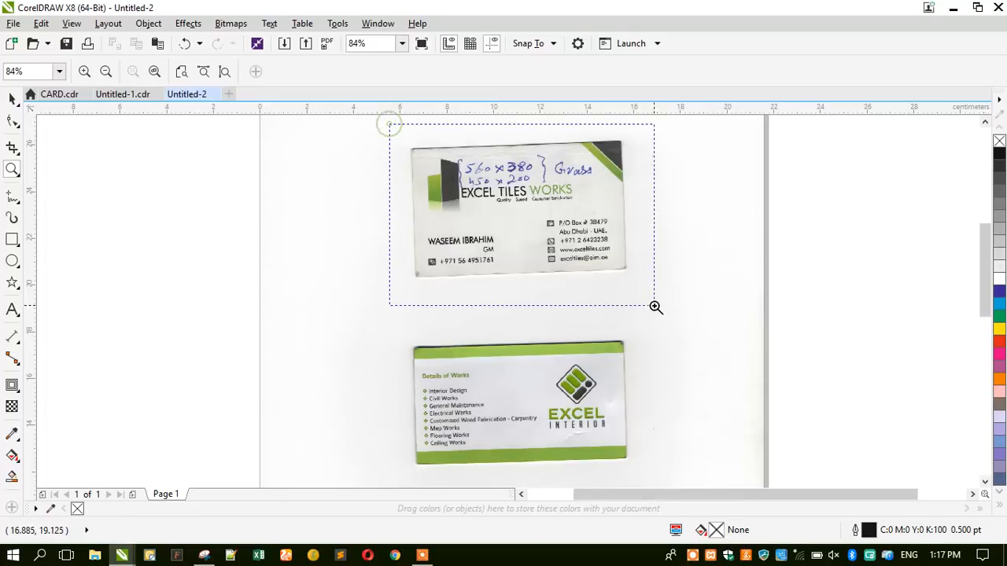
Zoom in on the lower EXCEL INTERIOR card to inspect the scan.
{"action": "right_click", "coordinate": [468, 191]}
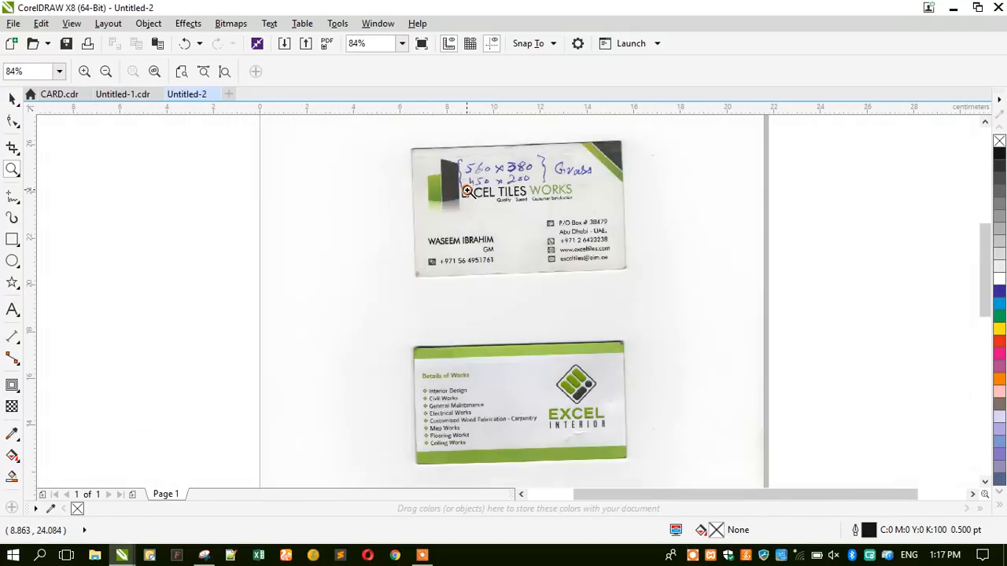
{"action": "right_click", "coordinate": [454, 266]}
{"action": "left_click_drag", "start_coordinate": [451, 250], "coordinate": [586, 344]}
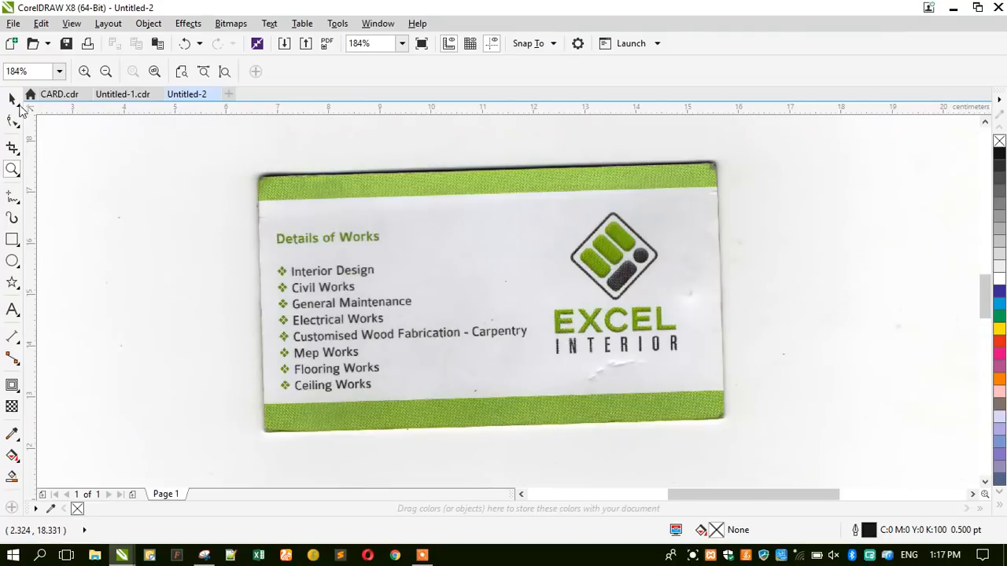
Move the scanned business-card sheet off the page to its right.
{"action": "left_click", "coordinate": [14, 100]}
{"action": "scroll", "coordinate": [391, 259], "scroll_direction": "down", "scroll_amount": 2}
{"action": "left_click_drag", "start_coordinate": [380, 214], "coordinate": [726, 270]}
{"action": "scroll", "coordinate": [322, 218], "scroll_direction": "down", "scroll_amount": 1}
{"action": "scroll", "coordinate": [606, 192], "scroll_direction": "up", "scroll_amount": 1}
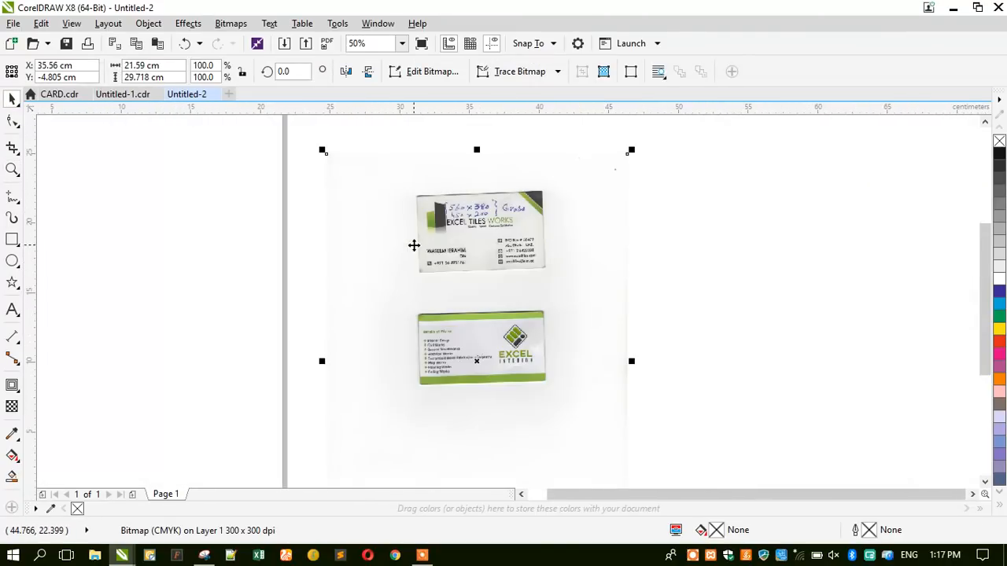
{"action": "scroll", "coordinate": [446, 233], "scroll_direction": "down", "scroll_amount": 1}
{"action": "left_click_drag", "start_coordinate": [350, 220], "coordinate": [590, 197]}
{"action": "scroll", "coordinate": [590, 197], "scroll_direction": "up", "scroll_amount": 1}
{"action": "scroll", "coordinate": [579, 186], "scroll_direction": "down", "scroll_amount": 1}
Drop a second copy of the scan beside the first and zoom in on both sheets.
{"action": "left_click_drag", "start_coordinate": [528, 236], "coordinate": [696, 239]}
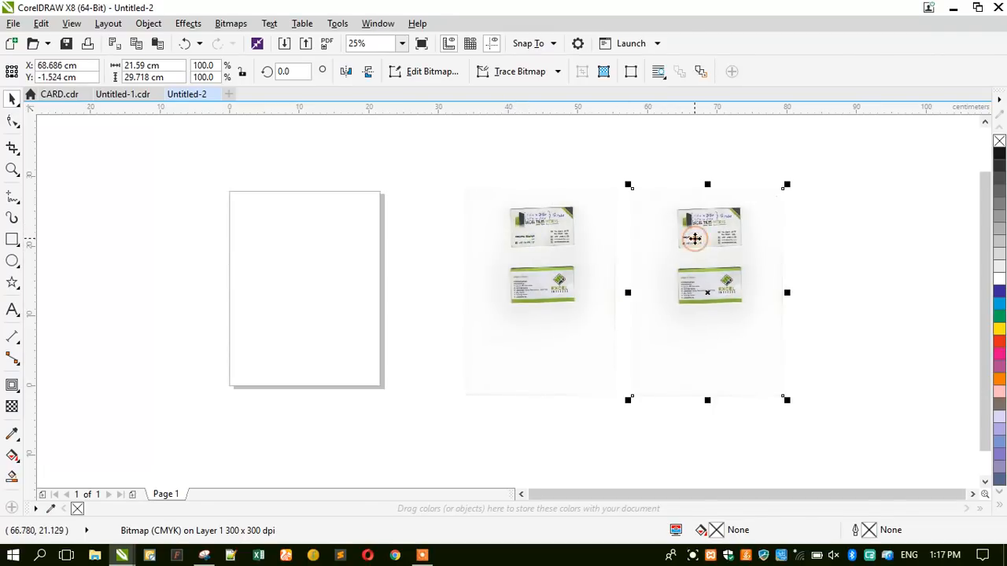
{"action": "left_click_drag", "start_coordinate": [539, 252], "coordinate": [531, 250]}
{"action": "key", "text": "z"}
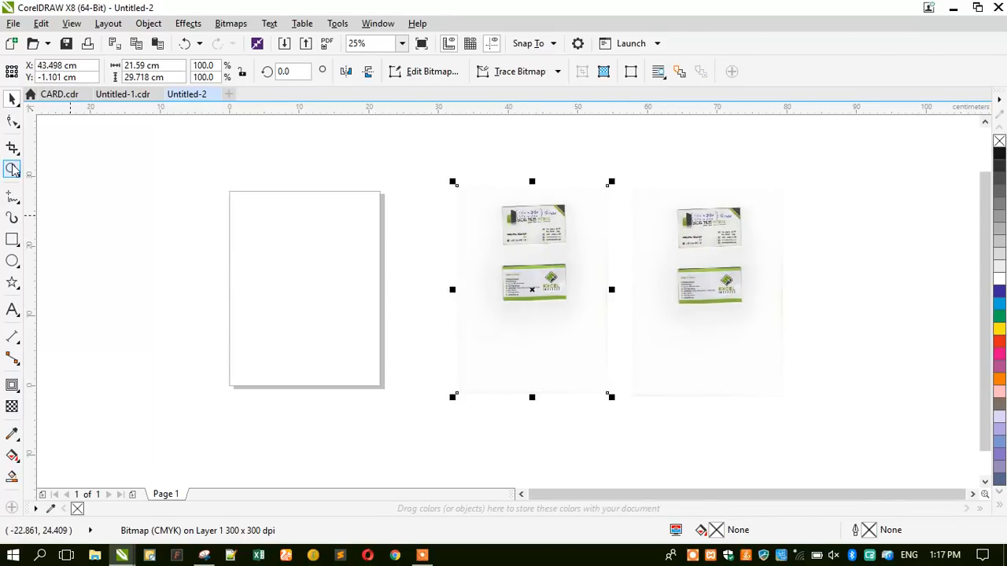
{"action": "left_click_drag", "start_coordinate": [477, 176], "coordinate": [775, 340]}
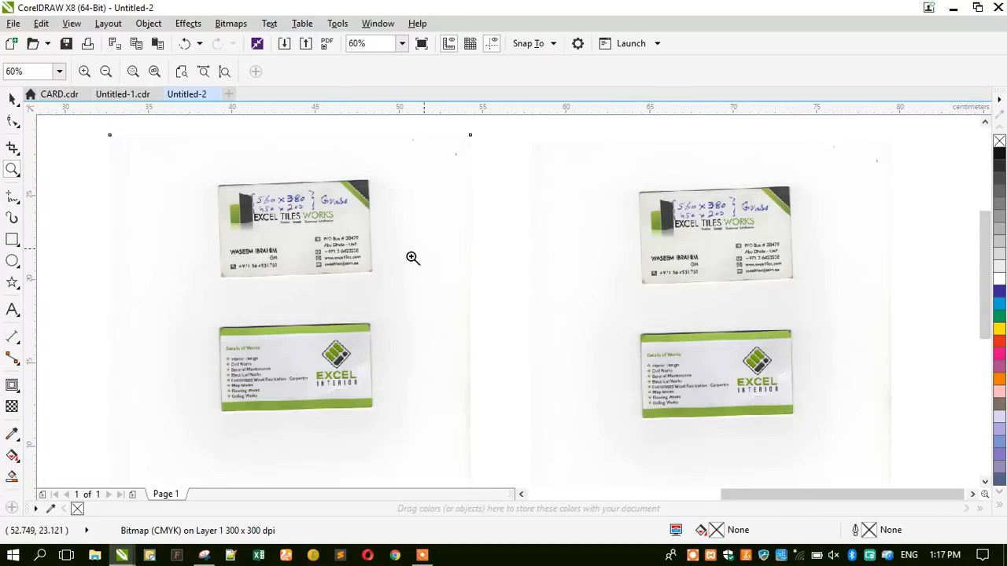
Trial-crop the left scan to its top card, then undo it and deselect.
{"action": "left_click", "coordinate": [13, 97]}
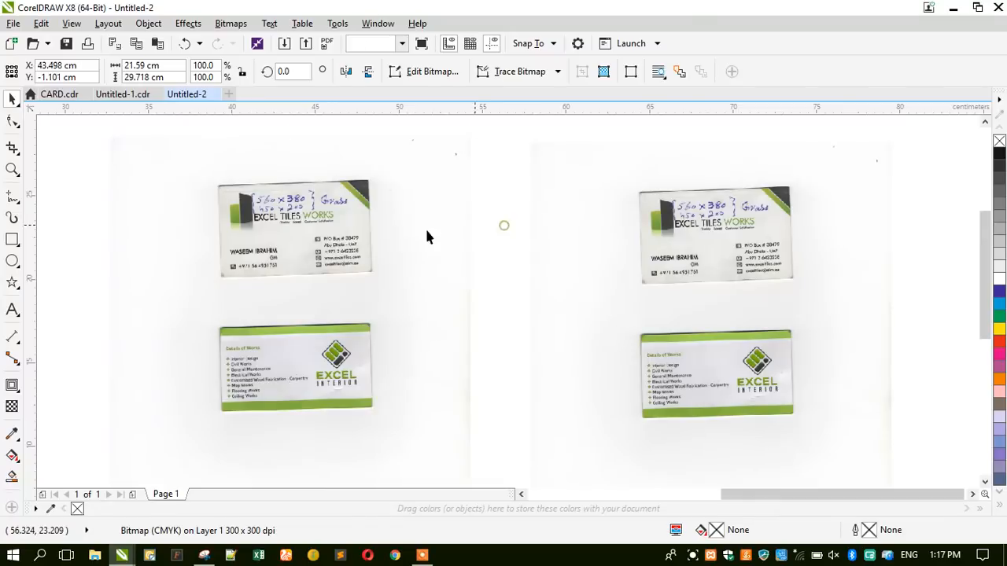
{"action": "left_click", "coordinate": [11, 148]}
{"action": "left_click_drag", "start_coordinate": [212, 173], "coordinate": [380, 284]}
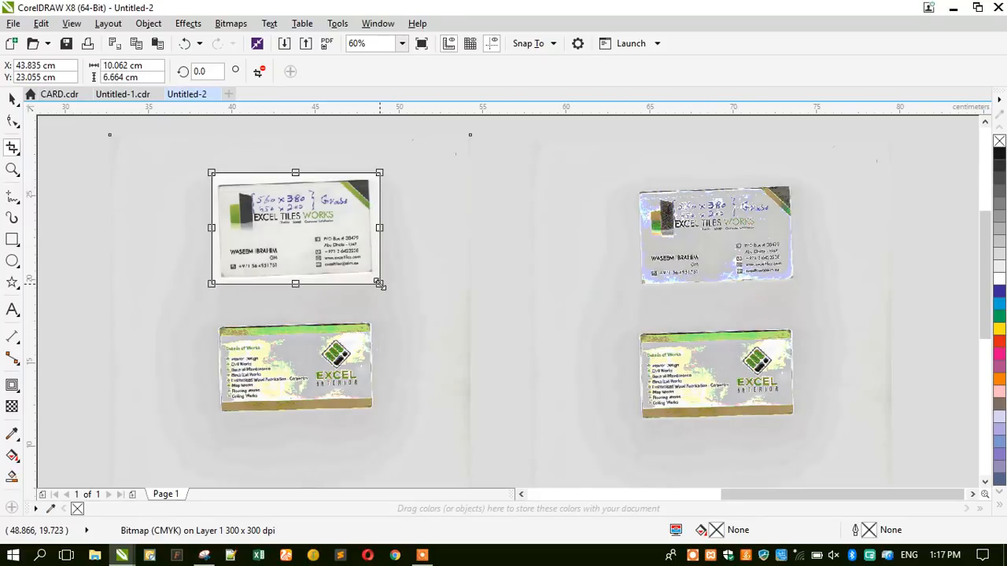
{"action": "key", "text": "Return"}
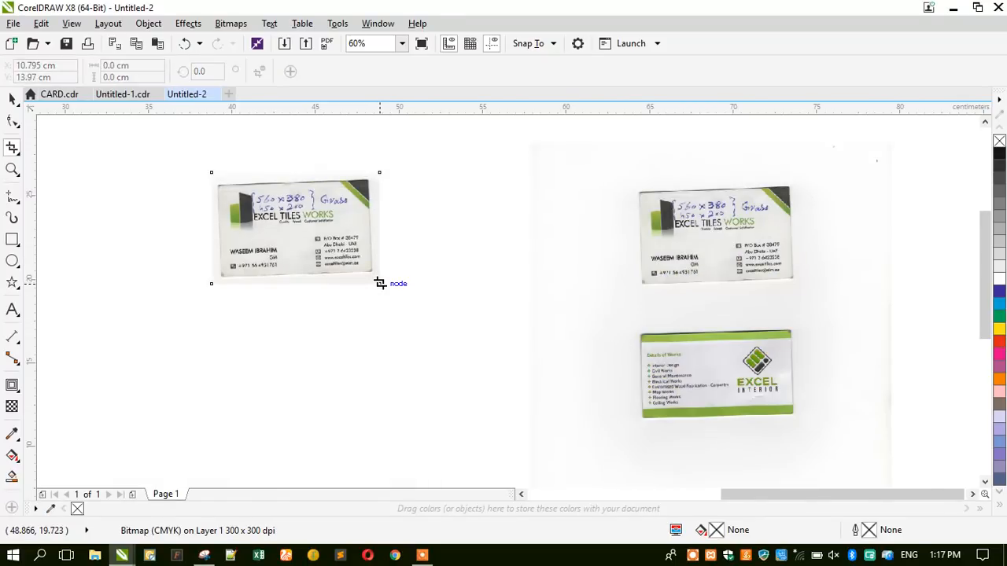
{"action": "left_click", "coordinate": [12, 99]}
{"action": "left_click_drag", "start_coordinate": [662, 231], "coordinate": [548, 206]}
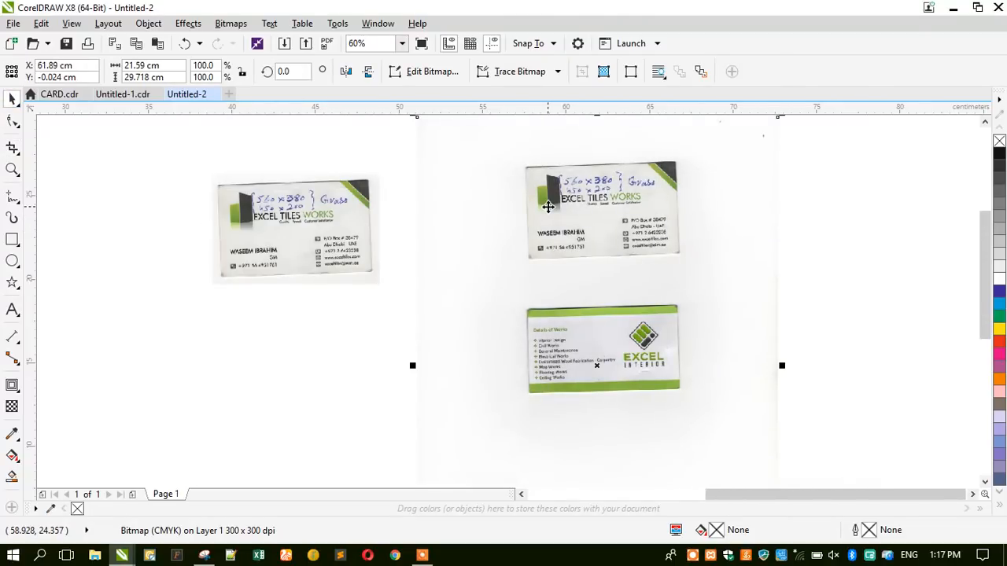
{"action": "key", "text": "ctrl+z"}
{"action": "key", "text": "ctrl+z"}
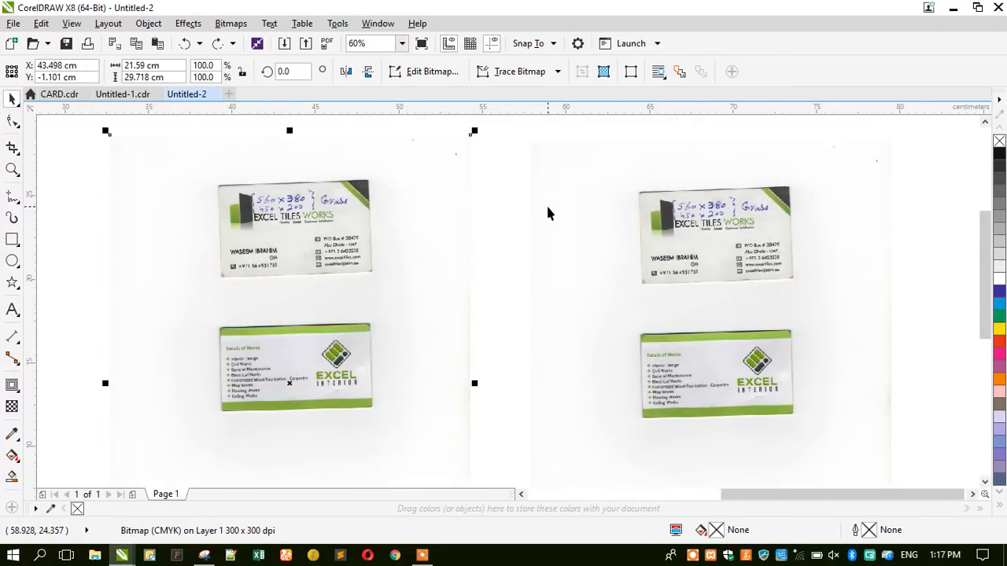
{"action": "left_click", "coordinate": [116, 217]}
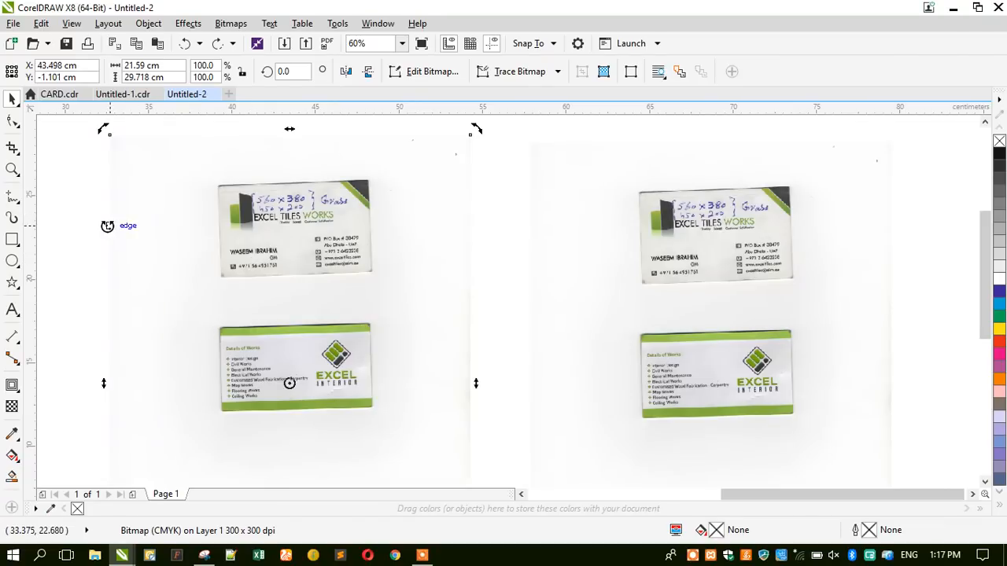
{"action": "left_click", "coordinate": [104, 227]}
Try cropping both scans at once, undo it, and realign the two scans side by side.
{"action": "left_click", "coordinate": [12, 147]}
{"action": "left_click_drag", "start_coordinate": [200, 150], "coordinate": [827, 313]}
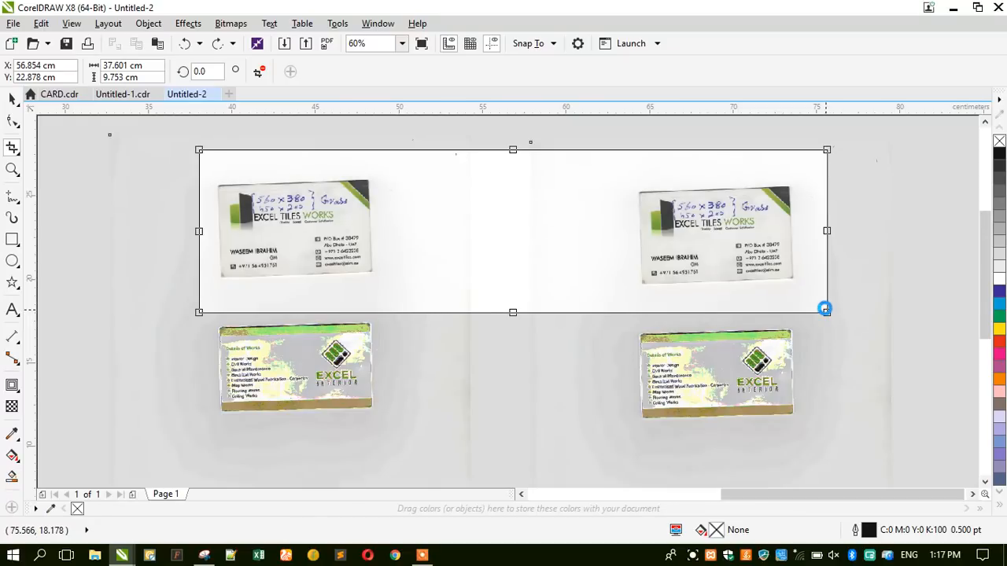
{"action": "key", "text": "Return"}
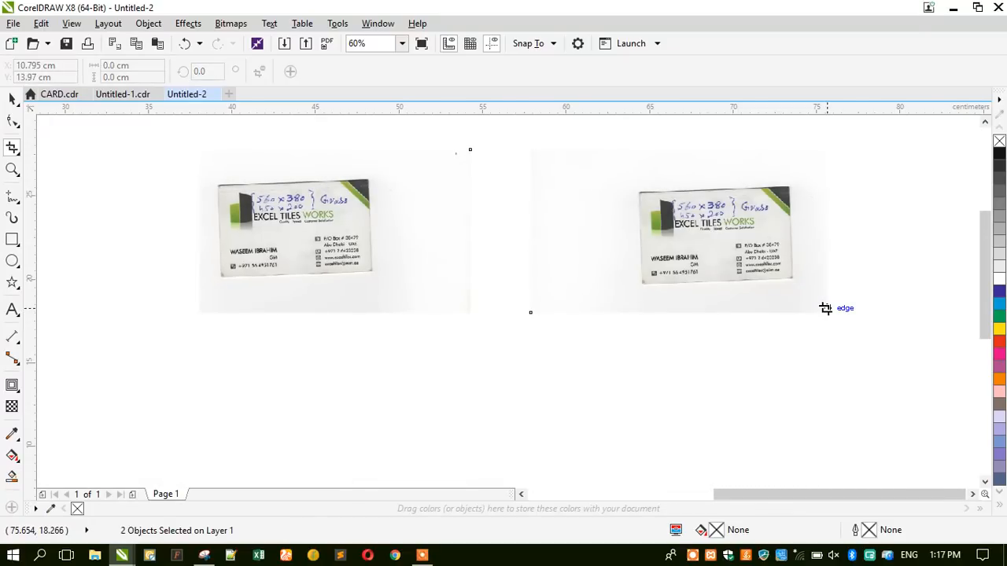
{"action": "key", "text": "ctrl+z"}
{"action": "key", "text": "space"}
{"action": "left_click", "coordinate": [336, 244]}
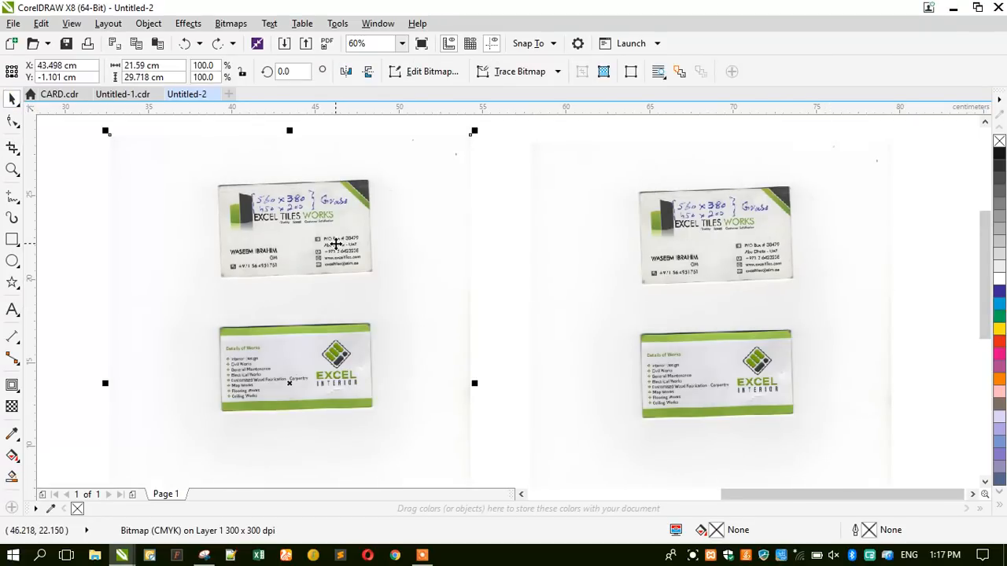
{"action": "left_click", "coordinate": [659, 253]}
{"action": "left_click_drag", "start_coordinate": [698, 252], "coordinate": [601, 249]}
{"action": "left_click_drag", "start_coordinate": [607, 216], "coordinate": [638, 227]}
{"action": "mouse_move", "coordinate": [330, 230]}
{"action": "left_mouse_down"}
{"action": "mouse_move", "coordinate": [309, 227]}
{"action": "mouse_move", "coordinate": [323, 222]}
{"action": "left_mouse_up"}
Crop the left scan to the EXCEL TILES WORKS front and the right to the EXCEL INTERIOR back.
{"action": "left_click", "coordinate": [13, 148]}
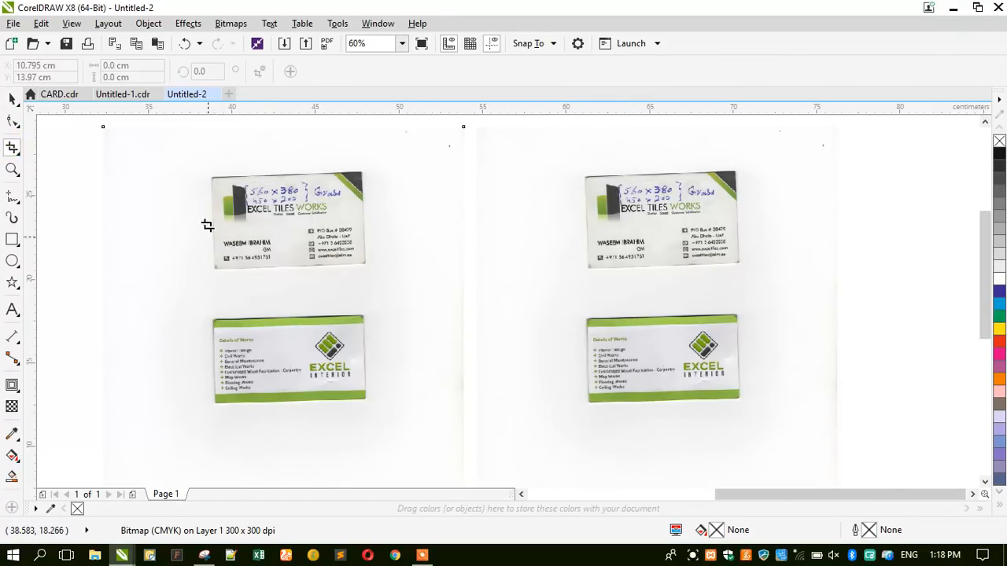
{"action": "left_click_drag", "start_coordinate": [202, 163], "coordinate": [376, 276]}
{"action": "key", "text": "Return"}
{"action": "left_click", "coordinate": [11, 99]}
{"action": "left_click", "coordinate": [618, 252]}
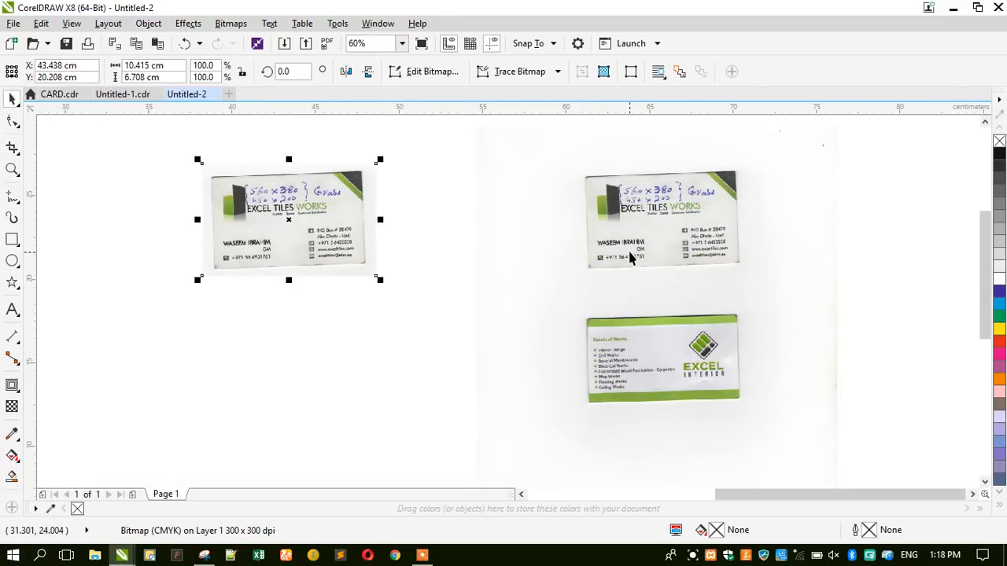
{"action": "left_click", "coordinate": [12, 147]}
{"action": "left_click_drag", "start_coordinate": [758, 308], "coordinate": [580, 411]}
{"action": "key", "text": "Return"}
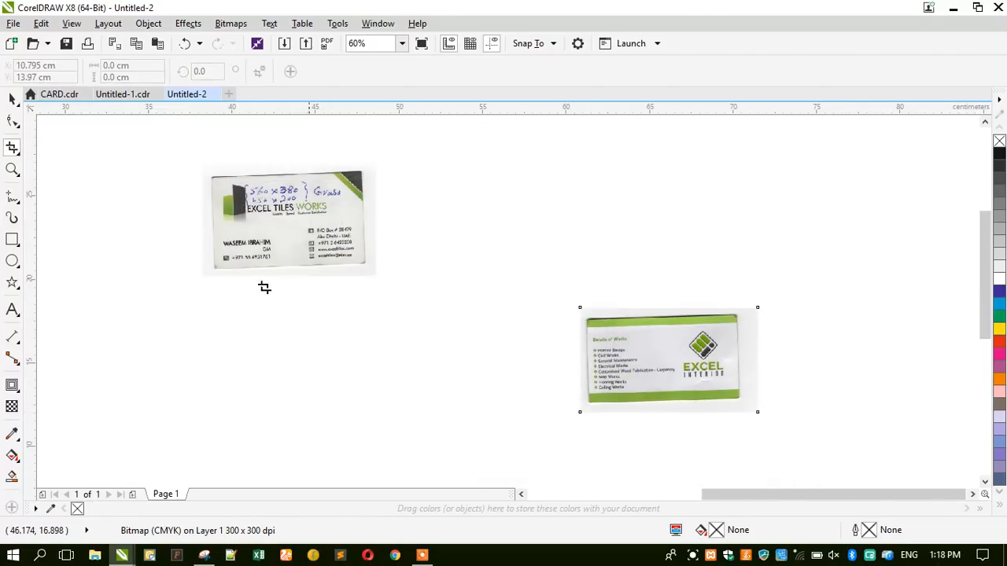
Move the front card beside the back card, zoom to fit both, and select the EXCEL INTERIOR card.
{"action": "left_click", "coordinate": [12, 98]}
{"action": "left_click_drag", "start_coordinate": [294, 234], "coordinate": [342, 270]}
{"action": "left_click", "coordinate": [633, 359], "text": "shift"}
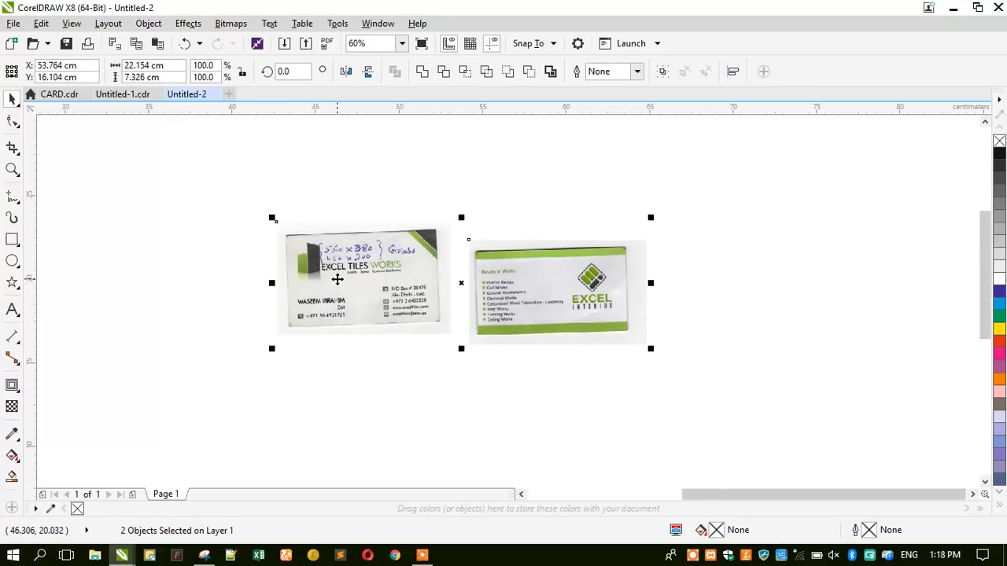
{"action": "key", "text": "shift+F2"}
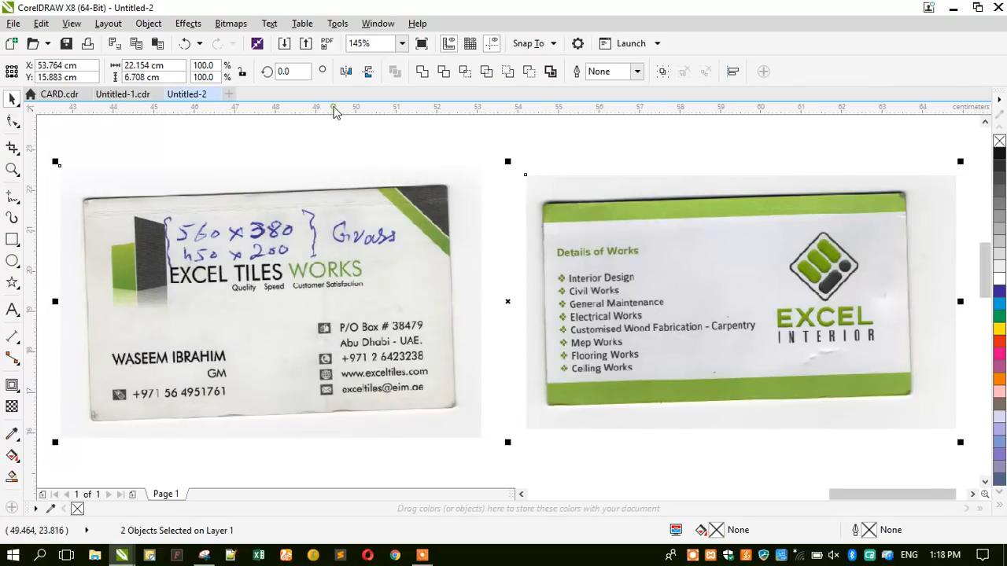
{"action": "left_click", "coordinate": [324, 153]}
{"action": "left_click", "coordinate": [312, 238]}
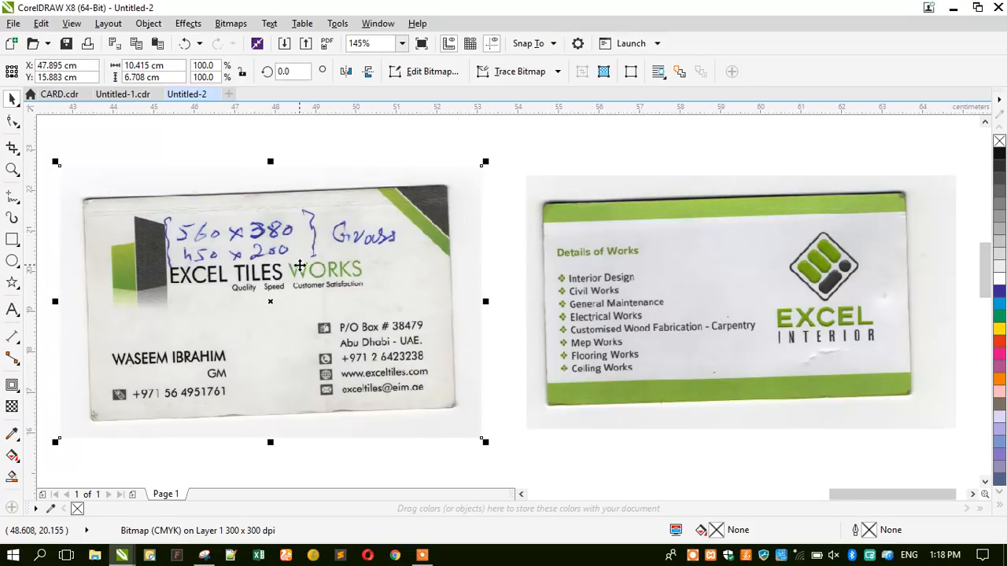
{"action": "left_click", "coordinate": [638, 287]}
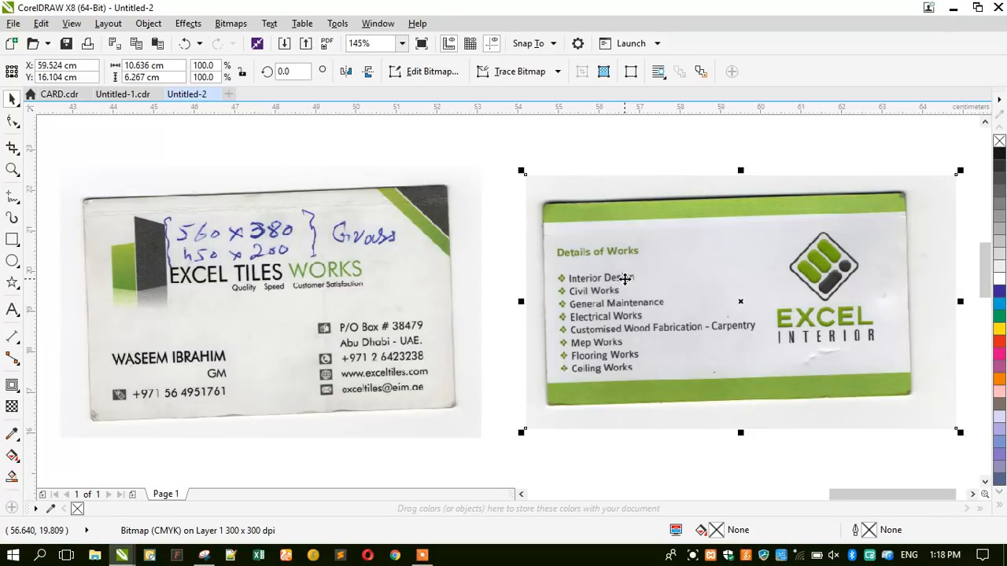
Open Bitmaps > Straighten Image full screen with a dark blue grid.
{"action": "left_click", "coordinate": [245, 26]}
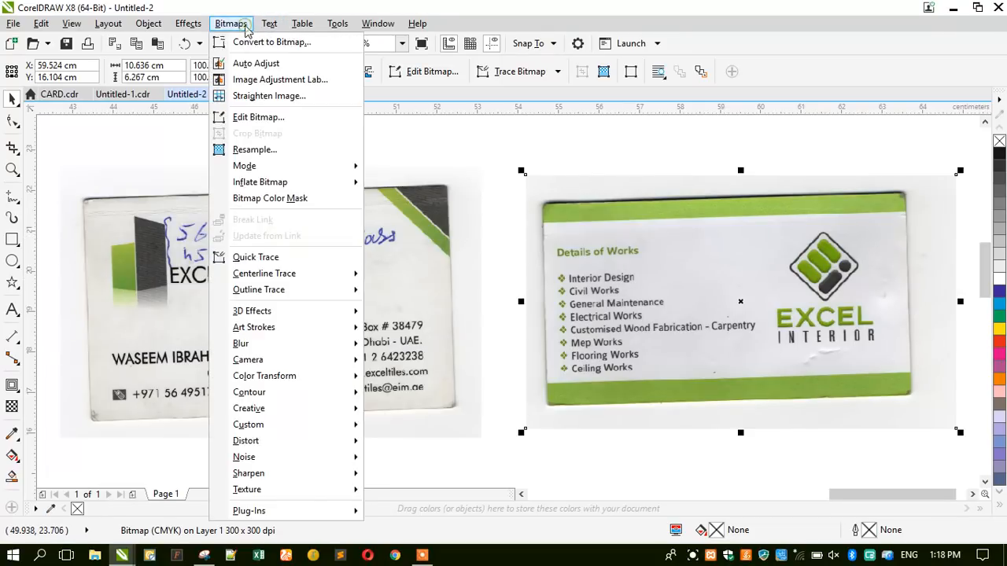
{"action": "left_click", "coordinate": [249, 98]}
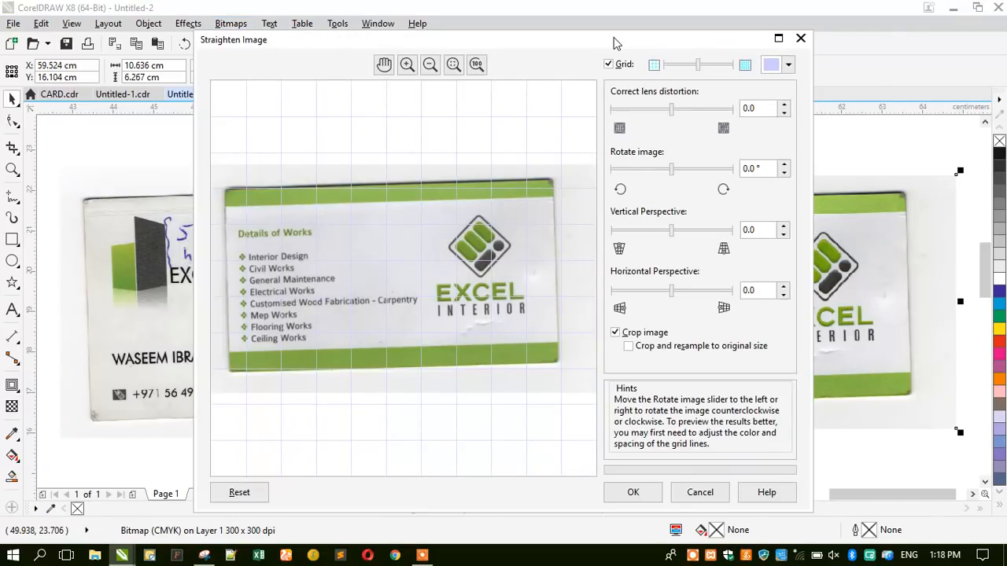
{"action": "double_click", "coordinate": [614, 41]}
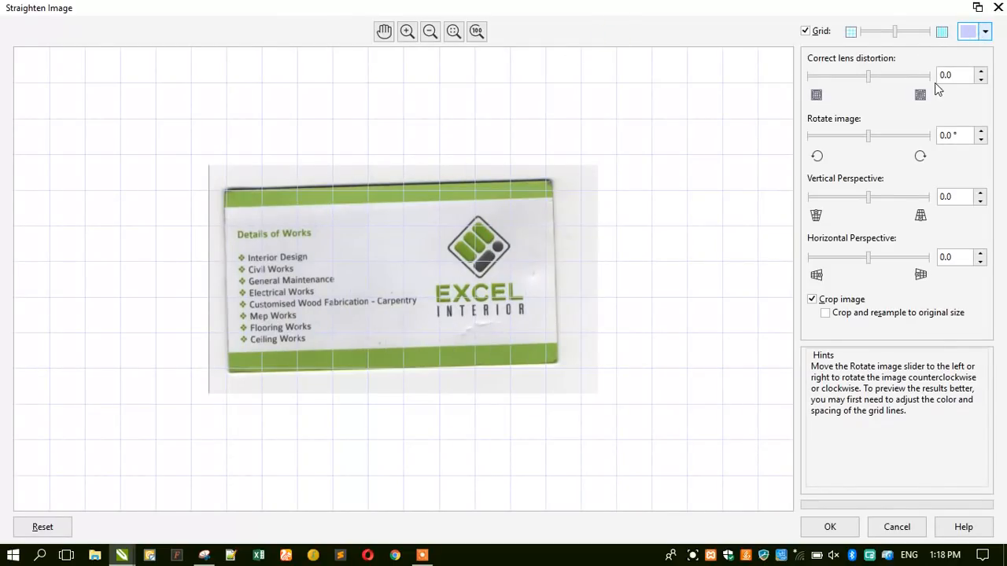
{"action": "left_click", "coordinate": [968, 32]}
{"action": "left_click", "coordinate": [920, 127]}
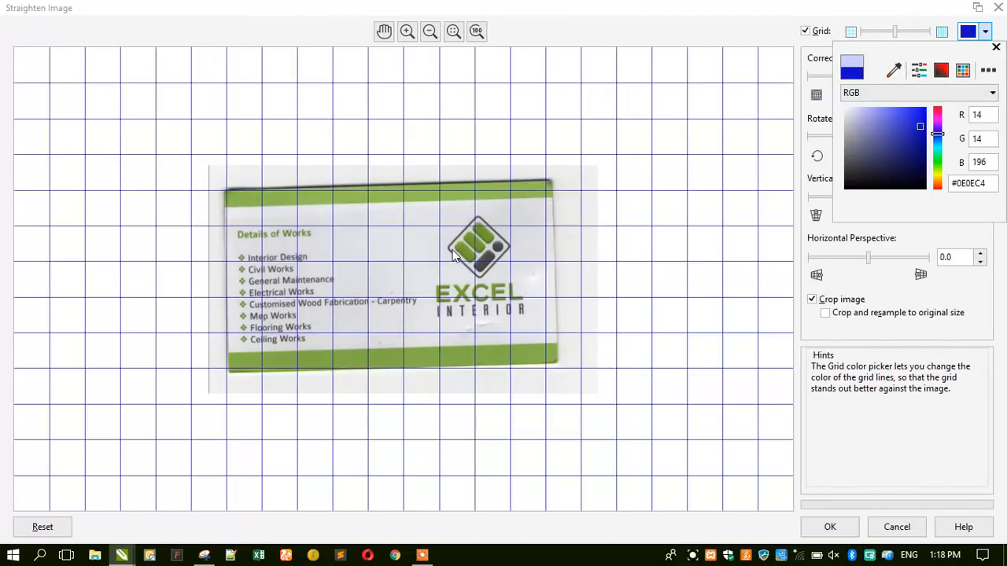
{"action": "left_click", "coordinate": [420, 240]}
Rotate the EXCEL INTERIOR card image by 1.8° and apply the straightening.
{"action": "scroll", "coordinate": [419, 240], "scroll_direction": "up", "scroll_amount": 1}
{"action": "scroll", "coordinate": [416, 239], "scroll_direction": "up", "scroll_amount": 2}
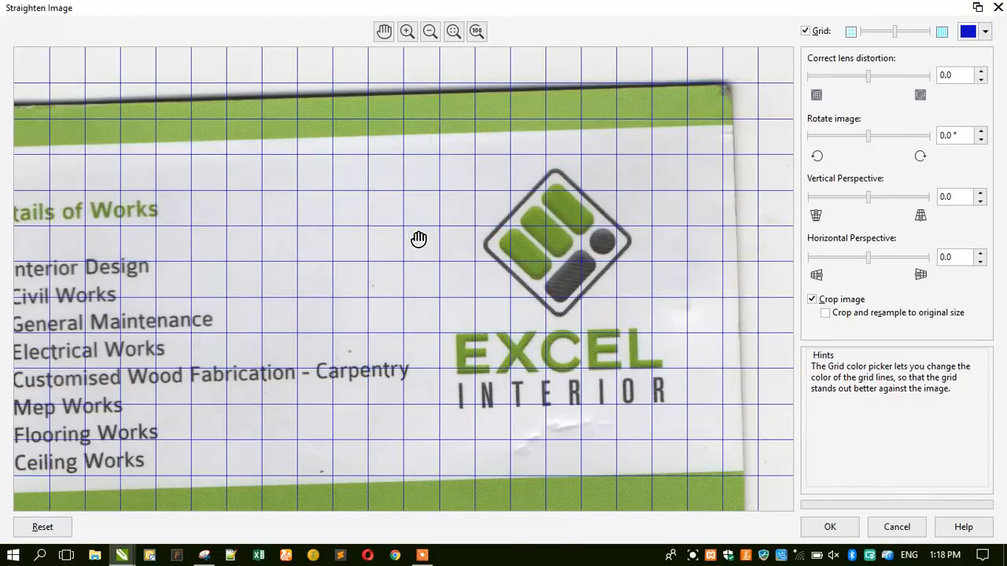
{"action": "scroll", "coordinate": [375, 241], "scroll_direction": "down", "scroll_amount": 1}
{"action": "scroll", "coordinate": [371, 239], "scroll_direction": "down", "scroll_amount": 1}
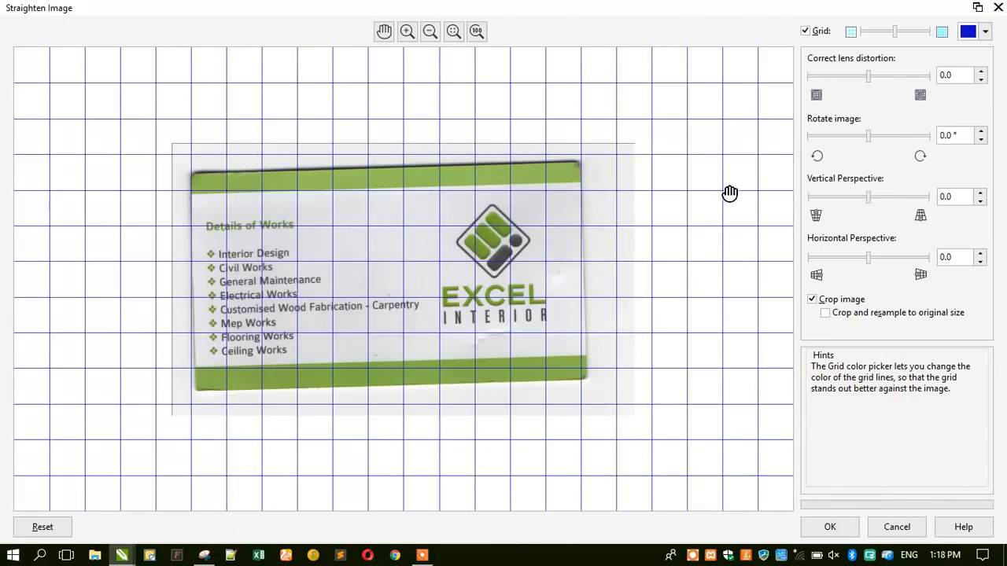
{"action": "left_click_drag", "start_coordinate": [870, 136], "coordinate": [879, 140]}
{"action": "left_click", "coordinate": [948, 136]}
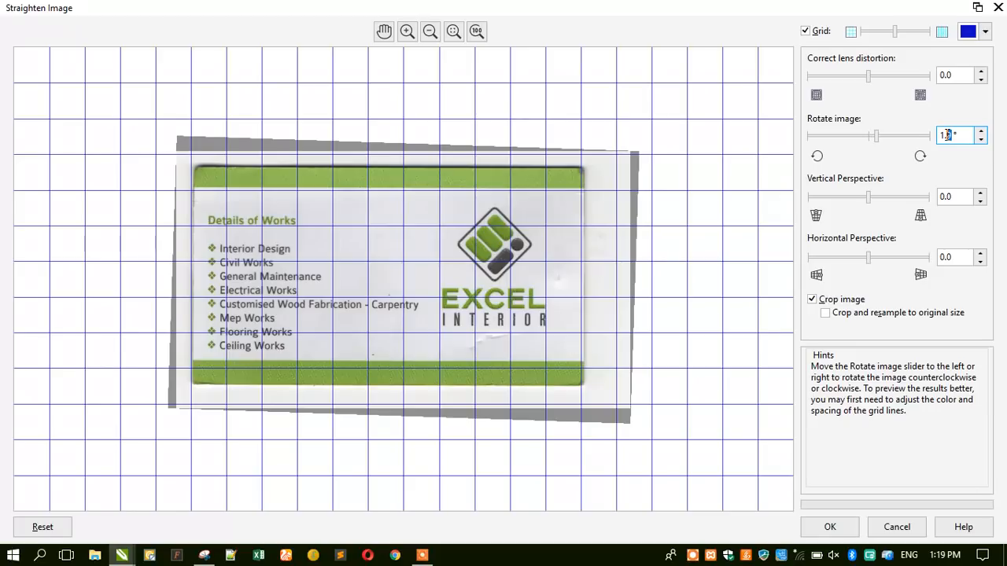
{"action": "left_click", "coordinate": [951, 196]}
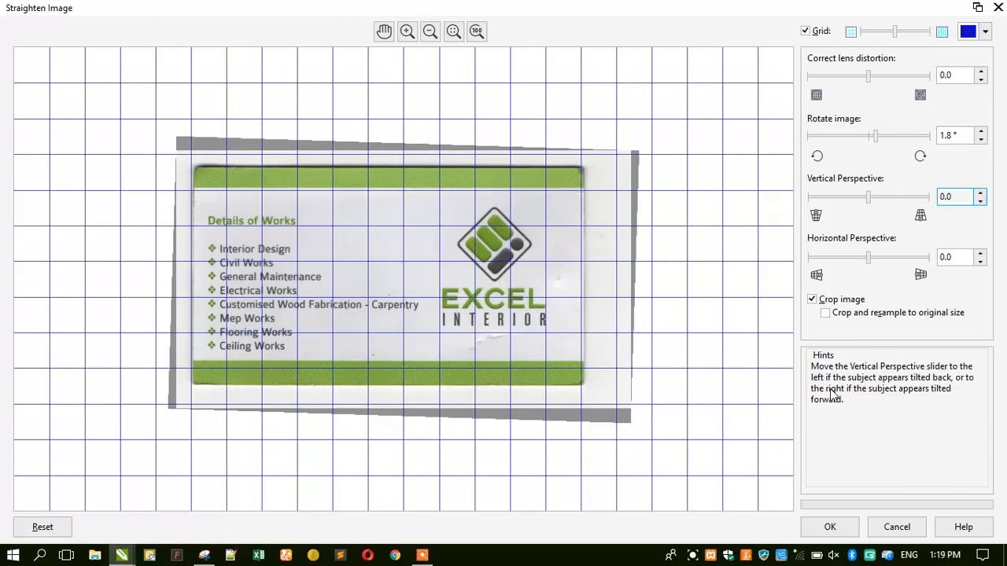
{"action": "left_click", "coordinate": [829, 527]}
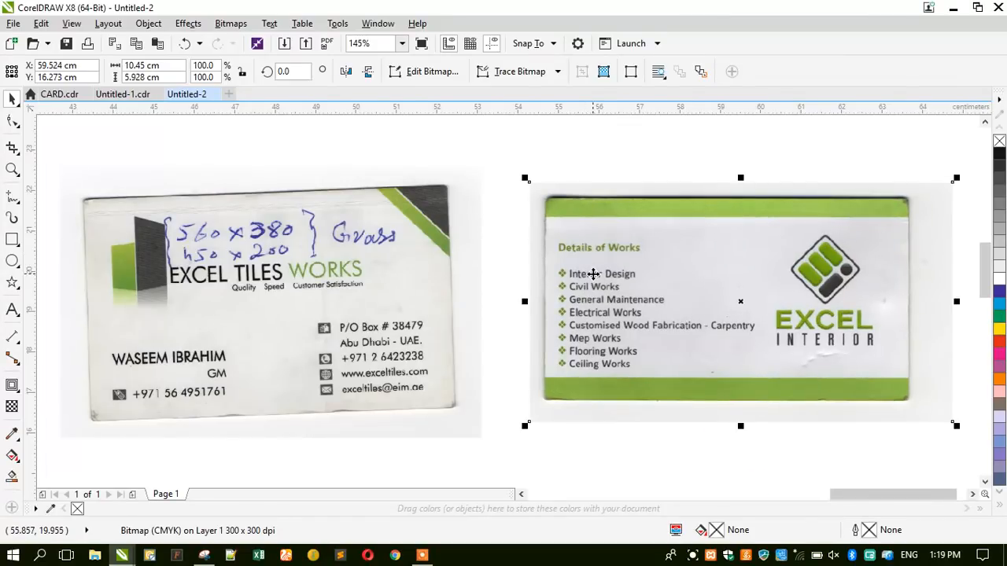
Lock the card-back scan in place and zoom in on it.
{"action": "right_click", "coordinate": [593, 273]}
{"action": "left_click", "coordinate": [618, 292]}
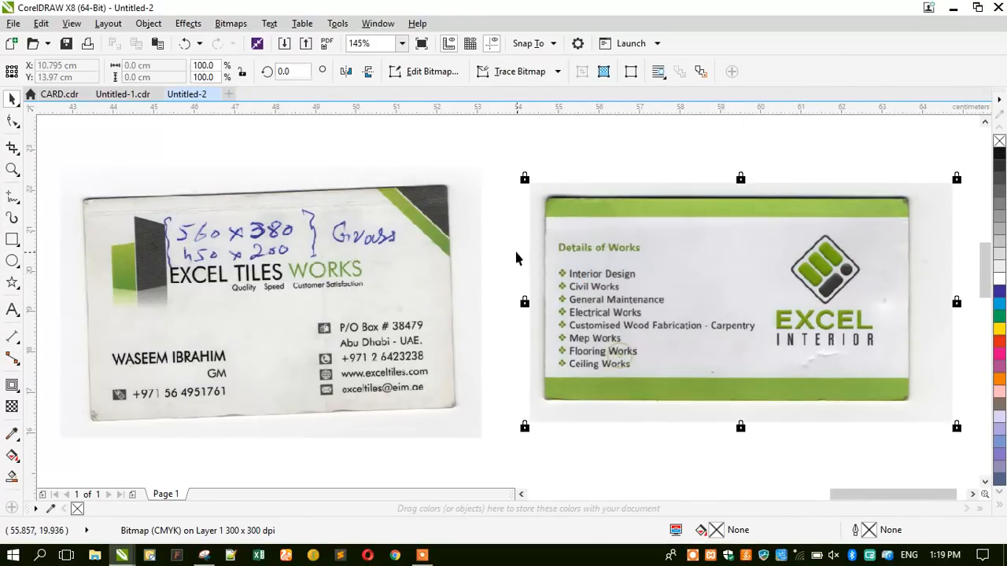
{"action": "left_click", "coordinate": [272, 245]}
{"action": "left_click", "coordinate": [12, 169]}
{"action": "left_click_drag", "start_coordinate": [510, 181], "coordinate": [960, 417]}
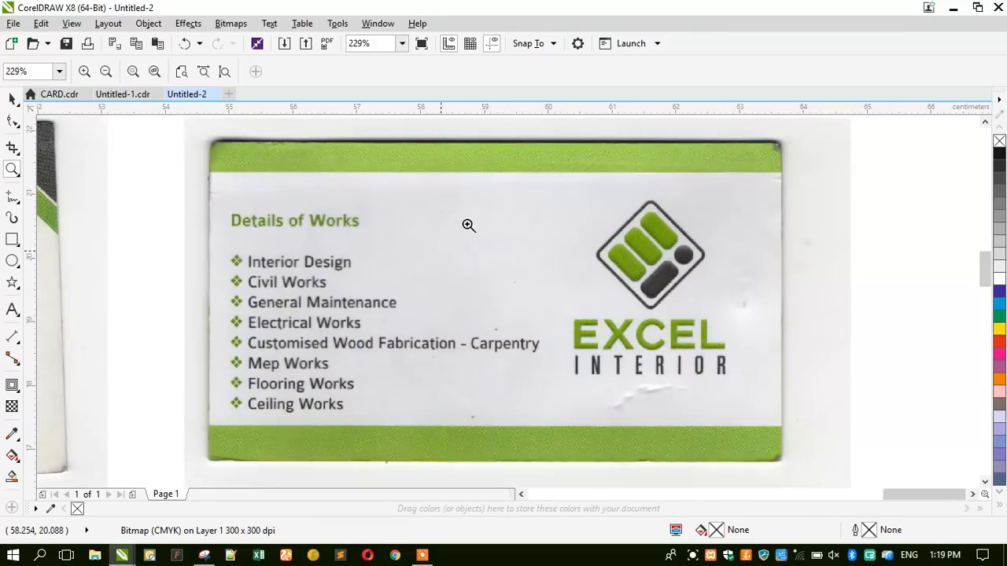
Draw a rectangle over the card back sized 9 cm wide by 5.0 cm high.
{"action": "left_click", "coordinate": [11, 239]}
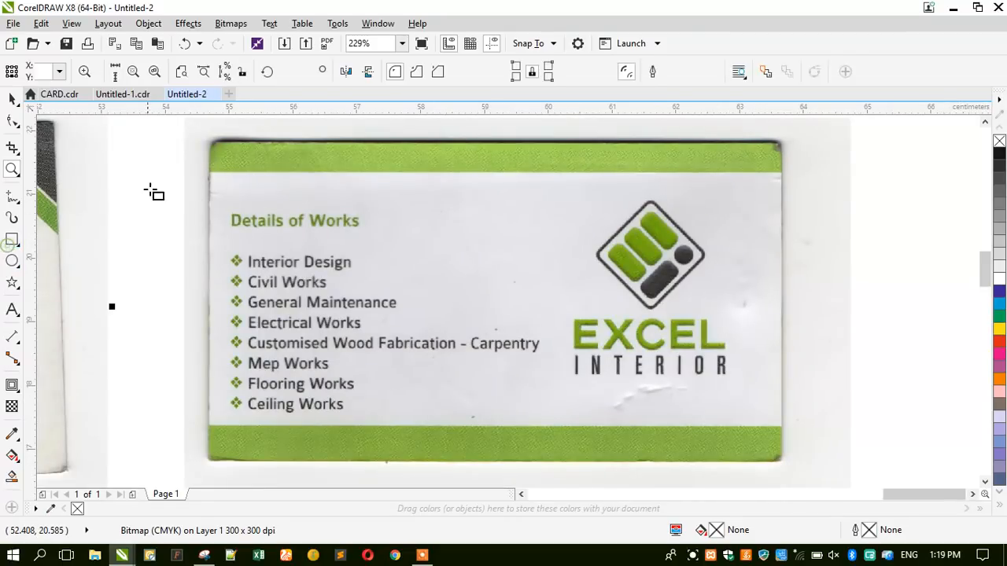
{"action": "mouse_move", "coordinate": [209, 145]}
{"action": "left_mouse_down"}
{"action": "mouse_move", "coordinate": [656, 411]}
{"action": "mouse_move", "coordinate": [749, 432]}
{"action": "mouse_move", "coordinate": [784, 465]}
{"action": "left_mouse_up"}
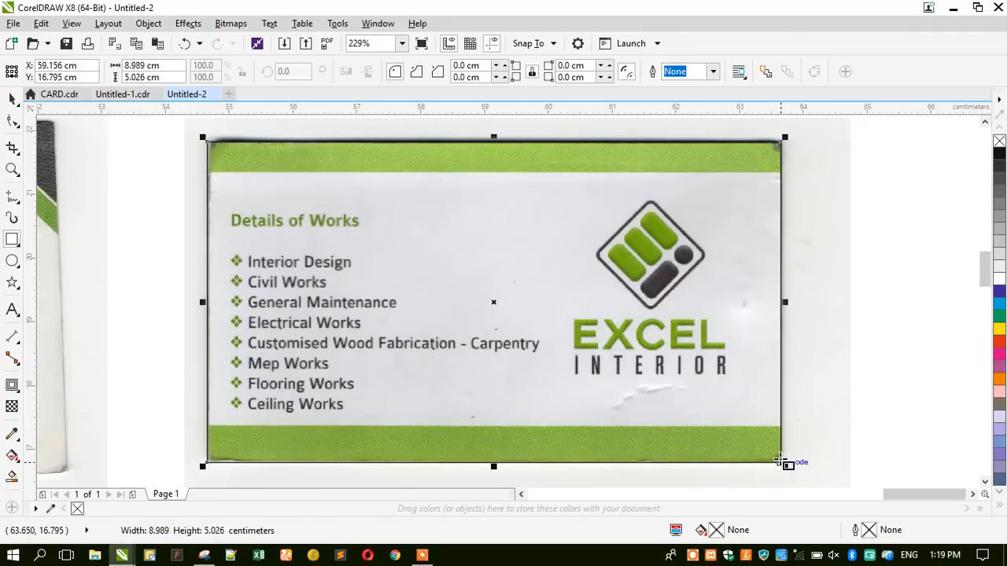
{"action": "left_click", "coordinate": [174, 66]}
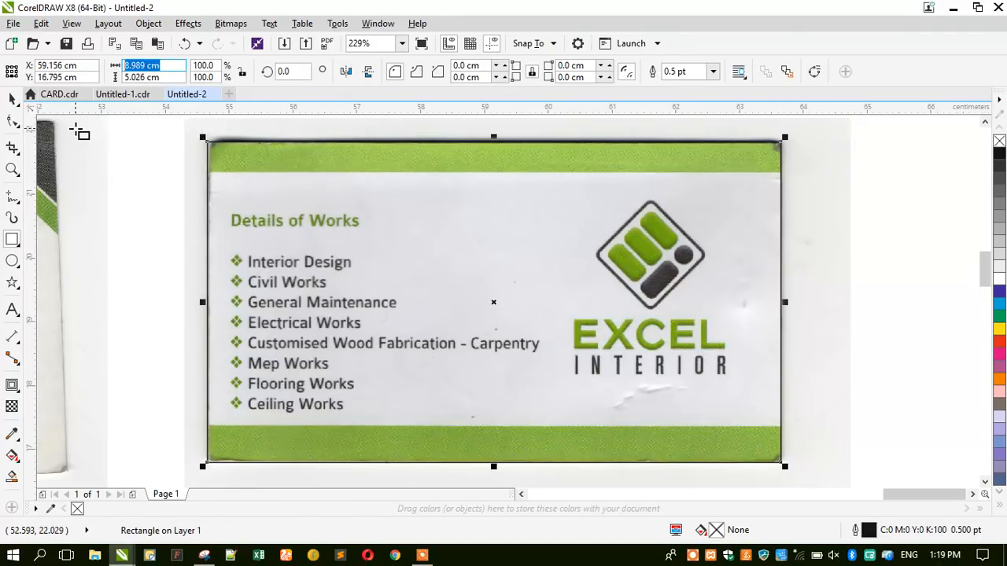
{"action": "type", "text": "9"}
{"action": "key", "text": "Tab"}
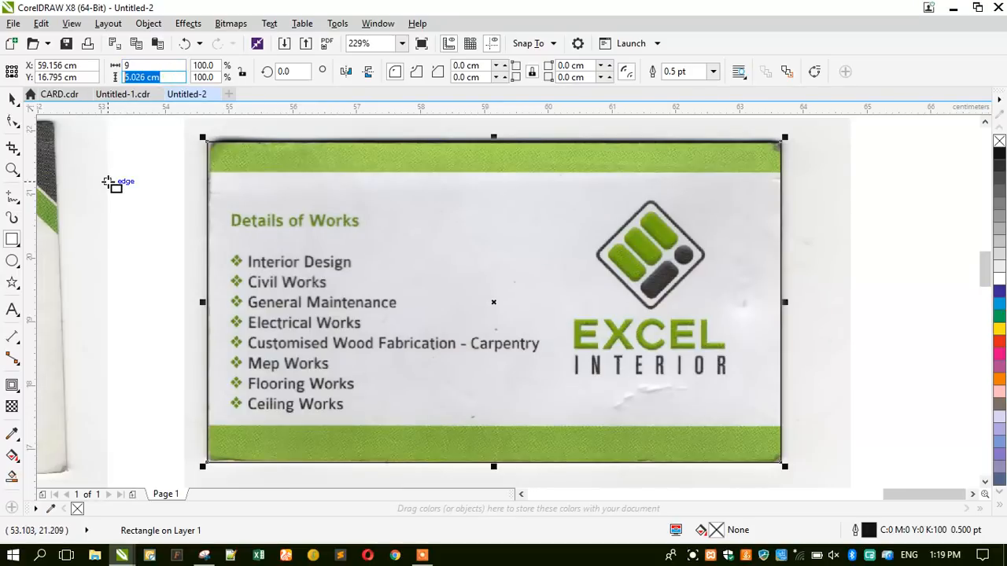
{"action": "type", "text": "5"}
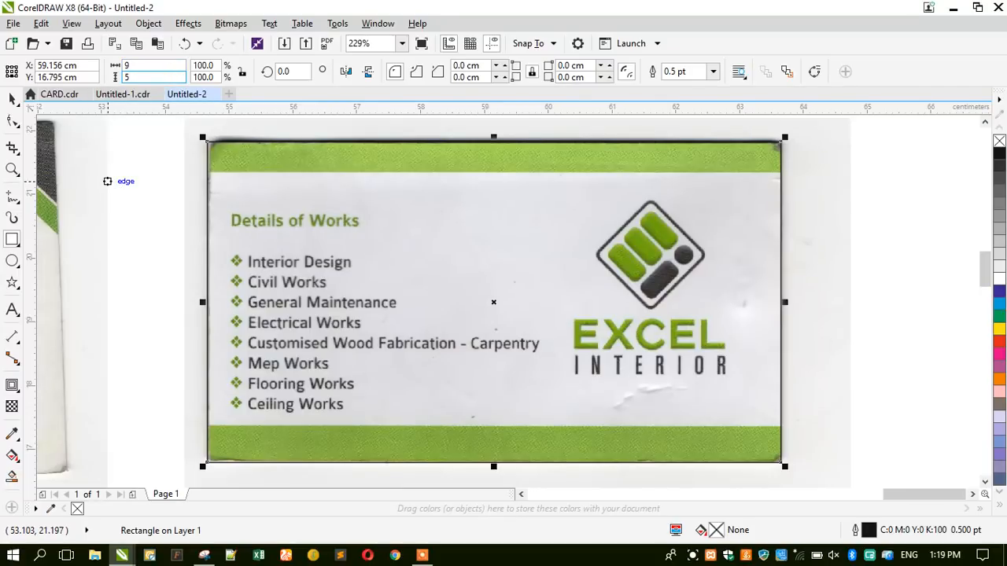
{"action": "type", "text": ".0 cm"}
{"action": "key", "text": "Return"}
Remove the rectangle's outline, then zoom in on the works list and Details of Works heading.
{"action": "left_click", "coordinate": [12, 99]}
{"action": "left_click", "coordinate": [142, 229]}
{"action": "left_click", "coordinate": [341, 214]}
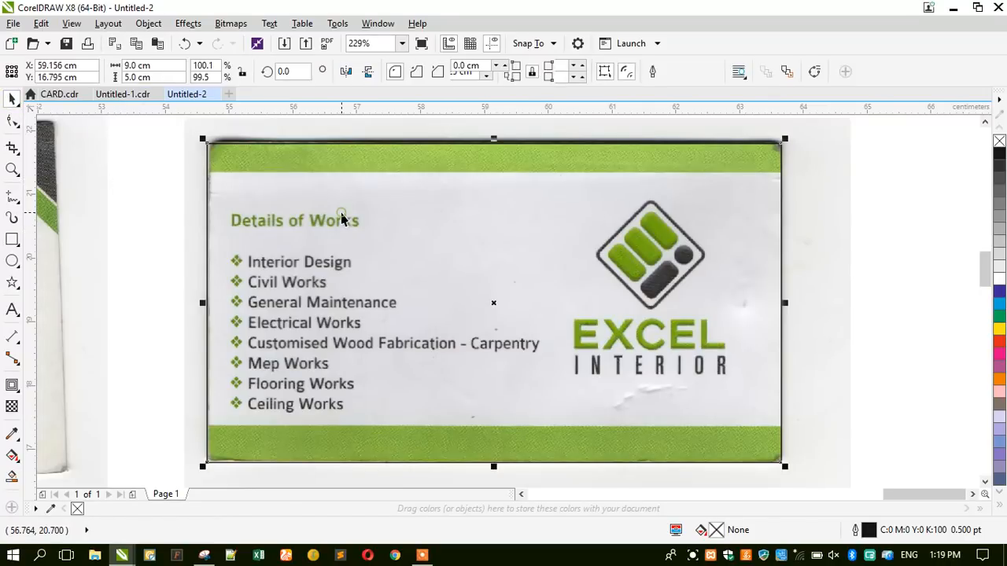
{"action": "right_click", "coordinate": [1000, 141]}
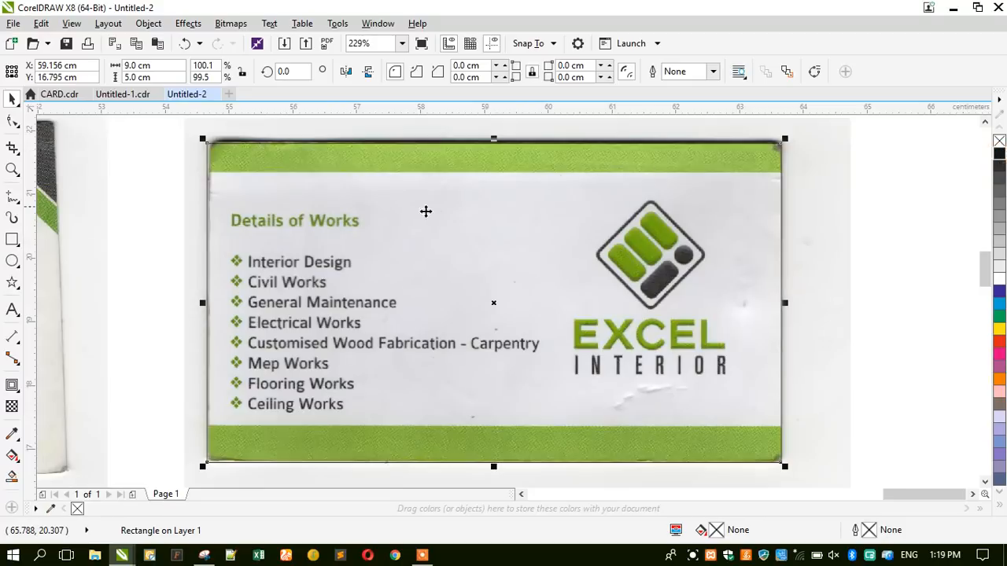
{"action": "left_click", "coordinate": [140, 209]}
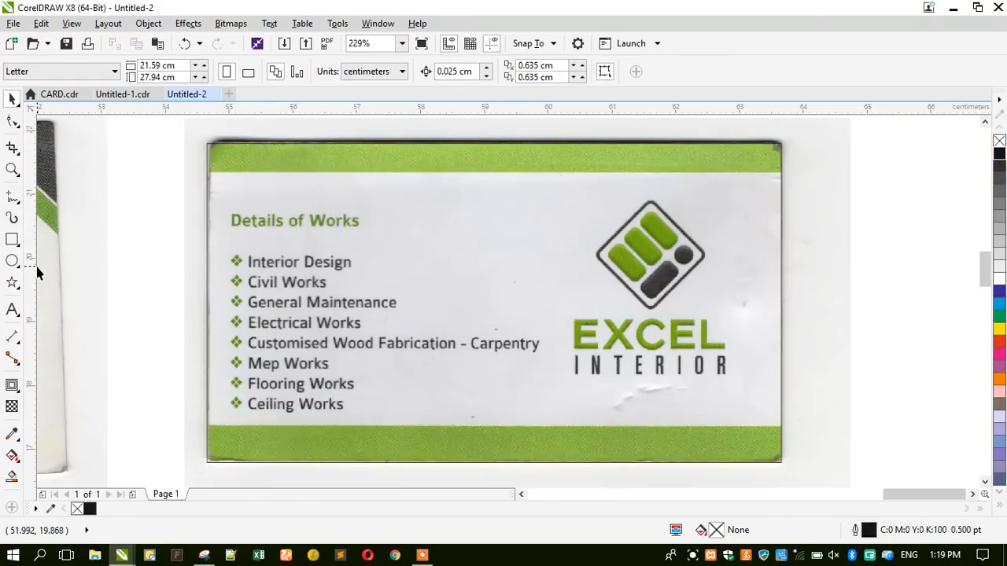
{"action": "left_click", "coordinate": [12, 169]}
{"action": "left_click_drag", "start_coordinate": [97, 184], "coordinate": [572, 439]}
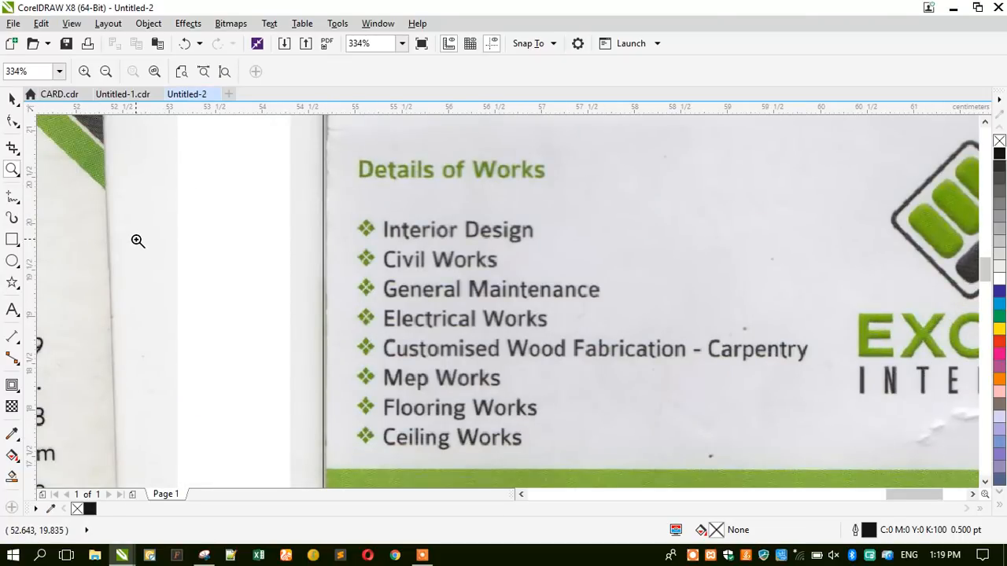
{"action": "left_click_drag", "start_coordinate": [330, 140], "coordinate": [586, 209]}
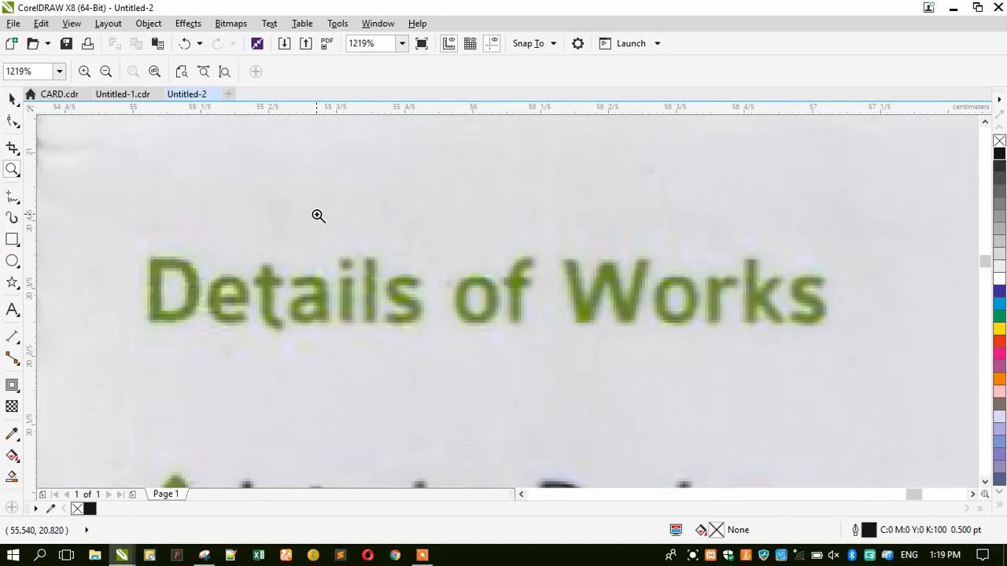
Zoom in closely on the bullet beside Interior Design.
{"action": "scroll", "coordinate": [317, 215], "scroll_direction": "down", "scroll_amount": 2}
{"action": "left_click_drag", "start_coordinate": [247, 273], "coordinate": [568, 449]}
{"action": "right_click", "coordinate": [360, 259]}
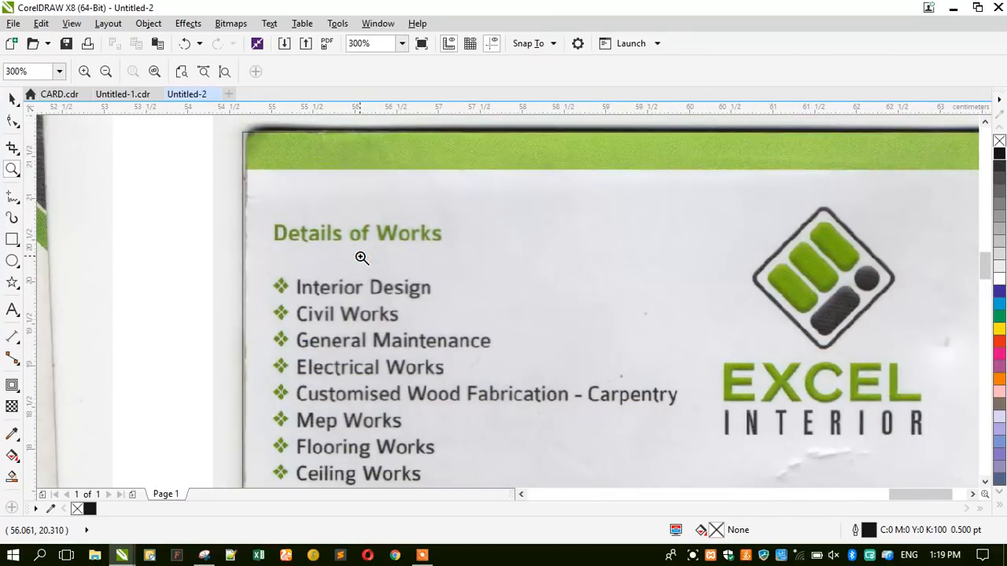
{"action": "right_click", "coordinate": [307, 233]}
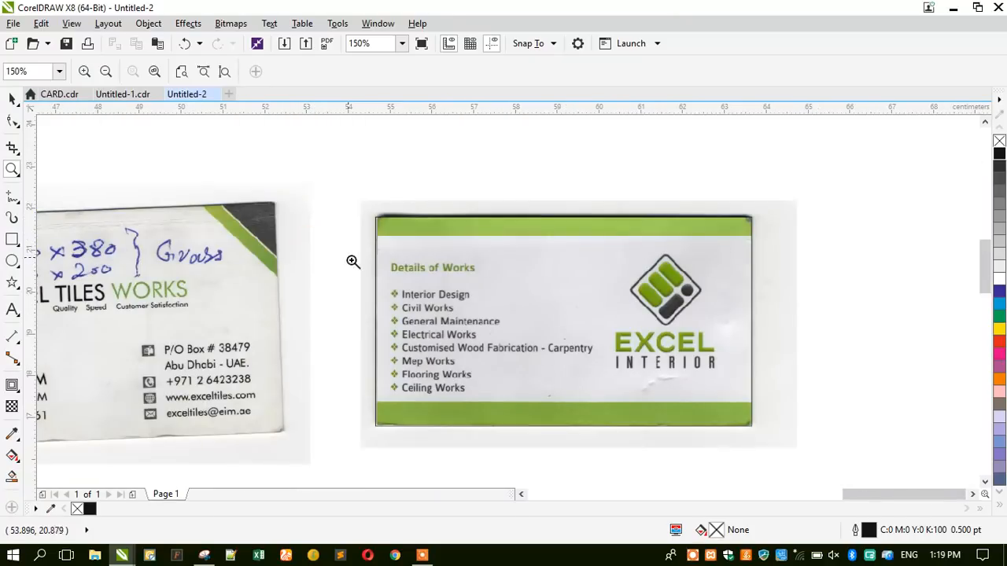
{"action": "left_click_drag", "start_coordinate": [353, 261], "coordinate": [428, 322]}
{"action": "left_click_drag", "start_coordinate": [595, 344], "coordinate": [496, 284]}
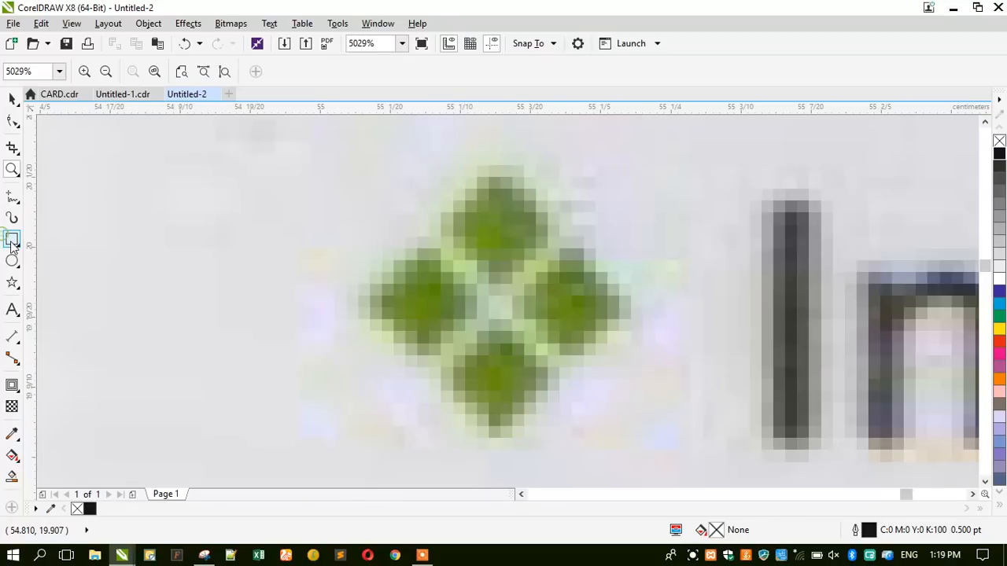
Draw a small black square with no outline and copy it to the right.
{"action": "left_click", "coordinate": [12, 239]}
{"action": "left_click_drag", "start_coordinate": [158, 216], "coordinate": [223, 281]}
{"action": "left_click", "coordinate": [12, 98]}
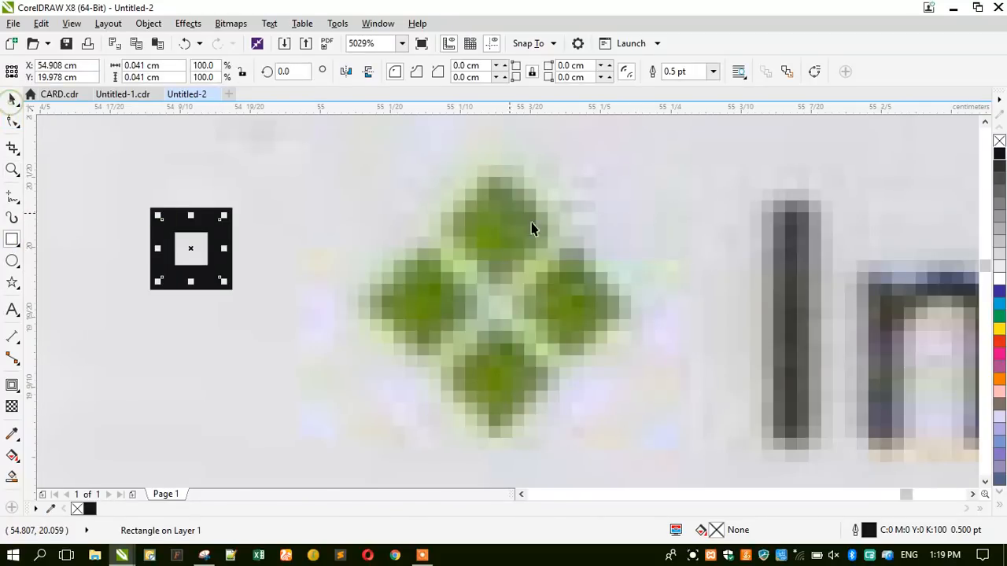
{"action": "left_click", "coordinate": [1002, 155]}
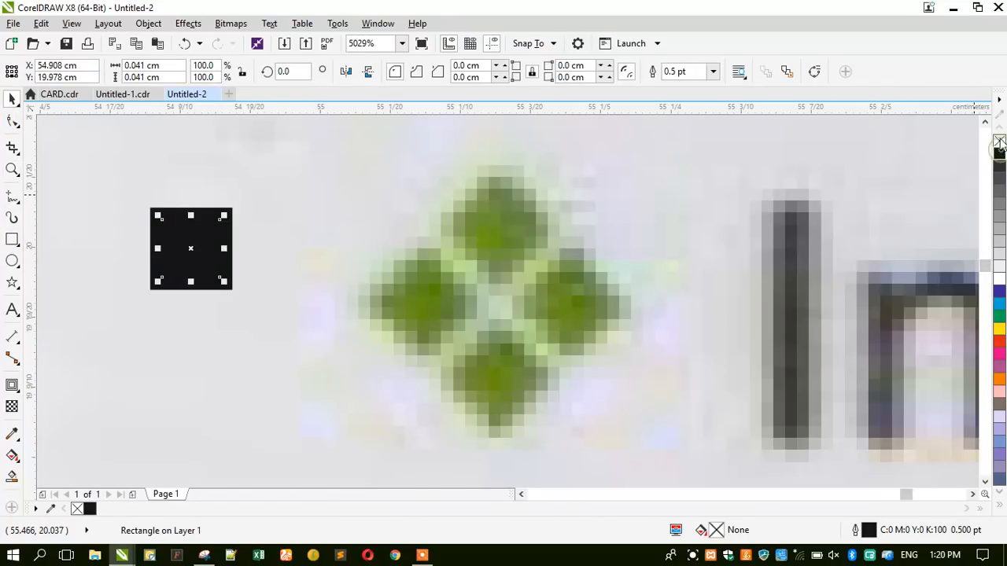
{"action": "right_click", "coordinate": [999, 141]}
{"action": "left_click_drag", "start_coordinate": [189, 244], "coordinate": [254, 247]}
{"action": "right_click", "coordinate": [255, 248]}
Copy the pair of squares below and combine all four into one shape.
{"action": "left_click", "coordinate": [181, 244], "text": "shift"}
{"action": "left_click_drag", "start_coordinate": [192, 238], "coordinate": [196, 317]}
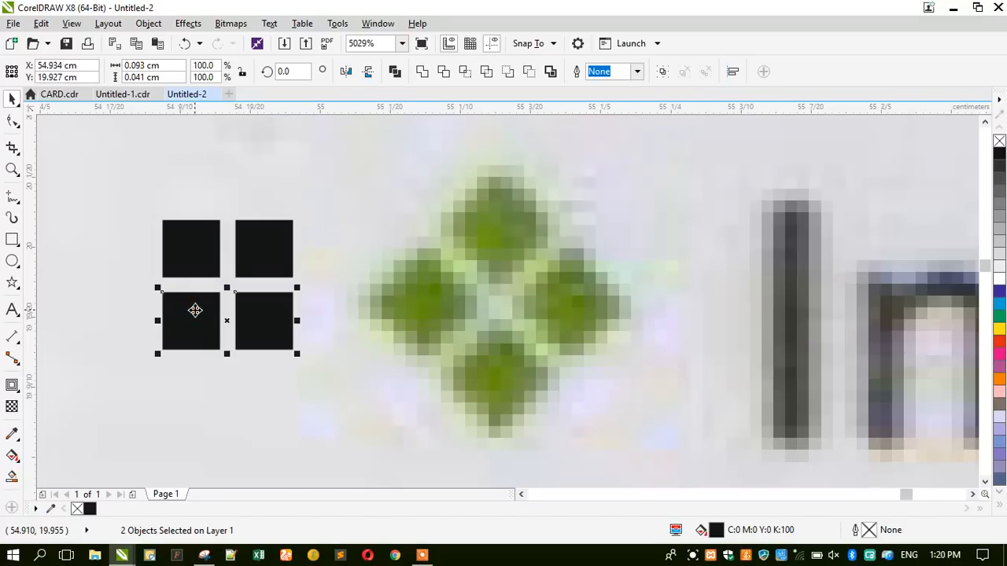
{"action": "left_click", "coordinate": [168, 222], "text": "shift"}
{"action": "left_click", "coordinate": [240, 238], "text": "shift"}
{"action": "left_click", "coordinate": [396, 73]}
Rotate the shape 45°, then scale and position it over the green bullet.
{"action": "left_click", "coordinate": [187, 245]}
{"action": "left_click_drag", "start_coordinate": [157, 216], "coordinate": [131, 284]}
{"action": "left_click_drag", "start_coordinate": [128, 382], "coordinate": [85, 423]}
{"action": "left_click_drag", "start_coordinate": [152, 341], "coordinate": [467, 265]}
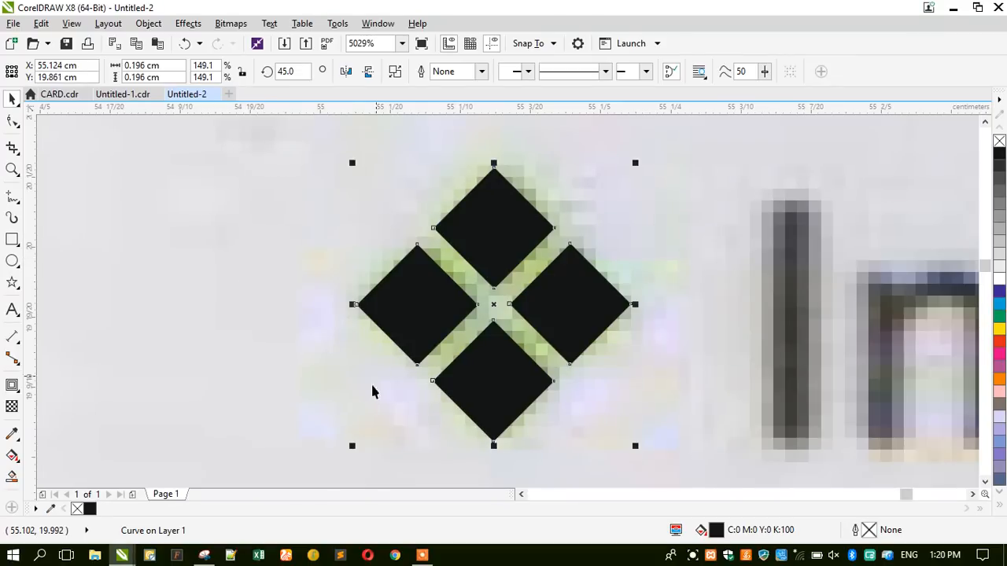
{"action": "left_click_drag", "start_coordinate": [350, 448], "coordinate": [355, 436]}
Copy the diamond bullet down to Civil Works and repeat with Ctrl+R for the remaining items.
{"action": "scroll", "coordinate": [417, 192], "scroll_direction": "down", "scroll_amount": 5}
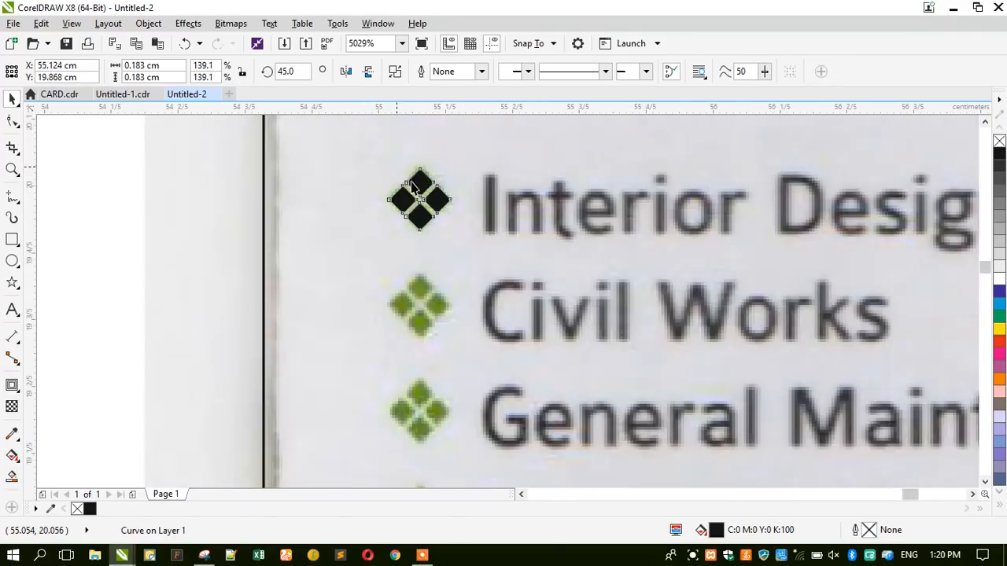
{"action": "left_click_drag", "start_coordinate": [418, 189], "coordinate": [419, 307]}
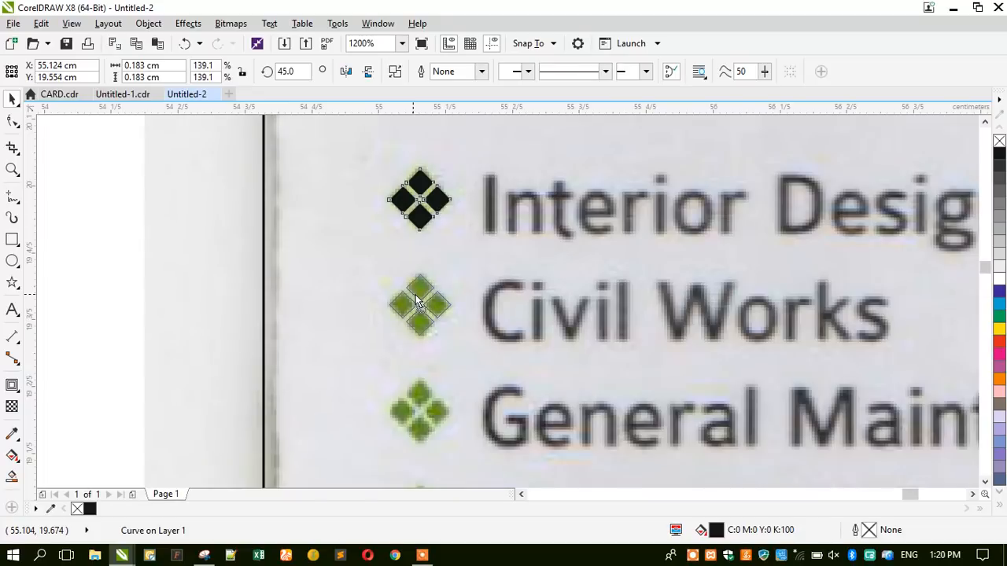
{"action": "left_click_drag", "start_coordinate": [415, 296], "coordinate": [416, 297]}
{"action": "scroll", "coordinate": [283, 217], "scroll_direction": "down", "scroll_amount": 2}
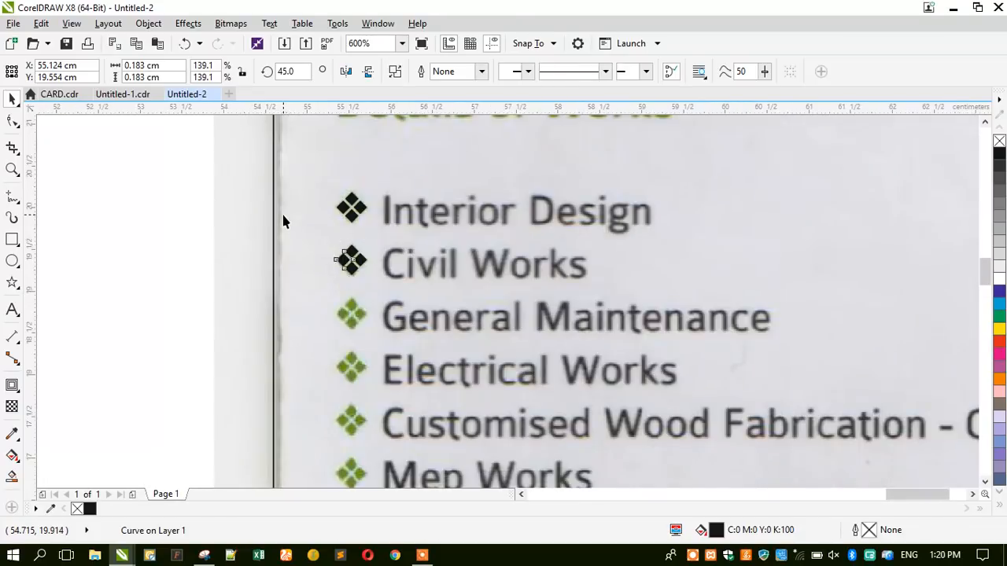
{"action": "key", "text": "ctrl+r"}
{"action": "key", "text": "ctrl+r"}
{"action": "key", "text": "ctrl+r"}
{"action": "key", "text": "ctrl+r"}
{"action": "key", "text": "ctrl+r"}
{"action": "key", "text": "ctrl+r"}
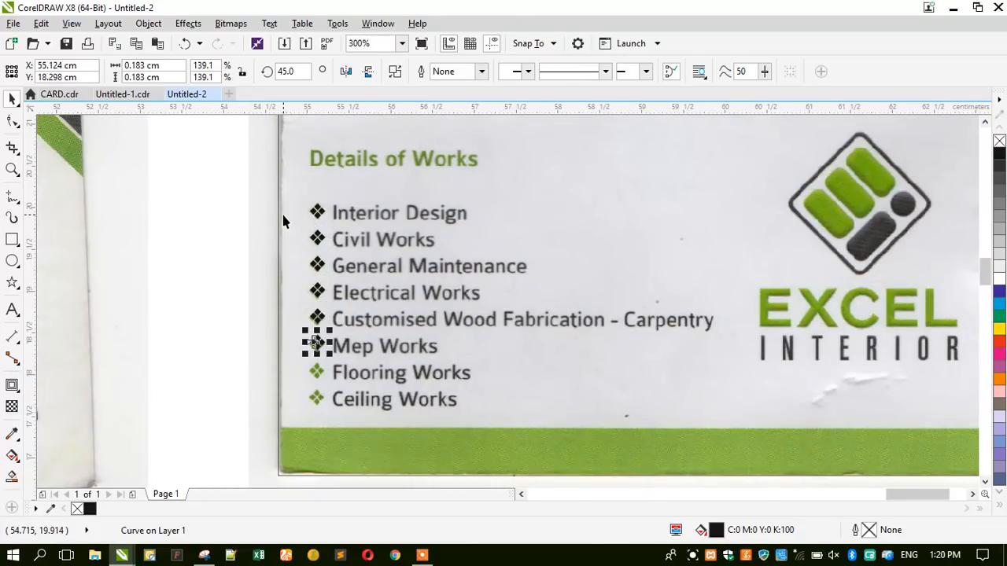
{"action": "scroll", "coordinate": [306, 420], "scroll_direction": "up", "scroll_amount": 3}
{"action": "left_click_drag", "start_coordinate": [378, 275], "coordinate": [370, 330]}
{"action": "scroll", "coordinate": [360, 359], "scroll_direction": "down", "scroll_amount": 5}
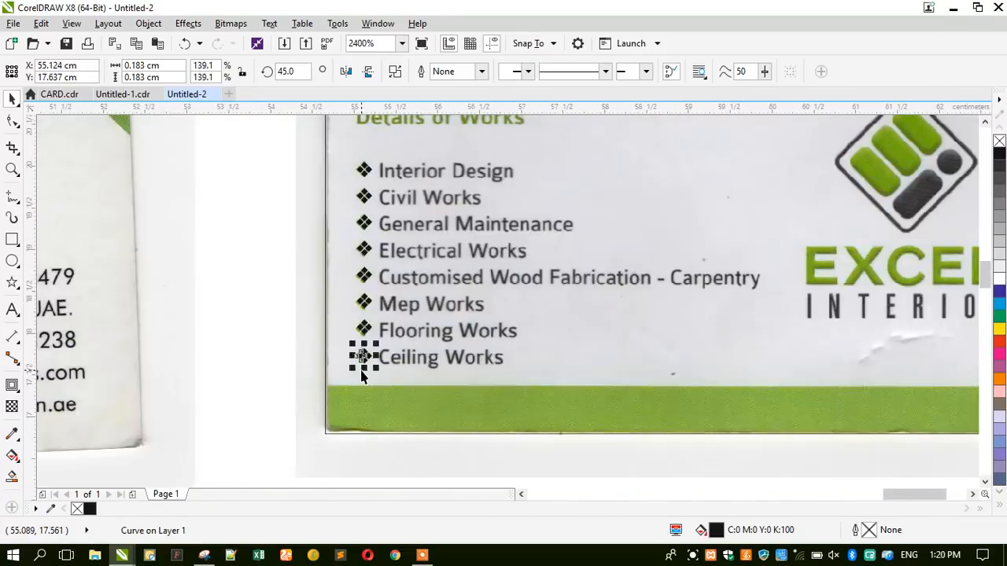
{"action": "scroll", "coordinate": [353, 363], "scroll_direction": "up", "scroll_amount": 1}
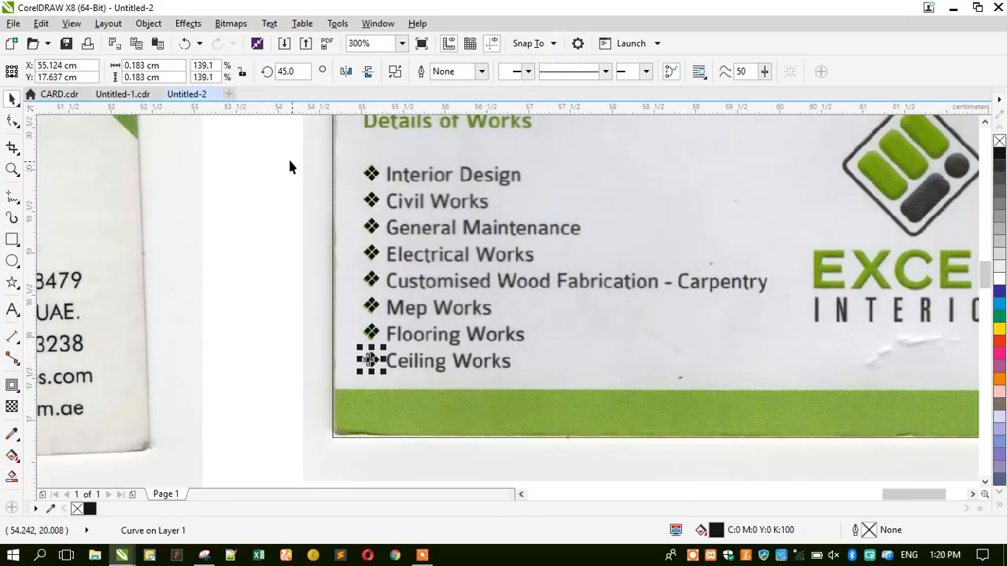
Distribute all eight bullets evenly top to bottom and group them.
{"action": "left_click_drag", "start_coordinate": [274, 151], "coordinate": [393, 405]}
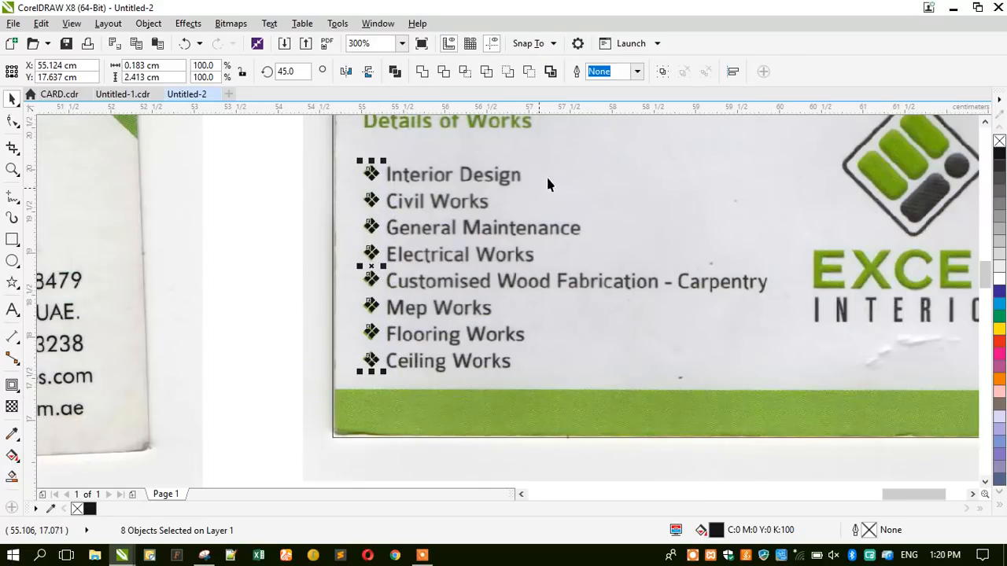
{"action": "left_click", "coordinate": [731, 73]}
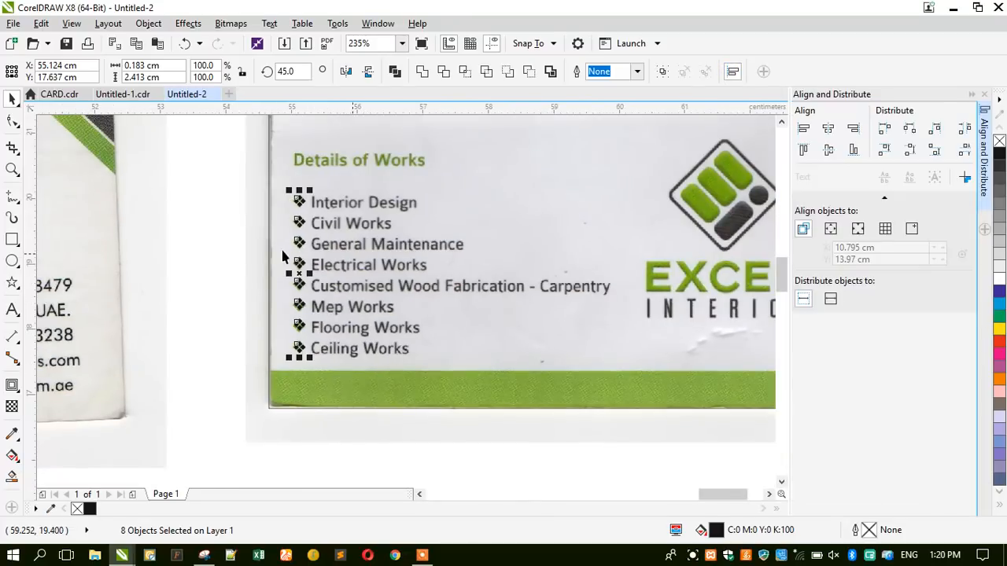
{"action": "left_click", "coordinate": [965, 153]}
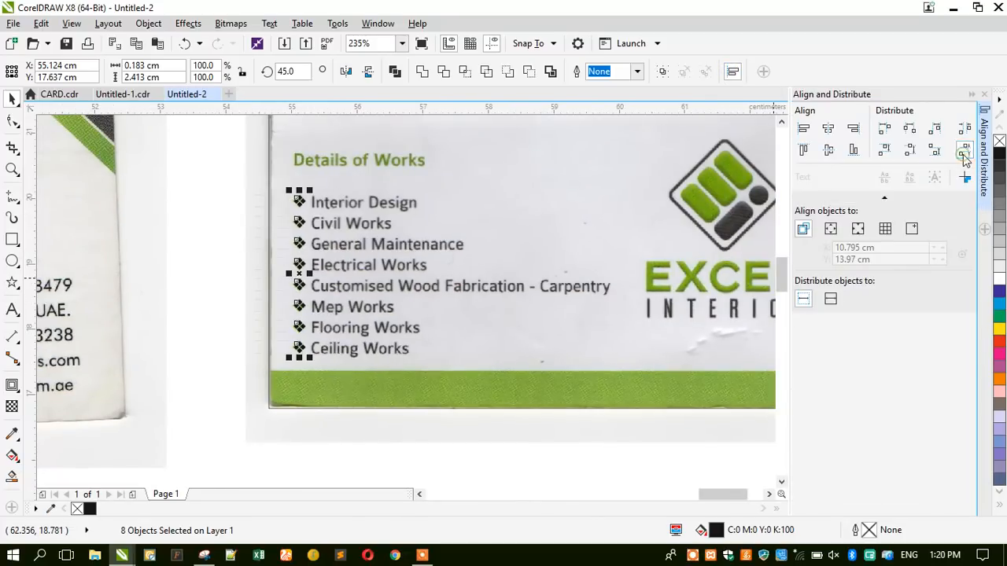
{"action": "left_click", "coordinate": [985, 95]}
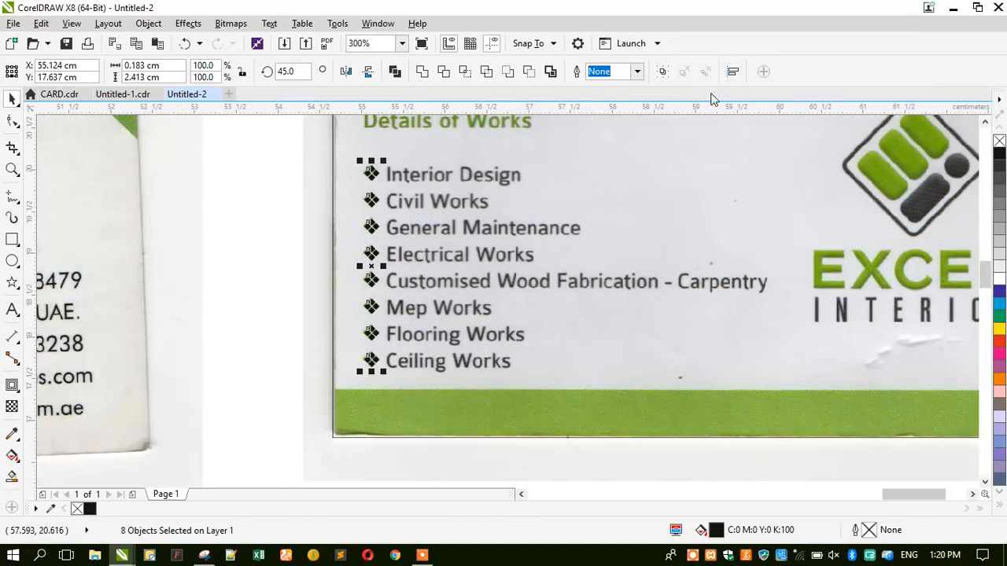
{"action": "left_click", "coordinate": [664, 71]}
Type 'Details of Work' beside the card and make it bold.
{"action": "key", "text": "Escape"}
{"action": "left_click", "coordinate": [12, 309]}
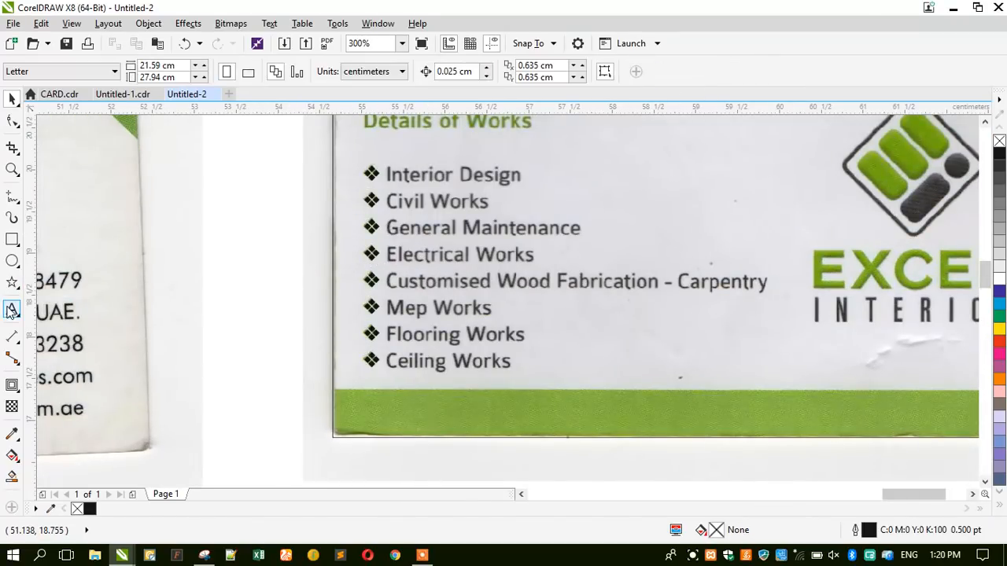
{"action": "left_click", "coordinate": [211, 259]}
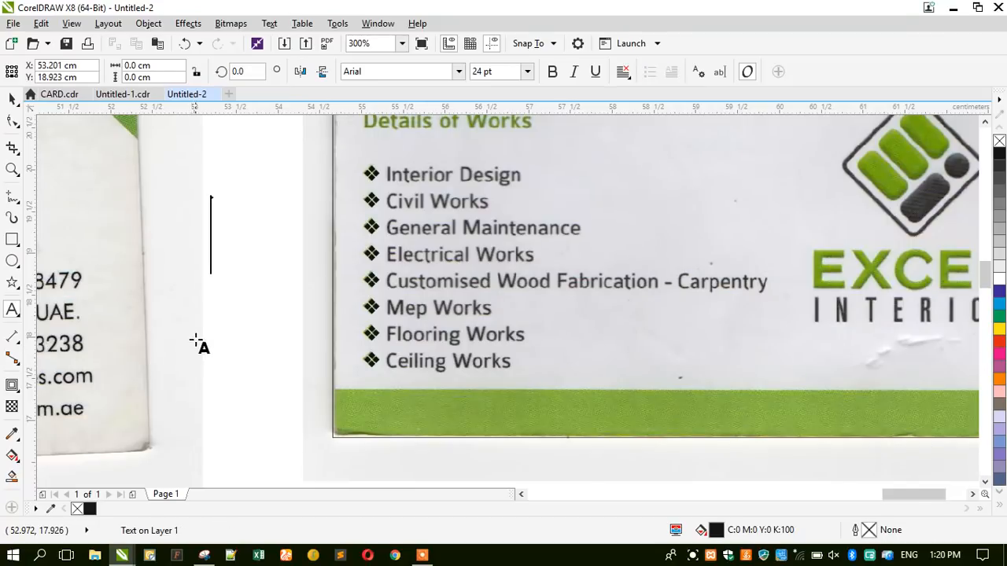
{"action": "left_click", "coordinate": [985, 123]}
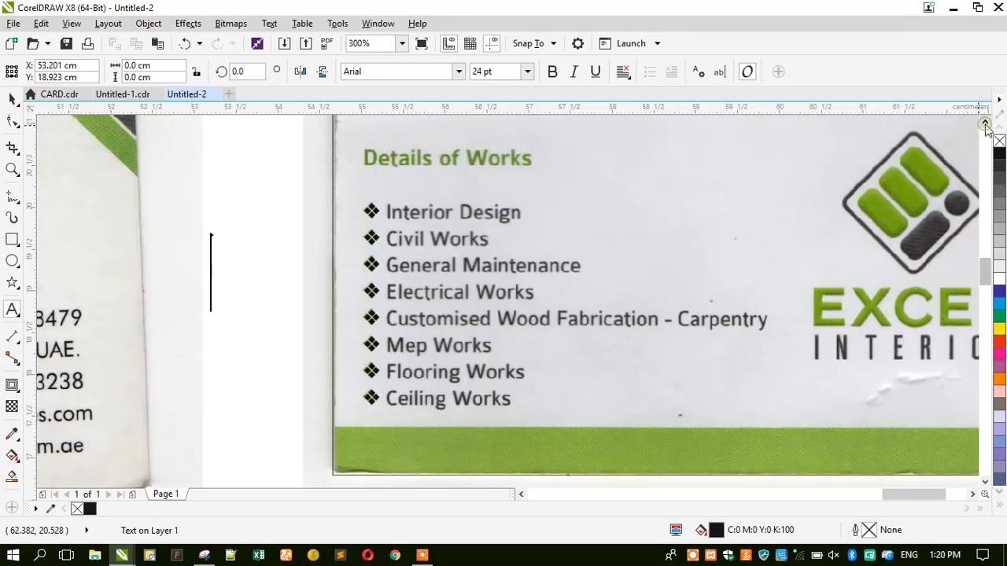
{"action": "type", "text": "De"}
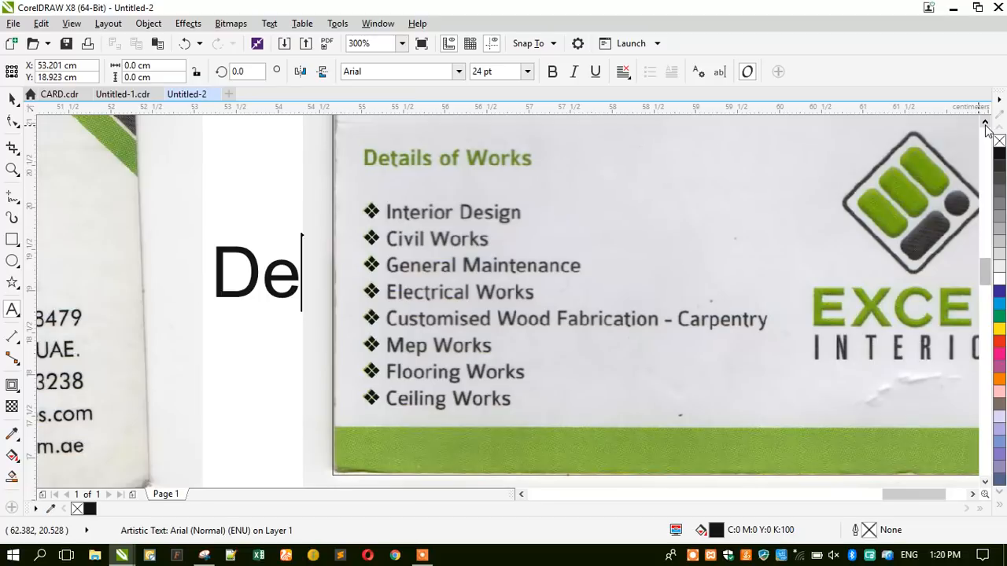
{"action": "type", "text": "tails of Work"}
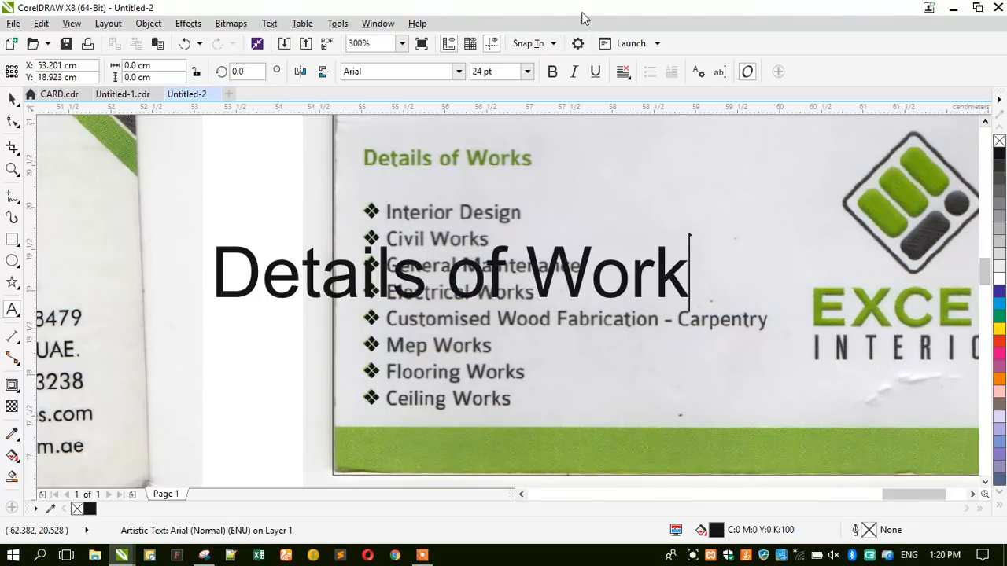
{"action": "left_click", "coordinate": [12, 98]}
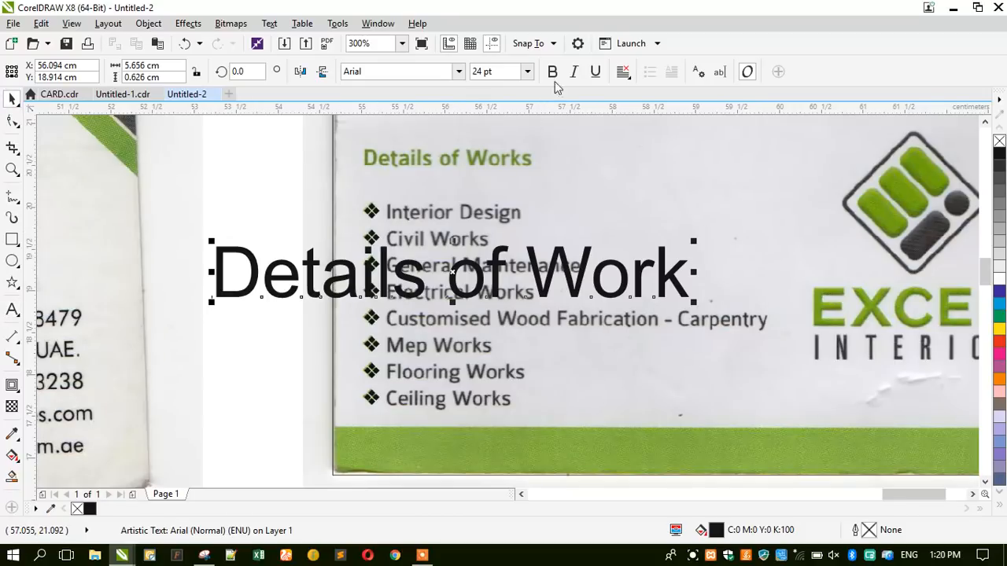
{"action": "key", "text": "ctrl+b"}
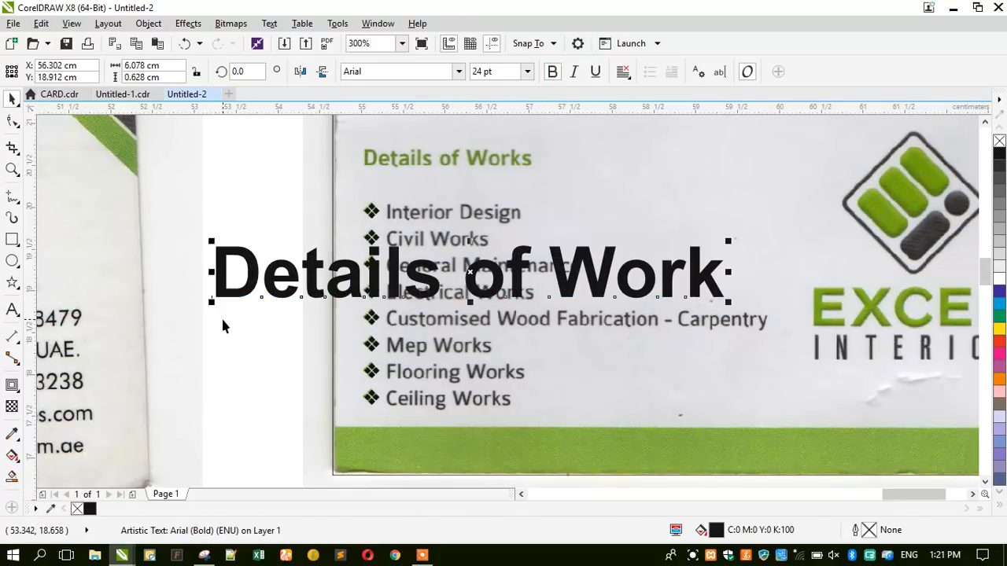
Shrink the text to about 7.3 pt over the scanned heading and add the final 's'.
{"action": "left_click_drag", "start_coordinate": [211, 301], "coordinate": [337, 312]}
{"action": "left_click_drag", "start_coordinate": [389, 270], "coordinate": [409, 163]}
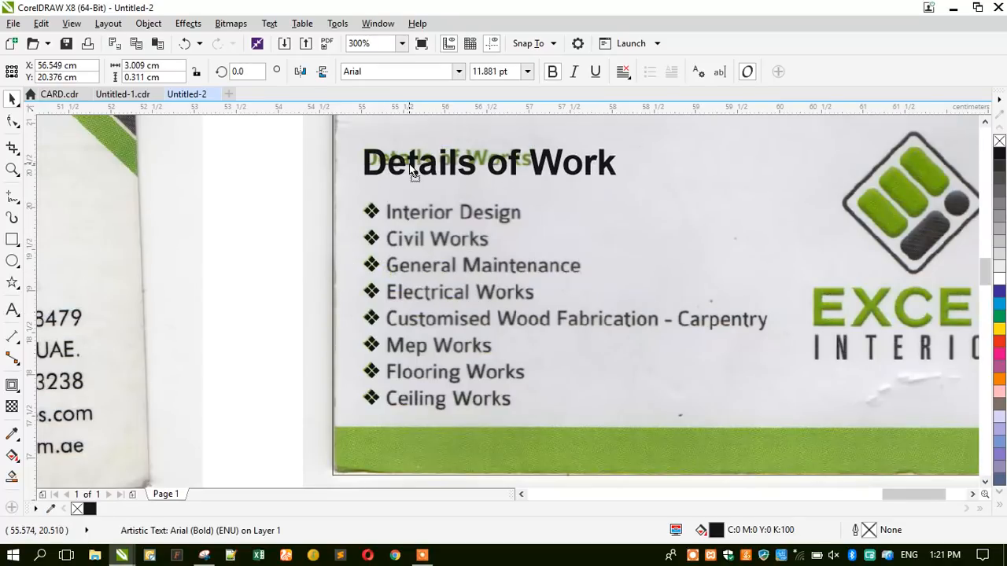
{"action": "left_click_drag", "start_coordinate": [622, 183], "coordinate": [524, 187]}
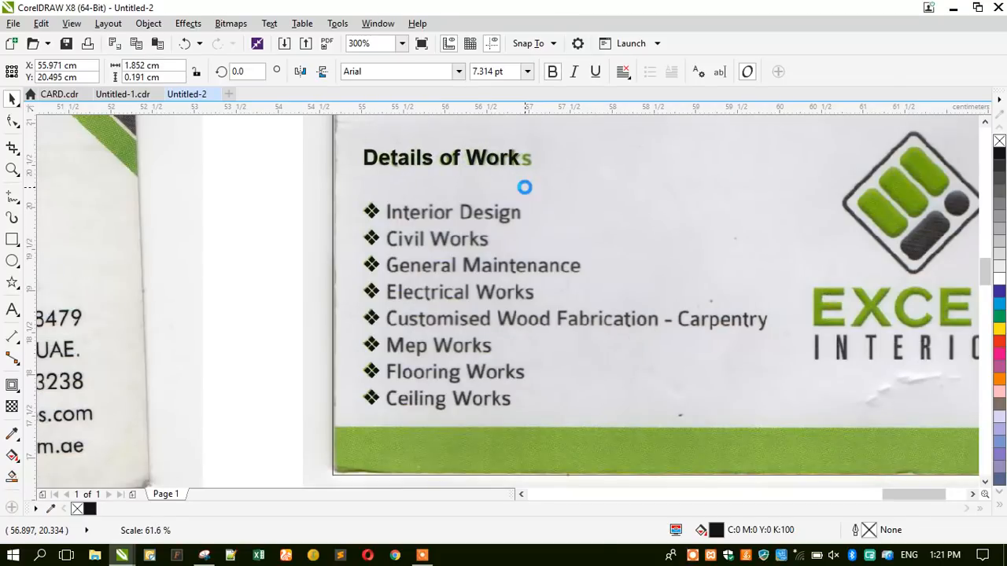
{"action": "left_click", "coordinate": [13, 309]}
{"action": "type", "text": "s"}
{"action": "left_click", "coordinate": [11, 99]}
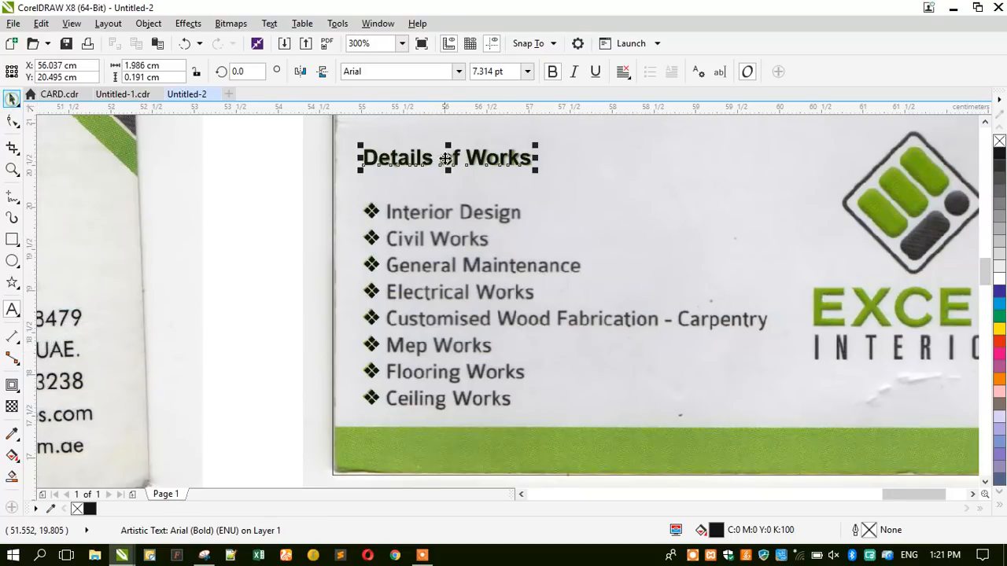
Duplicate the heading to the left and replace its text with 'Interior Design' and 'Civil Works'.
{"action": "left_click_drag", "start_coordinate": [446, 158], "coordinate": [229, 244]}
{"action": "left_click", "coordinate": [12, 309]}
{"action": "key", "text": "ctrl+a"}
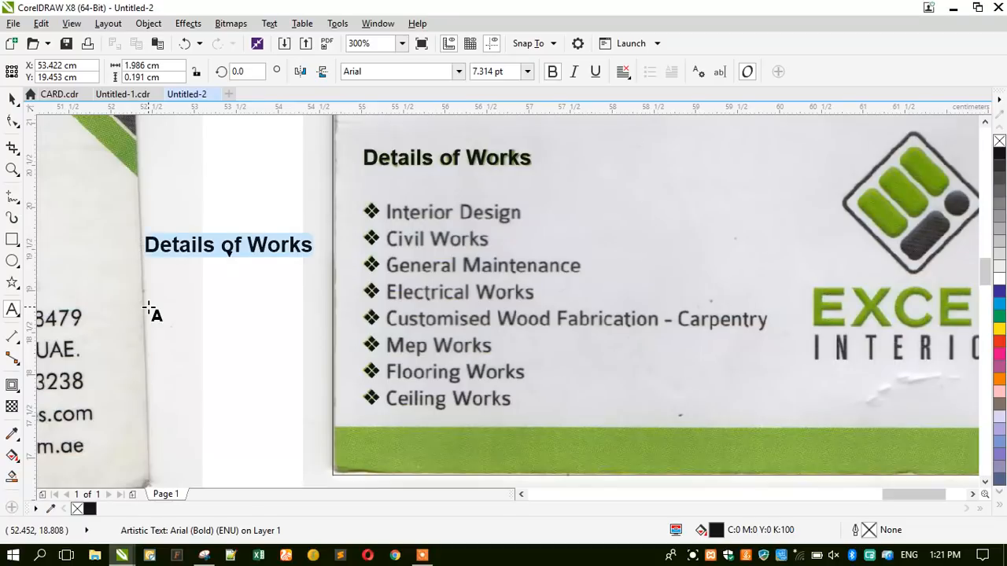
{"action": "type", "text": "Int"}
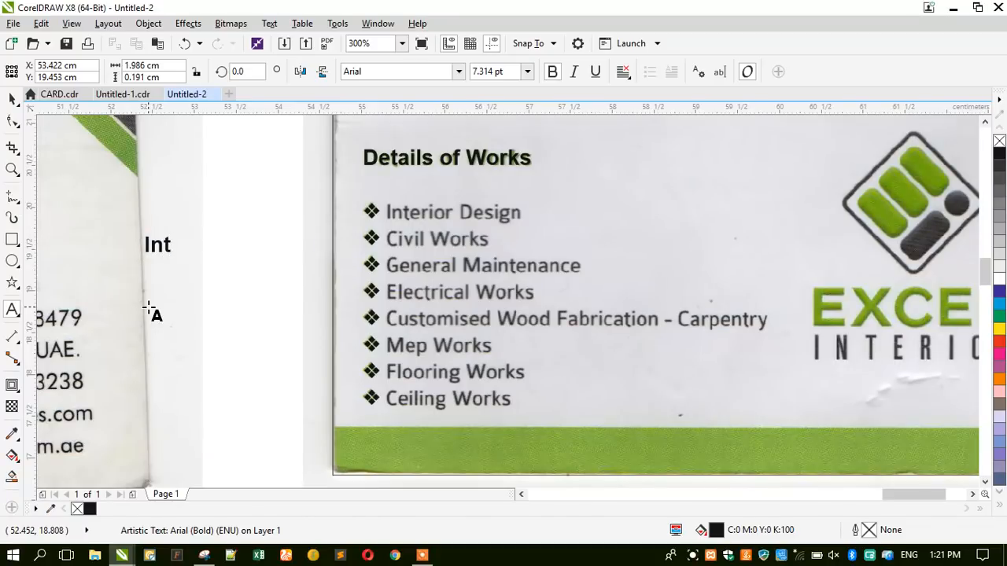
{"action": "type", "text": "erior "}
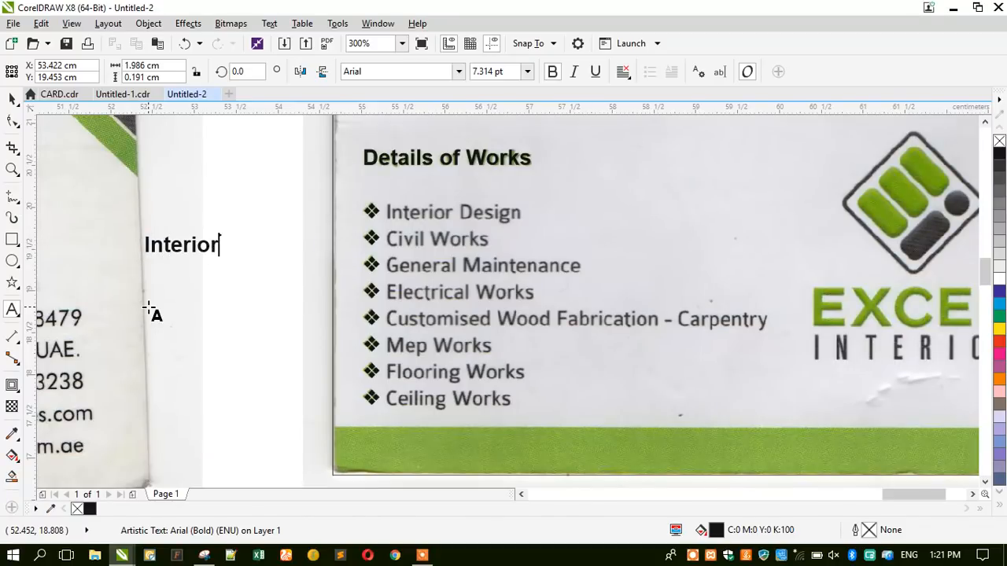
{"action": "type", "text": "Design"}
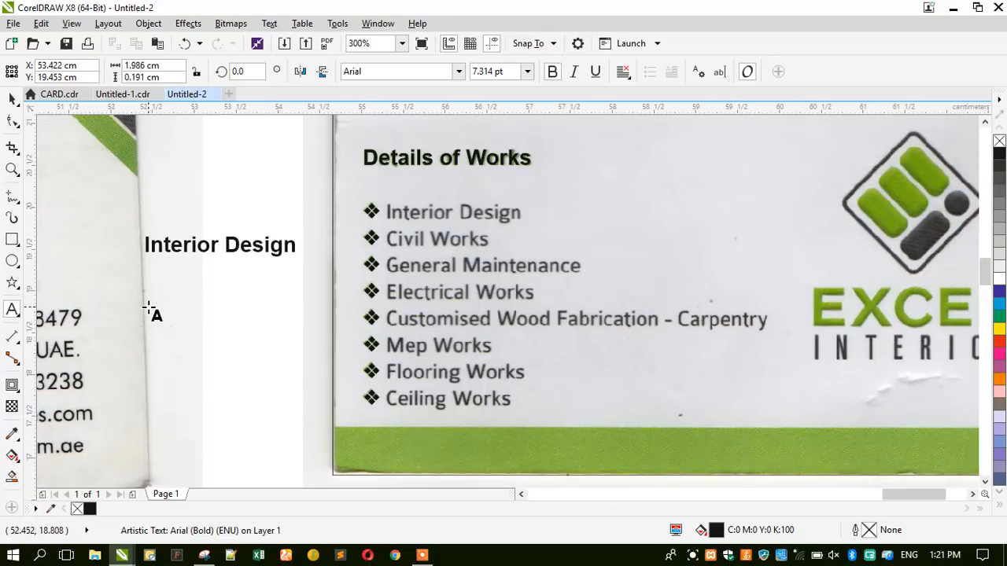
{"action": "key", "text": "Return"}
{"action": "type", "text": "Cive"}
{"action": "key", "text": "BackSpace"}
{"action": "type", "text": "il Work"}
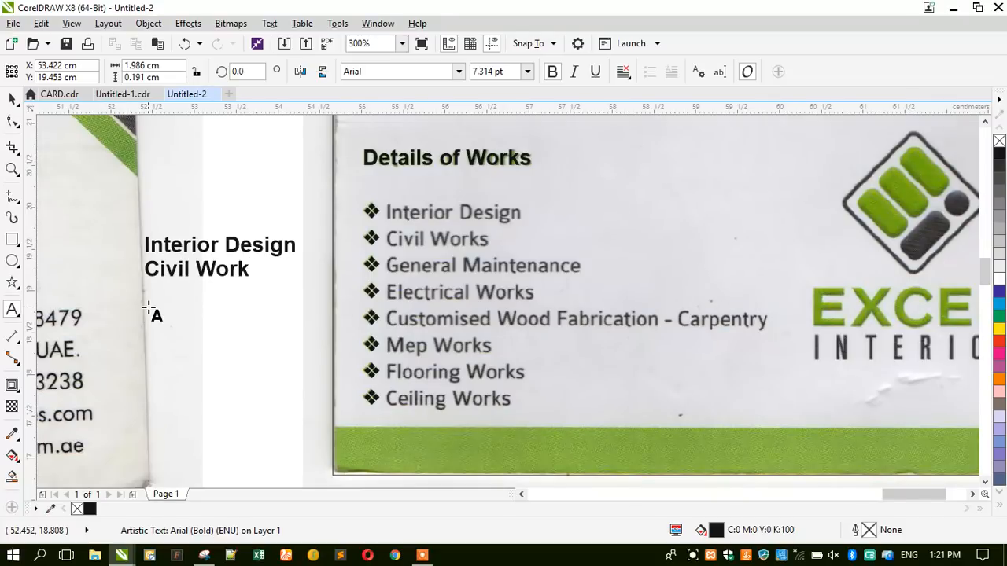
{"action": "type", "text": "s"}
Add the lines 'General Maintenance' and 'Electrical Works', then begin 'Customised Wood'.
{"action": "key", "text": "Return"}
{"action": "type", "text": "G"}
{"action": "type", "text": "eneral Maint"}
{"action": "type", "text": "enance"}
{"action": "type", "text": "Electrica"}
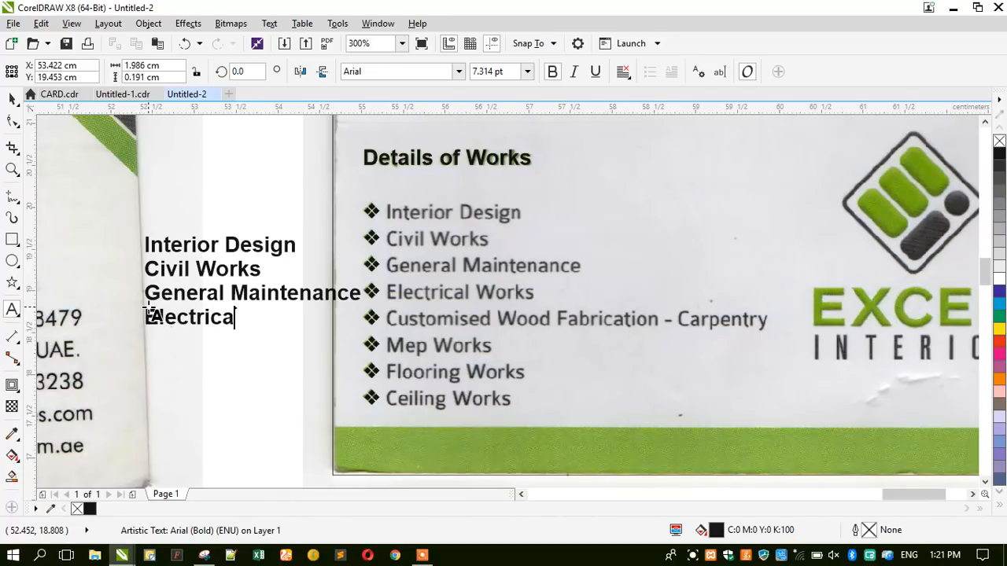
{"action": "type", "text": "l work"}
{"action": "key", "text": "BackSpace"}
{"action": "key", "text": "BackSpace"}
{"action": "key", "text": "BackSpace"}
{"action": "key", "text": "BackSpace"}
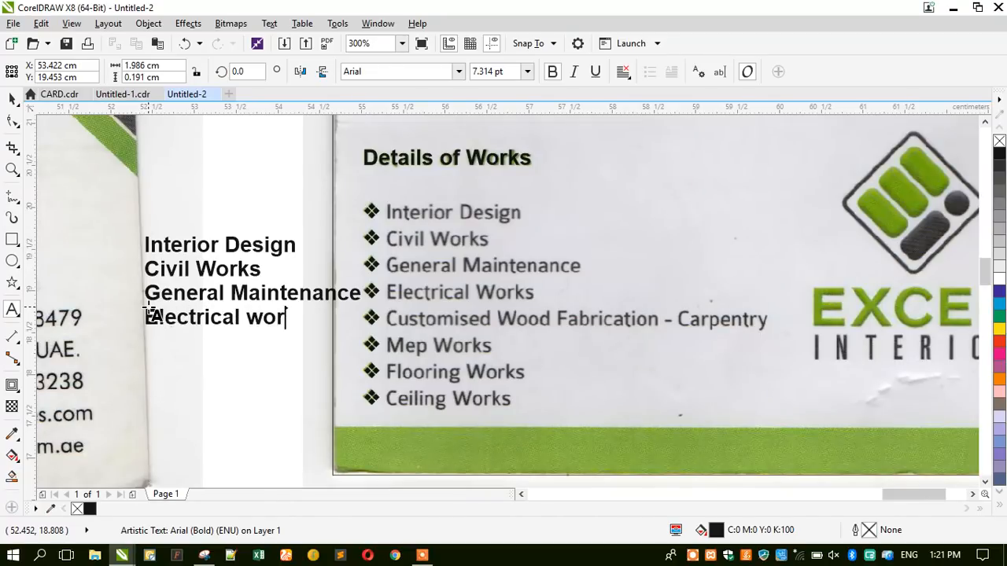
{"action": "type", "text": "work"}
{"action": "key", "text": "BackSpace"}
{"action": "key", "text": "BackSpace"}
{"action": "key", "text": "BackSpace"}
{"action": "type", "text": "Work"}
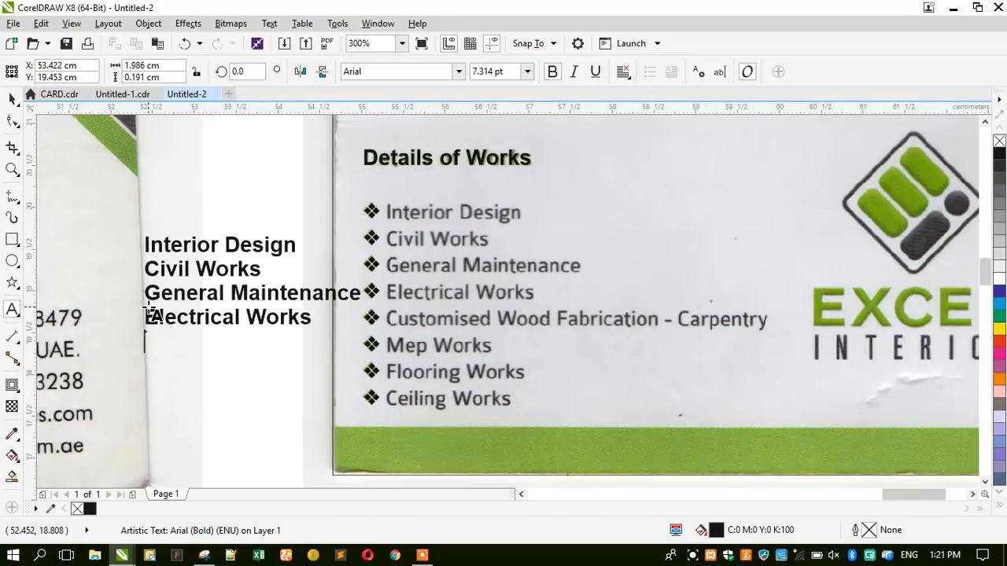
{"action": "type", "text": "s"}
{"action": "key", "text": "Return"}
{"action": "type", "text": "customised W"}
{"action": "key", "text": "BackSpace"}
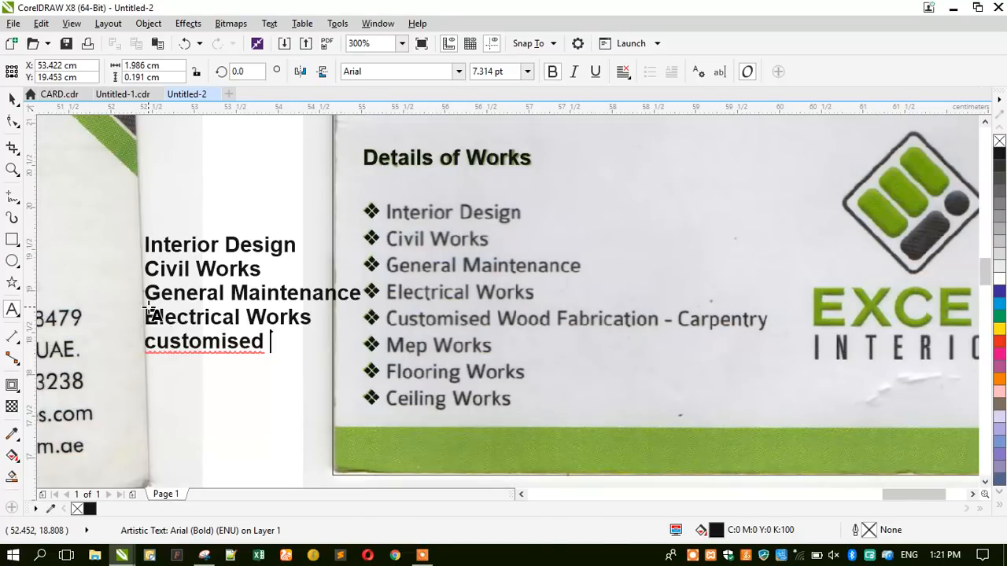
{"action": "key", "text": "BackSpace"}
{"action": "key", "text": "BackSpace"}
{"action": "key", "text": "BackSpace"}
{"action": "key", "text": "BackSpace"}
{"action": "key", "text": "BackSpace"}
{"action": "key", "text": "BackSpace"}
{"action": "key", "text": "BackSpace"}
{"action": "key", "text": "BackSpace"}
{"action": "key", "text": "BackSpace"}
{"action": "key", "text": "BackSpace"}
{"action": "key", "text": "BackSpace"}
{"action": "type", "text": "Customised"}
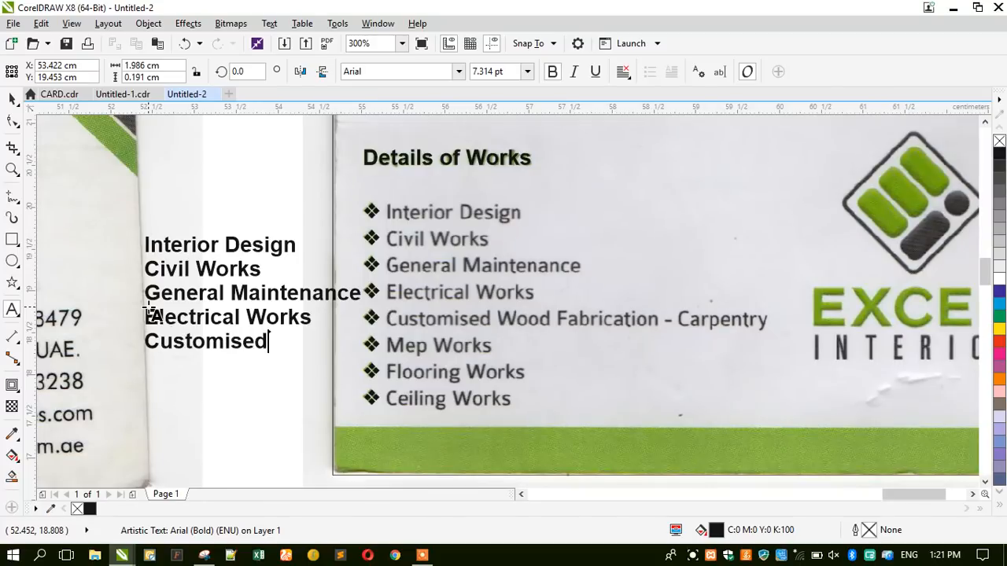
{"action": "type", "text": " Wood"}
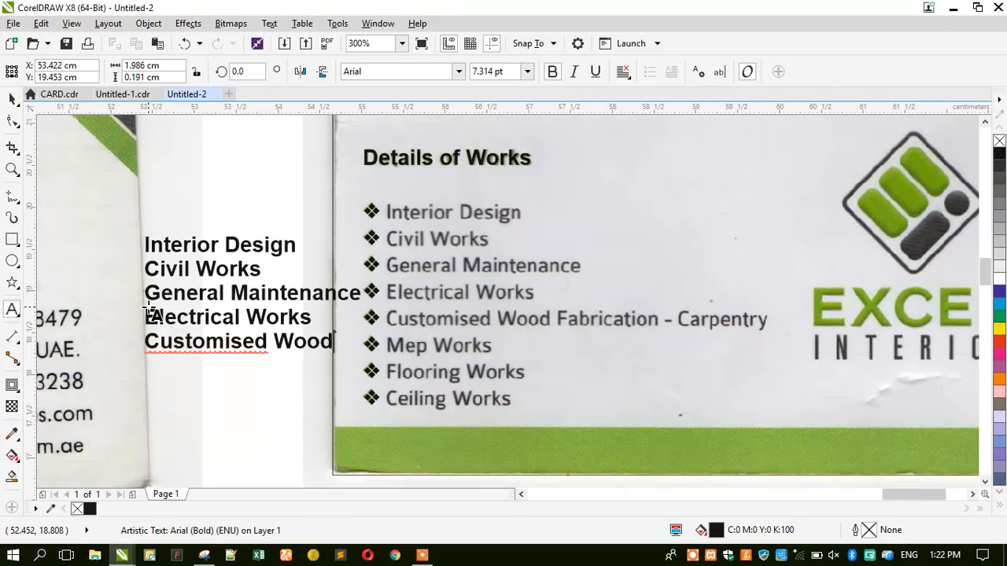
Correct the spelling to 'Customized', finish with 'Fabrication - Carpentry', and move the list over the scan.
{"action": "left_click", "coordinate": [196, 347]}
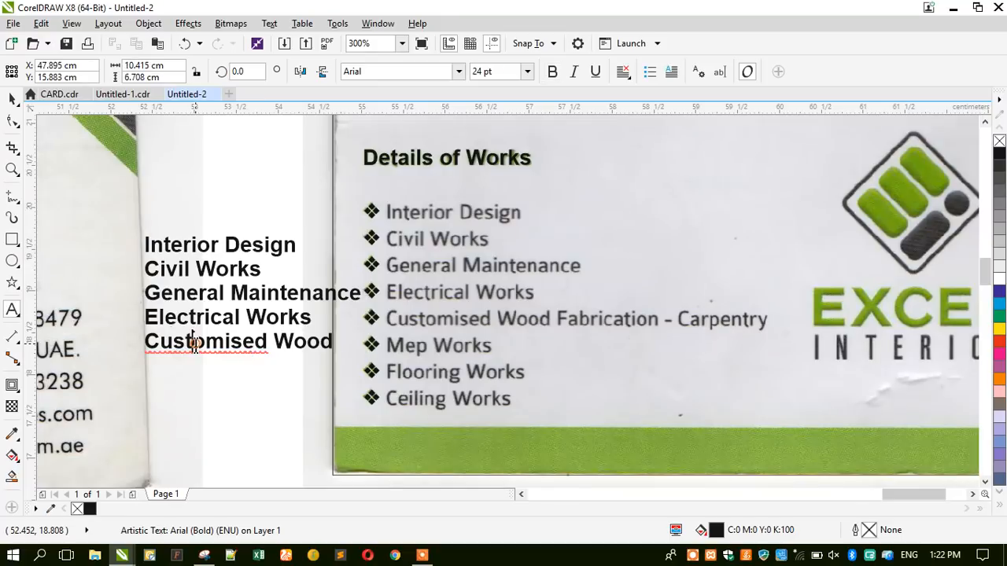
{"action": "right_click", "coordinate": [198, 348]}
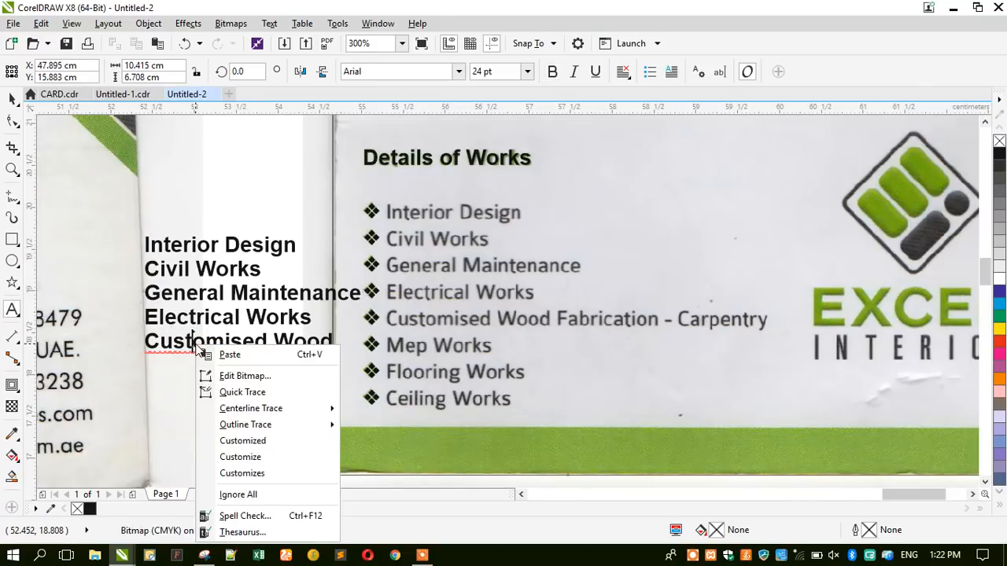
{"action": "left_click", "coordinate": [224, 441]}
{"action": "left_click", "coordinate": [291, 357]}
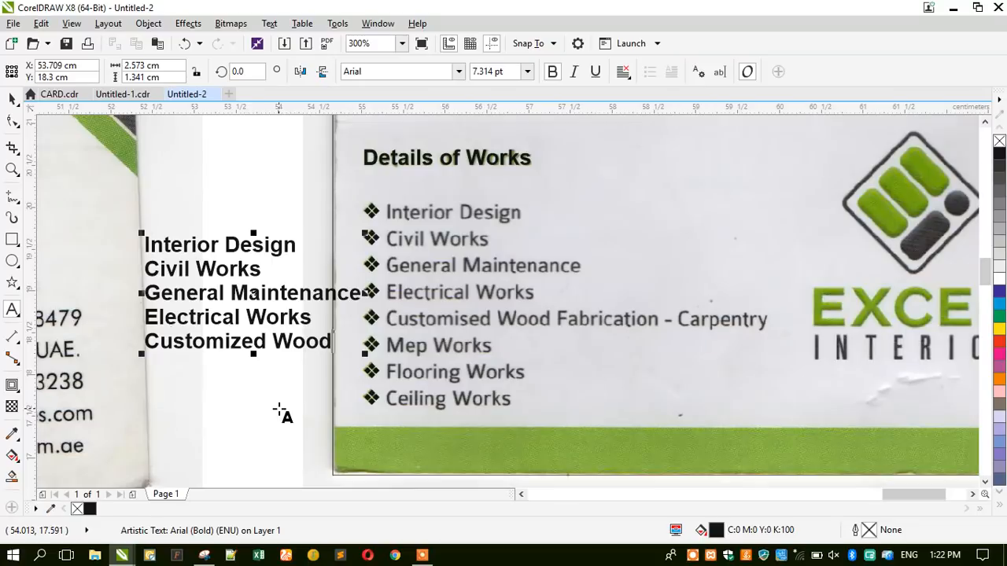
{"action": "key", "text": "Escape"}
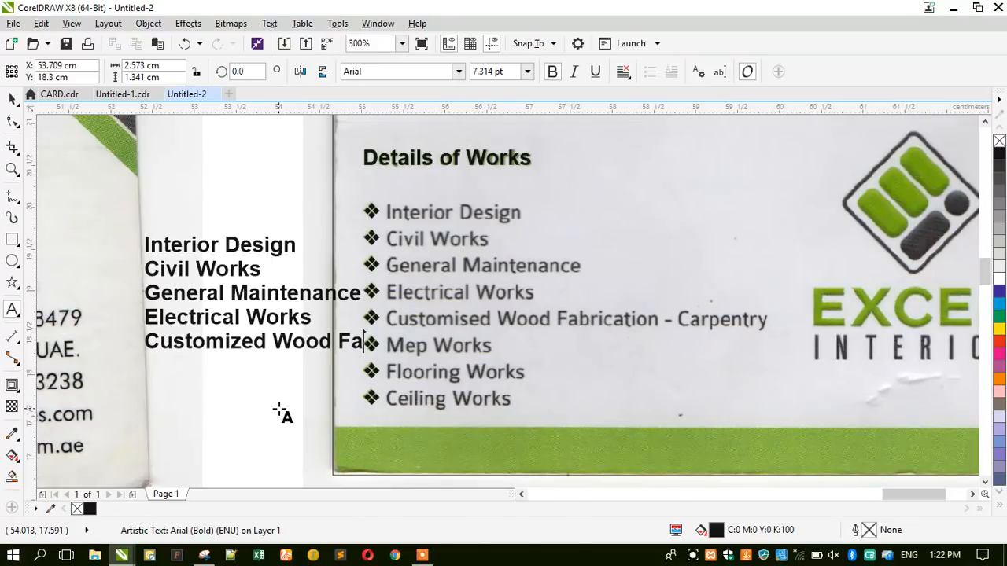
{"action": "type", "text": "Fabrication"}
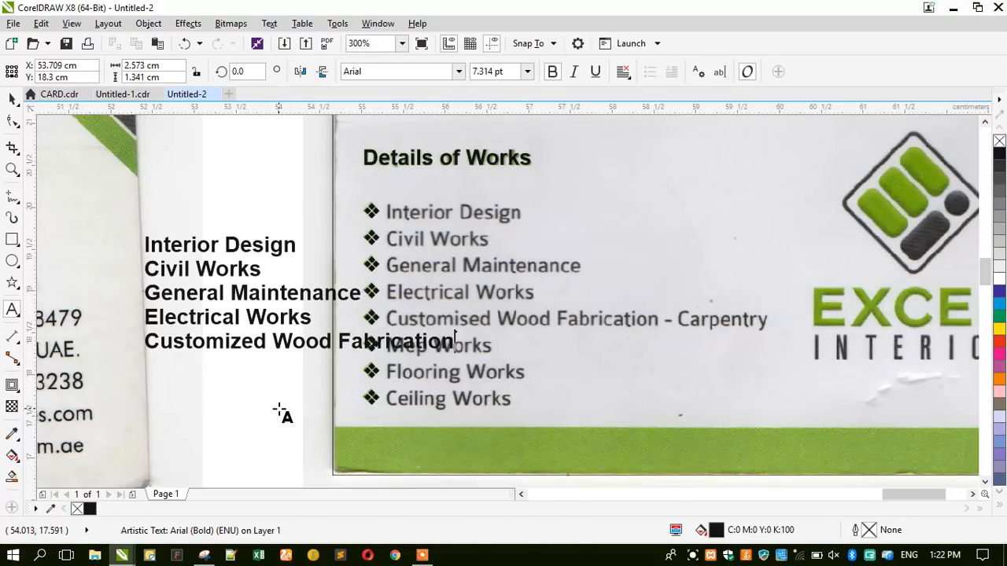
{"action": "type", "text": " - Carpe"}
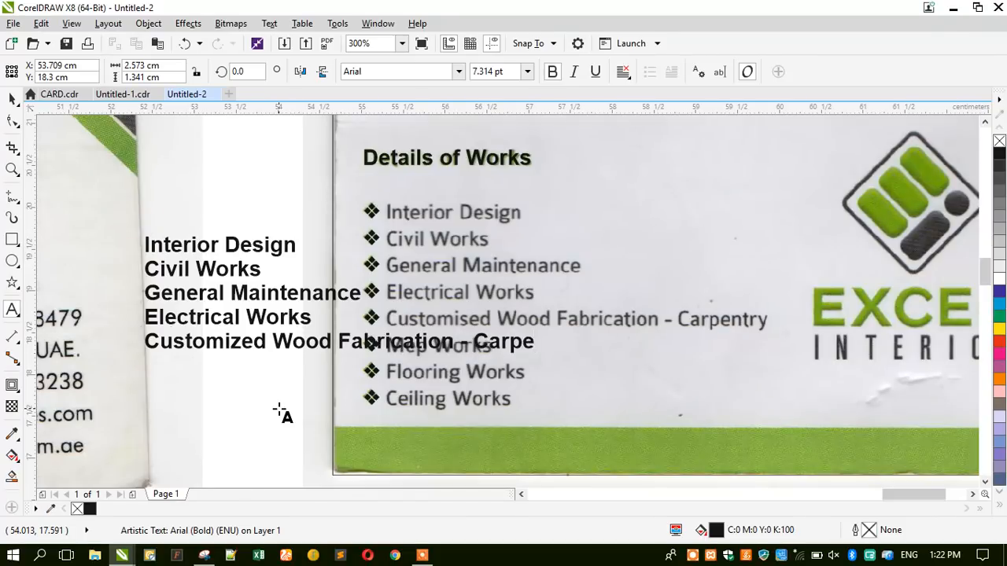
{"action": "type", "text": "ntry"}
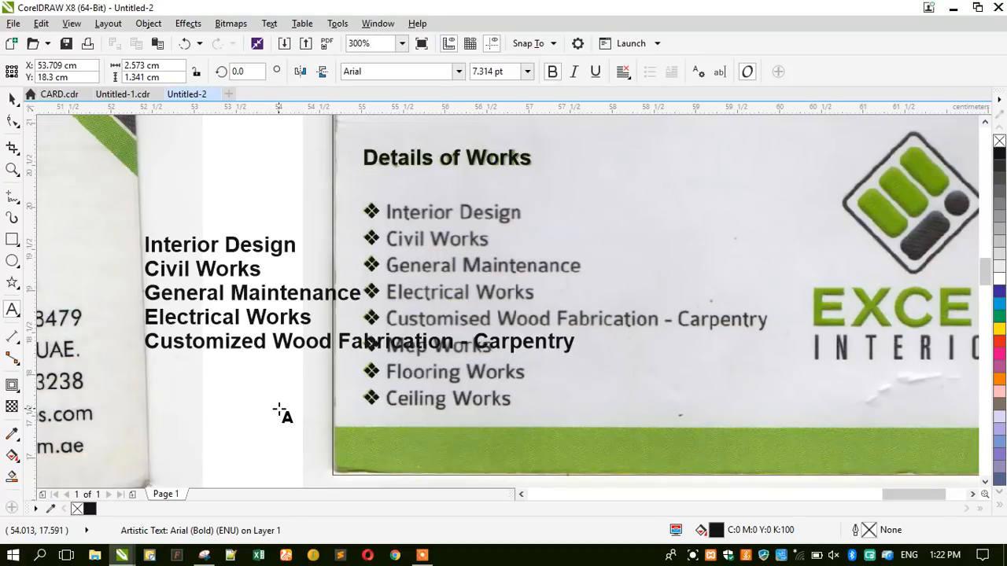
{"action": "left_click", "coordinate": [12, 98]}
{"action": "left_click_drag", "start_coordinate": [156, 270], "coordinate": [413, 220]}
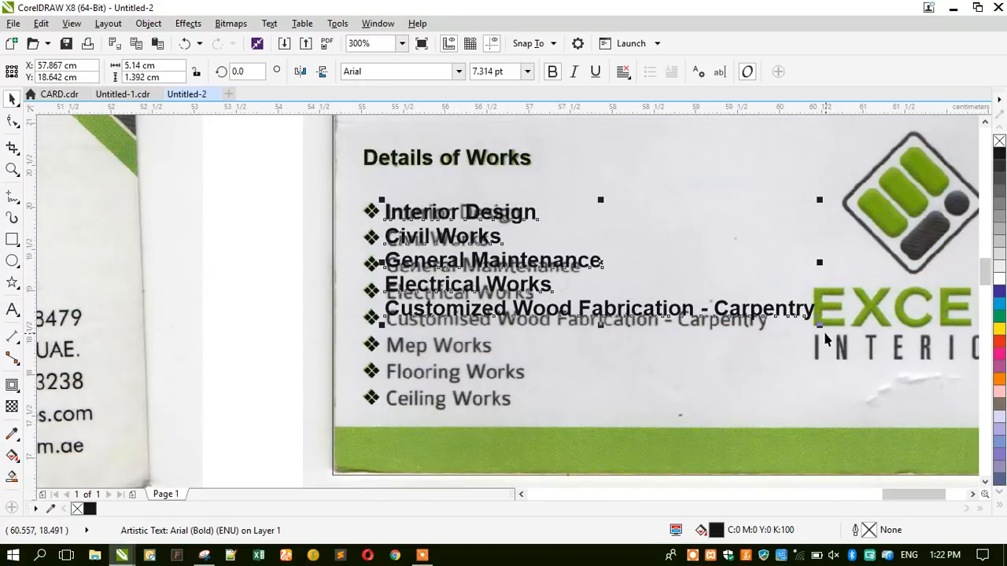
Add Mep Works, Flooring Works and Ceiling Works, then spread the line spacing to match the scan.
{"action": "left_click_drag", "start_coordinate": [819, 325], "coordinate": [785, 336]}
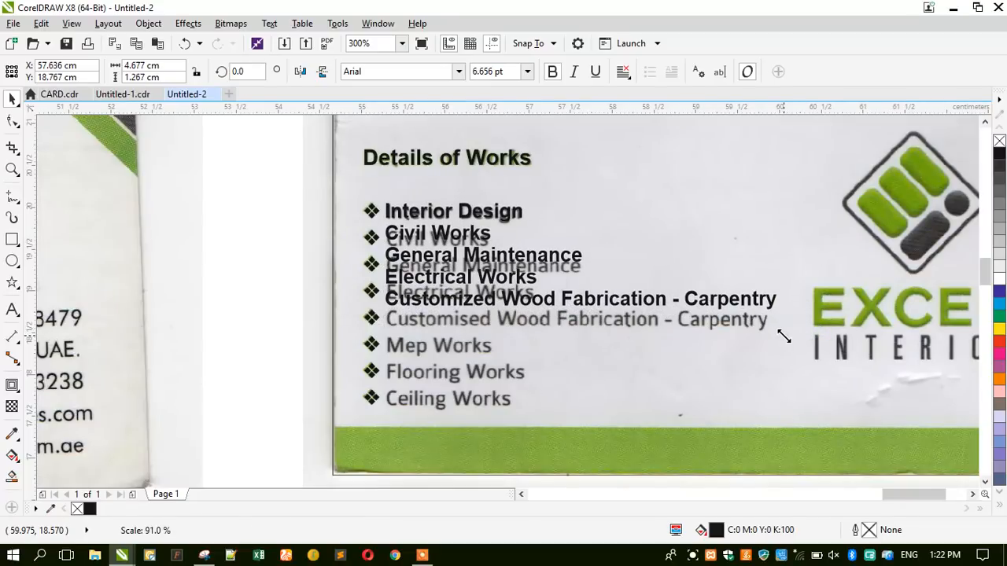
{"action": "left_click", "coordinate": [13, 311]}
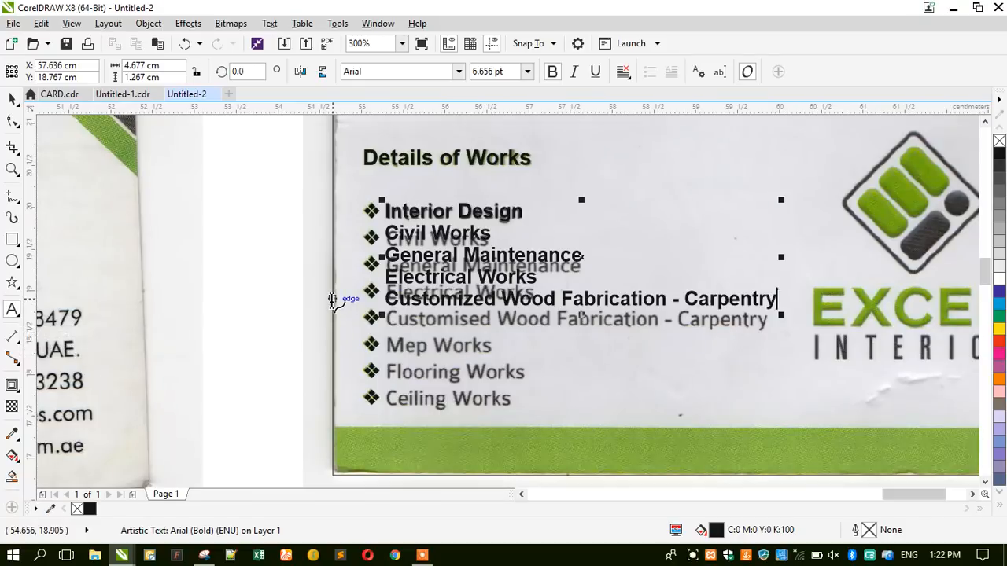
{"action": "key", "text": "Return"}
{"action": "type", "text": "Me"}
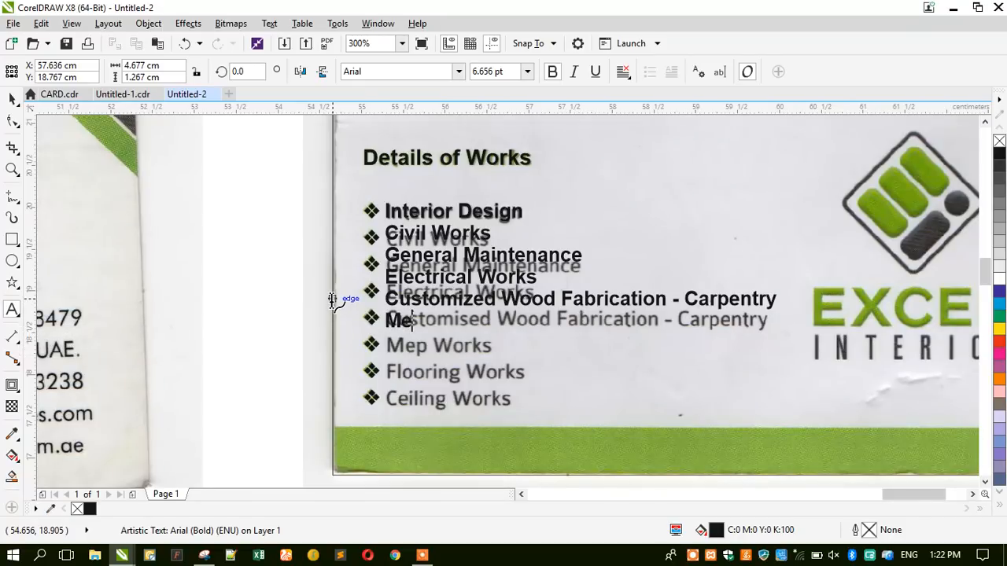
{"action": "type", "text": "p Work"}
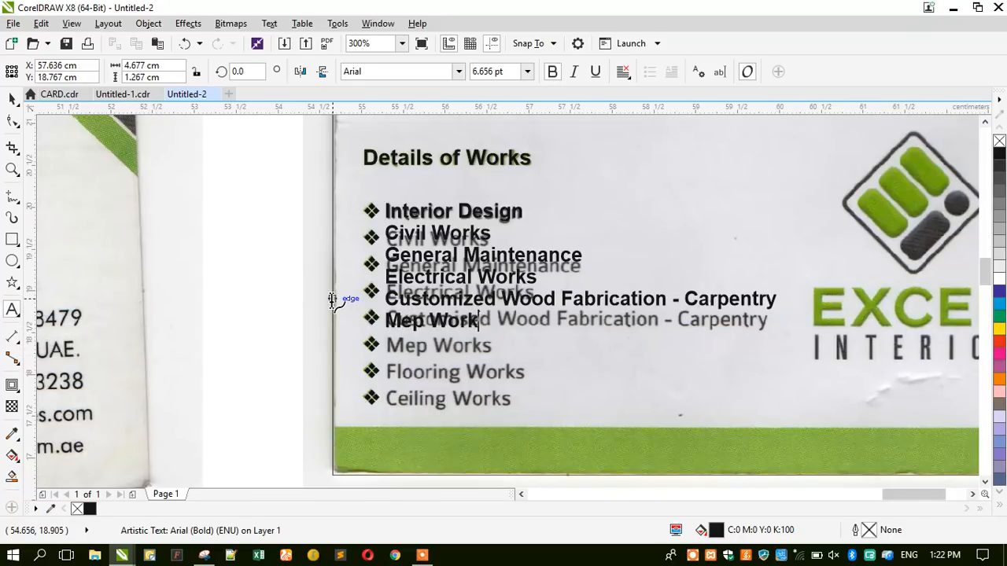
{"action": "type", "text": "s Flooring"}
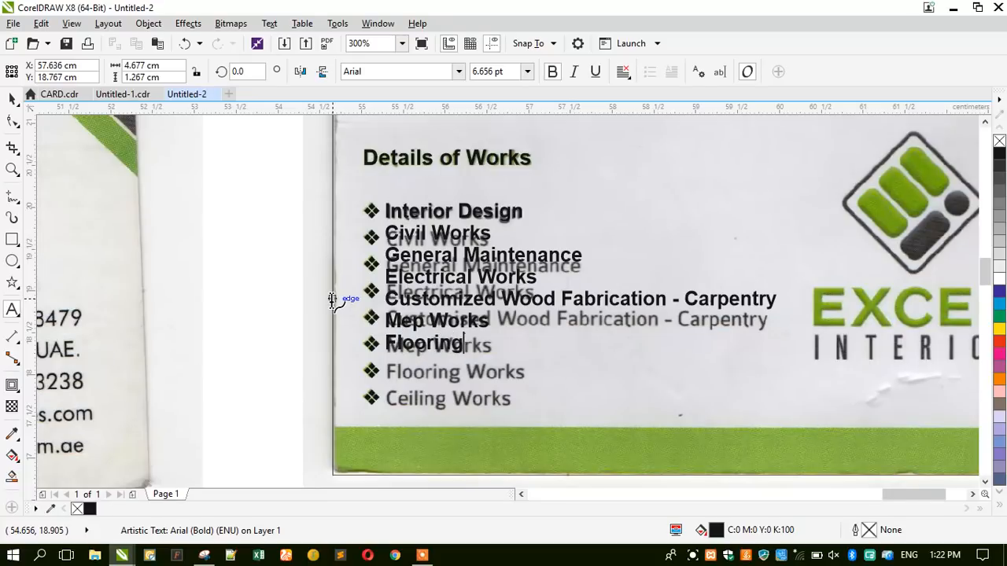
{"action": "type", "text": " Works "}
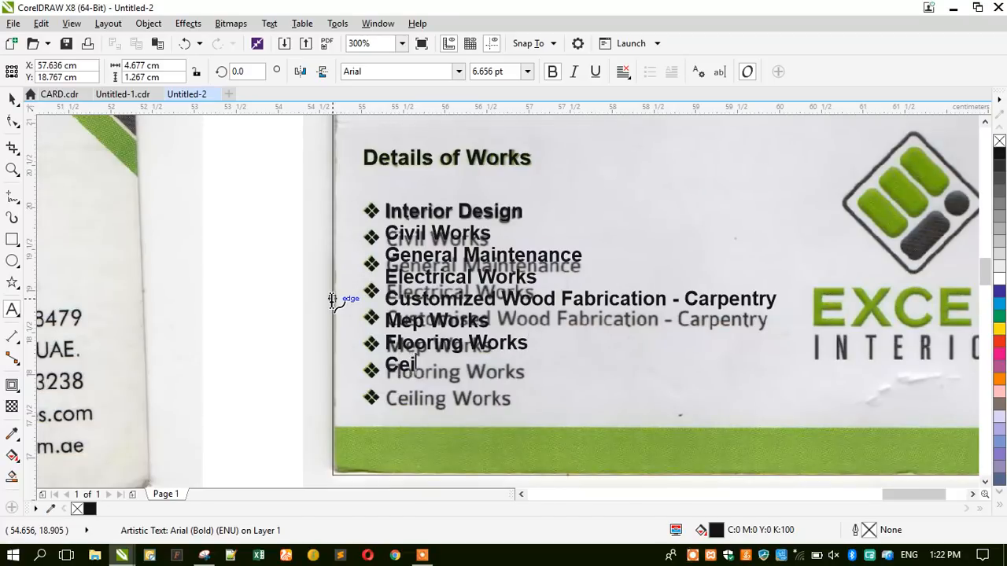
{"action": "type", "text": "Ceiling"}
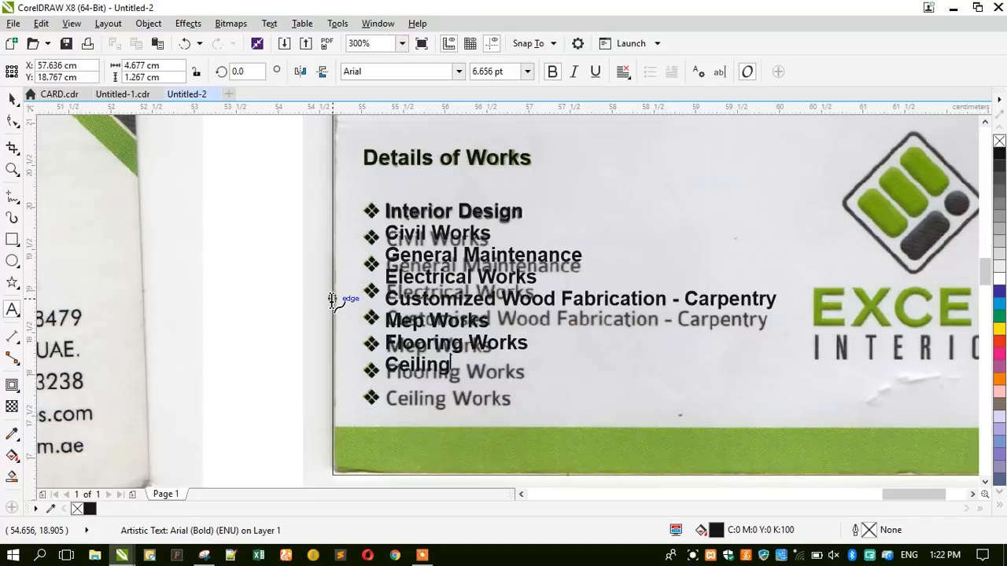
{"action": "type", "text": " Works"}
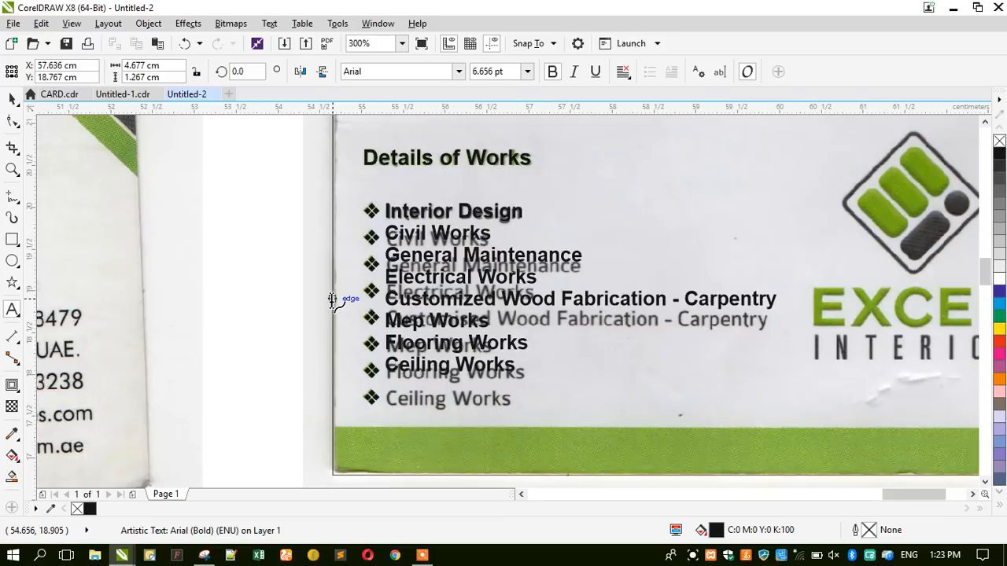
{"action": "left_click", "coordinate": [12, 121]}
{"action": "left_click_drag", "start_coordinate": [378, 380], "coordinate": [350, 415]}
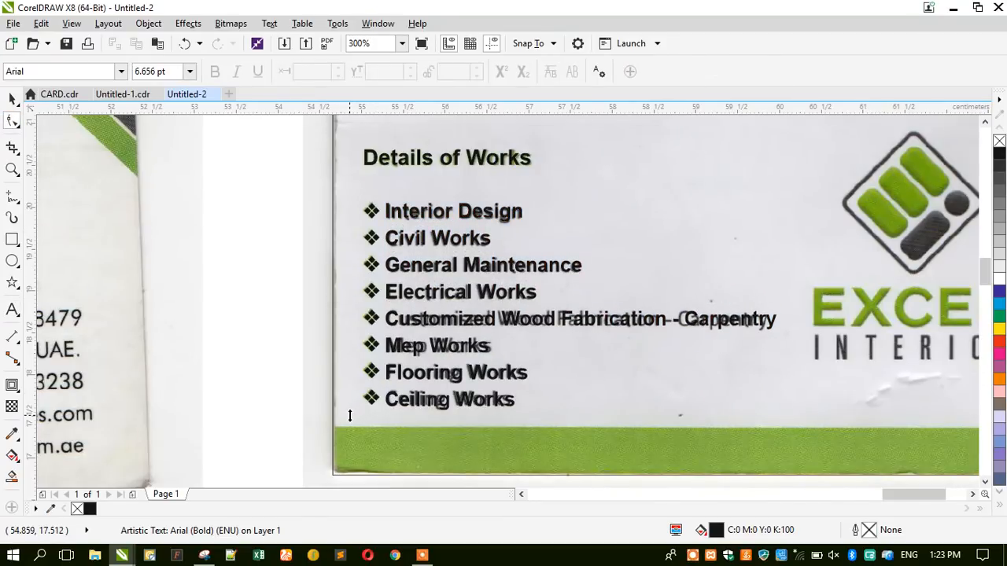
Duplicate the list text and move the copy below the logo.
{"action": "left_click", "coordinate": [12, 98]}
{"action": "scroll", "coordinate": [195, 261], "scroll_direction": "down", "scroll_amount": 2}
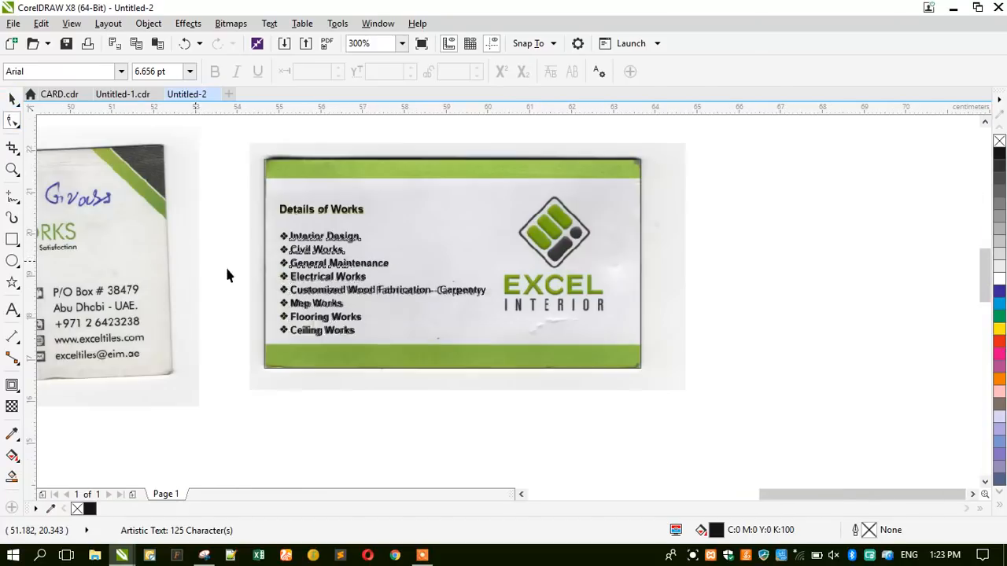
{"action": "key", "text": "space"}
{"action": "scroll", "coordinate": [540, 307], "scroll_direction": "up", "scroll_amount": 2}
{"action": "left_click_drag", "start_coordinate": [286, 282], "coordinate": [575, 439]}
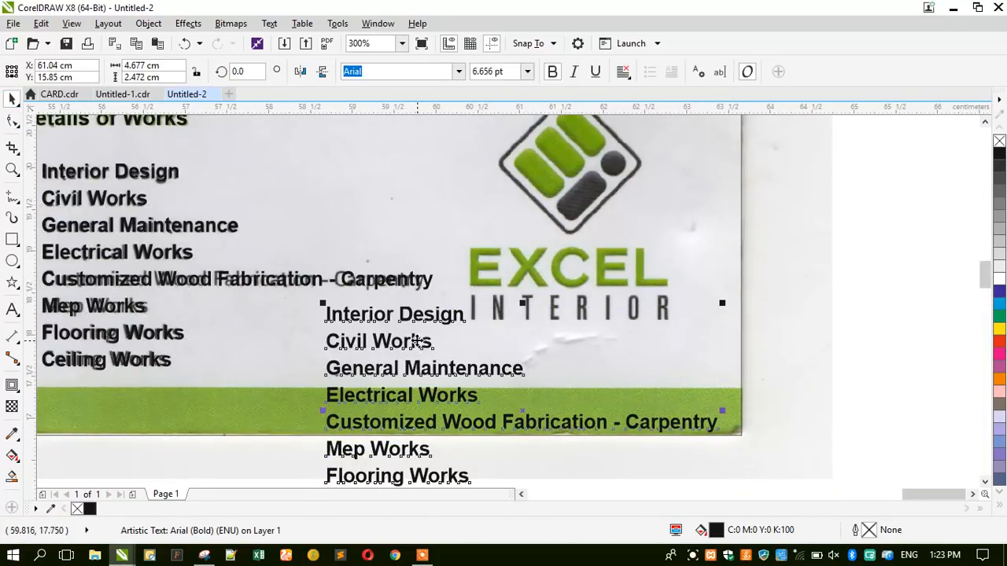
{"action": "left_click_drag", "start_coordinate": [415, 319], "coordinate": [455, 348]}
Replace the copy's text with 'EXCEL' in capital letters.
{"action": "left_click", "coordinate": [12, 309]}
{"action": "key", "text": "ctrl+a"}
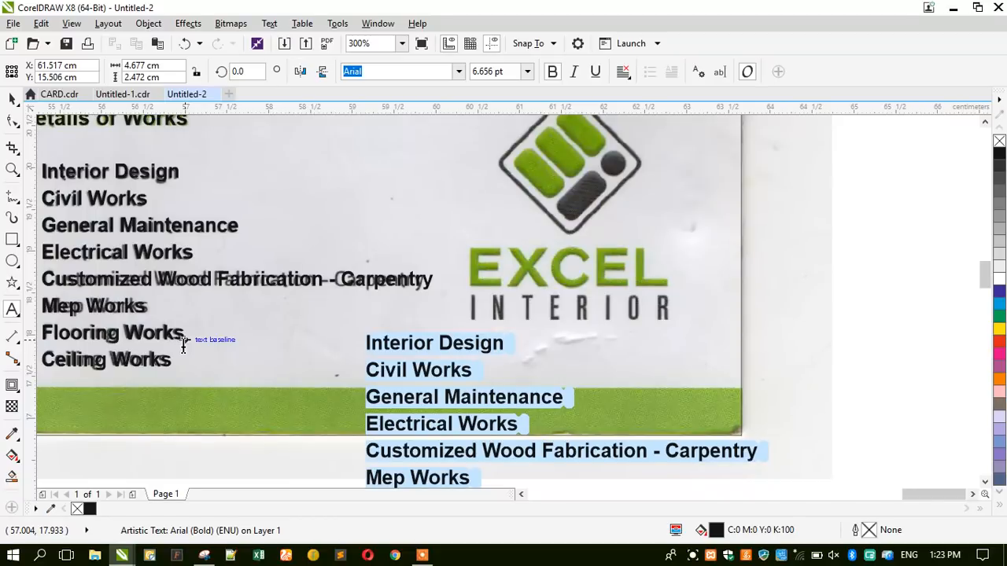
{"action": "key", "text": "BackSpace"}
{"action": "type", "text": "EC"}
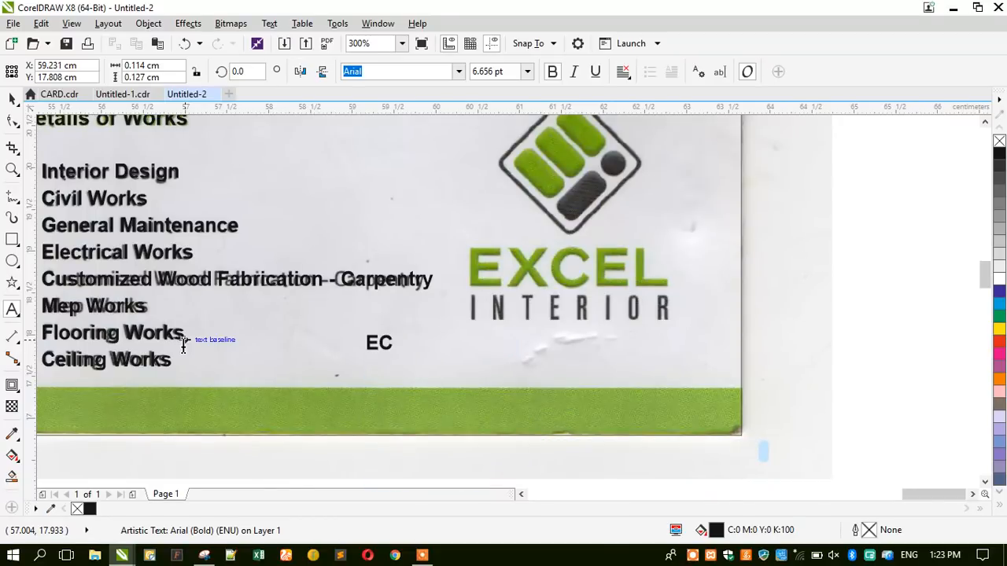
{"action": "key", "text": "BackSpace"}
{"action": "key", "text": "Caps_Lock"}
{"action": "type", "text": "XE"}
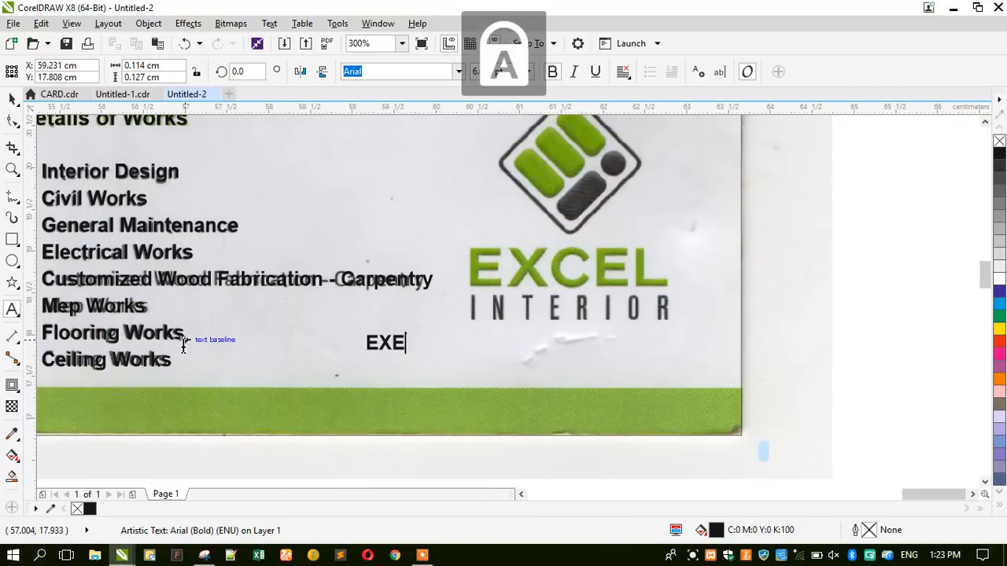
{"action": "key", "text": "BackSpace"}
{"action": "type", "text": "CEL"}
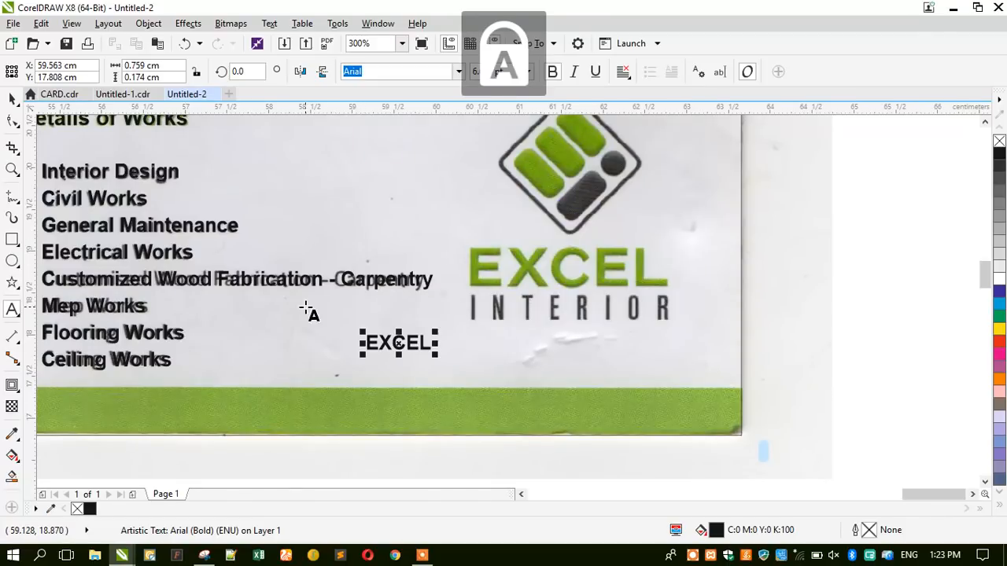
{"action": "left_click", "coordinate": [12, 98]}
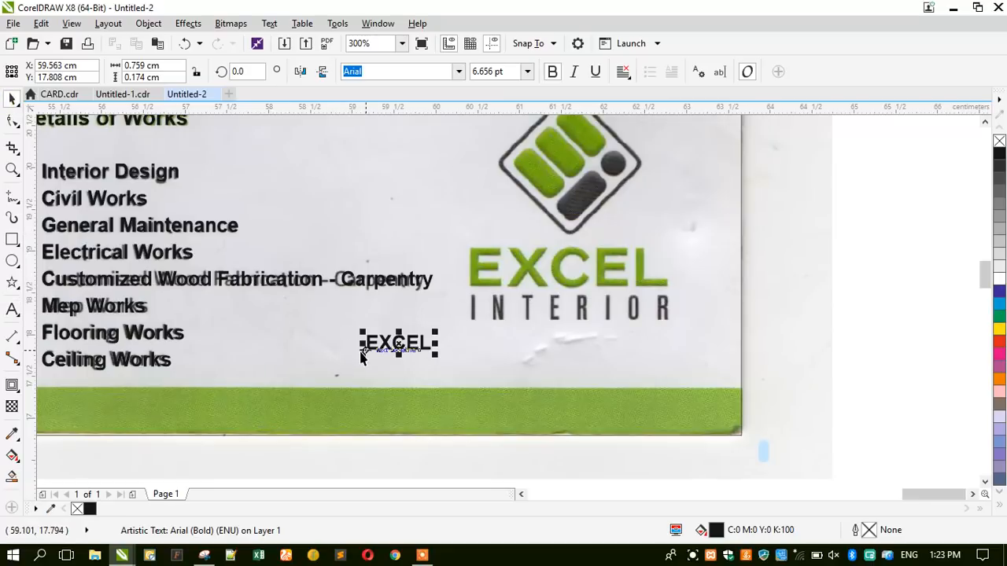
Enlarge the EXCEL text and place it over the green logo lettering.
{"action": "left_click_drag", "start_coordinate": [362, 355], "coordinate": [315, 379]}
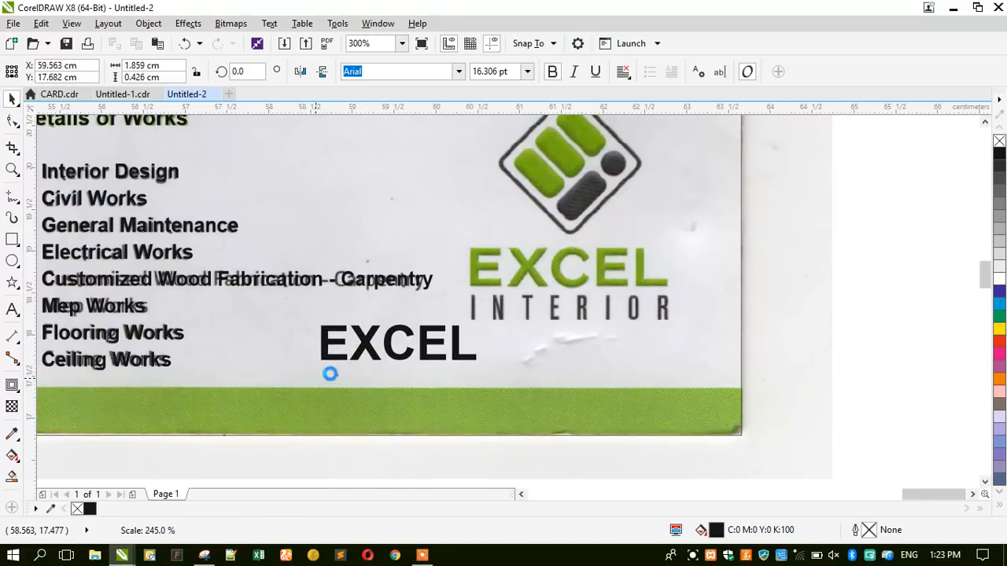
{"action": "left_click_drag", "start_coordinate": [372, 354], "coordinate": [523, 285]}
{"action": "scroll", "coordinate": [629, 289], "scroll_direction": "up", "scroll_amount": 2}
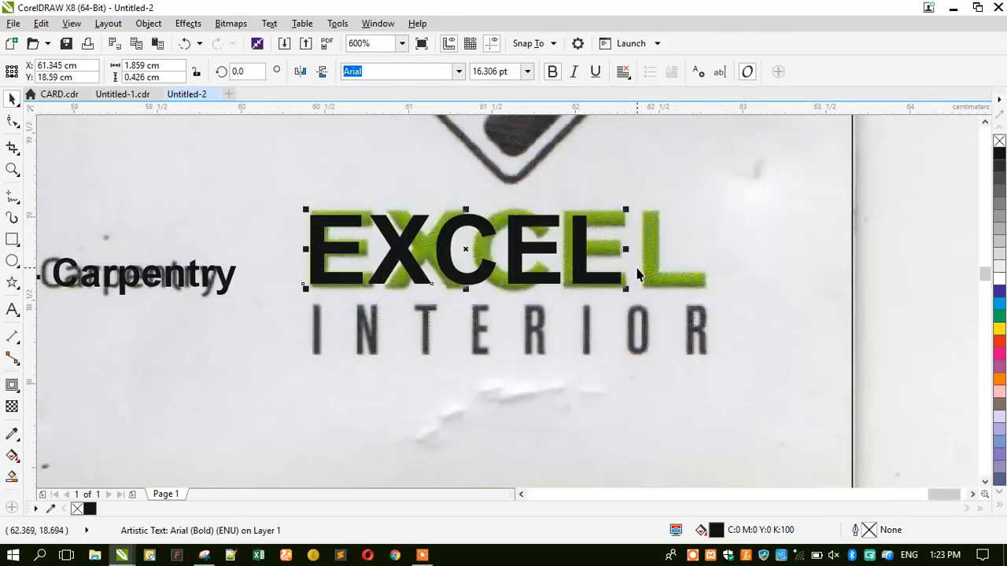
{"action": "left_click_drag", "start_coordinate": [632, 292], "coordinate": [654, 301]}
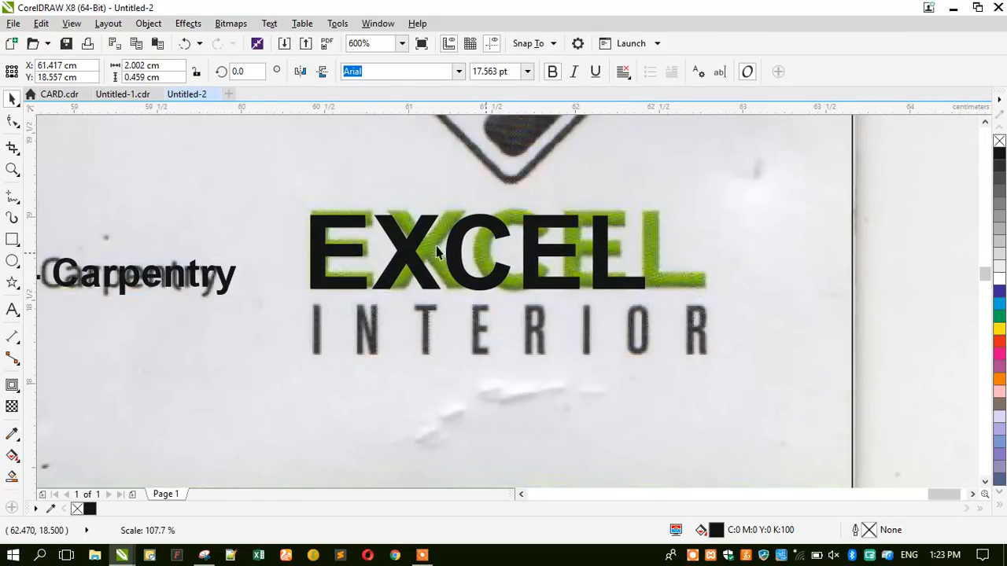
{"action": "left_click_drag", "start_coordinate": [438, 252], "coordinate": [438, 252]}
{"action": "scroll", "coordinate": [315, 223], "scroll_direction": "up", "scroll_amount": 2}
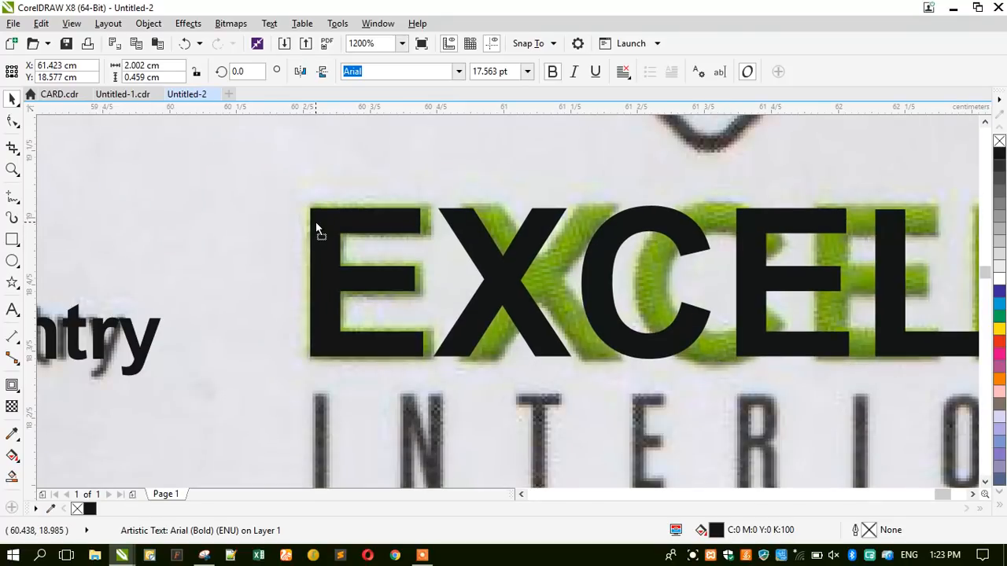
{"action": "scroll", "coordinate": [347, 228], "scroll_direction": "down", "scroll_amount": 2}
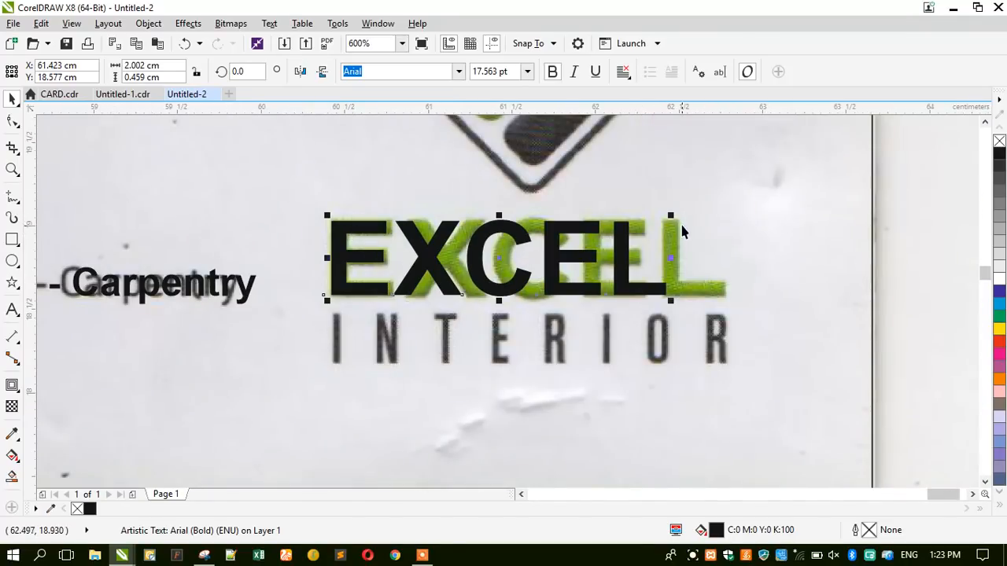
{"action": "left_click_drag", "start_coordinate": [671, 214], "coordinate": [678, 215]}
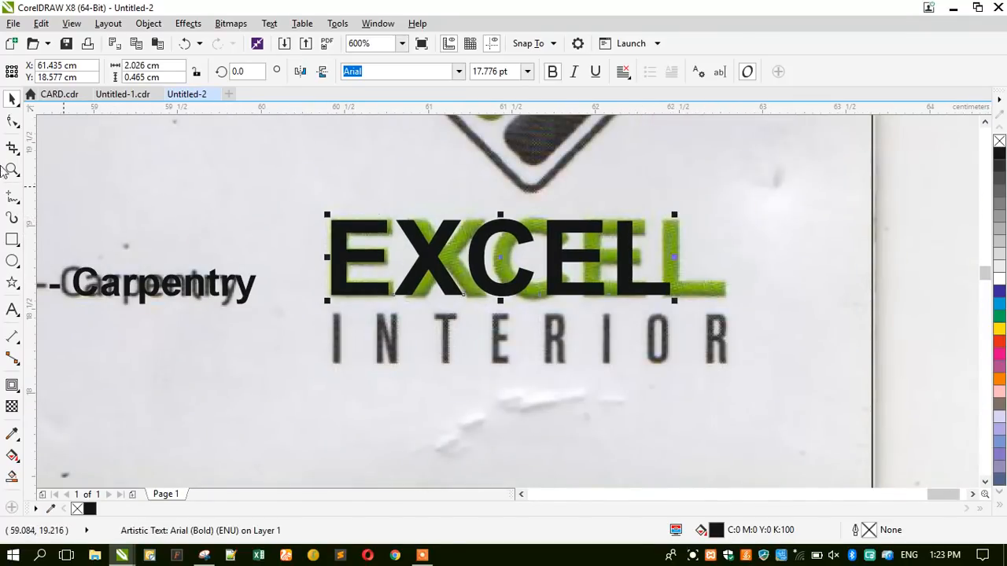
Widen EXCEL's letter spacing to match the green logo letters.
{"action": "left_click", "coordinate": [12, 122]}
{"action": "left_click_drag", "start_coordinate": [673, 301], "coordinate": [719, 305]}
{"action": "left_click", "coordinate": [10, 101]}
{"action": "left_click", "coordinate": [11, 310]}
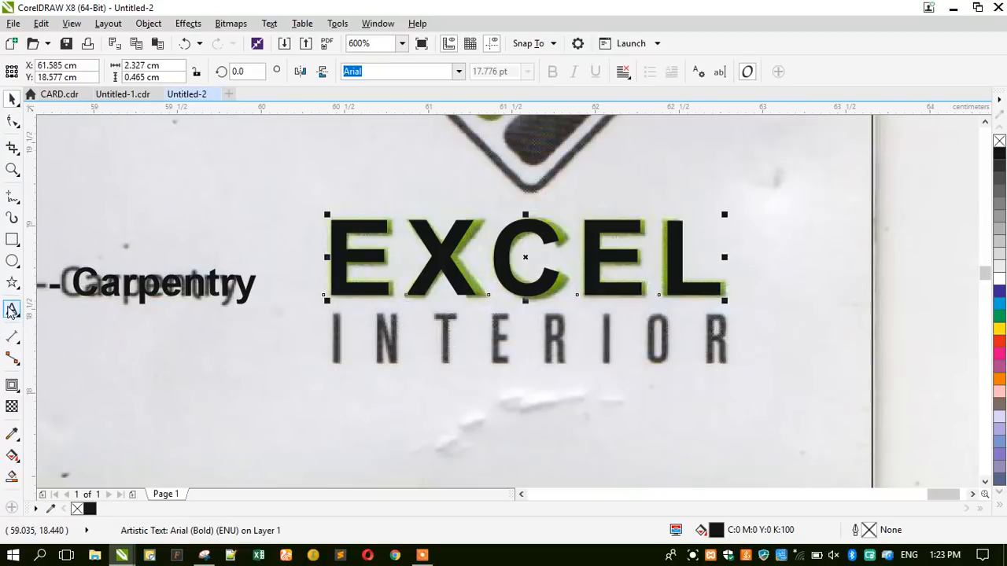
{"action": "left_click", "coordinate": [243, 421]}
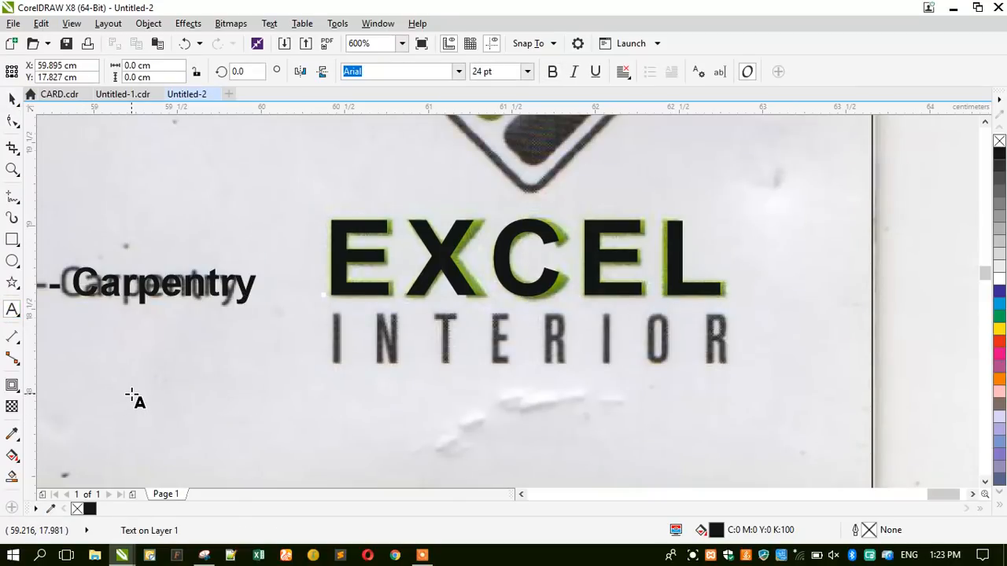
Type 'INTERIOR' below the logo, shrinking the text partway through.
{"action": "type", "text": "INTER"}
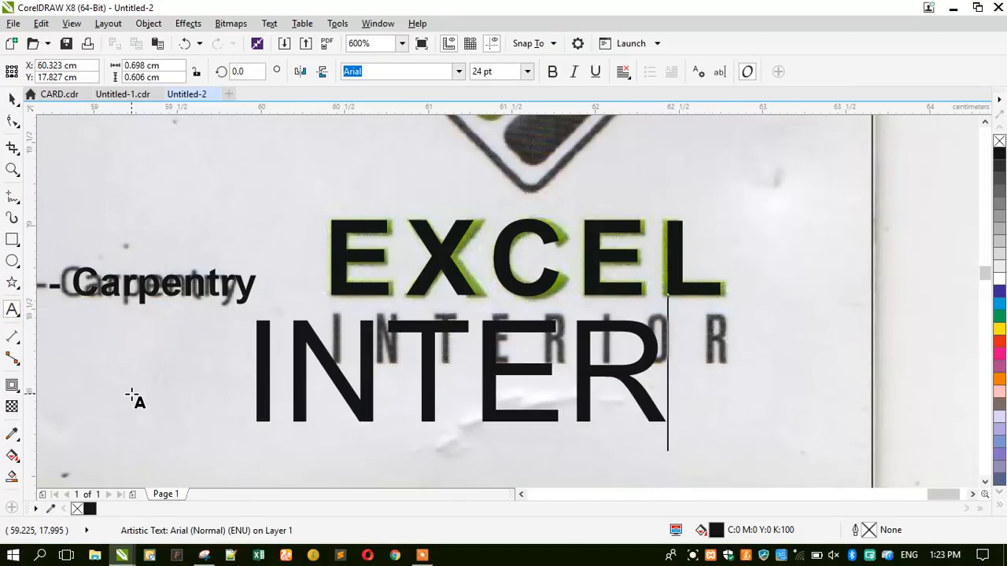
{"action": "left_click", "coordinate": [11, 101]}
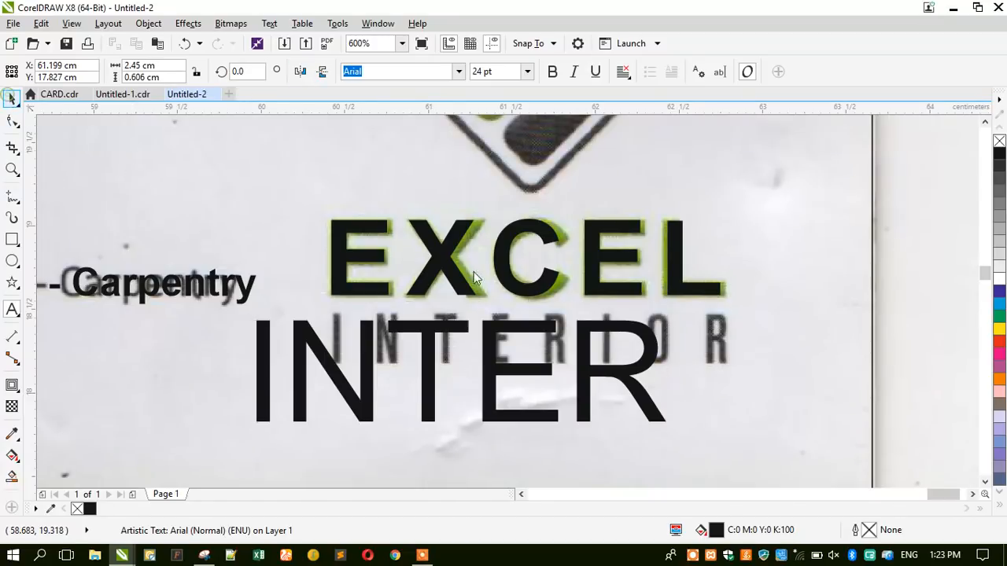
{"action": "left_click_drag", "start_coordinate": [668, 317], "coordinate": [406, 362]}
{"action": "left_click", "coordinate": [12, 310]}
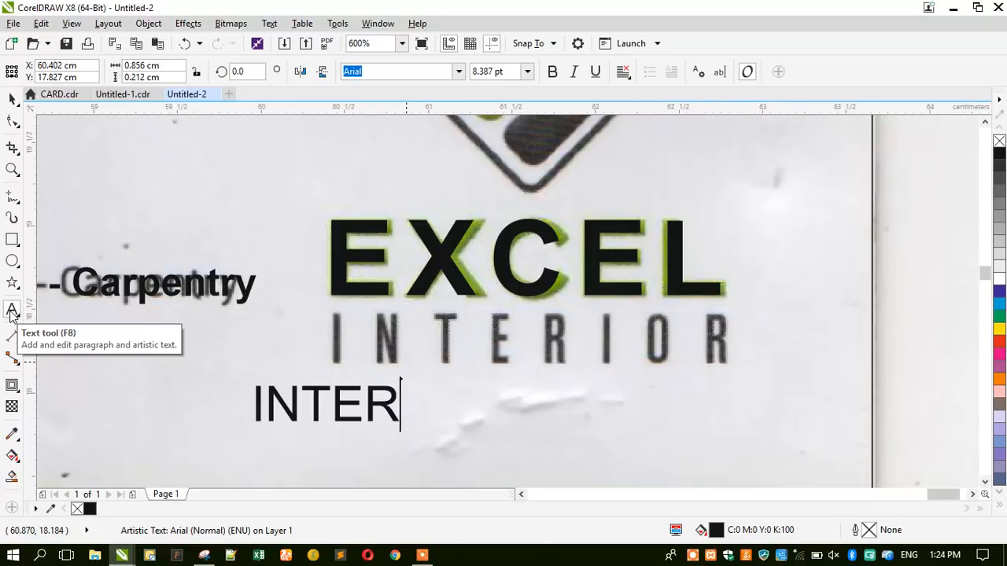
{"action": "type", "text": "IOR"}
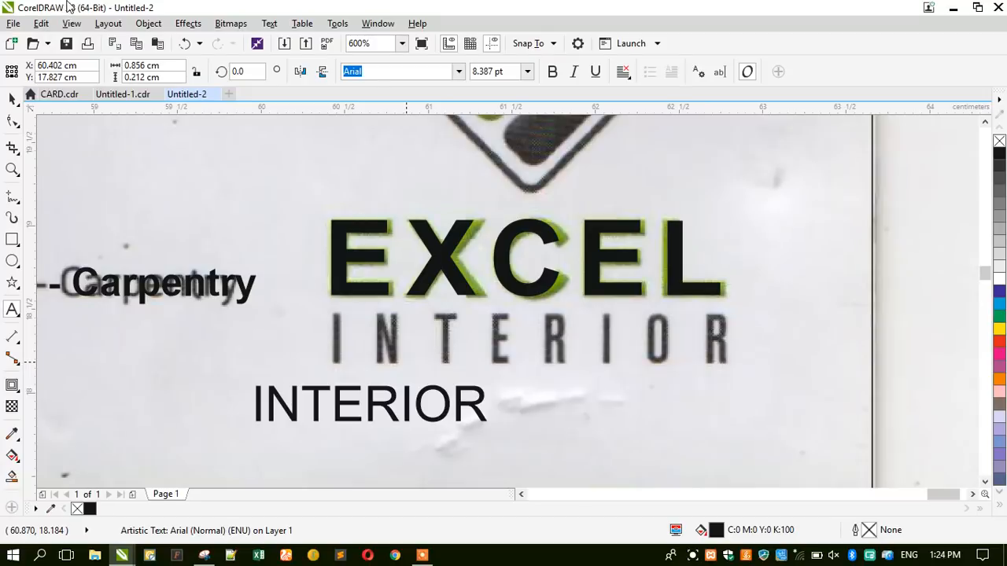
{"action": "left_click", "coordinate": [8, 99]}
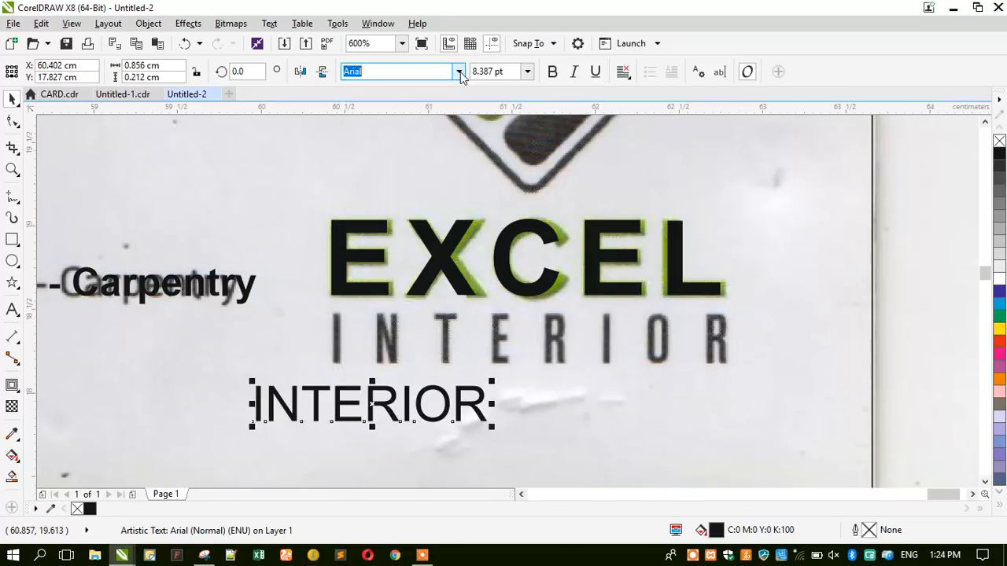
Set INTERIOR's font to Bebas Neue Regular and move it onto the logo's INTERIOR lettering.
{"action": "left_click", "coordinate": [472, 73]}
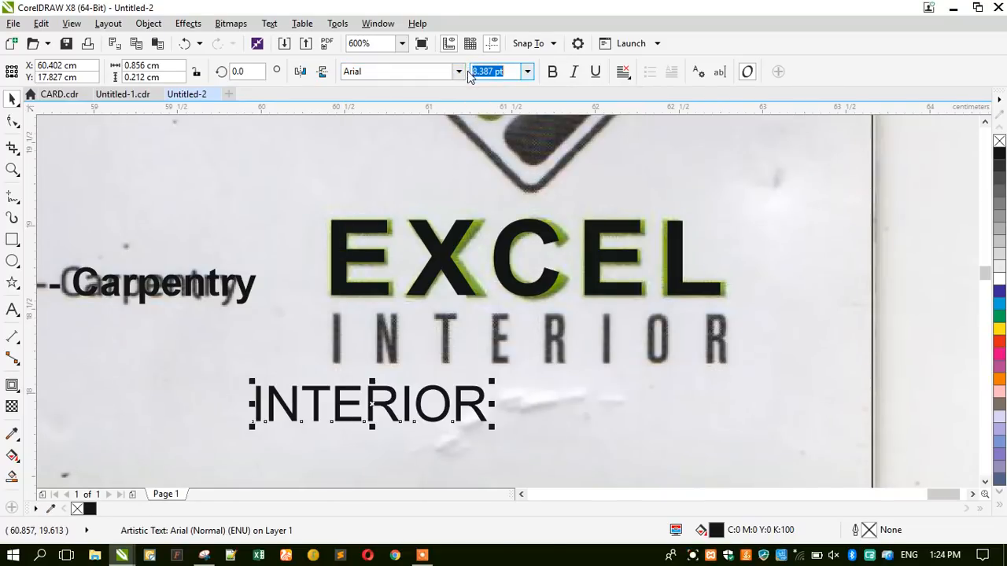
{"action": "left_click", "coordinate": [459, 72]}
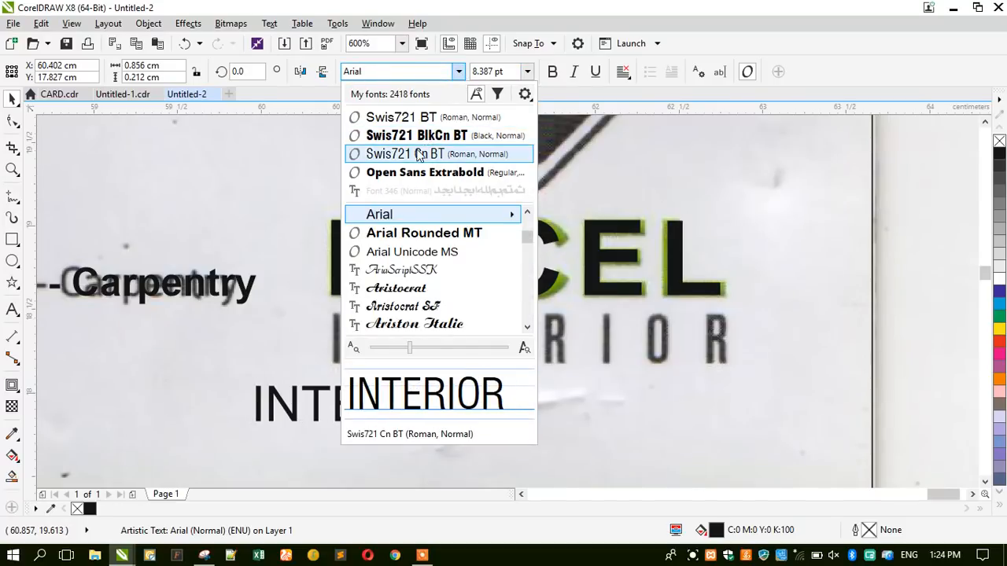
{"action": "left_click", "coordinate": [419, 154]}
{"action": "left_click_drag", "start_coordinate": [327, 402], "coordinate": [406, 343]}
{"action": "left_click", "coordinate": [407, 72]}
{"action": "type", "text": "Bebas Neue Regular"}
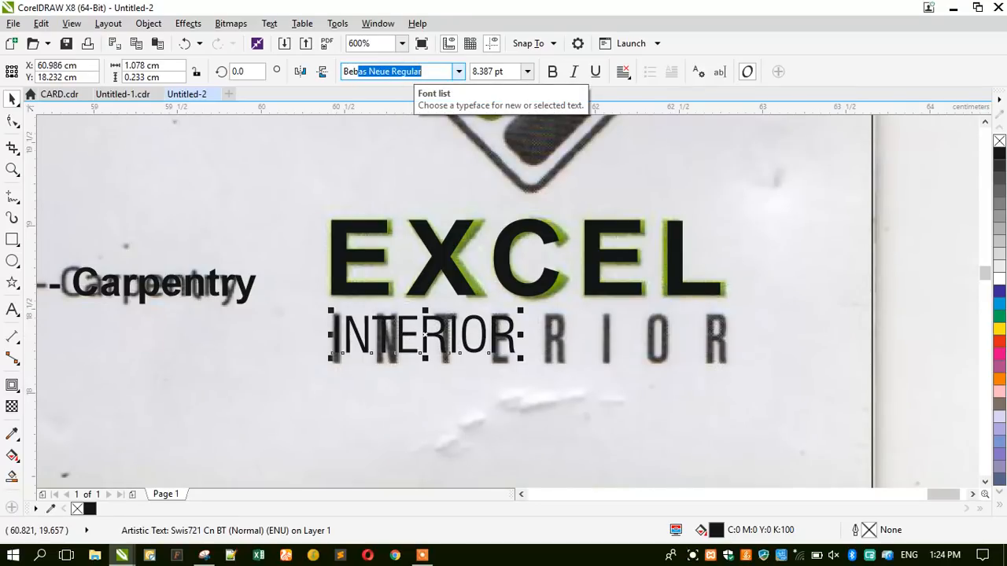
{"action": "key", "text": "Return"}
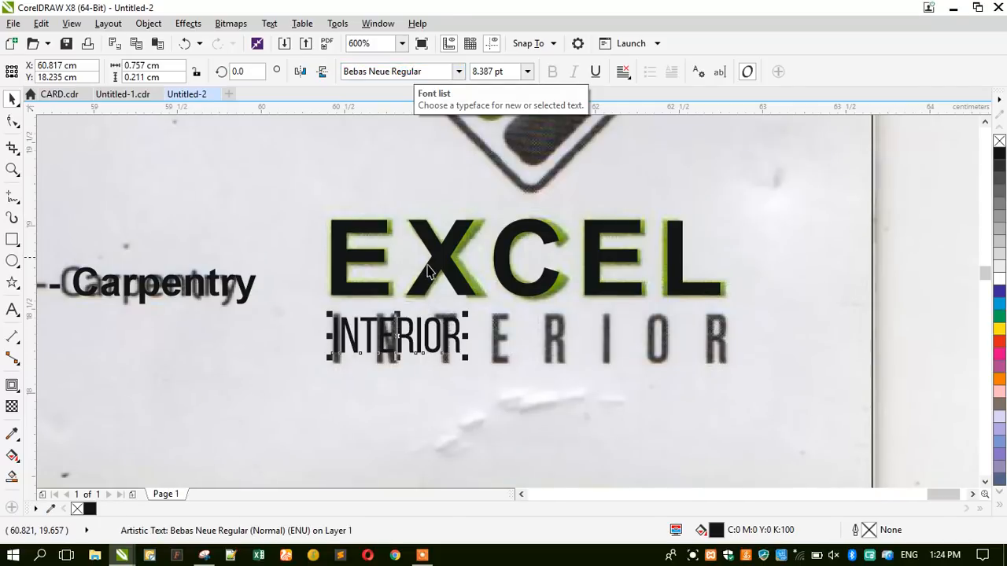
{"action": "left_click", "coordinate": [458, 72]}
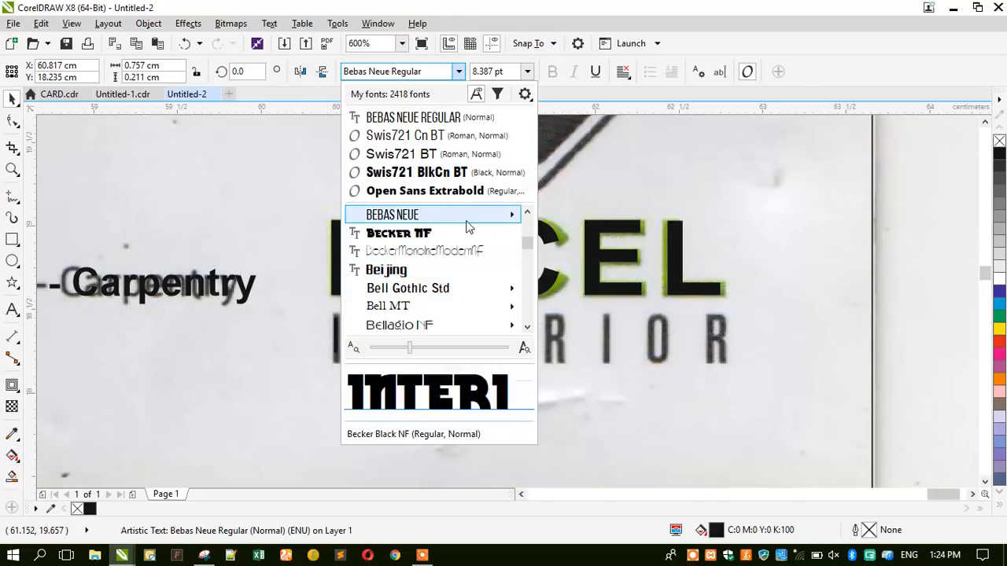
{"action": "mouse_move", "coordinate": [465, 221]}
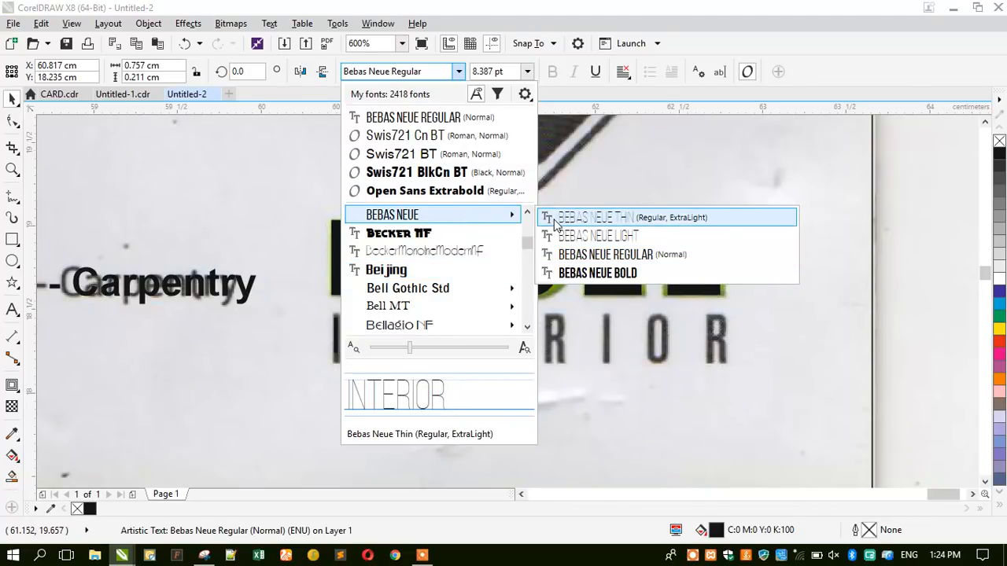
{"action": "left_click", "coordinate": [571, 254]}
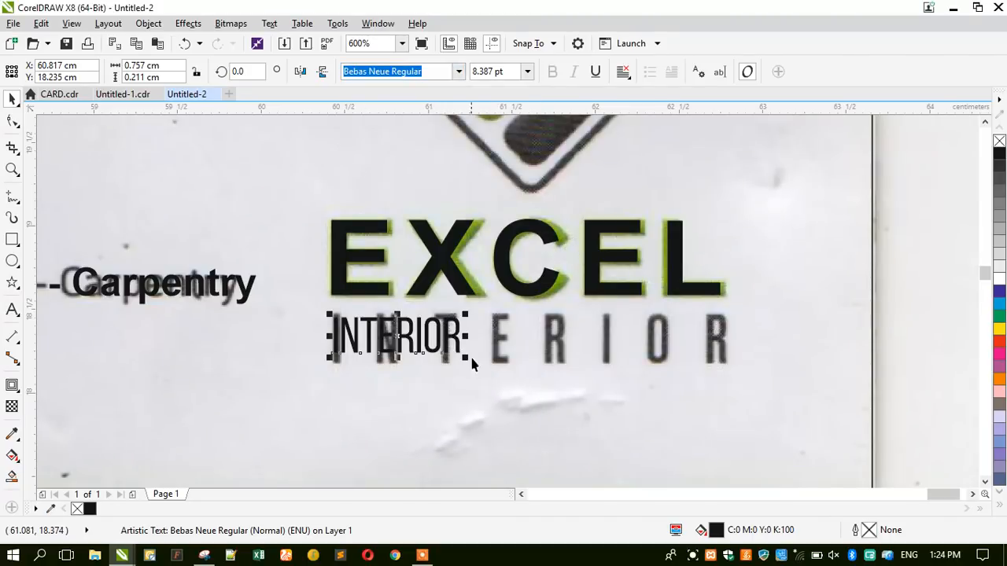
Resize INTERIOR and widen its letter spacing to match the logo lettering.
{"action": "left_click_drag", "start_coordinate": [470, 364], "coordinate": [508, 387]}
{"action": "left_click", "coordinate": [377, 325]}
{"action": "left_click_drag", "start_coordinate": [381, 325], "coordinate": [382, 324]}
{"action": "scroll", "coordinate": [496, 338], "scroll_direction": "up", "scroll_amount": 1}
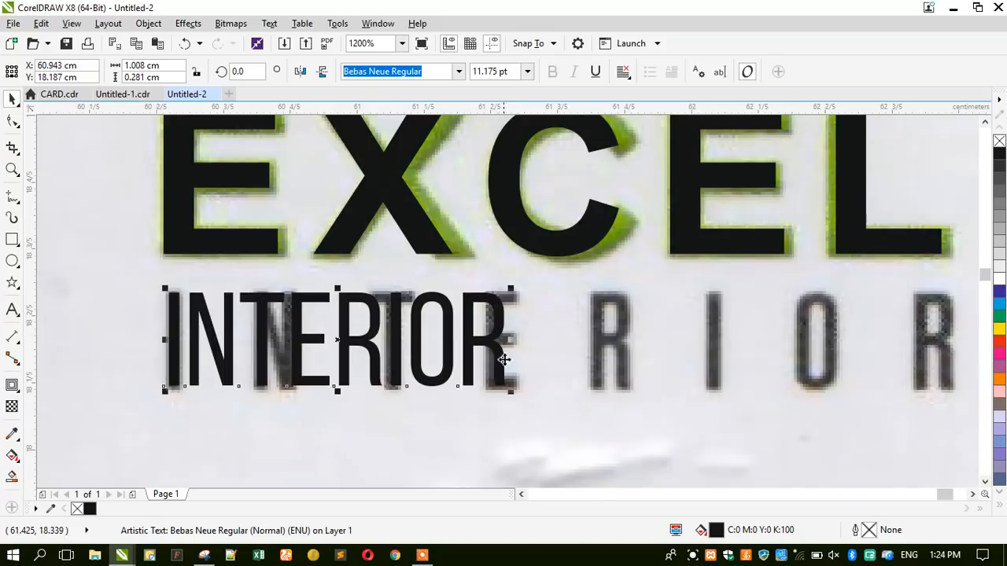
{"action": "left_click_drag", "start_coordinate": [512, 395], "coordinate": [523, 407]}
{"action": "scroll", "coordinate": [400, 299], "scroll_direction": "down", "scroll_amount": 1}
{"action": "key", "text": "F10"}
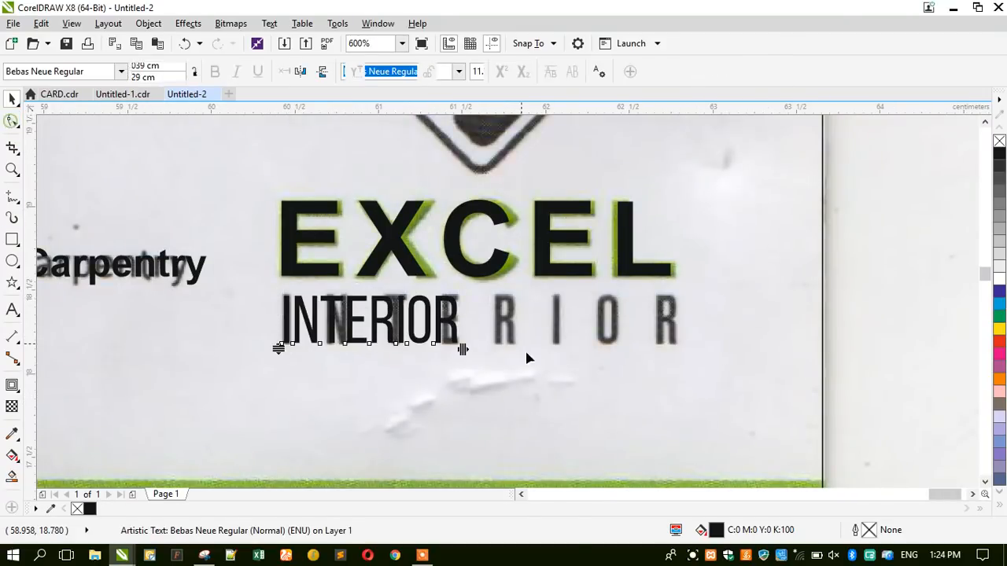
{"action": "left_click_drag", "start_coordinate": [463, 351], "coordinate": [673, 374]}
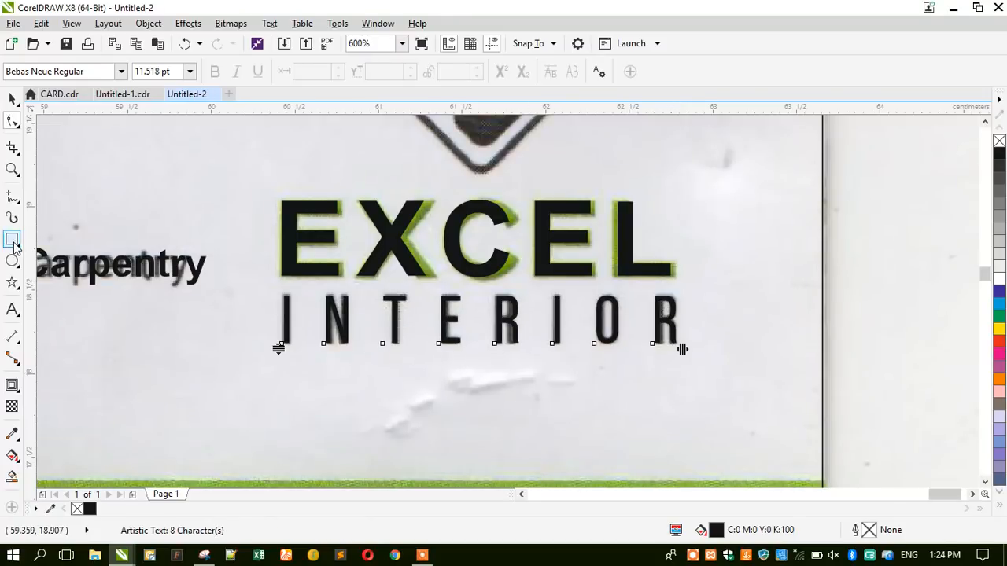
Zoom out and shrink the card-sized rectangle into a thin band over the top green strip.
{"action": "left_click", "coordinate": [11, 169]}
{"action": "right_click", "coordinate": [352, 311]}
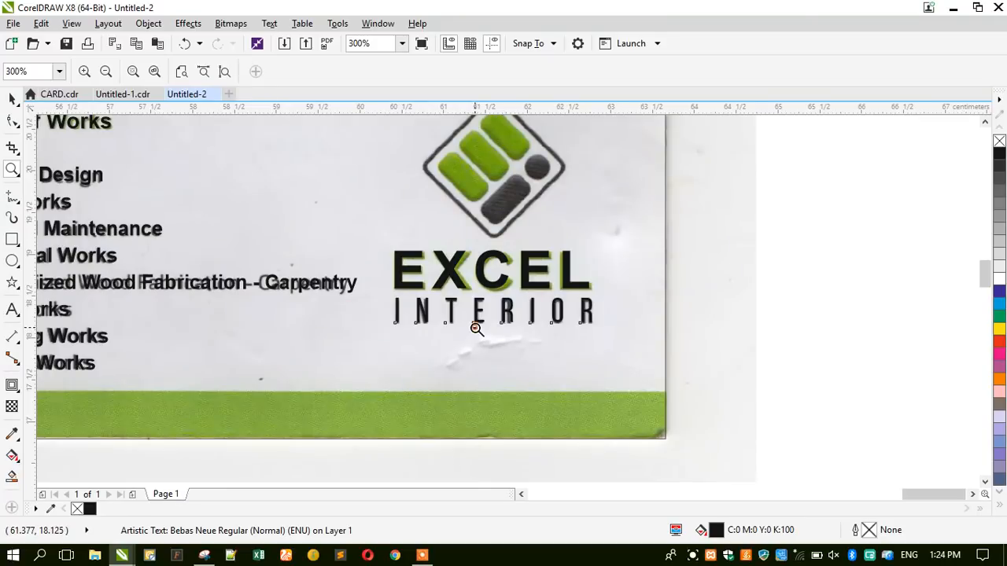
{"action": "right_click", "coordinate": [476, 328]}
{"action": "left_click", "coordinate": [12, 98]}
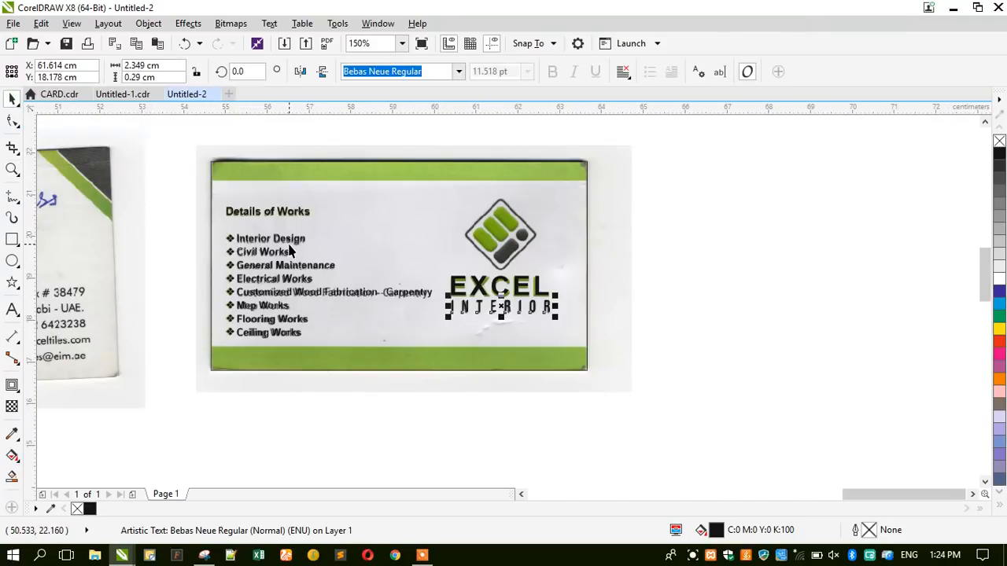
{"action": "left_click", "coordinate": [371, 357]}
{"action": "left_click_drag", "start_coordinate": [399, 376], "coordinate": [395, 269]}
Align a band to the card's bottom edge and stretch it to the green strip's height.
{"action": "left_click", "coordinate": [391, 354], "text": "shift"}
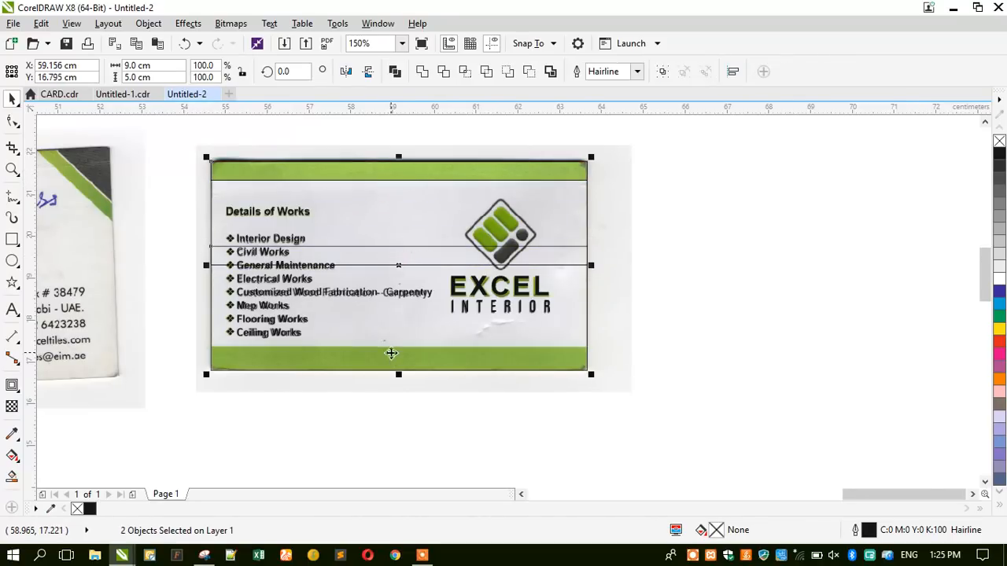
{"action": "key", "text": "b"}
{"action": "left_click", "coordinate": [362, 405]}
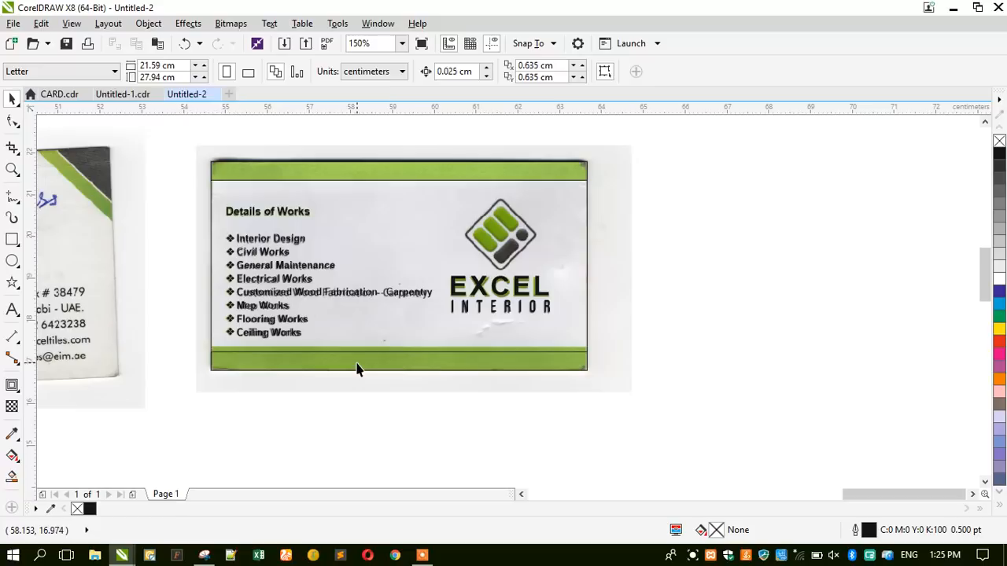
{"action": "left_click", "coordinate": [358, 362]}
{"action": "scroll", "coordinate": [358, 344], "scroll_direction": "up", "scroll_amount": 4}
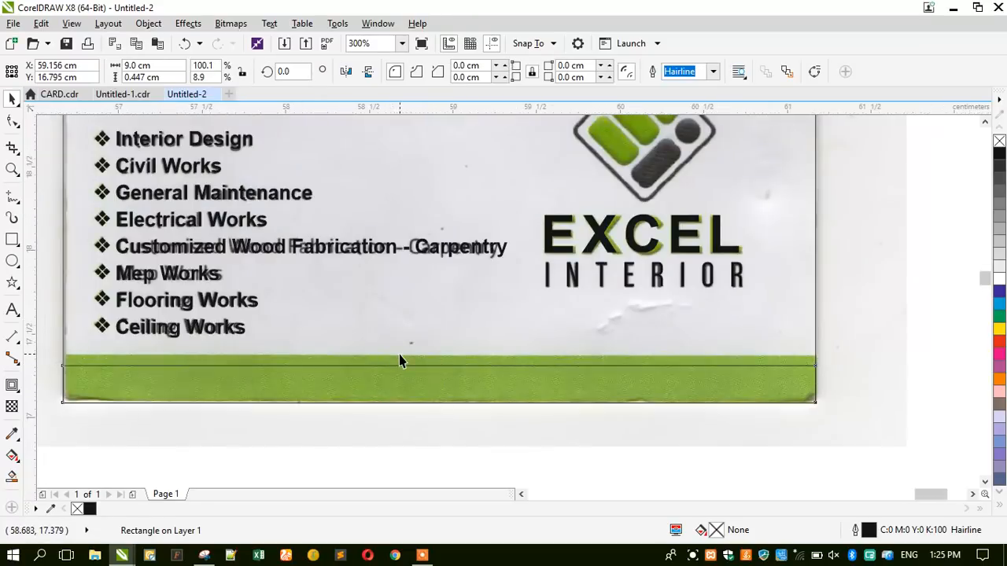
{"action": "left_click_drag", "start_coordinate": [484, 376], "coordinate": [463, 357]}
{"action": "scroll", "coordinate": [454, 377], "scroll_direction": "down", "scroll_amount": 4}
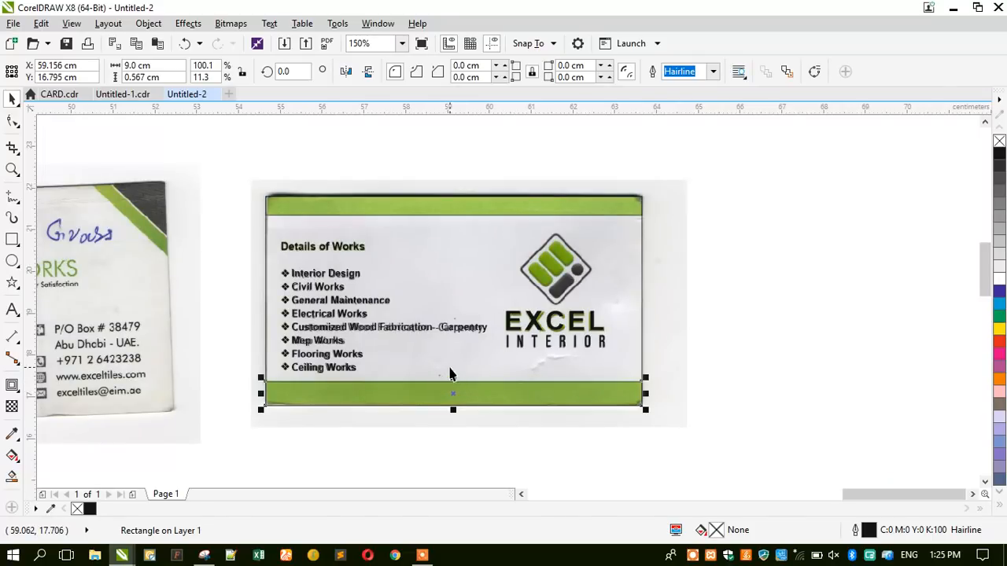
{"action": "scroll", "coordinate": [544, 272], "scroll_direction": "up", "scroll_amount": 2}
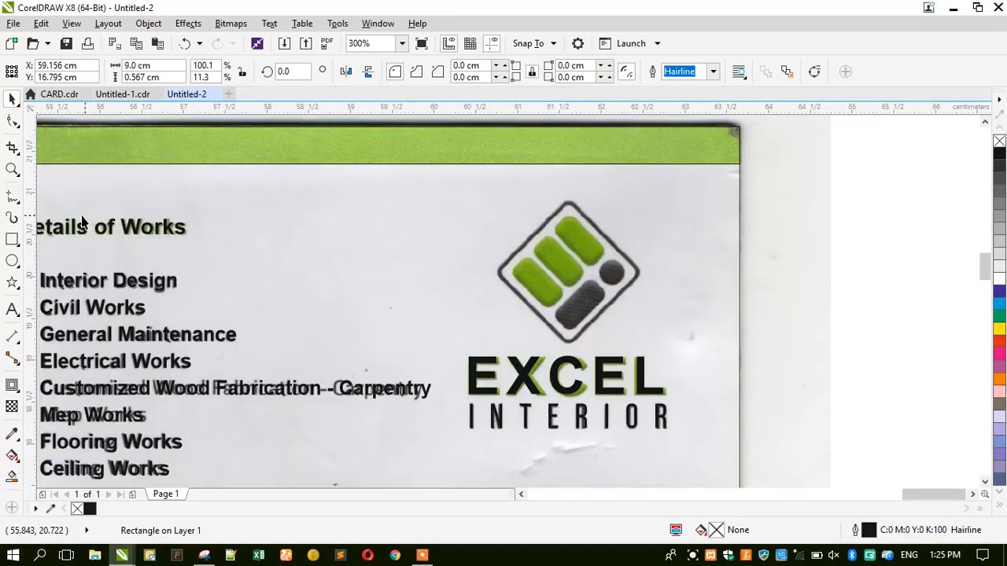
Zoom in on the logo and unlock the scanned card image.
{"action": "left_click", "coordinate": [13, 169]}
{"action": "left_click_drag", "start_coordinate": [474, 188], "coordinate": [674, 354]}
{"action": "scroll", "coordinate": [384, 255], "scroll_direction": "down", "scroll_amount": 1}
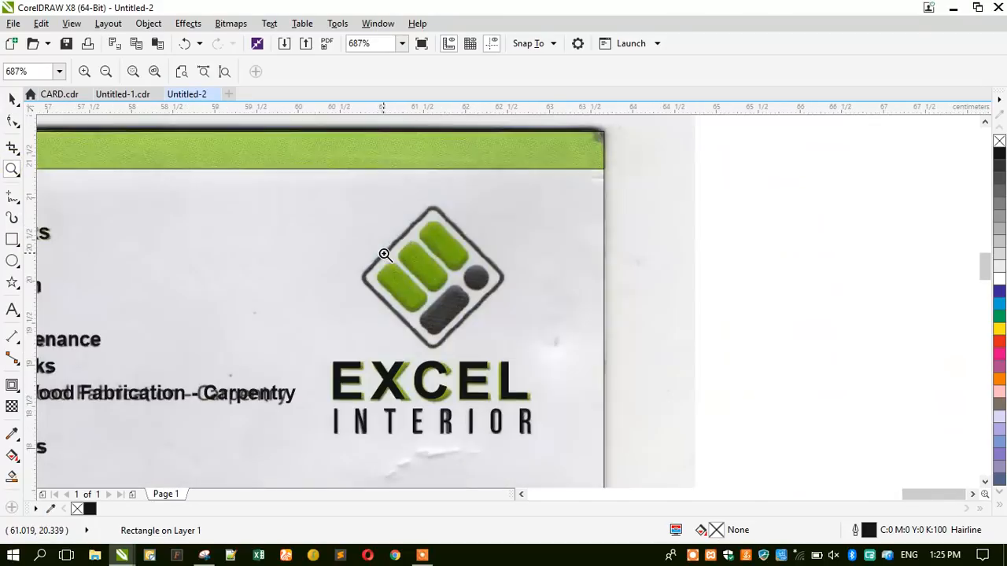
{"action": "left_click", "coordinate": [12, 100]}
{"action": "scroll", "coordinate": [208, 269], "scroll_direction": "down", "scroll_amount": 1}
{"action": "left_click", "coordinate": [230, 189]}
{"action": "right_click", "coordinate": [230, 189]}
{"action": "left_click", "coordinate": [247, 218]}
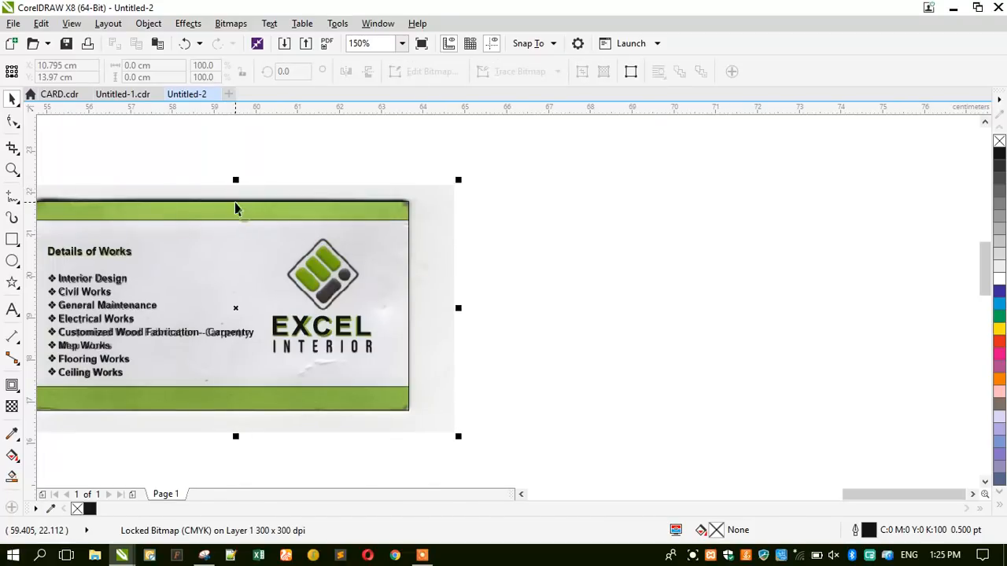
Move the second card scan right of the page and rotate it to 45°.
{"action": "left_click_drag", "start_coordinate": [235, 193], "coordinate": [691, 200]}
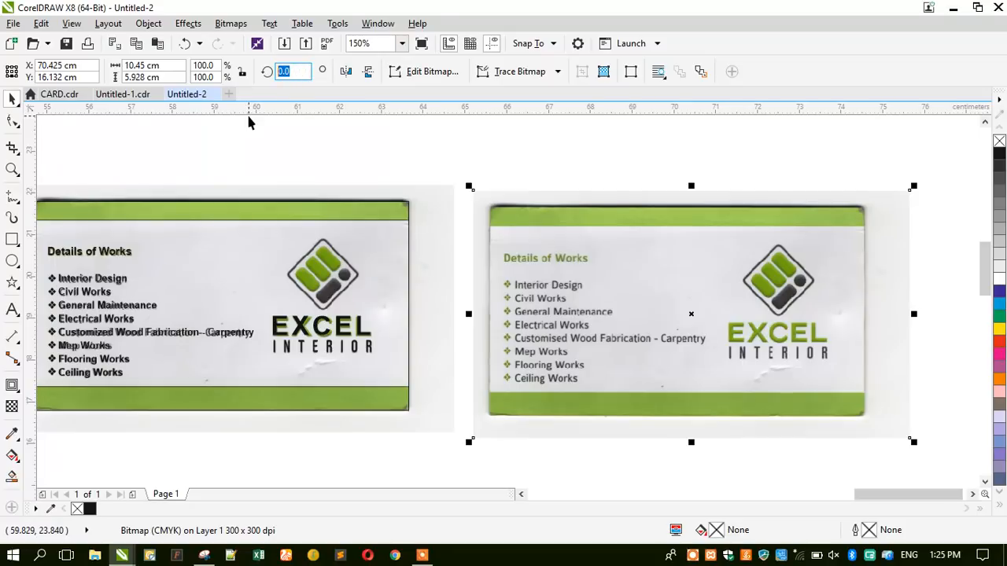
{"action": "key", "text": "Return"}
{"action": "left_click_drag", "start_coordinate": [300, 73], "coordinate": [243, 106]}
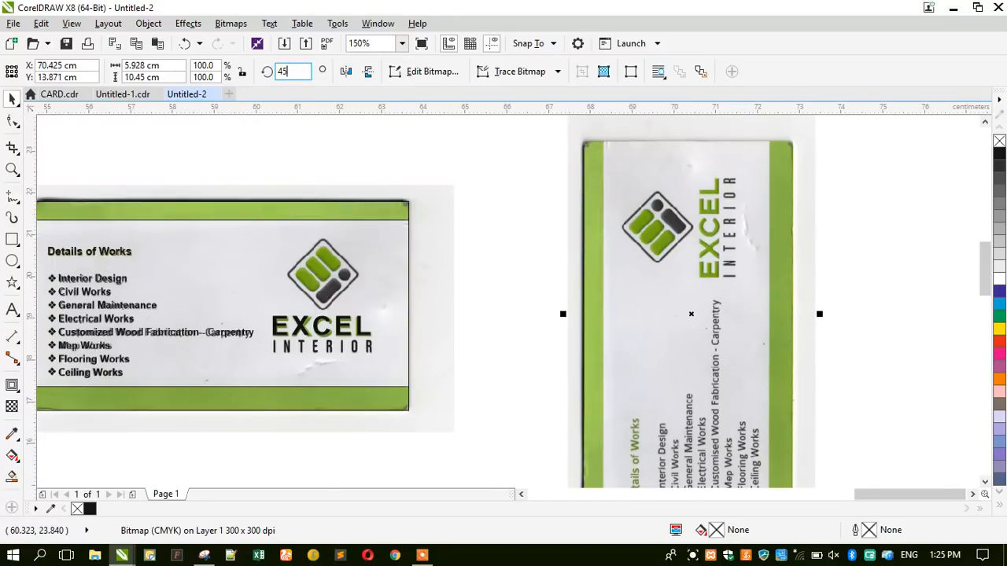
{"action": "key", "text": "Return"}
{"action": "scroll", "coordinate": [784, 212], "scroll_direction": "up", "scroll_amount": 2}
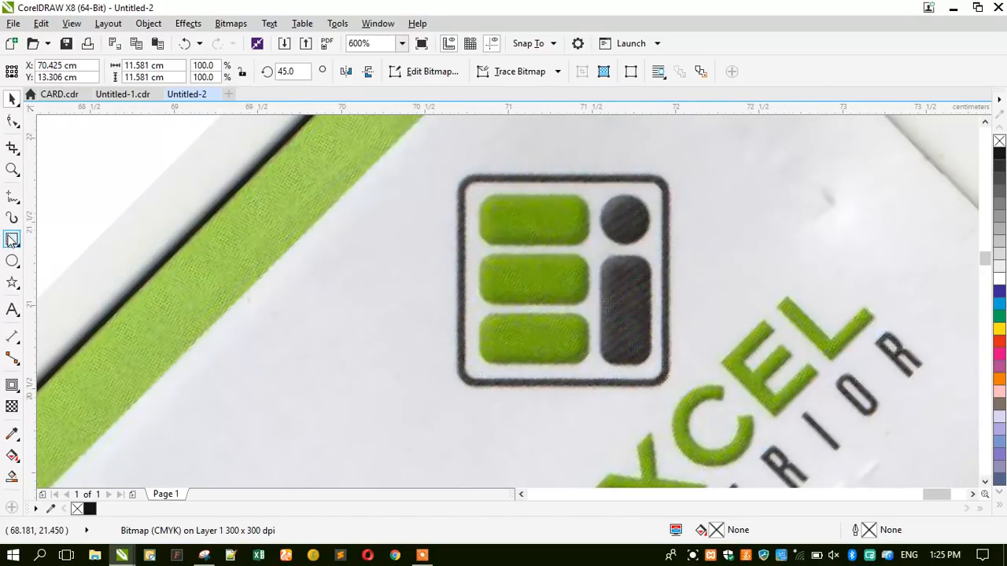
{"action": "left_click", "coordinate": [12, 240]}
Draw a rectangle around the logo's outer frame and round its corners.
{"action": "left_click_drag", "start_coordinate": [462, 176], "coordinate": [666, 383]}
{"action": "left_click", "coordinate": [12, 120]}
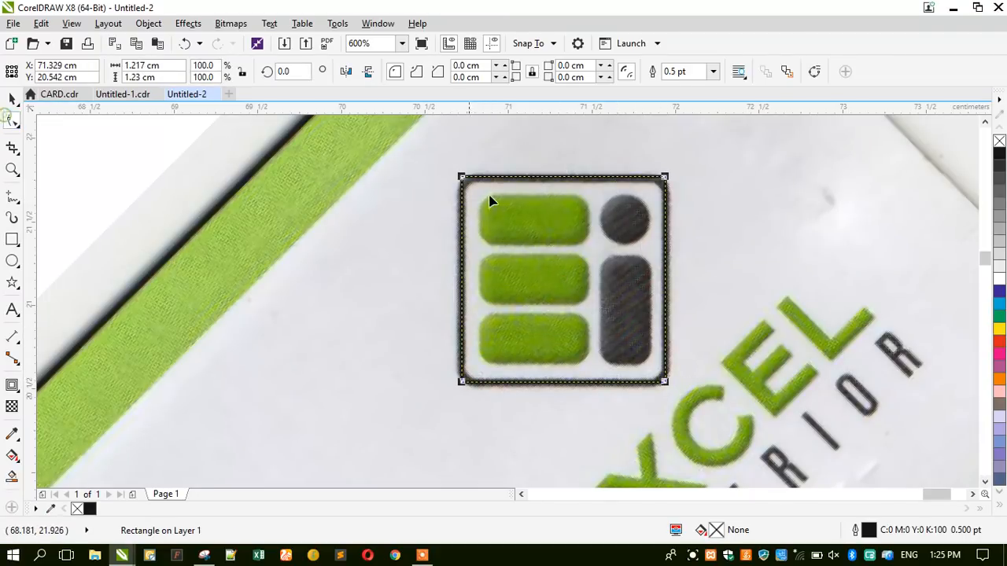
{"action": "scroll", "coordinate": [494, 185], "scroll_direction": "up", "scroll_amount": 2}
{"action": "left_click_drag", "start_coordinate": [422, 173], "coordinate": [452, 192]}
Set the frame's outline width to 1.4 pt.
{"action": "key", "text": "F12"}
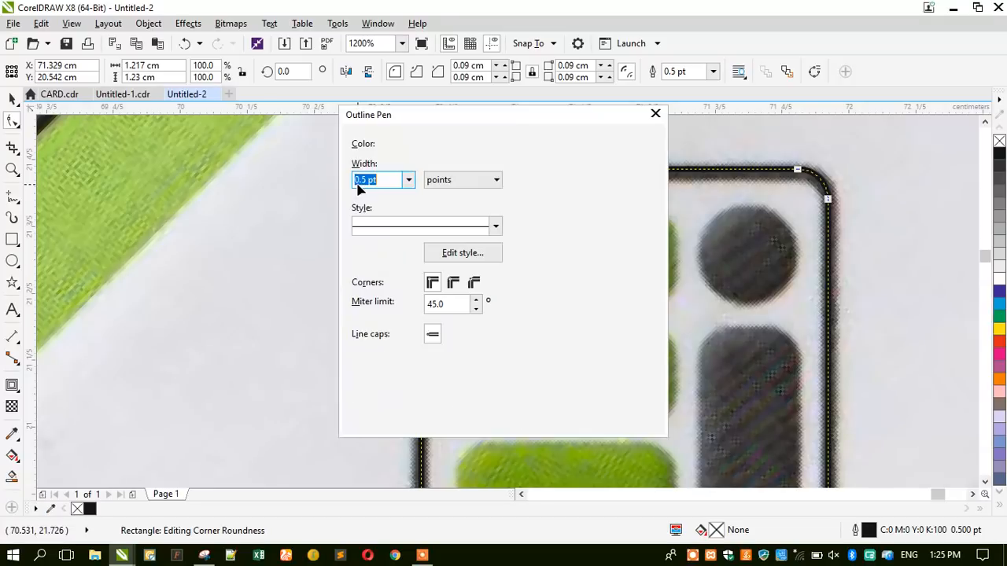
{"action": "type", "text": "1"}
{"action": "key", "text": "Return"}
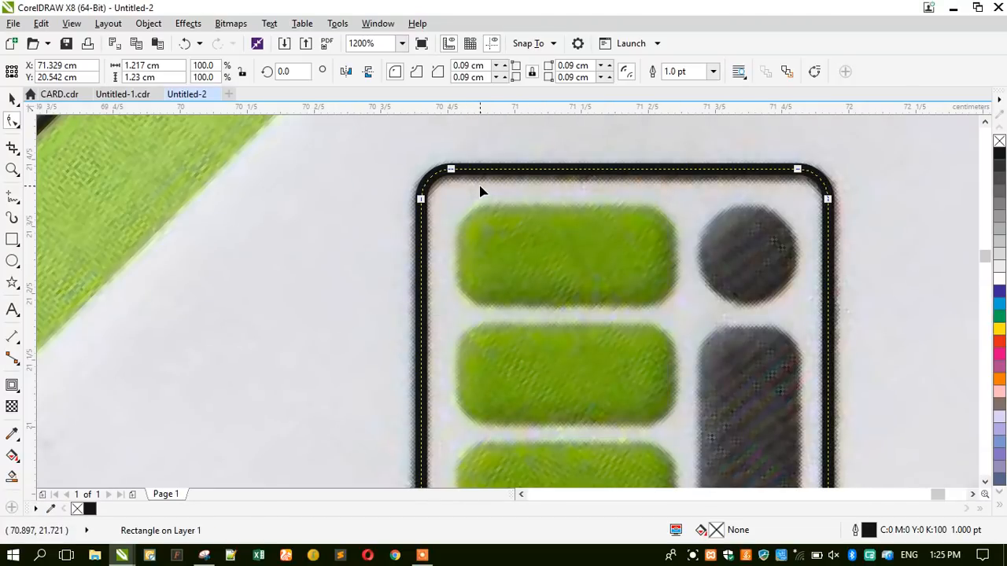
{"action": "key", "text": "F12"}
{"action": "type", "text": "."}
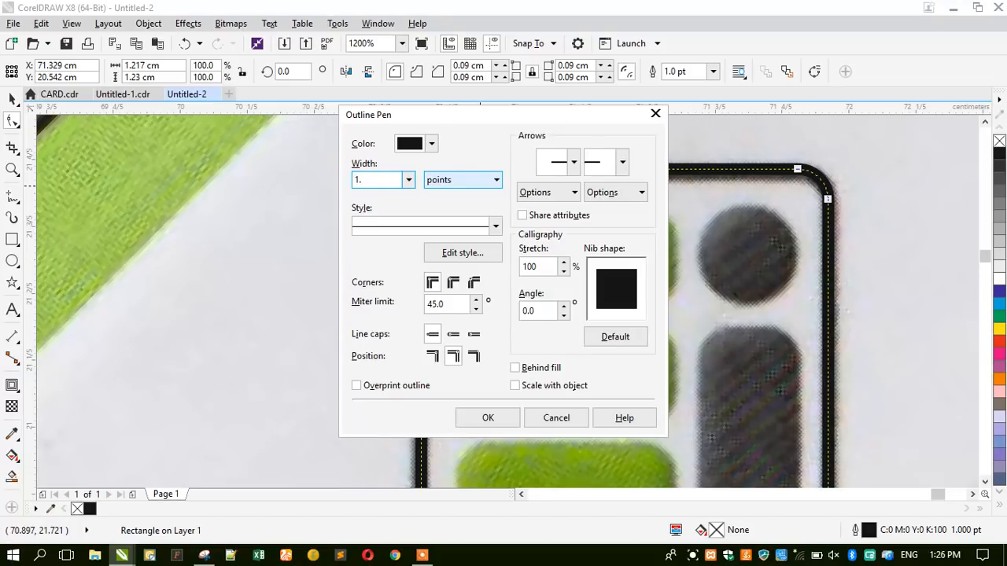
{"action": "type", "text": "6"}
{"action": "key", "text": "Return"}
{"action": "scroll", "coordinate": [501, 173], "scroll_direction": "down", "scroll_amount": 1}
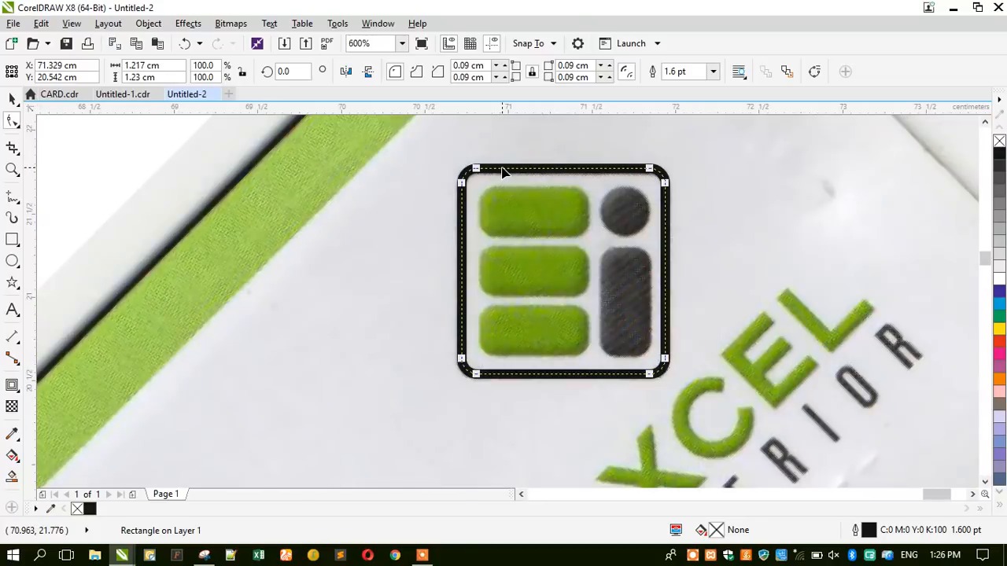
{"action": "scroll", "coordinate": [519, 191], "scroll_direction": "up", "scroll_amount": 1}
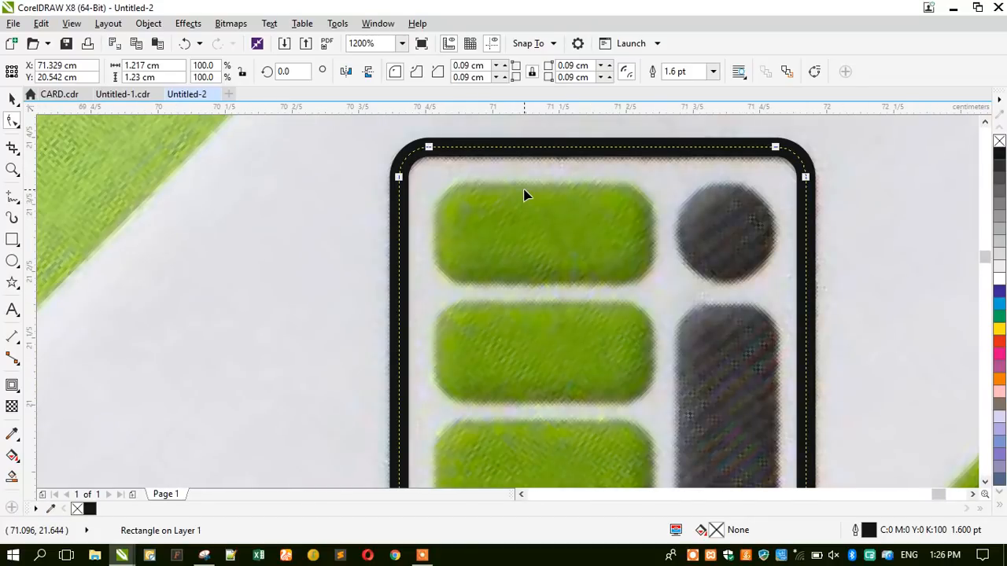
{"action": "key", "text": "F12"}
{"action": "type", "text": "1.4"}
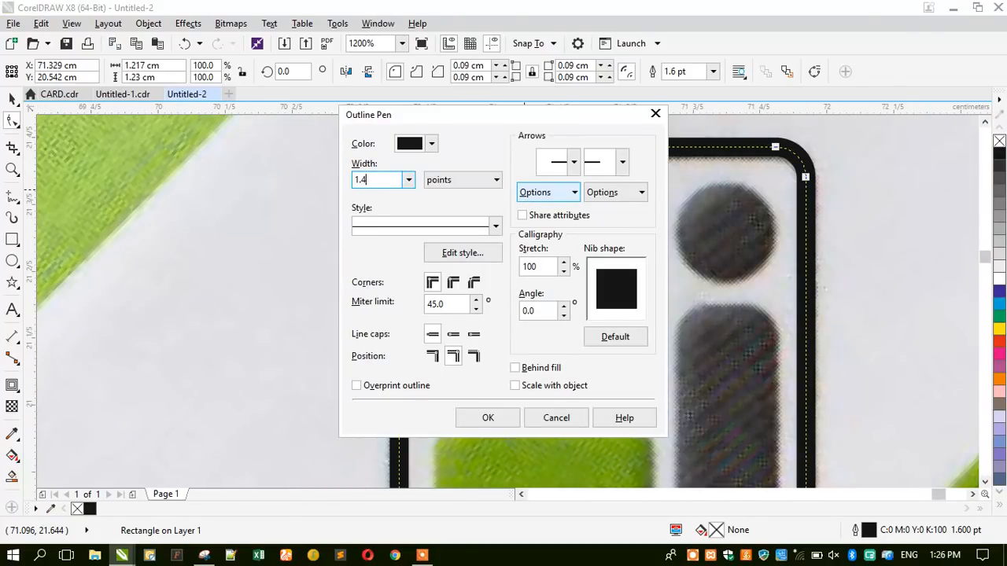
{"action": "key", "text": "Return"}
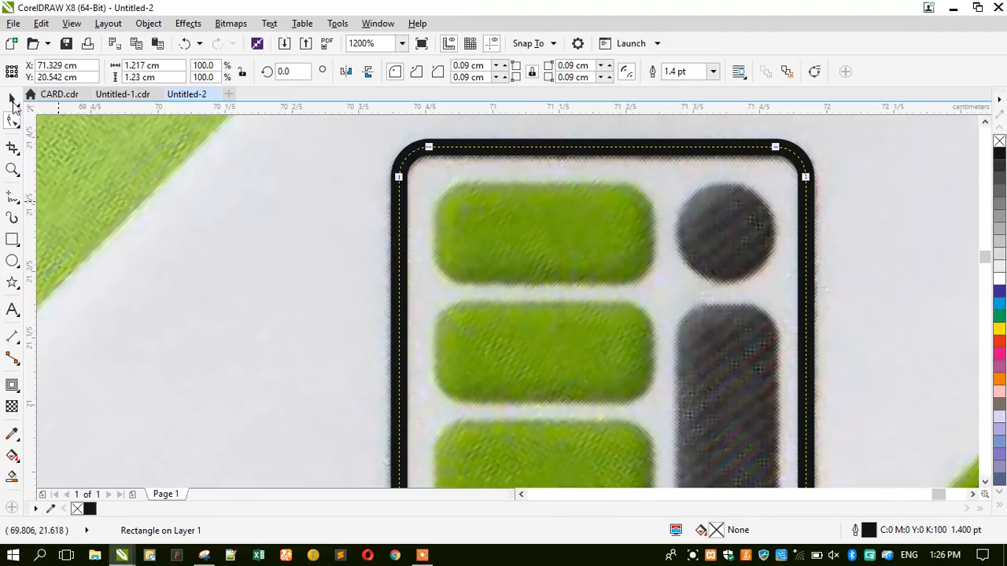
Make the frame rectangle 1.23 cm wide.
{"action": "left_click", "coordinate": [11, 99]}
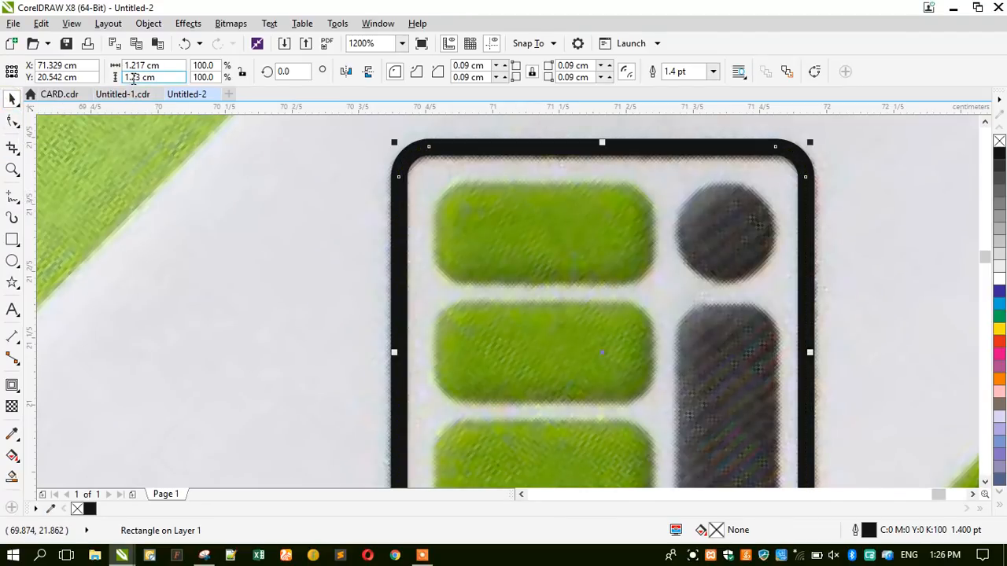
{"action": "left_click_drag", "start_coordinate": [133, 66], "coordinate": [140, 66]}
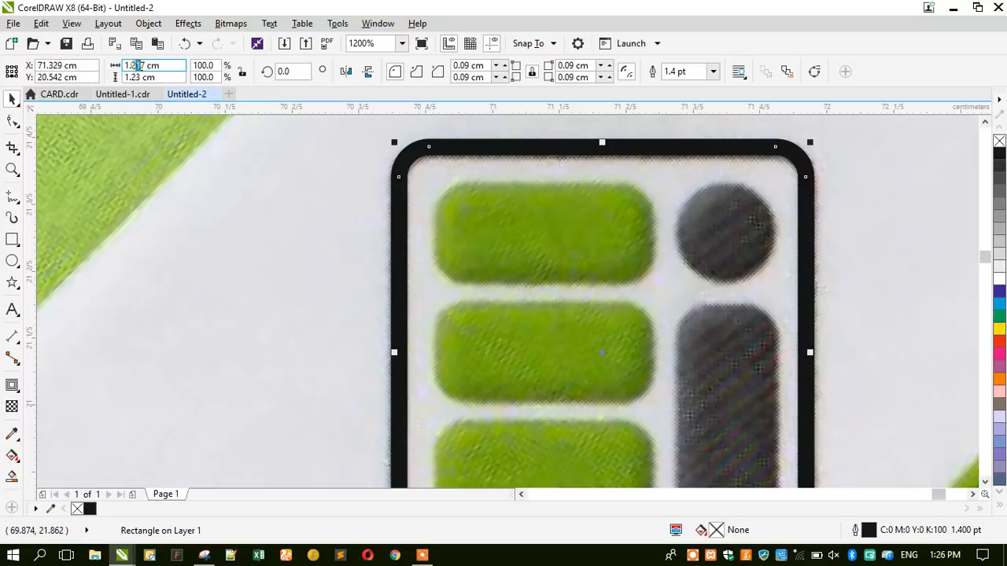
{"action": "type", "text": "3"}
{"action": "key", "text": "Return"}
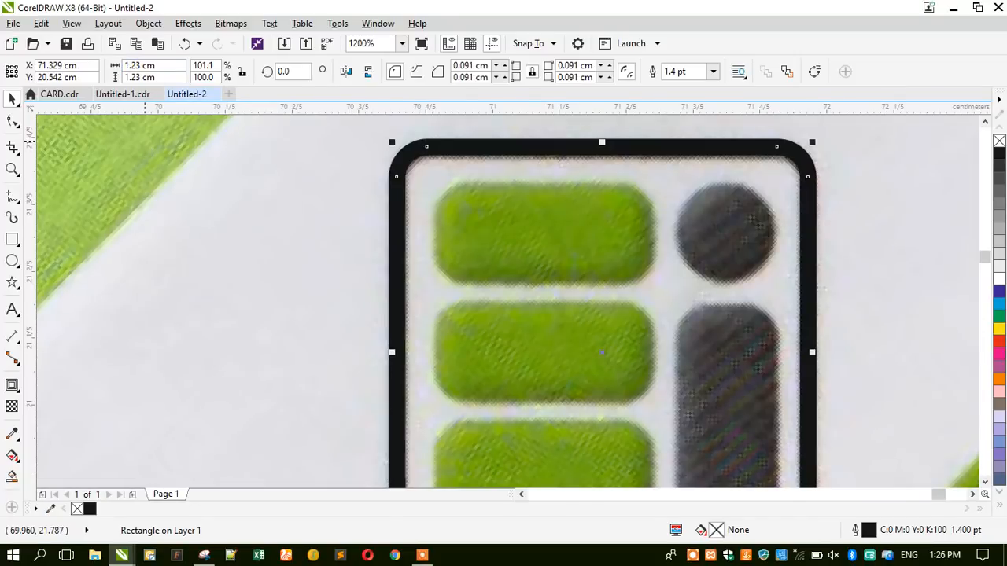
{"action": "scroll", "coordinate": [524, 155], "scroll_direction": "down", "scroll_amount": 1}
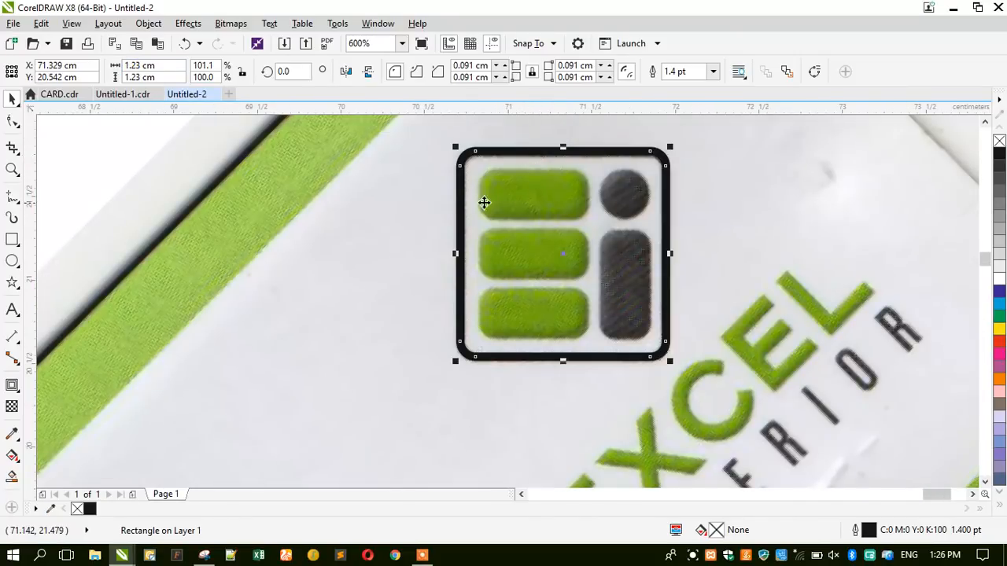
{"action": "left_click", "coordinate": [12, 239]}
{"action": "scroll", "coordinate": [542, 182], "scroll_direction": "up", "scroll_amount": 1}
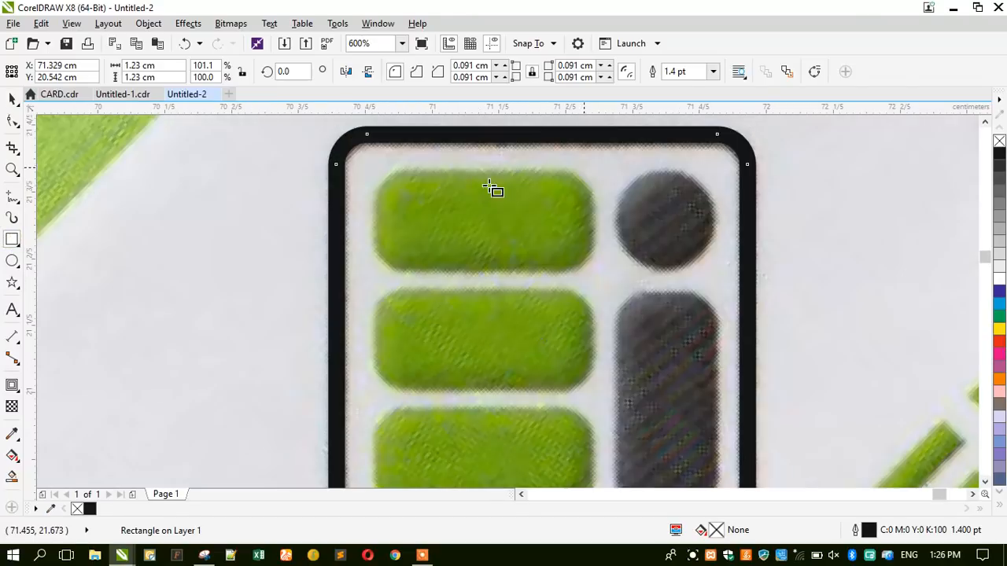
Draw a rectangle over the first green bar and round its corners.
{"action": "left_click_drag", "start_coordinate": [377, 173], "coordinate": [596, 270]}
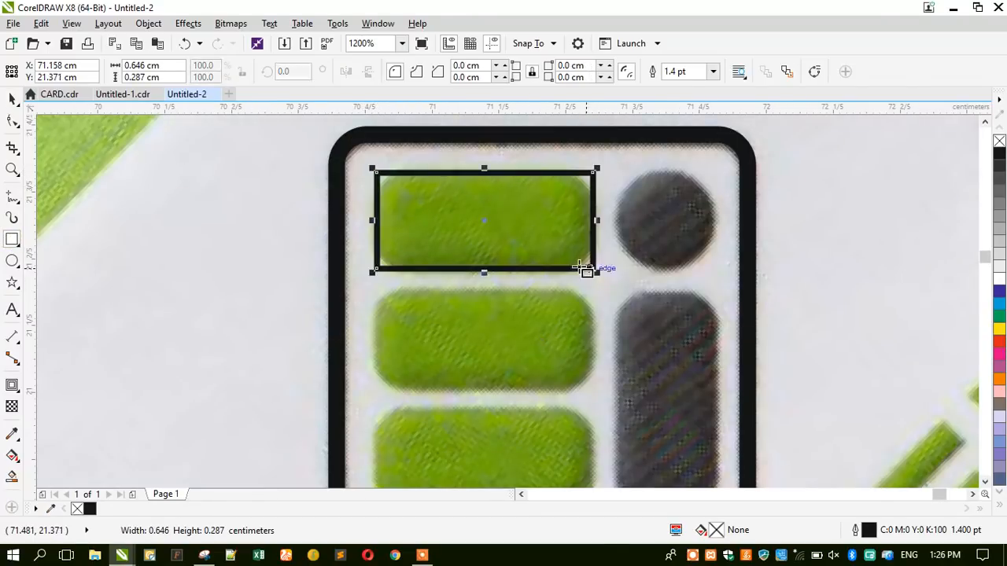
{"action": "left_click", "coordinate": [11, 122]}
{"action": "left_click_drag", "start_coordinate": [383, 176], "coordinate": [403, 199]}
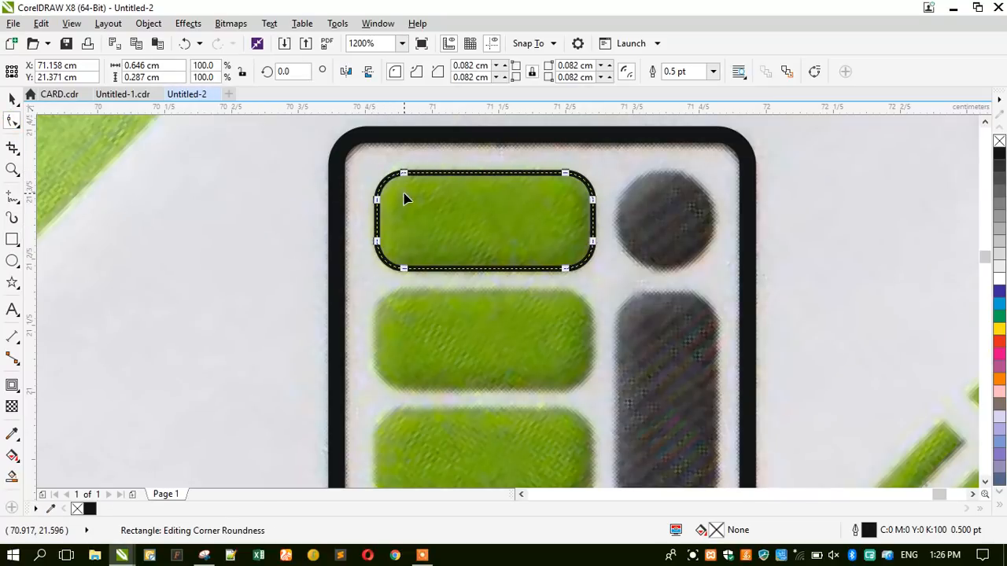
{"action": "left_click", "coordinate": [12, 99]}
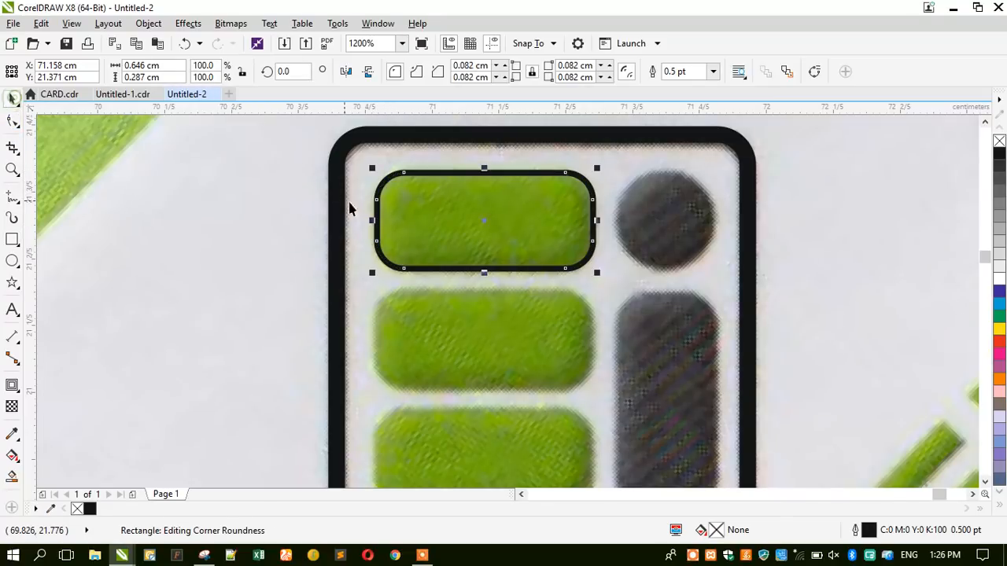
Duplicate the bar rectangle and rotate the copy upright over the dark vertical bar.
{"action": "left_click", "coordinate": [414, 314]}
{"action": "scroll", "coordinate": [421, 270], "scroll_direction": "down", "scroll_amount": 1}
{"action": "key", "text": "ctrl+d"}
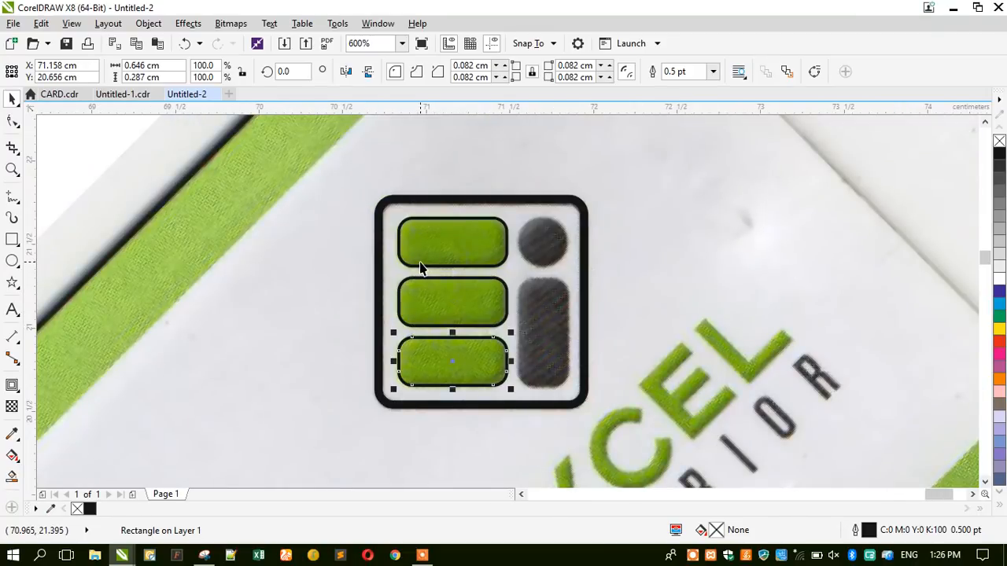
{"action": "left_click_drag", "start_coordinate": [432, 369], "coordinate": [553, 369]}
{"action": "left_click", "coordinate": [552, 369]}
{"action": "left_click_drag", "start_coordinate": [514, 333], "coordinate": [604, 289]}
Position, shorten and narrow the rounded rectangle to fit the dark bar.
{"action": "left_click", "coordinate": [458, 354], "text": "shift"}
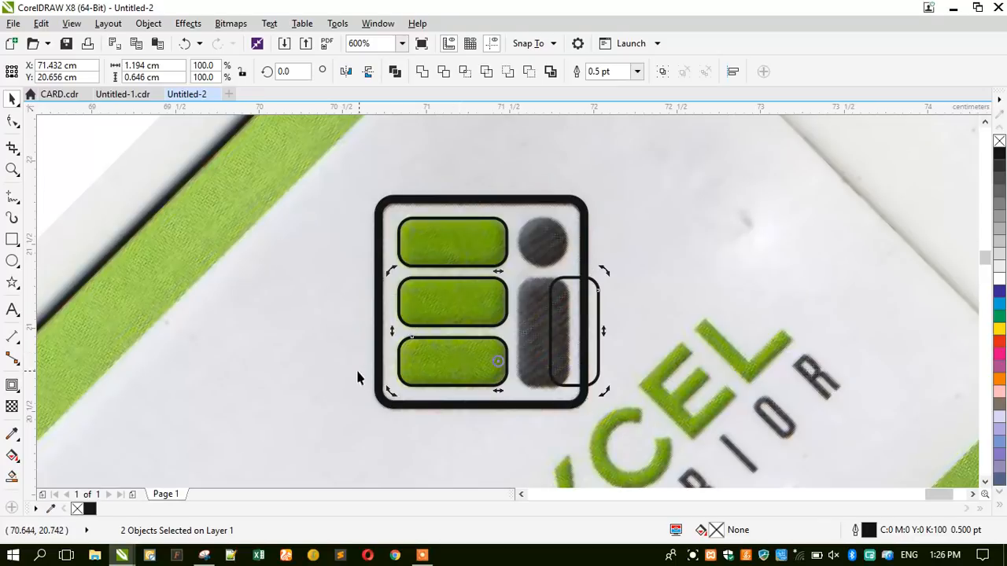
{"action": "left_click", "coordinate": [533, 370]}
{"action": "left_click", "coordinate": [545, 358]}
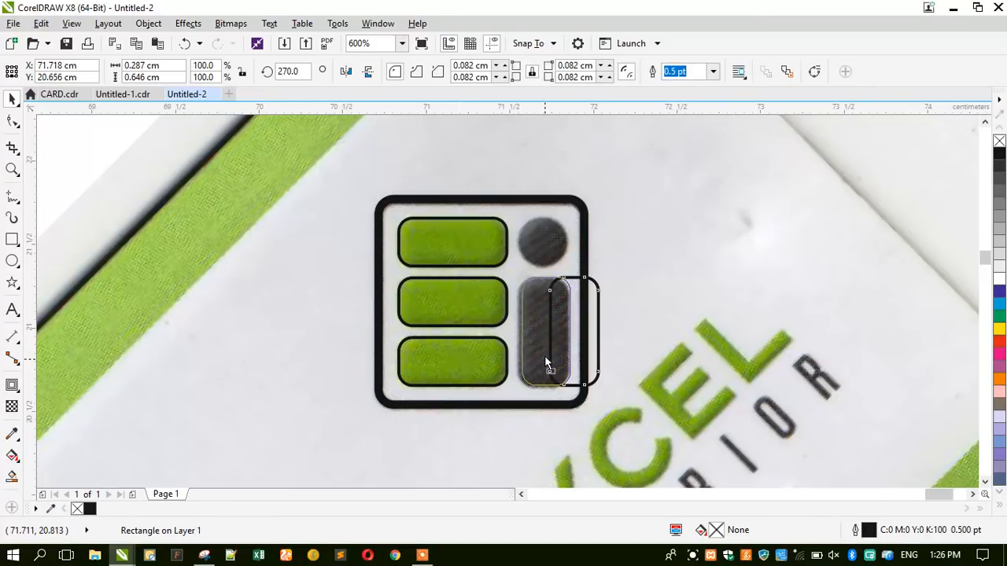
{"action": "left_click_drag", "start_coordinate": [542, 358], "coordinate": [542, 358]}
{"action": "left_click_drag", "start_coordinate": [540, 273], "coordinate": [572, 275]}
{"action": "scroll", "coordinate": [489, 224], "scroll_direction": "up", "scroll_amount": 2}
{"action": "left_click_drag", "start_coordinate": [646, 269], "coordinate": [646, 380]}
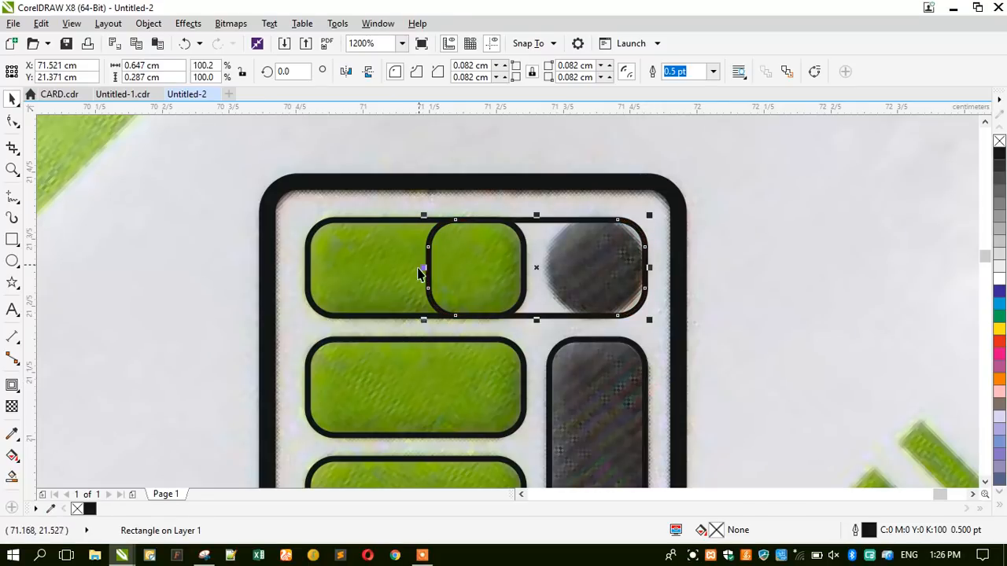
Shrink a rectangle copy over the dark dot and round it into a circle.
{"action": "left_click_drag", "start_coordinate": [419, 268], "coordinate": [544, 401]}
{"action": "left_click", "coordinate": [13, 121]}
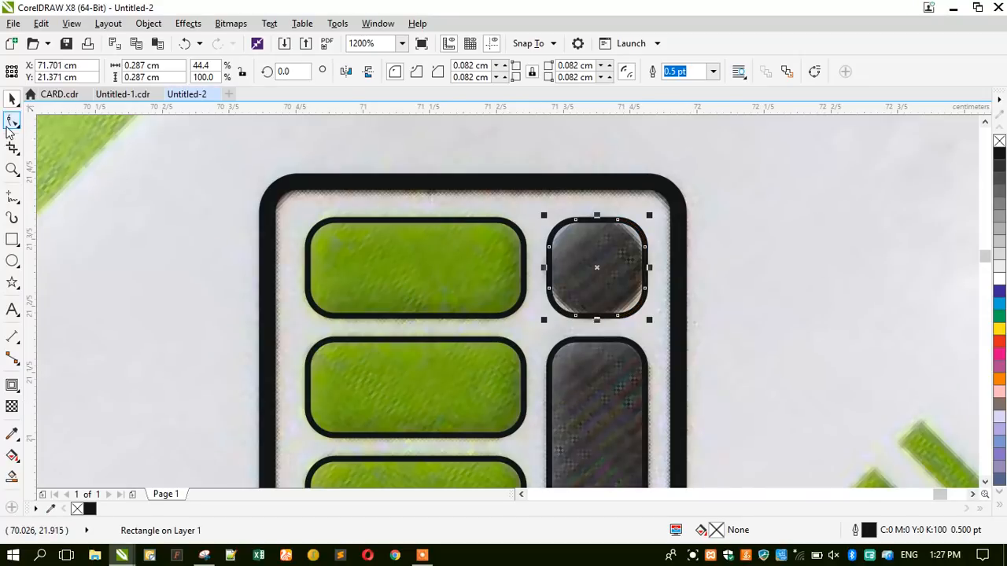
{"action": "left_click_drag", "start_coordinate": [579, 222], "coordinate": [616, 268]}
{"action": "left_click", "coordinate": [12, 98]}
Fill the circle and the tall dark bar solid black.
{"action": "scroll", "coordinate": [508, 232], "scroll_direction": "down", "scroll_amount": 1}
{"action": "scroll", "coordinate": [510, 233], "scroll_direction": "down", "scroll_amount": 1}
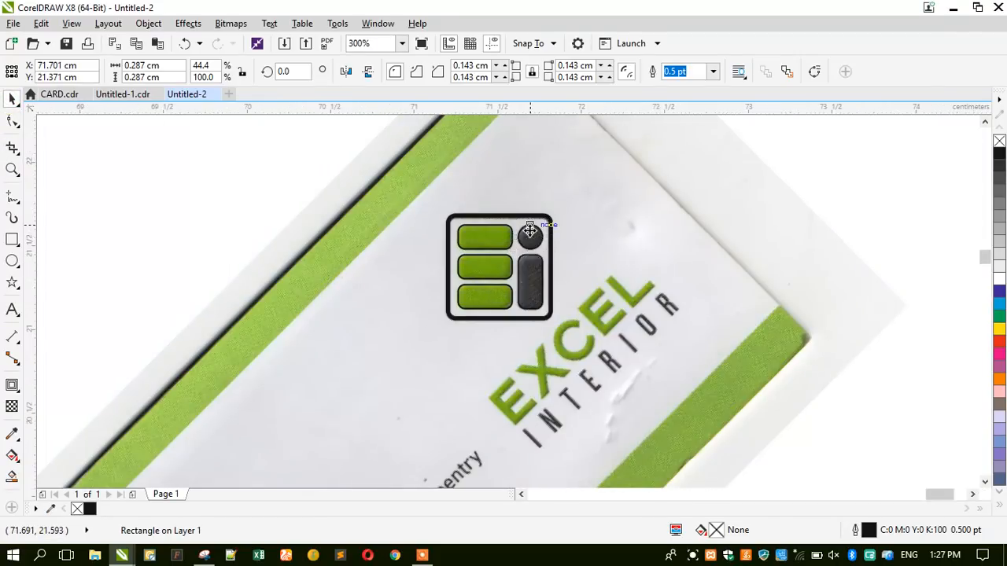
{"action": "scroll", "coordinate": [529, 290], "scroll_direction": "up", "scroll_amount": 1}
{"action": "left_click", "coordinate": [529, 310], "text": "shift"}
{"action": "left_click", "coordinate": [1000, 154]}
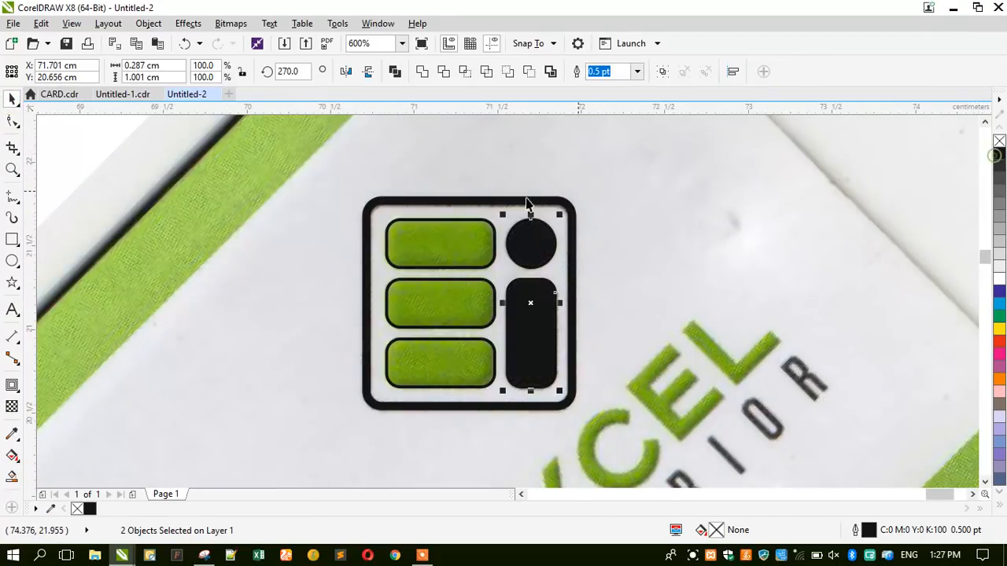
Group the six traced logo shapes together.
{"action": "left_click", "coordinate": [480, 239]}
{"action": "left_click", "coordinate": [455, 300], "text": "shift"}
{"action": "left_click", "coordinate": [440, 362], "text": "shift"}
{"action": "scroll", "coordinate": [478, 281], "scroll_direction": "down", "scroll_amount": 1}
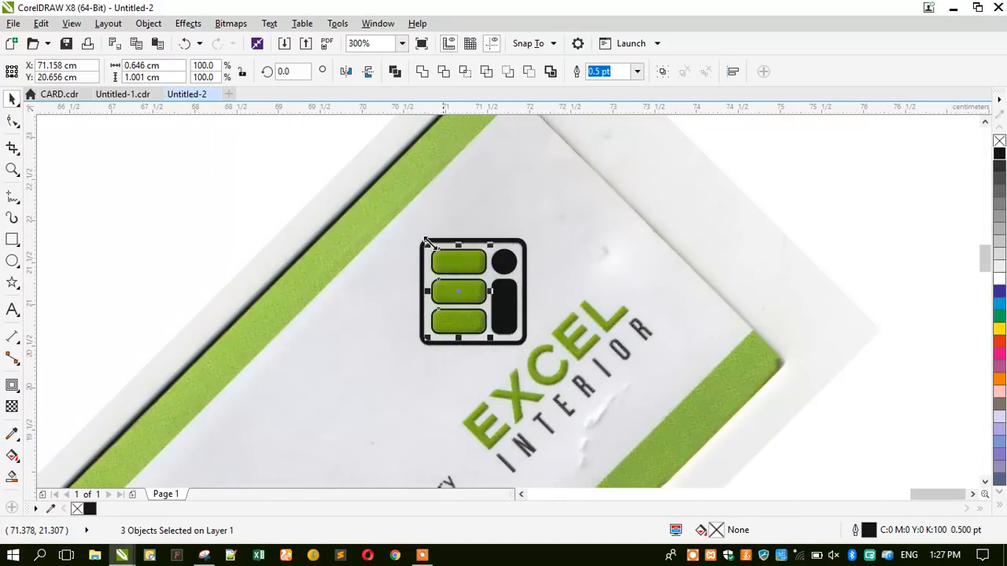
{"action": "left_click_drag", "start_coordinate": [265, 164], "coordinate": [535, 370]}
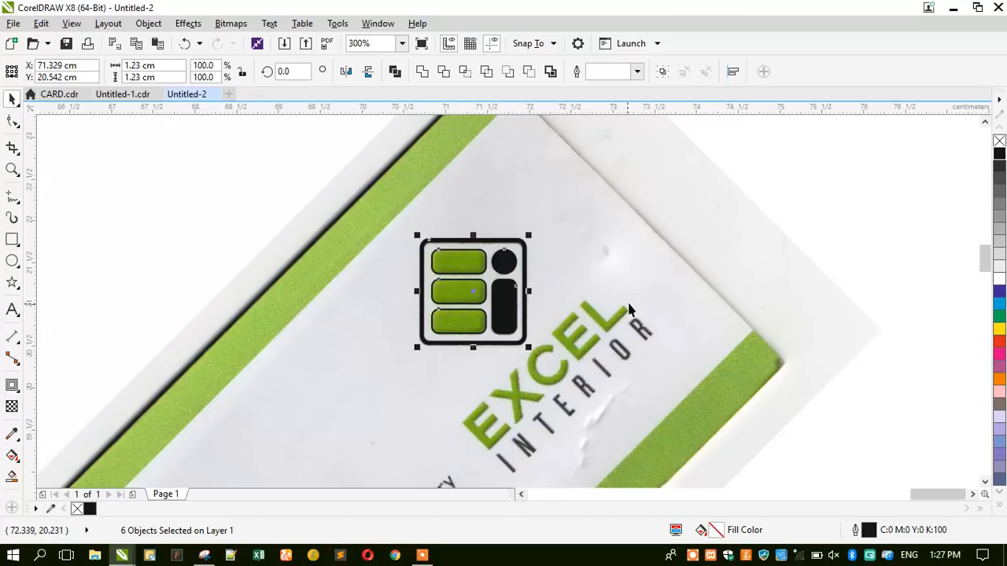
{"action": "key", "text": "ctrl+g"}
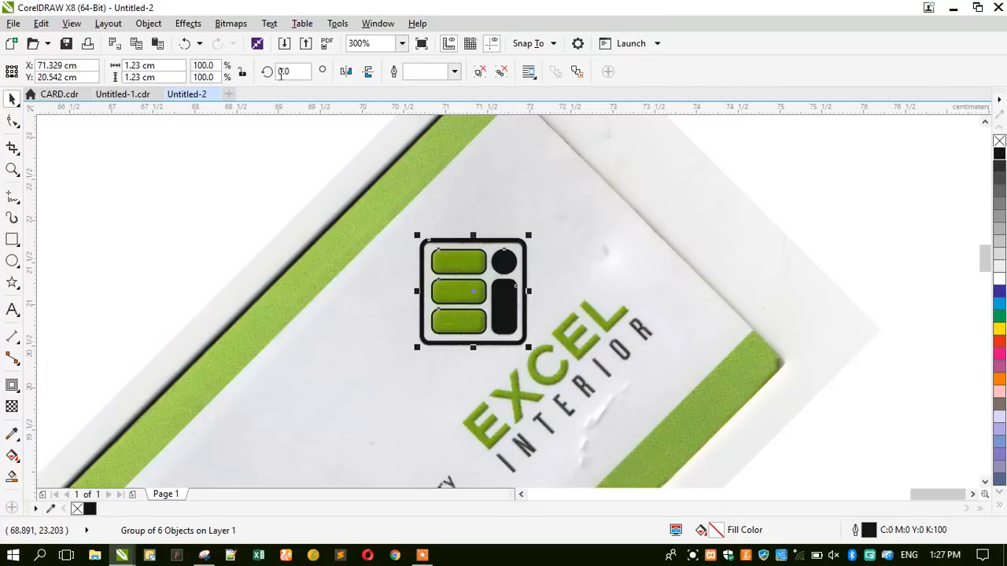
Rotate the logo group 45 degrees, then turn it to 315 degrees.
{"action": "double_click", "coordinate": [286, 73]}
{"action": "type", "text": "45"}
{"action": "key", "text": "Return"}
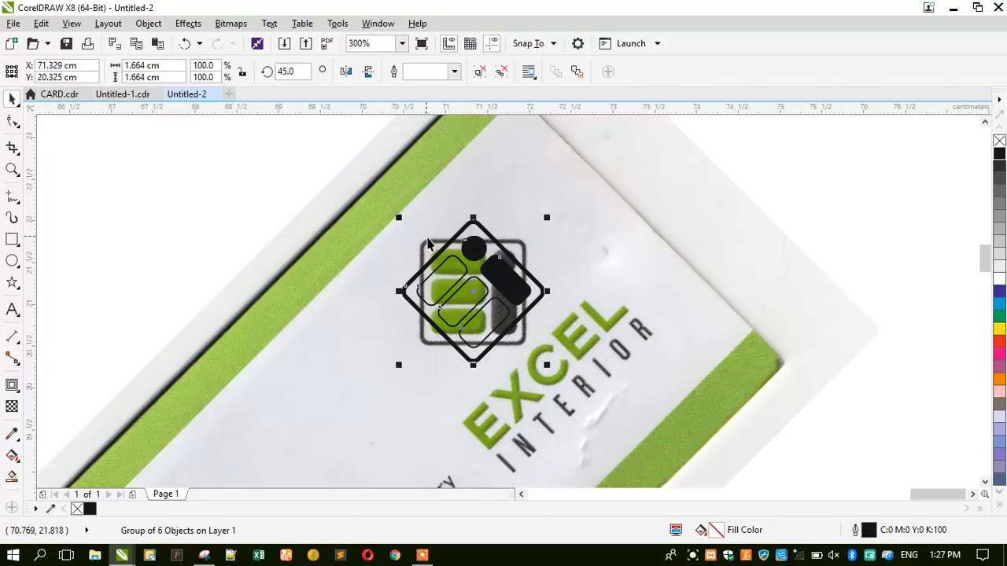
{"action": "left_click_drag", "start_coordinate": [458, 269], "coordinate": [240, 254]}
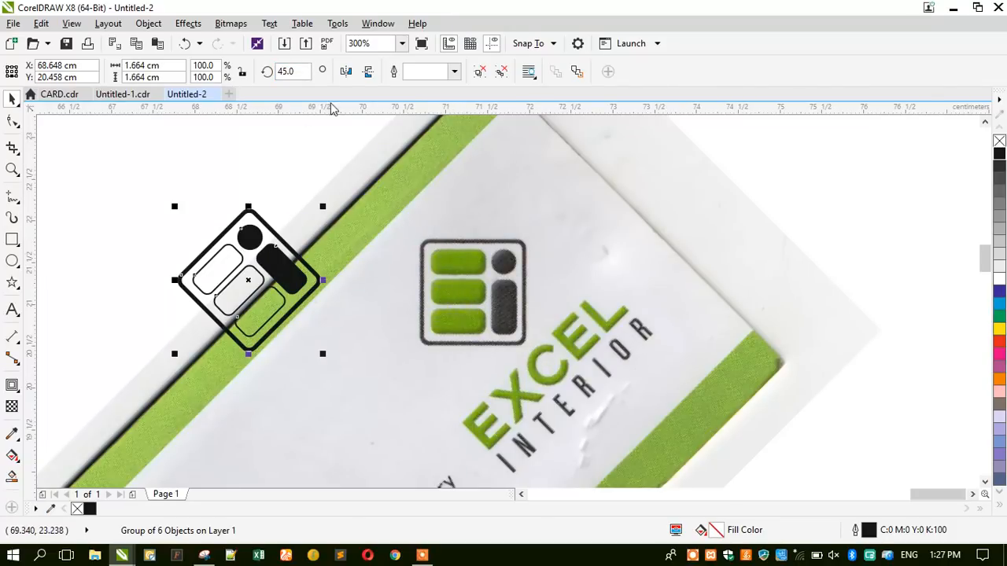
{"action": "left_click", "coordinate": [195, 258]}
{"action": "left_click_drag", "start_coordinate": [176, 204], "coordinate": [299, 225]}
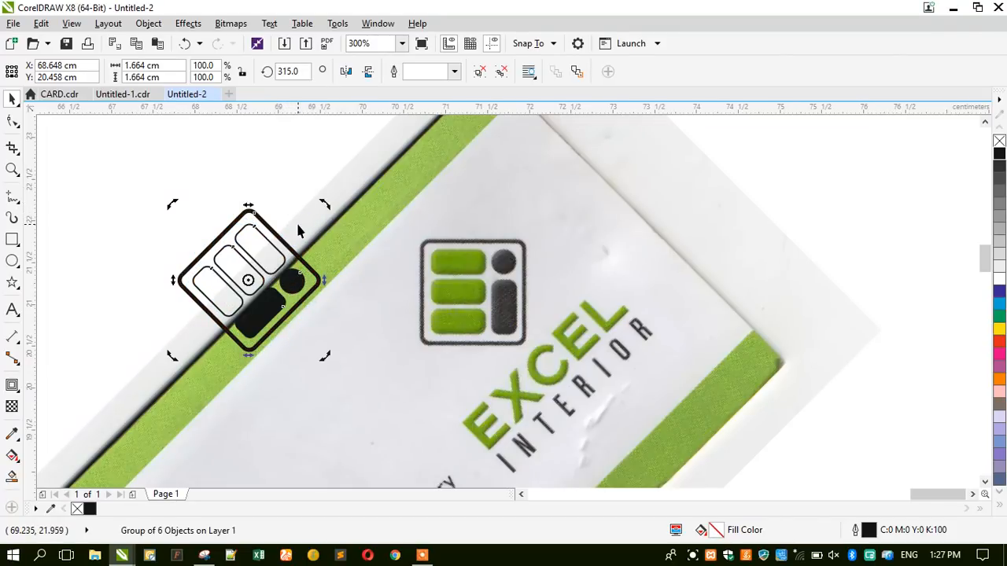
Place the logo group over the straight card's logo.
{"action": "scroll", "coordinate": [520, 236], "scroll_direction": "down", "scroll_amount": 2}
{"action": "scroll", "coordinate": [240, 244], "scroll_direction": "up", "scroll_amount": 1}
{"action": "left_click", "coordinate": [512, 220]}
{"action": "left_click_drag", "start_coordinate": [585, 244], "coordinate": [291, 303]}
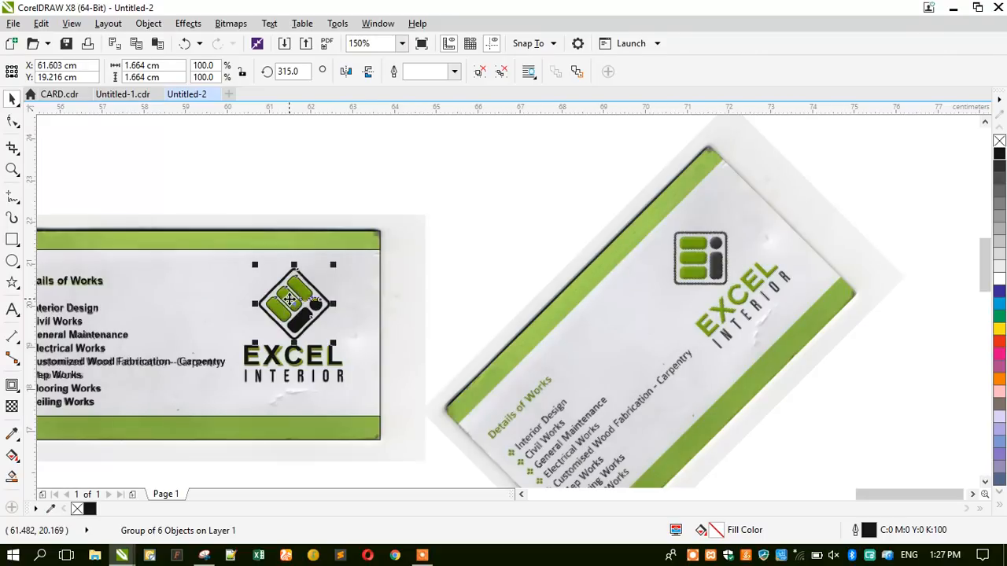
Delete the tilted scanned card.
{"action": "left_click", "coordinate": [639, 353]}
{"action": "key", "text": "Delete"}
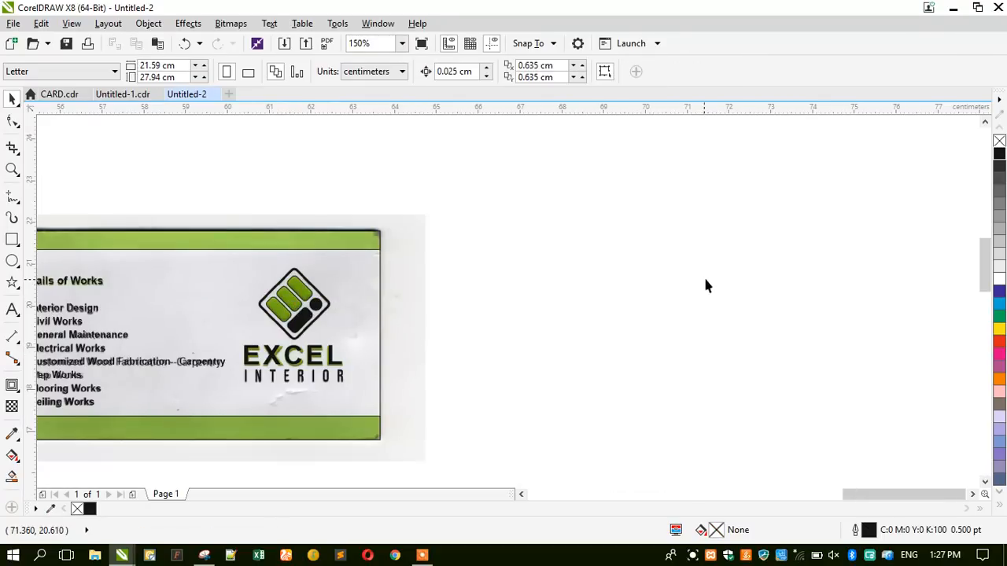
{"action": "scroll", "coordinate": [704, 276], "scroll_direction": "down", "scroll_amount": 1}
{"action": "scroll", "coordinate": [292, 295], "scroll_direction": "up", "scroll_amount": 1}
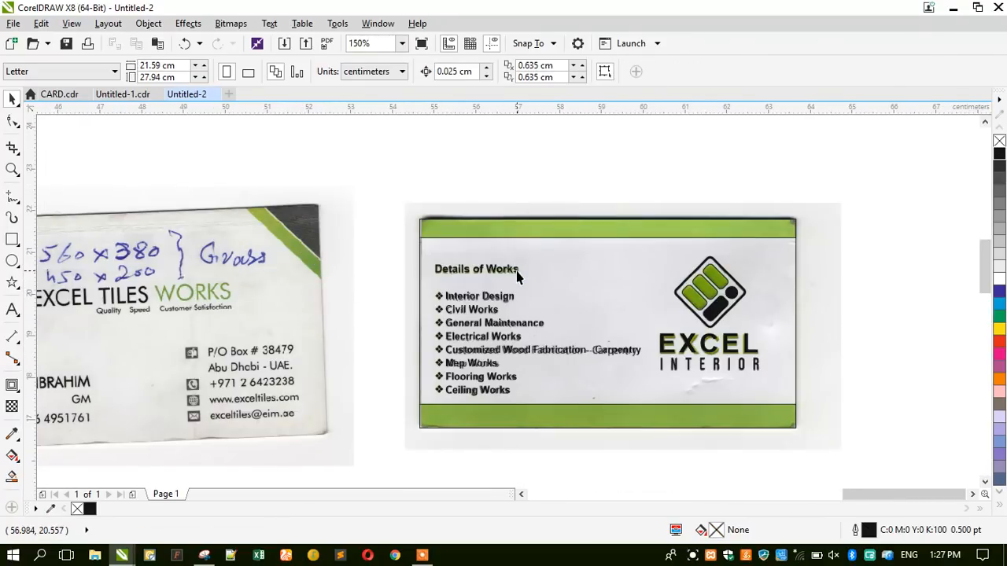
Select the bottom green strip and expand the colour palette.
{"action": "scroll", "coordinate": [518, 275], "scroll_direction": "down", "scroll_amount": 1}
{"action": "scroll", "coordinate": [454, 288], "scroll_direction": "up", "scroll_amount": 1}
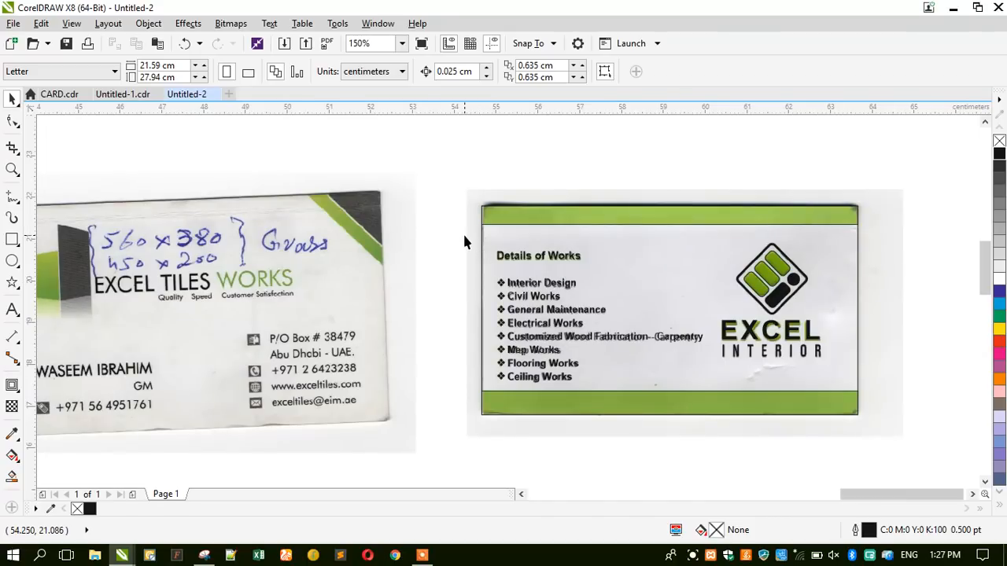
{"action": "left_click", "coordinate": [687, 410]}
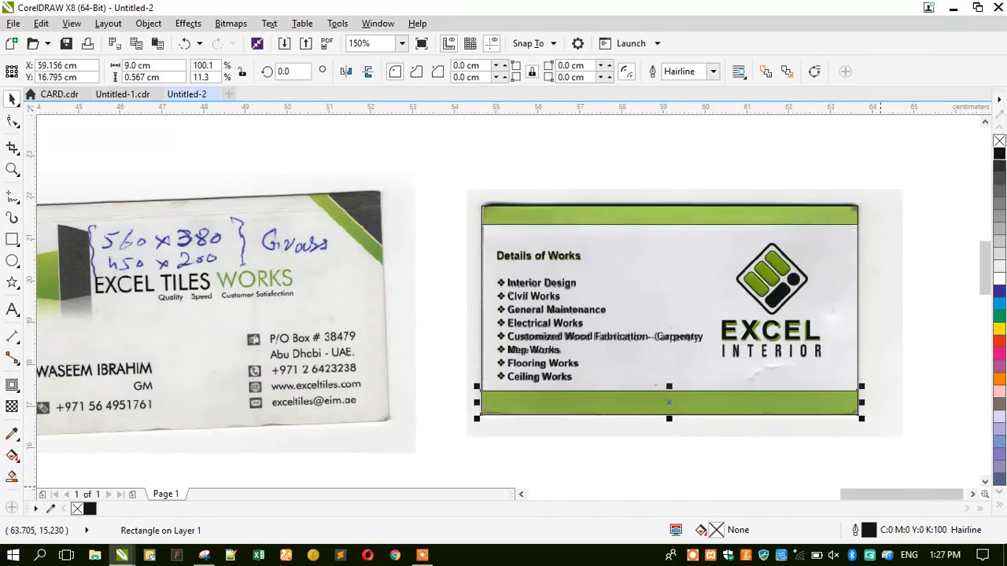
{"action": "left_click", "coordinate": [1000, 508]}
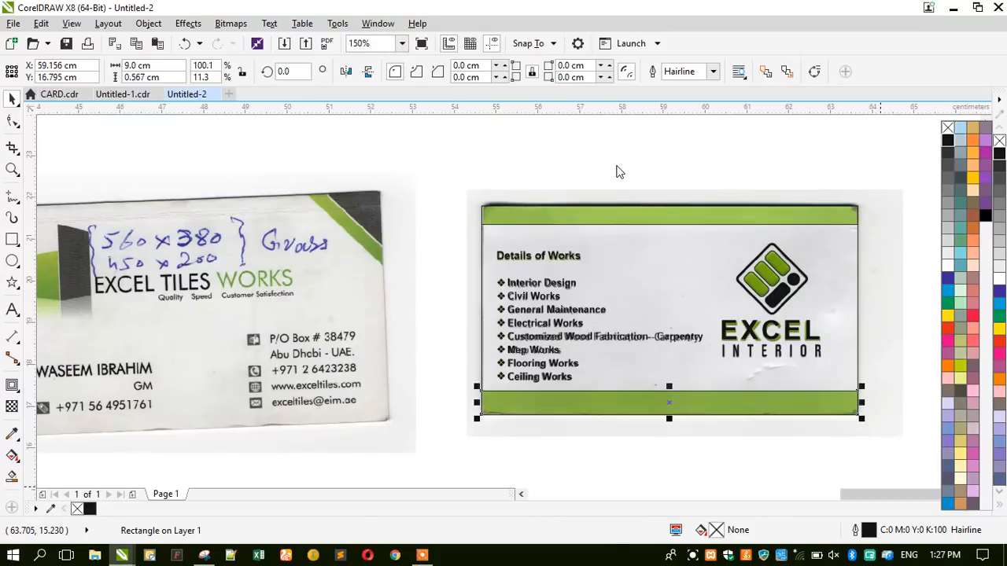
Zoom the view to frame the straight card.
{"action": "left_click", "coordinate": [12, 169]}
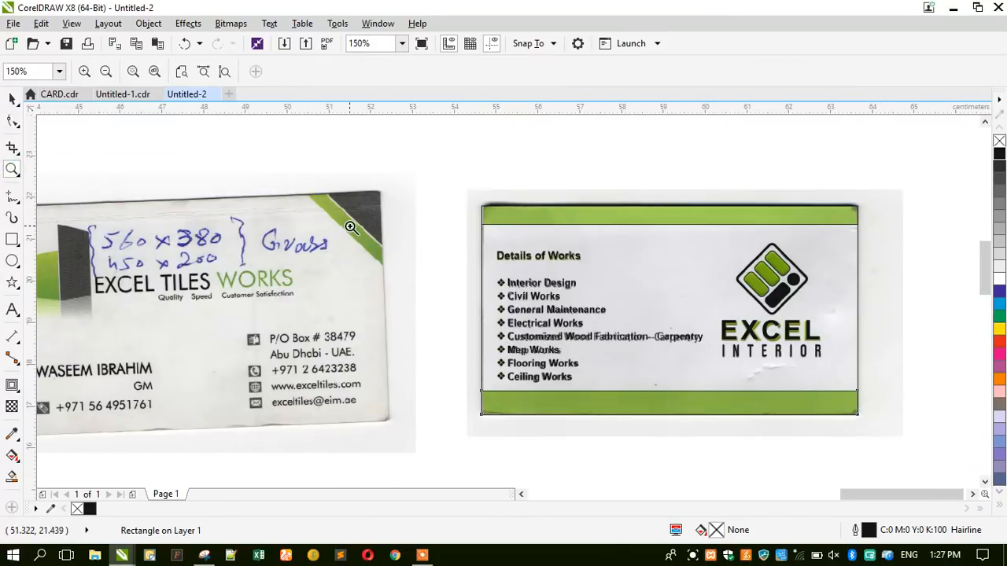
{"action": "right_click", "coordinate": [351, 227]}
{"action": "left_click_drag", "start_coordinate": [243, 256], "coordinate": [314, 311]}
{"action": "left_click_drag", "start_coordinate": [467, 215], "coordinate": [559, 311]}
{"action": "right_click", "coordinate": [302, 230]}
{"action": "right_click", "coordinate": [286, 243]}
{"action": "left_click_drag", "start_coordinate": [462, 237], "coordinate": [742, 382]}
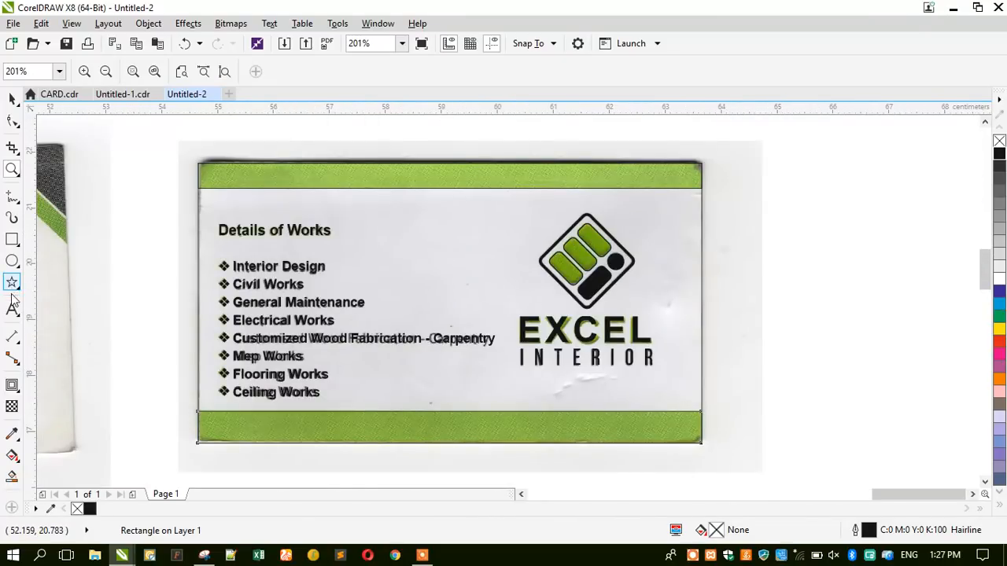
Draw three squares to the right of the card, then undo the extras.
{"action": "left_click", "coordinate": [12, 239]}
{"action": "left_click_drag", "start_coordinate": [784, 173], "coordinate": [831, 220]}
{"action": "left_click_drag", "start_coordinate": [782, 244], "coordinate": [837, 300]}
{"action": "mouse_move", "coordinate": [797, 327]}
{"action": "left_mouse_down"}
{"action": "mouse_move", "coordinate": [861, 390]}
{"action": "mouse_move", "coordinate": [843, 389]}
{"action": "left_mouse_up"}
{"action": "left_click", "coordinate": [13, 100]}
{"action": "key", "text": "ctrl+z"}
{"action": "key", "text": "ctrl+z"}
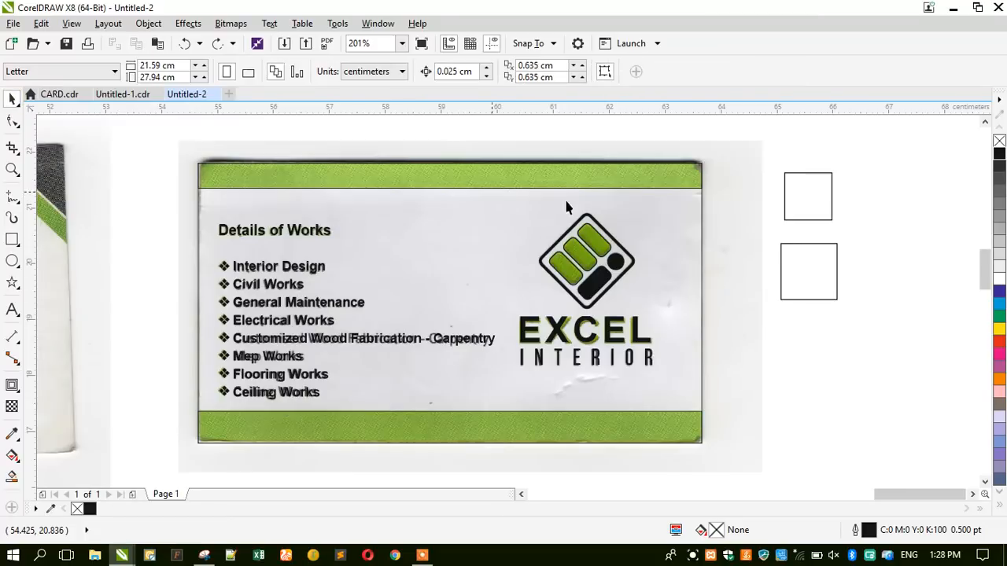
Copy the square downward and fill the first square with green sampled from the card's strip.
{"action": "left_click_drag", "start_coordinate": [792, 194], "coordinate": [798, 253]}
{"action": "key", "text": "ctrl+r"}
{"action": "key", "text": "ctrl+r"}
{"action": "key", "text": "ctrl+r"}
{"action": "left_click", "coordinate": [870, 254]}
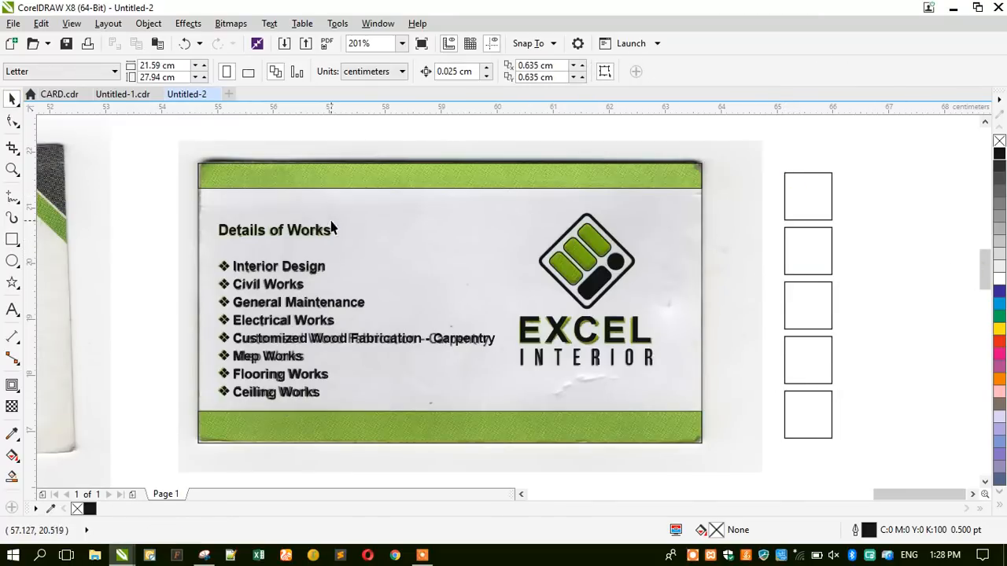
{"action": "left_click", "coordinate": [11, 433]}
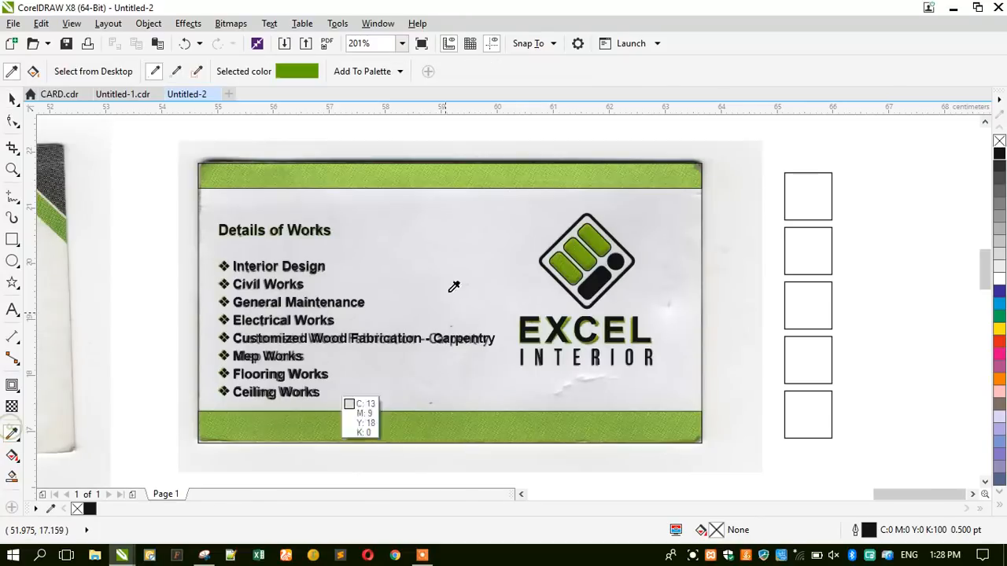
{"action": "left_click", "coordinate": [495, 177]}
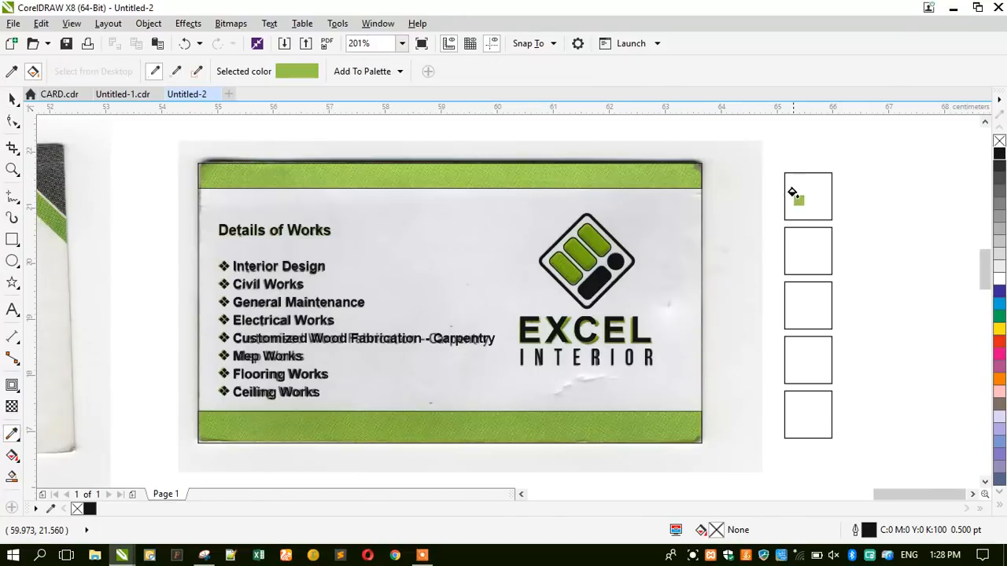
{"action": "left_click", "coordinate": [793, 195]}
Delete the four empty squares, leaving only the green swatch.
{"action": "left_click", "coordinate": [12, 101]}
{"action": "left_click", "coordinate": [805, 256]}
{"action": "key", "text": "Delete"}
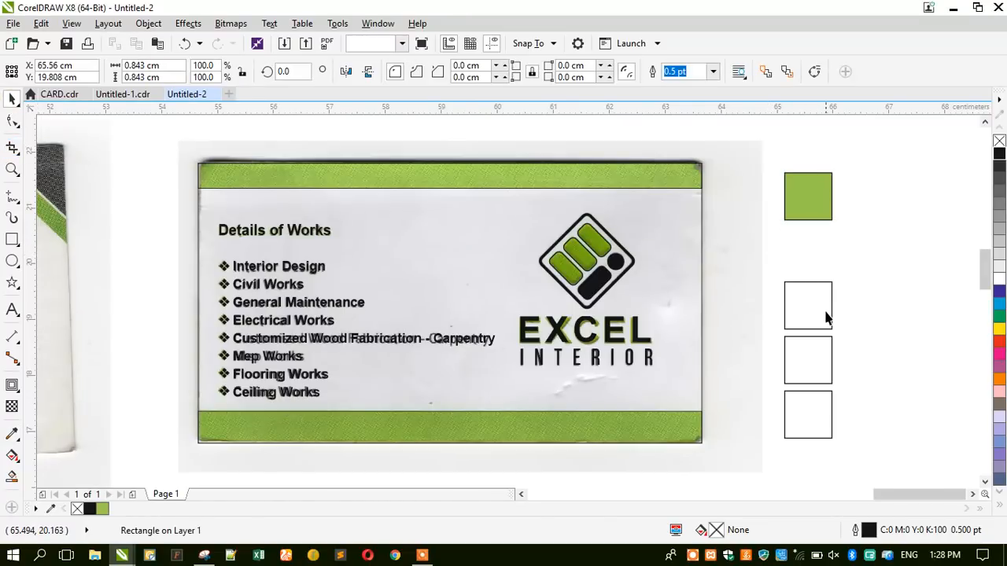
{"action": "left_click", "coordinate": [826, 317]}
{"action": "key", "text": "Delete"}
{"action": "left_click", "coordinate": [805, 360]}
{"action": "key", "text": "Delete"}
{"action": "left_click", "coordinate": [816, 405]}
{"action": "key", "text": "Delete"}
{"action": "left_click", "coordinate": [797, 190]}
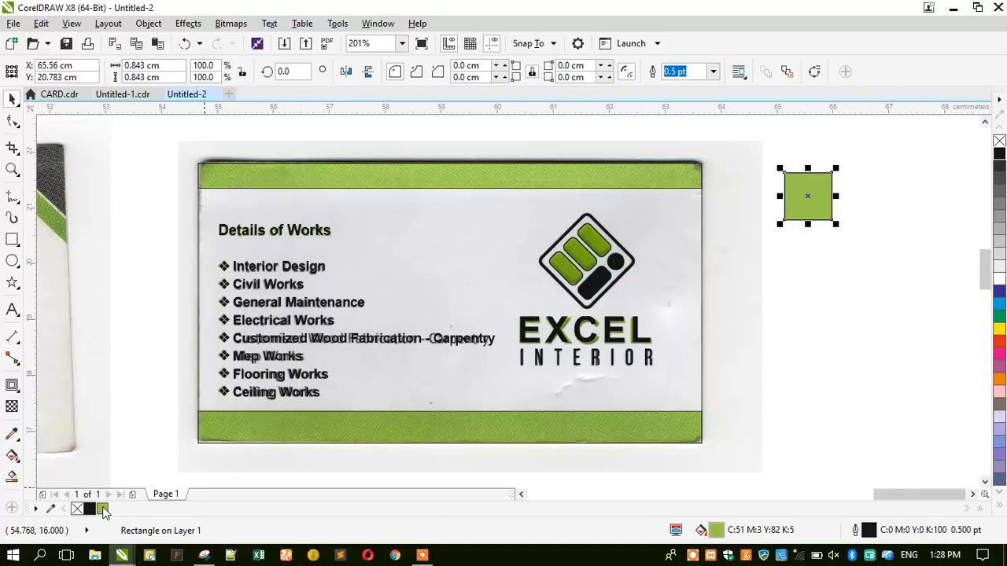
{"action": "left_click", "coordinate": [388, 178]}
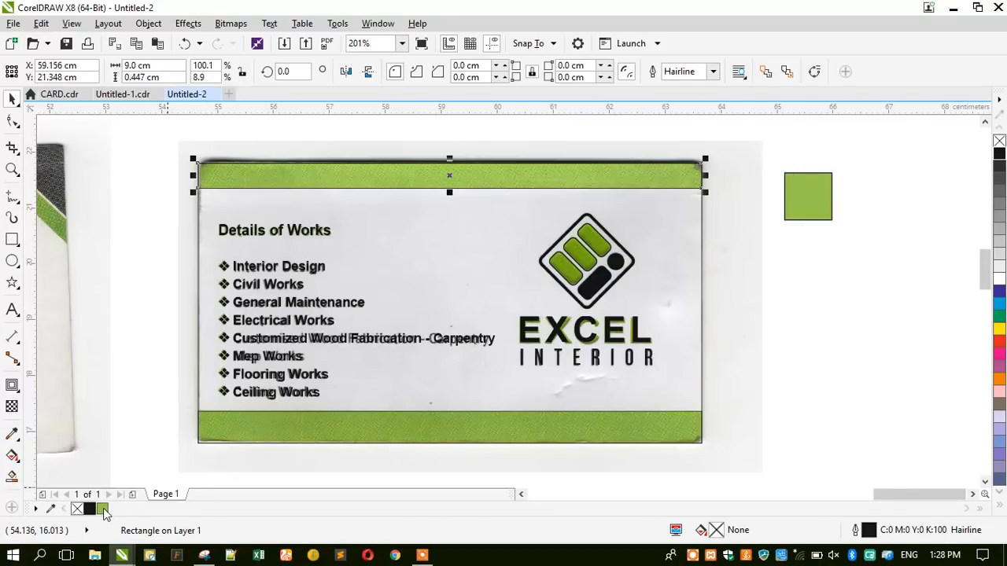
Fill the top and bottom bars with the sampled green and delete the swatch square.
{"action": "left_click", "coordinate": [349, 439]}
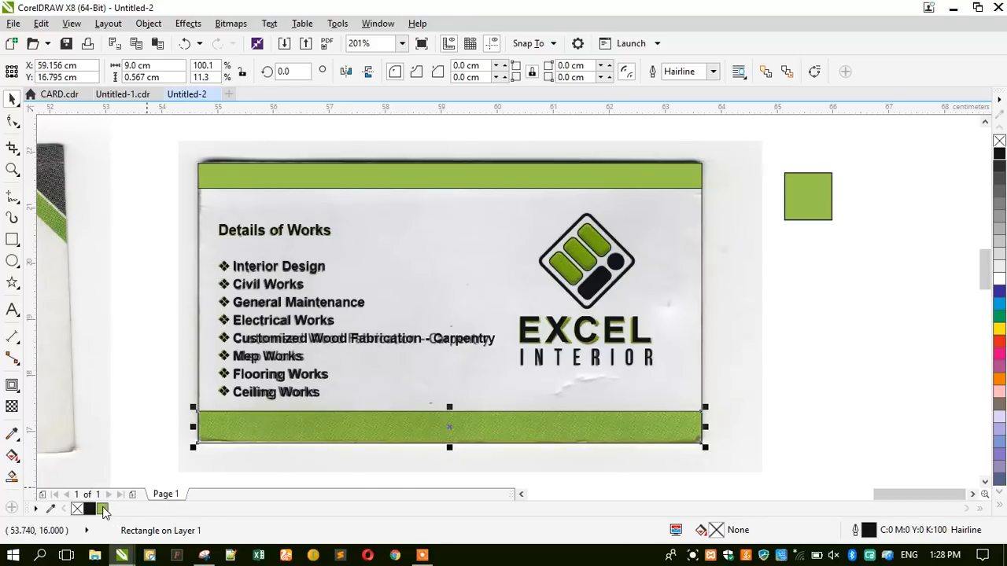
{"action": "left_click", "coordinate": [103, 509]}
{"action": "left_click", "coordinate": [803, 189]}
{"action": "key", "text": "Delete"}
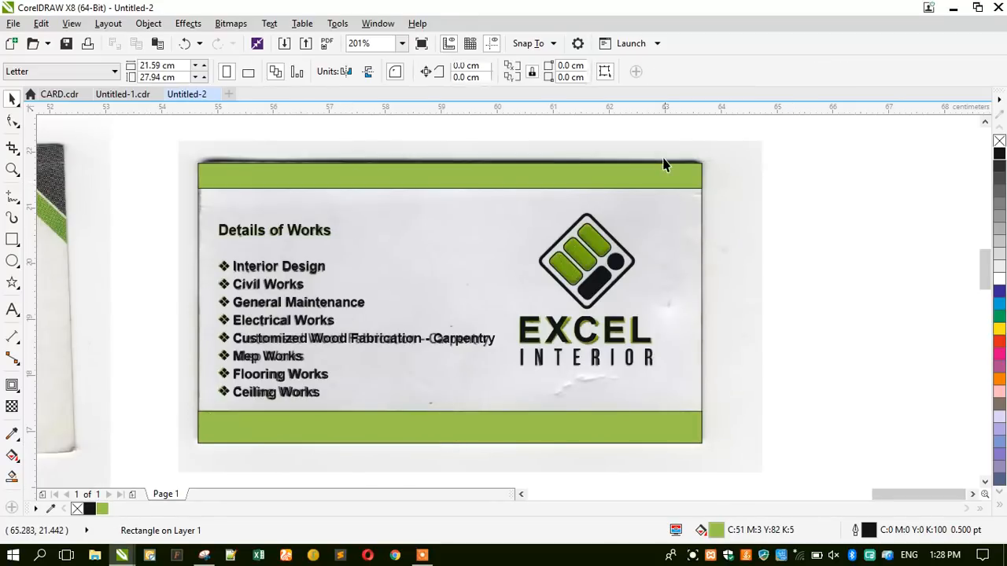
Lock the scanned card bitmap, then unlock it again.
{"action": "left_click", "coordinate": [663, 164]}
{"action": "right_click", "coordinate": [660, 151]}
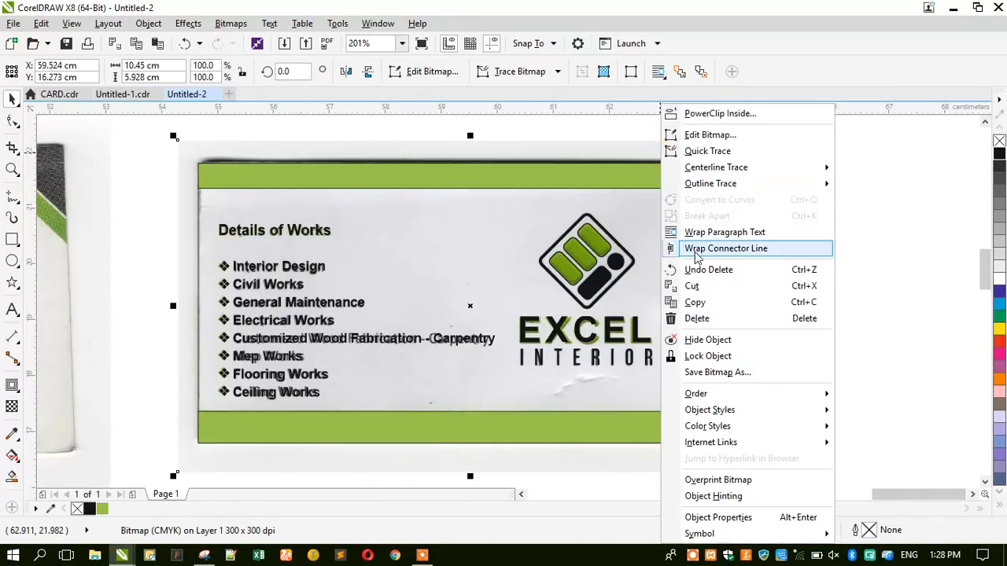
{"action": "left_click", "coordinate": [690, 357]}
{"action": "left_click_drag", "start_coordinate": [187, 175], "coordinate": [726, 156]}
{"action": "scroll", "coordinate": [716, 182], "scroll_direction": "down", "scroll_amount": 1}
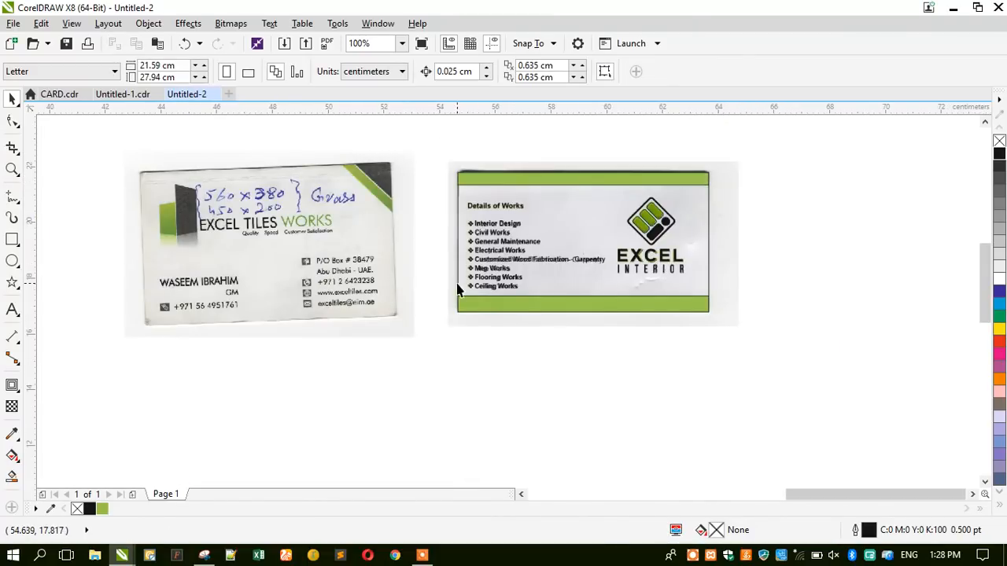
{"action": "right_click", "coordinate": [722, 260]}
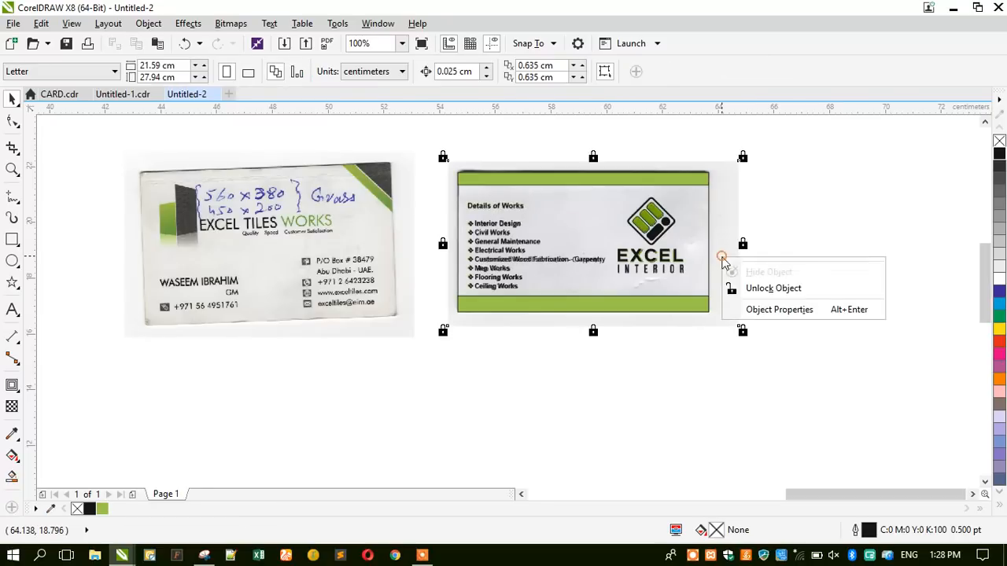
{"action": "left_click", "coordinate": [729, 286]}
{"action": "left_click_drag", "start_coordinate": [727, 282], "coordinate": [749, 253]}
{"action": "left_click", "coordinate": [12, 169]}
{"action": "left_click_drag", "start_coordinate": [442, 163], "coordinate": [901, 321]}
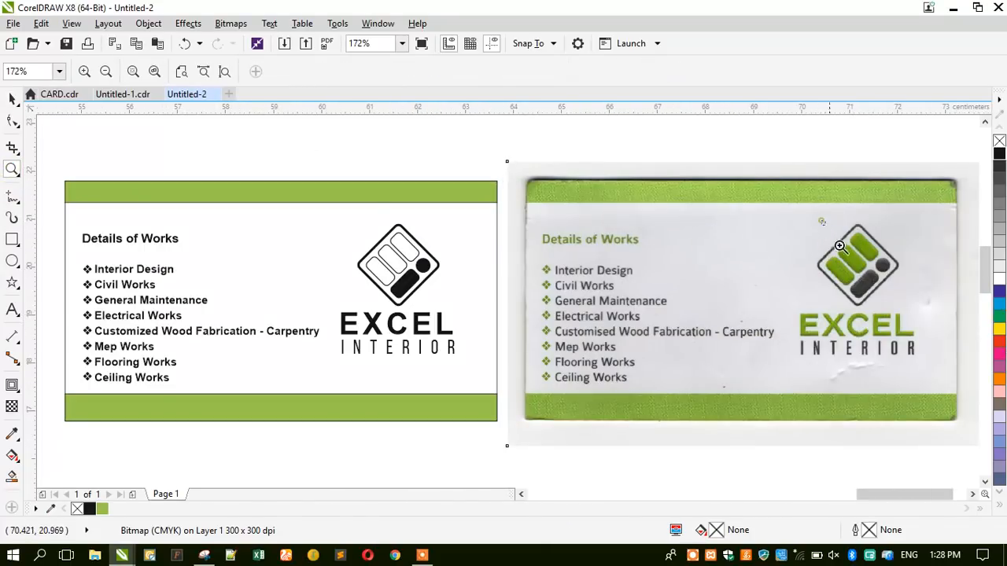
{"action": "left_click_drag", "start_coordinate": [820, 222], "coordinate": [892, 296]}
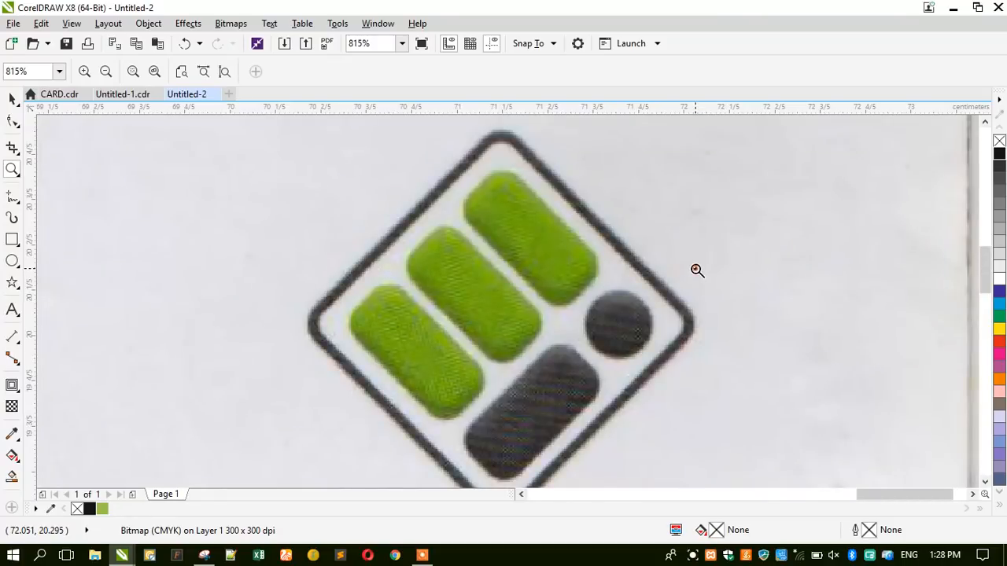
{"action": "right_click", "coordinate": [697, 270]}
{"action": "left_click_drag", "start_coordinate": [850, 273], "coordinate": [904, 305]}
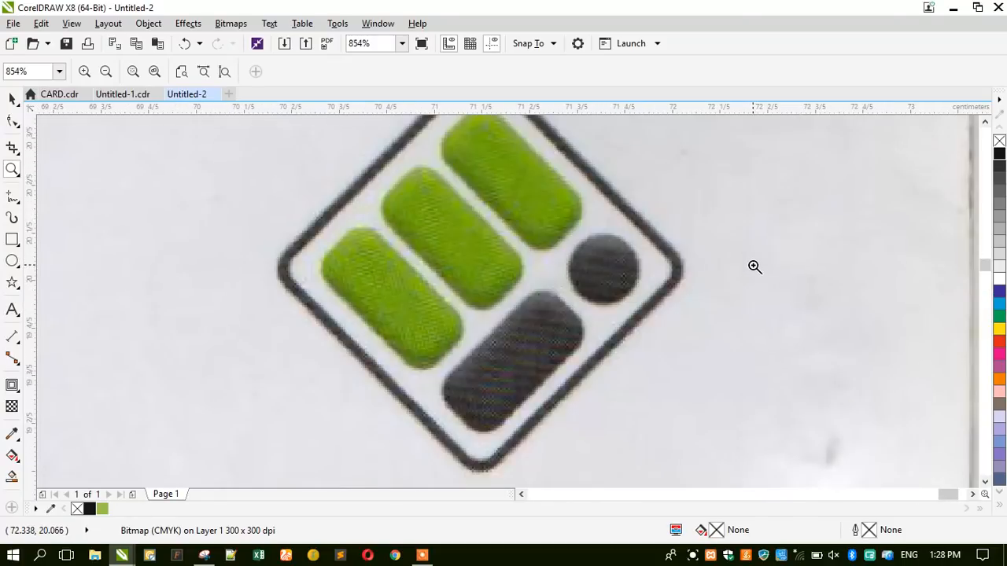
{"action": "right_click", "coordinate": [753, 266]}
{"action": "left_click", "coordinate": [12, 98]}
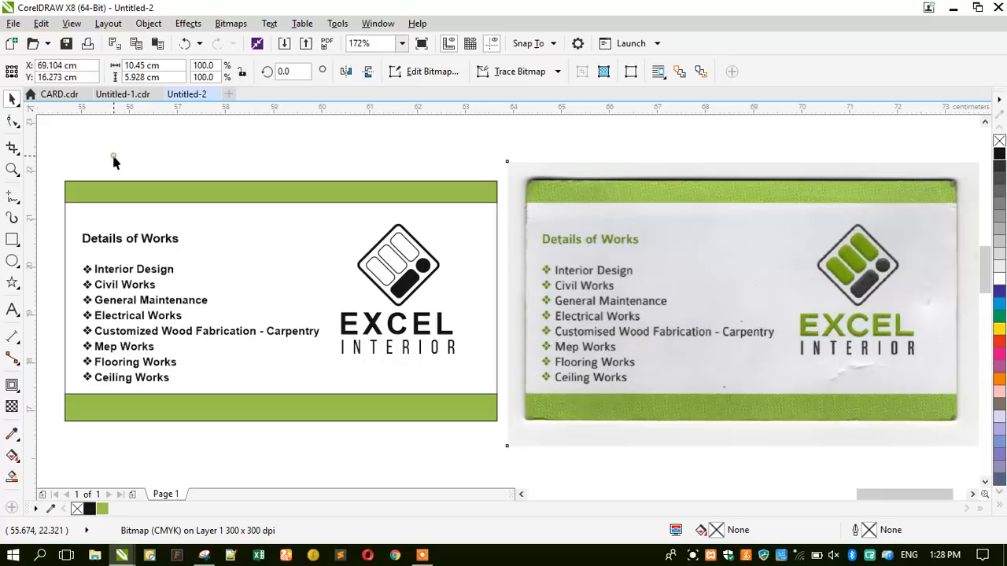
Fill the EXCEL lettering and the logo's rounded bars with the green swatch.
{"action": "key", "text": "Escape"}
{"action": "left_click", "coordinate": [378, 337]}
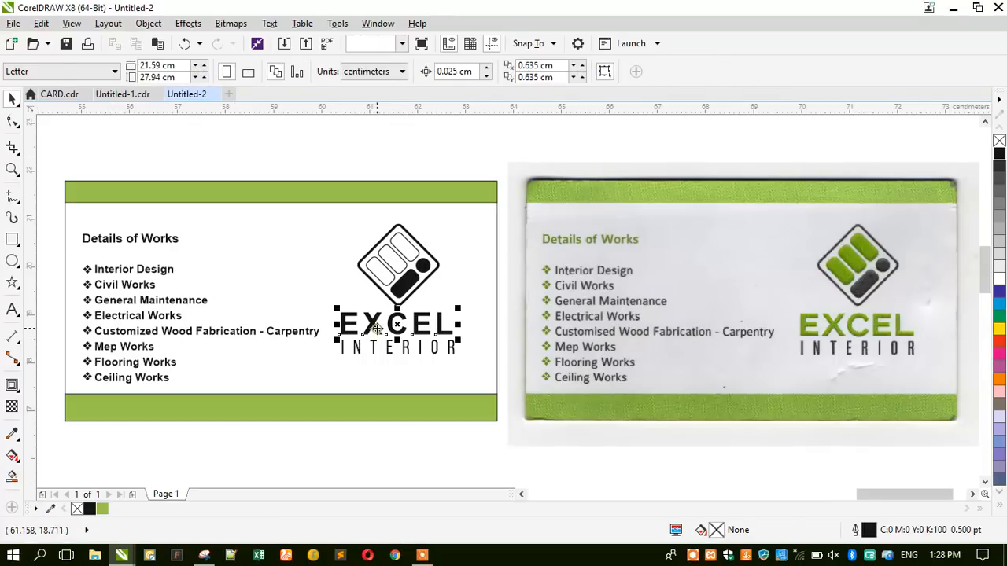
{"action": "left_click", "coordinate": [102, 509]}
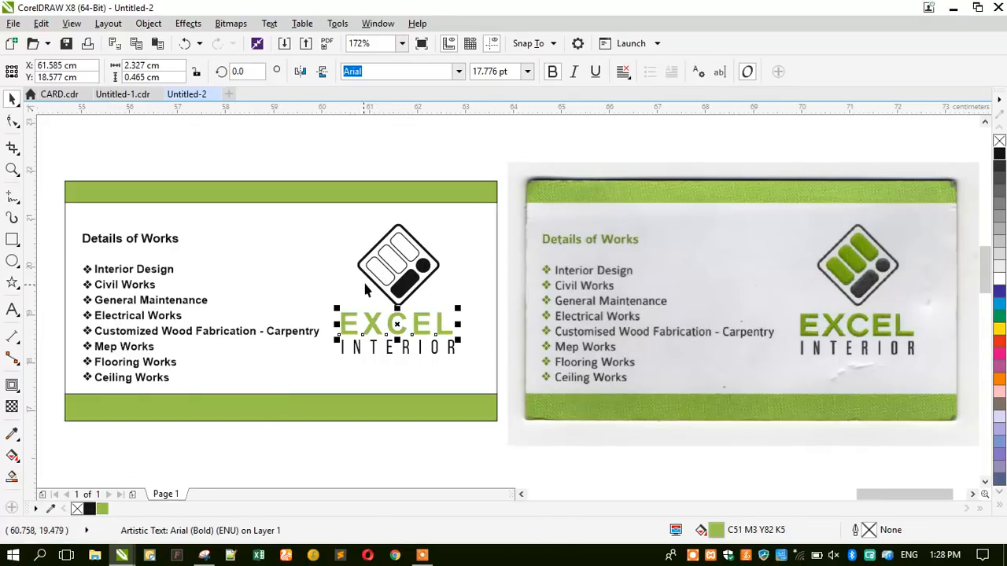
{"action": "left_click", "coordinate": [376, 267], "text": "ctrl"}
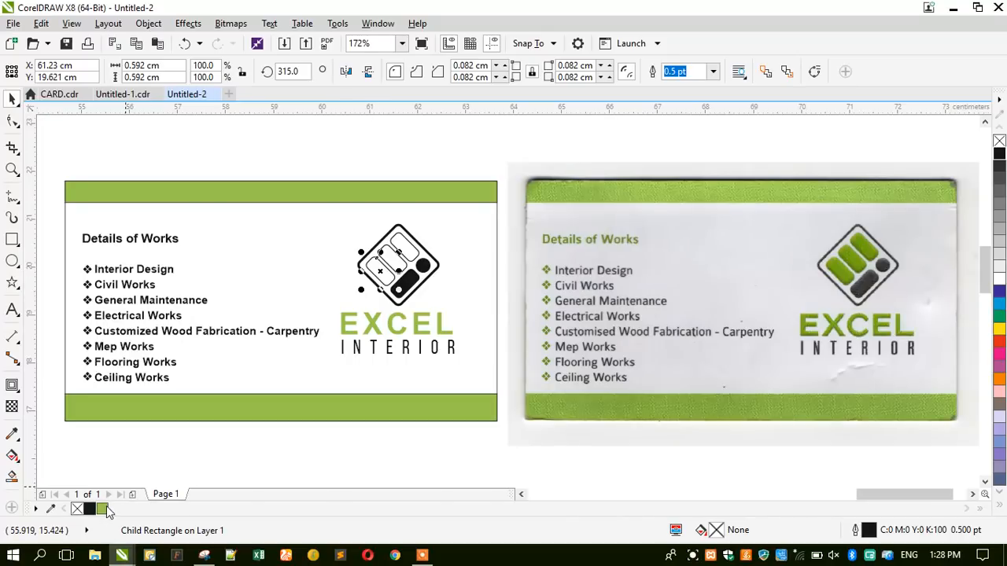
{"action": "left_click", "coordinate": [102, 509]}
{"action": "left_click", "coordinate": [394, 262], "text": "ctrl"}
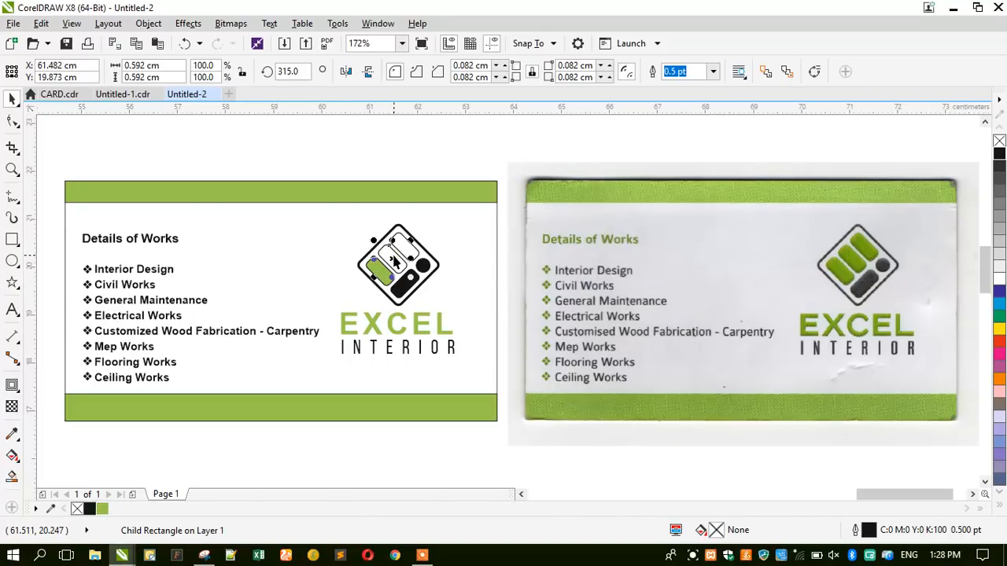
{"action": "key", "text": "ctrl+r"}
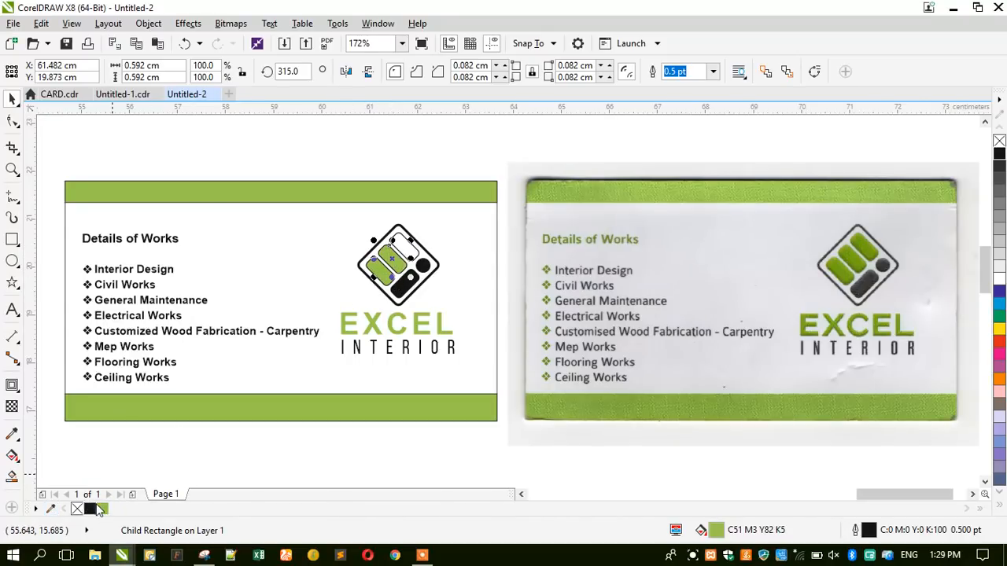
{"action": "right_click", "coordinate": [101, 511]}
Remove the outlines from the three green logo bars.
{"action": "scroll", "coordinate": [373, 263], "scroll_direction": "up", "scroll_amount": 1}
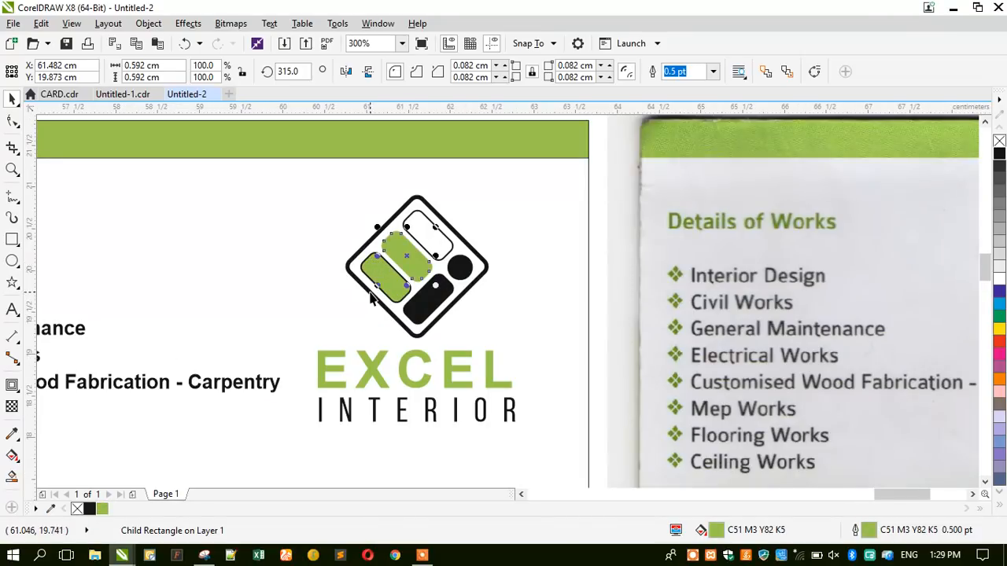
{"action": "left_click", "coordinate": [374, 275], "text": "ctrl"}
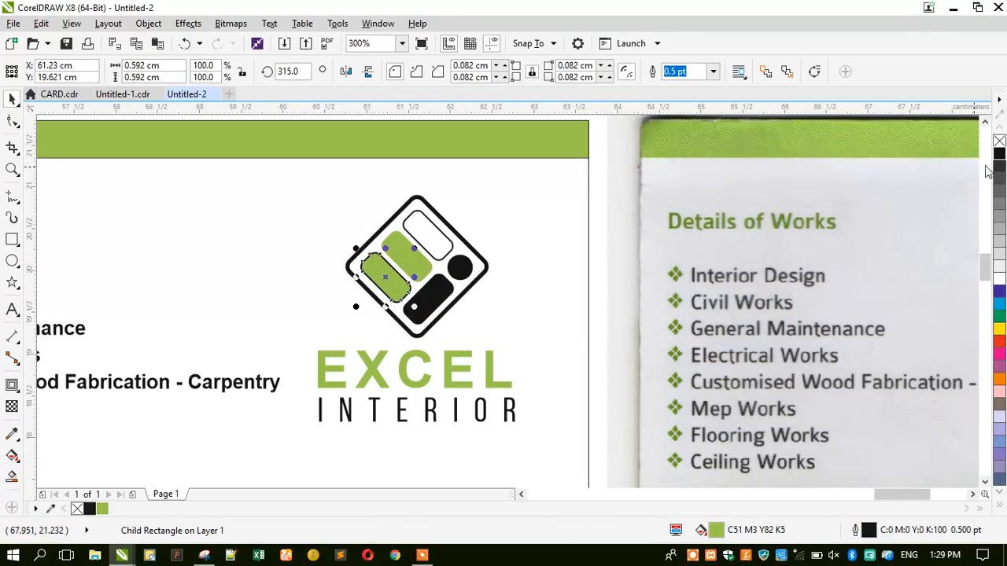
{"action": "right_click", "coordinate": [999, 140]}
{"action": "left_click", "coordinate": [407, 246], "text": "ctrl"}
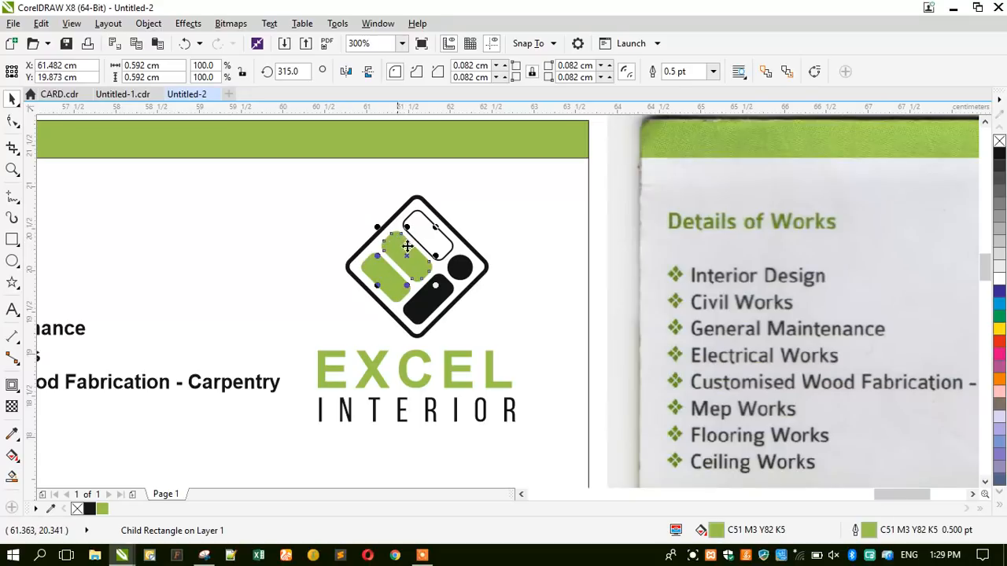
{"action": "right_click", "coordinate": [1000, 140]}
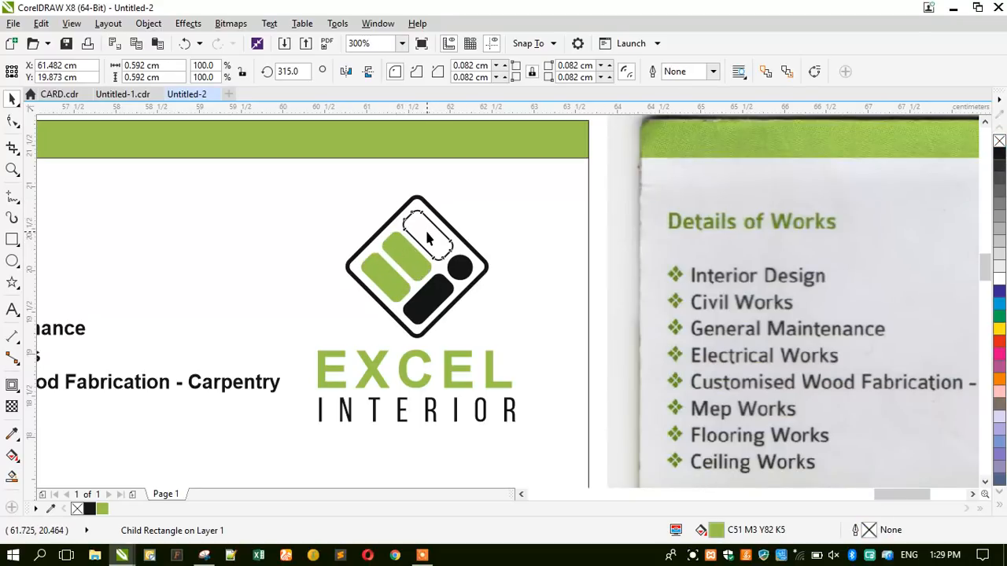
{"action": "right_click", "coordinate": [89, 509]}
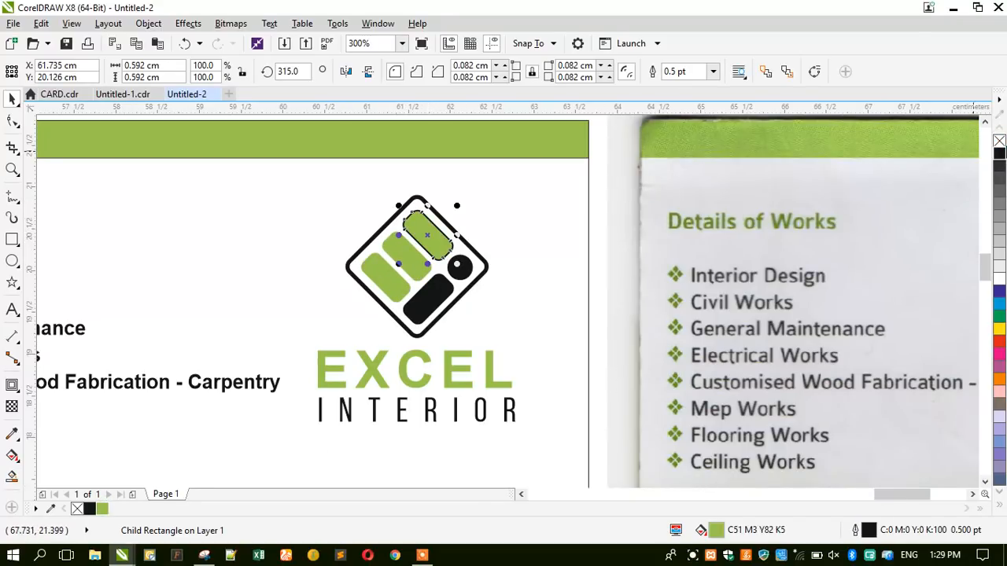
{"action": "right_click", "coordinate": [999, 140]}
{"action": "scroll", "coordinate": [401, 254], "scroll_direction": "up", "scroll_amount": 2}
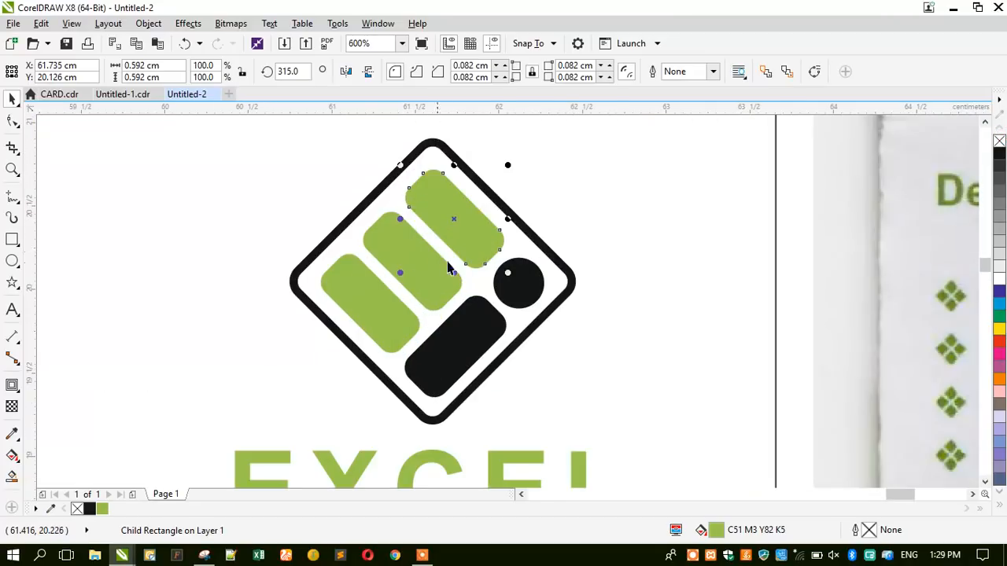
Remove the outlines from the black circle and the black rounded bar.
{"action": "left_click", "coordinate": [519, 268]}
{"action": "right_click", "coordinate": [999, 142]}
{"action": "left_click", "coordinate": [442, 339]}
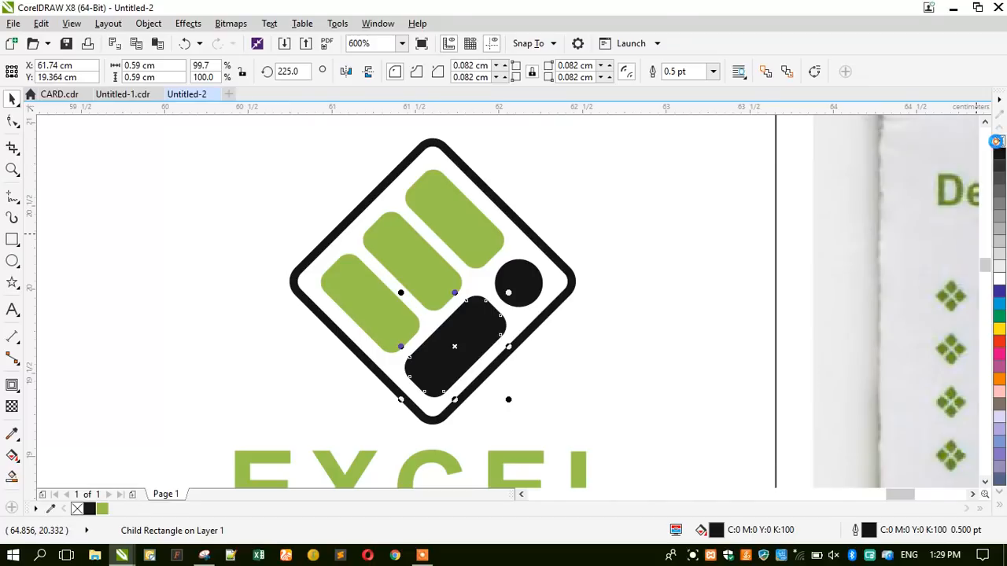
{"action": "right_click", "coordinate": [996, 141]}
{"action": "scroll", "coordinate": [525, 183], "scroll_direction": "down", "scroll_amount": 1}
{"action": "scroll", "coordinate": [447, 238], "scroll_direction": "down", "scroll_amount": 1}
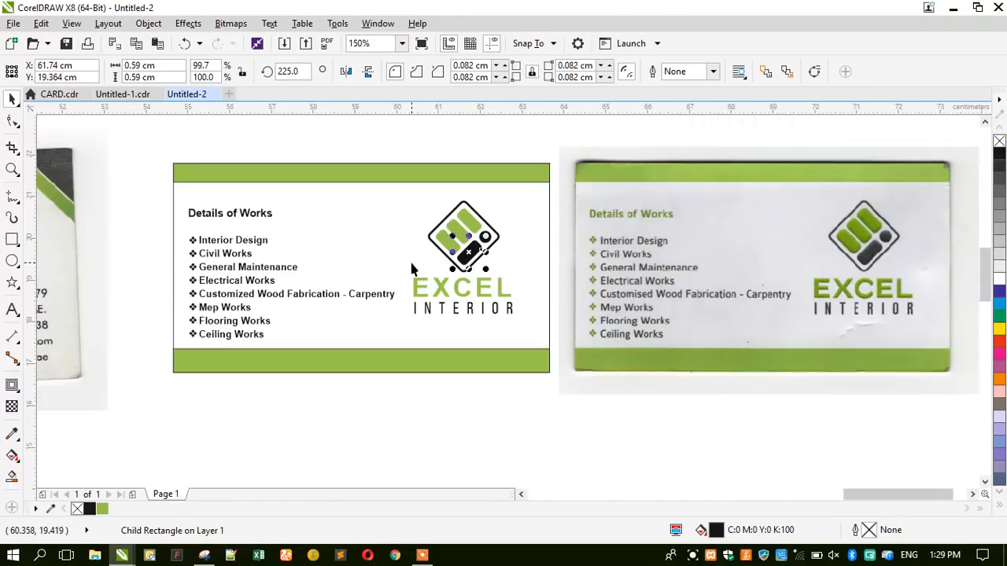
Remove the outlines from the top and bottom green bars.
{"action": "left_click", "coordinate": [409, 259]}
{"action": "left_click", "coordinate": [375, 146]}
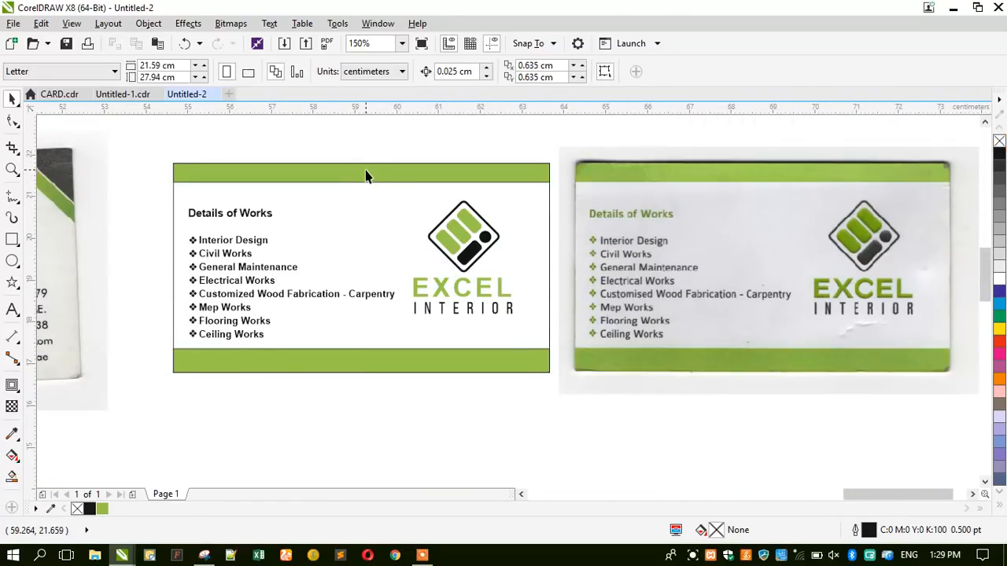
{"action": "left_click", "coordinate": [366, 175]}
{"action": "left_click", "coordinate": [317, 359], "text": "shift"}
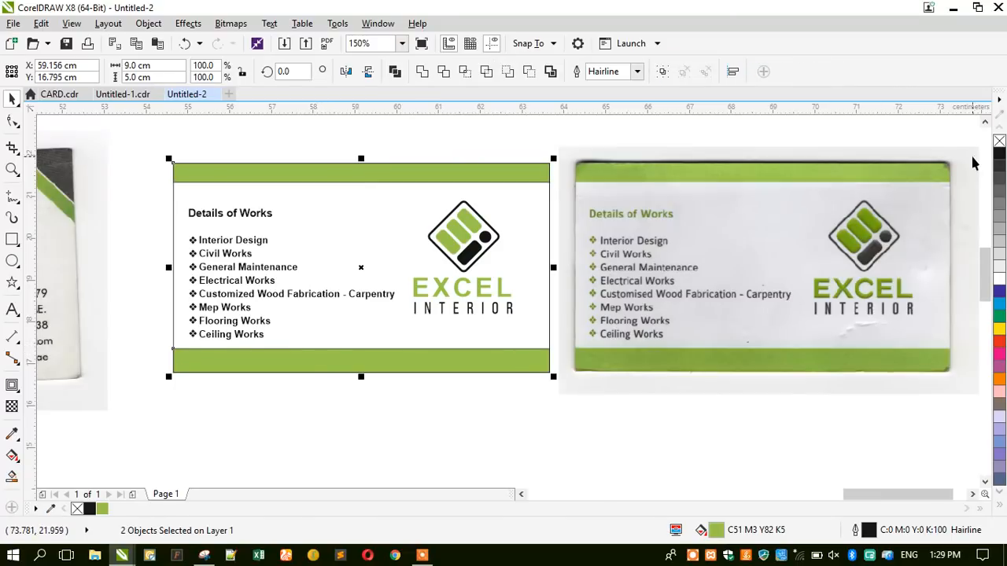
{"action": "right_click", "coordinate": [998, 141]}
{"action": "left_click", "coordinate": [228, 399]}
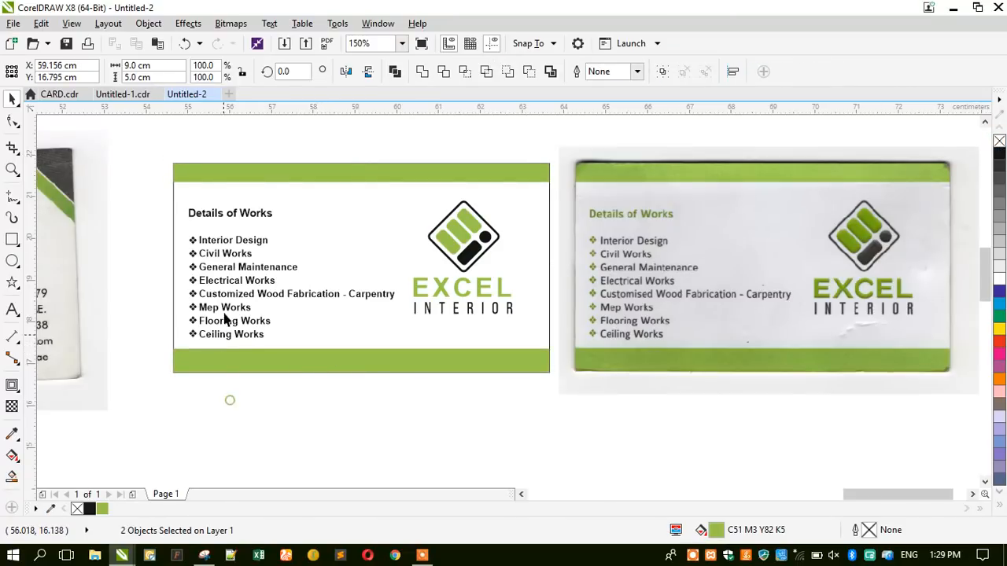
Fill the diamond bullets and the Details of Works heading green.
{"action": "left_click_drag", "start_coordinate": [193, 370], "coordinate": [198, 364]}
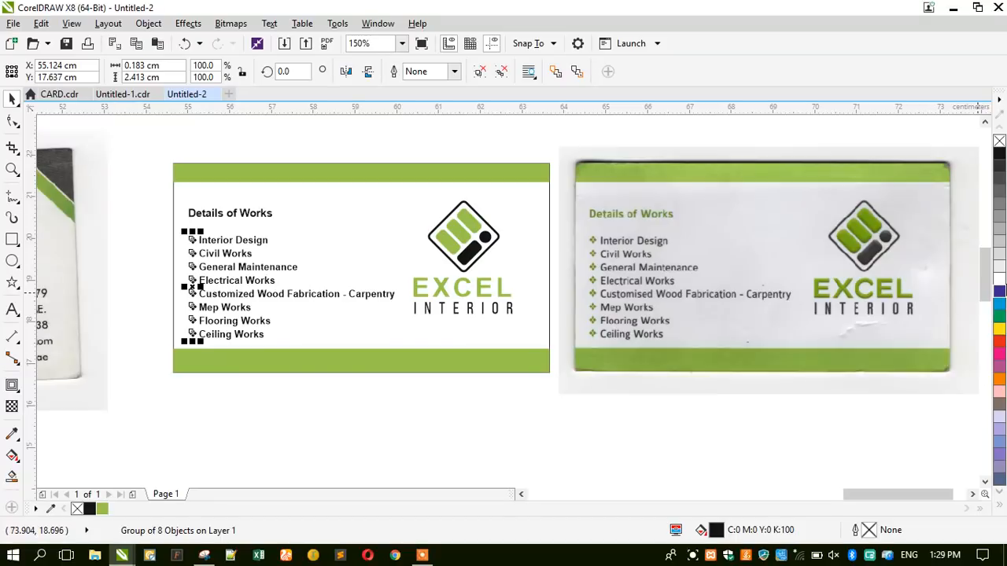
{"action": "left_click", "coordinate": [102, 509]}
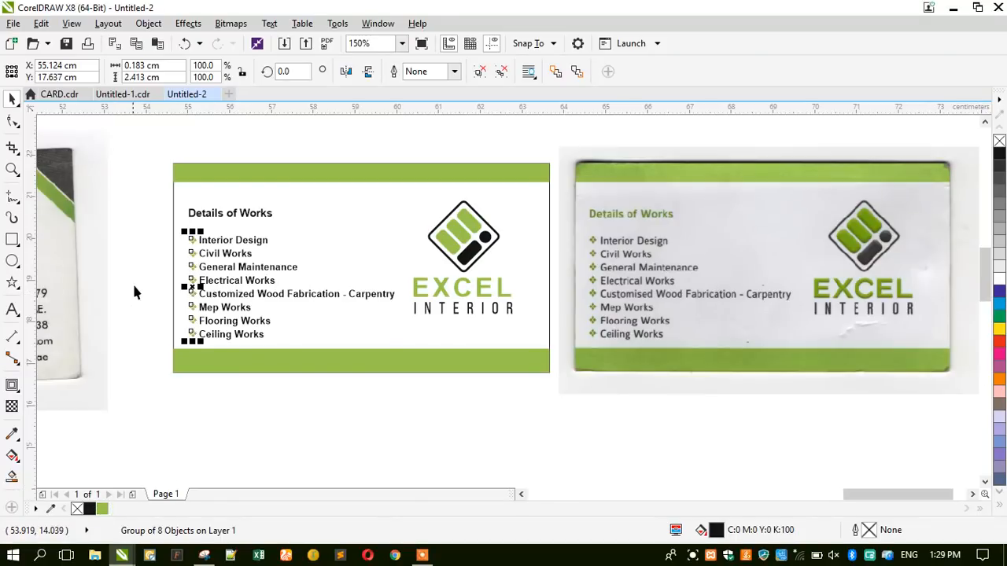
{"action": "left_click", "coordinate": [131, 276]}
{"action": "left_click", "coordinate": [188, 223]}
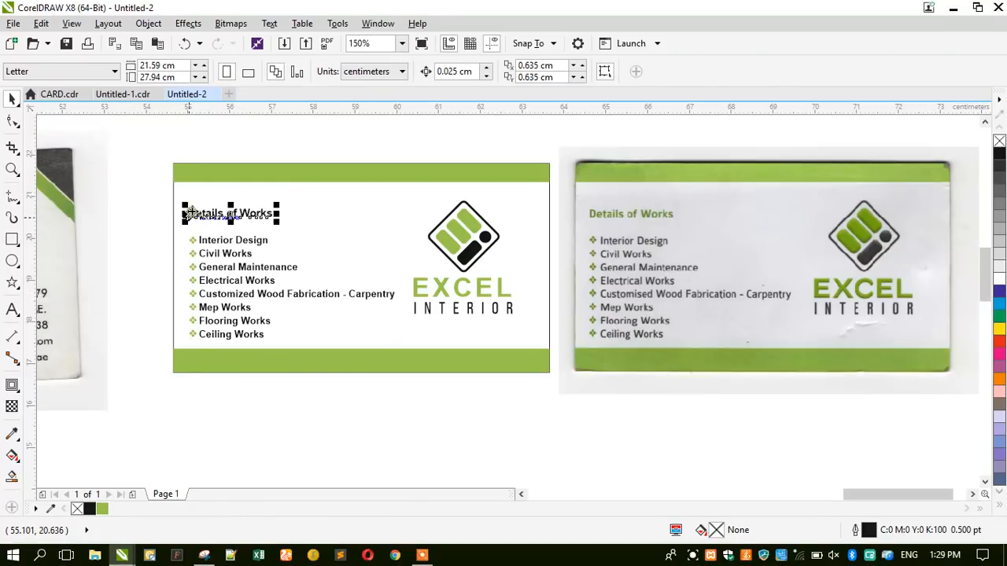
{"action": "left_click", "coordinate": [103, 509]}
{"action": "left_click", "coordinate": [140, 380]}
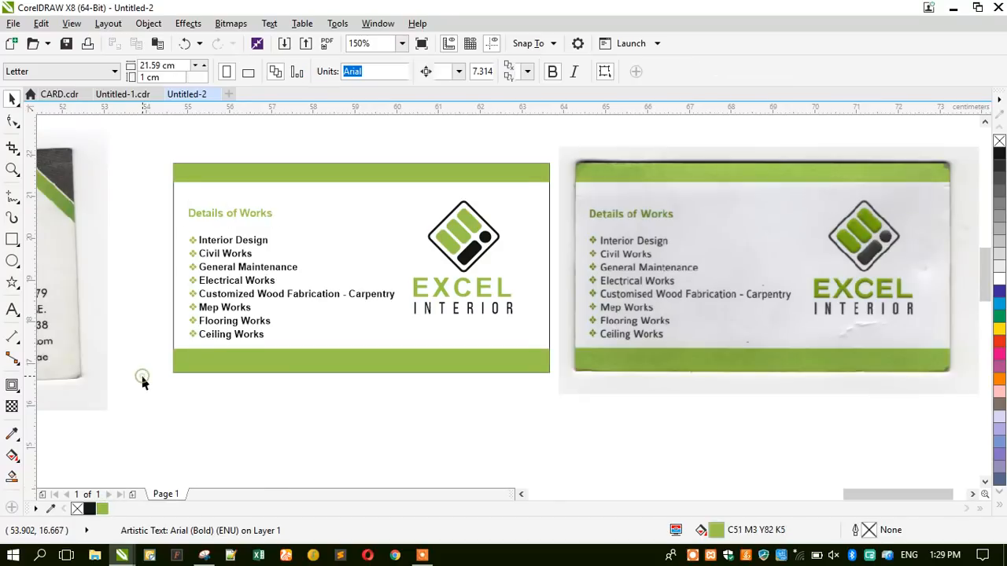
Narrow the works list text from its right and left edges to fit beside the bullets.
{"action": "left_click", "coordinate": [311, 304]}
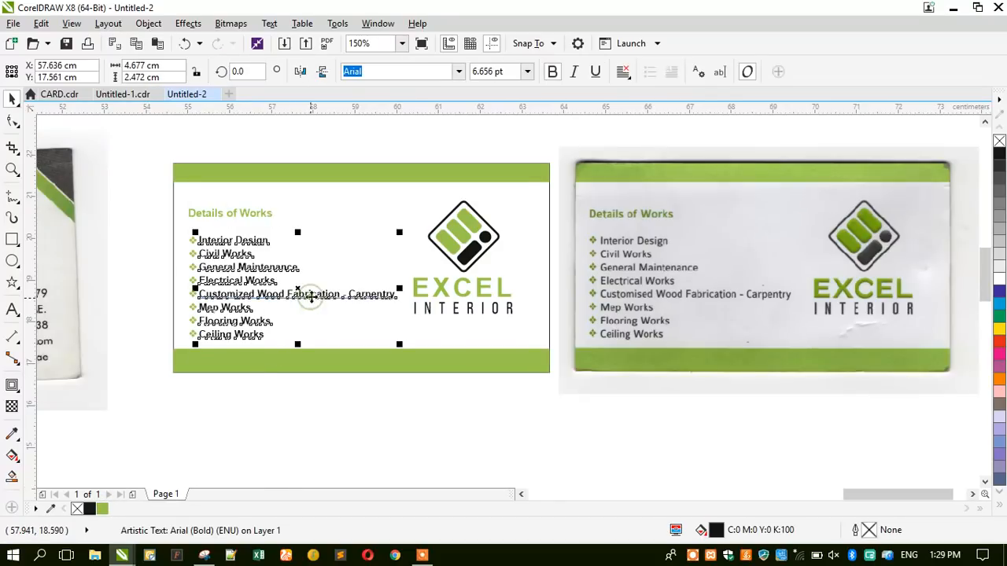
{"action": "scroll", "coordinate": [310, 285], "scroll_direction": "up", "scroll_amount": 2}
{"action": "left_click_drag", "start_coordinate": [482, 300], "coordinate": [468, 300]}
{"action": "scroll", "coordinate": [467, 299], "scroll_direction": "down", "scroll_amount": 2}
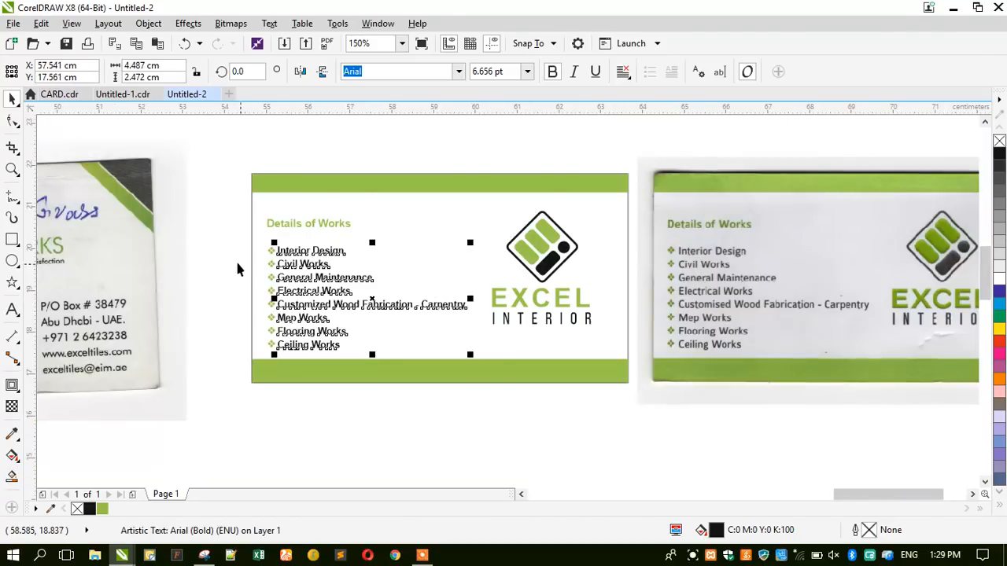
{"action": "left_click", "coordinate": [232, 265]}
{"action": "left_click_drag", "start_coordinate": [254, 328], "coordinate": [282, 355]}
{"action": "scroll", "coordinate": [266, 230], "scroll_direction": "up", "scroll_amount": 2}
{"action": "left_click", "coordinate": [265, 202], "text": "shift"}
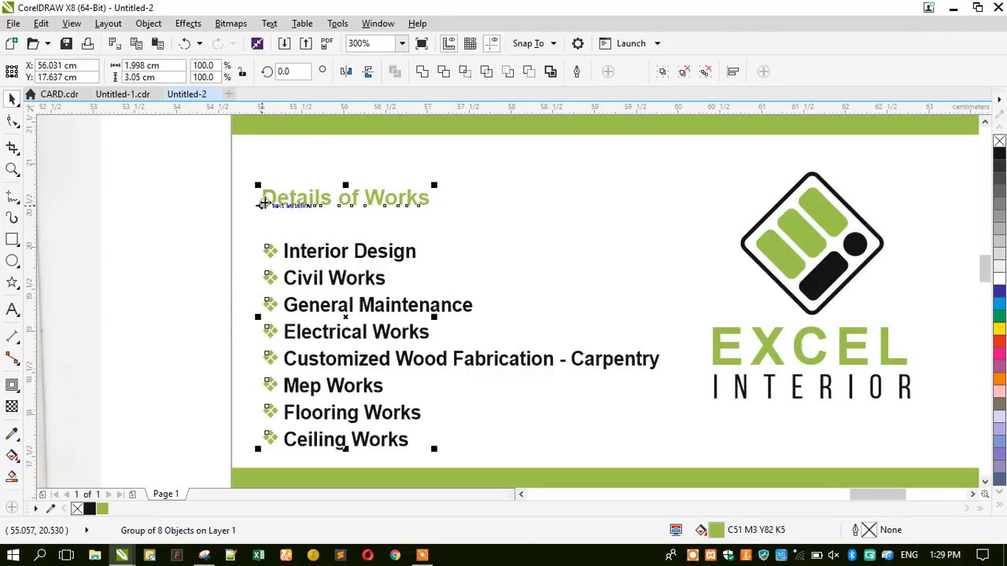
{"action": "left_click", "coordinate": [225, 272]}
{"action": "left_click", "coordinate": [297, 265]}
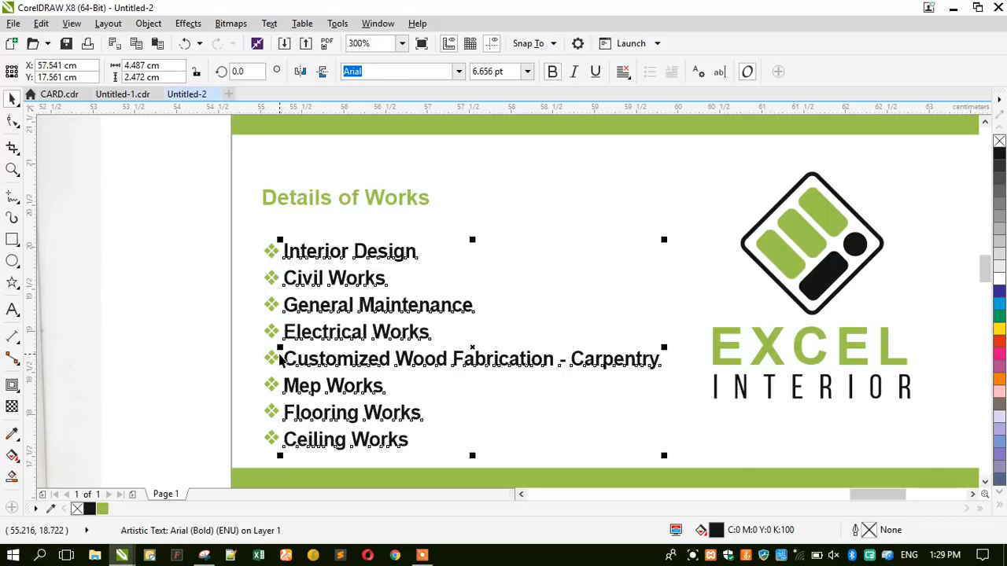
{"action": "left_click_drag", "start_coordinate": [275, 345], "coordinate": [278, 346]}
Nudge the bullet group slightly down to line up with the list lines.
{"action": "left_click_drag", "start_coordinate": [207, 227], "coordinate": [303, 439]}
{"action": "scroll", "coordinate": [264, 449], "scroll_direction": "up", "scroll_amount": 3}
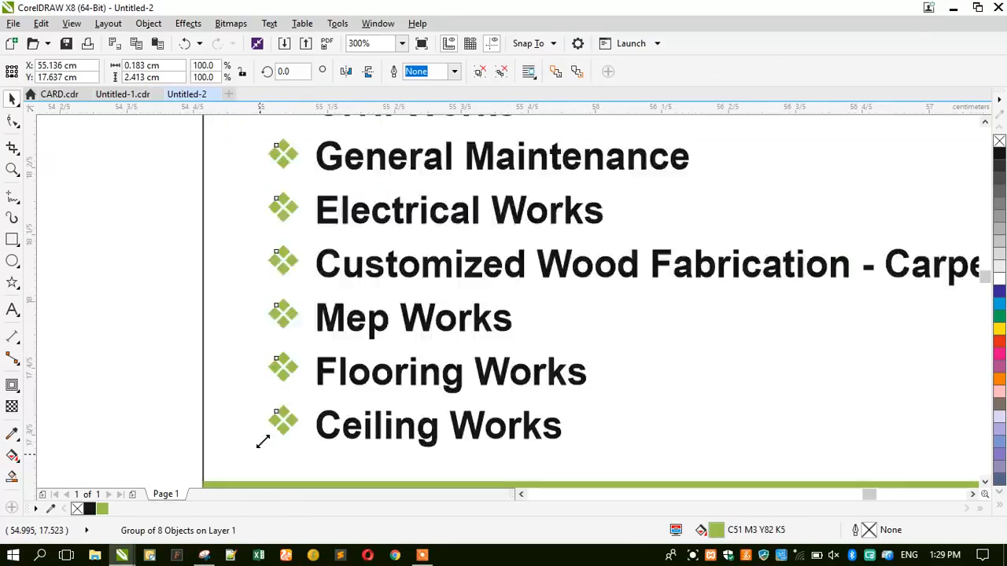
{"action": "scroll", "coordinate": [263, 441], "scroll_direction": "up", "scroll_amount": 1}
{"action": "left_click_drag", "start_coordinate": [307, 354], "coordinate": [307, 363]}
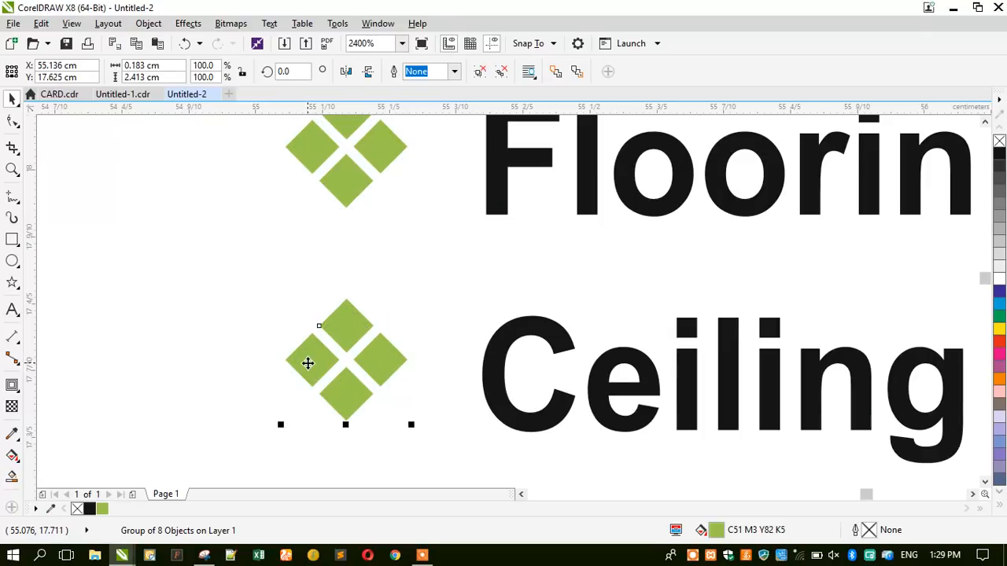
{"action": "scroll", "coordinate": [308, 362], "scroll_direction": "down", "scroll_amount": 5}
{"action": "left_click", "coordinate": [255, 338]}
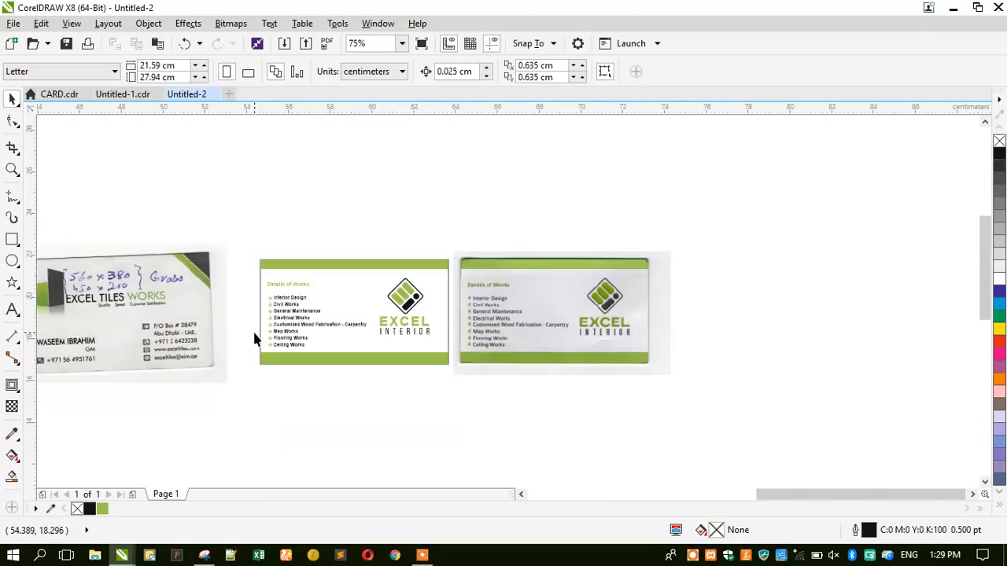
Zoom in on both cards and select the INTERIOR lettering, EXCEL lettering and logo graphic together.
{"action": "scroll", "coordinate": [270, 297], "scroll_direction": "up", "scroll_amount": 1}
{"action": "left_click", "coordinate": [12, 170]}
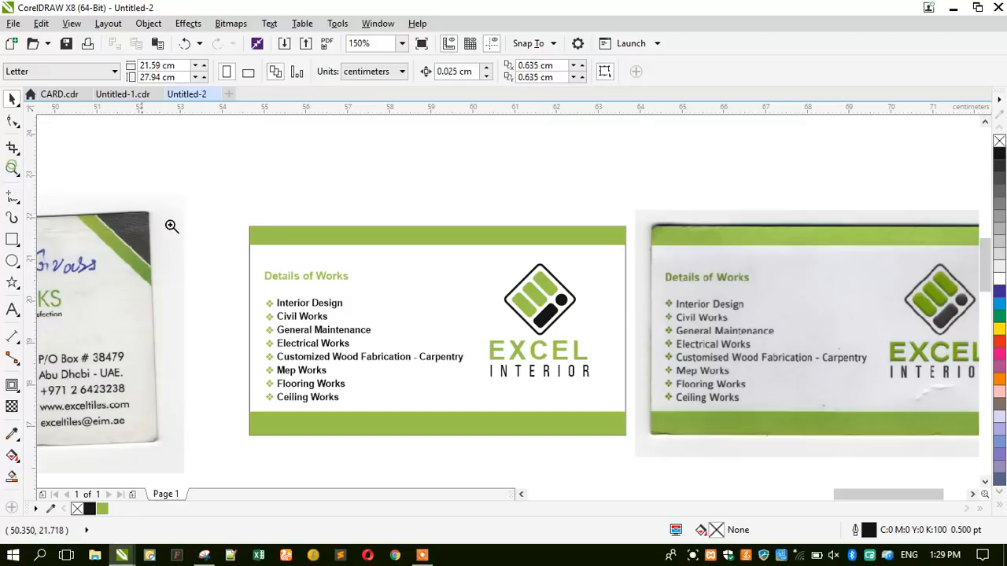
{"action": "scroll", "coordinate": [251, 260], "scroll_direction": "down", "scroll_amount": 1}
{"action": "left_click_drag", "start_coordinate": [350, 249], "coordinate": [786, 375]}
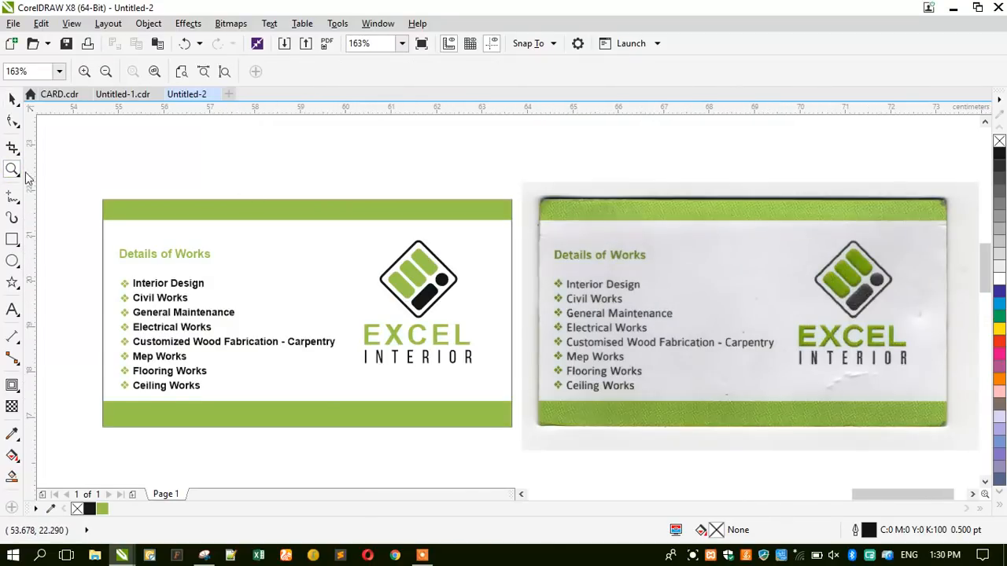
{"action": "left_click", "coordinate": [11, 99]}
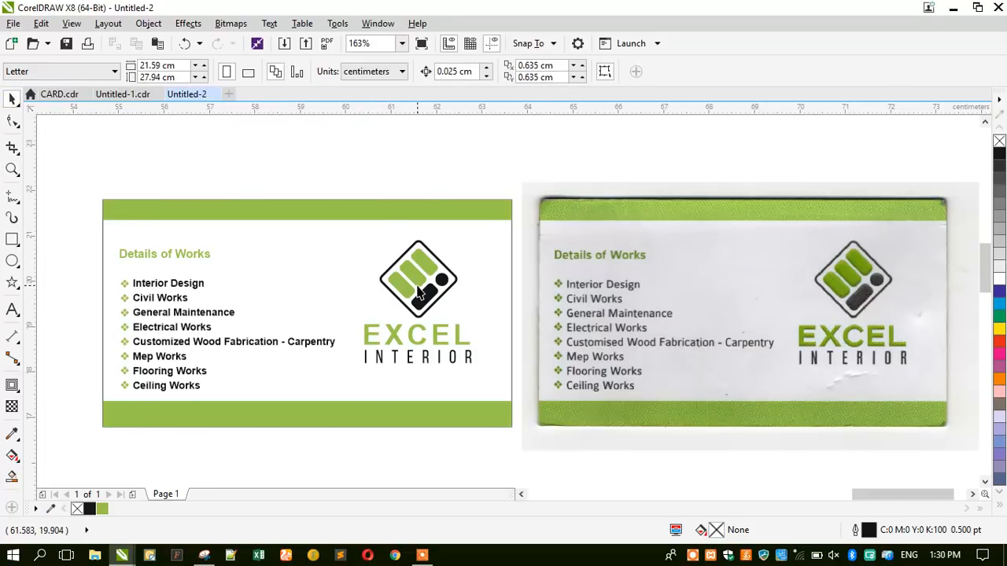
{"action": "scroll", "coordinate": [800, 387], "scroll_direction": "up", "scroll_amount": 5}
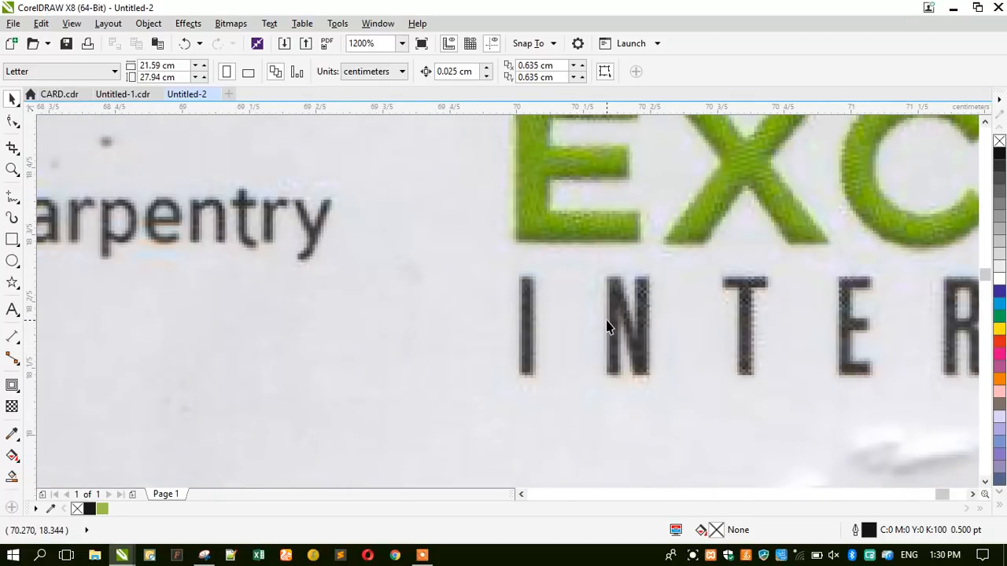
{"action": "scroll", "coordinate": [606, 326], "scroll_direction": "down", "scroll_amount": 2}
{"action": "scroll", "coordinate": [649, 352], "scroll_direction": "down", "scroll_amount": 3}
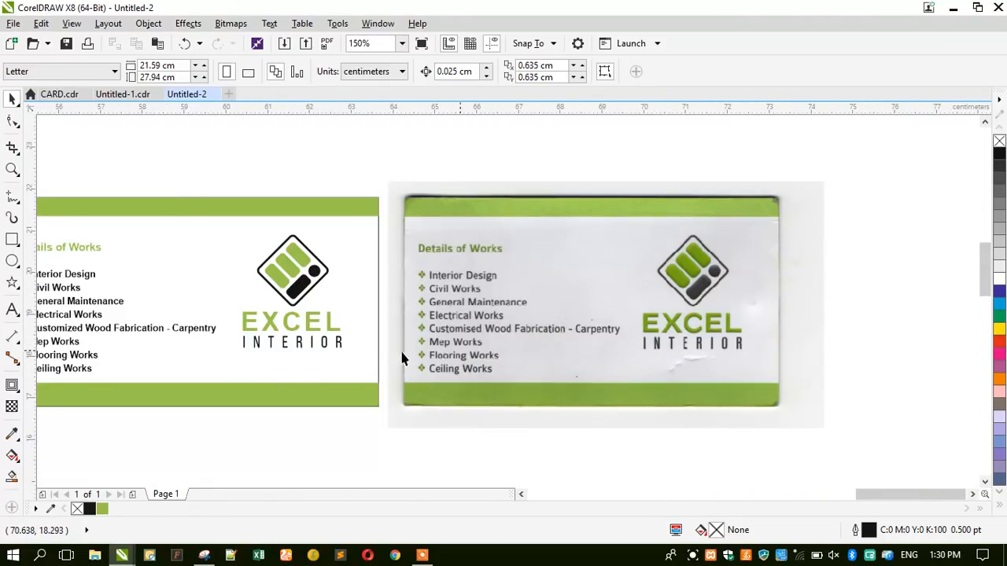
{"action": "scroll", "coordinate": [263, 342], "scroll_direction": "up", "scroll_amount": 3}
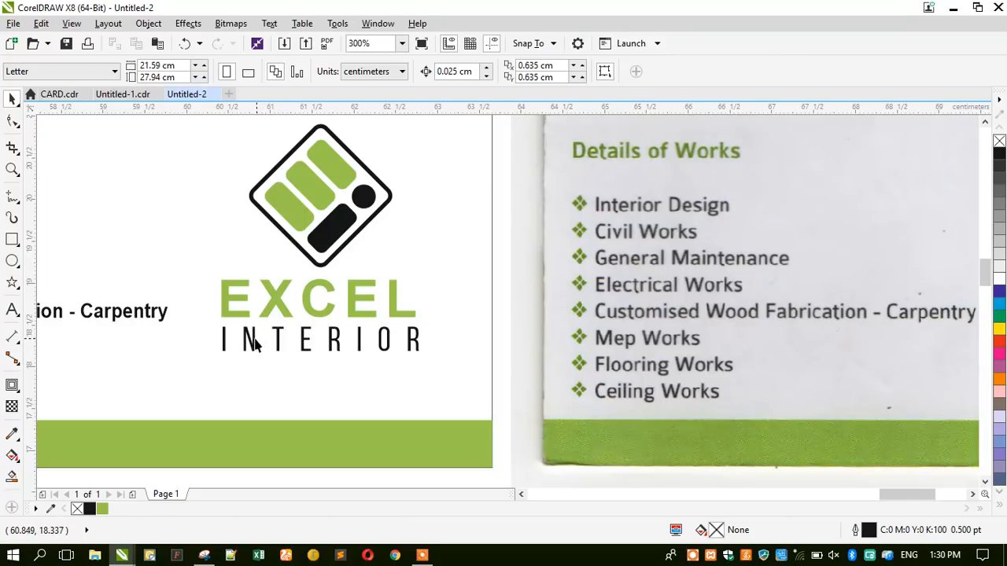
{"action": "left_click", "coordinate": [256, 342]}
{"action": "left_click", "coordinate": [273, 313], "text": "shift"}
{"action": "left_click", "coordinate": [298, 225], "text": "shift"}
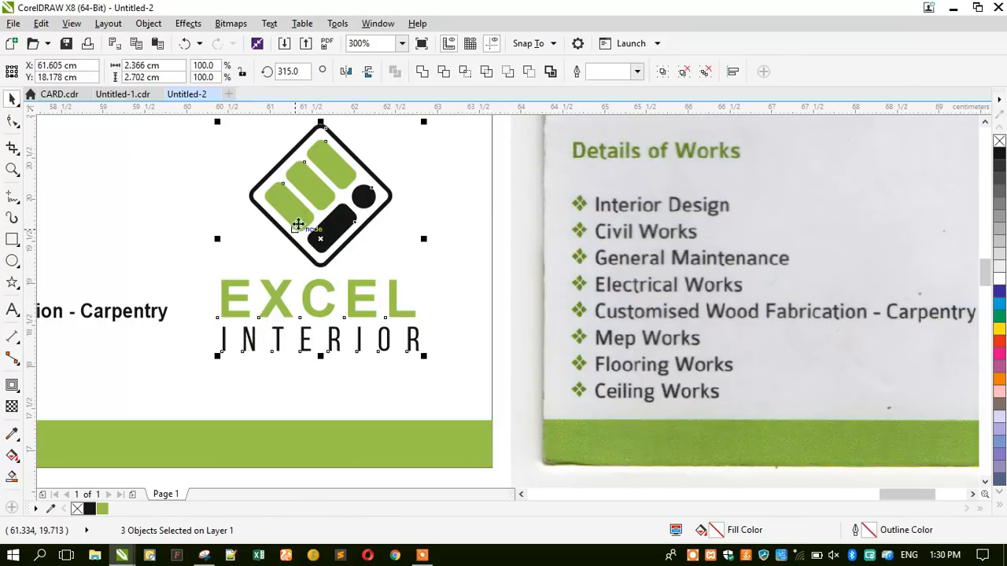
Drop a copy of the logo mark and EXCEL lettering to the card's right, shifting the scan aside.
{"action": "scroll", "coordinate": [344, 291], "scroll_direction": "down", "scroll_amount": 2}
{"action": "left_click_drag", "start_coordinate": [254, 139], "coordinate": [383, 315]}
{"action": "left_click_drag", "start_coordinate": [329, 274], "coordinate": [425, 277]}
{"action": "right_click", "coordinate": [426, 277]}
{"action": "left_click_drag", "start_coordinate": [462, 356], "coordinate": [576, 356]}
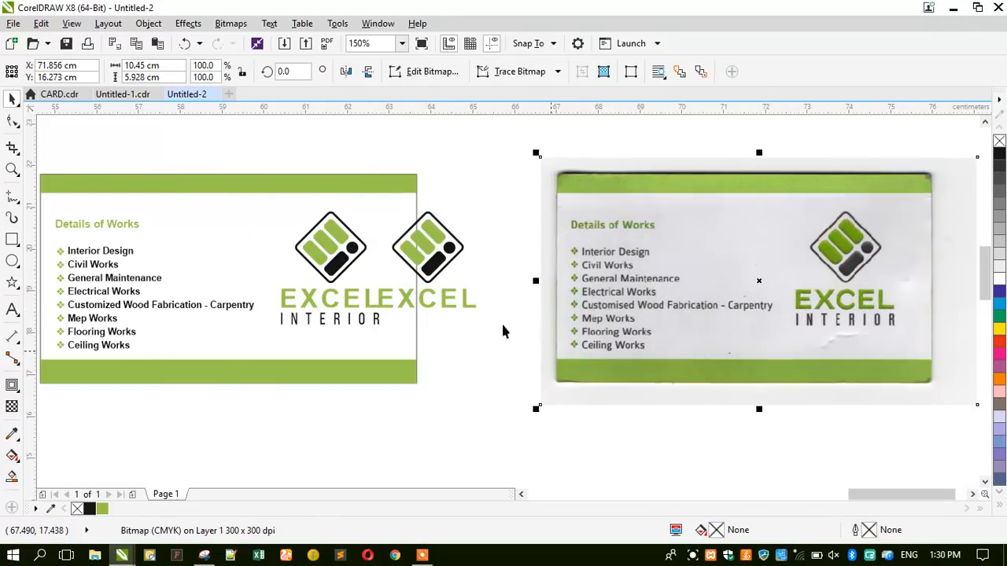
{"action": "left_click_drag", "start_coordinate": [365, 142], "coordinate": [492, 324]}
{"action": "left_click", "coordinate": [451, 275], "text": "shift"}
{"action": "left_click_drag", "start_coordinate": [451, 275], "coordinate": [505, 275]}
{"action": "left_click", "coordinate": [488, 364]}
Draw a rectangle around the duplicated logo and EXCEL lettering.
{"action": "left_click", "coordinate": [11, 239]}
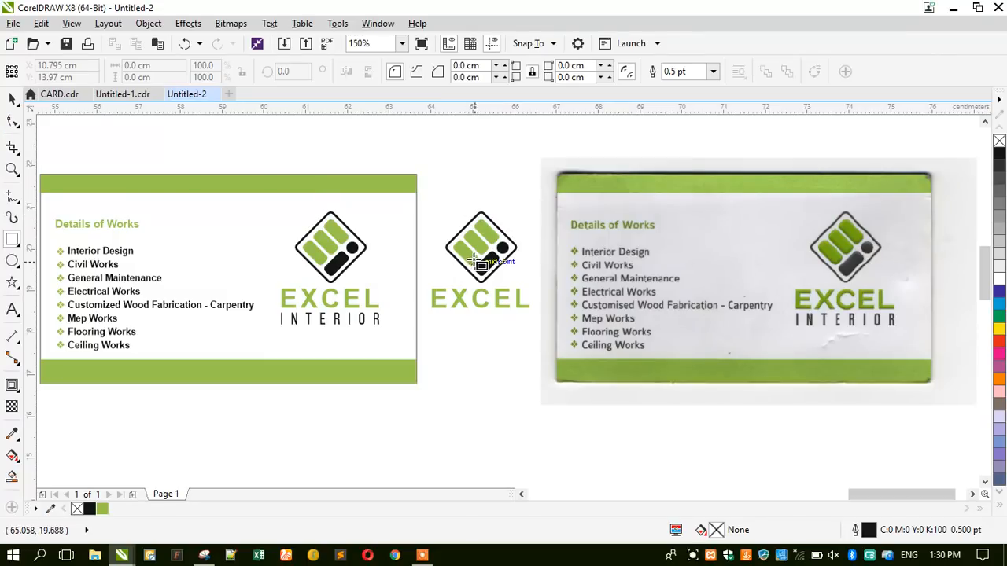
{"action": "scroll", "coordinate": [477, 254], "scroll_direction": "up", "scroll_amount": 2}
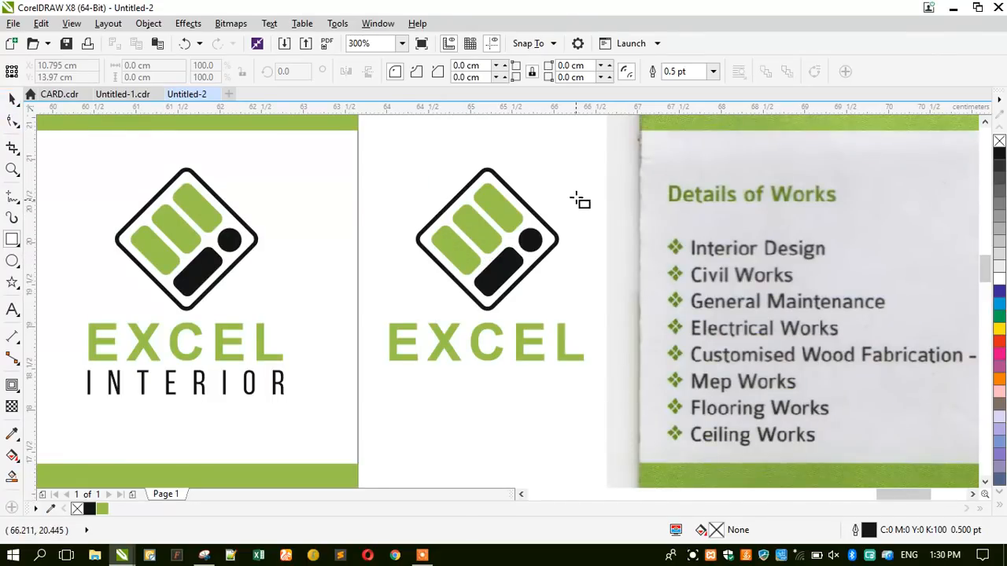
{"action": "left_click_drag", "start_coordinate": [595, 153], "coordinate": [371, 372]}
{"action": "left_click", "coordinate": [12, 98]}
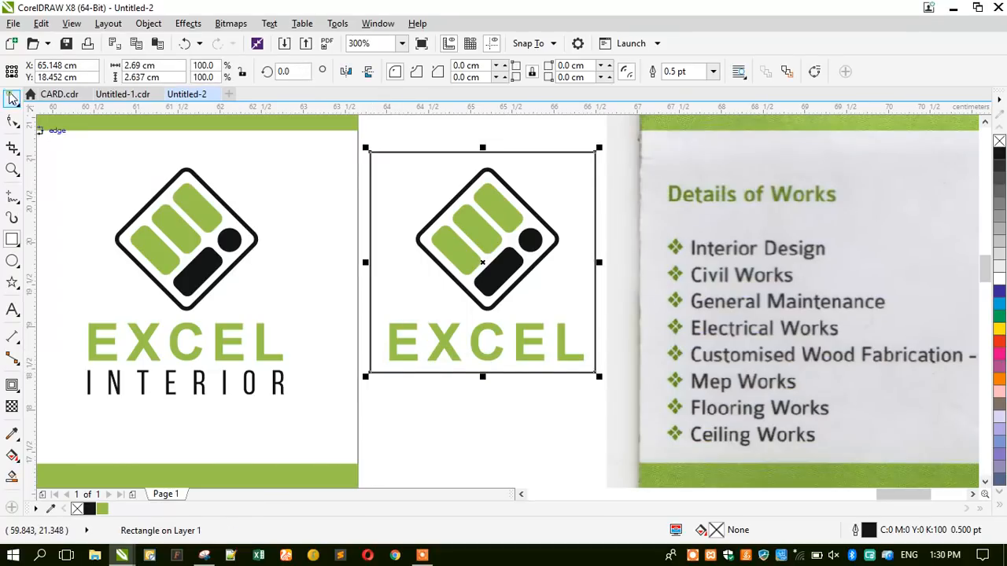
Centre the rectangle and logo copy on each other horizontally and vertically.
{"action": "left_click", "coordinate": [394, 157]}
{"action": "left_click_drag", "start_coordinate": [374, 134], "coordinate": [607, 407]}
{"action": "key", "text": "ctrl+g"}
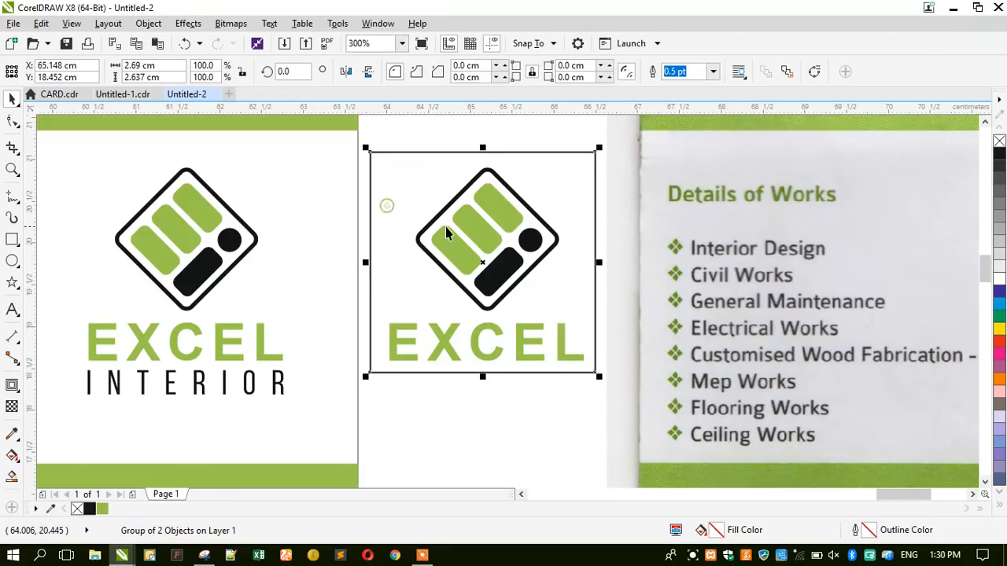
{"action": "left_click", "coordinate": [449, 227], "text": "shift"}
{"action": "key", "text": "c"}
{"action": "key", "text": "e"}
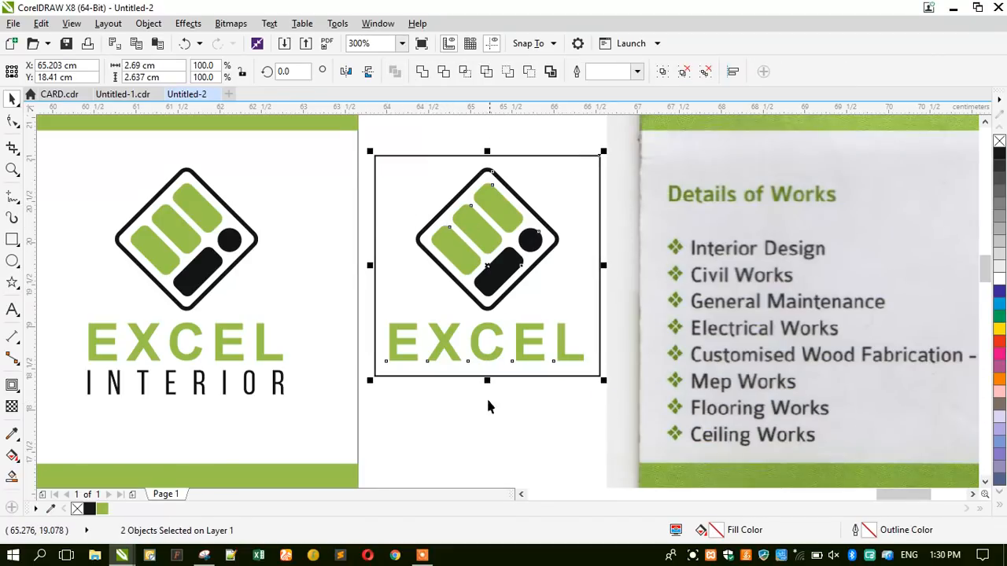
{"action": "left_click", "coordinate": [473, 440]}
Give the rectangle a white fill and white outline, send it behind the logo, and select both.
{"action": "left_click", "coordinate": [571, 276]}
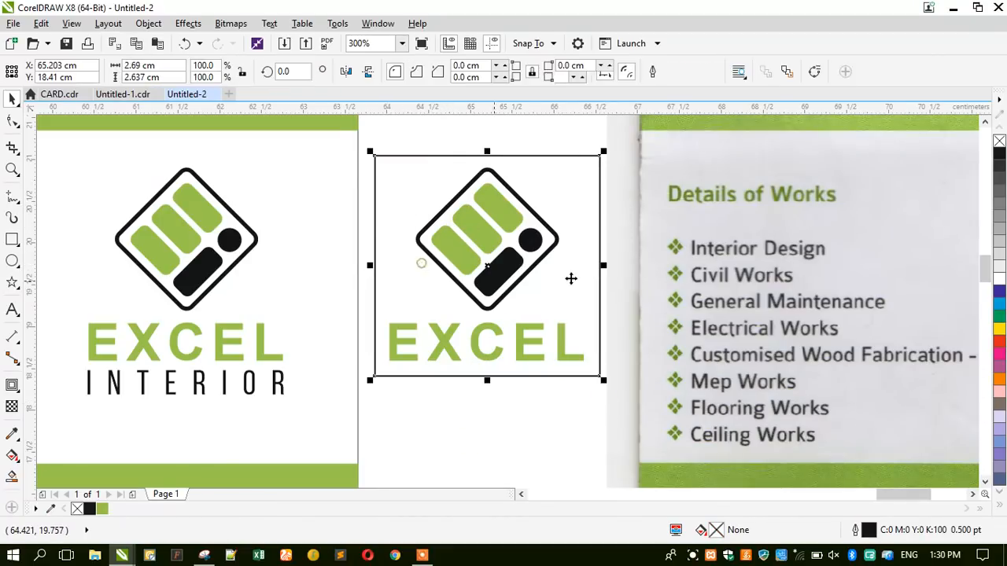
{"action": "right_click", "coordinate": [998, 144]}
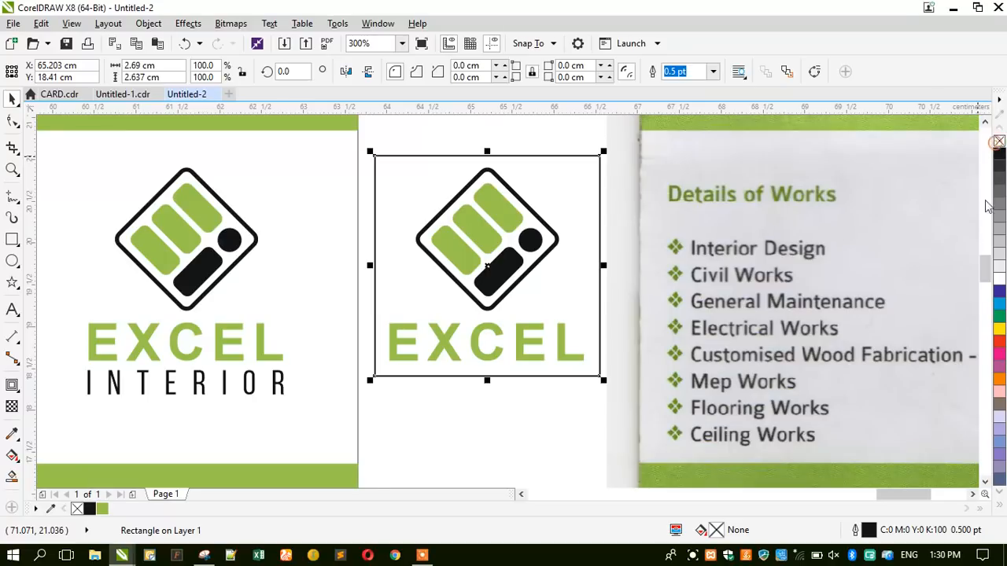
{"action": "left_click", "coordinate": [999, 281]}
{"action": "right_click", "coordinate": [999, 282]}
{"action": "key", "text": "shift+Page_Down"}
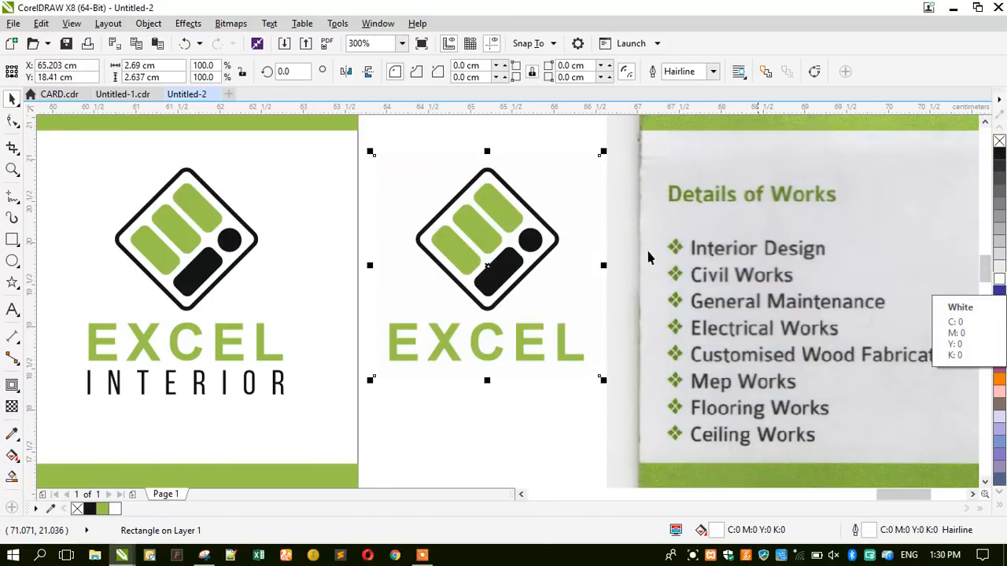
{"action": "left_click_drag", "start_coordinate": [363, 137], "coordinate": [639, 429]}
{"action": "left_click", "coordinate": [230, 24]}
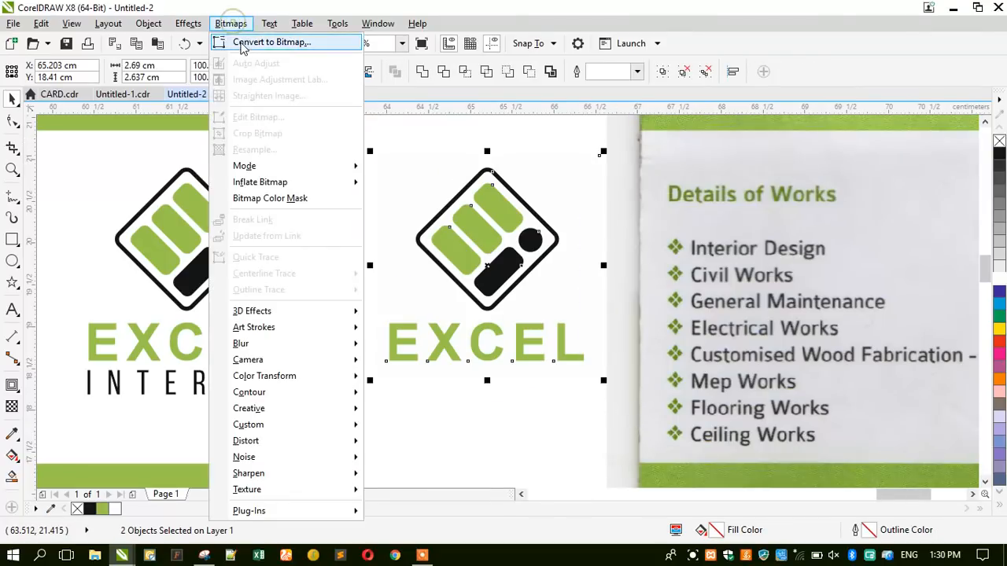
Convert the logo copy and its white backdrop to a bitmap at 500 dpi resolution.
{"action": "left_click", "coordinate": [272, 39]}
{"action": "left_click", "coordinate": [461, 204]}
{"action": "left_click_drag", "start_coordinate": [457, 204], "coordinate": [451, 204]}
{"action": "type", "text": "500"}
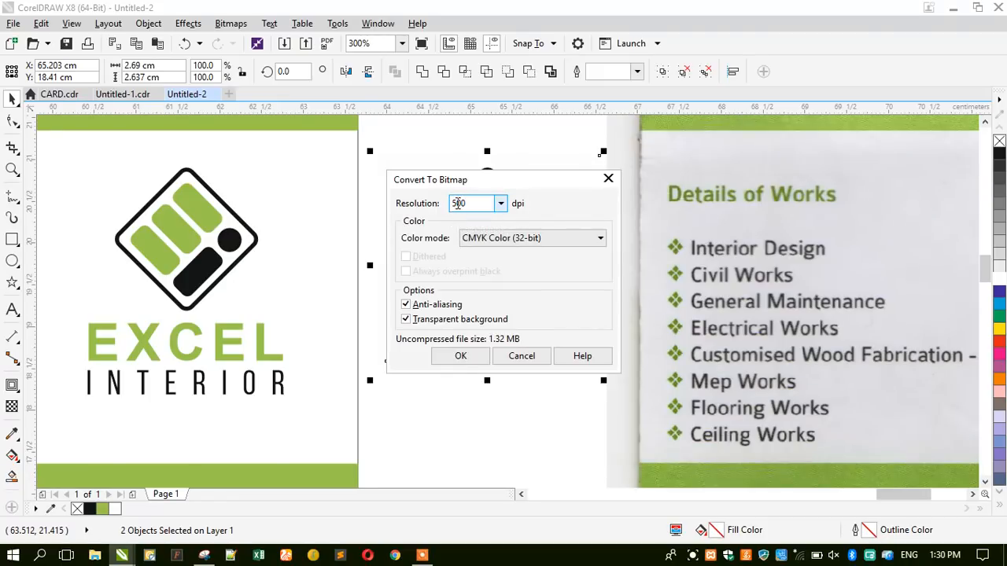
{"action": "key", "text": "Return"}
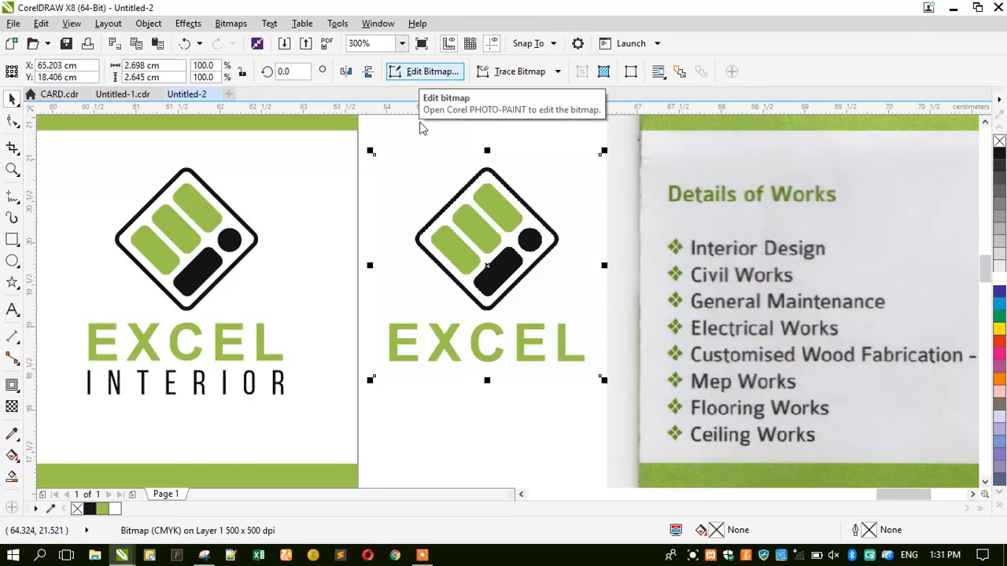
{"action": "scroll", "coordinate": [563, 203], "scroll_direction": "down", "scroll_amount": 2}
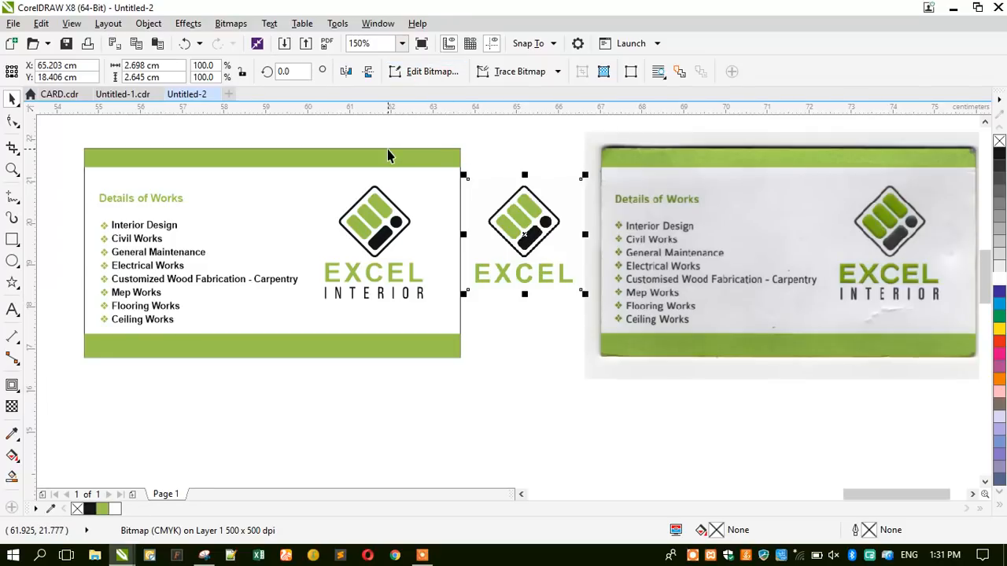
{"action": "scroll", "coordinate": [569, 211], "scroll_direction": "down", "scroll_amount": 2}
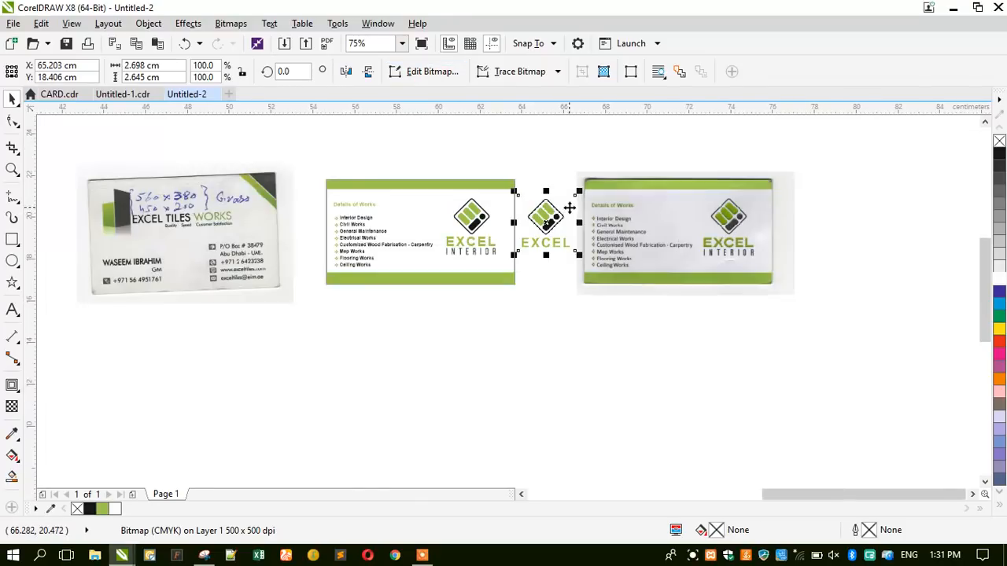
{"action": "scroll", "coordinate": [414, 209], "scroll_direction": "up", "scroll_amount": 2}
{"action": "scroll", "coordinate": [415, 209], "scroll_direction": "down", "scroll_amount": 2}
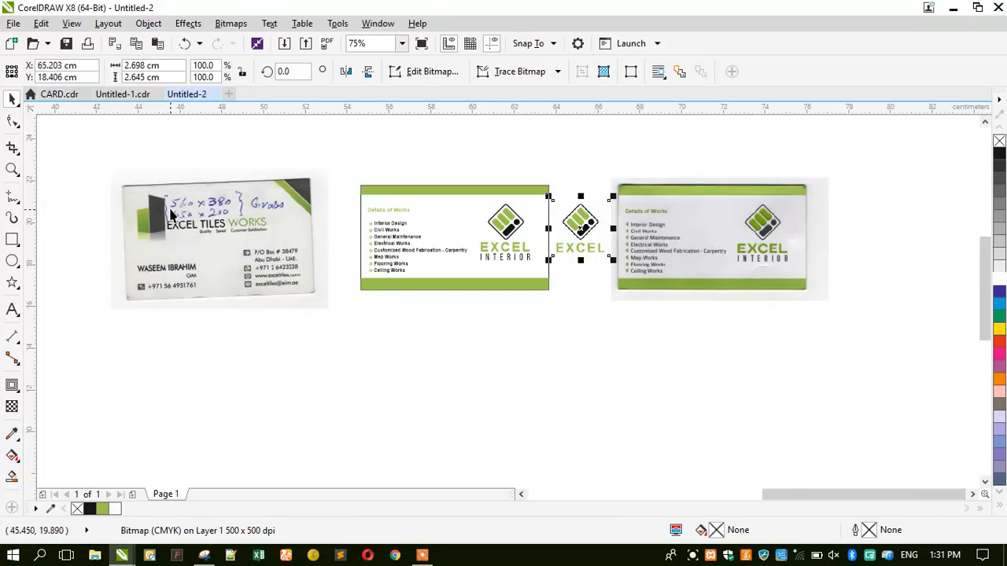
{"action": "scroll", "coordinate": [170, 215], "scroll_direction": "up", "scroll_amount": 2}
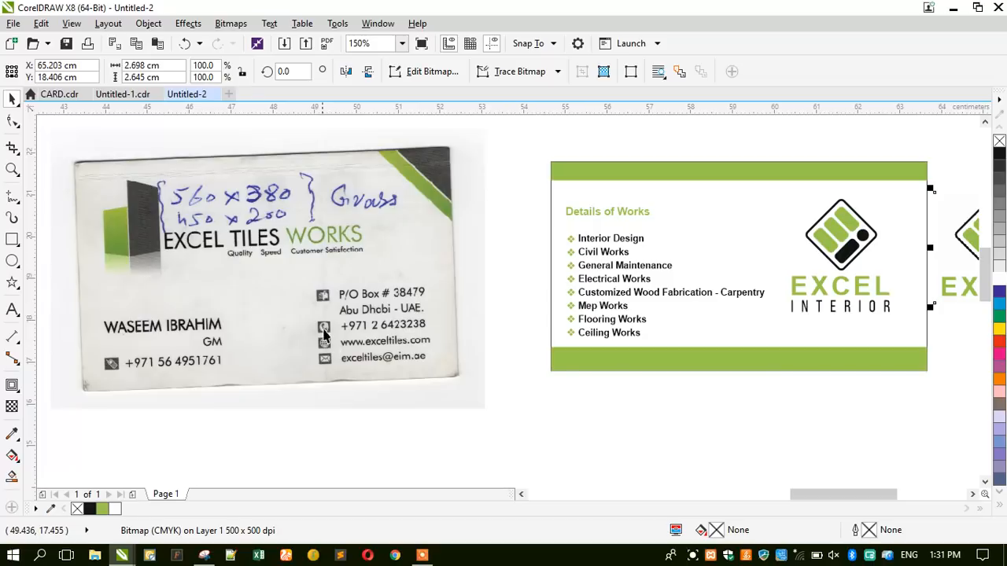
{"action": "left_click", "coordinate": [234, 143]}
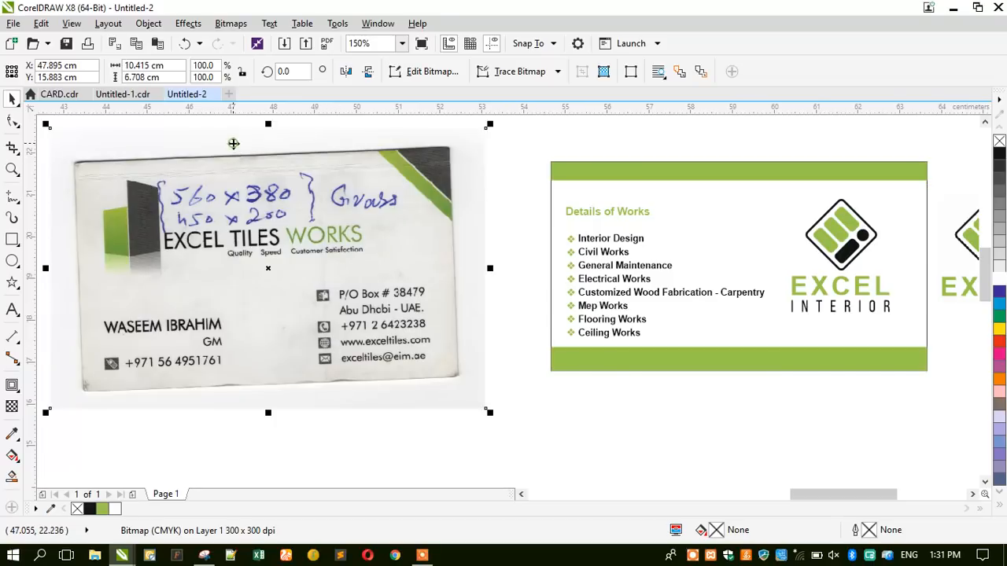
{"action": "left_click", "coordinate": [530, 150]}
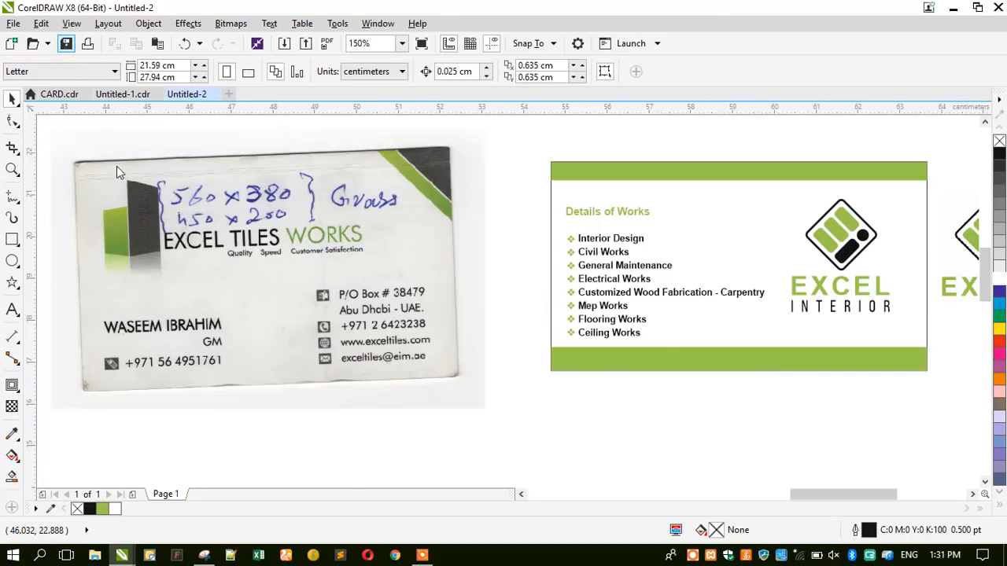
Save the drawing to the Desktop with the file name 'Business Cards'.
{"action": "key", "text": "ctrl+s"}
{"action": "mouse_move", "coordinate": [645, 74]}
{"action": "left_mouse_down"}
{"action": "mouse_move", "coordinate": [370, 118]}
{"action": "mouse_move", "coordinate": [188, 97]}
{"action": "mouse_move", "coordinate": [165, 122]}
{"action": "left_mouse_up"}
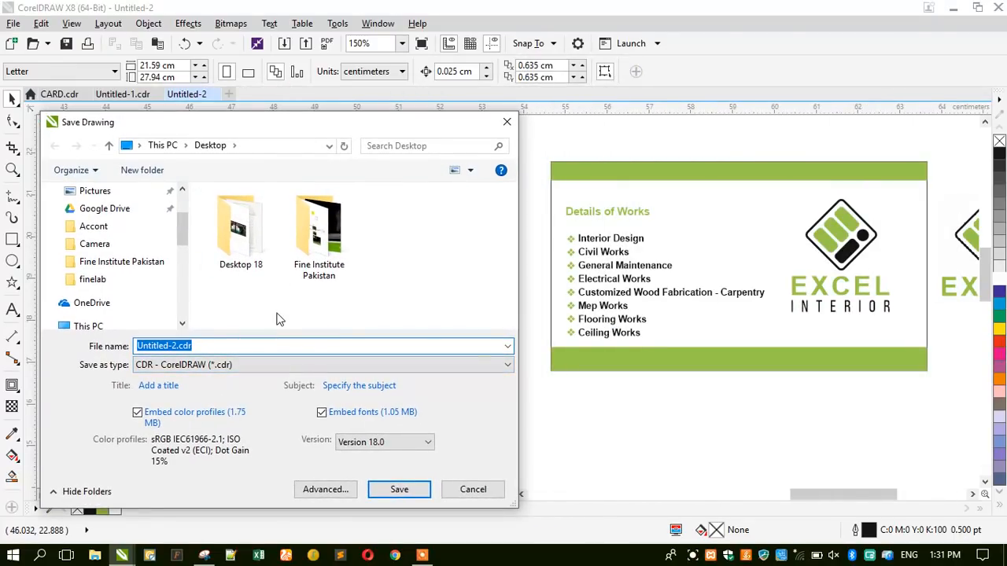
{"action": "type", "text": "bU"}
{"action": "key", "text": "BackSpace"}
{"action": "key", "text": "BackSpace"}
{"action": "key", "text": "Caps_Lock"}
{"action": "type", "text": "Bu"}
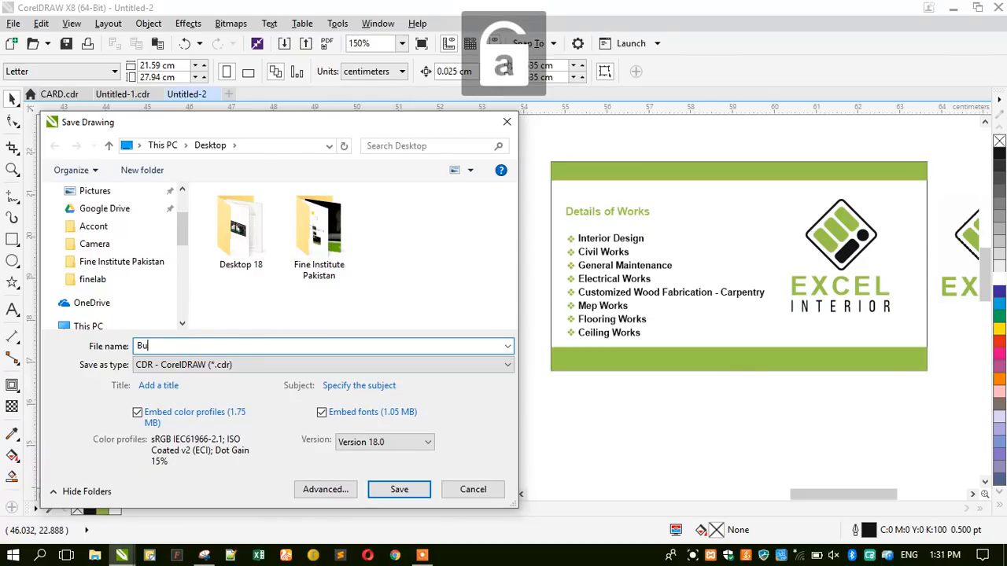
{"action": "type", "text": "siness Cards"}
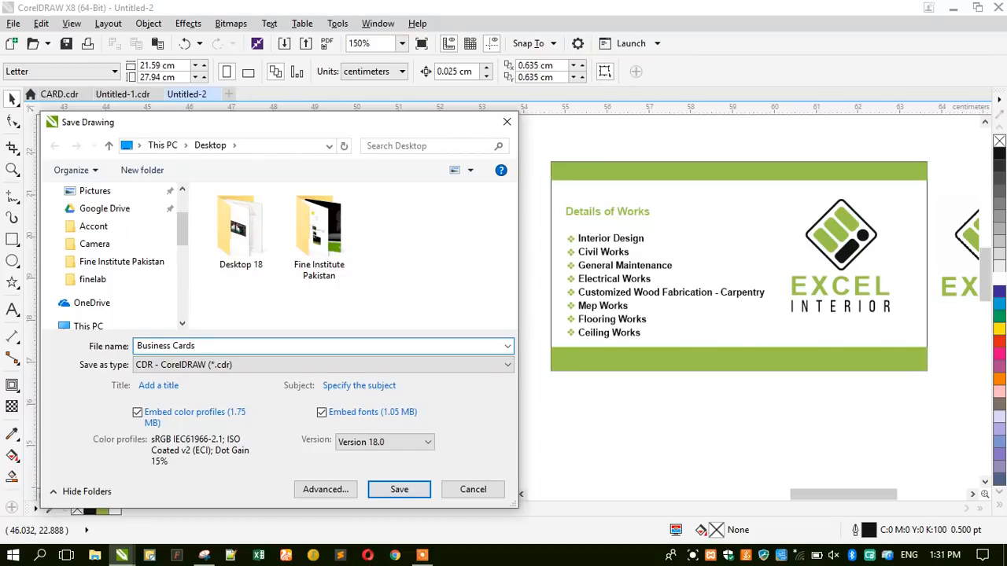
{"action": "key", "text": "Return"}
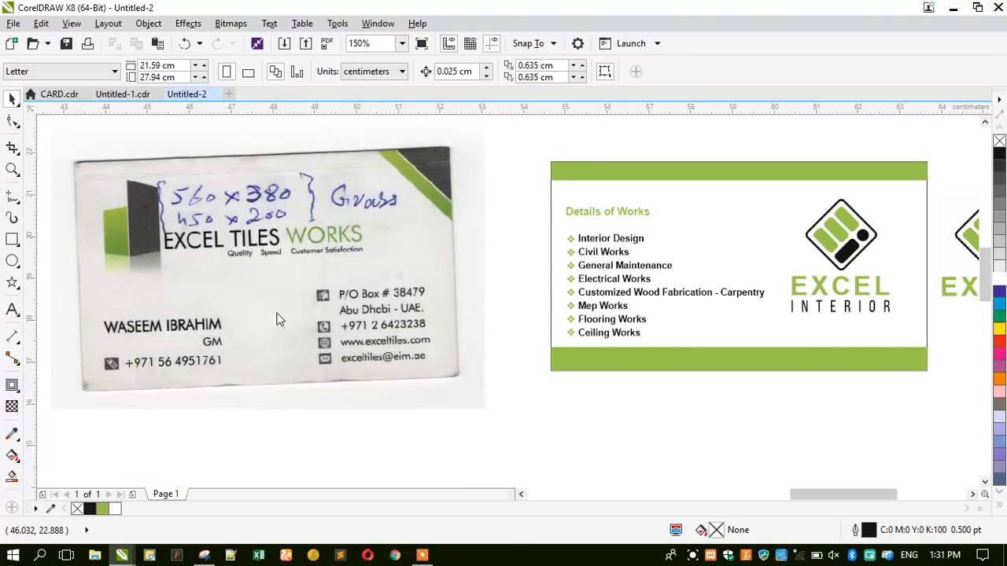
{"action": "scroll", "coordinate": [452, 239], "scroll_direction": "down", "scroll_amount": 2}
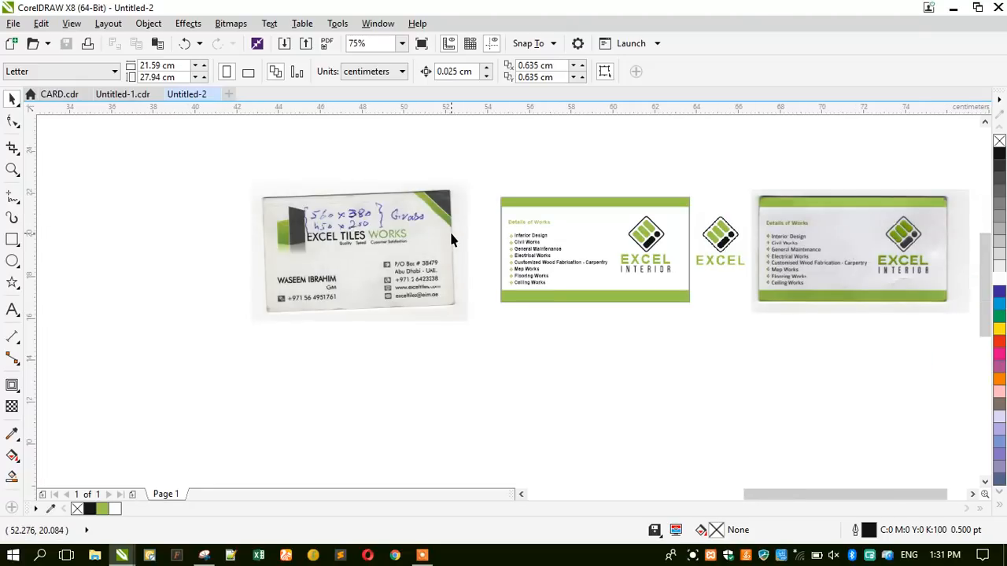
Open the EXCEL logo bitmap with Edit Bitmap, then show the desktop.
{"action": "left_click", "coordinate": [713, 241]}
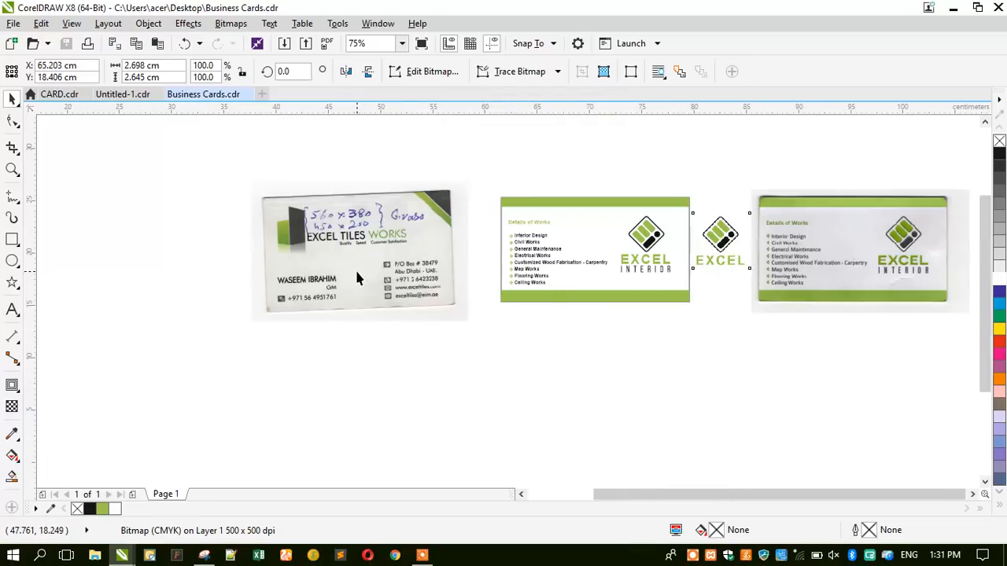
{"action": "scroll", "coordinate": [355, 269], "scroll_direction": "down", "scroll_amount": 1}
{"action": "scroll", "coordinate": [535, 245], "scroll_direction": "up", "scroll_amount": 2}
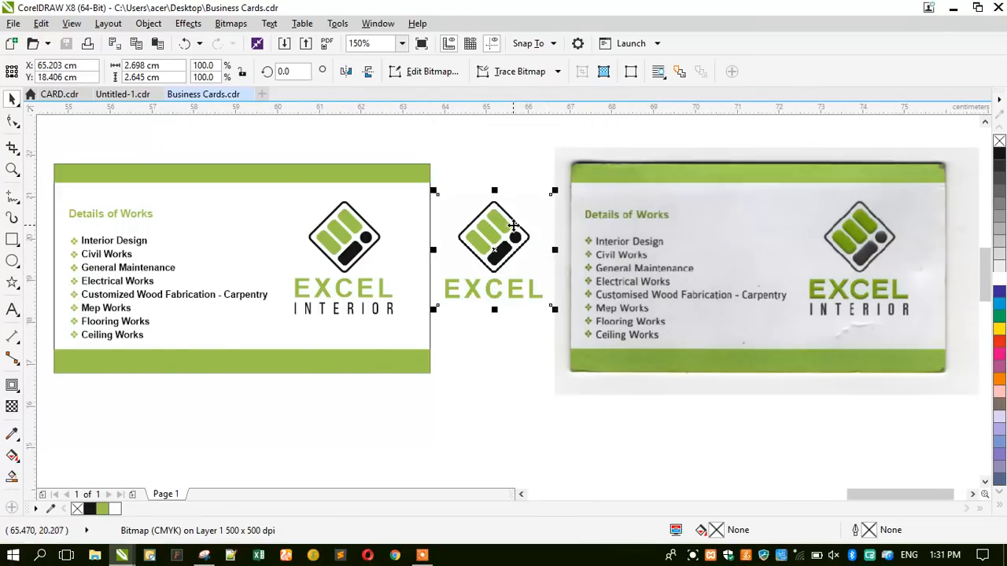
{"action": "scroll", "coordinate": [535, 244], "scroll_direction": "up", "scroll_amount": 2}
{"action": "left_click", "coordinate": [402, 72]}
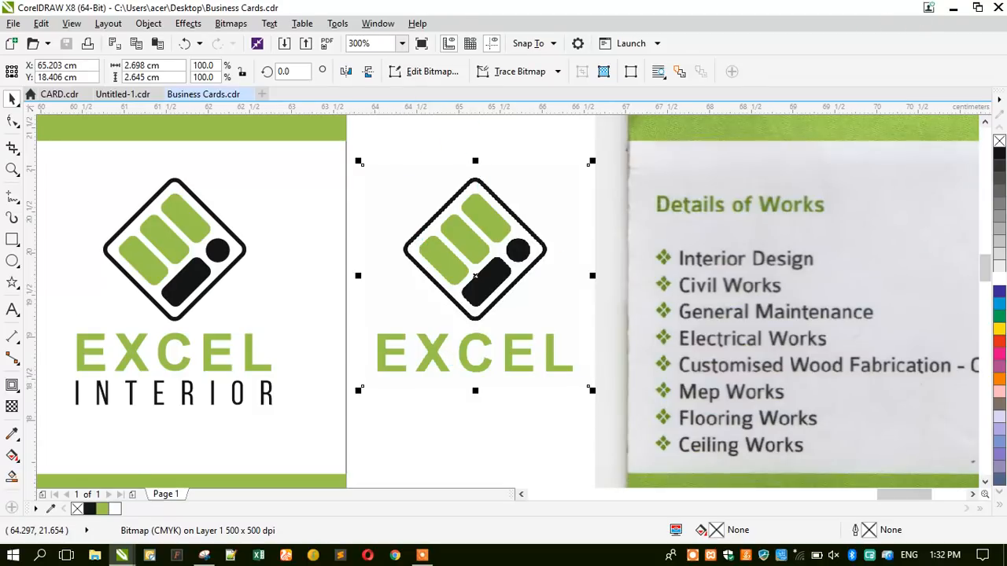
{"action": "left_click", "coordinate": [1004, 556]}
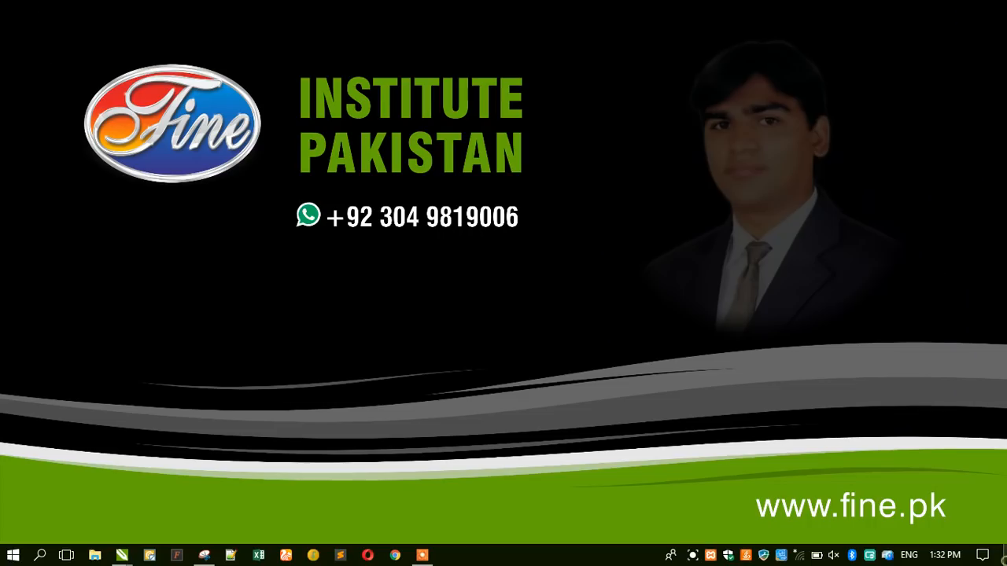
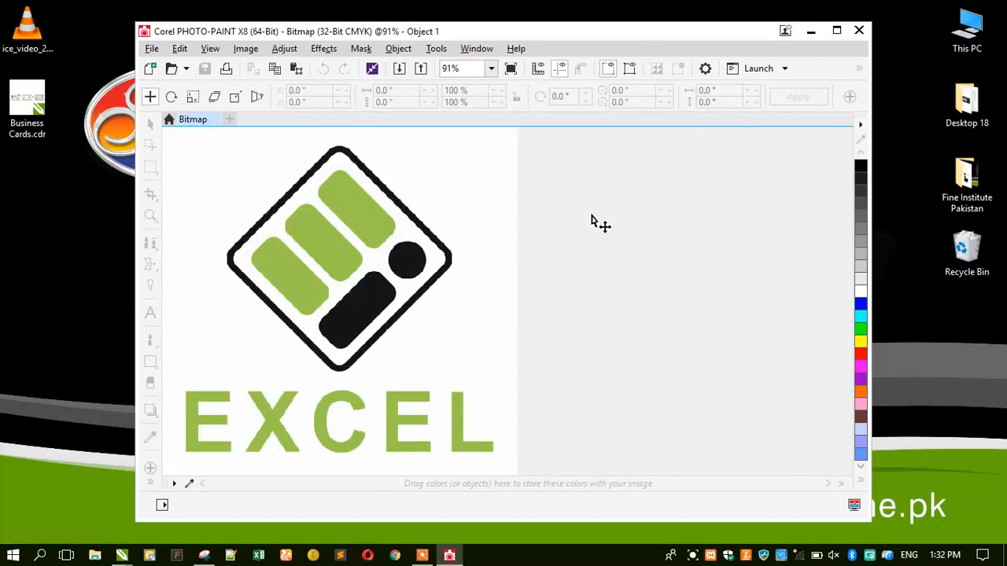
Preview the Plastic texture on the maximized EXCEL logo, cancel it, and close PHOTO-PAINT.
{"action": "left_click", "coordinate": [837, 31]}
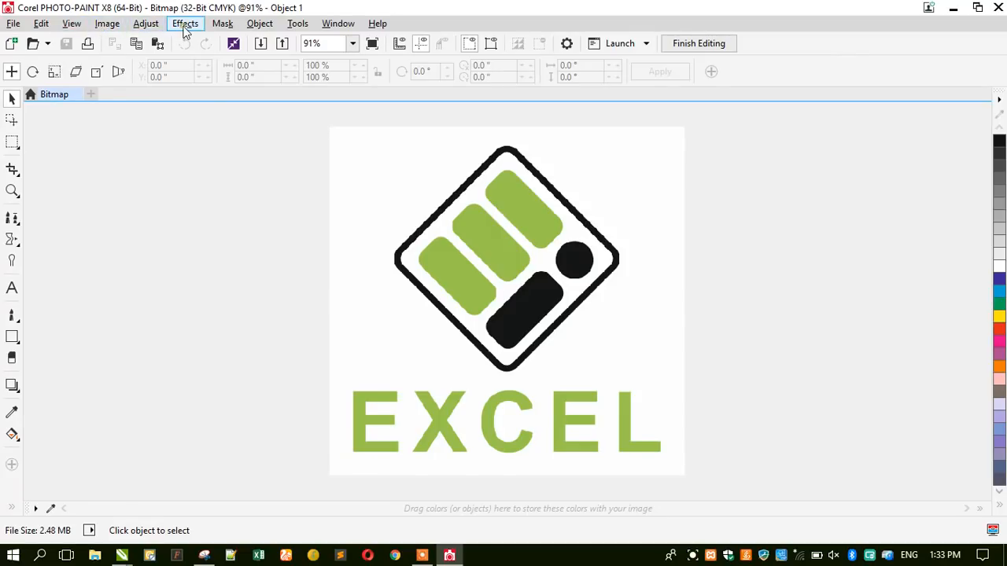
{"action": "mouse_move", "coordinate": [231, 242]}
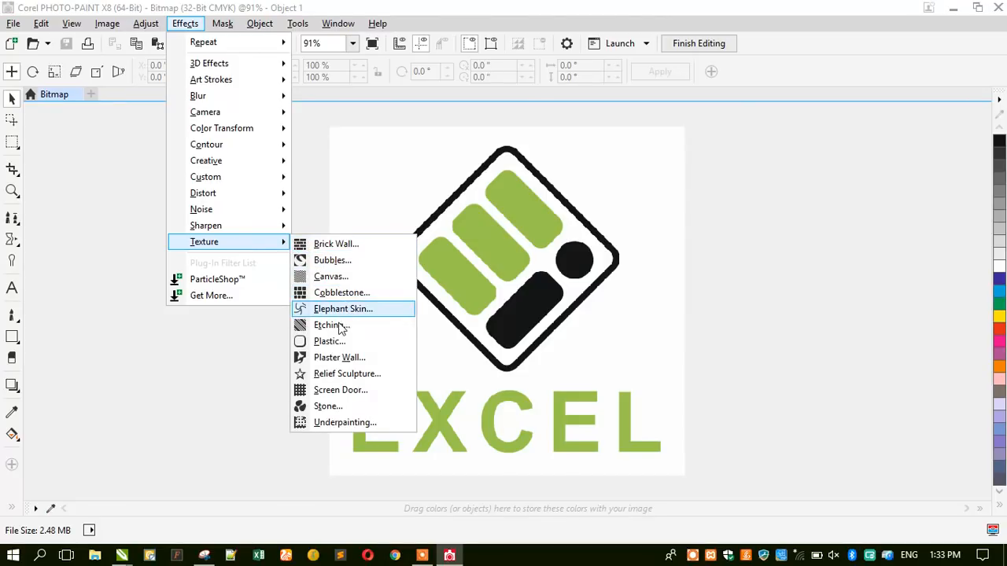
{"action": "left_click", "coordinate": [339, 344]}
{"action": "left_click_drag", "start_coordinate": [389, 196], "coordinate": [642, 161]}
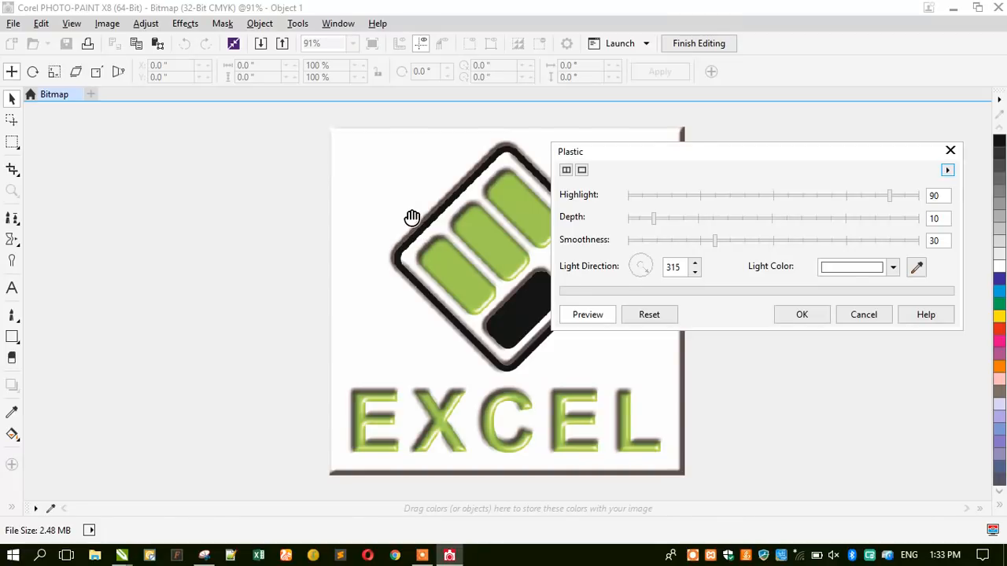
{"action": "left_click", "coordinate": [863, 316]}
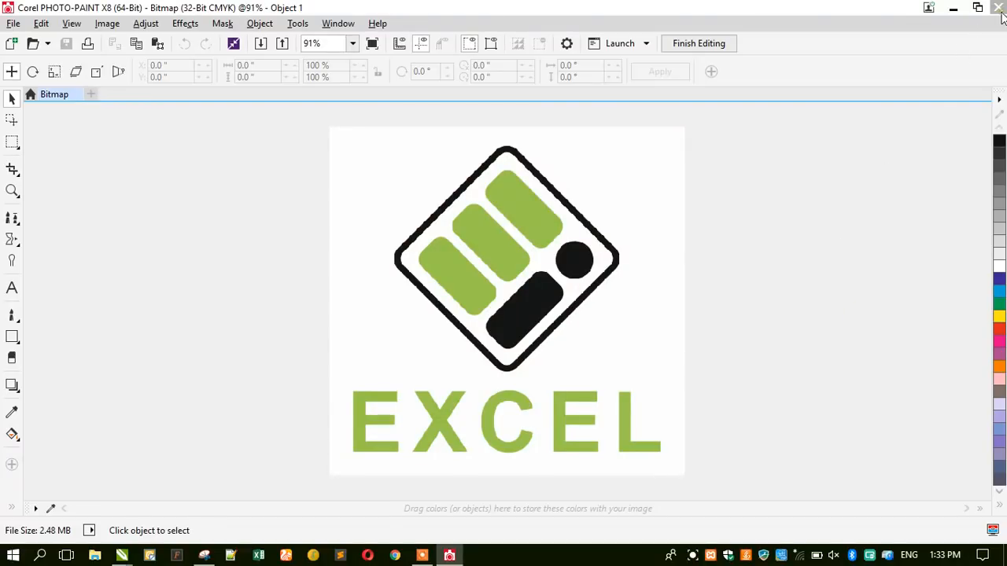
{"action": "left_click", "coordinate": [1000, 11]}
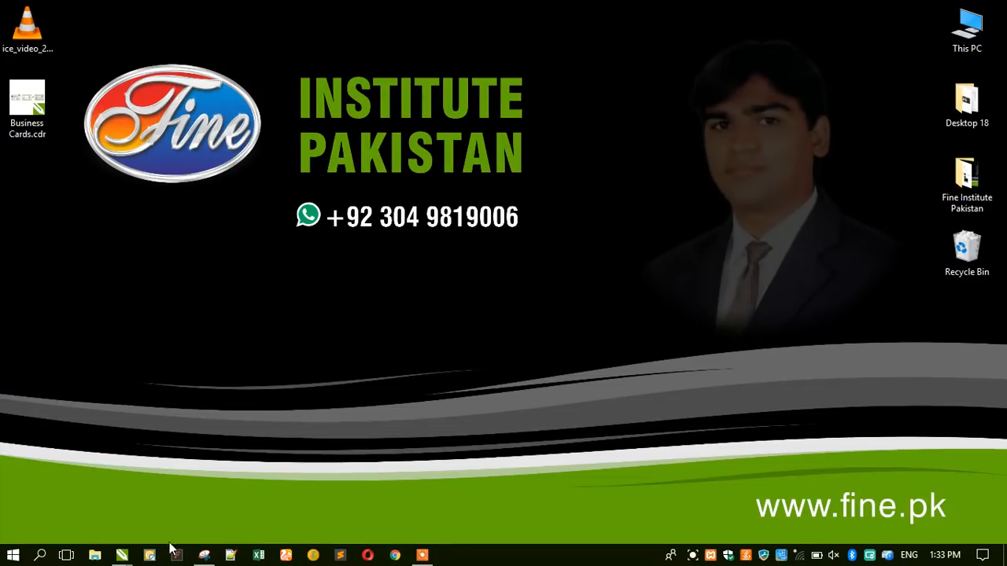
Undo the earlier bitmap conversion and give the white rectangle behind the logo no fill and no outline.
{"action": "mouse_move", "coordinate": [122, 554]}
{"action": "left_click", "coordinate": [382, 509]}
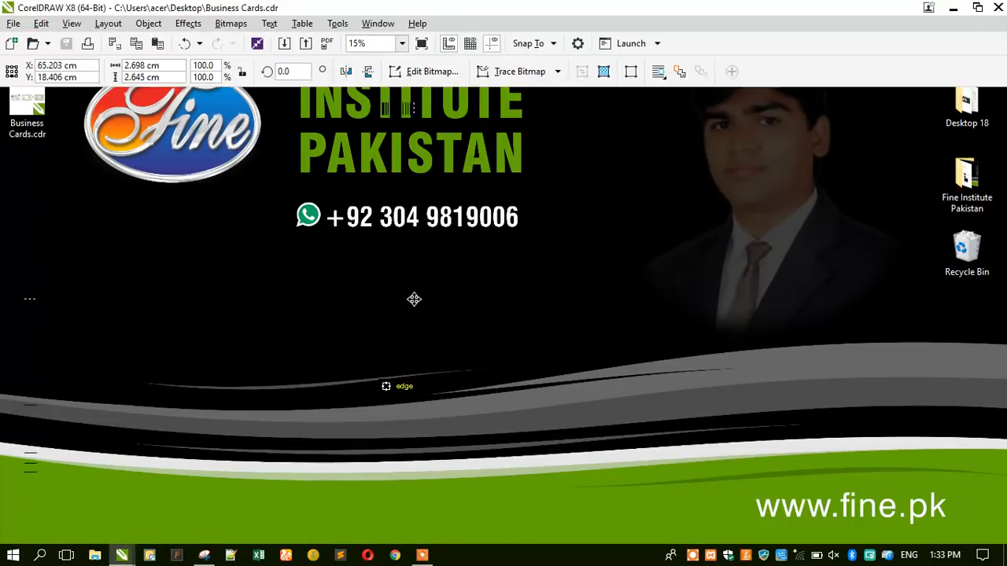
{"action": "key", "text": "ctrl+z"}
{"action": "left_click", "coordinate": [395, 144]}
{"action": "left_click", "coordinate": [408, 189]}
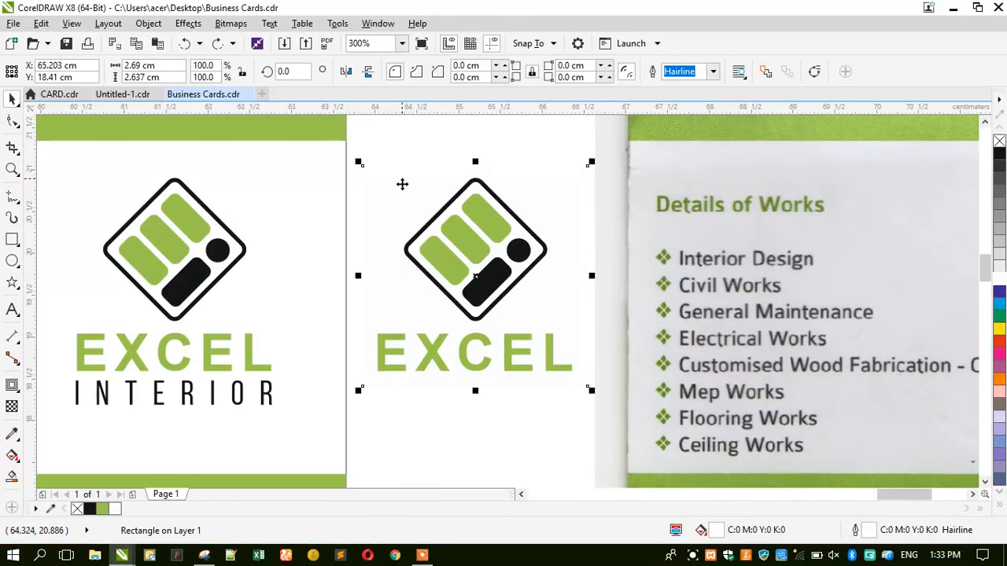
{"action": "left_click", "coordinate": [999, 141]}
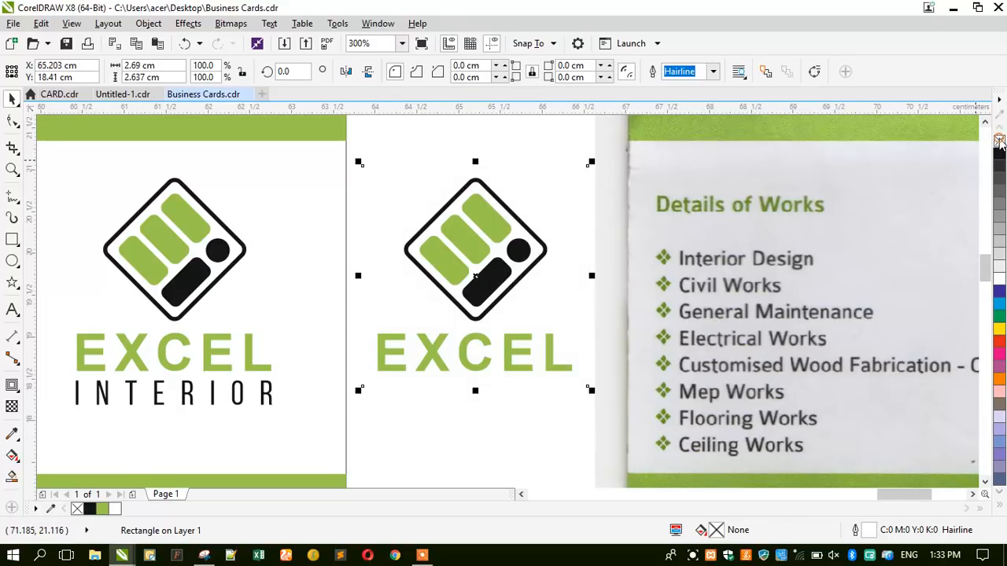
{"action": "right_click", "coordinate": [999, 141]}
Convert the logo and EXCEL wordmark to a 400 dpi bitmap and open it in Edit Bitmap.
{"action": "left_click_drag", "start_coordinate": [360, 143], "coordinate": [586, 419]}
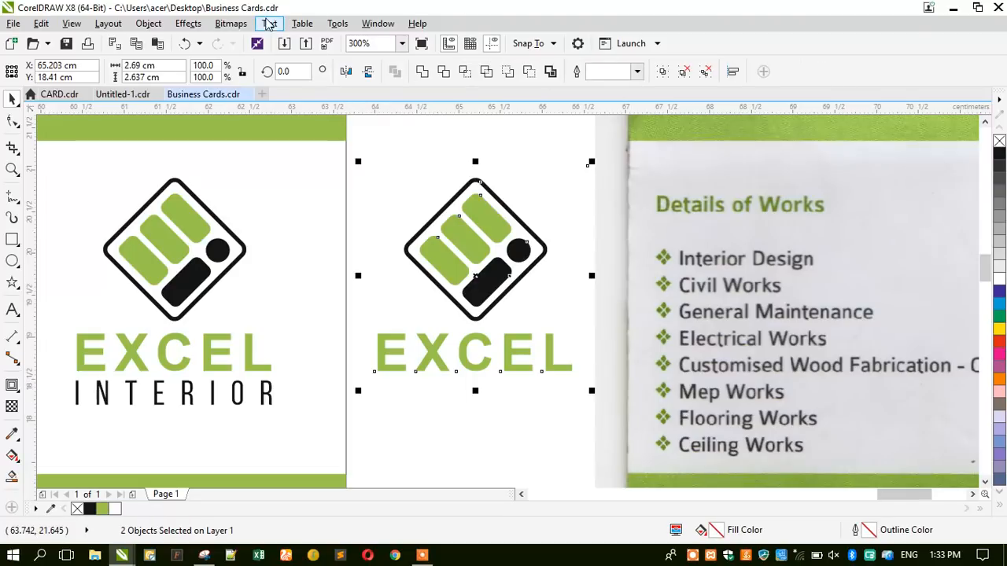
{"action": "left_click", "coordinate": [230, 23]}
{"action": "left_click", "coordinate": [263, 43]}
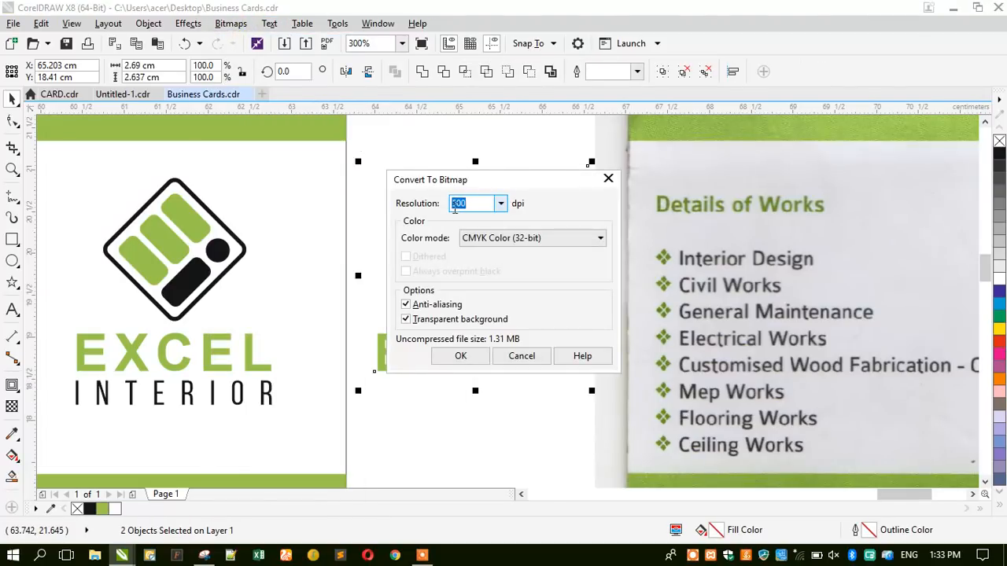
{"action": "type", "text": "4"}
{"action": "key", "text": "Return"}
{"action": "left_click", "coordinate": [432, 76]}
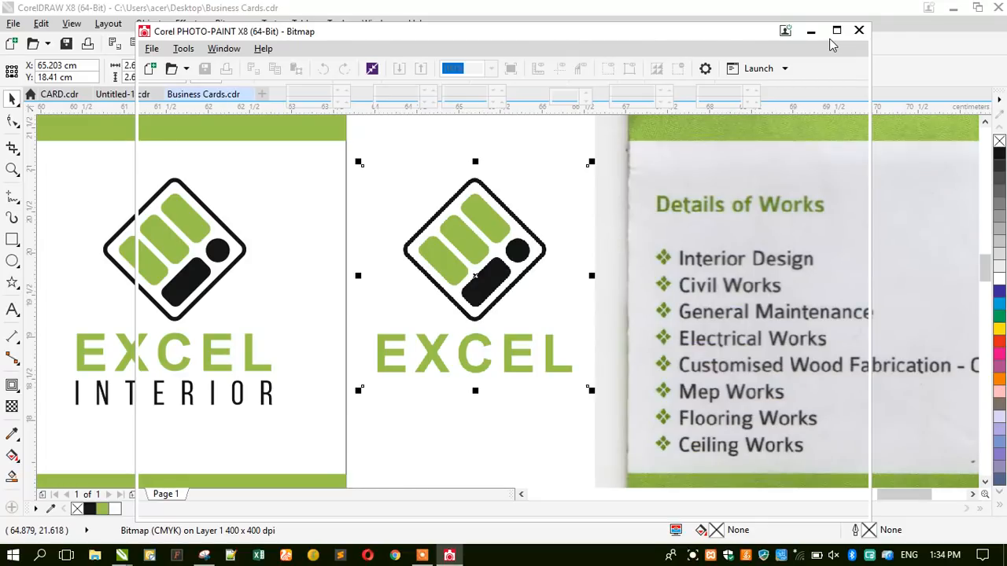
Back in the drawing, zoom in on the scanned business card and select it.
{"action": "left_click", "coordinate": [81, 212]}
{"action": "left_click", "coordinate": [11, 171]}
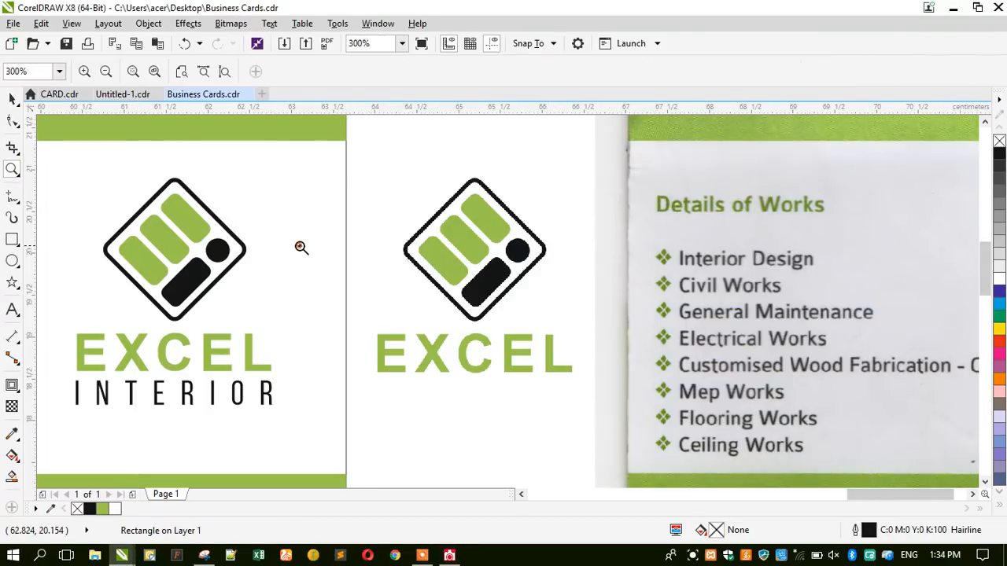
{"action": "right_click", "coordinate": [301, 247]}
{"action": "right_click", "coordinate": [452, 247]}
{"action": "right_click", "coordinate": [394, 268]}
{"action": "left_click_drag", "start_coordinate": [249, 265], "coordinate": [403, 352]}
{"action": "left_click", "coordinate": [12, 96]}
{"action": "left_click", "coordinate": [516, 268]}
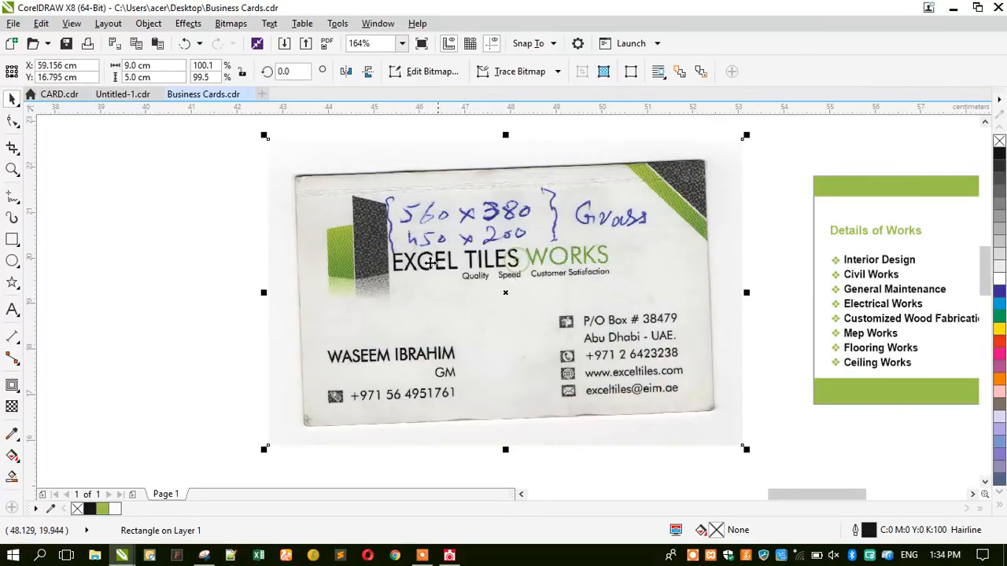
Straighten the scanned card bitmap by 2.2° using a dark blue grid in Straighten Image.
{"action": "left_click", "coordinate": [231, 23]}
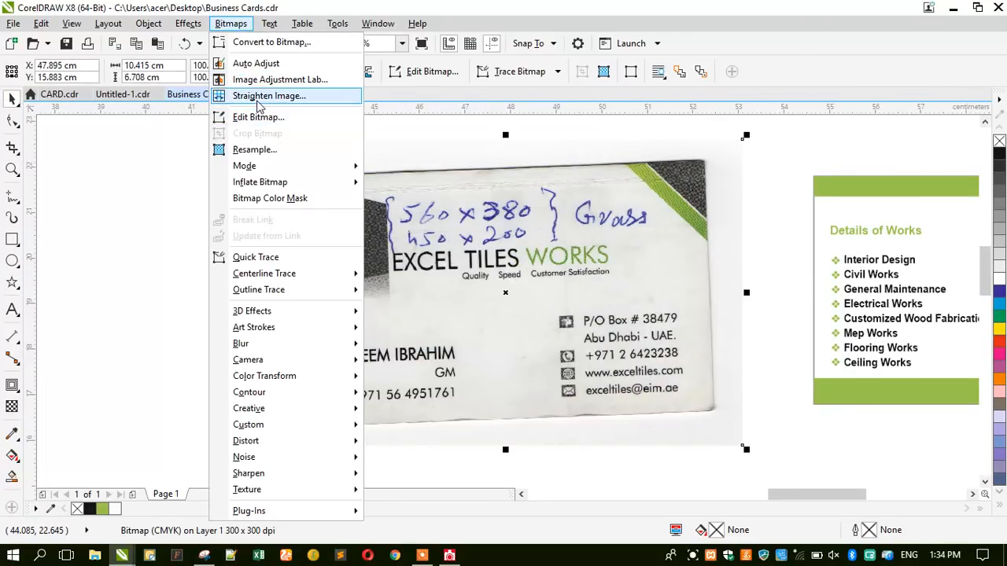
{"action": "left_click", "coordinate": [266, 96]}
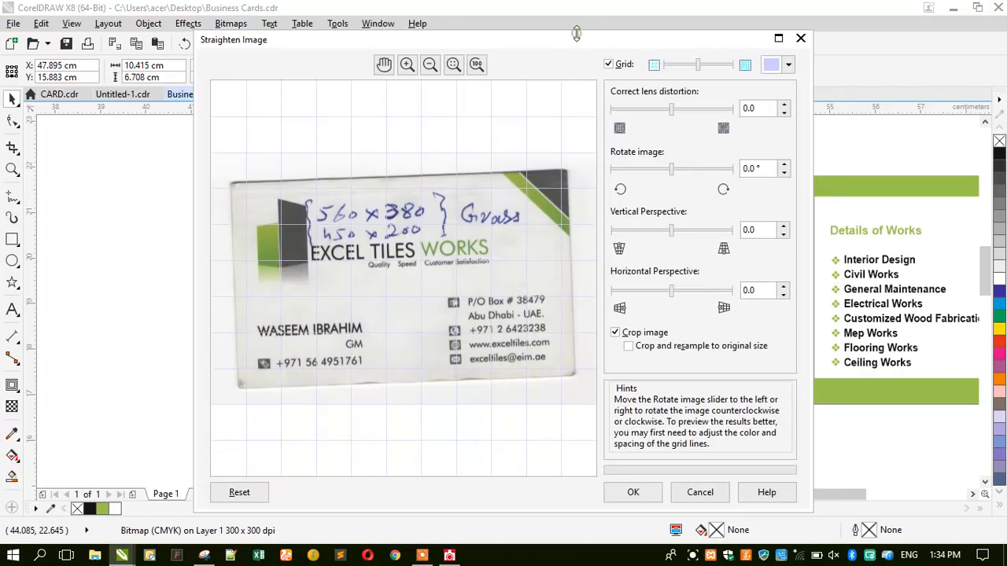
{"action": "double_click", "coordinate": [577, 33]}
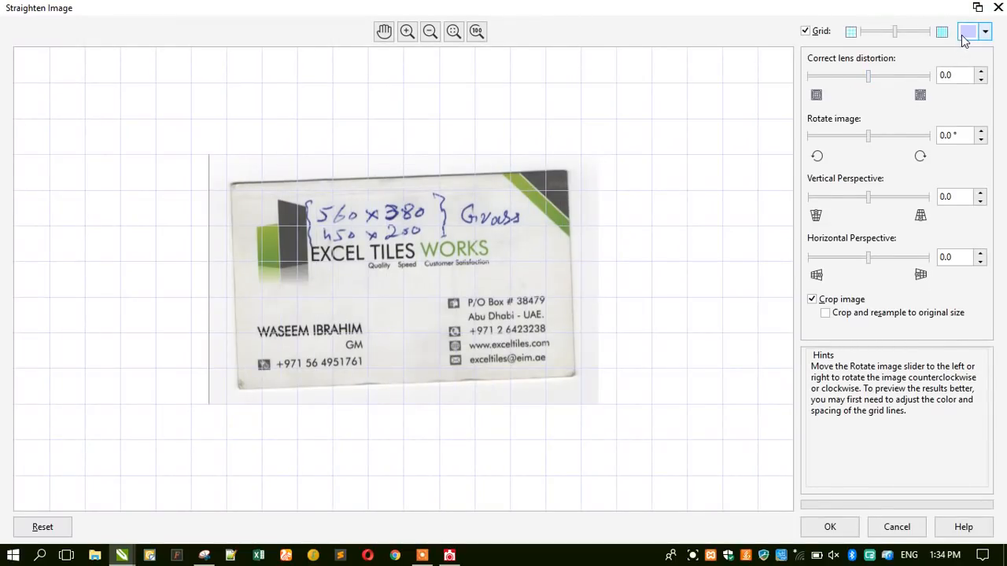
{"action": "left_click", "coordinate": [966, 37]}
{"action": "left_click", "coordinate": [906, 144]}
{"action": "left_click", "coordinate": [431, 222]}
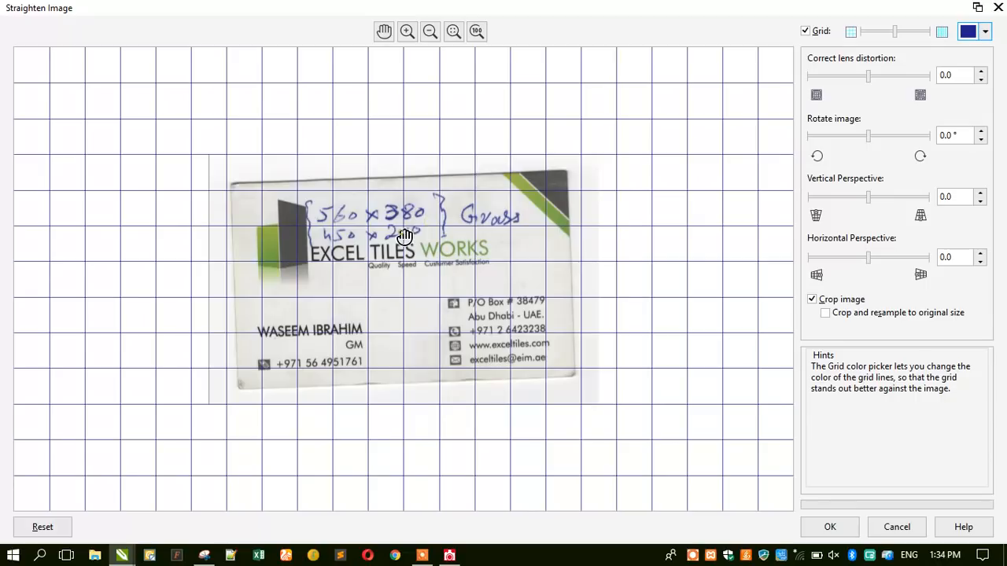
{"action": "scroll", "coordinate": [404, 236], "scroll_direction": "up", "scroll_amount": 3}
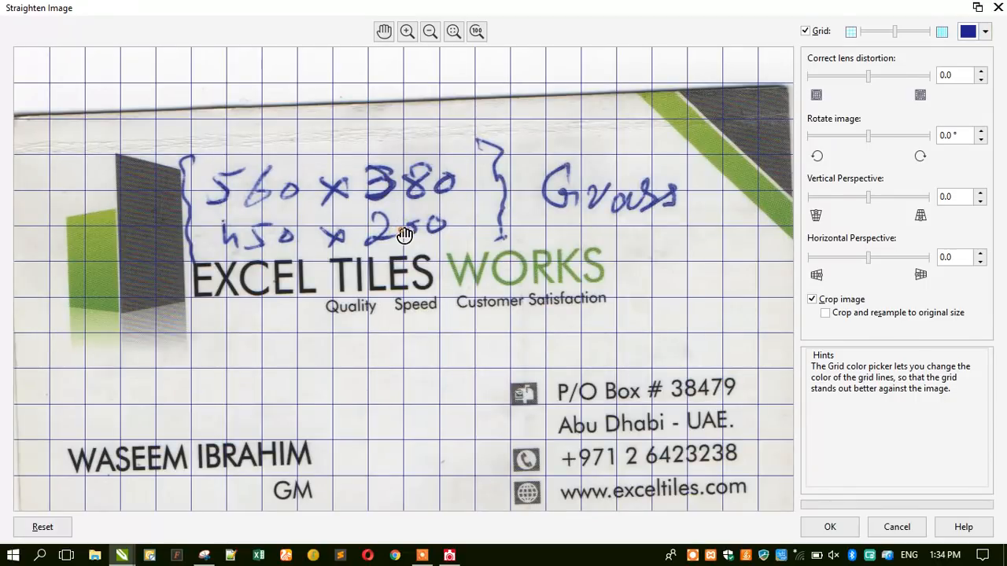
{"action": "scroll", "coordinate": [404, 236], "scroll_direction": "down", "scroll_amount": 3}
{"action": "left_click_drag", "start_coordinate": [870, 137], "coordinate": [879, 138]}
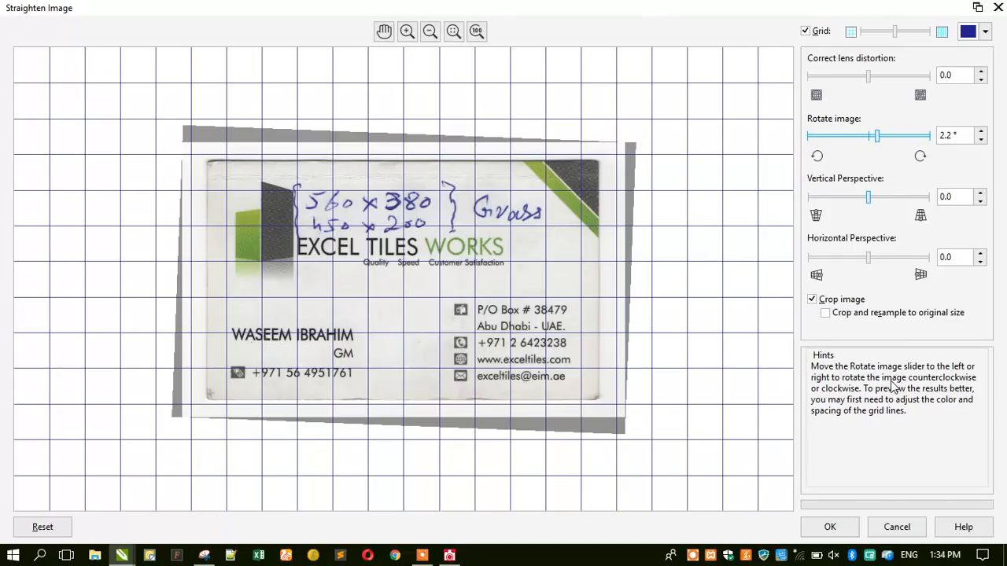
{"action": "left_click", "coordinate": [829, 528]}
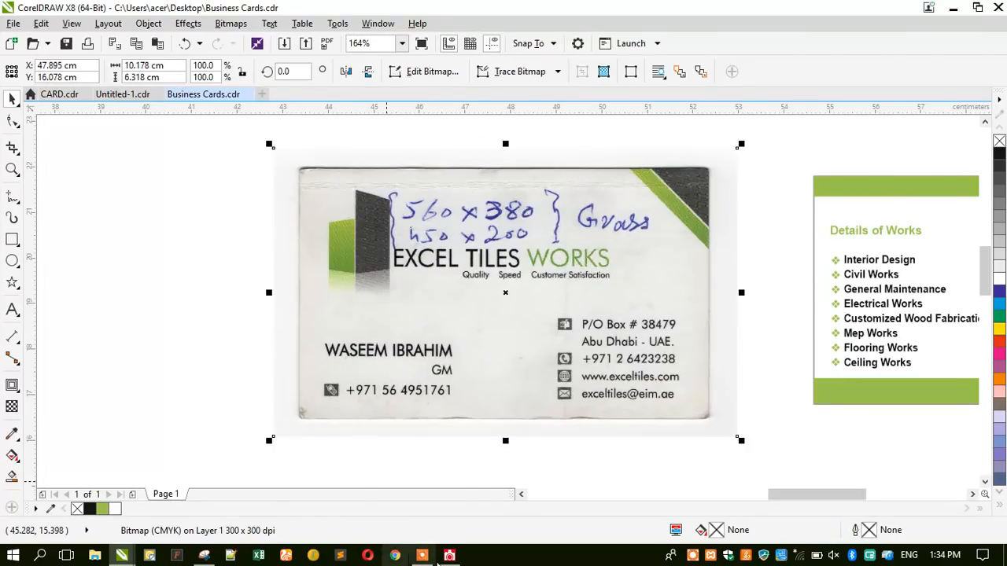
{"action": "left_click", "coordinate": [450, 556]}
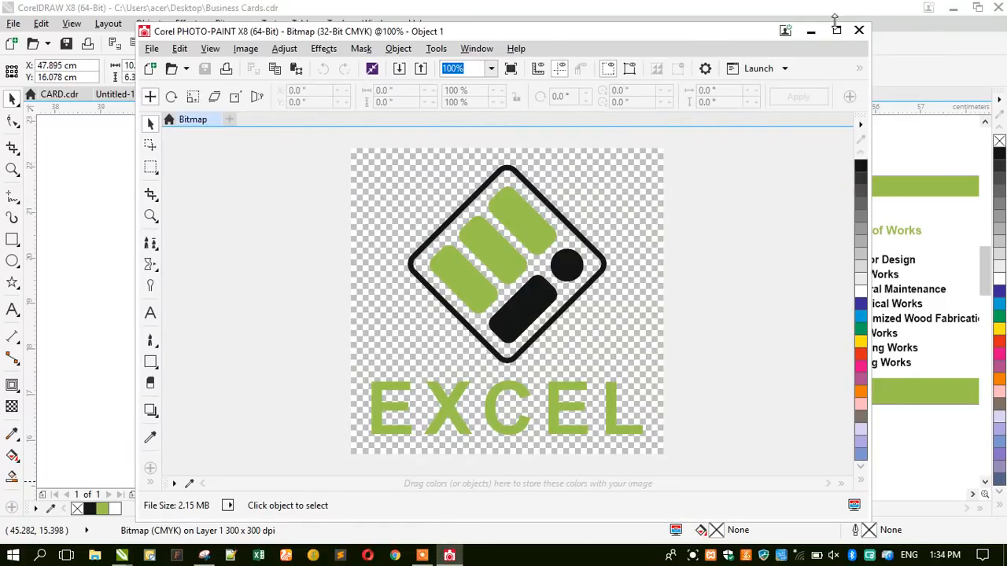
Preview the Plastic texture on the maximized EXCEL logo bitmap, then cancel it.
{"action": "left_click", "coordinate": [837, 30]}
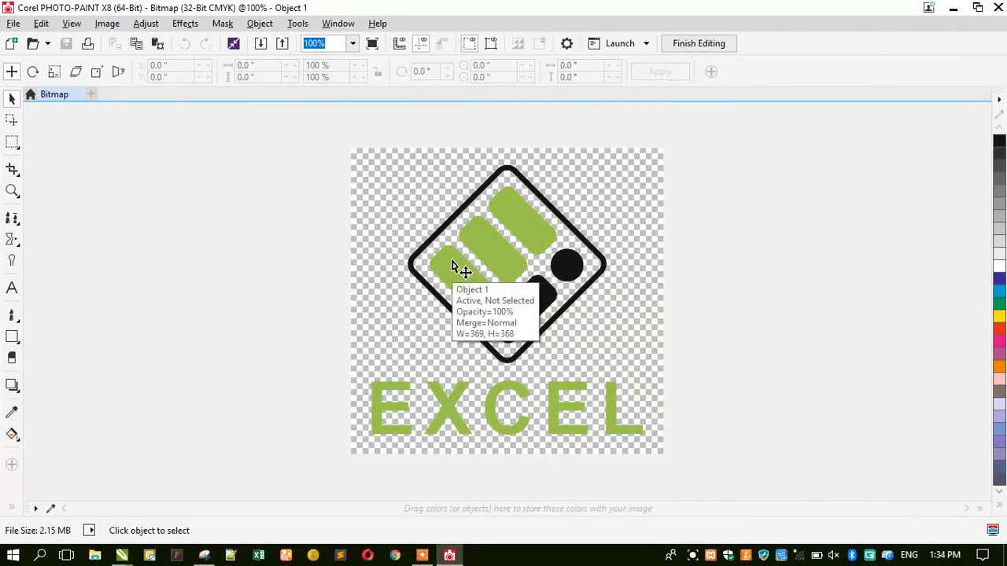
{"action": "scroll", "coordinate": [531, 236], "scroll_direction": "up", "scroll_amount": 2}
{"action": "scroll", "coordinate": [425, 222], "scroll_direction": "down", "scroll_amount": 3}
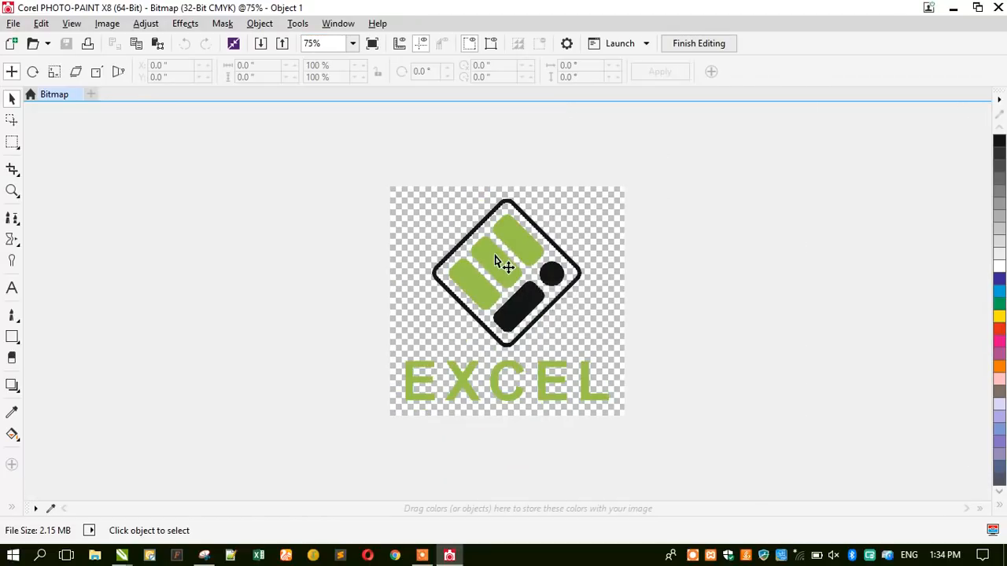
{"action": "scroll", "coordinate": [497, 261], "scroll_direction": "up", "scroll_amount": 1}
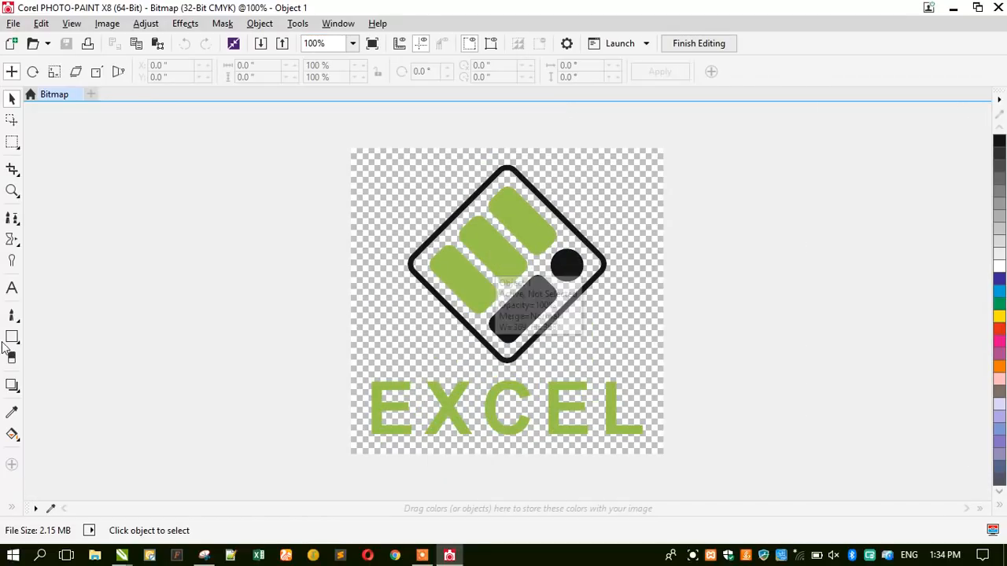
{"action": "scroll", "coordinate": [548, 252], "scroll_direction": "up", "scroll_amount": 1}
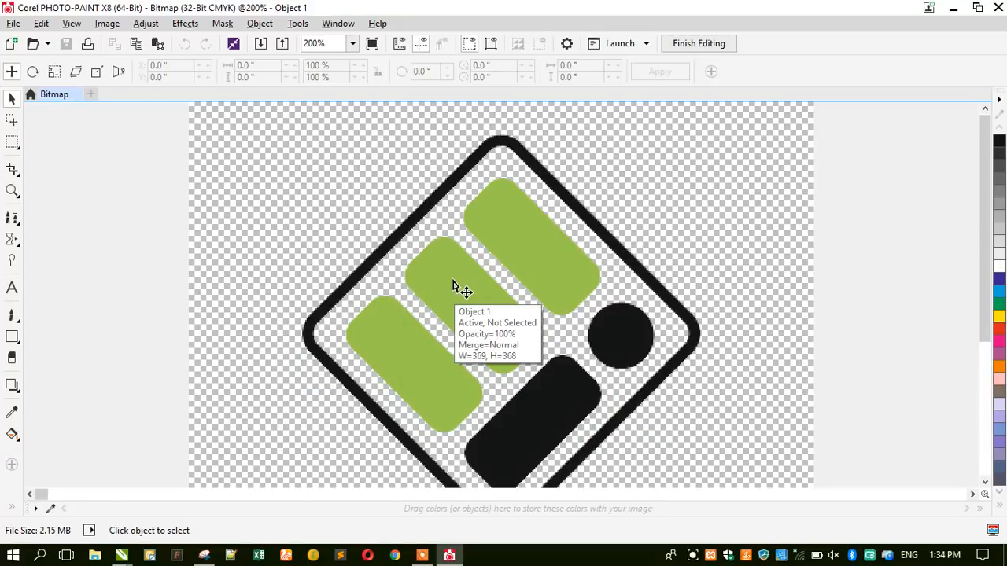
{"action": "scroll", "coordinate": [457, 288], "scroll_direction": "down", "scroll_amount": 1}
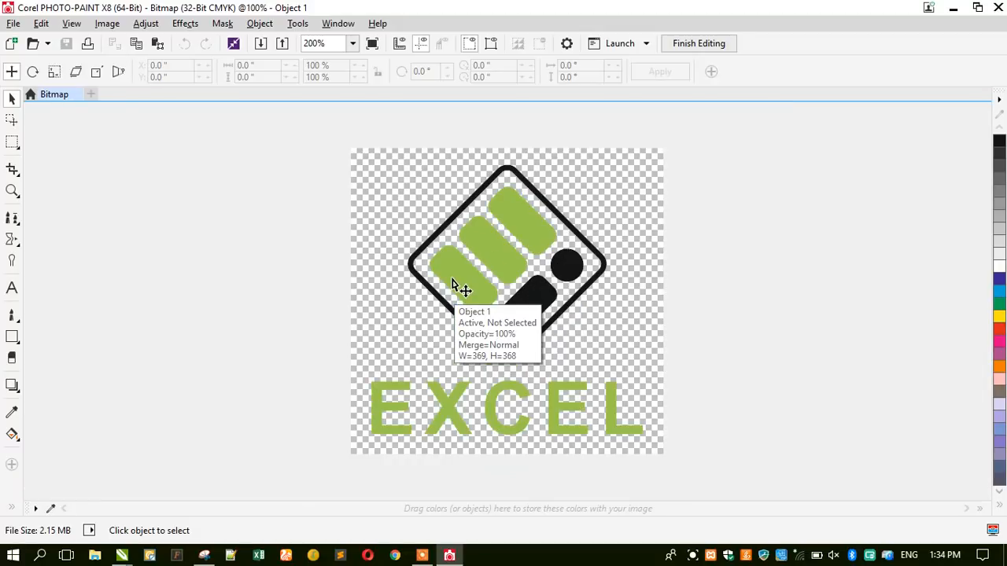
{"action": "left_click", "coordinate": [183, 24]}
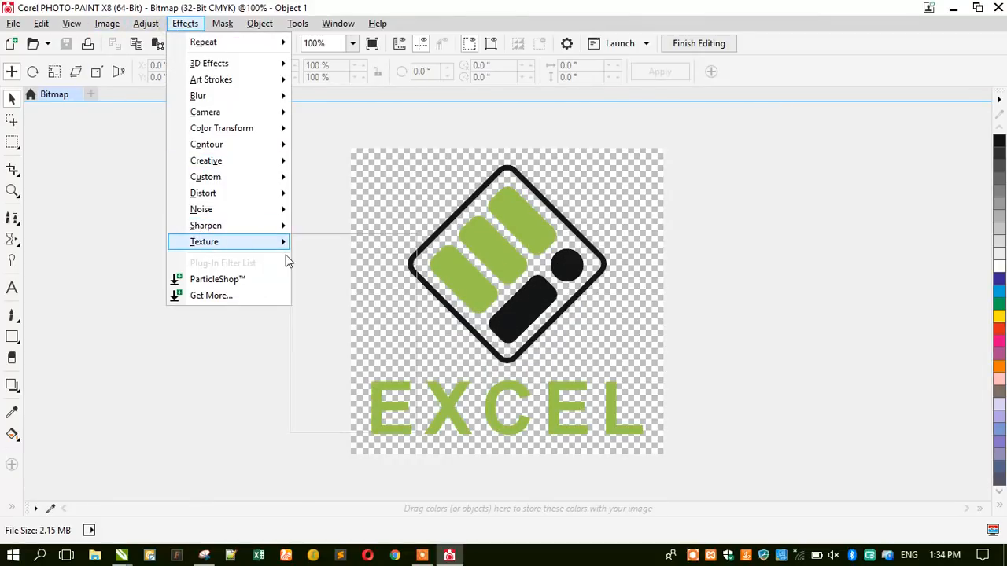
{"action": "mouse_move", "coordinate": [284, 245]}
{"action": "left_click", "coordinate": [331, 343]}
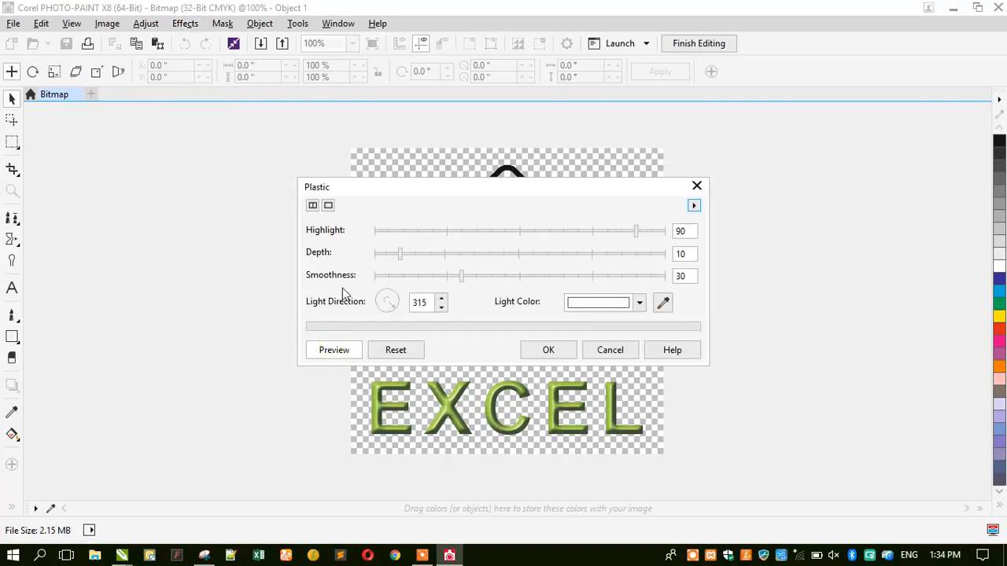
{"action": "left_click_drag", "start_coordinate": [378, 194], "coordinate": [685, 118]}
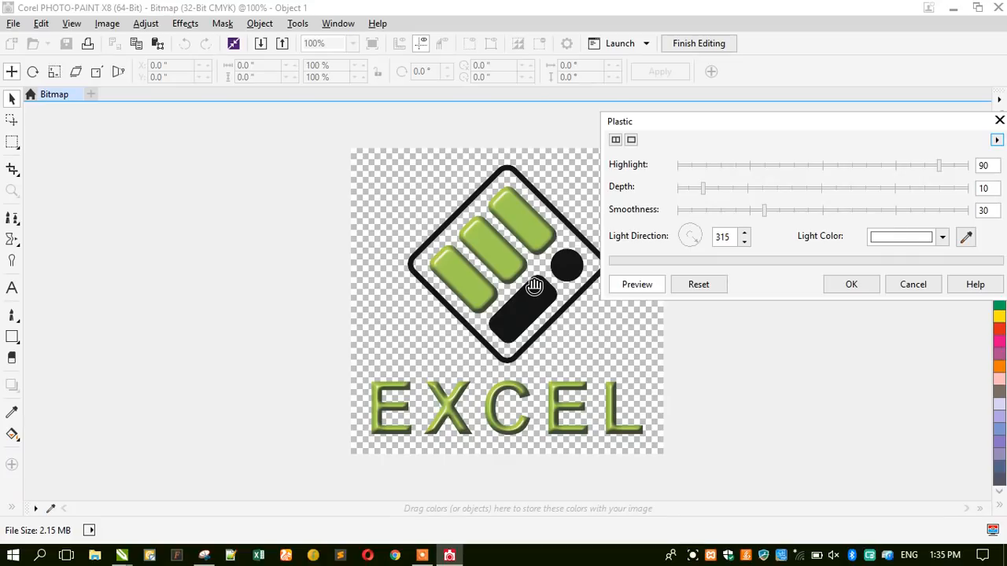
{"action": "left_click", "coordinate": [912, 285]}
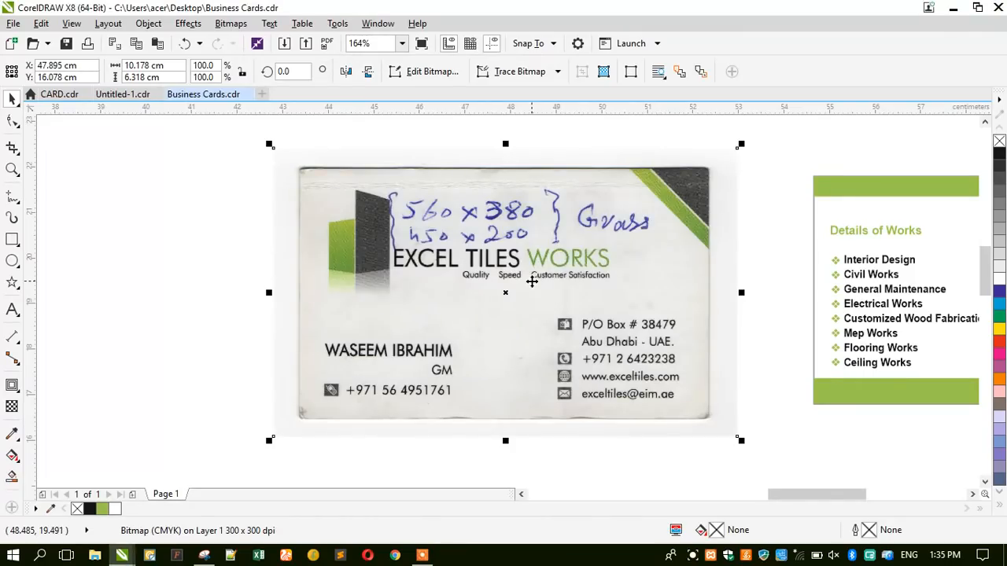
{"action": "scroll", "coordinate": [533, 285], "scroll_direction": "down", "scroll_amount": 2}
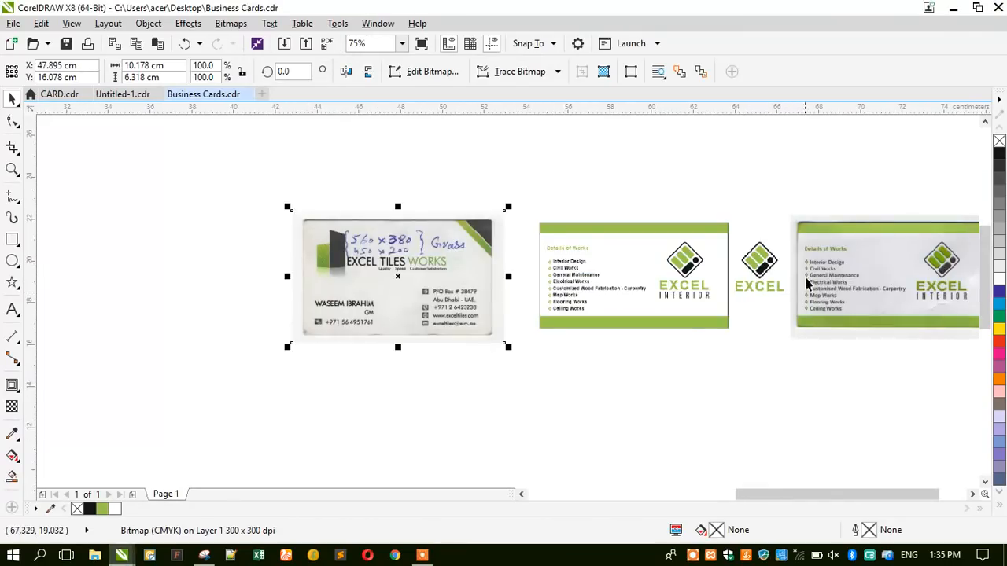
Delete the EXCEL logo bitmap beside the card.
{"action": "scroll", "coordinate": [795, 263], "scroll_direction": "up", "scroll_amount": 3}
{"action": "scroll", "coordinate": [758, 282], "scroll_direction": "up", "scroll_amount": 2}
{"action": "left_click", "coordinate": [597, 323]}
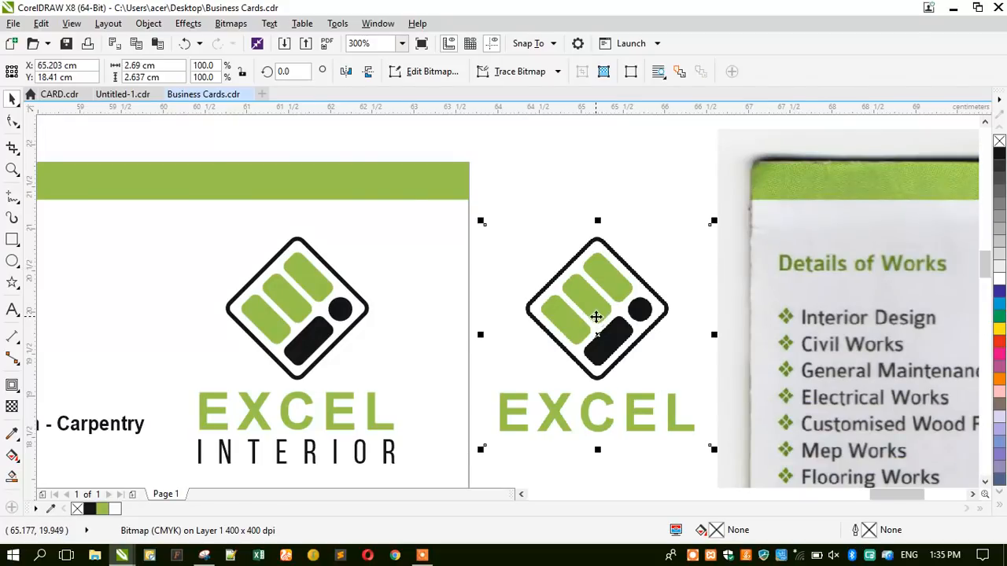
{"action": "scroll", "coordinate": [598, 314], "scroll_direction": "down", "scroll_amount": 2}
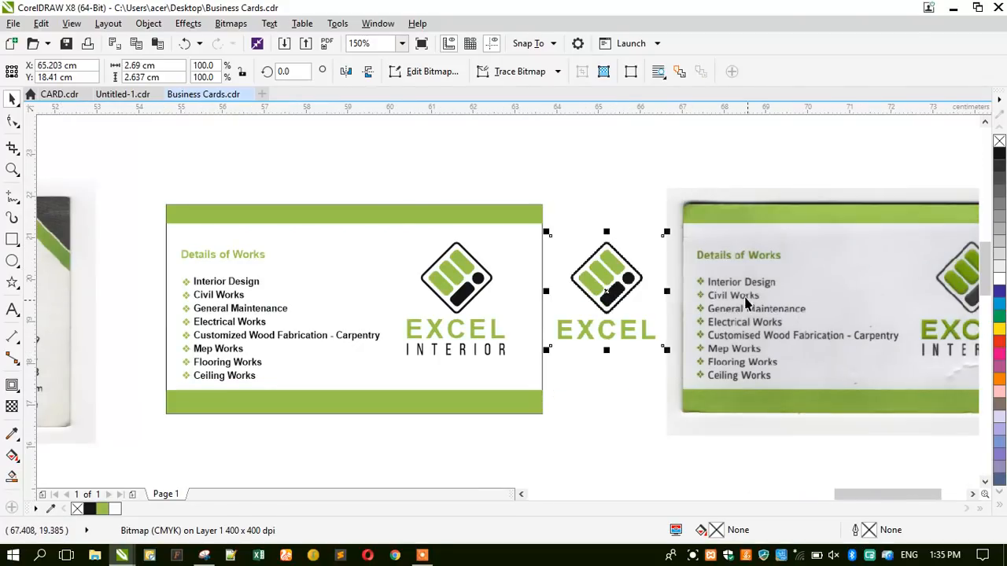
{"action": "scroll", "coordinate": [592, 284], "scroll_direction": "up", "scroll_amount": 4}
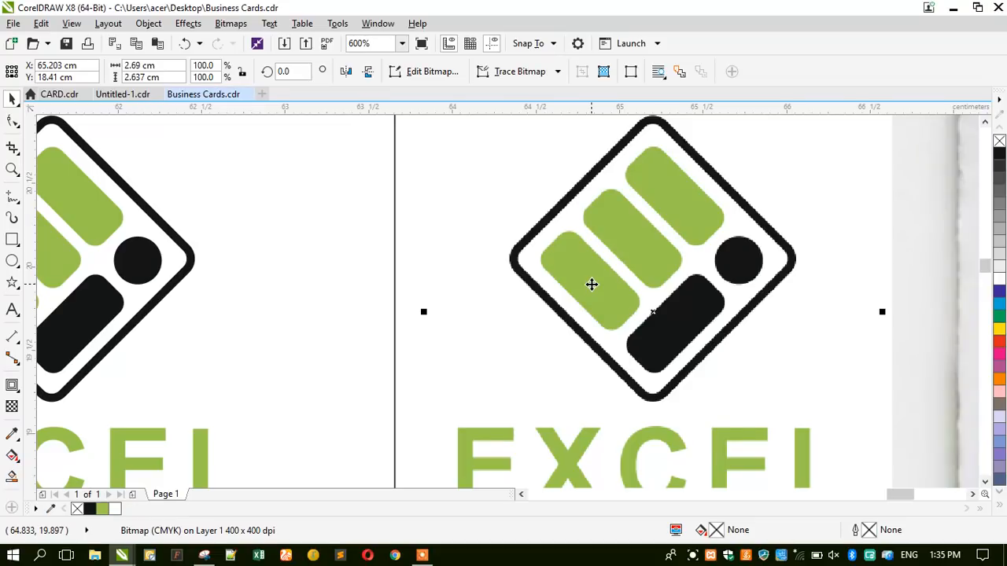
{"action": "key", "text": "Delete"}
{"action": "scroll", "coordinate": [592, 283], "scroll_direction": "down", "scroll_amount": 2}
Copy the vector diamond logo and EXCEL wording to the right of the card and group them.
{"action": "left_click", "coordinate": [342, 293]}
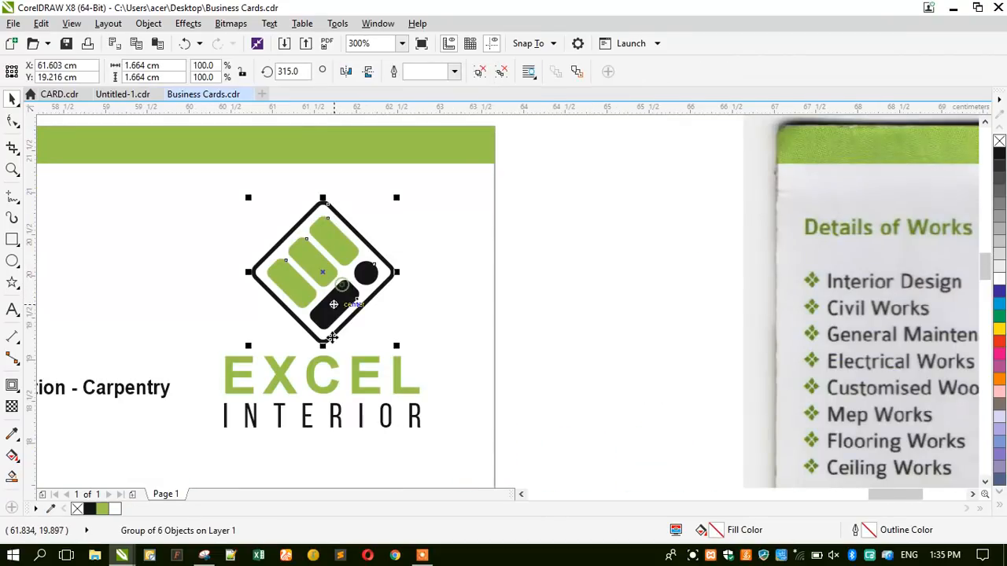
{"action": "left_click", "coordinate": [322, 365], "text": "shift"}
{"action": "left_click_drag", "start_coordinate": [315, 360], "coordinate": [621, 317]}
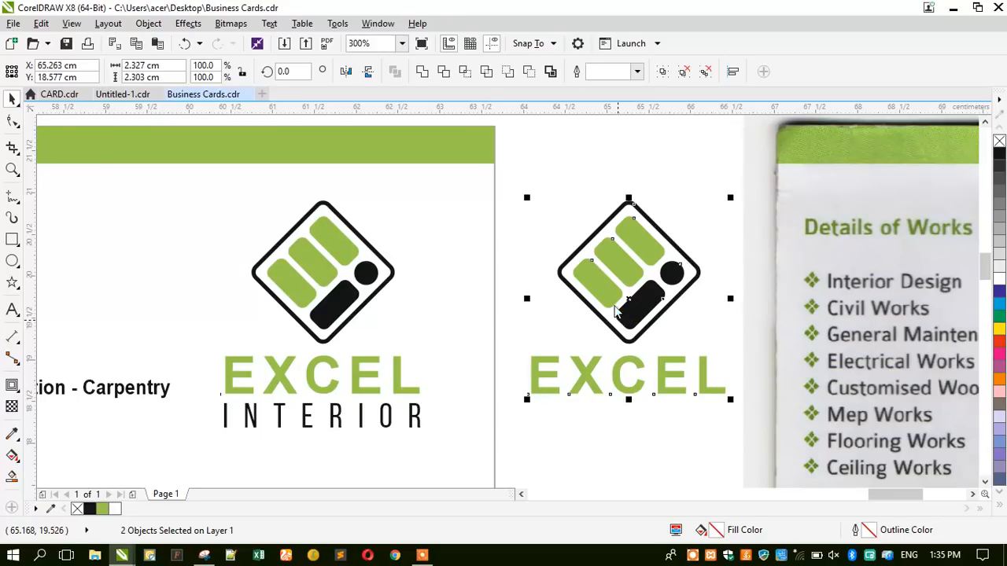
{"action": "key", "text": "ctrl+g"}
{"action": "left_click", "coordinate": [562, 171]}
{"action": "scroll", "coordinate": [581, 249], "scroll_direction": "down", "scroll_amount": 4}
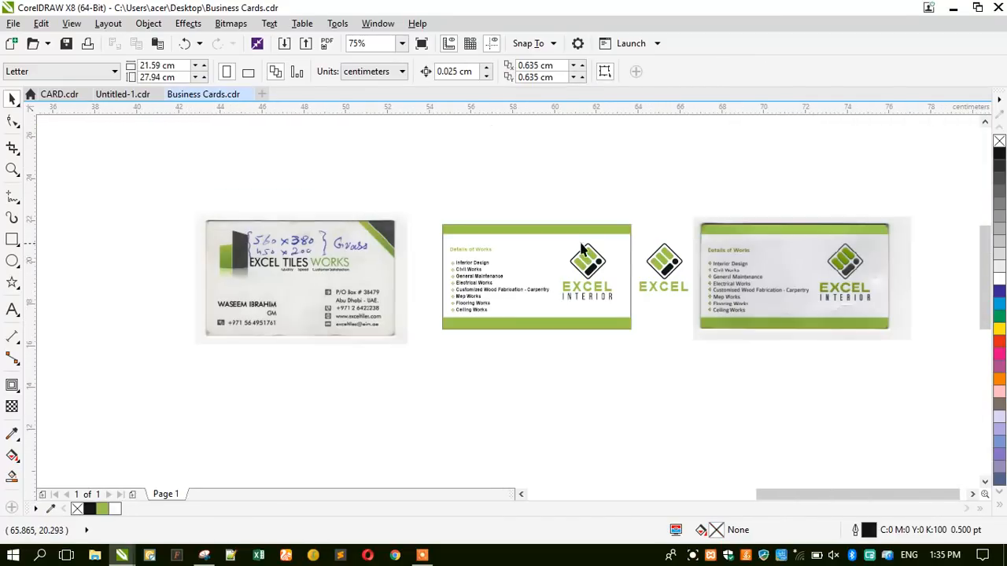
{"action": "left_click", "coordinate": [389, 256]}
{"action": "scroll", "coordinate": [387, 244], "scroll_direction": "up", "scroll_amount": 8}
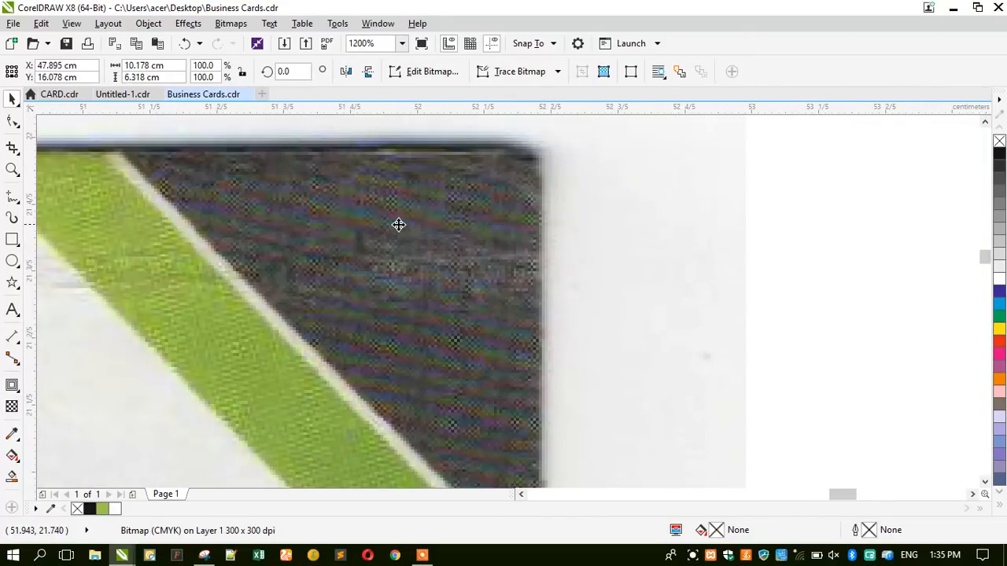
{"action": "scroll", "coordinate": [399, 225], "scroll_direction": "down", "scroll_amount": 8}
{"action": "scroll", "coordinate": [872, 305], "scroll_direction": "up", "scroll_amount": 4}
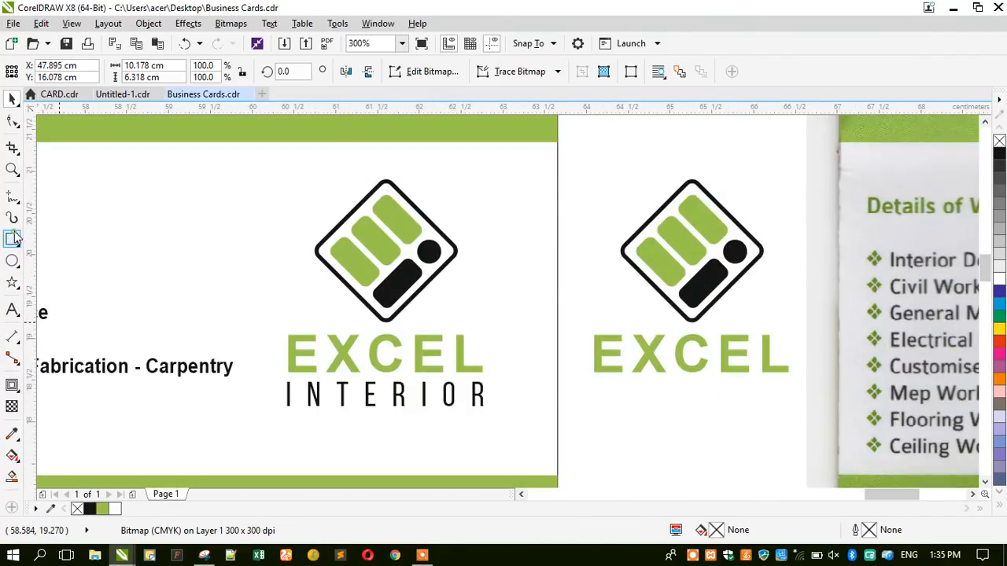
Draw a rectangle around the copied logo, centre it on the logo, and remove its outline.
{"action": "left_click", "coordinate": [13, 238]}
{"action": "mouse_move", "coordinate": [574, 166]}
{"action": "left_mouse_down"}
{"action": "mouse_move", "coordinate": [735, 375]}
{"action": "mouse_move", "coordinate": [806, 399]}
{"action": "left_mouse_up"}
{"action": "left_click", "coordinate": [13, 99]}
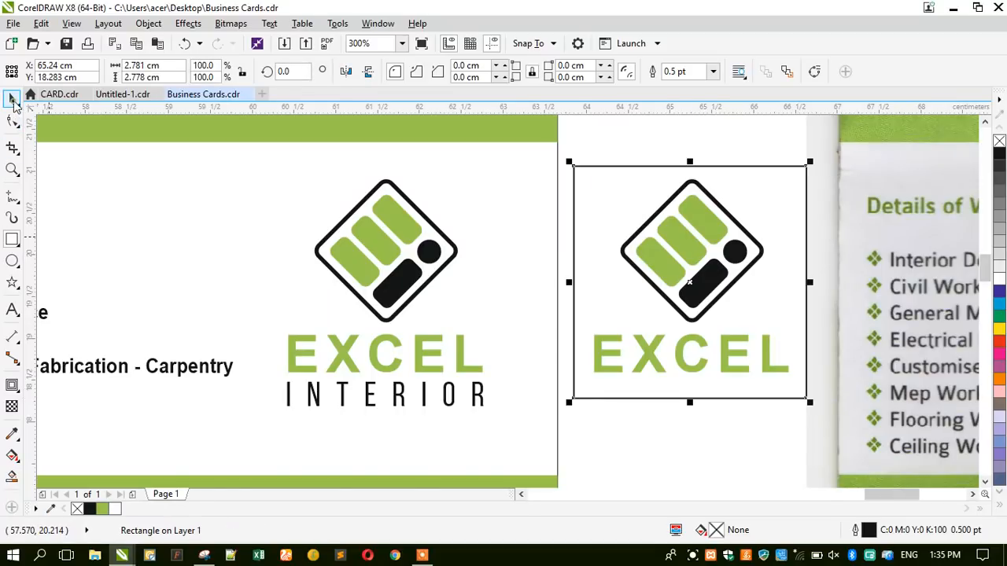
{"action": "left_click", "coordinate": [653, 240], "text": "shift"}
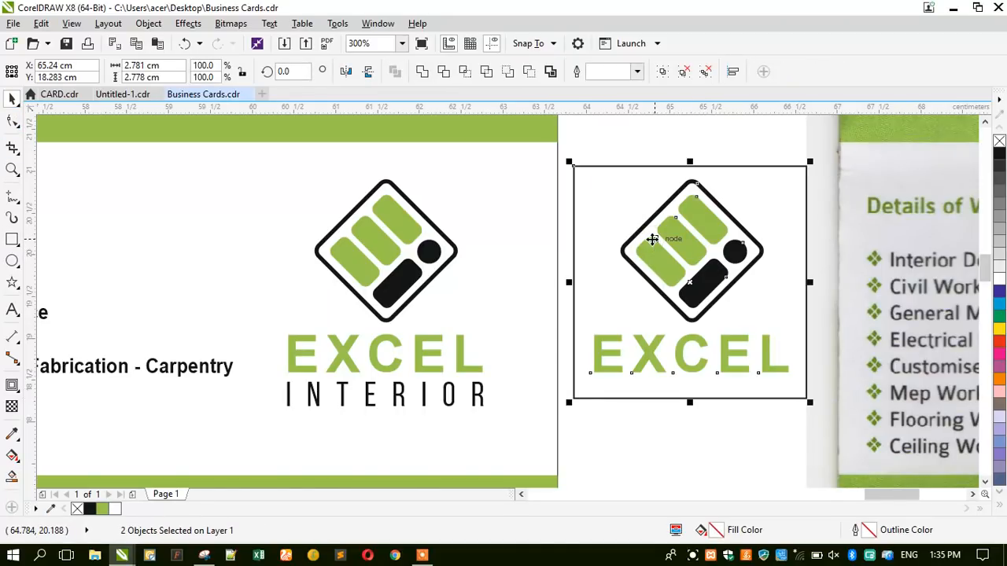
{"action": "key", "text": "c"}
{"action": "key", "text": "e"}
{"action": "left_click", "coordinate": [652, 147]}
{"action": "left_click", "coordinate": [632, 221]}
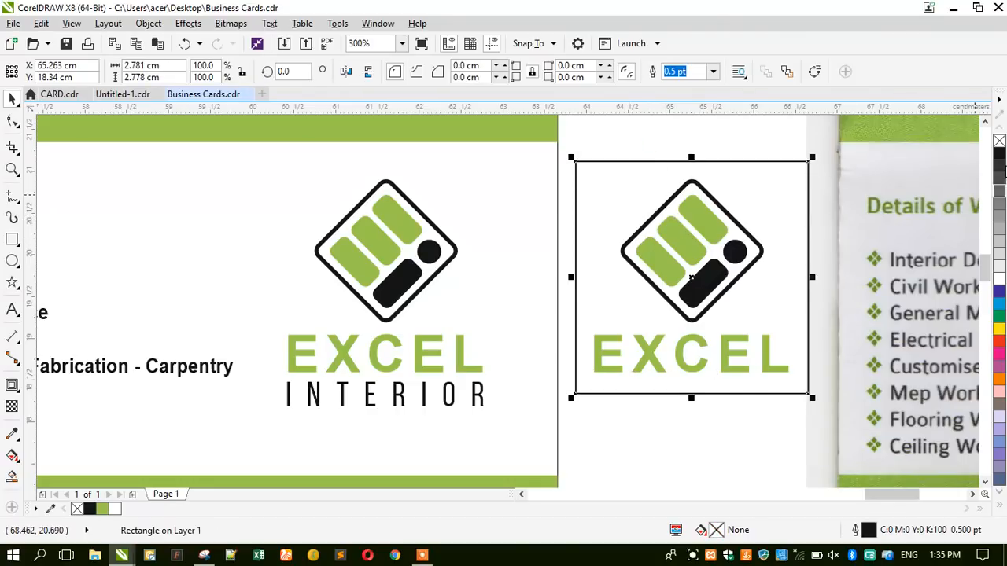
{"action": "right_click", "coordinate": [999, 142]}
Recolour the copied logo's diamond border, black bar and circle to 80% Black grey.
{"action": "left_click", "coordinate": [724, 208], "text": "ctrl"}
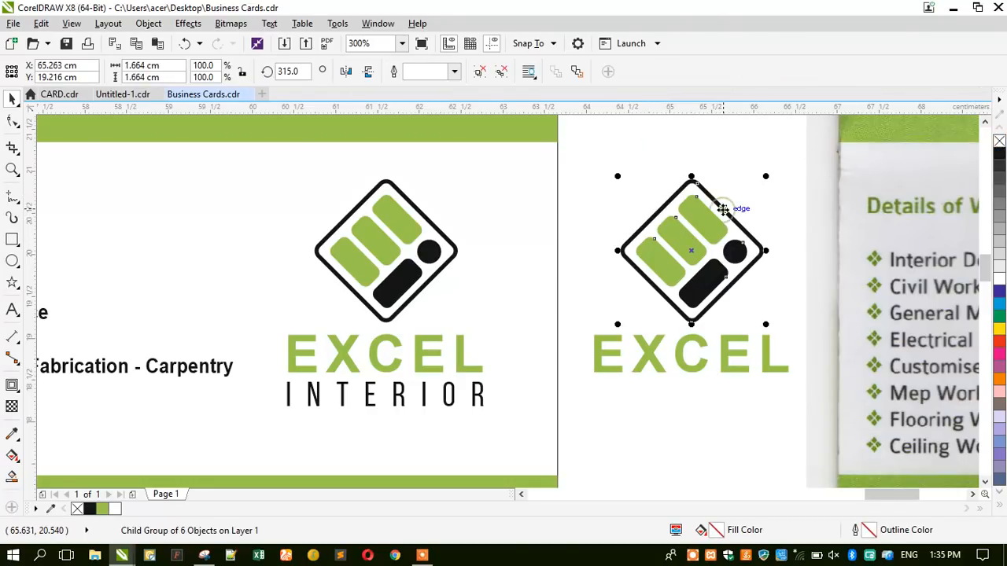
{"action": "left_click", "coordinate": [722, 208], "text": "ctrl"}
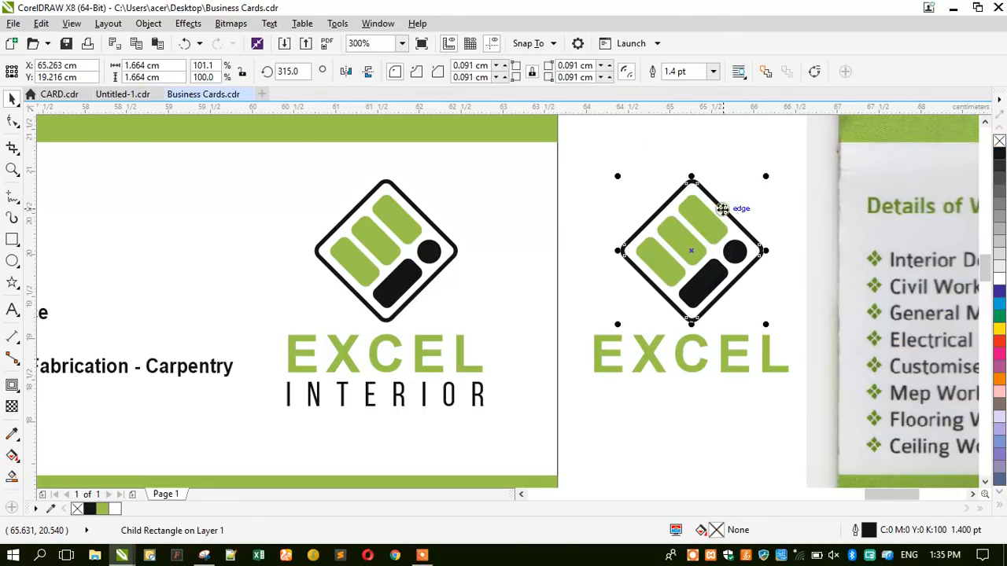
{"action": "right_click", "coordinate": [999, 167]}
{"action": "scroll", "coordinate": [712, 305], "scroll_direction": "up", "scroll_amount": 1}
{"action": "left_click", "coordinate": [697, 294]}
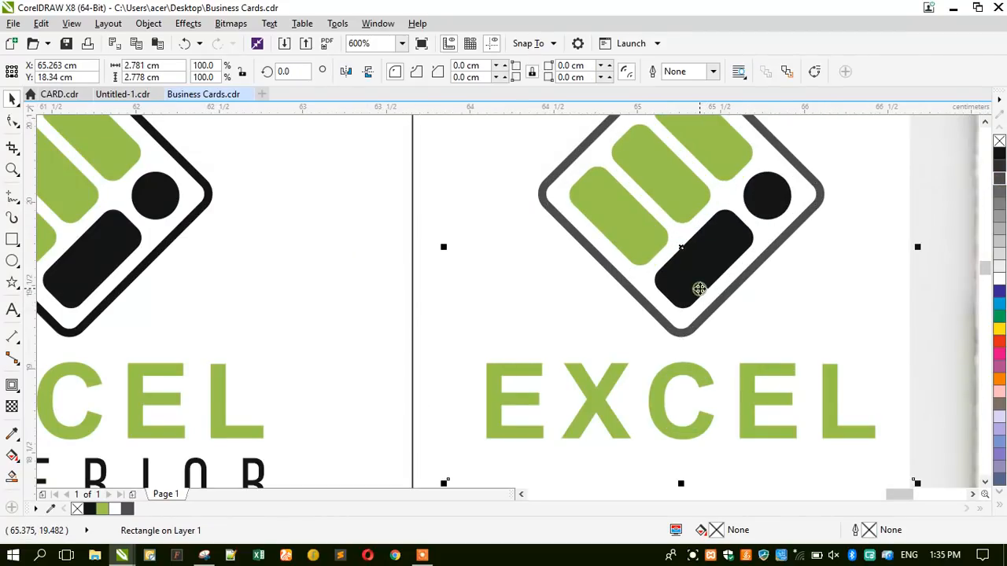
{"action": "left_click", "coordinate": [689, 307], "text": "ctrl"}
{"action": "left_click", "coordinate": [690, 305], "text": "ctrl"}
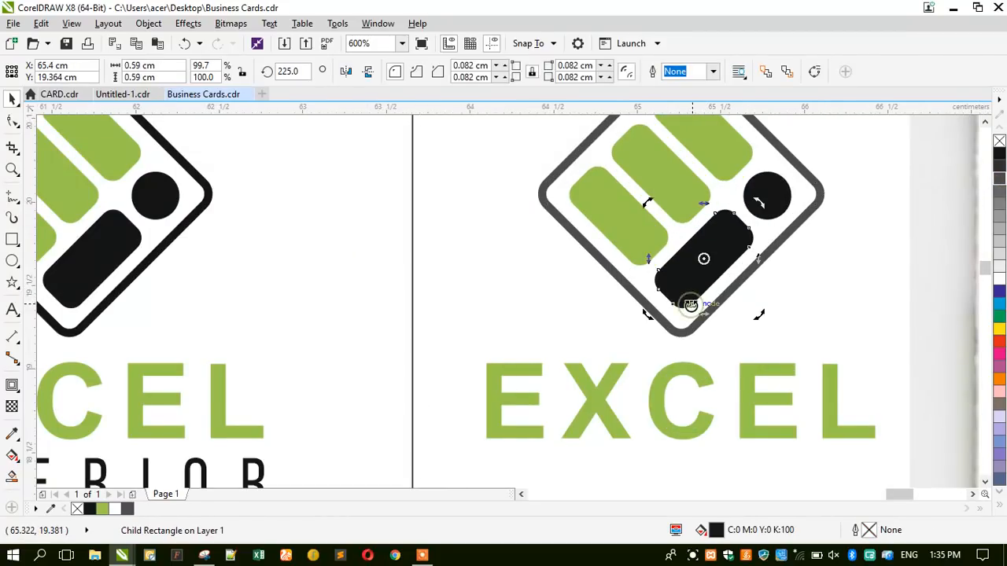
{"action": "left_click", "coordinate": [749, 210], "text": "ctrl"}
{"action": "left_click", "coordinate": [748, 208], "text": "ctrl"}
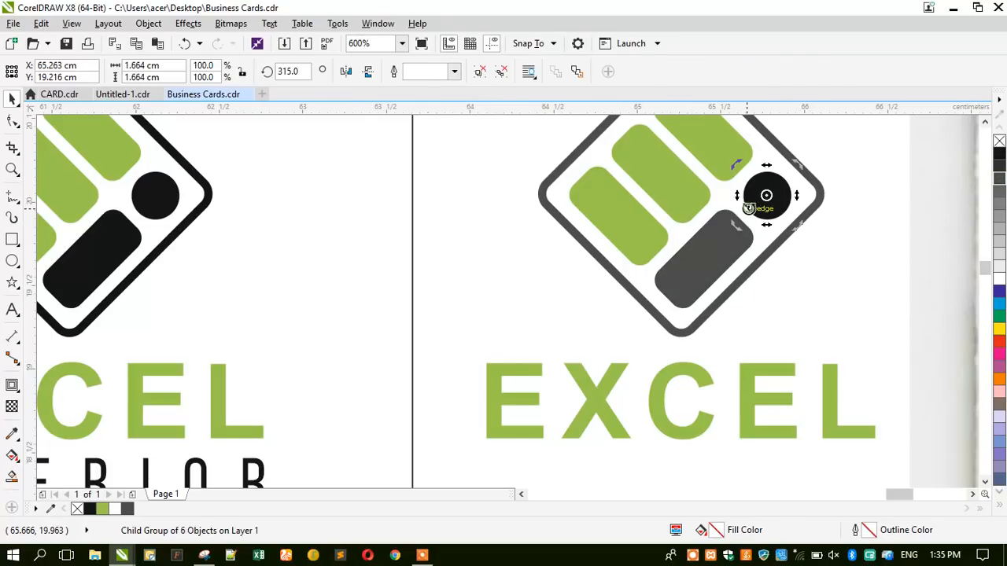
{"action": "left_click", "coordinate": [623, 294]}
{"action": "scroll", "coordinate": [564, 189], "scroll_direction": "down", "scroll_amount": 1}
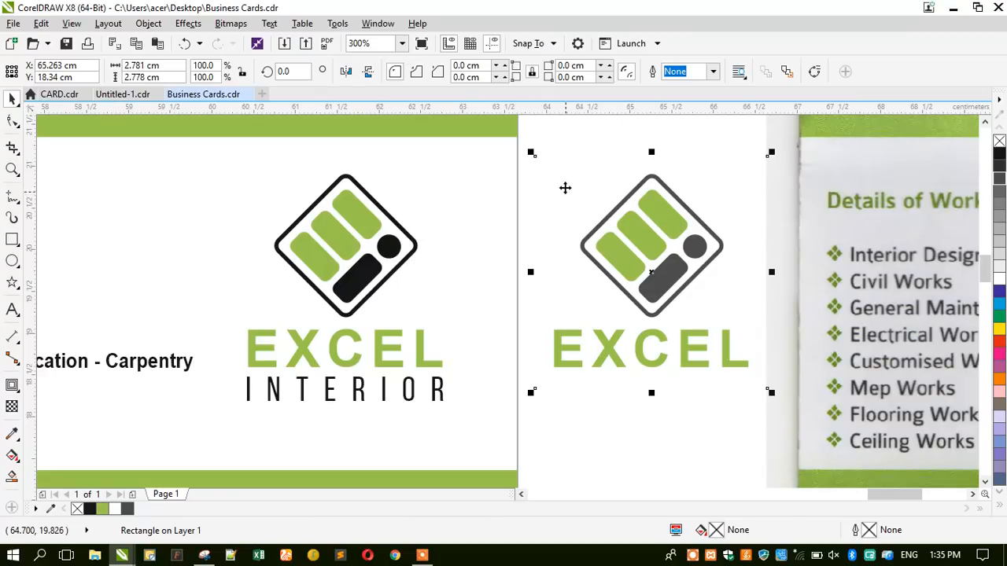
Marquee-select the recoloured logo together with its EXCEL wording.
{"action": "left_click", "coordinate": [529, 140]}
{"action": "left_click_drag", "start_coordinate": [528, 129], "coordinate": [775, 424]}
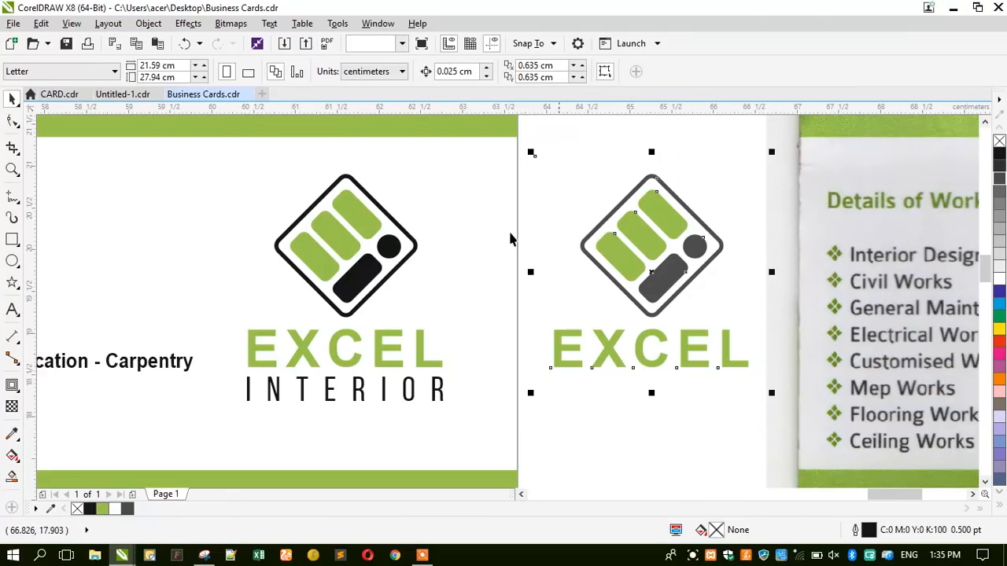
{"action": "left_click", "coordinate": [231, 23]}
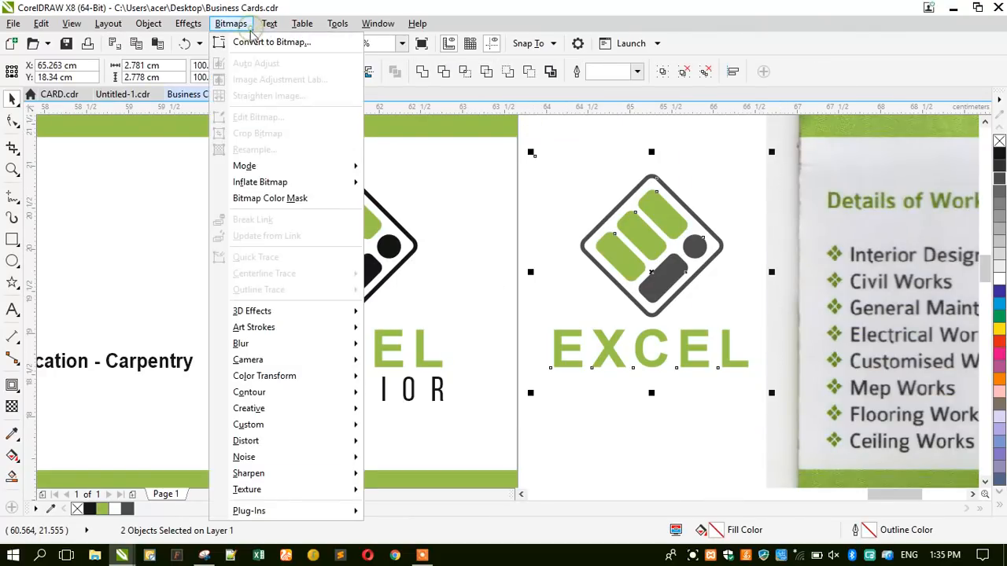
Convert the selected logo and EXCEL wording to a bitmap and open it in Edit Bitmap.
{"action": "left_click", "coordinate": [248, 42]}
{"action": "key", "text": "Return"}
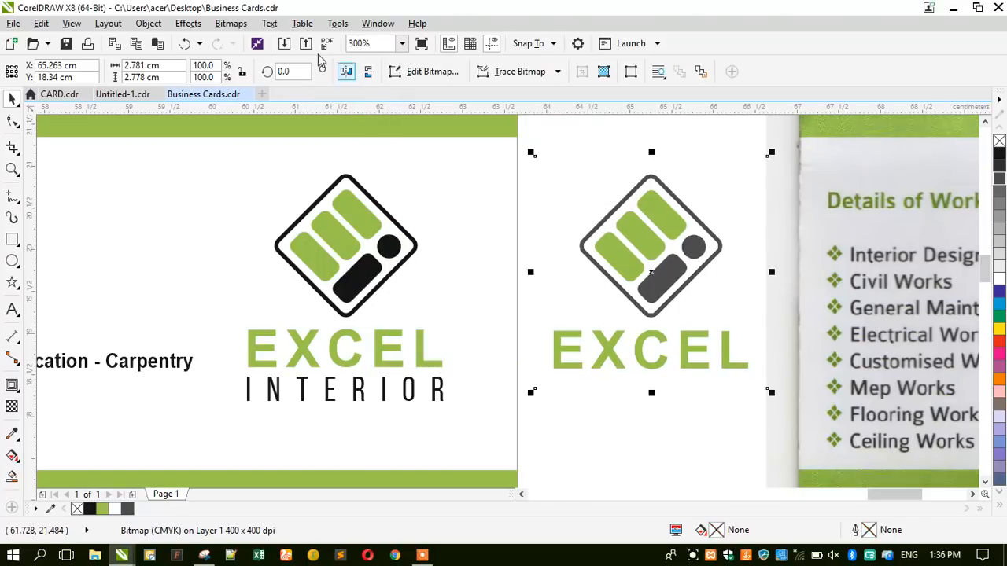
{"action": "left_click", "coordinate": [419, 71]}
Return to CorelDRAW and zoom out to view all the business cards.
{"action": "left_click", "coordinate": [81, 285]}
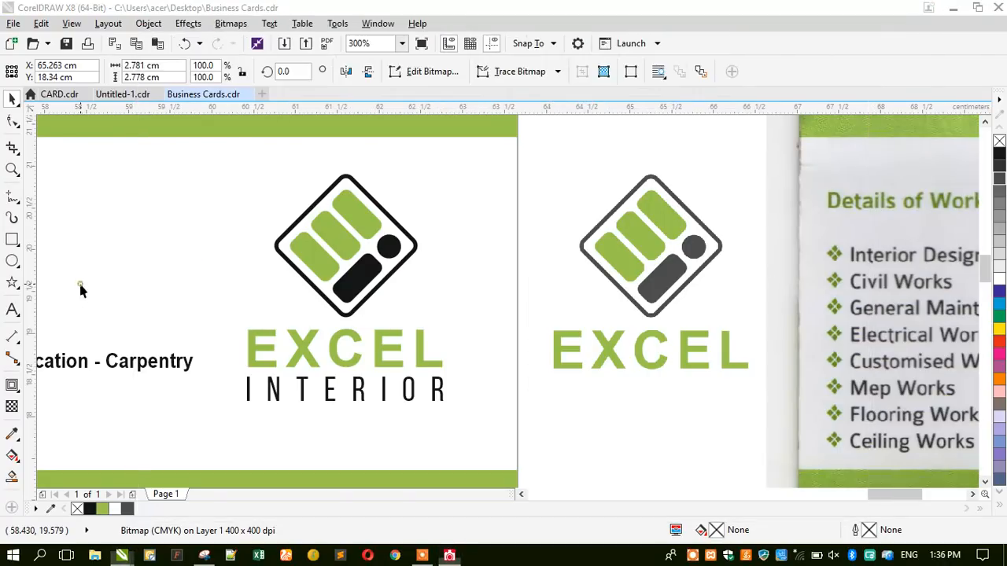
{"action": "scroll", "coordinate": [81, 285], "scroll_direction": "down", "scroll_amount": 1}
{"action": "scroll", "coordinate": [790, 239], "scroll_direction": "up", "scroll_amount": 2}
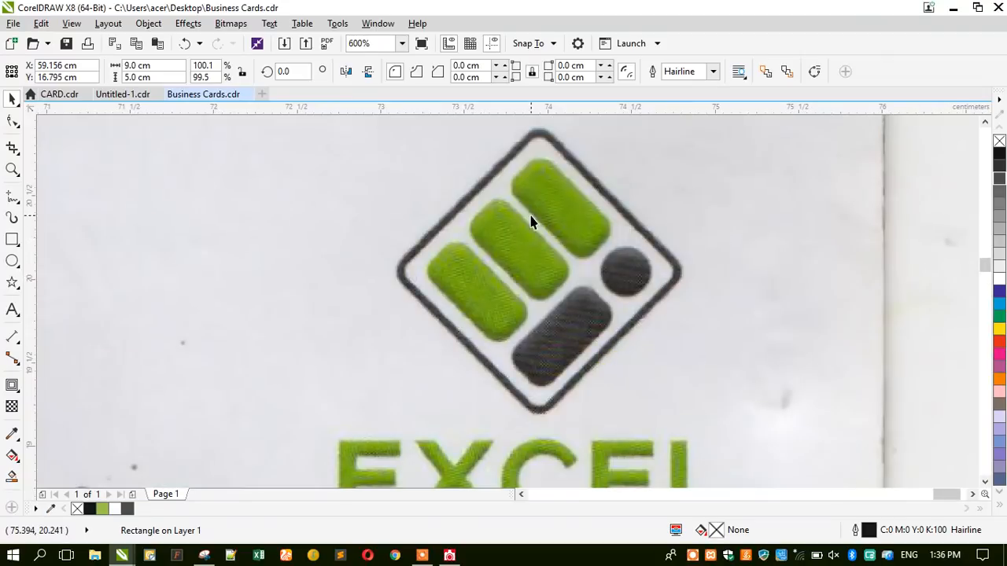
{"action": "scroll", "coordinate": [546, 203], "scroll_direction": "up", "scroll_amount": 2}
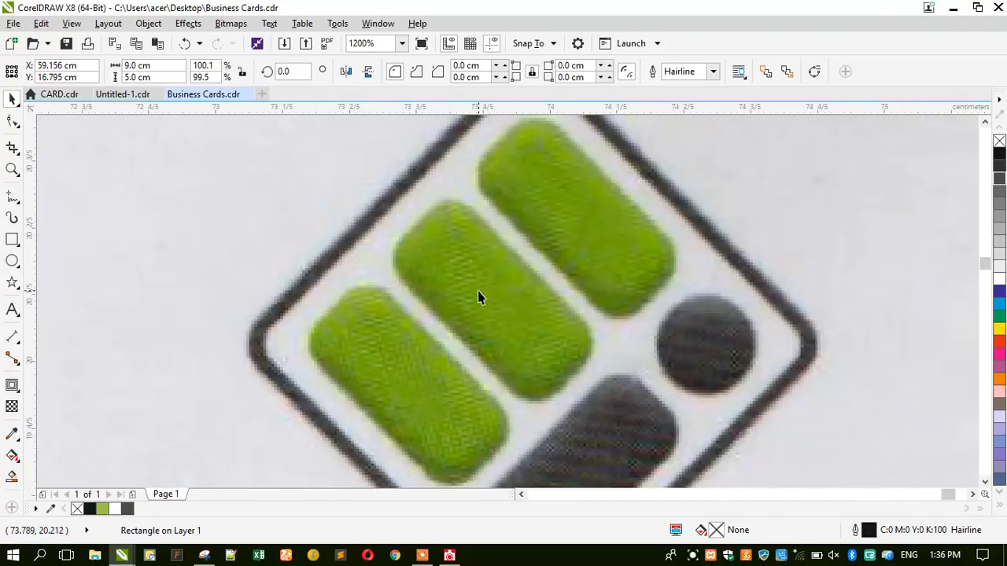
{"action": "left_click", "coordinate": [451, 556]}
{"action": "left_click", "coordinate": [422, 556]}
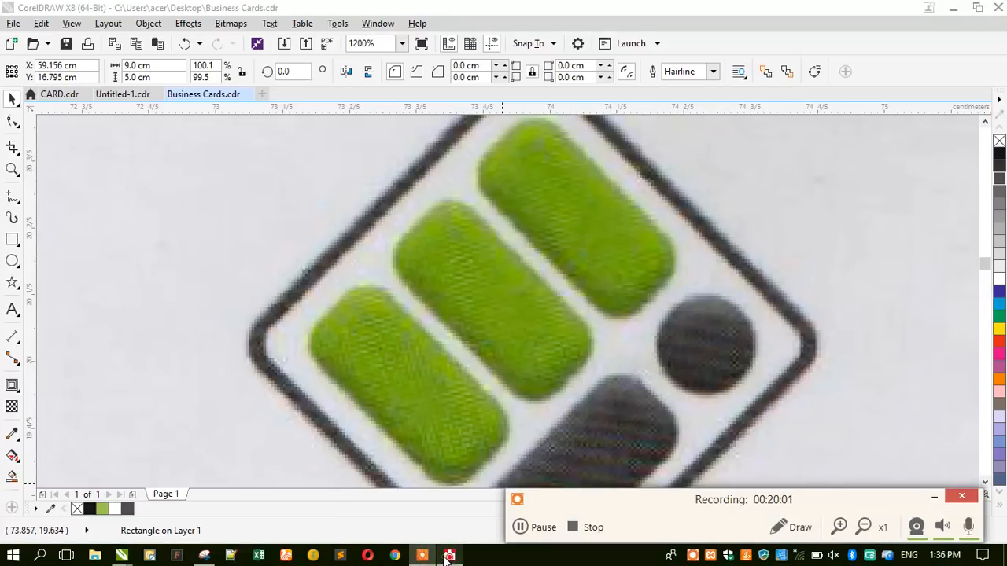
{"action": "left_click", "coordinate": [934, 496]}
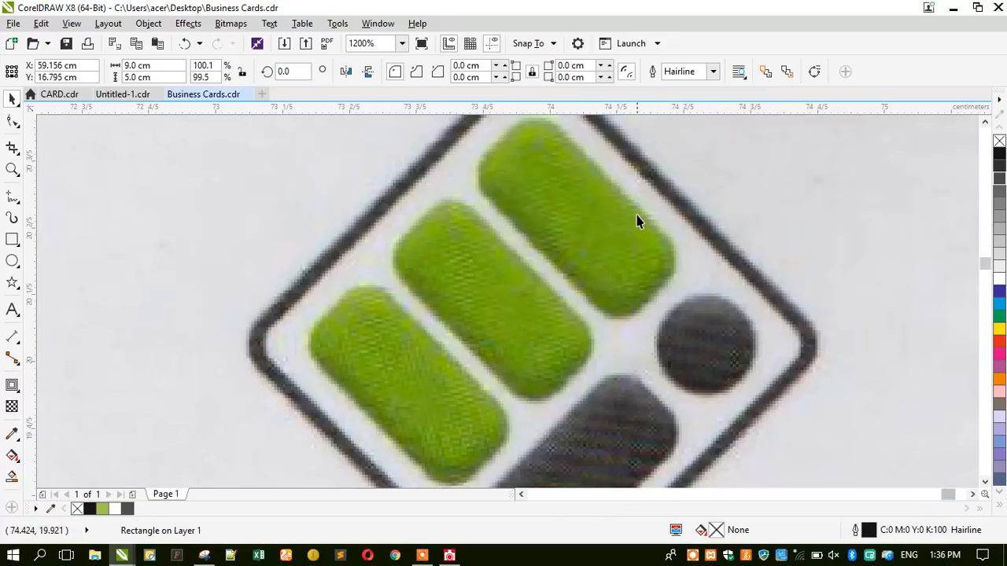
{"action": "scroll", "coordinate": [640, 220], "scroll_direction": "down", "scroll_amount": 3}
{"action": "left_click", "coordinate": [273, 440]}
{"action": "scroll", "coordinate": [562, 288], "scroll_direction": "down", "scroll_amount": 1}
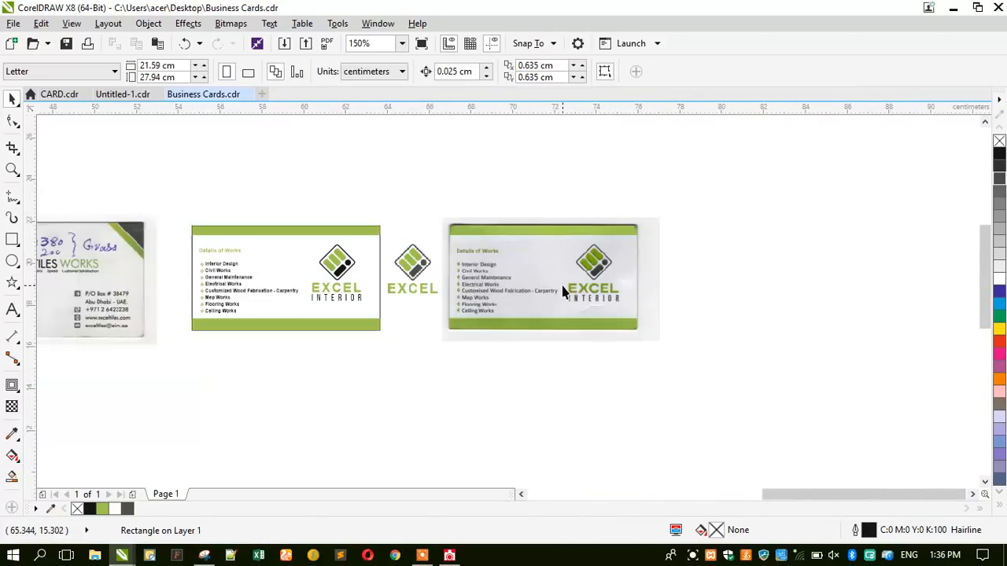
{"action": "scroll", "coordinate": [560, 288], "scroll_direction": "down", "scroll_amount": 1}
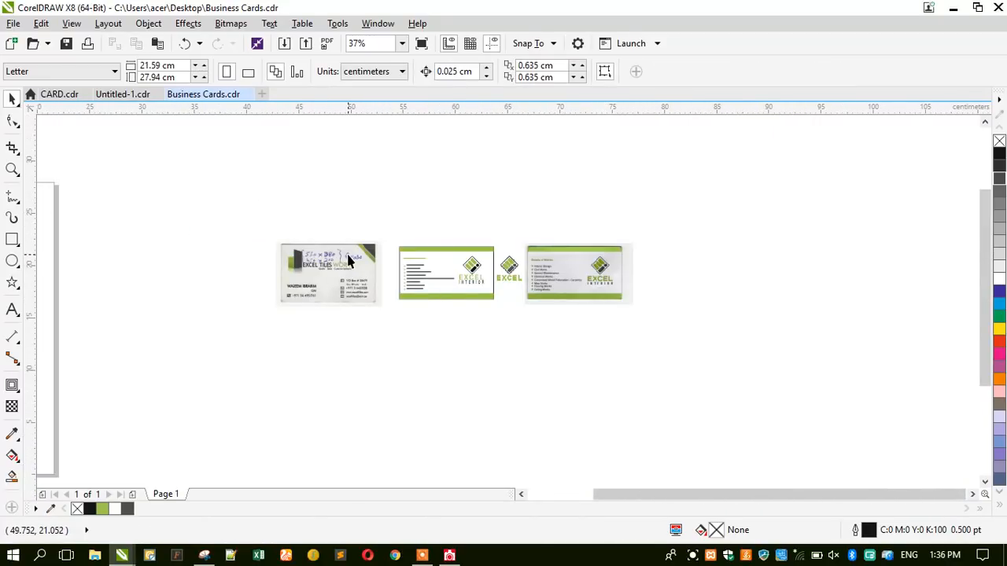
{"action": "left_click", "coordinate": [12, 169]}
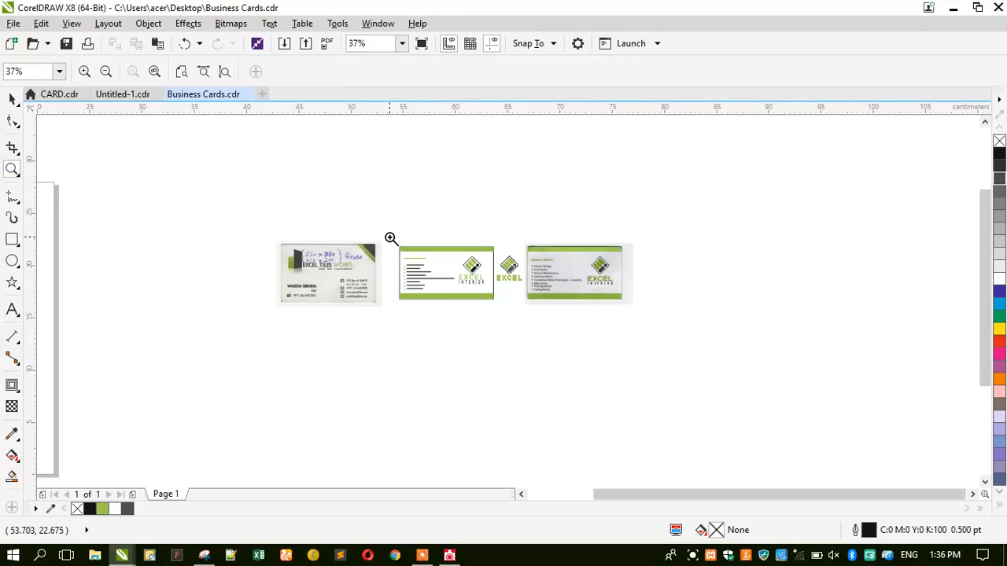
Zoom in on the scanned and vector cards and nudge the scanned card slightly right and up.
{"action": "left_click_drag", "start_coordinate": [327, 272], "coordinate": [506, 313]}
{"action": "left_click", "coordinate": [12, 98]}
{"action": "left_click", "coordinate": [236, 255]}
{"action": "left_click_drag", "start_coordinate": [256, 280], "coordinate": [271, 277]}
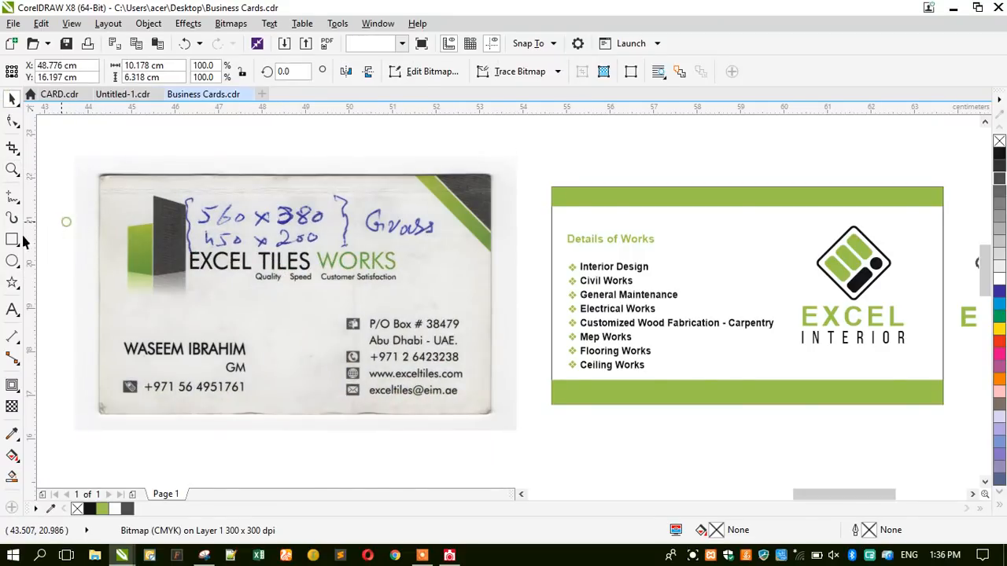
{"action": "left_click", "coordinate": [67, 226]}
Draw a rectangle over the scanned card and size it 9 × 5.5 cm.
{"action": "key", "text": "F6"}
{"action": "left_click_drag", "start_coordinate": [101, 176], "coordinate": [492, 415]}
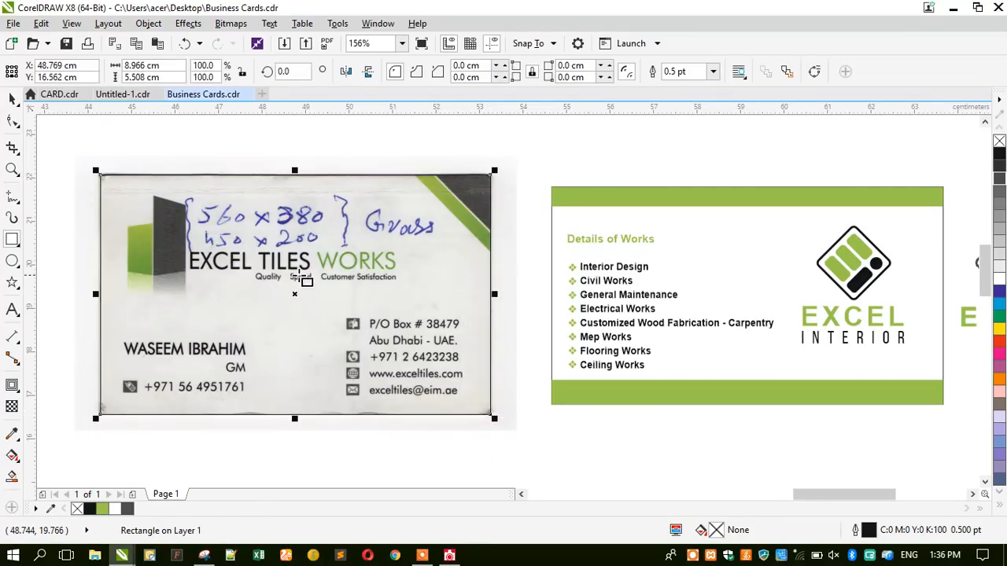
{"action": "left_click_drag", "start_coordinate": [168, 67], "coordinate": [115, 72]}
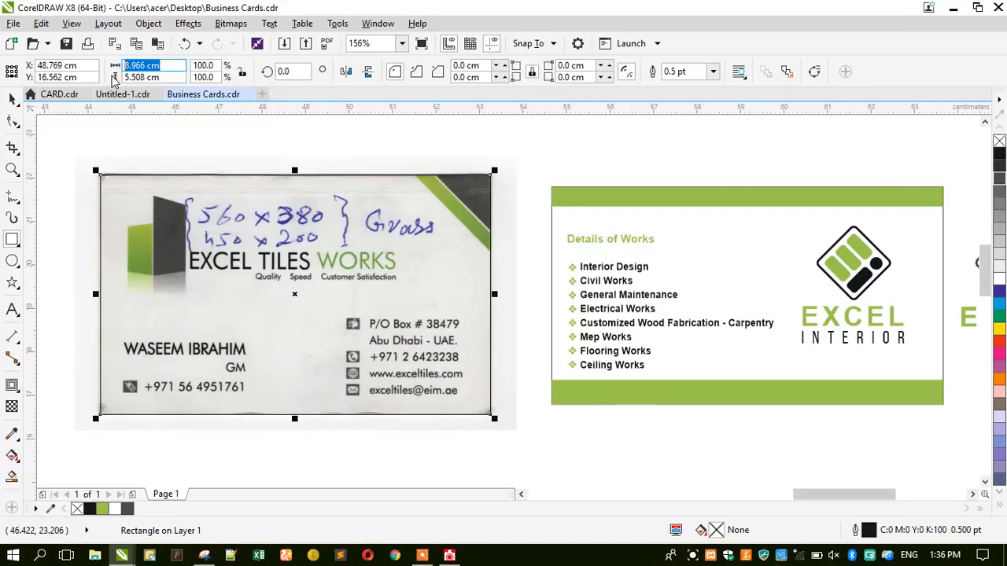
{"action": "type", "text": "9"}
{"action": "key", "text": "Tab"}
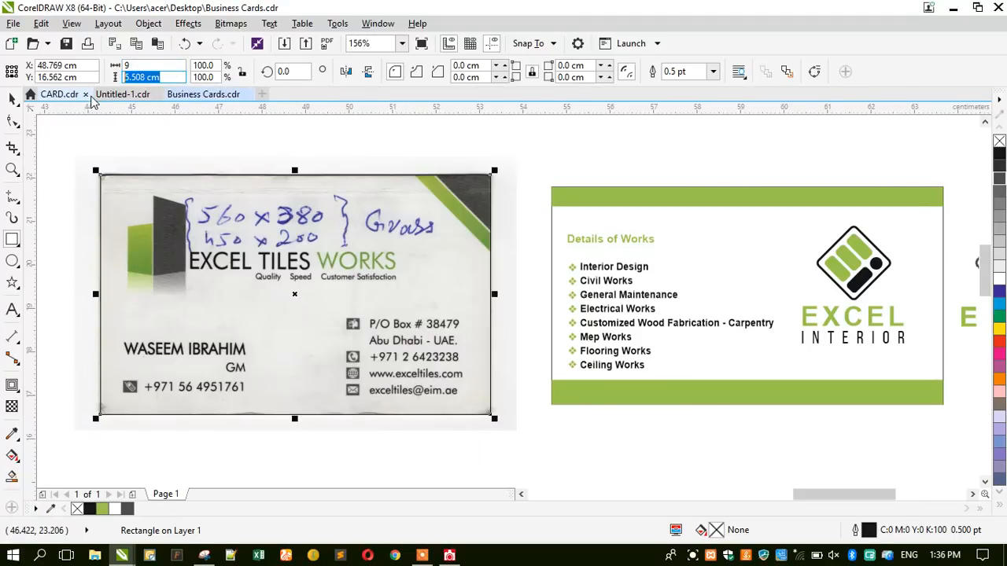
{"action": "type", "text": "5.5"}
{"action": "key", "text": "Return"}
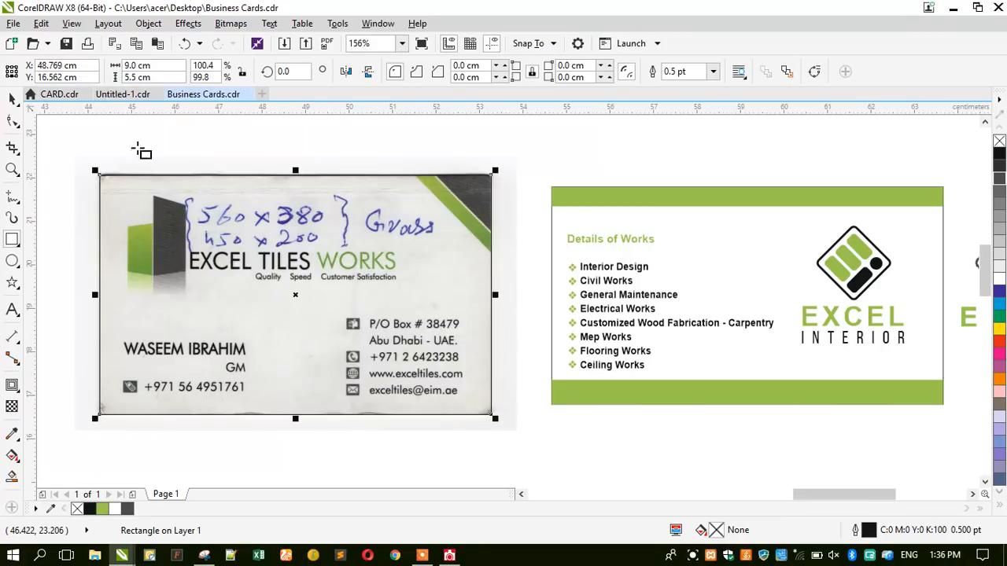
{"action": "left_click", "coordinate": [12, 99]}
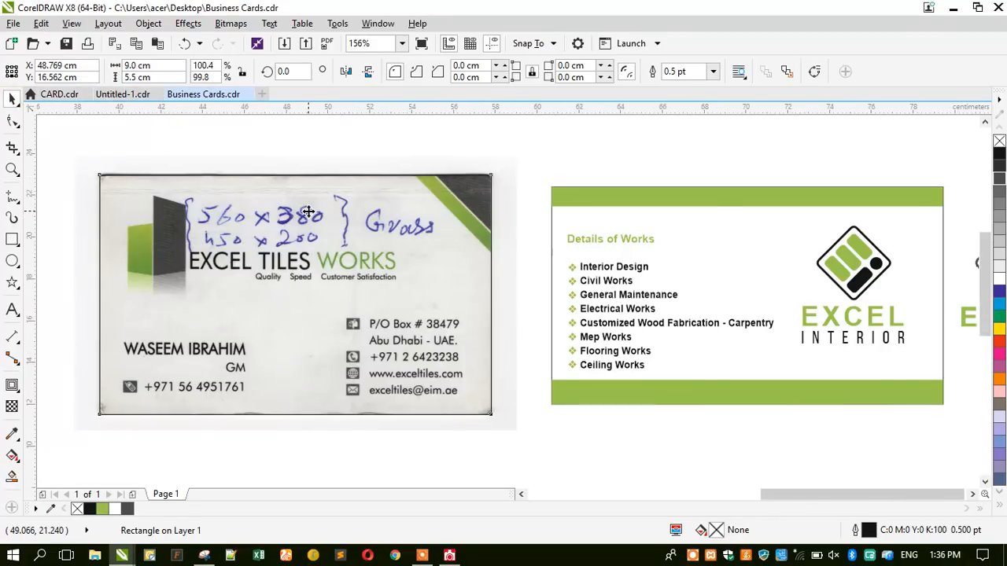
{"action": "scroll", "coordinate": [308, 211], "scroll_direction": "down", "scroll_amount": 2}
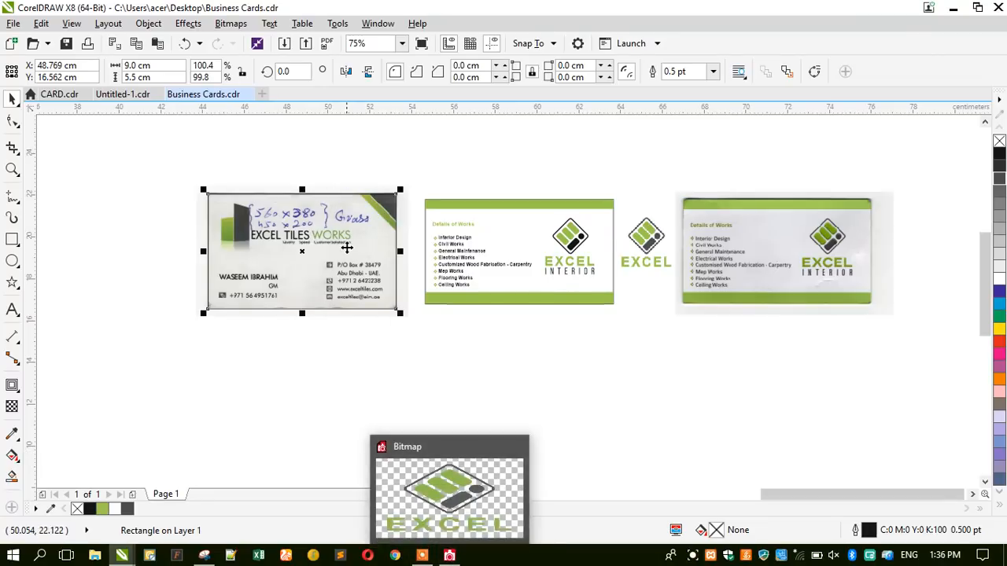
{"action": "scroll", "coordinate": [347, 247], "scroll_direction": "up", "scroll_amount": 2}
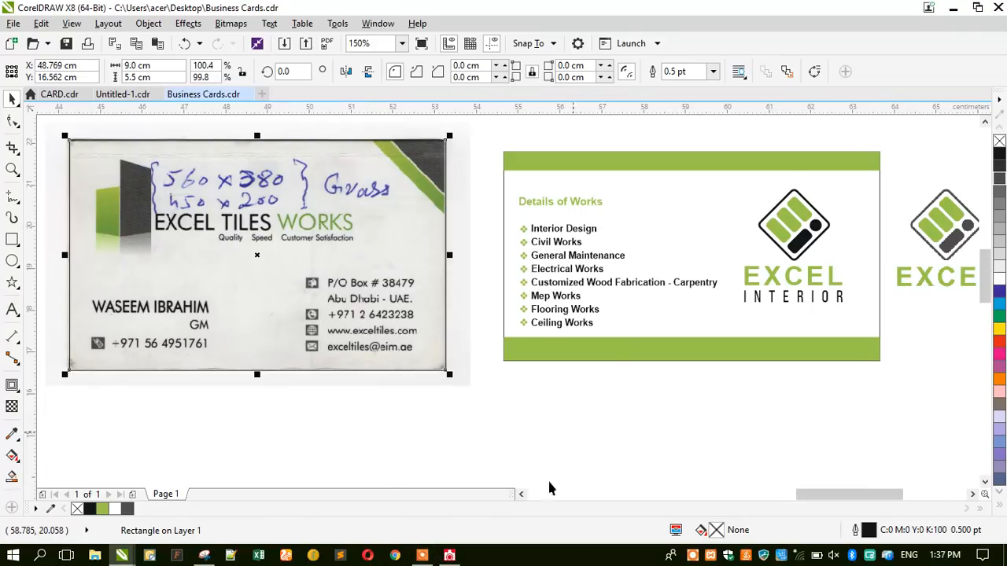
{"action": "left_click", "coordinate": [450, 555]}
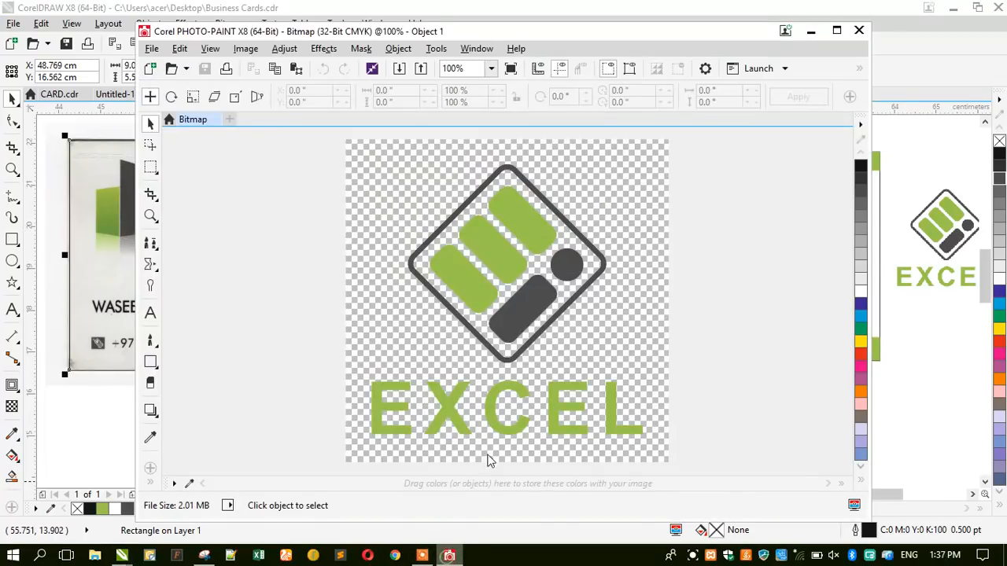
Apply a Plastic texture to the logo with Depth 7, Smoothness 22 and adjusted light direction.
{"action": "double_click", "coordinate": [324, 32]}
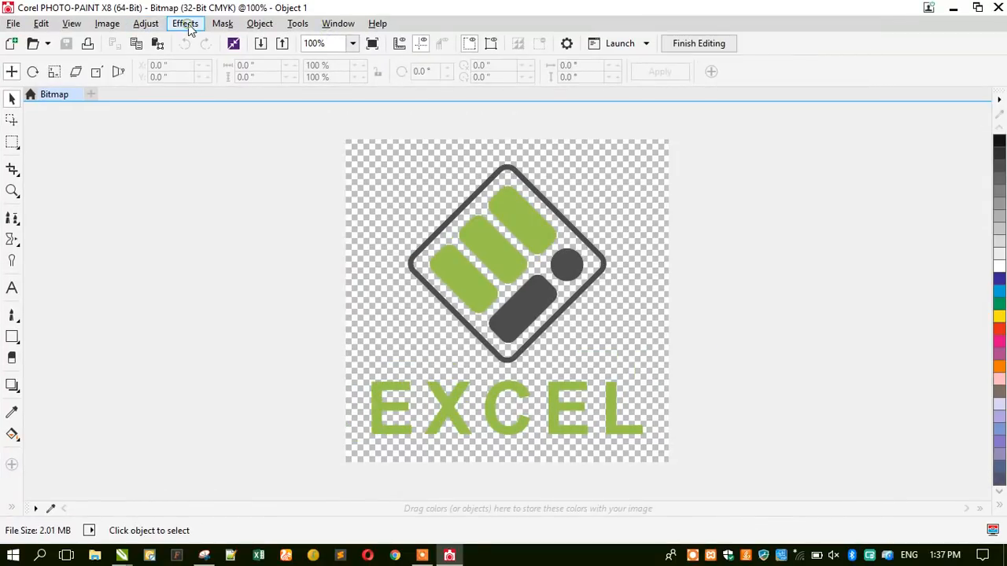
{"action": "left_click", "coordinate": [188, 25]}
{"action": "mouse_move", "coordinate": [240, 245]}
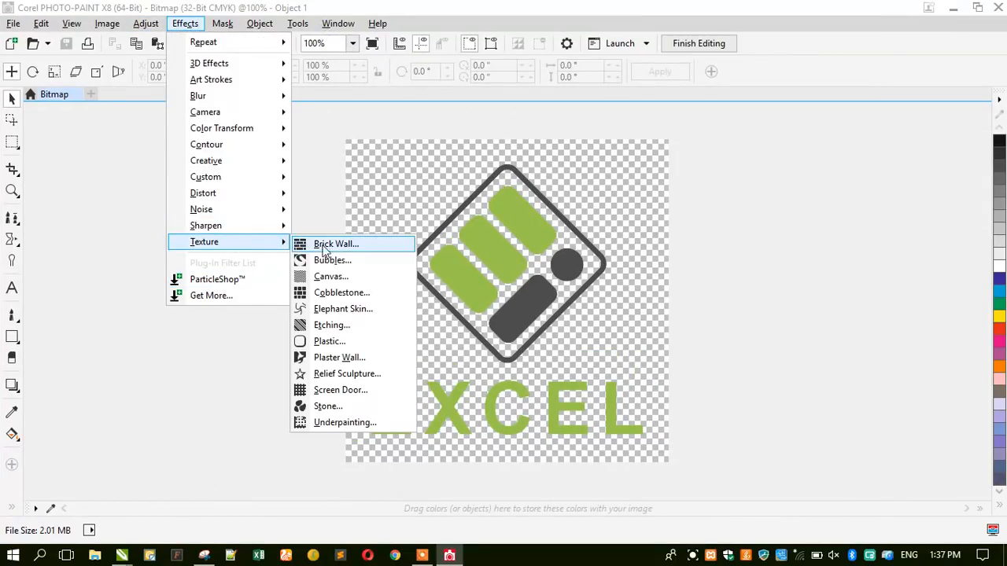
{"action": "left_click", "coordinate": [335, 340]}
{"action": "left_click_drag", "start_coordinate": [435, 191], "coordinate": [710, 86]}
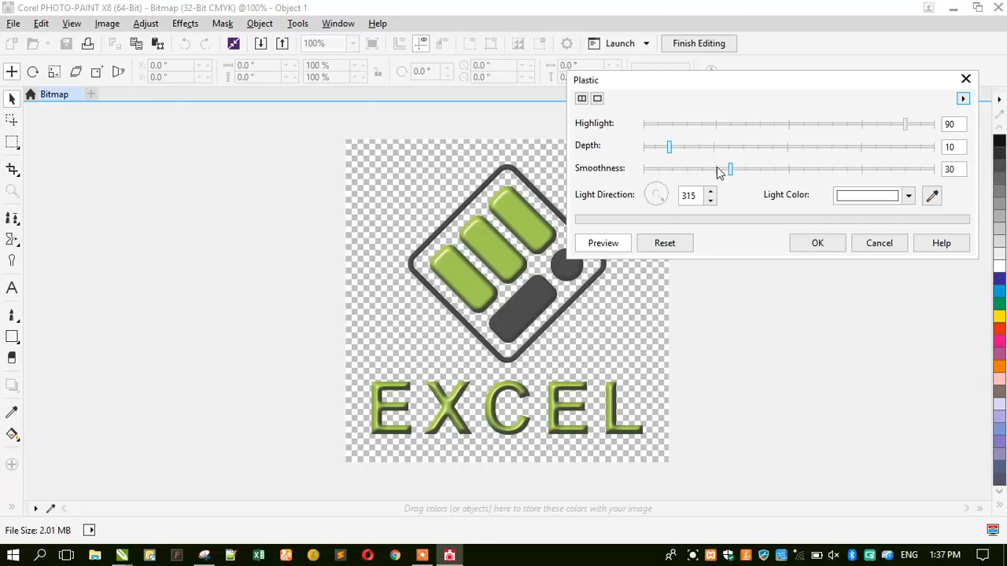
{"action": "left_click", "coordinate": [662, 147]}
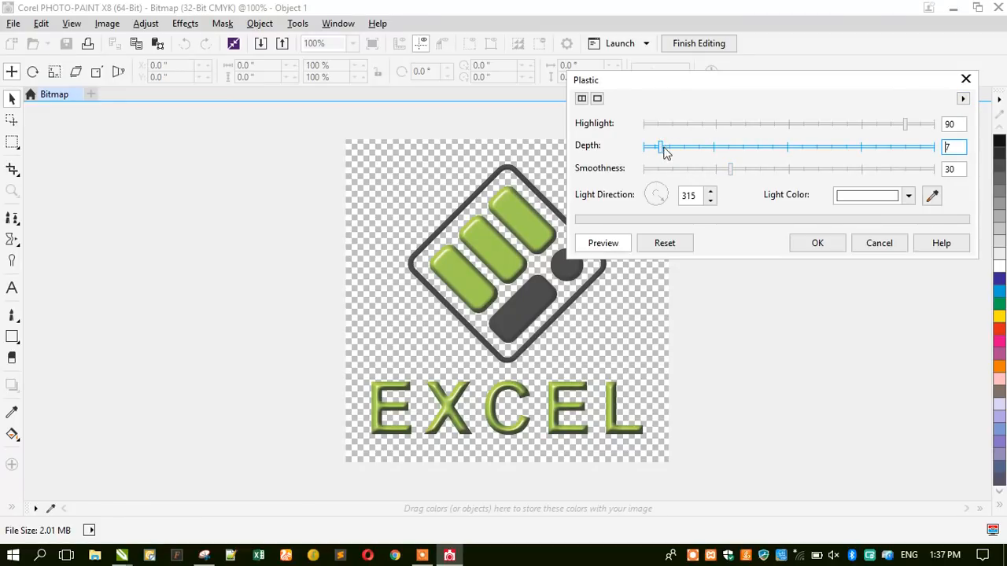
{"action": "left_click_drag", "start_coordinate": [669, 202], "coordinate": [652, 203]}
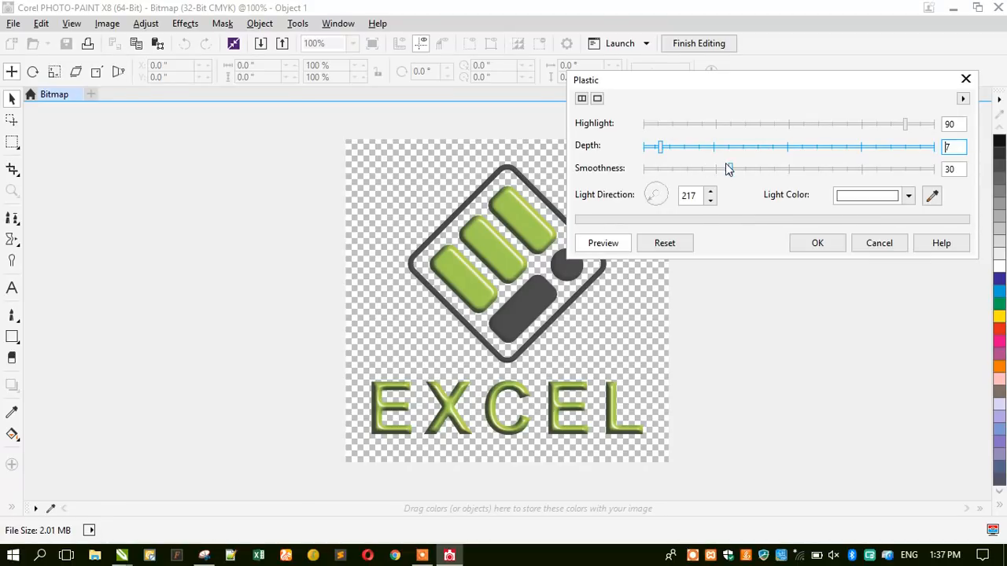
{"action": "left_click_drag", "start_coordinate": [728, 169], "coordinate": [708, 173]}
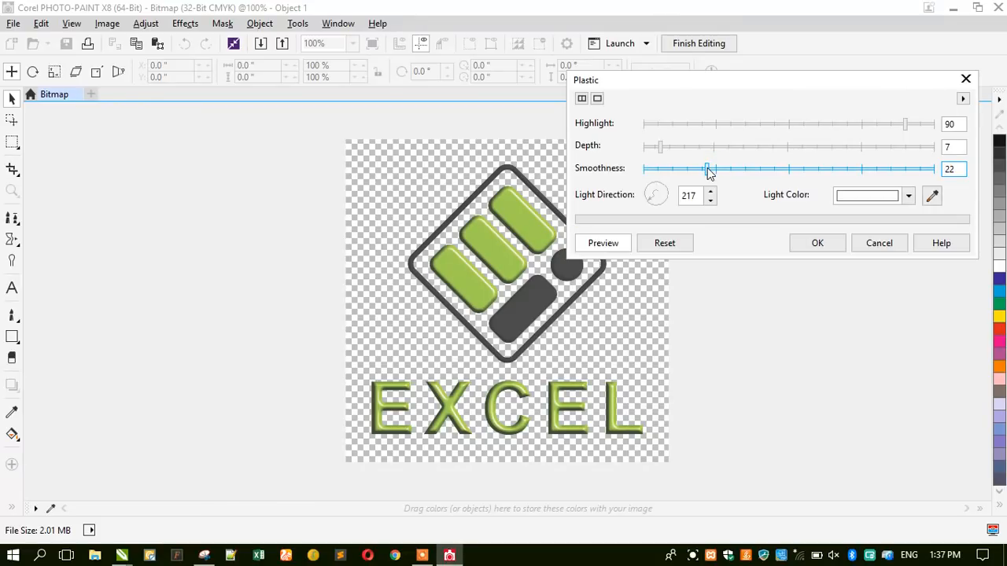
{"action": "left_click", "coordinate": [826, 244]}
Close PHOTO-PAINT, saving the edited logo back into the drawing.
{"action": "left_click", "coordinate": [998, 7]}
{"action": "left_click", "coordinate": [448, 320]}
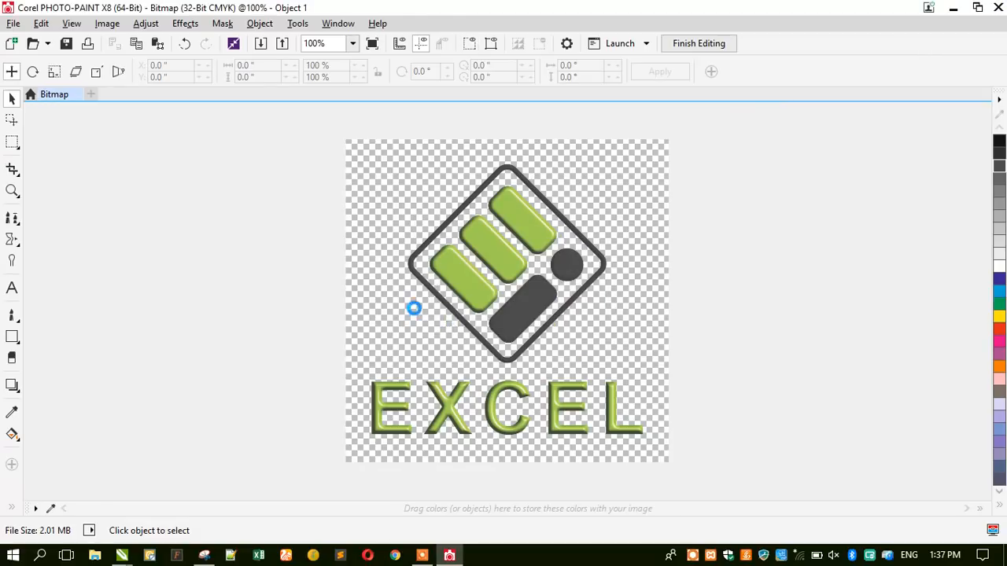
{"action": "scroll", "coordinate": [541, 211], "scroll_direction": "down", "scroll_amount": 1}
{"action": "scroll", "coordinate": [755, 194], "scroll_direction": "up", "scroll_amount": 1}
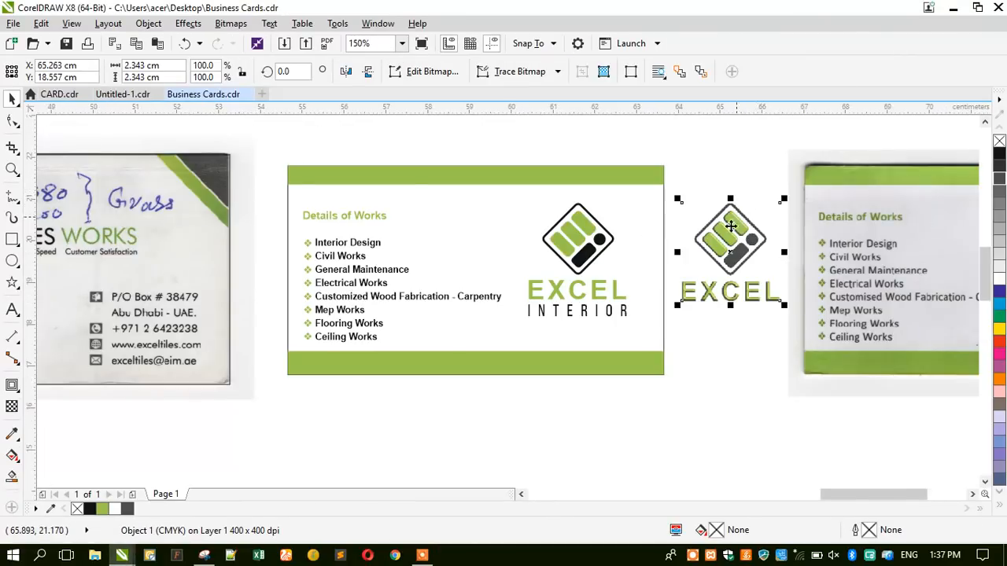
Compare both logos, then open the Outline Pen settings for the traced logo's 1.4 pt diamond frame.
{"action": "scroll", "coordinate": [731, 226], "scroll_direction": "up", "scroll_amount": 1}
{"action": "scroll", "coordinate": [739, 252], "scroll_direction": "up", "scroll_amount": 3}
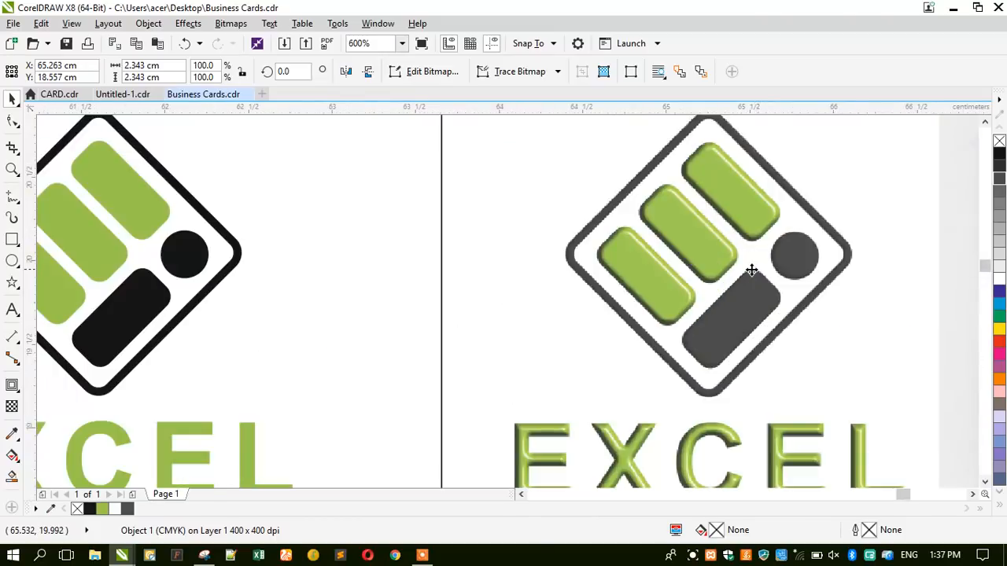
{"action": "scroll", "coordinate": [724, 254], "scroll_direction": "down", "scroll_amount": 3}
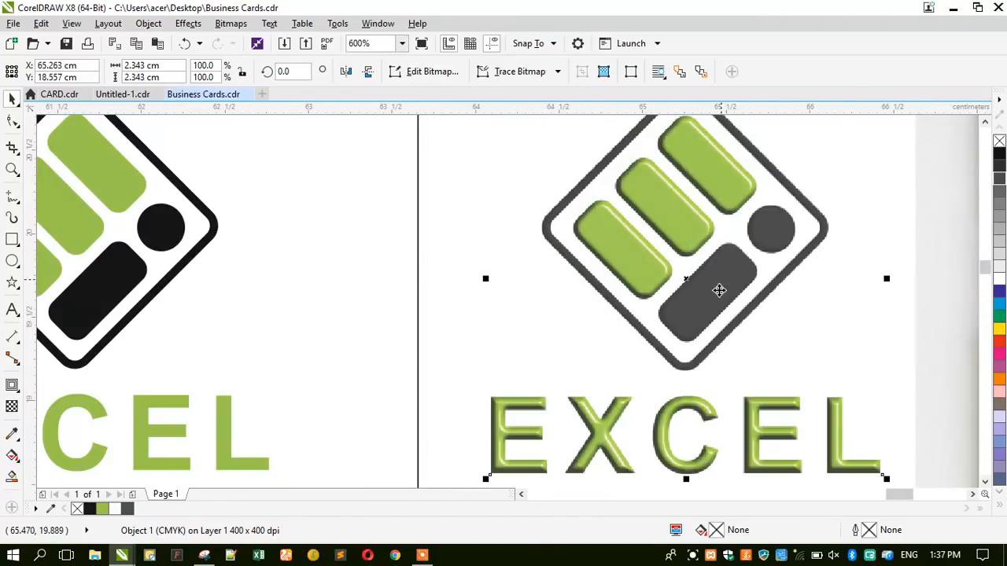
{"action": "scroll", "coordinate": [719, 288], "scroll_direction": "up", "scroll_amount": 2}
{"action": "scroll", "coordinate": [717, 296], "scroll_direction": "up", "scroll_amount": 1}
{"action": "scroll", "coordinate": [611, 272], "scroll_direction": "down", "scroll_amount": 4}
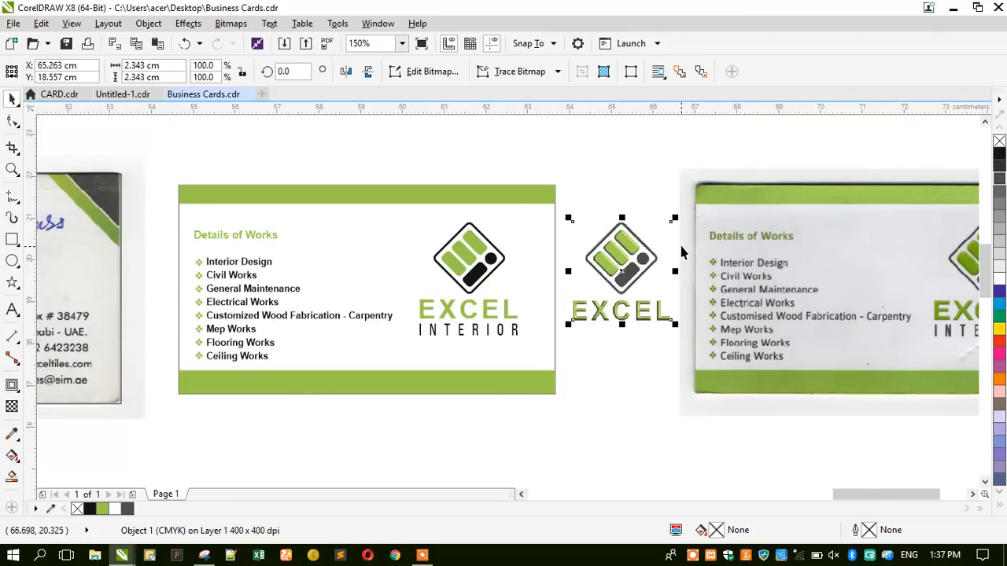
{"action": "scroll", "coordinate": [707, 267], "scroll_direction": "up", "scroll_amount": 1}
{"action": "scroll", "coordinate": [415, 262], "scroll_direction": "down", "scroll_amount": 2}
{"action": "scroll", "coordinate": [647, 266], "scroll_direction": "up", "scroll_amount": 1}
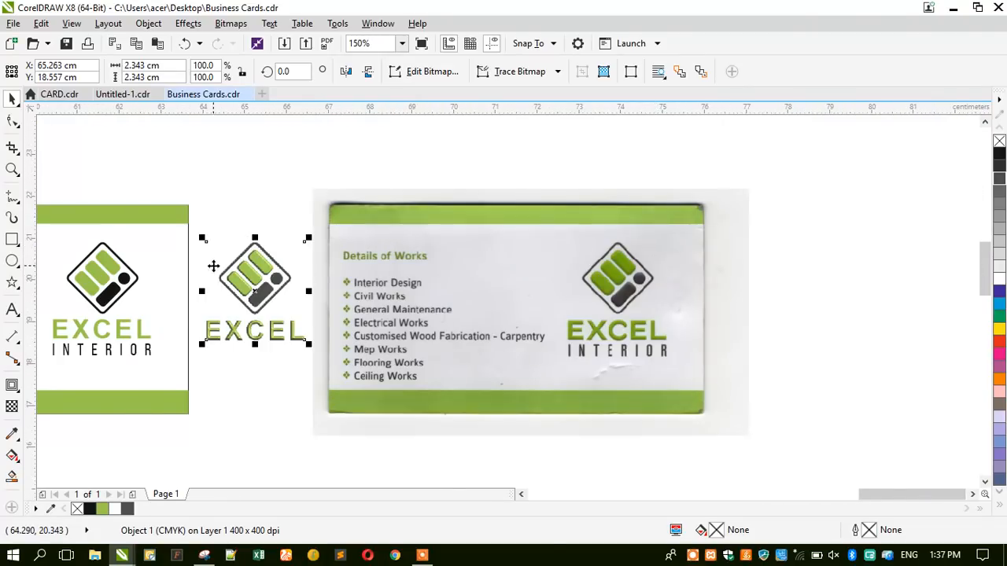
{"action": "scroll", "coordinate": [290, 243], "scroll_direction": "up", "scroll_amount": 1}
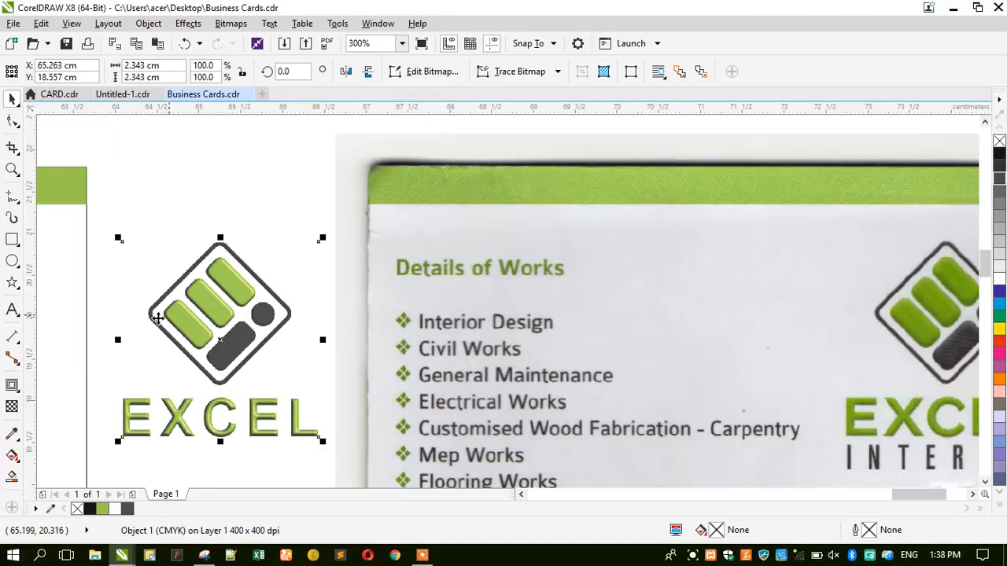
{"action": "scroll", "coordinate": [145, 321], "scroll_direction": "up", "scroll_amount": 2}
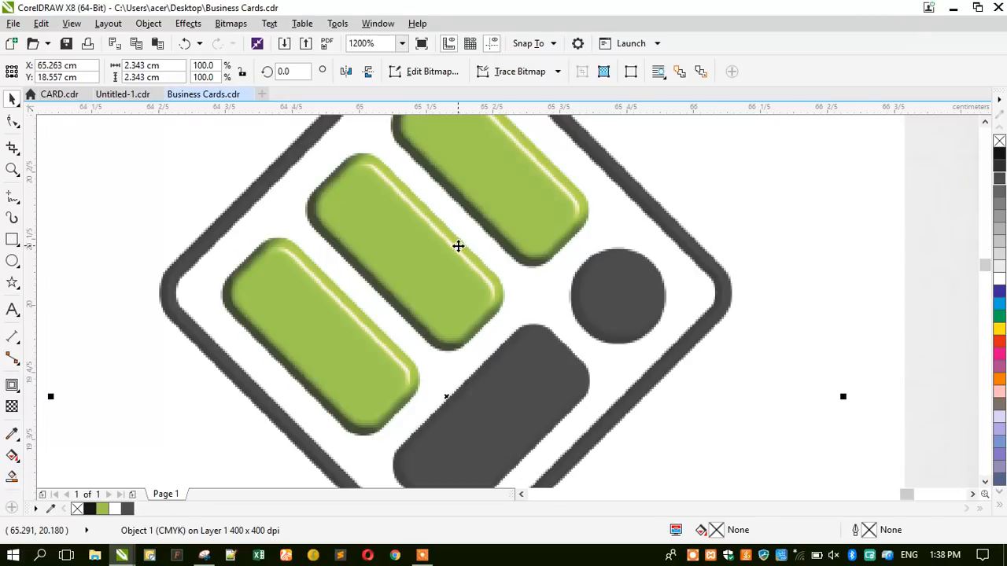
{"action": "scroll", "coordinate": [456, 243], "scroll_direction": "down", "scroll_amount": 3}
{"action": "scroll", "coordinate": [263, 253], "scroll_direction": "up", "scroll_amount": 2}
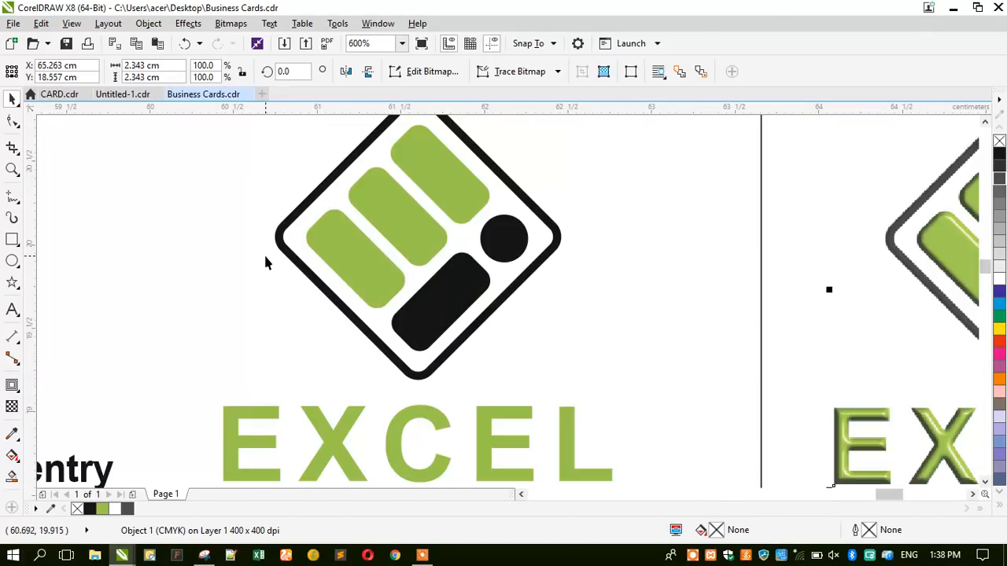
{"action": "scroll", "coordinate": [374, 242], "scroll_direction": "down", "scroll_amount": 1}
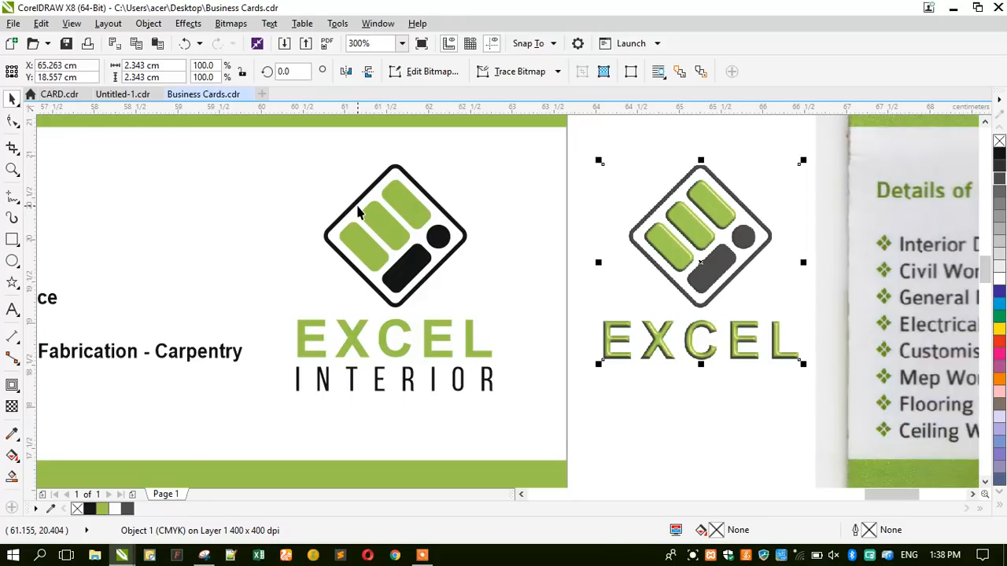
{"action": "left_click", "coordinate": [358, 209], "text": "ctrl"}
{"action": "key", "text": "F12"}
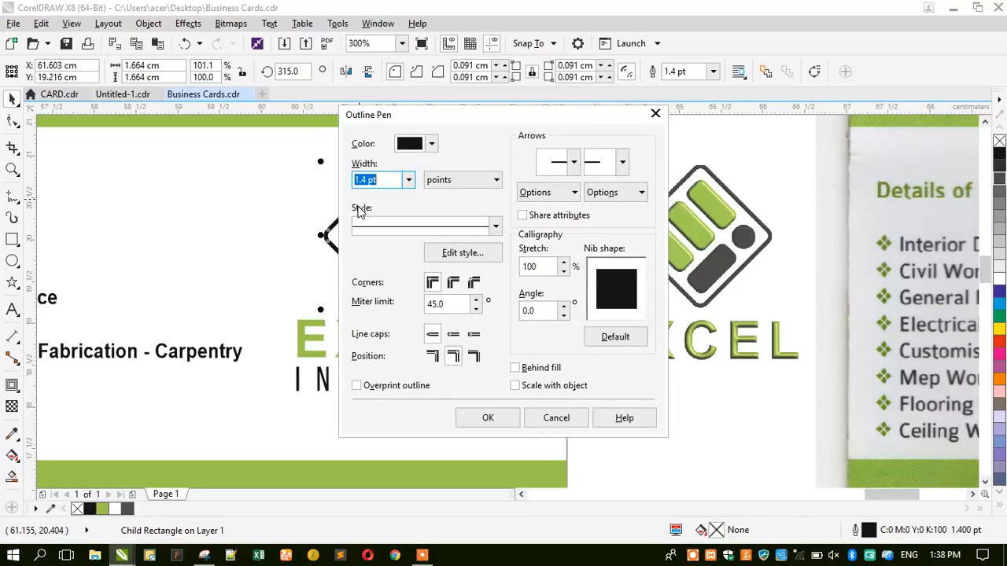
Set the diamond frame outline to 1.2 pt and delete the plastic-effect logo bitmap.
{"action": "type", "text": "1.2"}
{"action": "key", "text": "Return"}
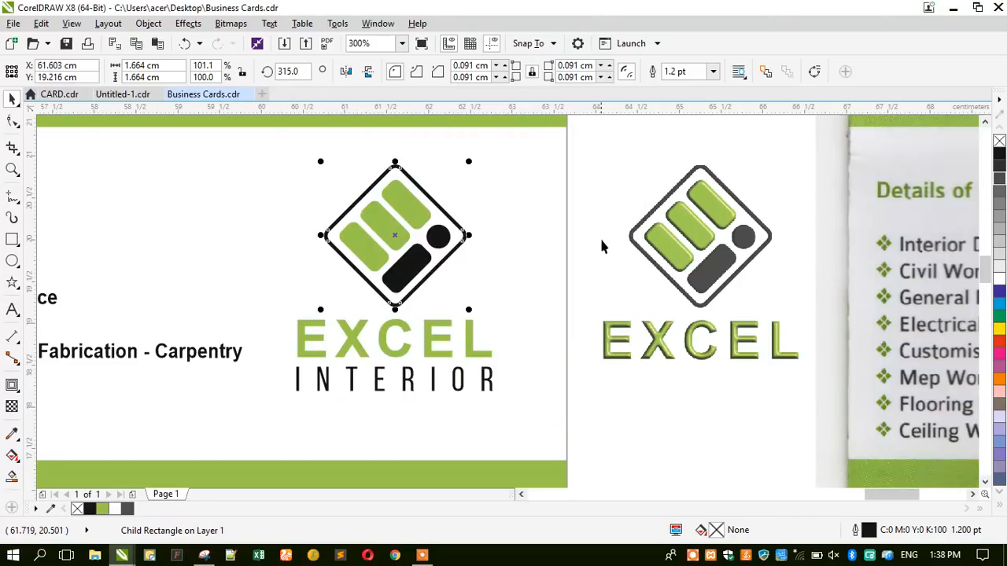
{"action": "left_click", "coordinate": [641, 233]}
{"action": "key", "text": "Delete"}
Move the scanned card image down and place a blank card rectangle beside the recreated card.
{"action": "scroll", "coordinate": [635, 225], "scroll_direction": "down", "scroll_amount": 2}
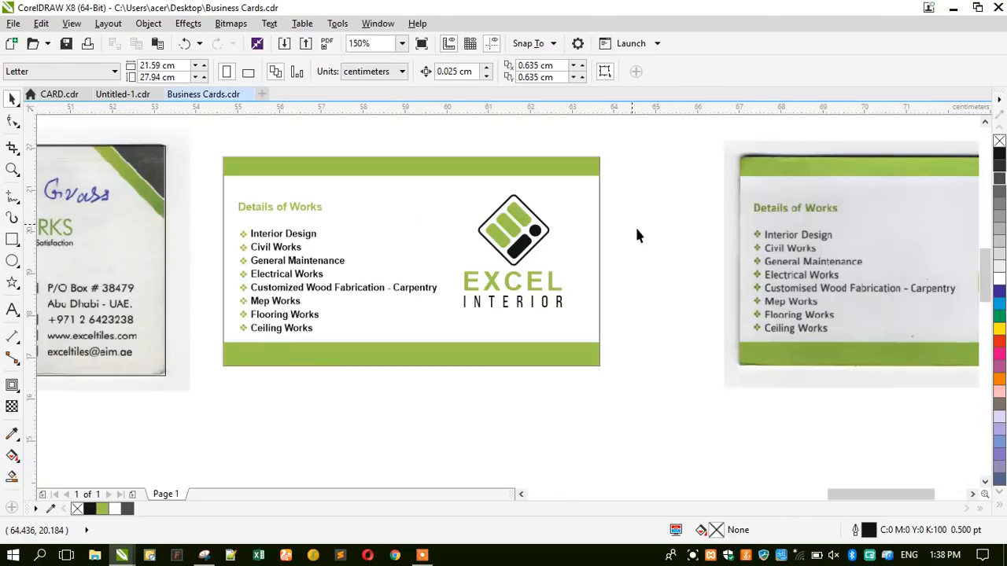
{"action": "left_click", "coordinate": [731, 241]}
{"action": "left_click", "coordinate": [665, 201]}
{"action": "scroll", "coordinate": [666, 202], "scroll_direction": "down", "scroll_amount": 2}
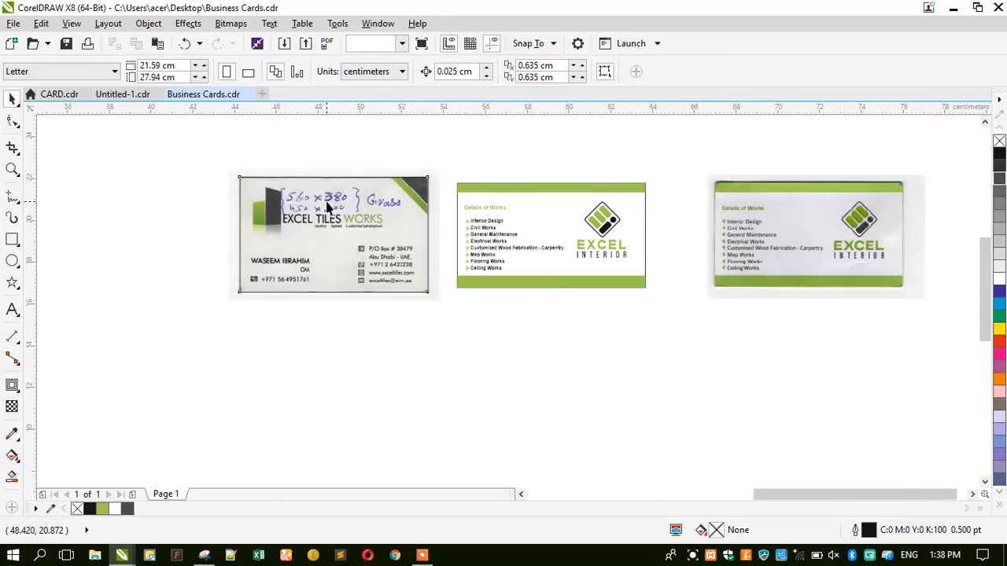
{"action": "left_click", "coordinate": [330, 206]}
{"action": "left_click", "coordinate": [737, 232]}
{"action": "left_click_drag", "start_coordinate": [741, 218], "coordinate": [612, 383]}
{"action": "left_click_drag", "start_coordinate": [316, 238], "coordinate": [732, 240]}
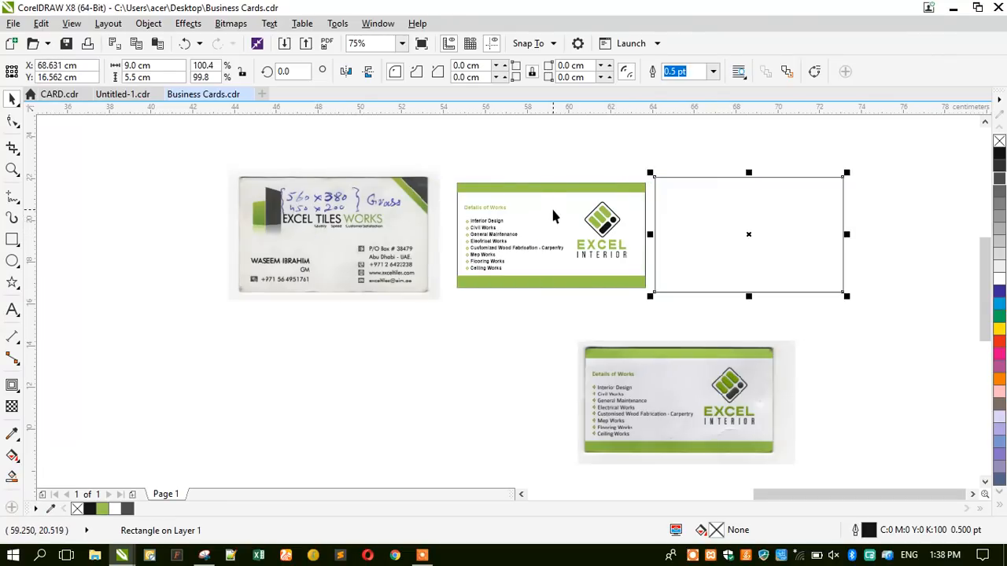
{"action": "left_click", "coordinate": [553, 209], "text": "shift"}
{"action": "left_click", "coordinate": [535, 144]}
Zoom in on both cards and stretch the recreated card taller from its top.
{"action": "left_click", "coordinate": [16, 171]}
{"action": "left_click_drag", "start_coordinate": [452, 164], "coordinate": [897, 315]}
{"action": "left_click", "coordinate": [11, 100]}
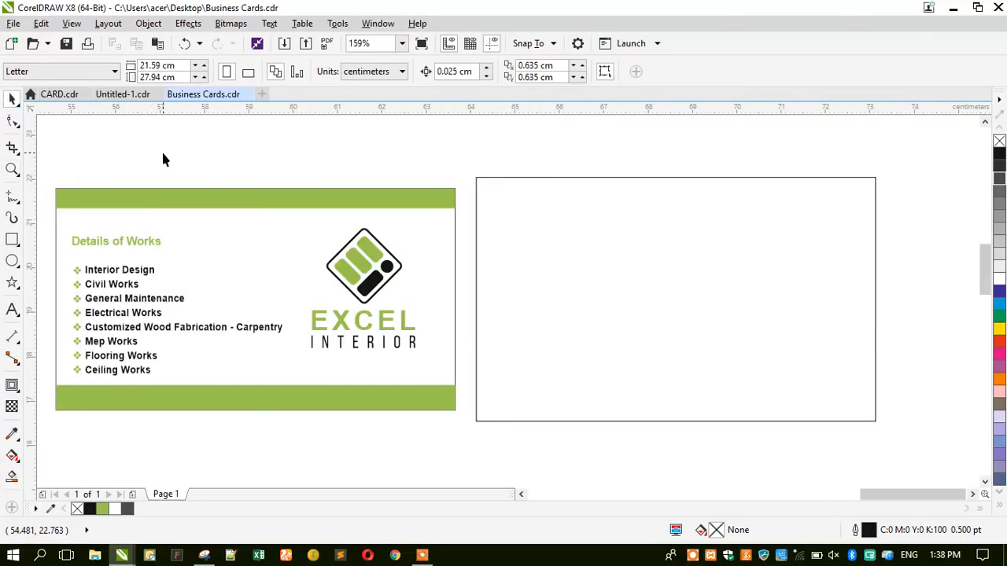
{"action": "left_click", "coordinate": [202, 229]}
{"action": "left_click_drag", "start_coordinate": [255, 187], "coordinate": [513, 178]}
Align the bottom green bar to the card's bottom edge.
{"action": "left_click", "coordinate": [378, 199]}
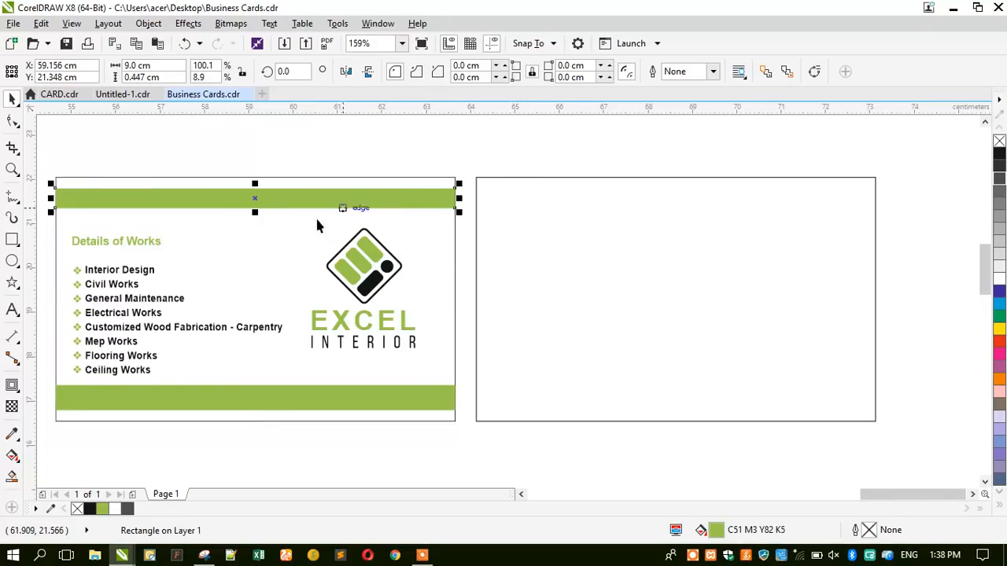
{"action": "left_click", "coordinate": [283, 226], "text": "shift"}
{"action": "left_click", "coordinate": [266, 157]}
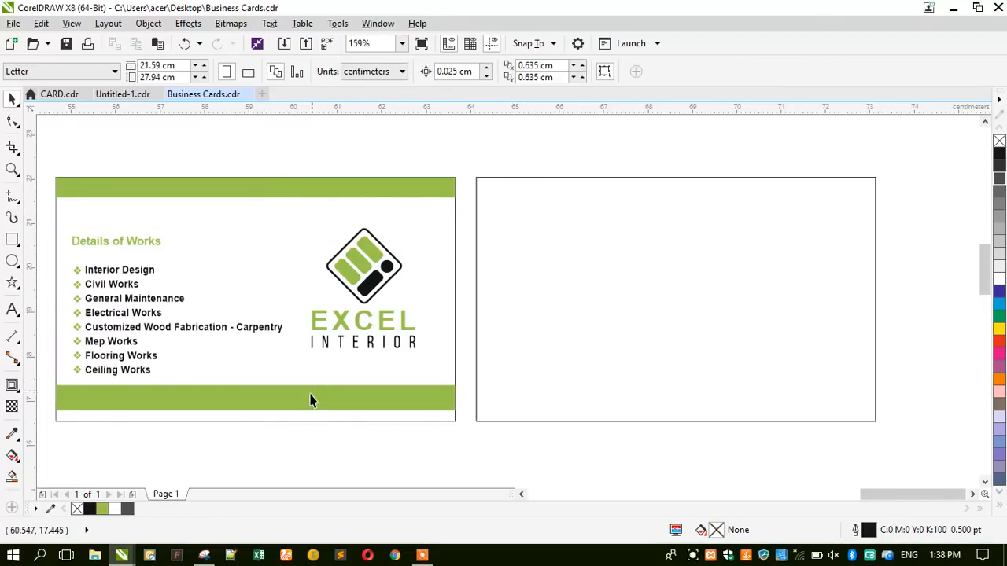
{"action": "left_click", "coordinate": [308, 399]}
{"action": "left_click", "coordinate": [304, 419], "text": "shift"}
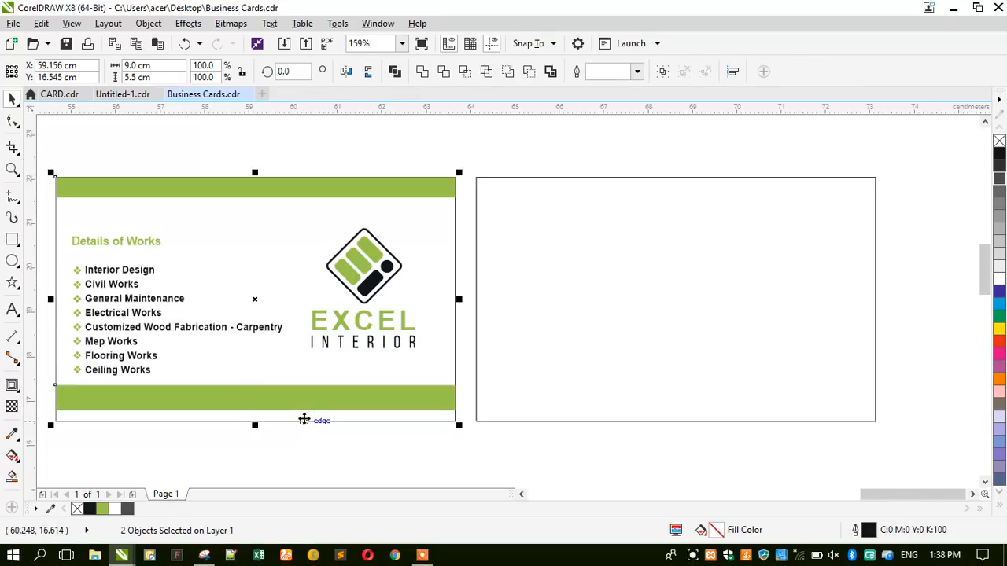
{"action": "key", "text": "b"}
Replace the top green bar with a copy of the bottom bar aligned to the card's top edge.
{"action": "left_click", "coordinate": [277, 157]}
{"action": "left_click", "coordinate": [274, 193]}
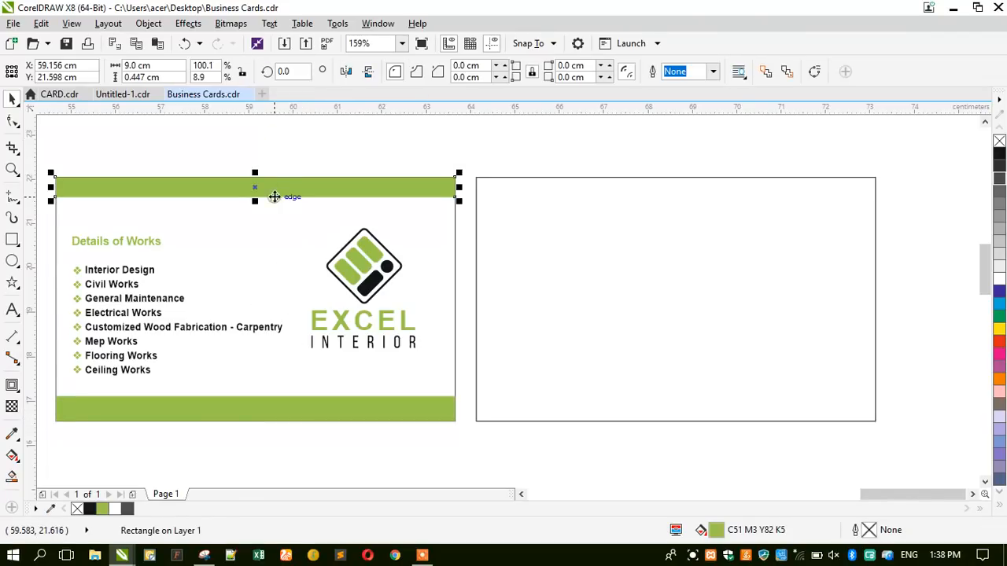
{"action": "key", "text": "Delete"}
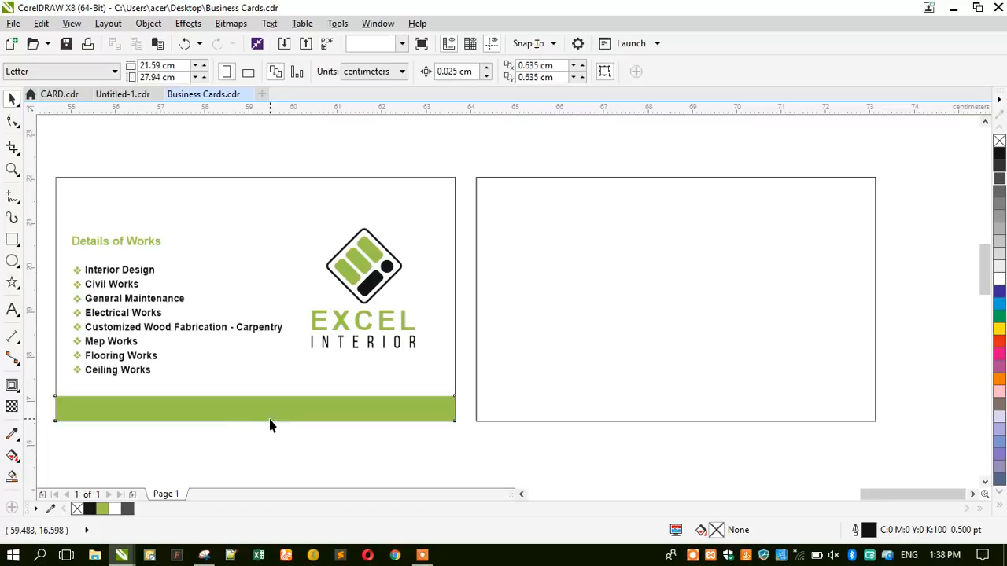
{"action": "left_click_drag", "start_coordinate": [225, 423], "coordinate": [249, 202]}
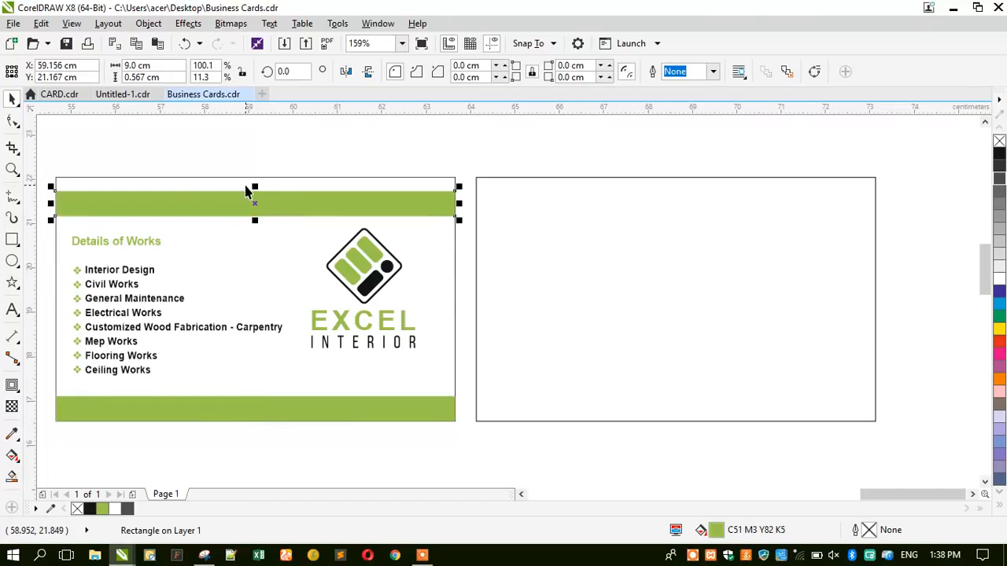
{"action": "left_click", "coordinate": [244, 183], "text": "shift"}
{"action": "key", "text": "t"}
{"action": "left_click", "coordinate": [241, 148]}
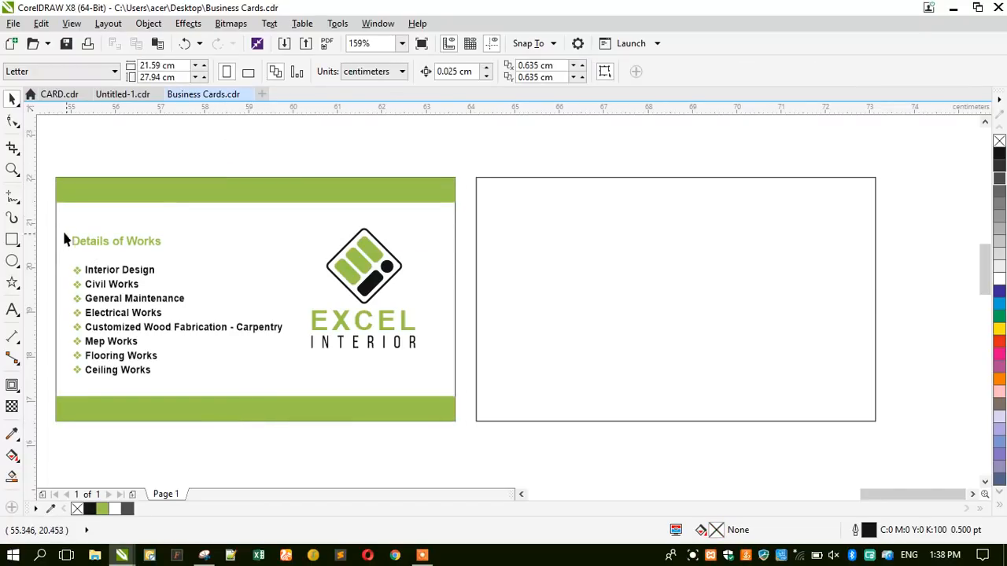
Centre the Details of Works heading and list vertically on the card.
{"action": "left_click_drag", "start_coordinate": [49, 220], "coordinate": [289, 380]}
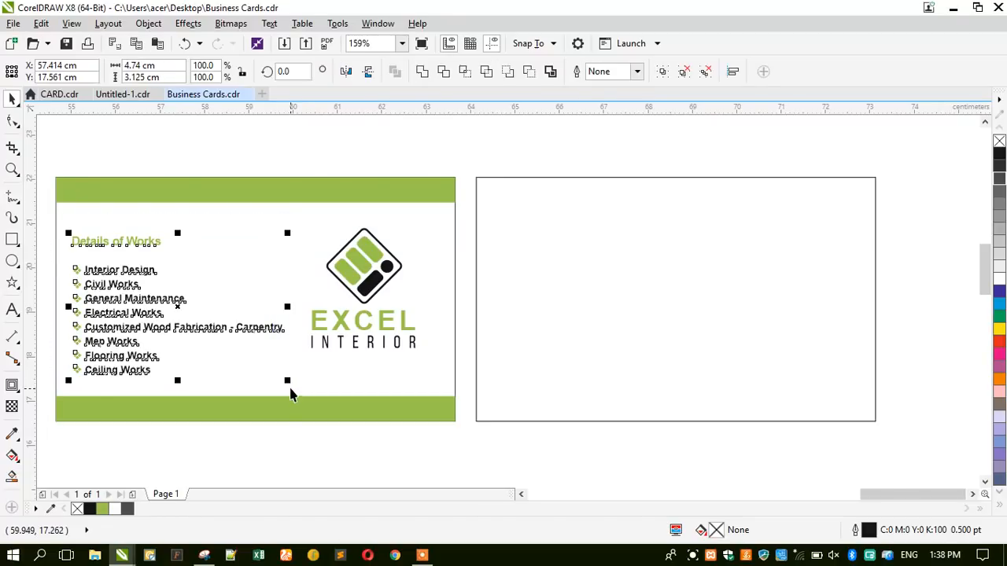
{"action": "left_click", "coordinate": [112, 206], "text": "shift"}
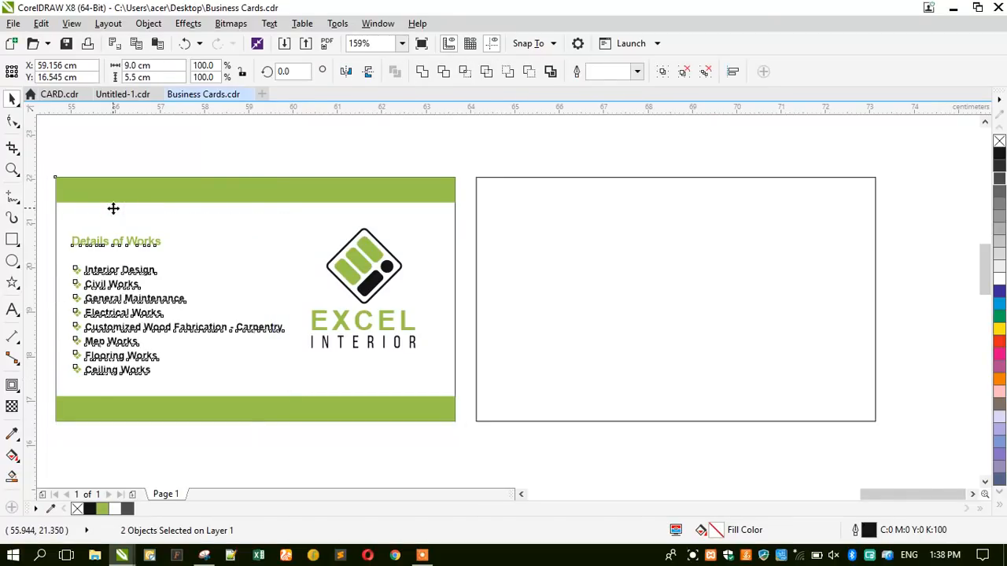
{"action": "key", "text": "e"}
{"action": "left_click", "coordinate": [101, 134]}
Group the three EXCEL INTERIOR logo parts and centre the group vertically on the card.
{"action": "left_click_drag", "start_coordinate": [220, 125], "coordinate": [438, 386]}
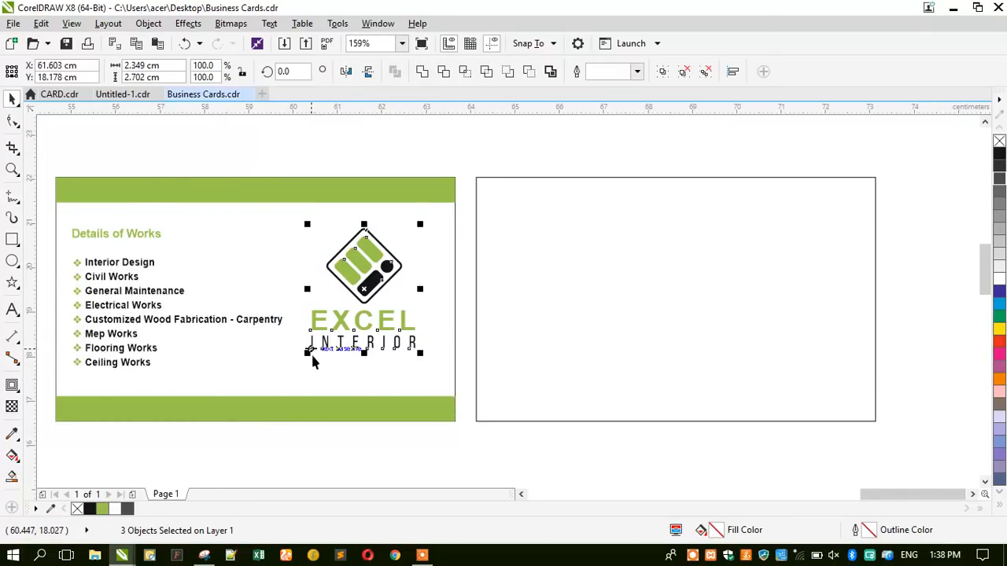
{"action": "key", "text": "ctrl+g"}
{"action": "left_click", "coordinate": [265, 260], "text": "shift"}
{"action": "key", "text": "e"}
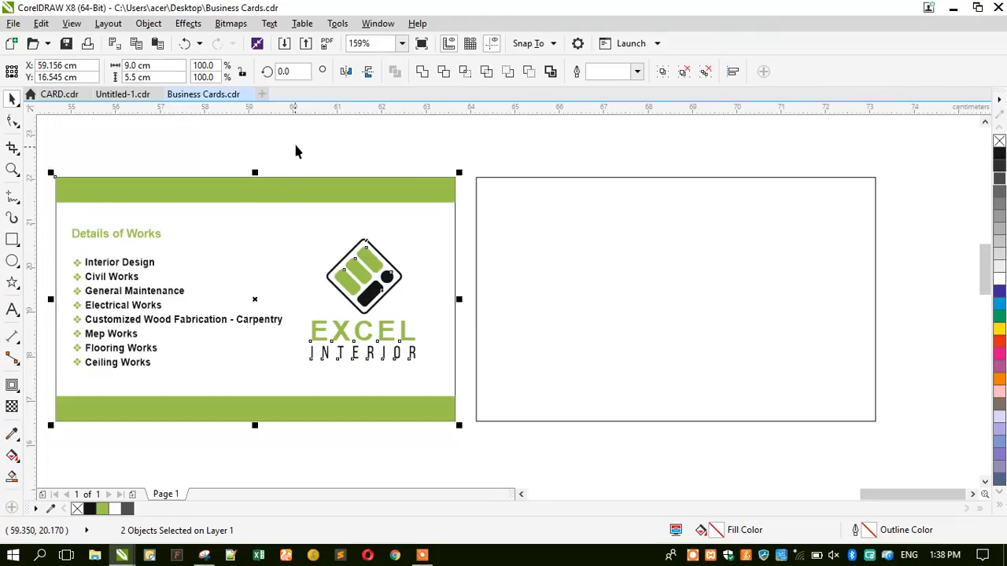
{"action": "left_click", "coordinate": [295, 149]}
{"action": "scroll", "coordinate": [460, 228], "scroll_direction": "down", "scroll_amount": 3}
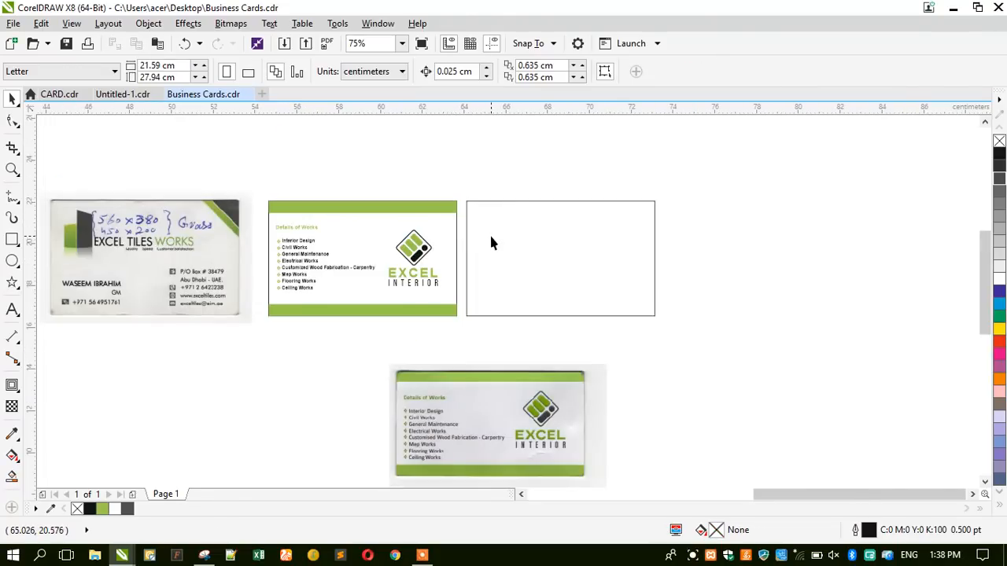
{"action": "left_click", "coordinate": [140, 278]}
Lay the blank card outline over the scanned card and move both together.
{"action": "left_click_drag", "start_coordinate": [126, 289], "coordinate": [661, 273]}
{"action": "left_click_drag", "start_coordinate": [526, 270], "coordinate": [627, 259]}
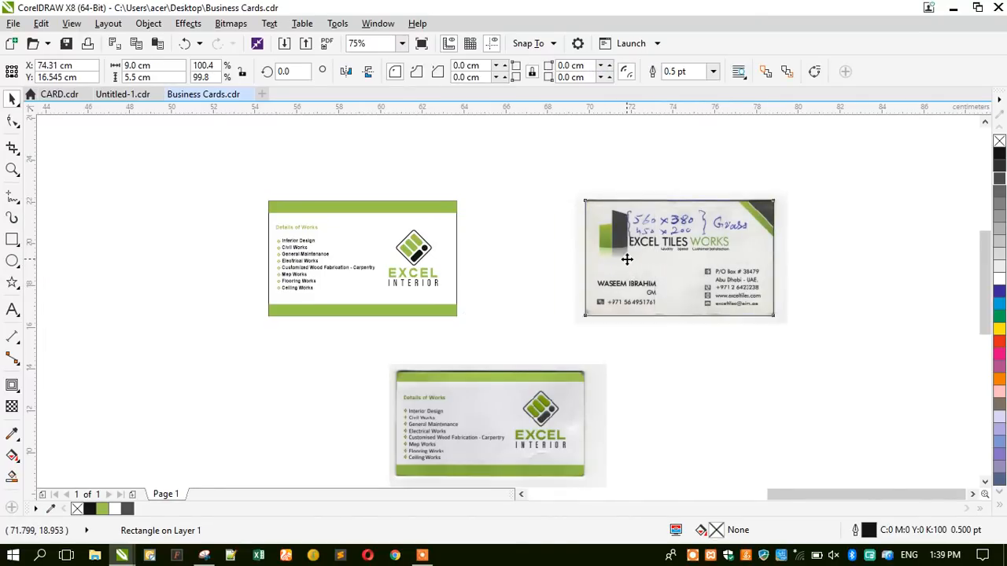
{"action": "left_click_drag", "start_coordinate": [544, 162], "coordinate": [844, 333]}
{"action": "left_click_drag", "start_coordinate": [661, 279], "coordinate": [570, 280]}
{"action": "scroll", "coordinate": [708, 252], "scroll_direction": "up", "scroll_amount": 2}
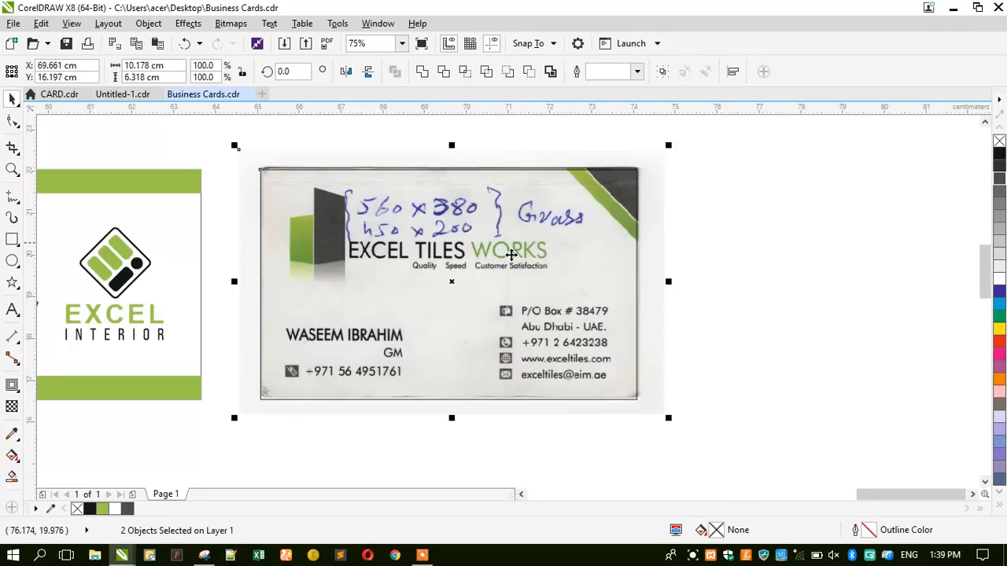
{"action": "left_click", "coordinate": [791, 268]}
{"action": "scroll", "coordinate": [634, 167], "scroll_direction": "up", "scroll_amount": 2}
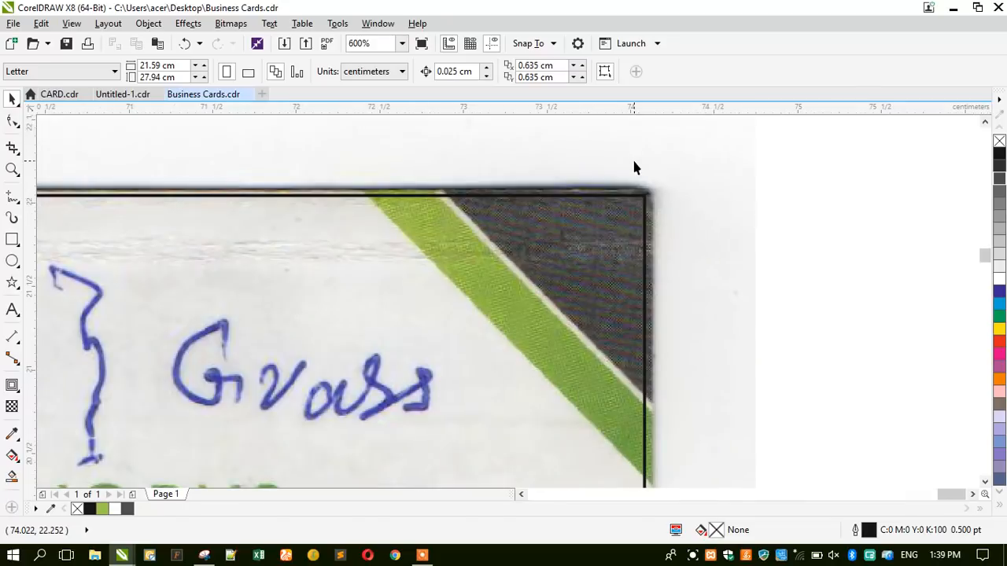
Draw a square at the card's top-right corner and turn it into a triangle by deleting a node.
{"action": "left_click", "coordinate": [15, 239]}
{"action": "left_click_drag", "start_coordinate": [645, 196], "coordinate": [364, 444]}
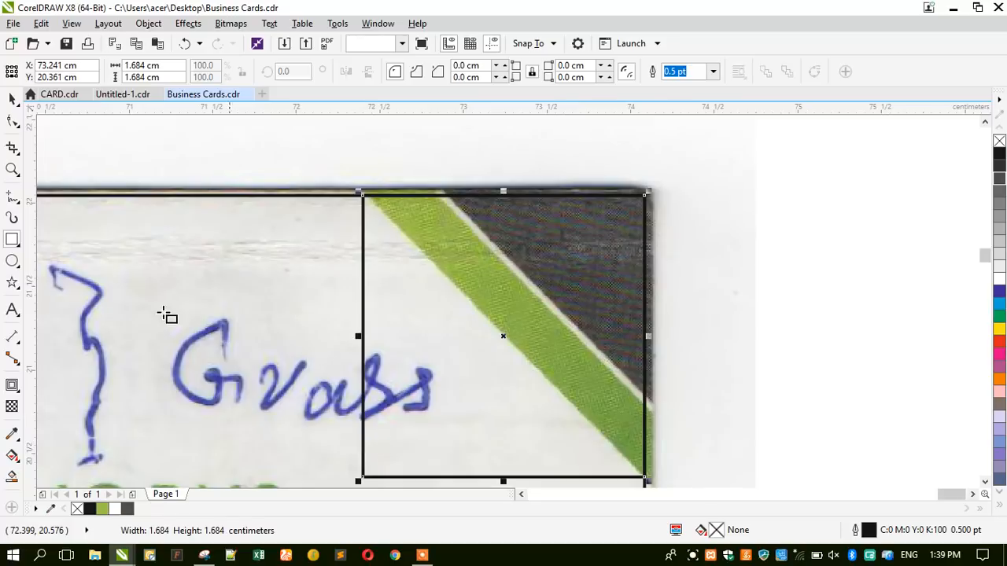
{"action": "left_click", "coordinate": [12, 120]}
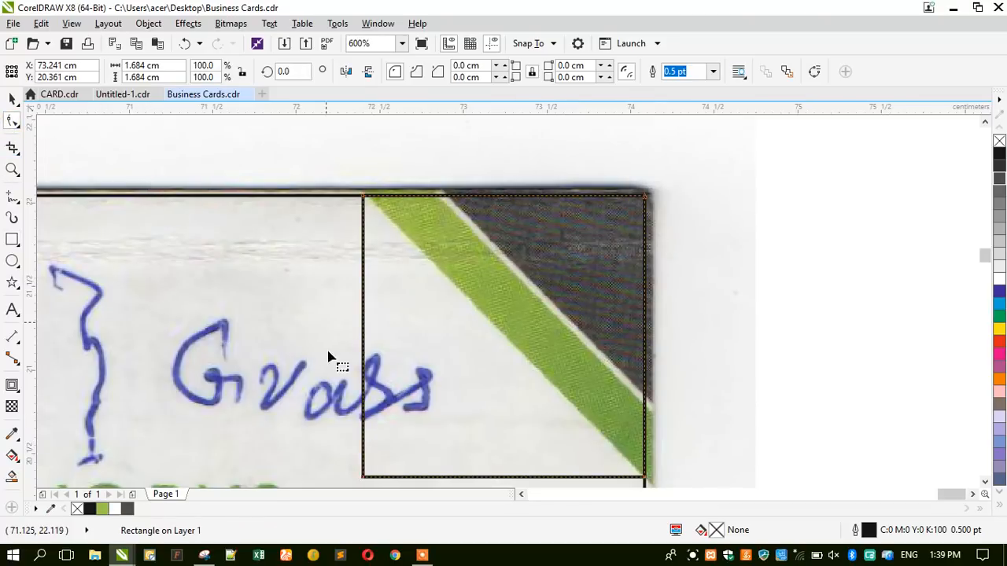
{"action": "key", "text": "ctrl+q"}
{"action": "scroll", "coordinate": [386, 481], "scroll_direction": "down", "scroll_amount": 1}
{"action": "key", "text": "Delete"}
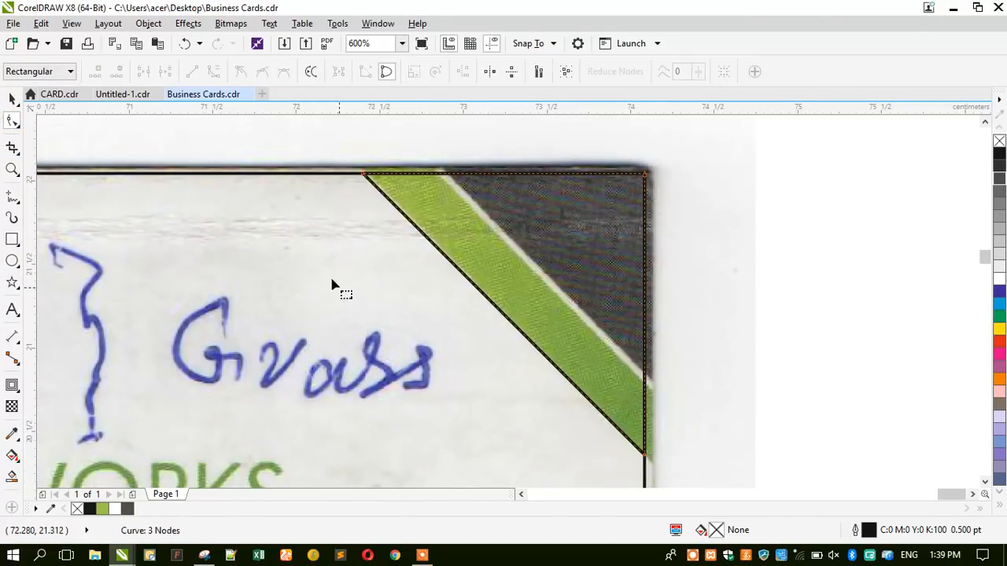
{"action": "left_click", "coordinate": [12, 99]}
Make two progressively smaller copies of the corner triangle.
{"action": "left_click_drag", "start_coordinate": [358, 459], "coordinate": [432, 400]}
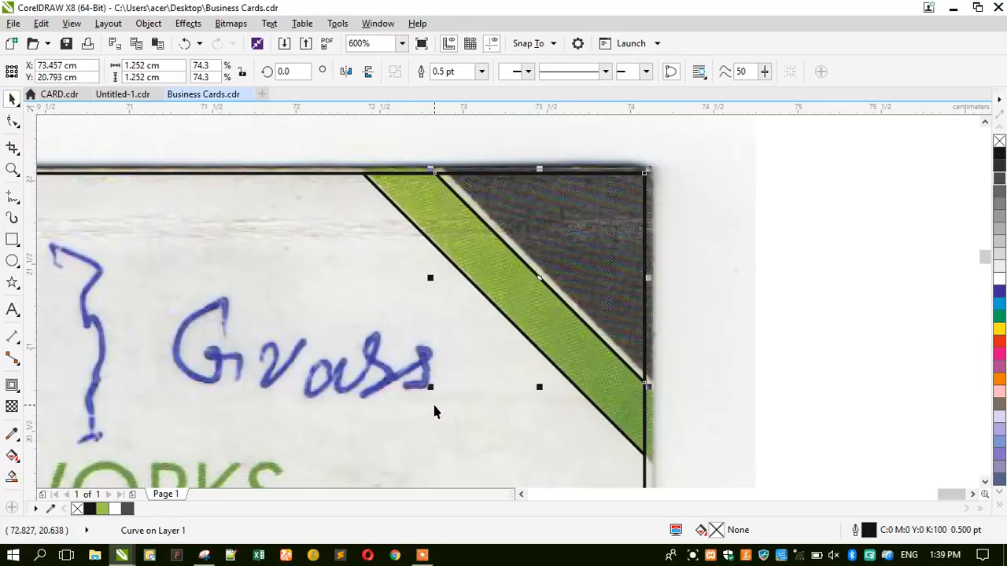
{"action": "left_click", "coordinate": [435, 389]}
{"action": "left_click", "coordinate": [545, 253]}
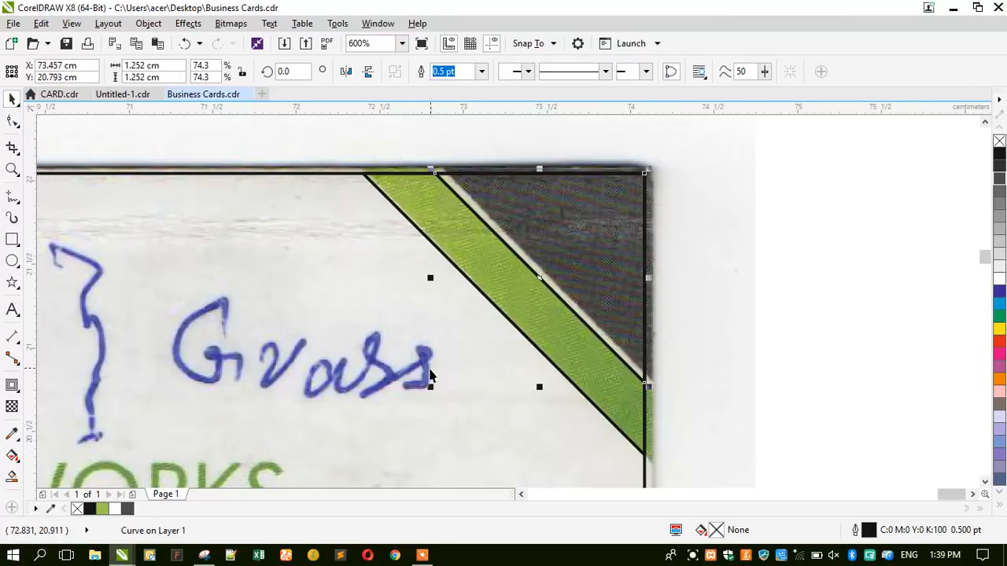
{"action": "left_click_drag", "start_coordinate": [430, 389], "coordinate": [442, 382]}
{"action": "scroll", "coordinate": [711, 170], "scroll_direction": "down", "scroll_amount": 2}
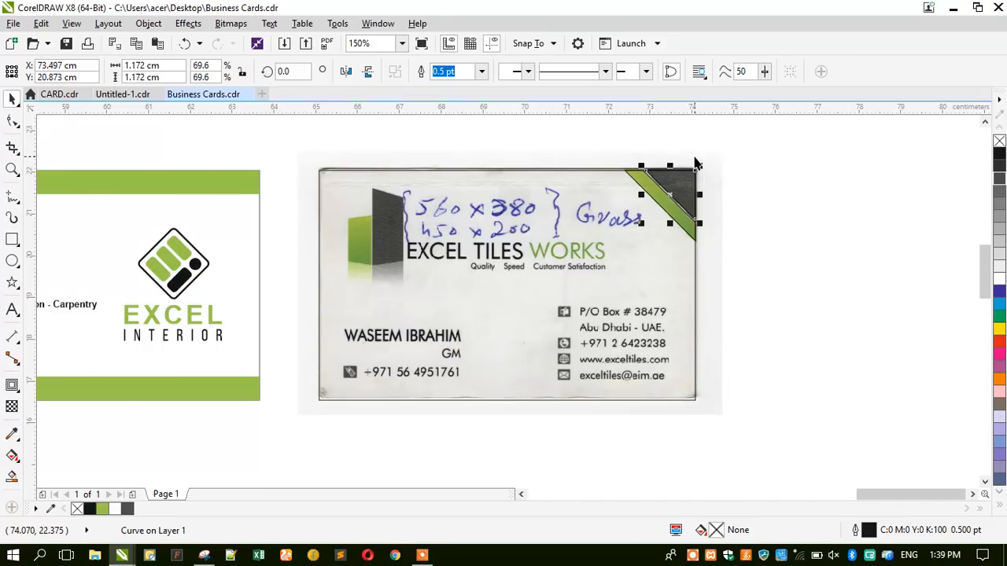
{"action": "scroll", "coordinate": [695, 164], "scroll_direction": "up", "scroll_amount": 1}
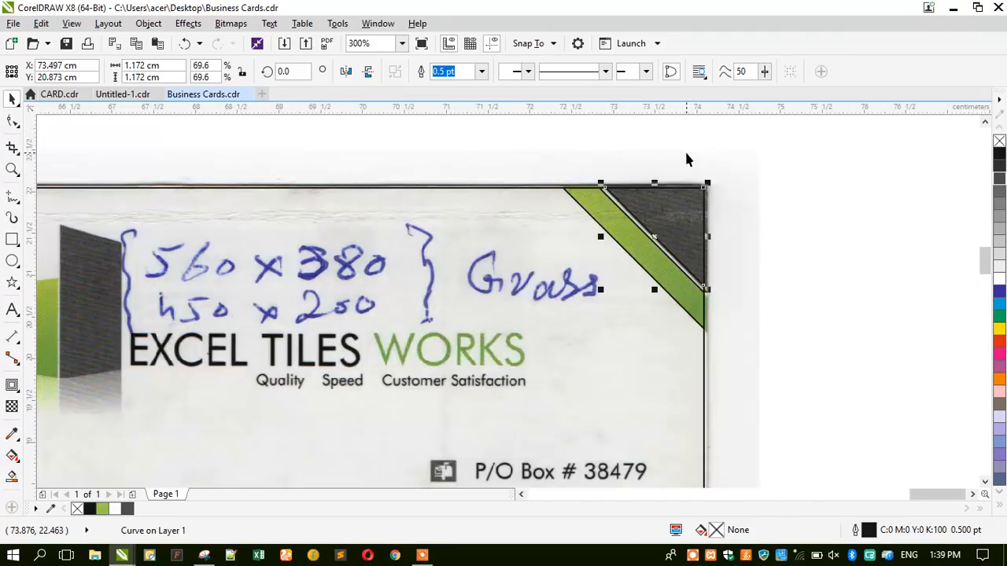
Fill the triangles black, white and green from smallest to largest, and remove their outlines.
{"action": "left_click", "coordinate": [92, 509]}
{"action": "scroll", "coordinate": [608, 203], "scroll_direction": "up", "scroll_amount": 2}
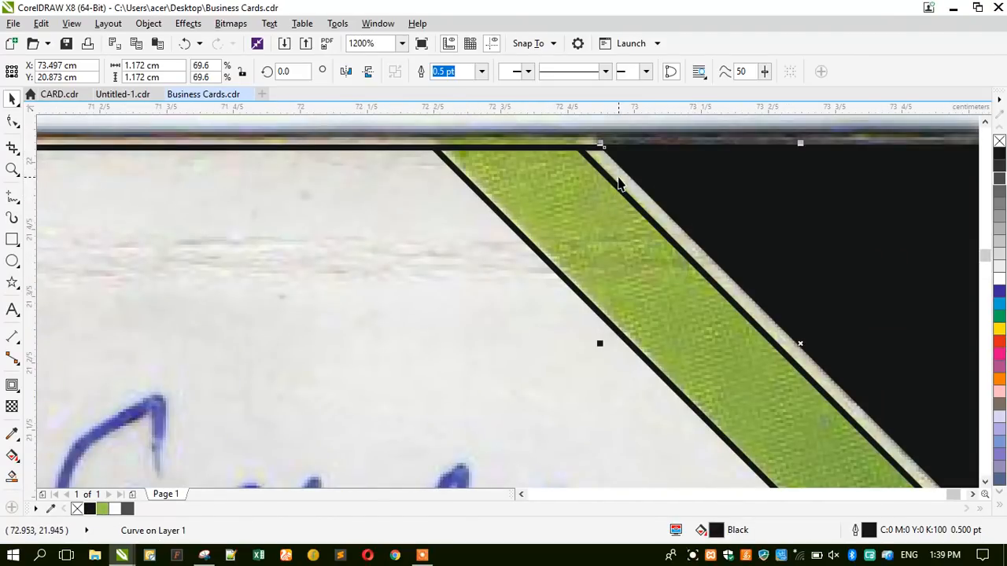
{"action": "left_click", "coordinate": [619, 179]}
{"action": "left_click", "coordinate": [999, 280]}
{"action": "left_click", "coordinate": [624, 273]}
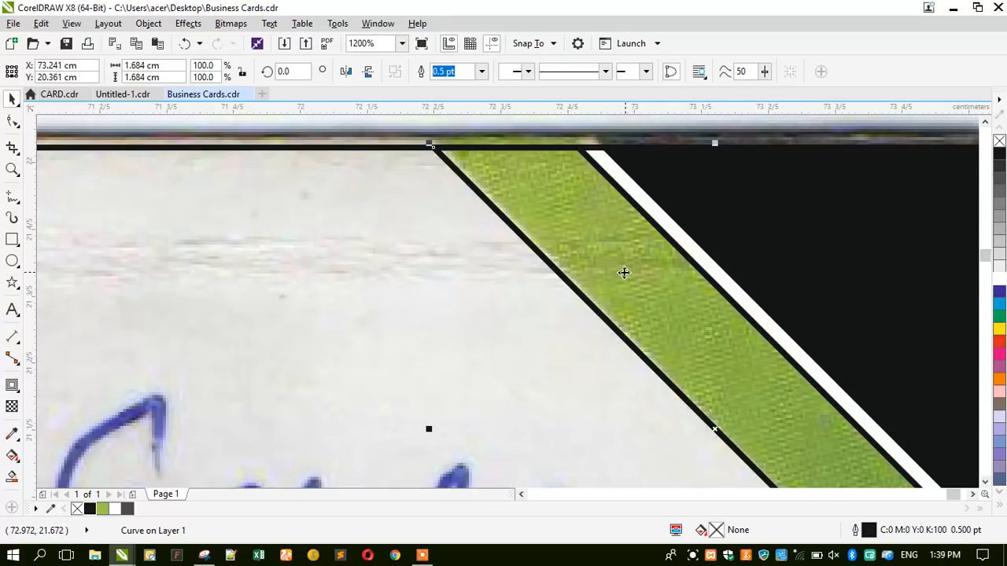
{"action": "left_click", "coordinate": [102, 509]}
{"action": "scroll", "coordinate": [667, 167], "scroll_direction": "down", "scroll_amount": 2}
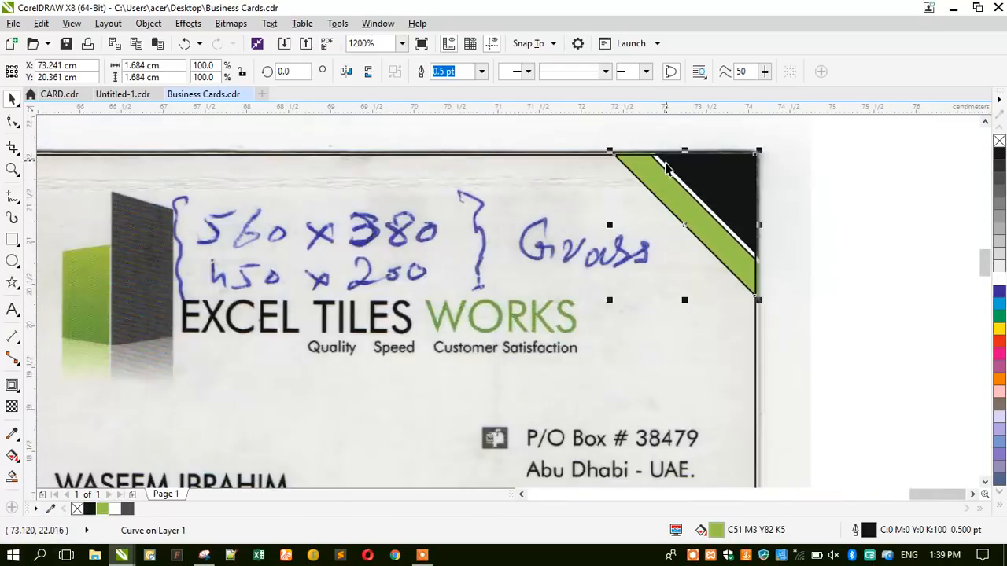
{"action": "scroll", "coordinate": [667, 168], "scroll_direction": "down", "scroll_amount": 1}
{"action": "left_click_drag", "start_coordinate": [751, 140], "coordinate": [532, 307]}
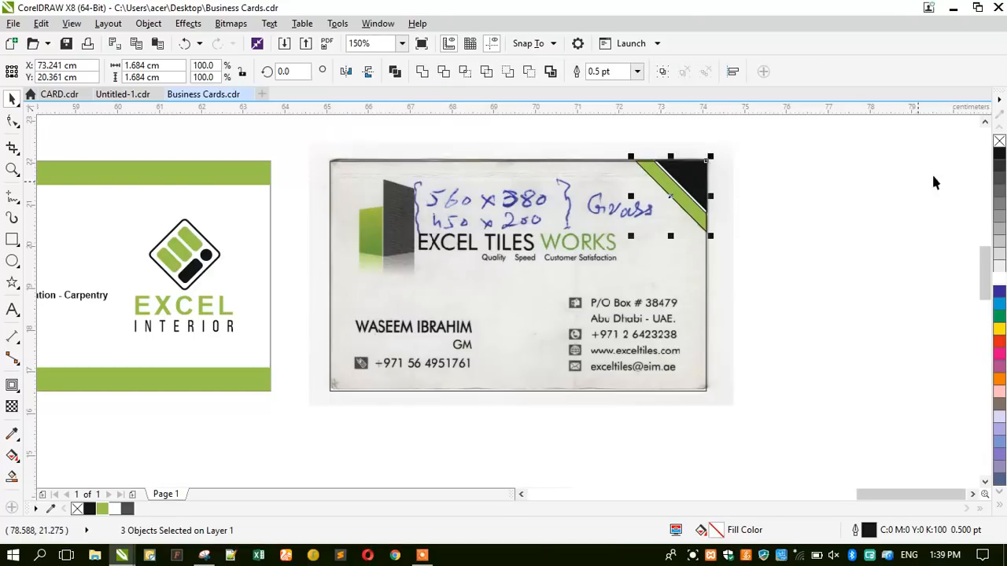
{"action": "right_click", "coordinate": [1000, 141]}
{"action": "left_click", "coordinate": [809, 259]}
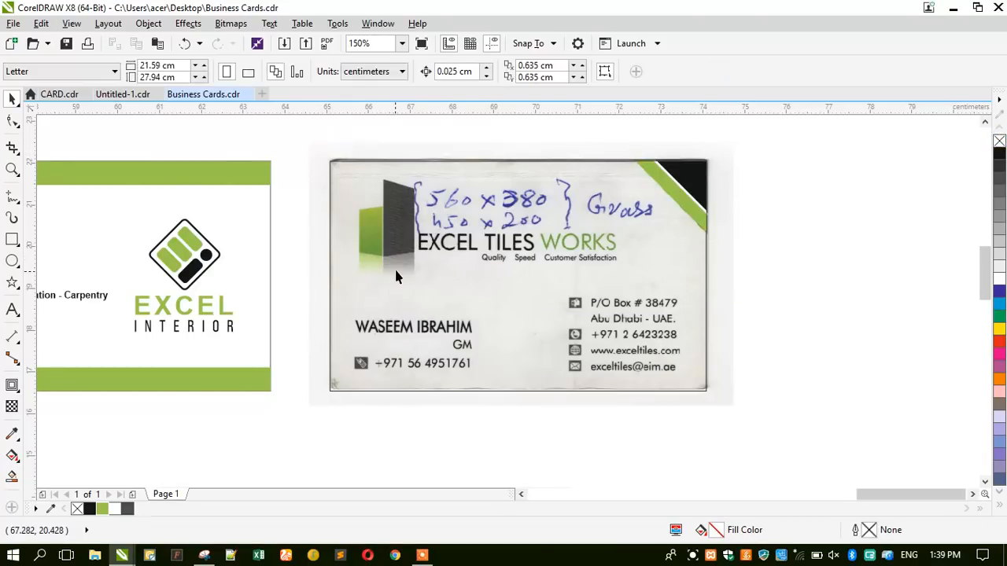
{"action": "left_click", "coordinate": [12, 169]}
Zoom in on the scanned card and type the cardholder's name in capitals beside it.
{"action": "left_click_drag", "start_coordinate": [310, 150], "coordinate": [737, 403]}
{"action": "left_click", "coordinate": [12, 98]}
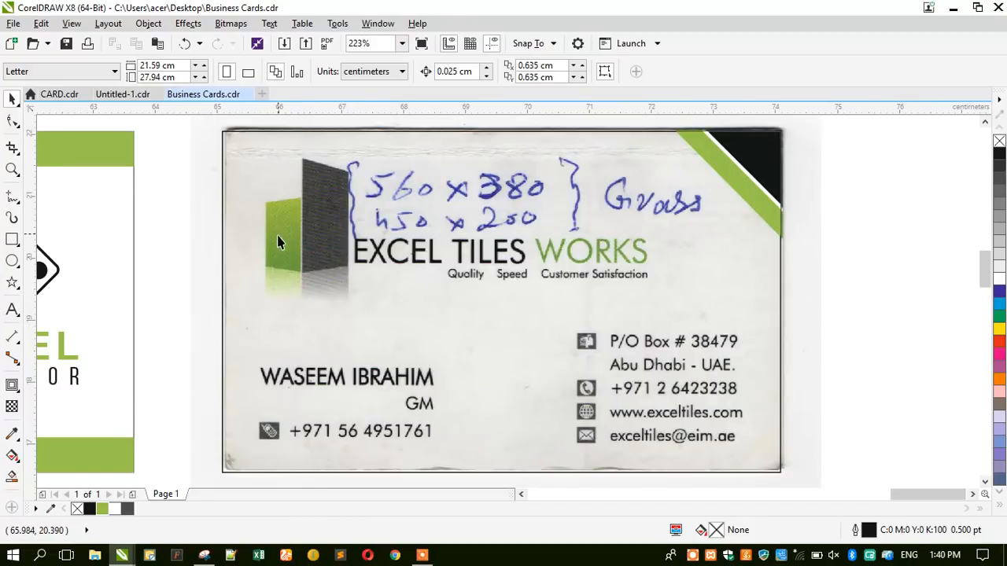
{"action": "left_click", "coordinate": [12, 310]}
{"action": "left_click", "coordinate": [163, 313]}
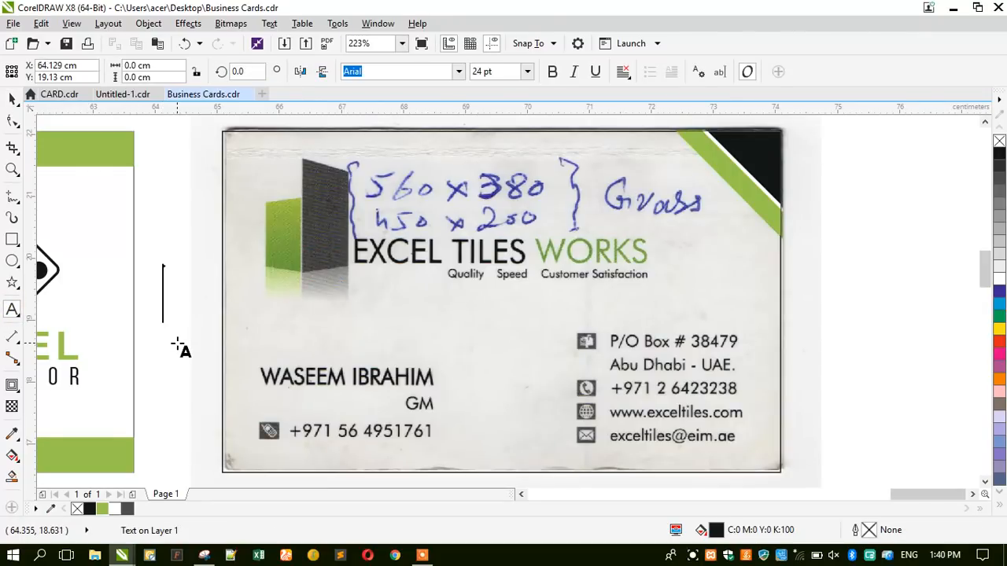
{"action": "key", "text": "Caps_Lock"}
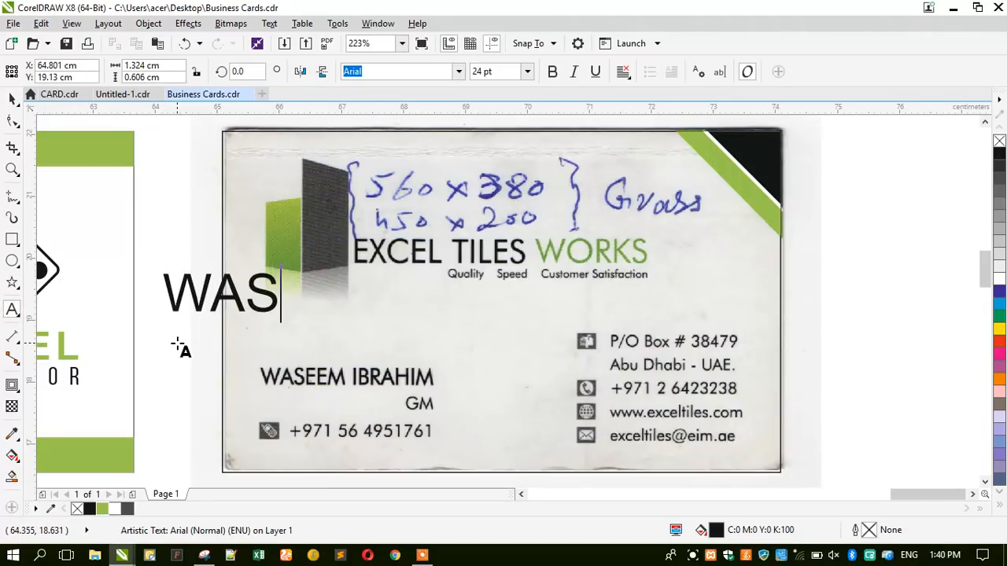
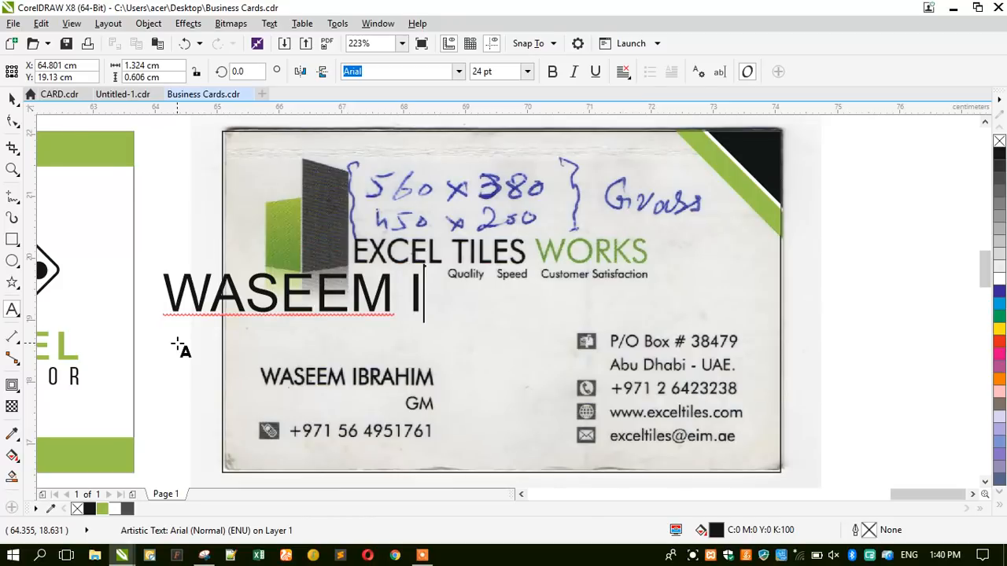
{"action": "key", "text": "Escape"}
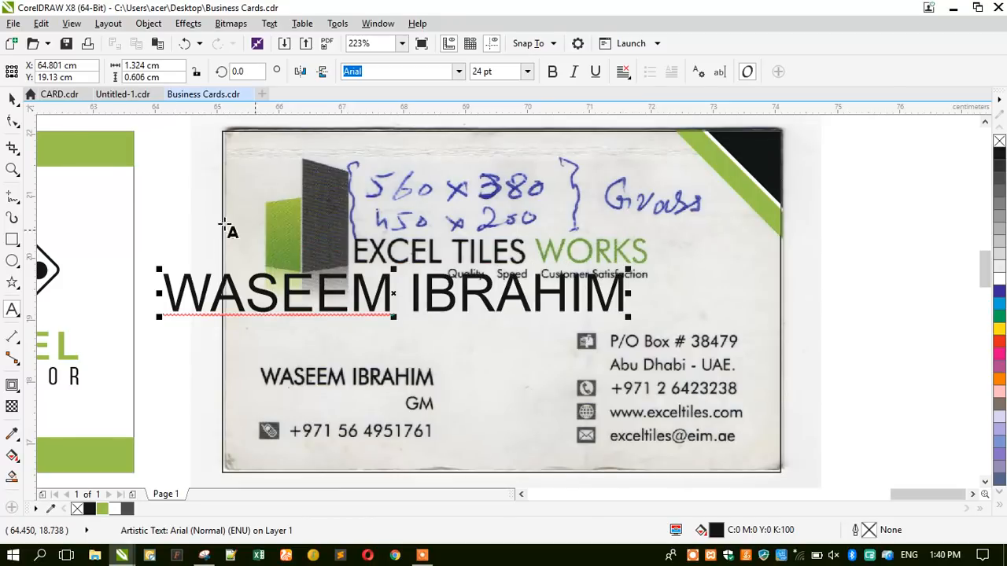
Shrink the name text to about 11 pt and set it in Futura Bk BT.
{"action": "left_click", "coordinate": [13, 98]}
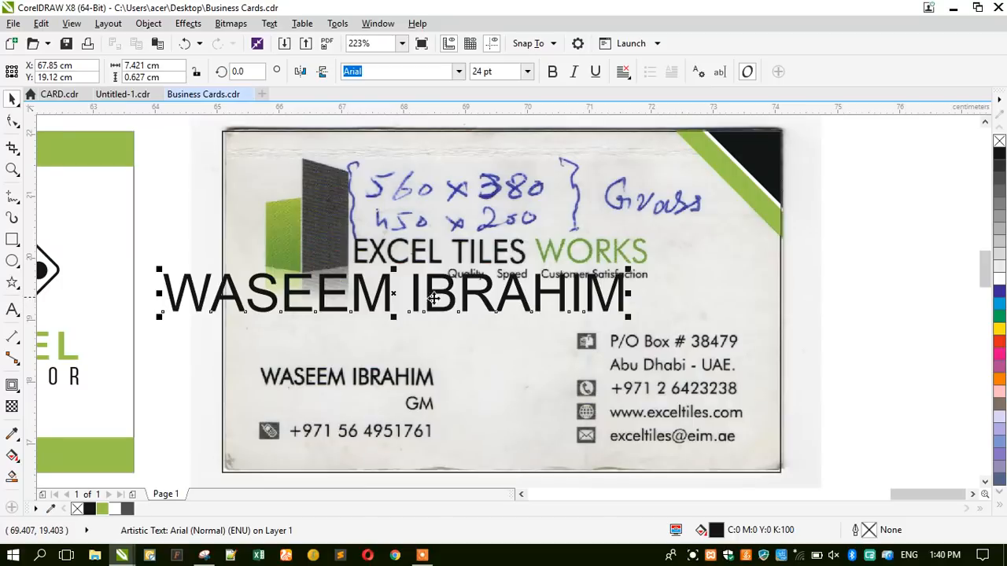
{"action": "left_click_drag", "start_coordinate": [157, 317], "coordinate": [279, 330]}
{"action": "left_click", "coordinate": [402, 73]}
{"action": "left_click_drag", "start_coordinate": [405, 73], "coordinate": [311, 86]}
{"action": "type", "text": "F"}
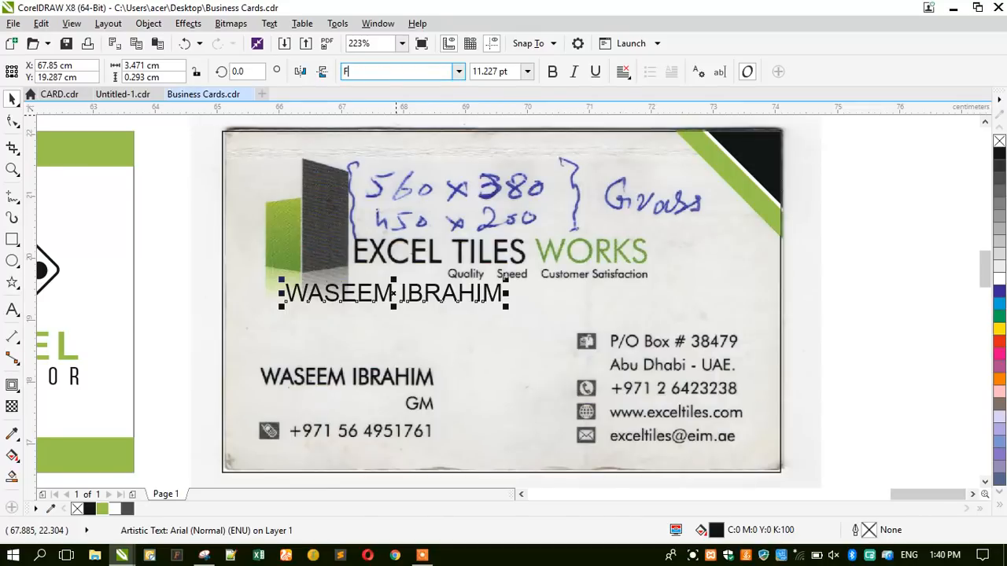
{"action": "type", "text": "utura Bk BT"}
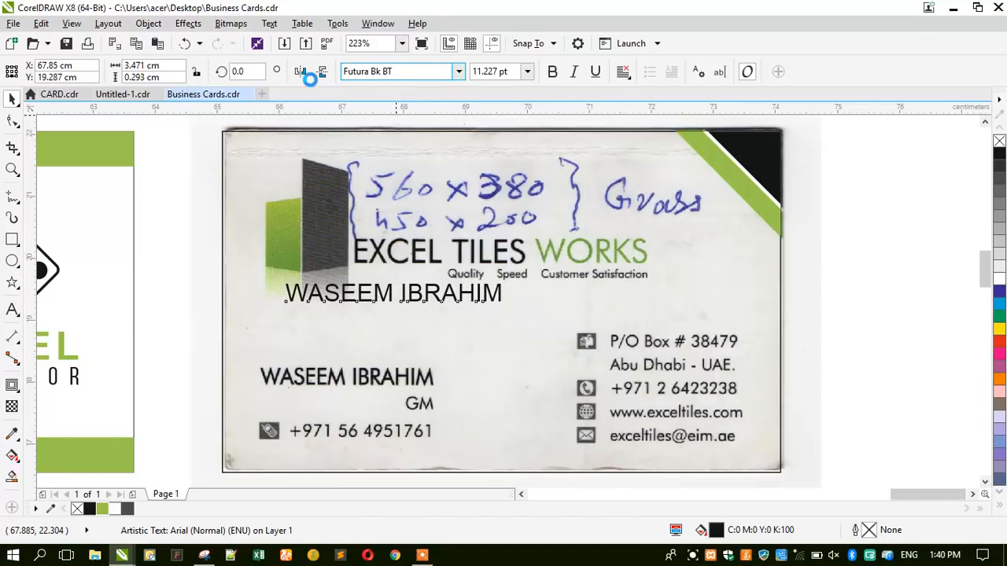
{"action": "key", "text": "Return"}
Move and scale the name text to match the printed name on the scan.
{"action": "scroll", "coordinate": [240, 343], "scroll_direction": "up", "scroll_amount": 2}
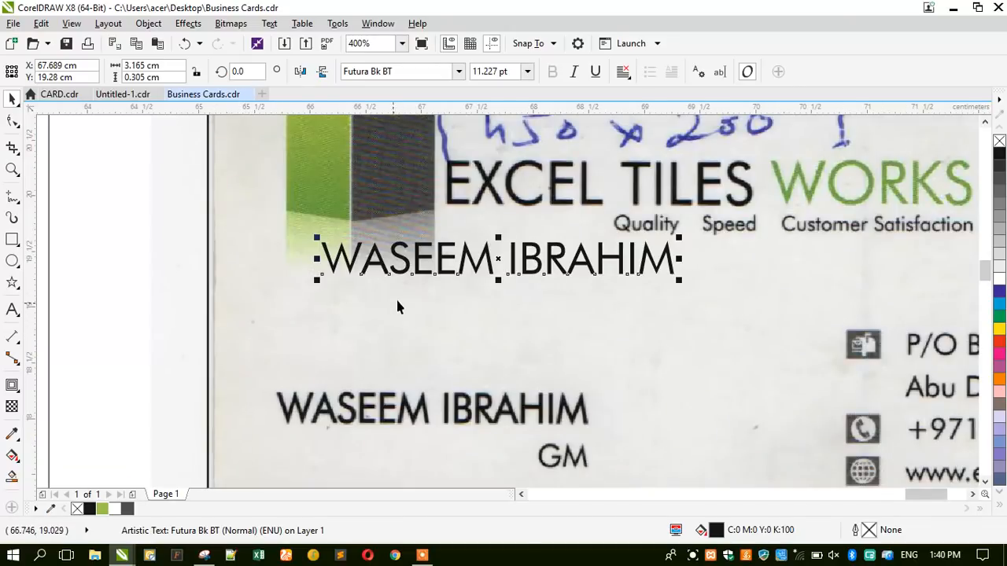
{"action": "left_click_drag", "start_coordinate": [487, 269], "coordinate": [420, 379]}
{"action": "scroll", "coordinate": [287, 435], "scroll_direction": "up", "scroll_amount": 1}
{"action": "left_click_drag", "start_coordinate": [219, 337], "coordinate": [265, 350]}
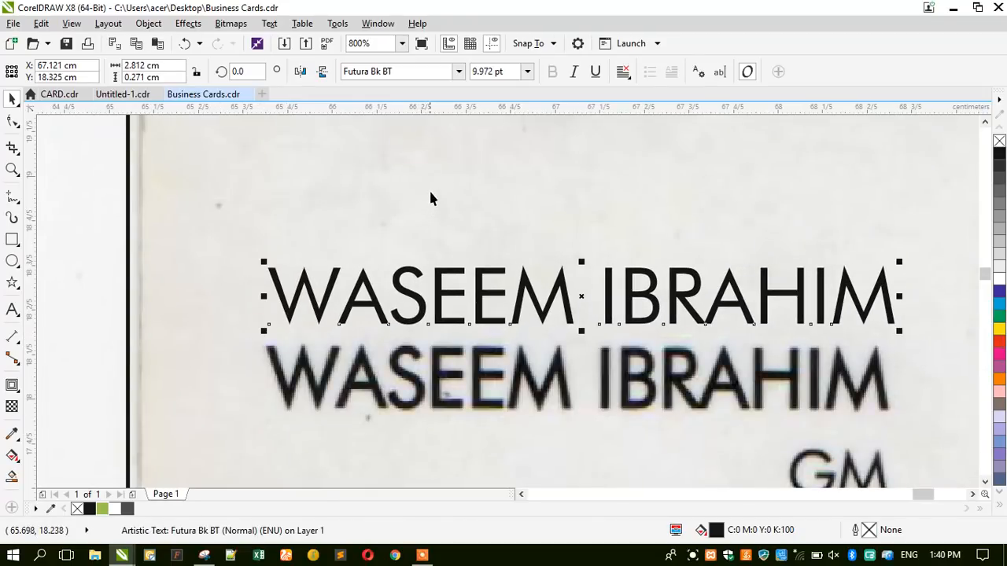
{"action": "mouse_move", "coordinate": [504, 295]}
{"action": "left_mouse_down"}
{"action": "mouse_move", "coordinate": [486, 338]}
{"action": "mouse_move", "coordinate": [499, 382]}
{"action": "mouse_move", "coordinate": [499, 291]}
{"action": "left_mouse_up"}
{"action": "scroll", "coordinate": [398, 211], "scroll_direction": "down", "scroll_amount": 1}
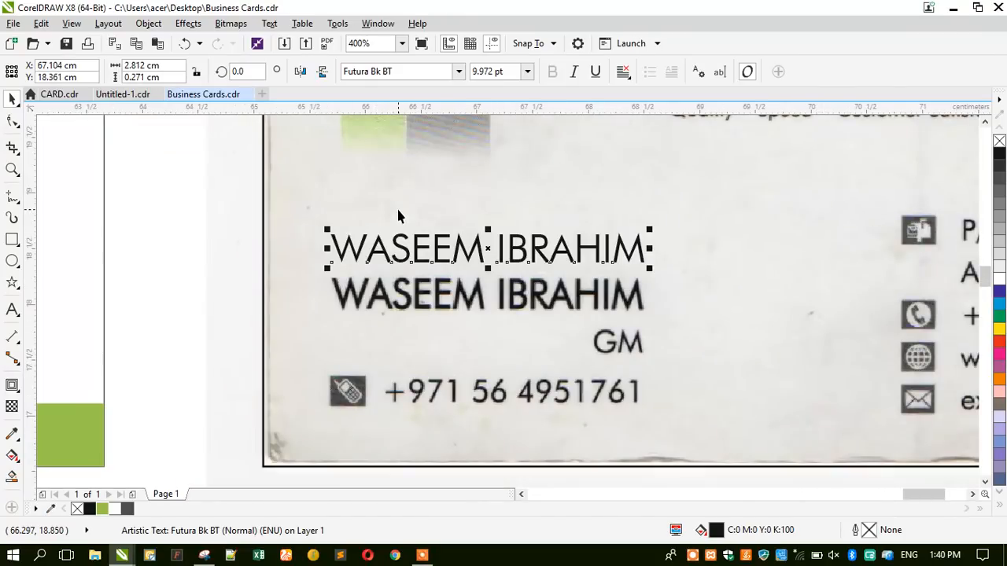
{"action": "scroll", "coordinate": [468, 240], "scroll_direction": "up", "scroll_amount": 2}
{"action": "left_click_drag", "start_coordinate": [469, 432], "coordinate": [472, 420]}
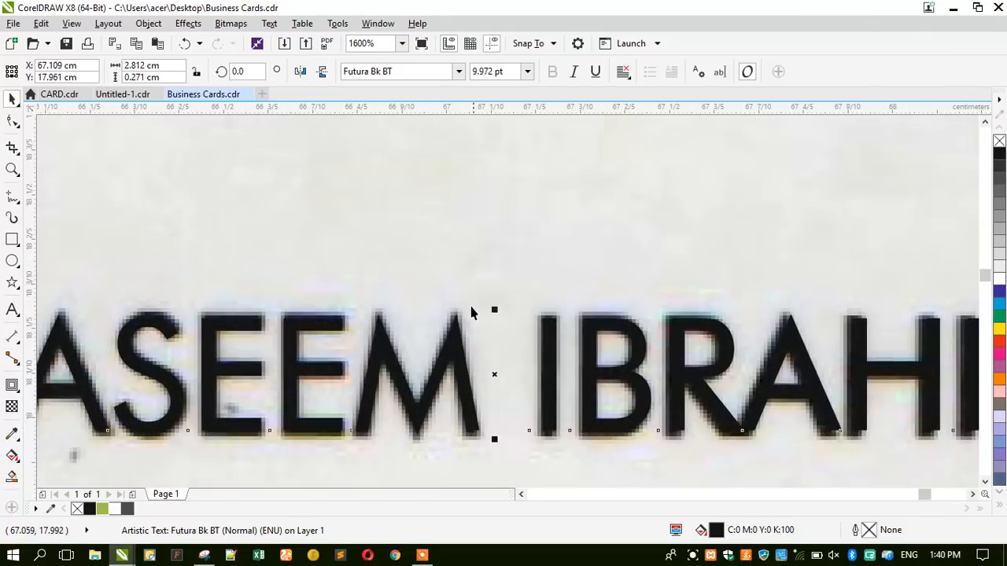
{"action": "scroll", "coordinate": [471, 313], "scroll_direction": "down", "scroll_amount": 1}
{"action": "scroll", "coordinate": [815, 368], "scroll_direction": "up", "scroll_amount": 1}
{"action": "left_click_drag", "start_coordinate": [752, 346], "coordinate": [744, 349]}
{"action": "scroll", "coordinate": [567, 270], "scroll_direction": "down", "scroll_amount": 1}
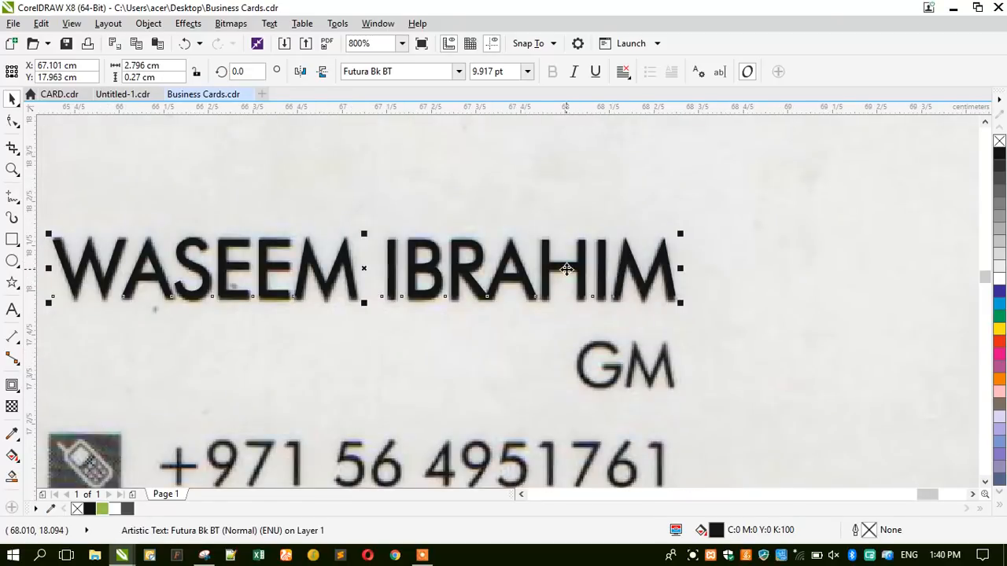
{"action": "left_click_drag", "start_coordinate": [567, 269], "coordinate": [567, 193]}
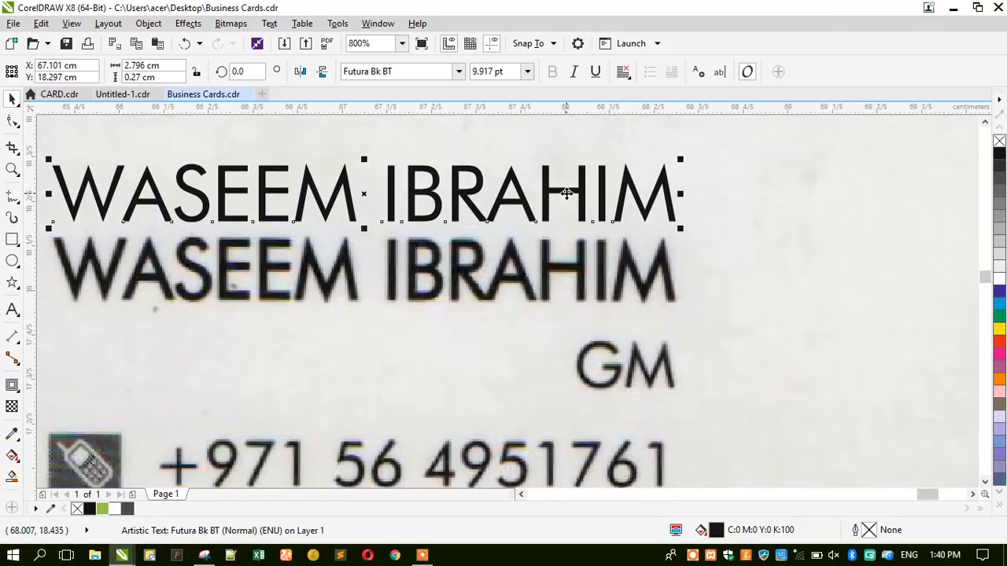
Reapply Futura Bk BT, refit the name over the scanned lettering, and add a black hairline outline.
{"action": "left_click", "coordinate": [457, 71]}
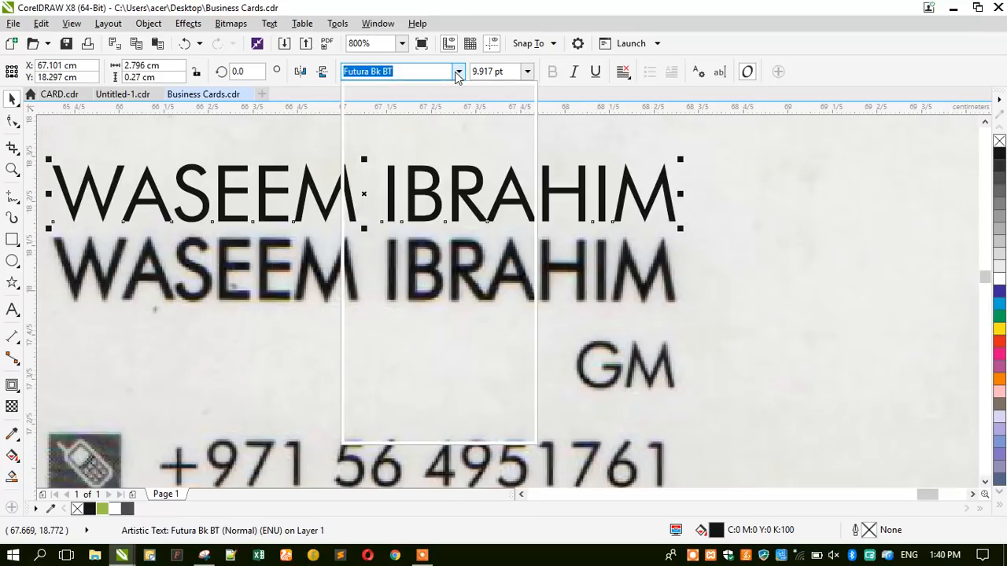
{"action": "mouse_move", "coordinate": [466, 224]}
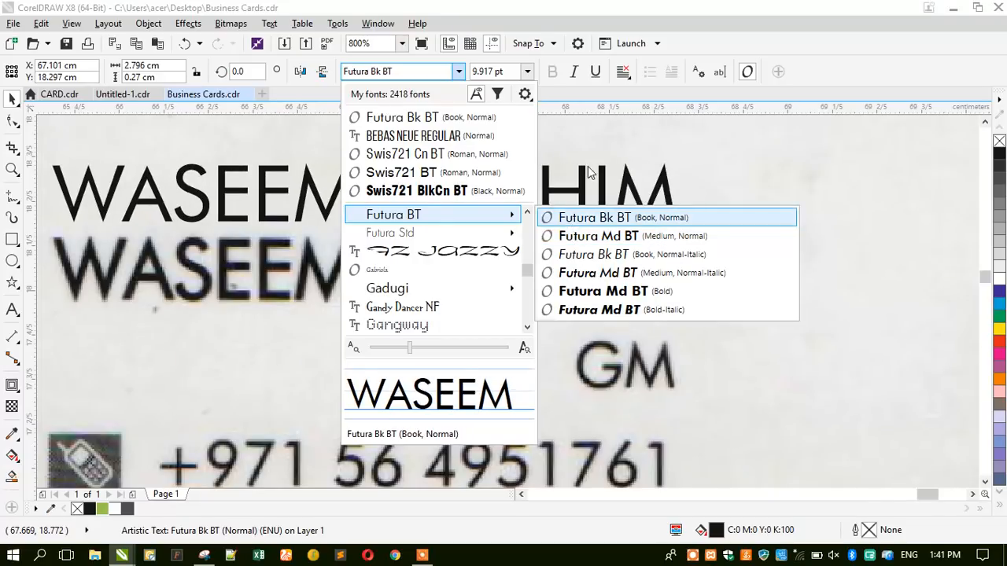
{"action": "left_click", "coordinate": [574, 218]}
{"action": "left_click_drag", "start_coordinate": [589, 195], "coordinate": [584, 266]}
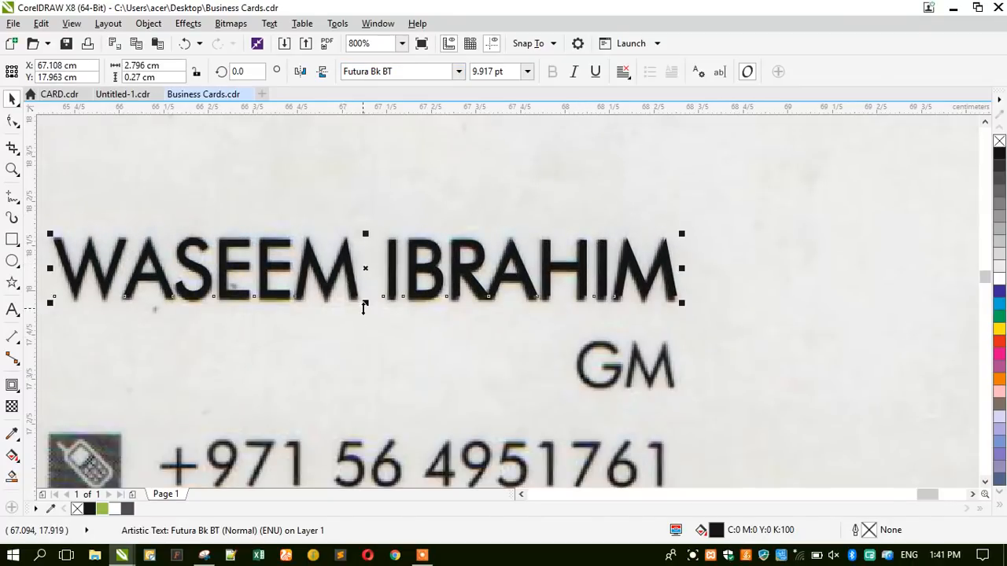
{"action": "scroll", "coordinate": [364, 309], "scroll_direction": "up", "scroll_amount": 1}
{"action": "left_click_drag", "start_coordinate": [370, 293], "coordinate": [378, 347]}
{"action": "scroll", "coordinate": [400, 283], "scroll_direction": "down", "scroll_amount": 2}
{"action": "right_click", "coordinate": [999, 154]}
{"action": "scroll", "coordinate": [369, 226], "scroll_direction": "up", "scroll_amount": 1}
{"action": "scroll", "coordinate": [379, 295], "scroll_direction": "down", "scroll_amount": 1}
Retype the copied name as GM, place it over the printed GM and scale it to 8.367 pt.
{"action": "left_click", "coordinate": [12, 309]}
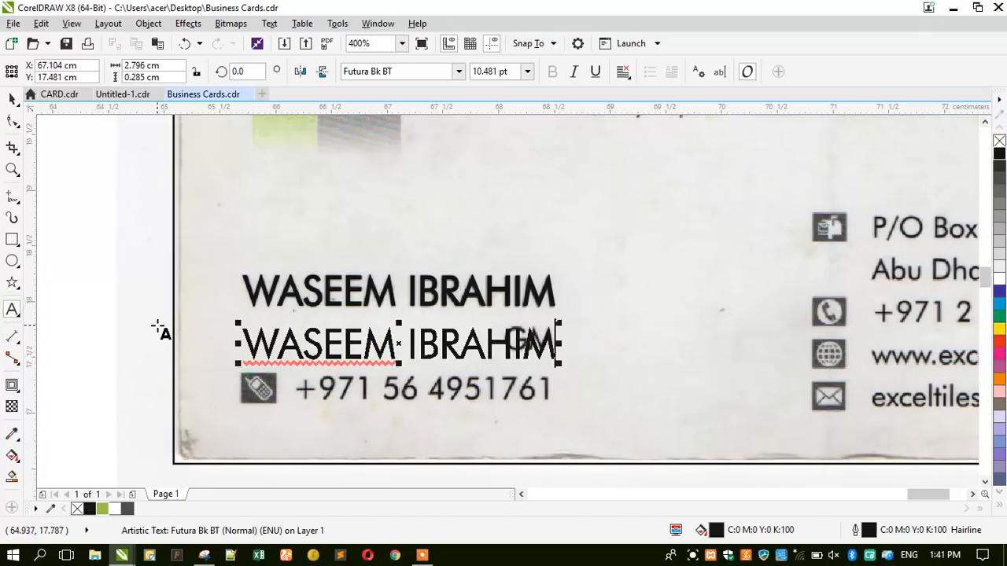
{"action": "key", "text": "ctrl+a"}
{"action": "type", "text": "GM"}
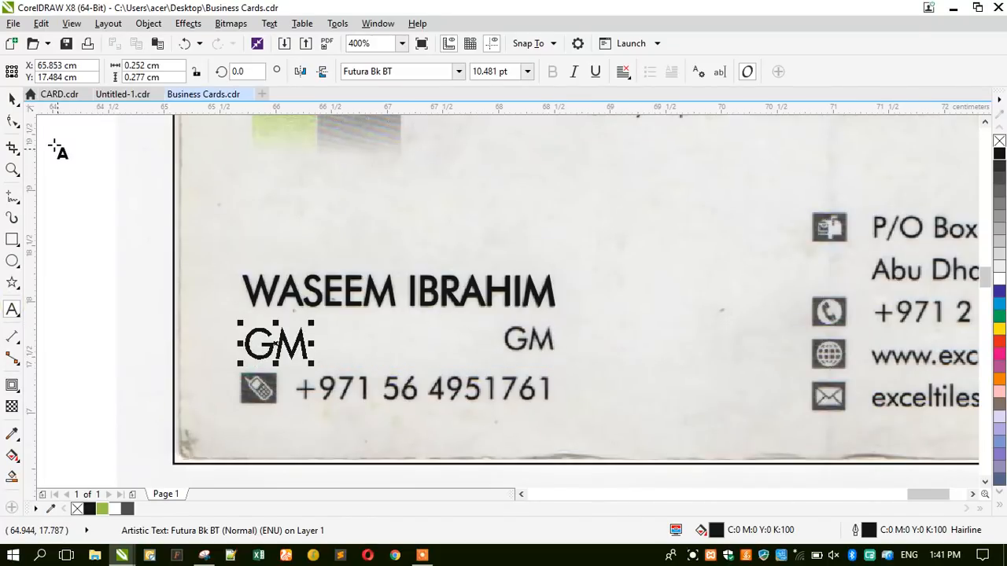
{"action": "left_click", "coordinate": [13, 100]}
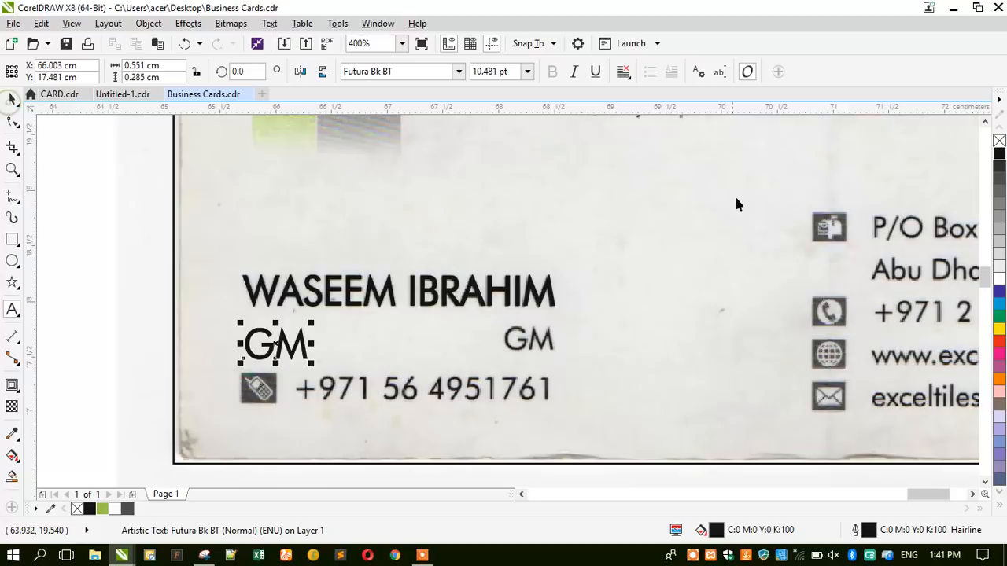
{"action": "left_click_drag", "start_coordinate": [277, 346], "coordinate": [548, 352]}
{"action": "scroll", "coordinate": [538, 346], "scroll_direction": "up", "scroll_amount": 1}
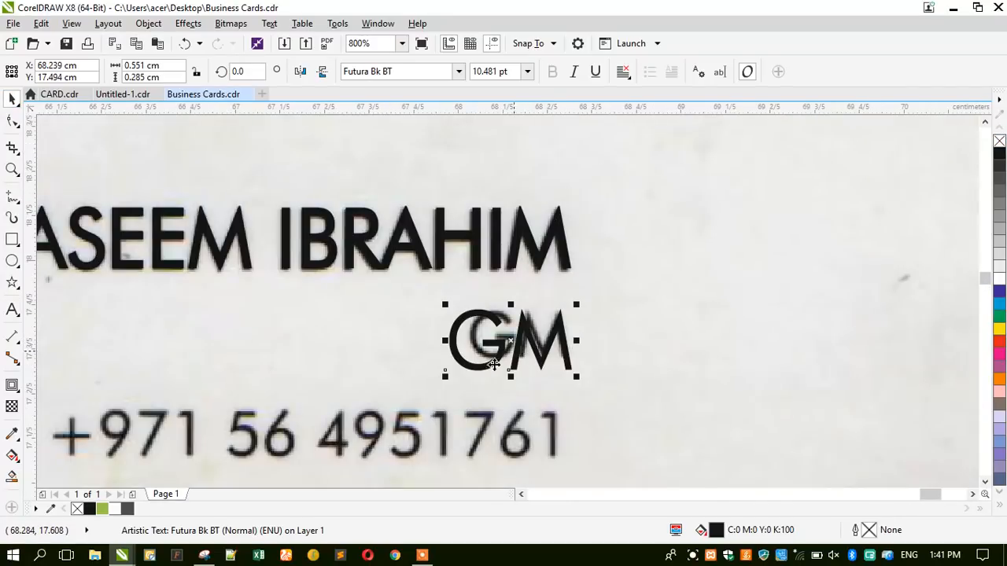
{"action": "left_click_drag", "start_coordinate": [447, 380], "coordinate": [464, 385]}
{"action": "scroll", "coordinate": [578, 368], "scroll_direction": "up", "scroll_amount": 1}
{"action": "left_click_drag", "start_coordinate": [575, 367], "coordinate": [566, 364]}
{"action": "scroll", "coordinate": [549, 290], "scroll_direction": "down", "scroll_amount": 1}
Drop a copy of GM, retype it as the mobile number and position it over the printed number.
{"action": "left_click_drag", "start_coordinate": [526, 296], "coordinate": [273, 335]}
{"action": "right_click", "coordinate": [274, 335]}
{"action": "scroll", "coordinate": [412, 304], "scroll_direction": "down", "scroll_amount": 1}
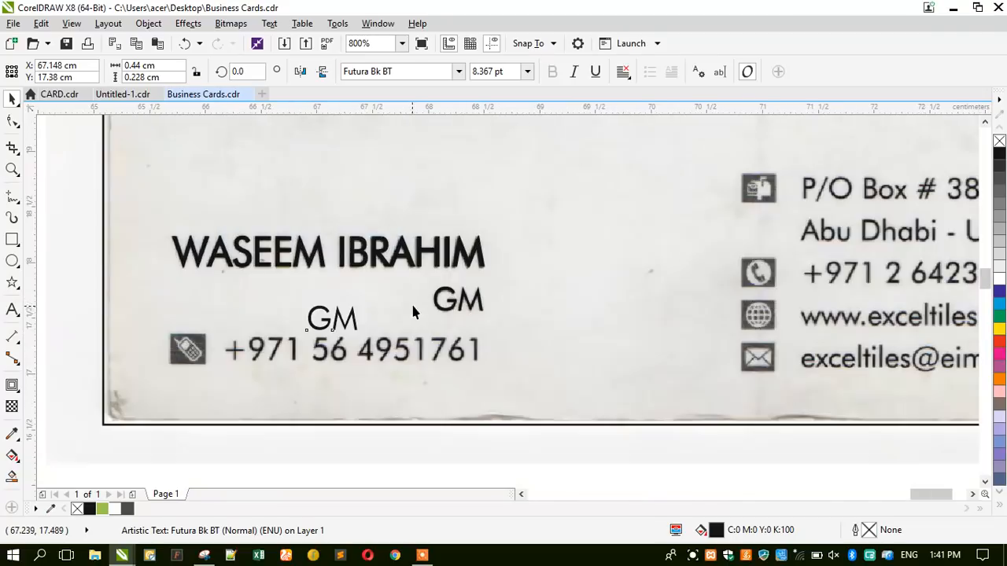
{"action": "left_click", "coordinate": [11, 311]}
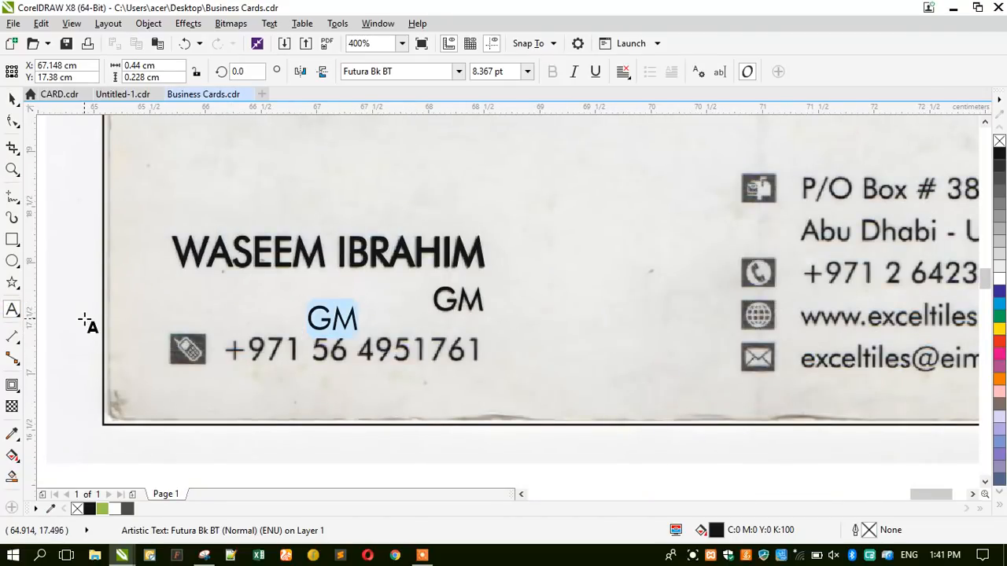
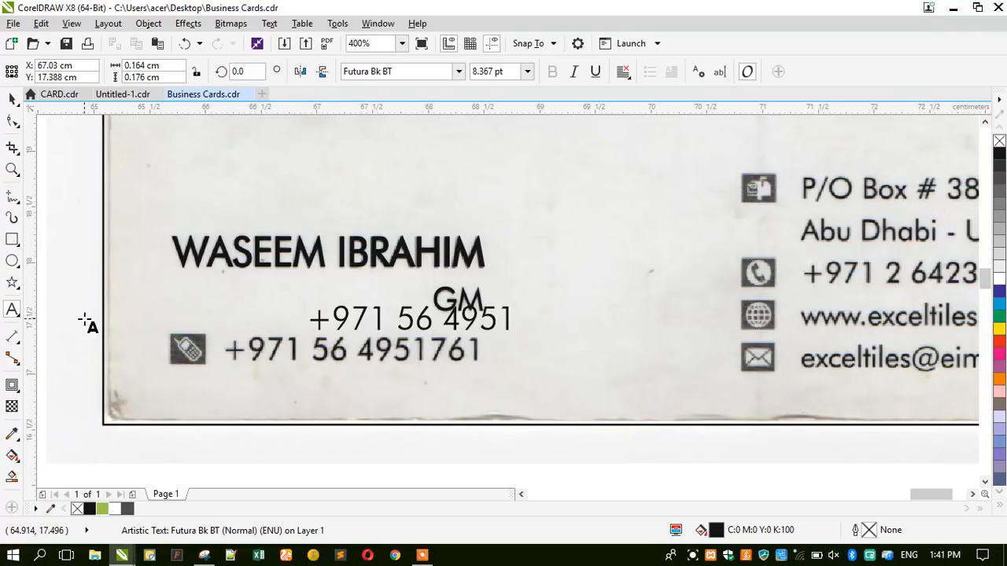
{"action": "key", "text": "Escape"}
{"action": "scroll", "coordinate": [189, 357], "scroll_direction": "up", "scroll_amount": 2}
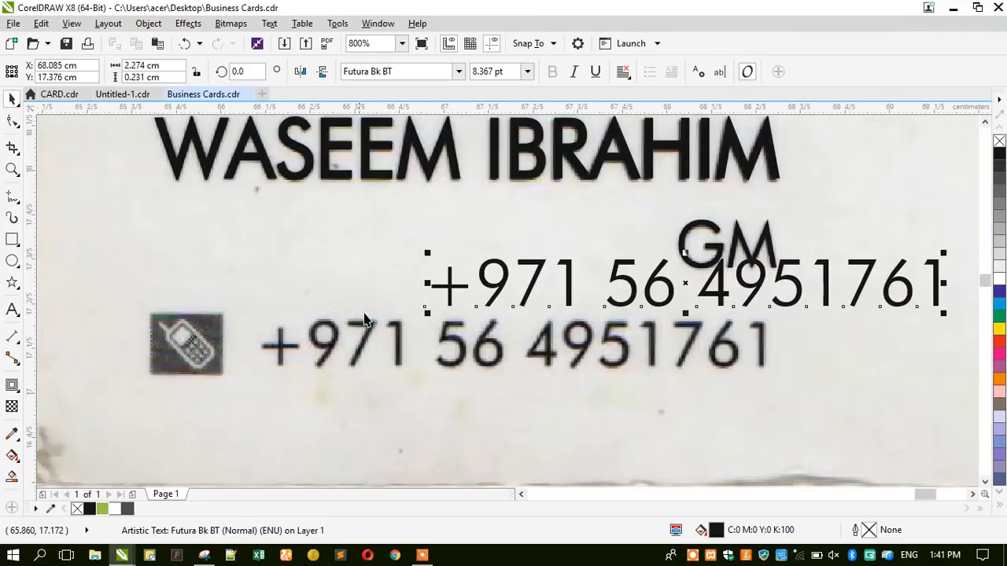
{"action": "left_click_drag", "start_coordinate": [444, 293], "coordinate": [318, 353]}
{"action": "scroll", "coordinate": [242, 236], "scroll_direction": "down", "scroll_amount": 4}
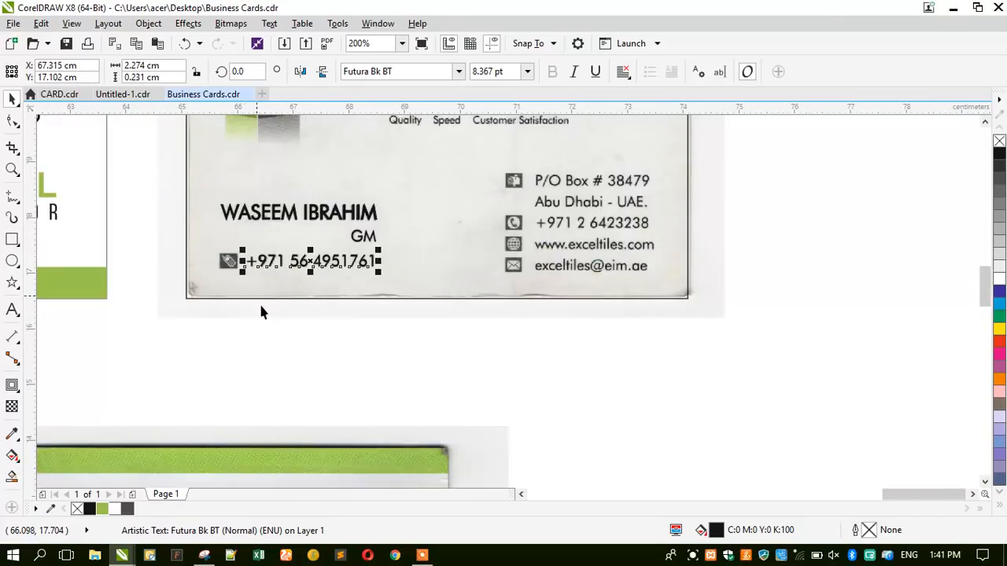
{"action": "scroll", "coordinate": [482, 156], "scroll_direction": "up", "scroll_amount": 2}
Move a number text copy above the P/O Box line and left-align it.
{"action": "left_click_drag", "start_coordinate": [148, 372], "coordinate": [723, 163]}
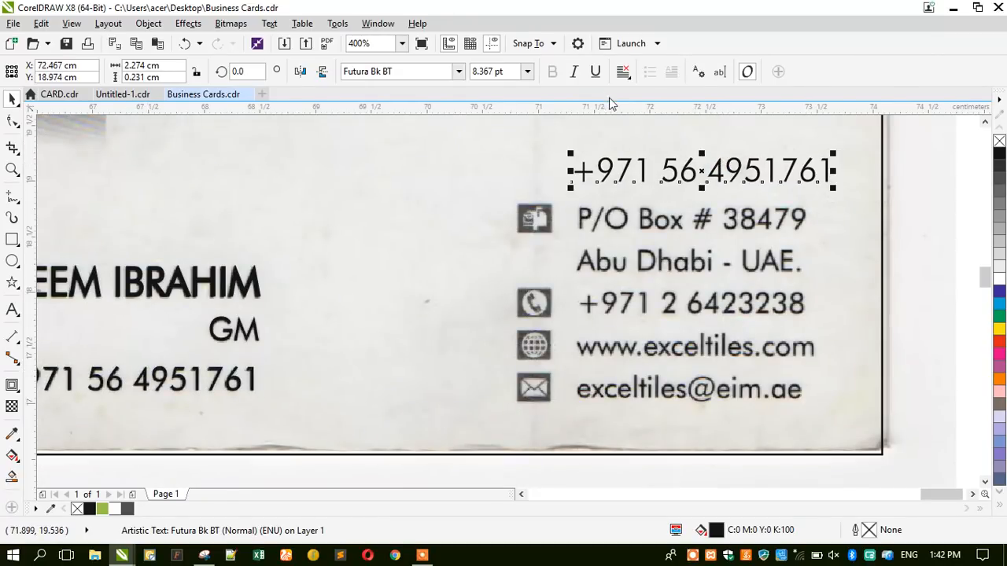
{"action": "left_click", "coordinate": [623, 72]}
{"action": "left_click", "coordinate": [645, 105]}
Retype the text as the P/O Box and city line, fixing typing slips.
{"action": "left_click", "coordinate": [12, 309]}
{"action": "key", "text": "ctrl+a"}
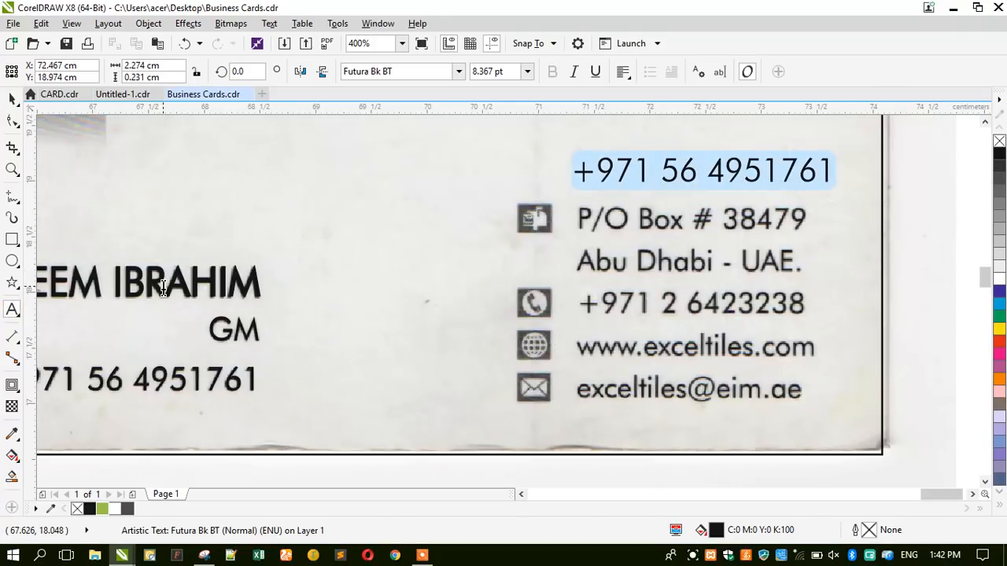
{"action": "type", "text": "p"}
{"action": "key", "text": "BackSpace"}
{"action": "type", "text": "P"}
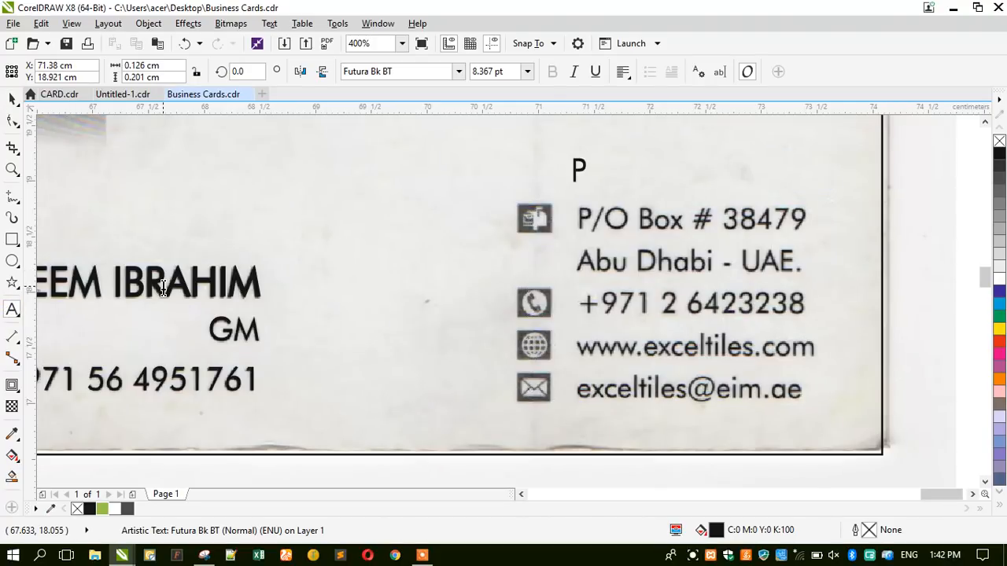
{"action": "key", "text": "Caps_Lock"}
{"action": "type", "text": "/O"}
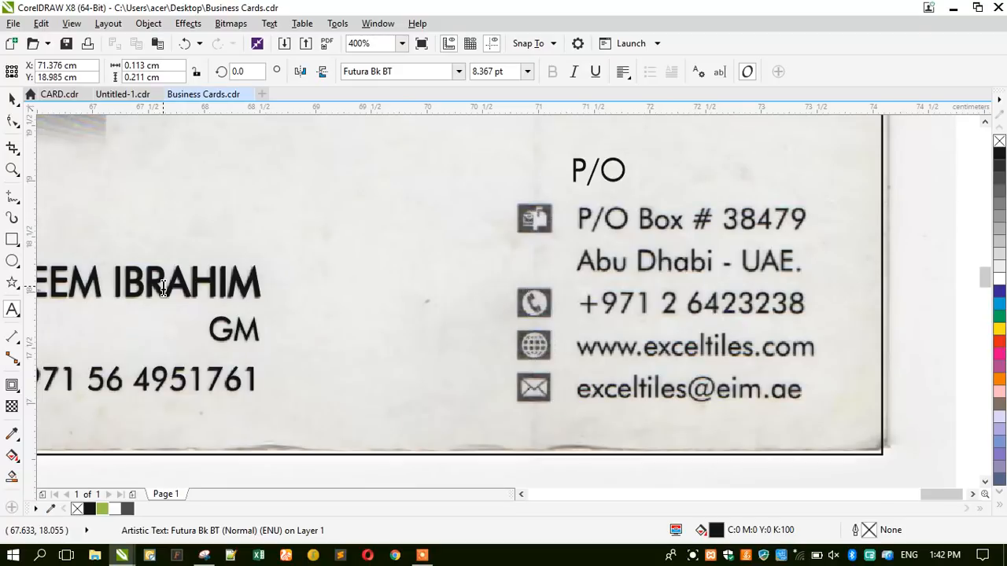
{"action": "type", "text": " Box # 3"}
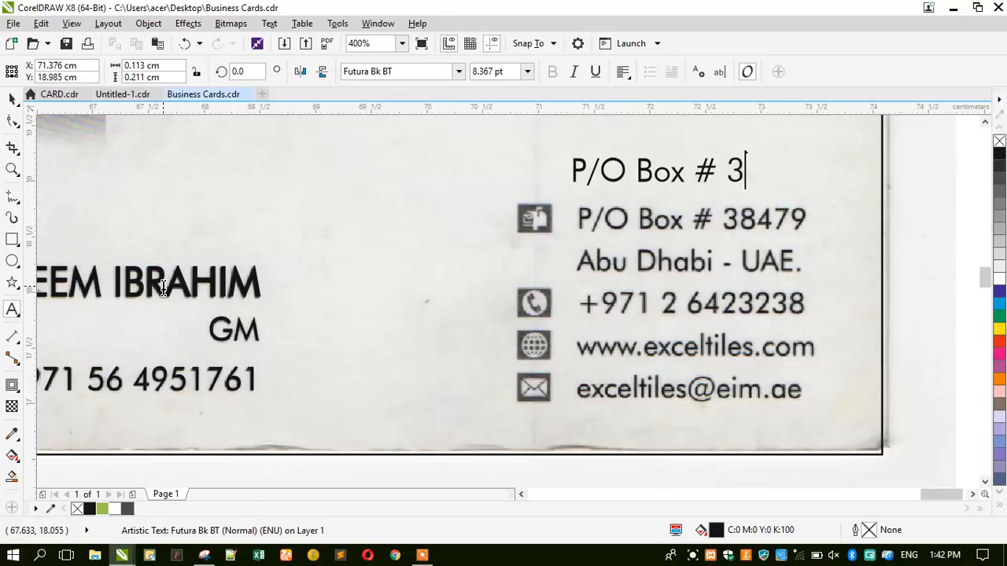
{"action": "type", "text": "8479"}
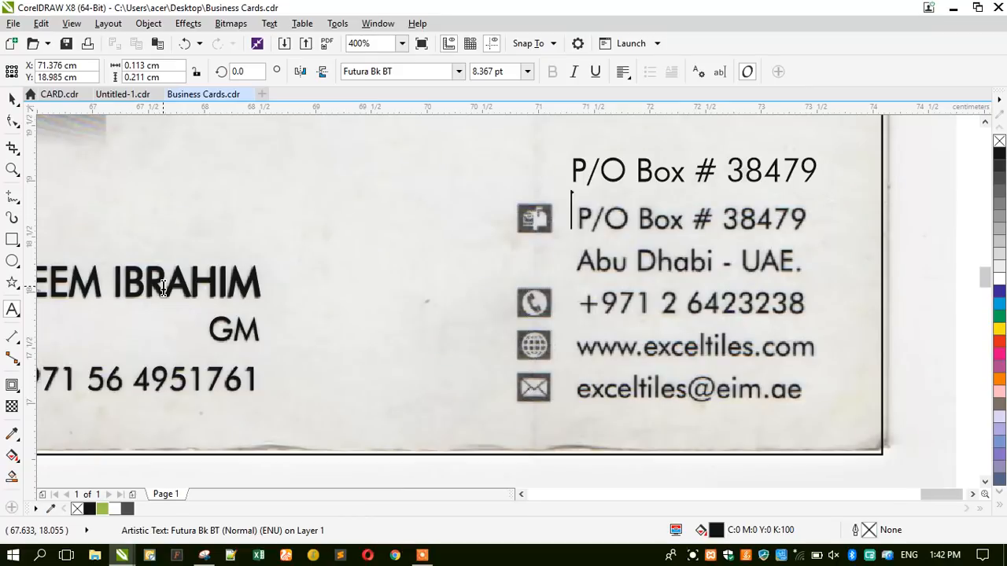
{"action": "type", "text": " Abu Dha"}
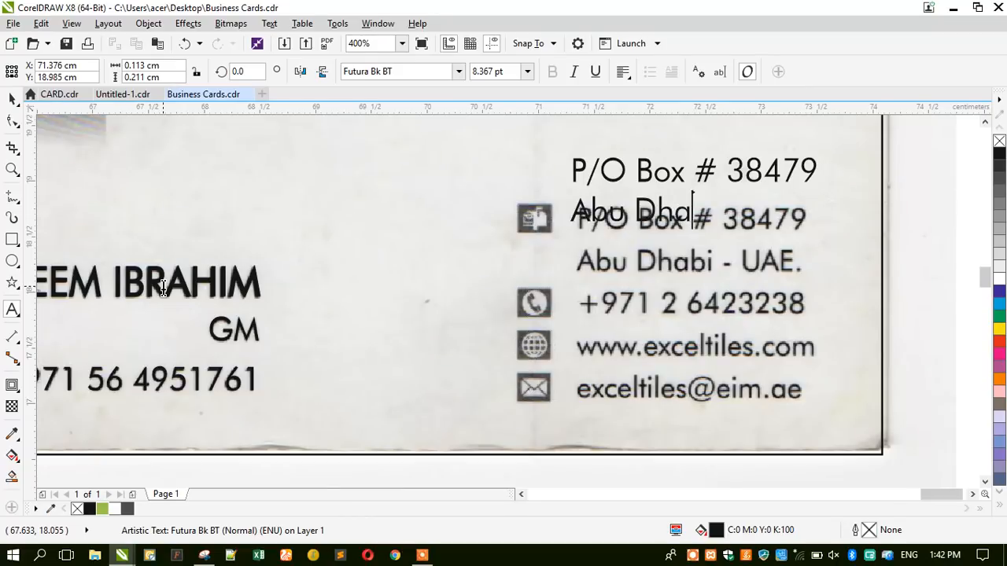
{"action": "type", "text": "bi - UAE."}
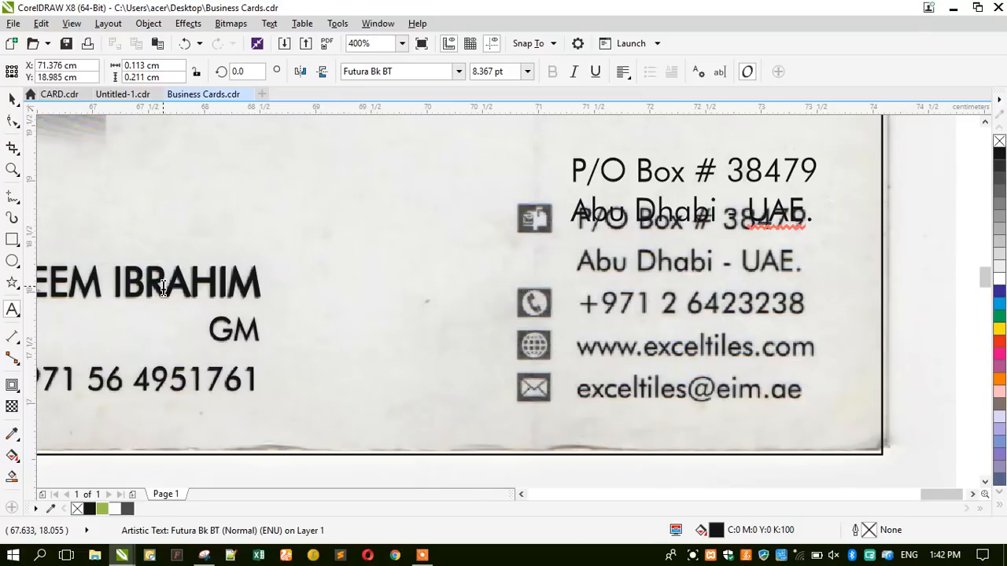
{"action": "key", "text": "BackSpace"}
{"action": "key", "text": "Return"}
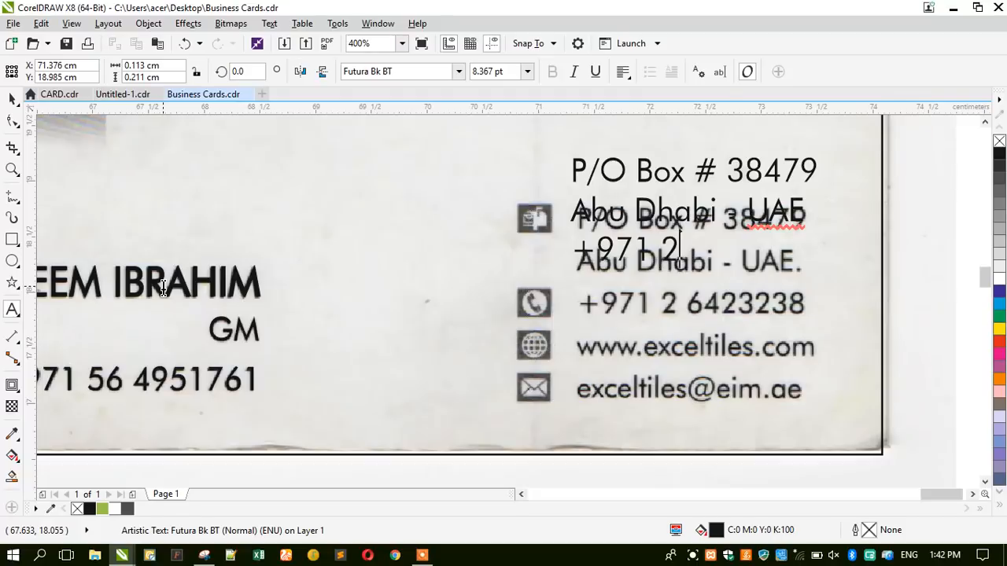
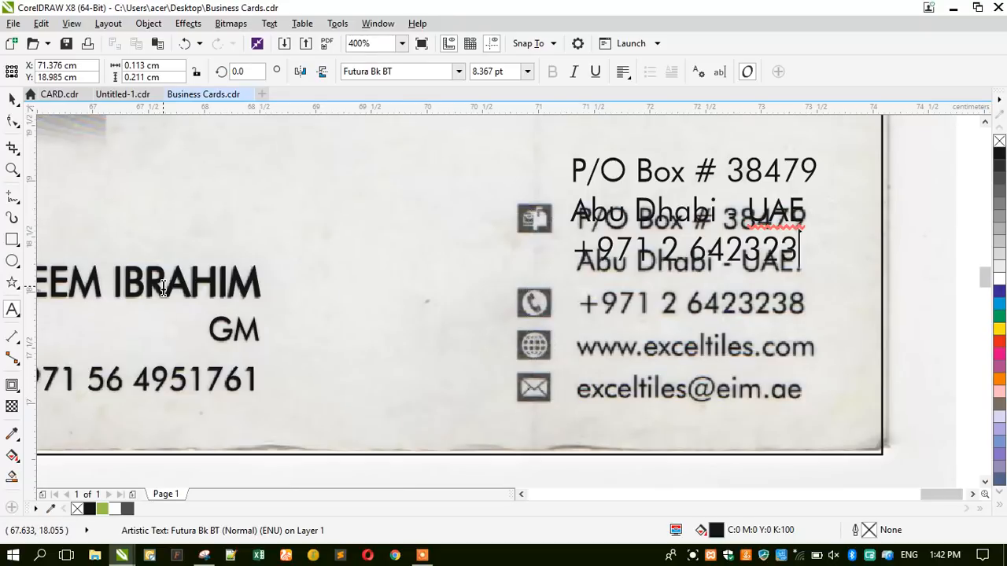
{"action": "key", "text": "Return"}
{"action": "type", "text": "www.e"}
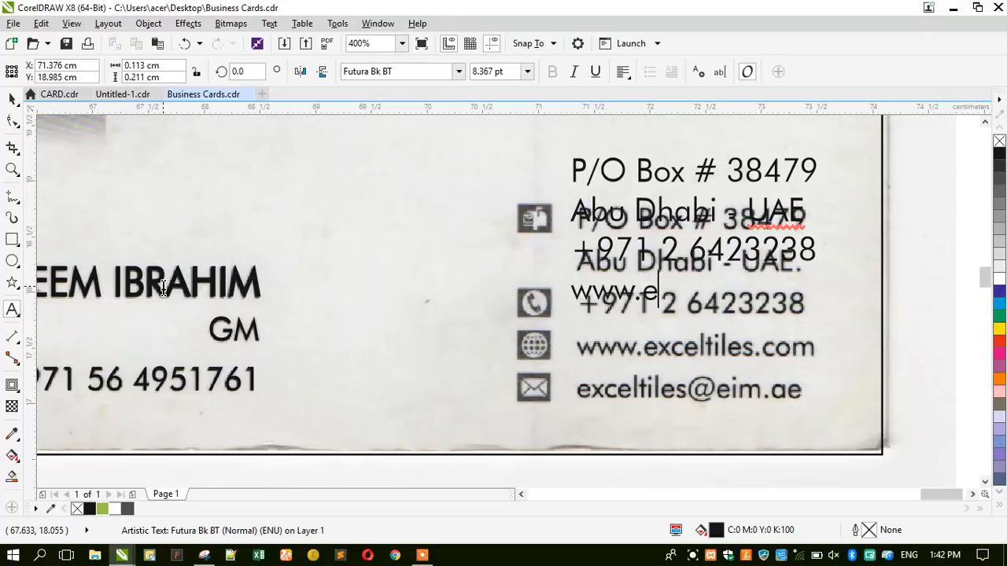
{"action": "type", "text": "xce"}
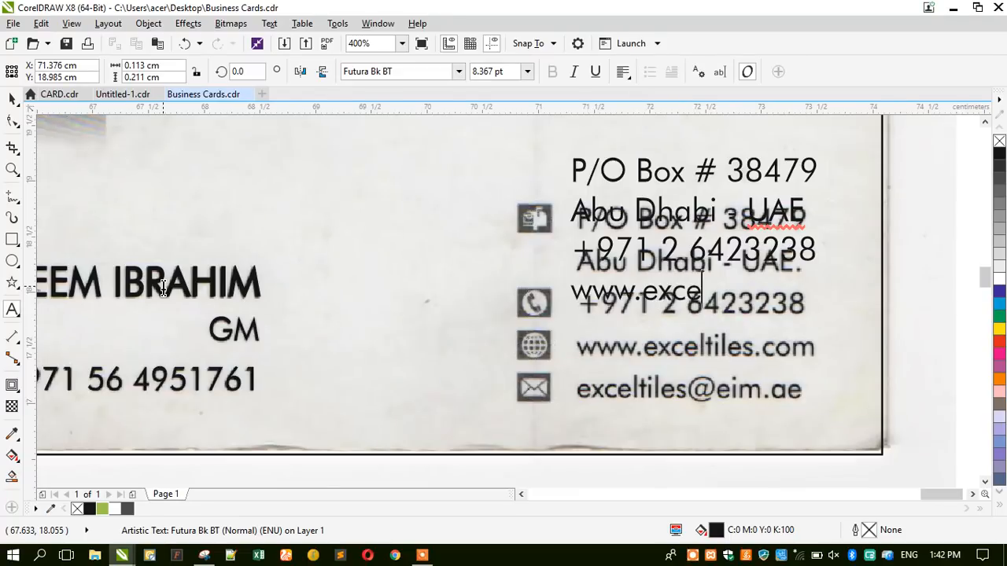
{"action": "type", "text": "ltiles.com"}
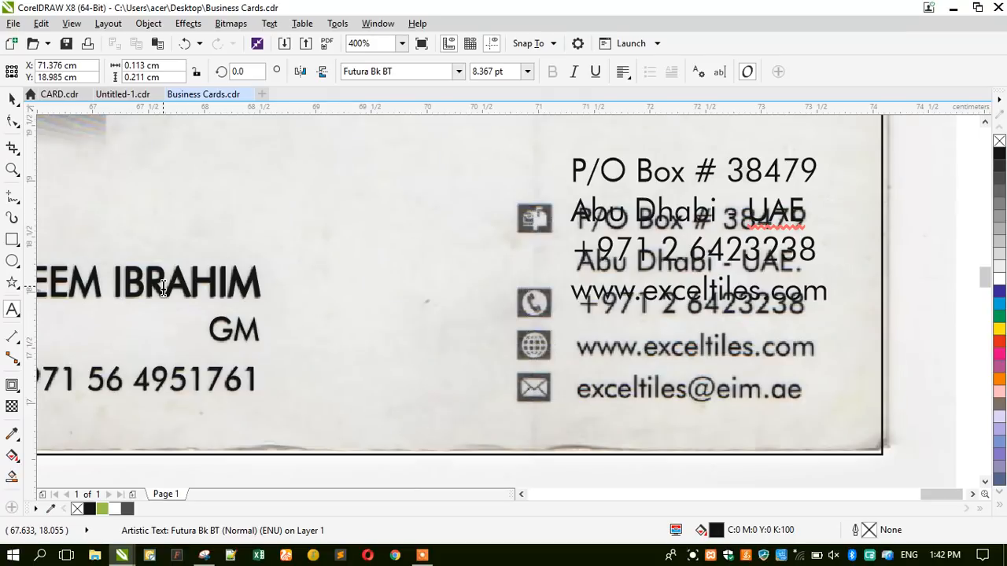
{"action": "key", "text": "Return"}
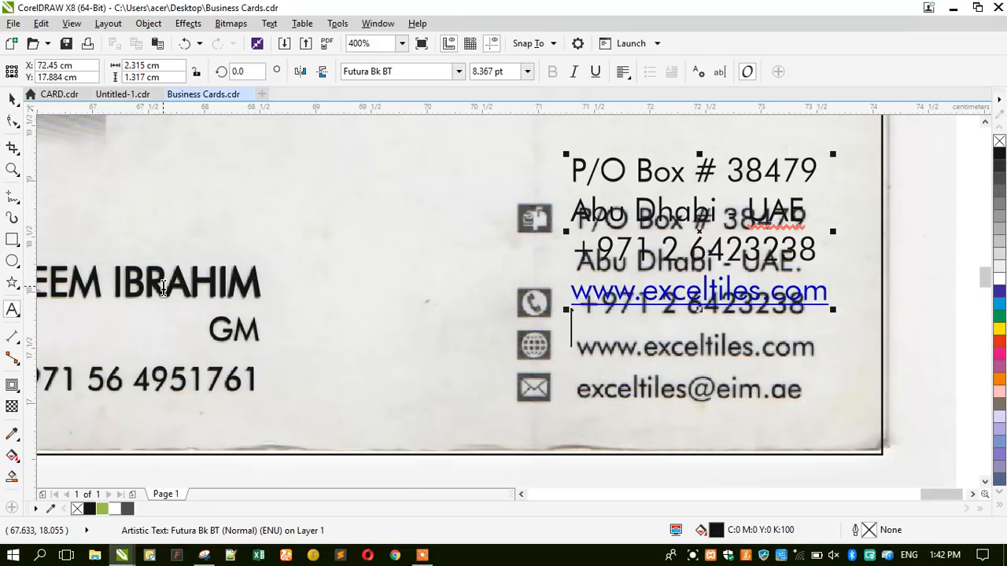
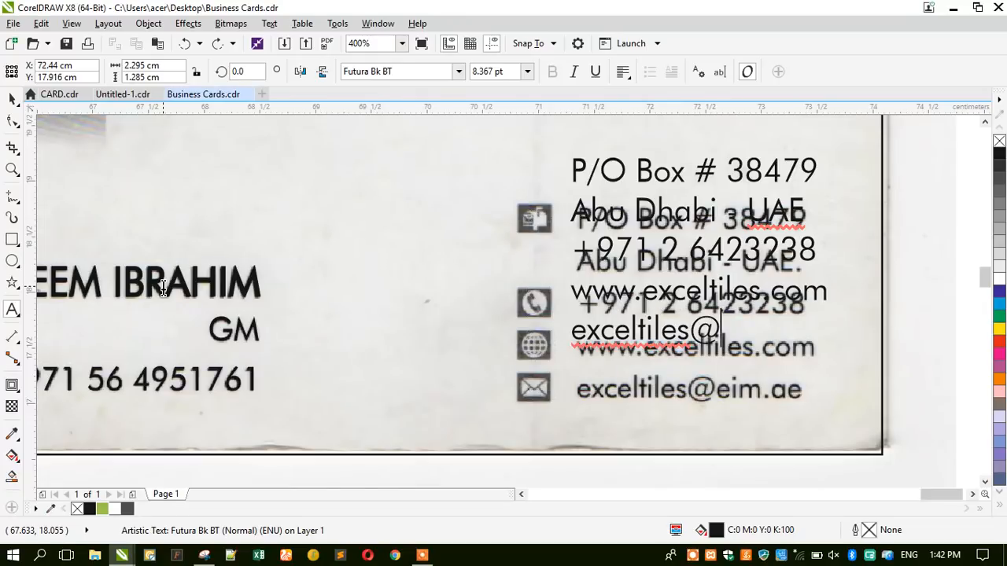
Move and shrink the contact text over the scanned lines, nudging it into alignment.
{"action": "left_click", "coordinate": [12, 98]}
{"action": "left_click_drag", "start_coordinate": [623, 174], "coordinate": [631, 223]}
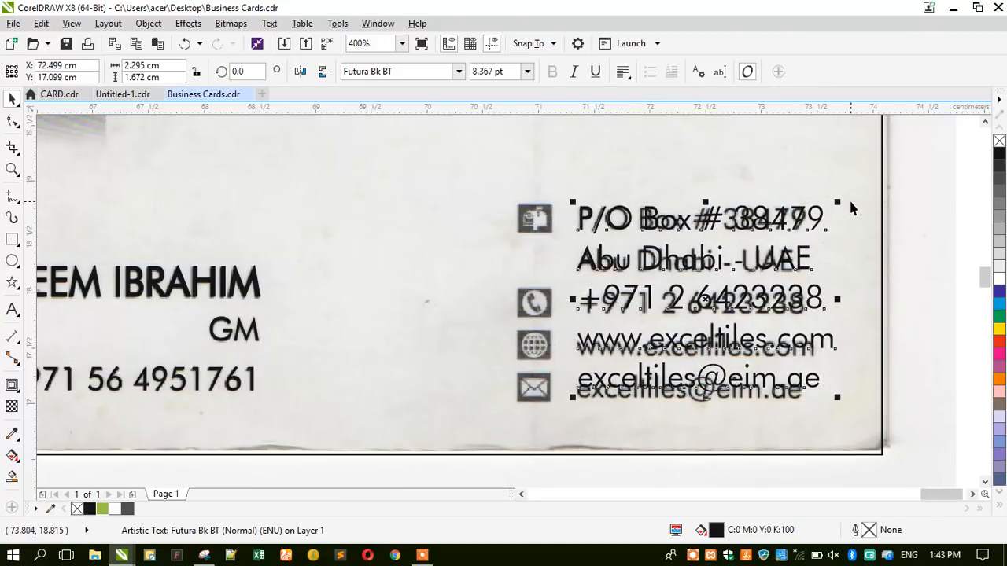
{"action": "left_click_drag", "start_coordinate": [841, 199], "coordinate": [821, 195]}
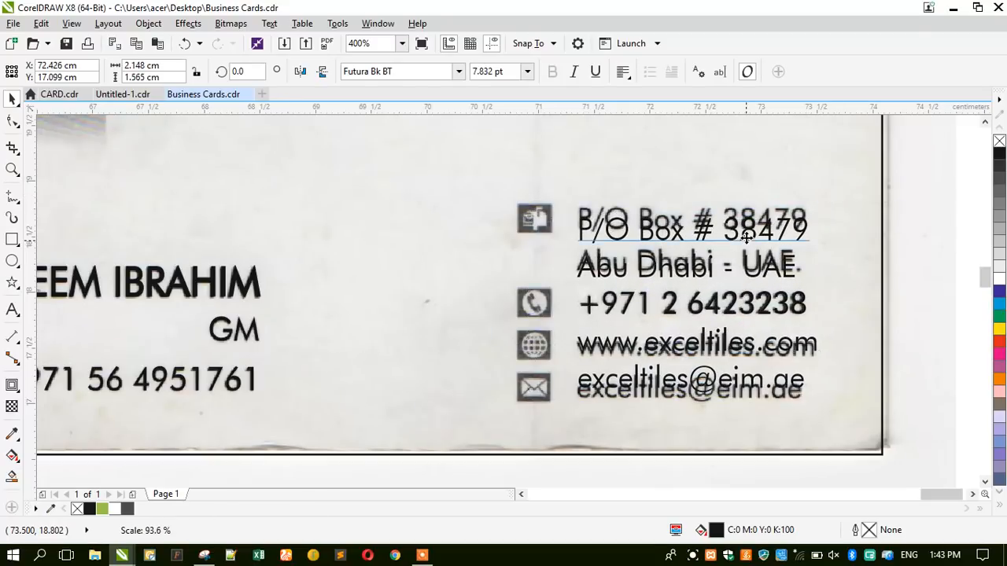
{"action": "key", "text": "Up"}
{"action": "key", "text": "Down"}
{"action": "key", "text": "Right"}
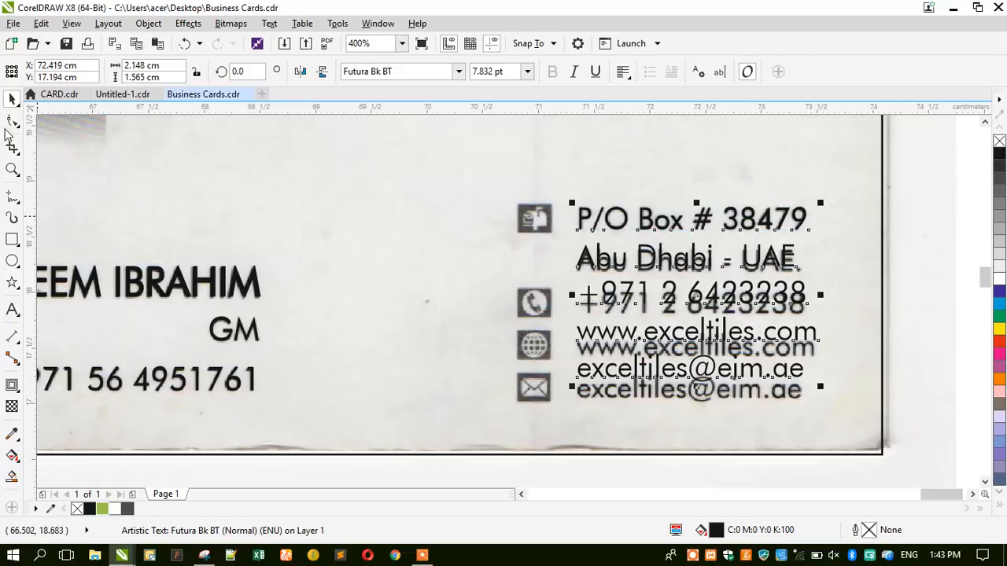
Spread the contact lines to match the scan's spacing and apply Force Justify.
{"action": "left_click", "coordinate": [12, 122]}
{"action": "left_click_drag", "start_coordinate": [571, 386], "coordinate": [555, 408]}
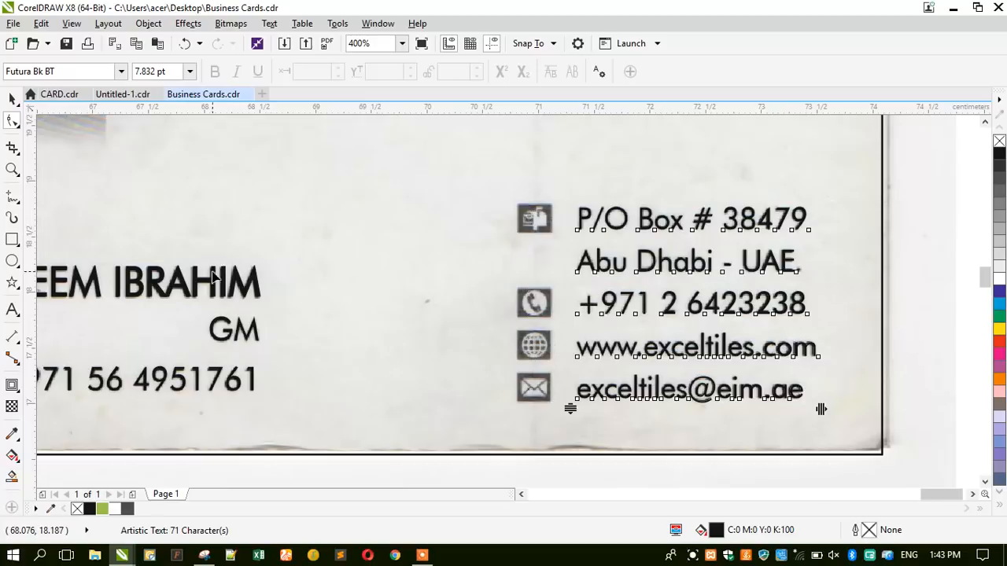
{"action": "left_click", "coordinate": [11, 98]}
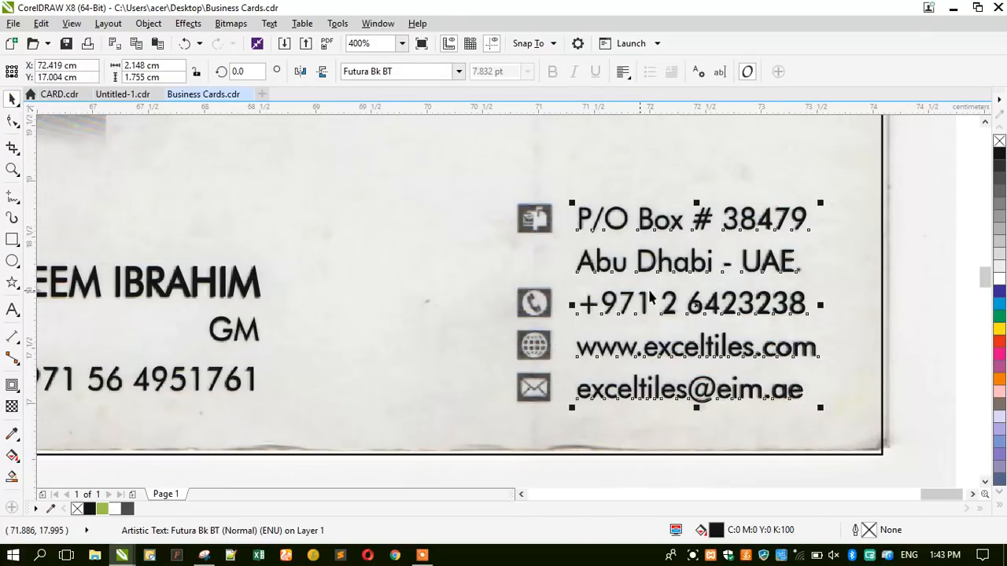
{"action": "left_click", "coordinate": [622, 72]}
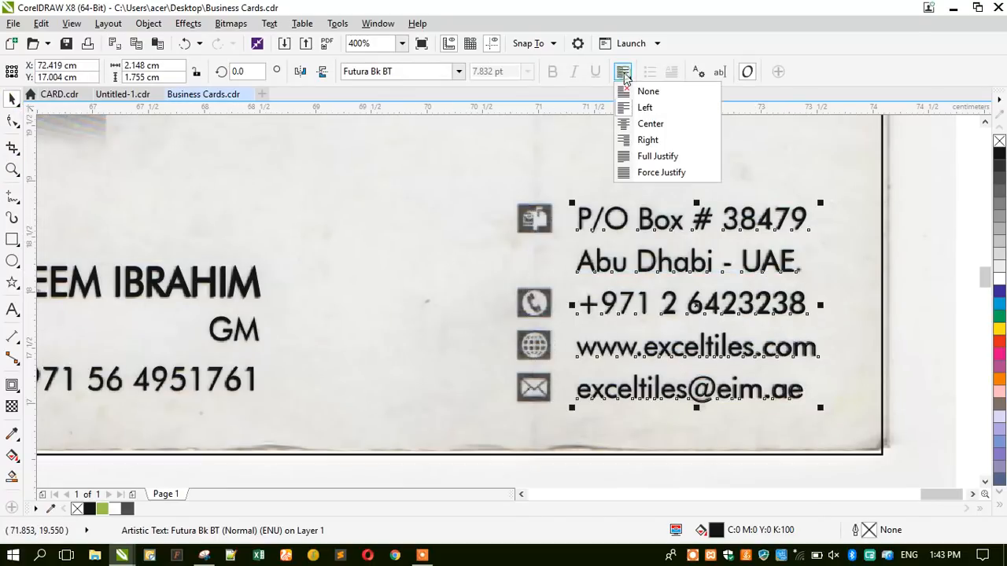
{"action": "left_click", "coordinate": [622, 172]}
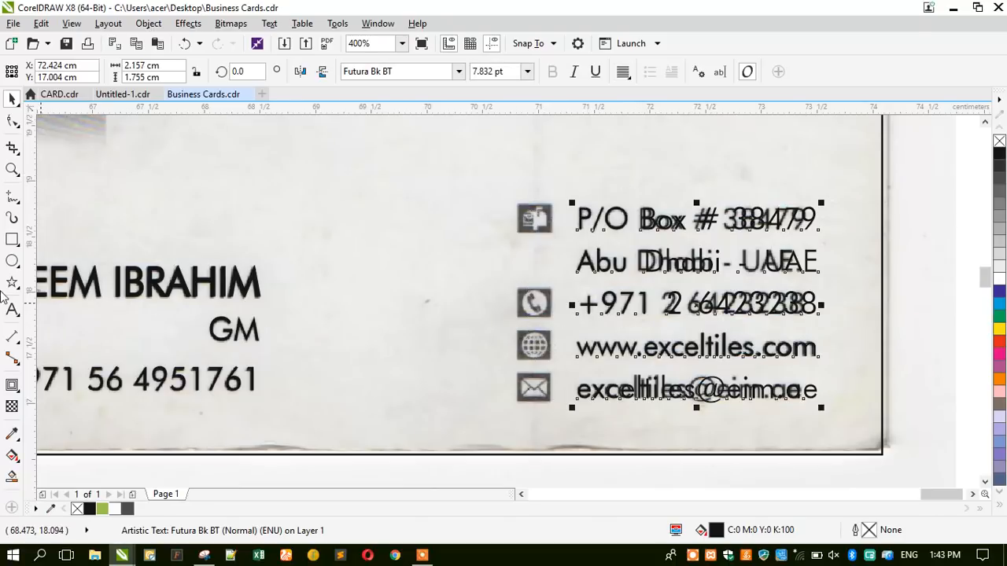
{"action": "left_click", "coordinate": [12, 166]}
{"action": "left_click_drag", "start_coordinate": [482, 181], "coordinate": [855, 435]}
Draw a square frame around the envelope icon and duplicate it onto each icon above.
{"action": "left_click", "coordinate": [12, 239]}
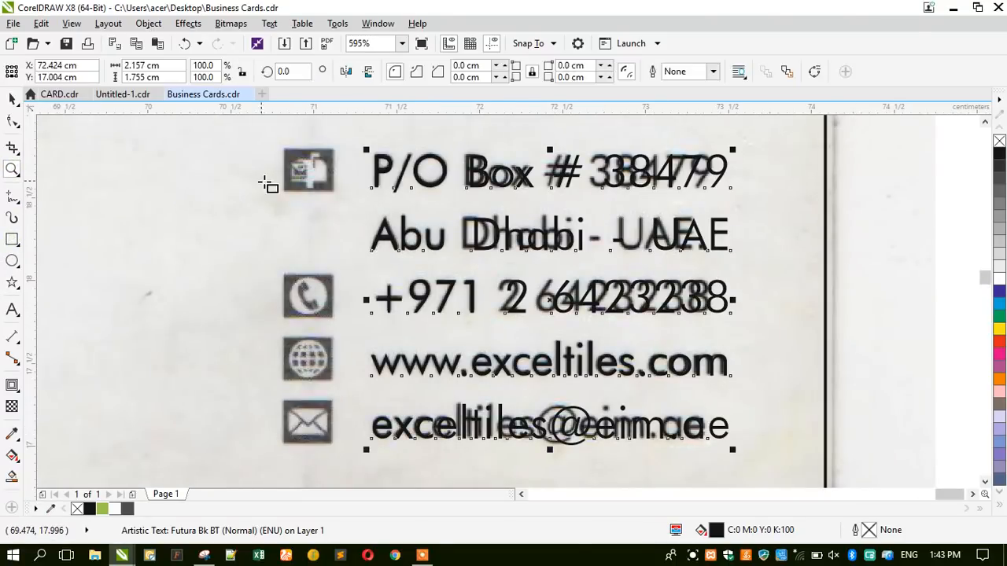
{"action": "scroll", "coordinate": [296, 450], "scroll_direction": "up", "scroll_amount": 2}
{"action": "left_click_drag", "start_coordinate": [272, 353], "coordinate": [377, 441]}
{"action": "scroll", "coordinate": [385, 421], "scroll_direction": "down", "scroll_amount": 2}
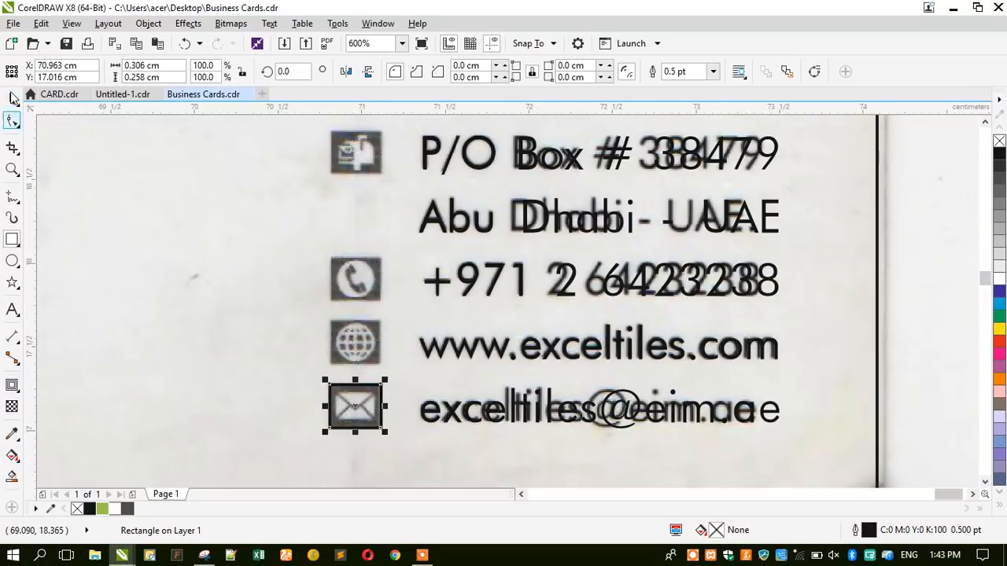
{"action": "key", "text": "space"}
{"action": "left_click_drag", "start_coordinate": [364, 400], "coordinate": [367, 333]}
{"action": "key", "text": "ctrl+r"}
{"action": "key", "text": "ctrl+r"}
{"action": "key", "text": "ctrl+r"}
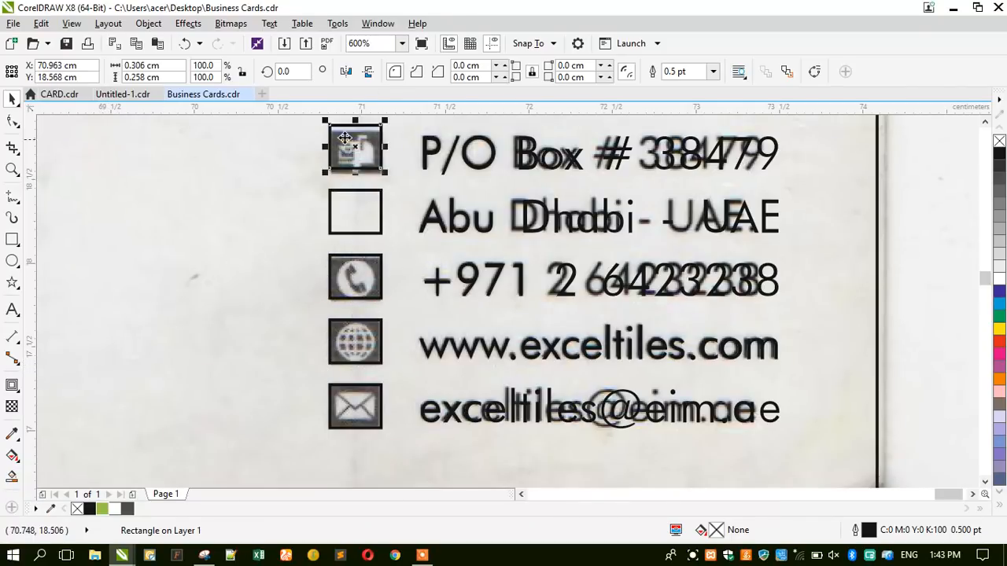
{"action": "scroll", "coordinate": [354, 126], "scroll_direction": "up", "scroll_amount": 2}
{"action": "left_click_drag", "start_coordinate": [338, 210], "coordinate": [340, 213]}
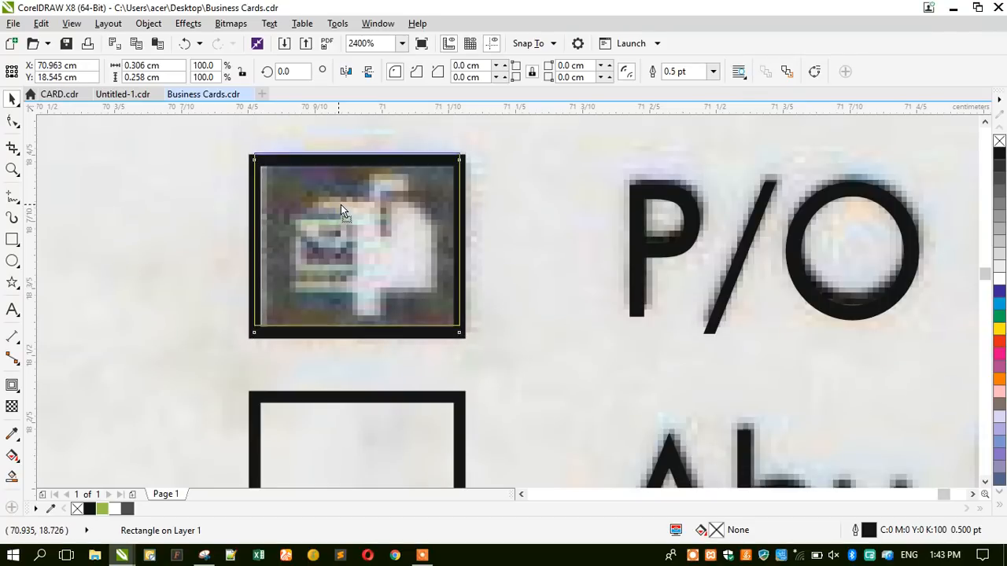
{"action": "scroll", "coordinate": [340, 209], "scroll_direction": "down", "scroll_amount": 3}
Select all five icon frames, bring up Align and Distribute, then minimize CorelDRAW.
{"action": "left_click", "coordinate": [338, 267], "text": "shift"}
{"action": "left_click", "coordinate": [346, 343], "text": "shift"}
{"action": "left_click", "coordinate": [347, 401], "text": "shift"}
{"action": "left_click", "coordinate": [344, 466], "text": "shift"}
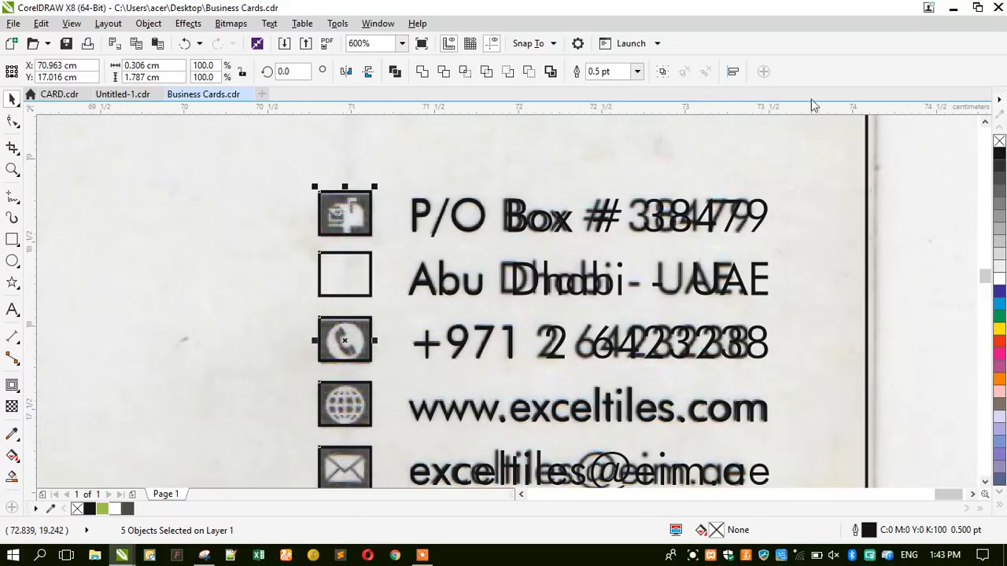
{"action": "left_click", "coordinate": [732, 72]}
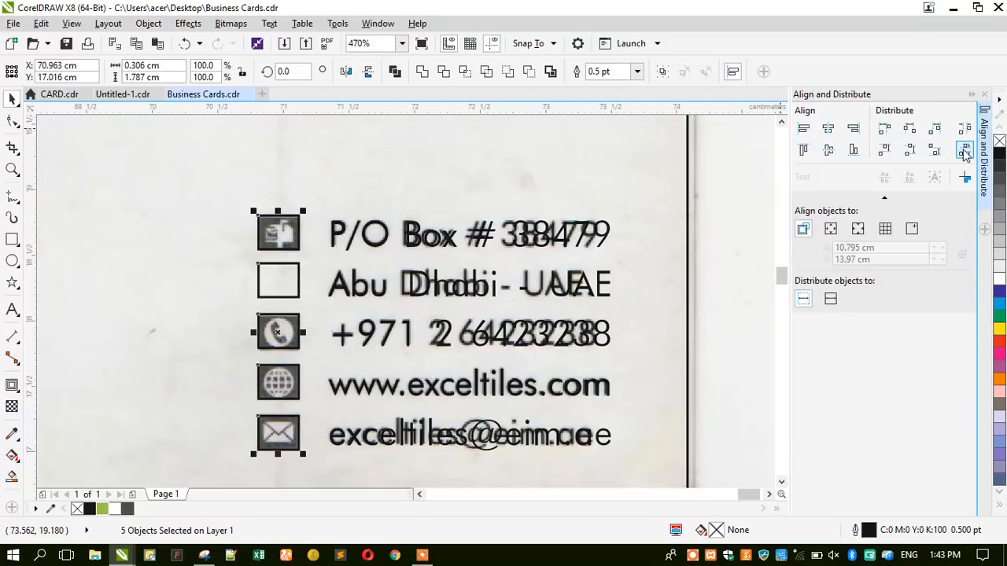
{"action": "scroll", "coordinate": [633, 195], "scroll_direction": "down", "scroll_amount": 3}
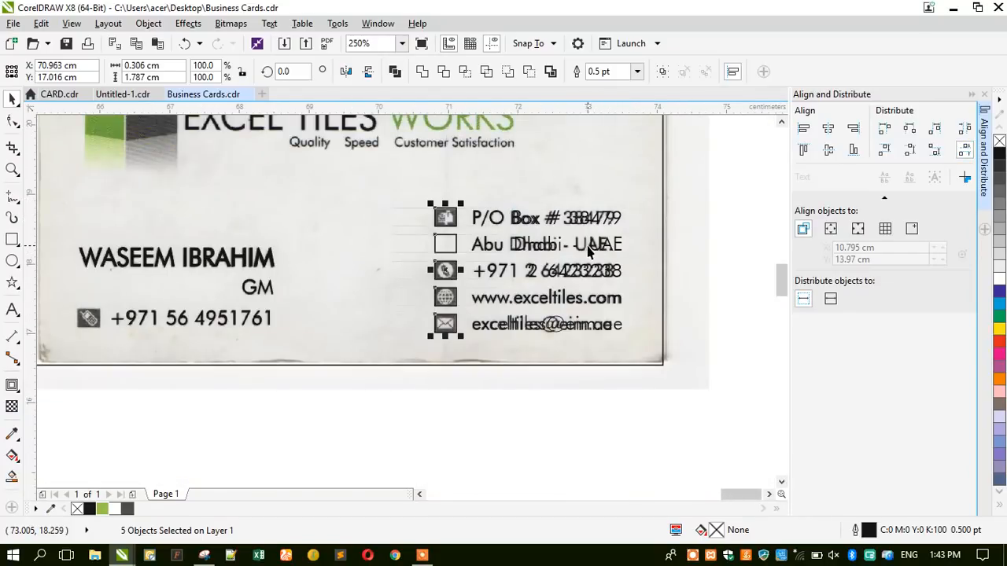
{"action": "left_click", "coordinate": [420, 351]}
{"action": "left_click", "coordinate": [953, 7]}
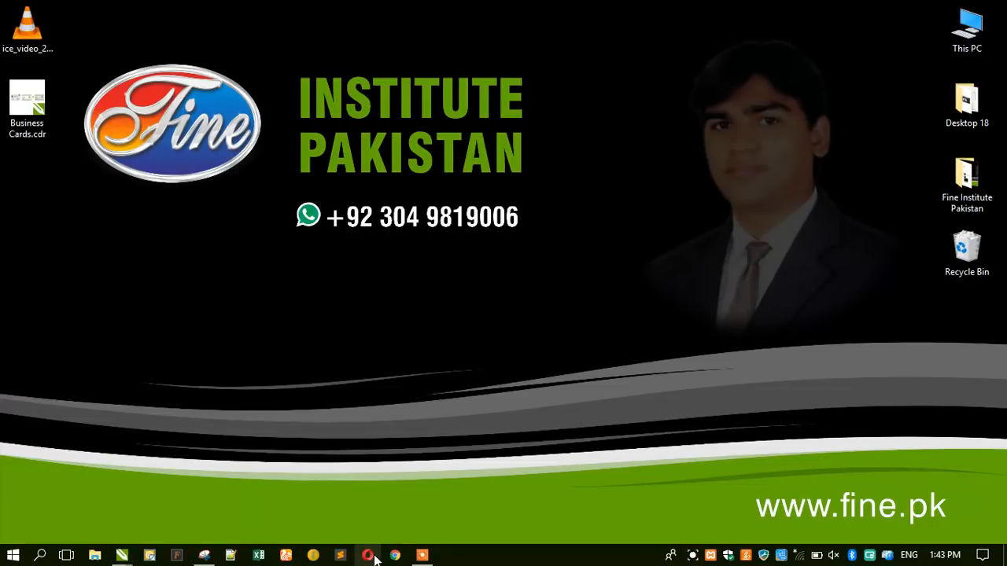
Hide the screen recorder controls and open Opera.
{"action": "left_click", "coordinate": [425, 555]}
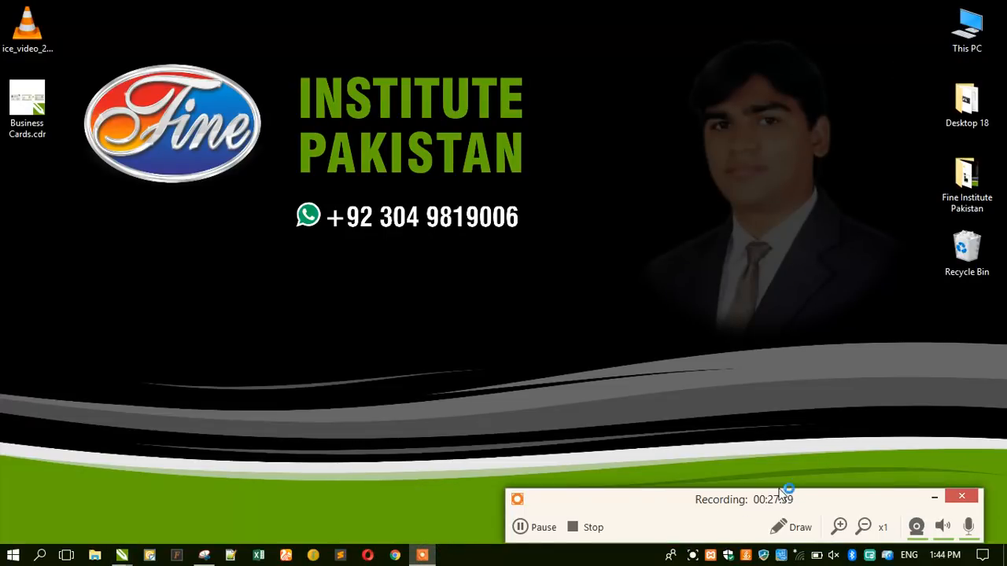
{"action": "left_click", "coordinate": [937, 493]}
{"action": "left_click", "coordinate": [450, 457]}
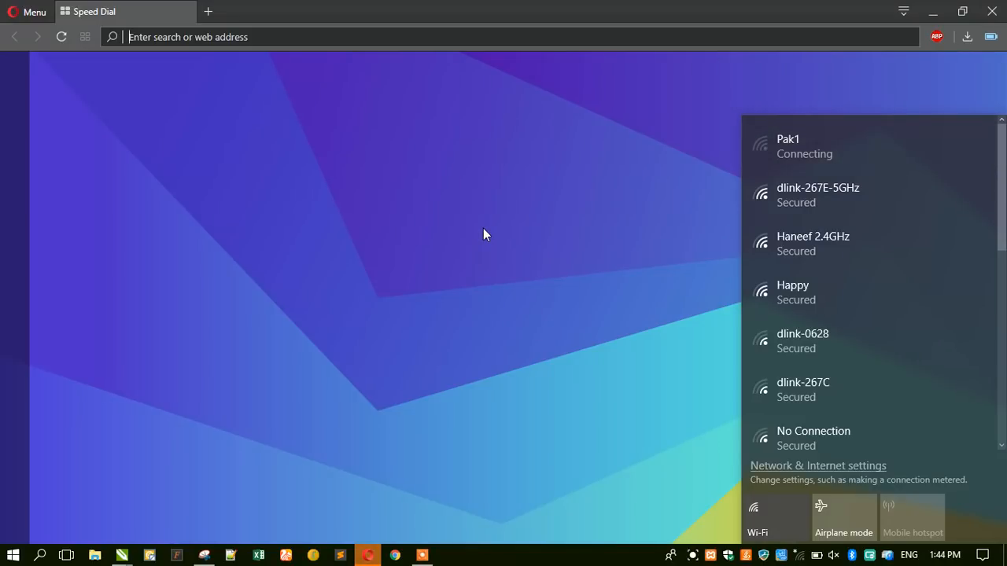
{"action": "left_click", "coordinate": [388, 226]}
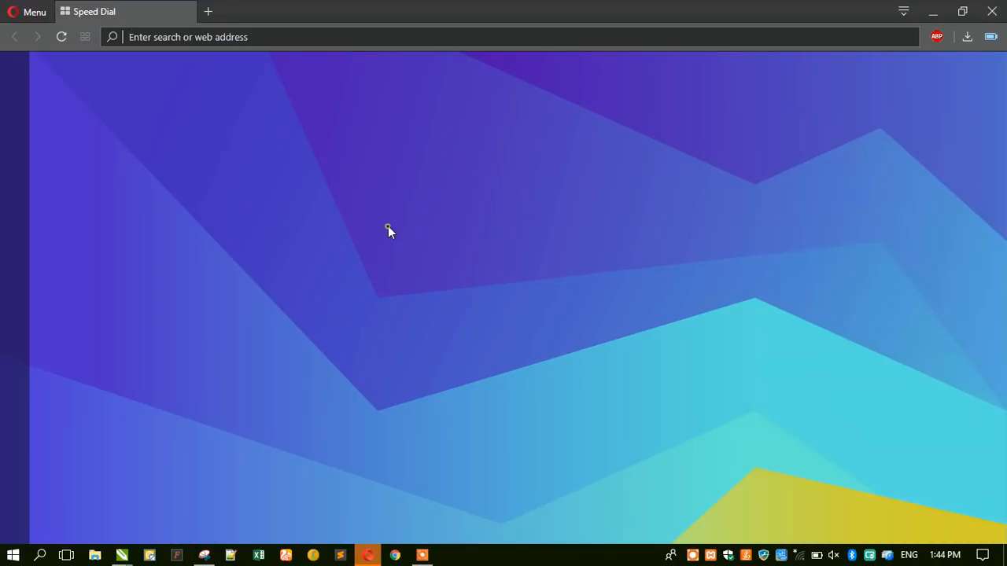
Load Flaticon's telephone icon search, minimize Opera and return to Business Cards.cdr.
{"action": "left_click", "coordinate": [159, 35]}
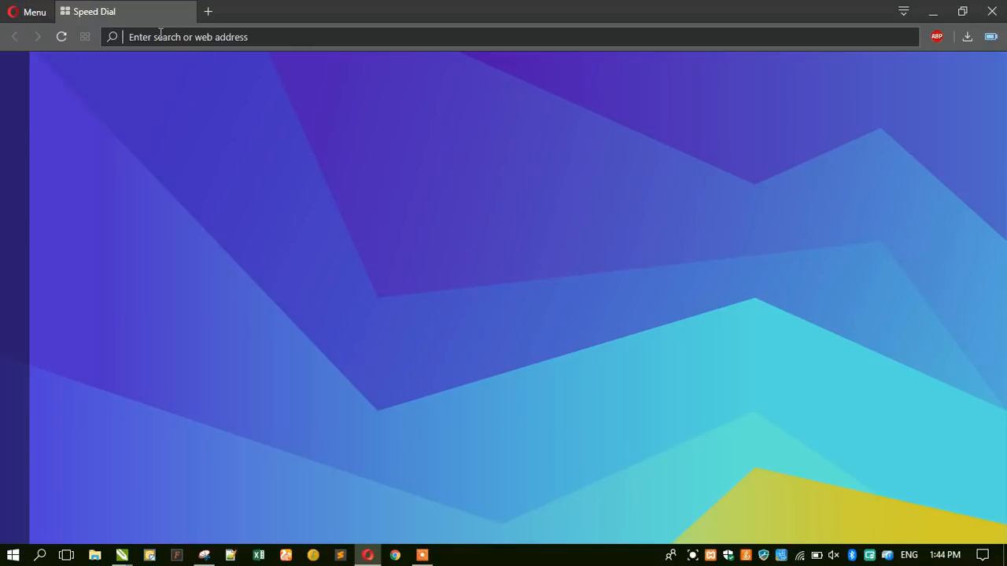
{"action": "key", "text": "ctrl+v"}
{"action": "key", "text": "Return"}
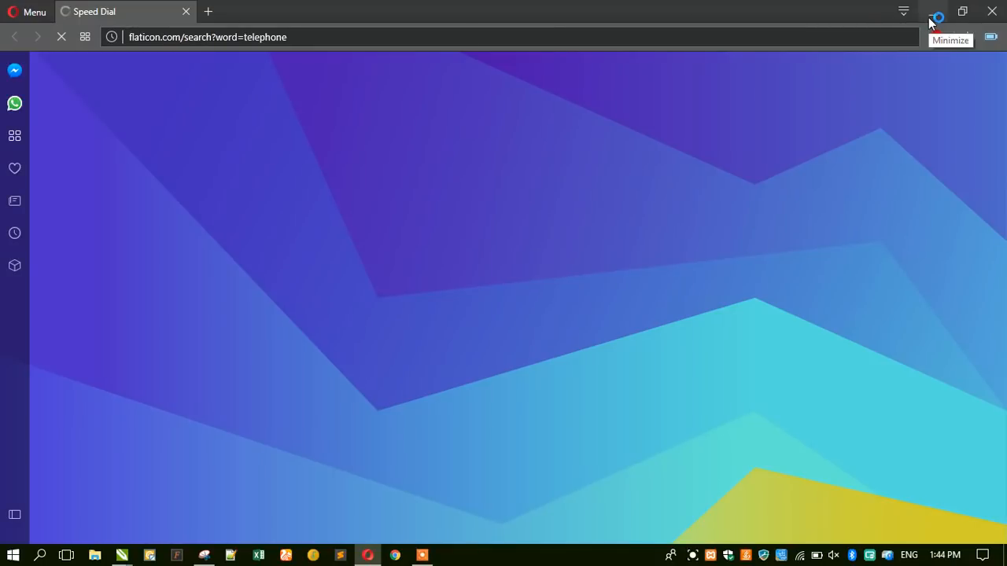
{"action": "left_click", "coordinate": [930, 16]}
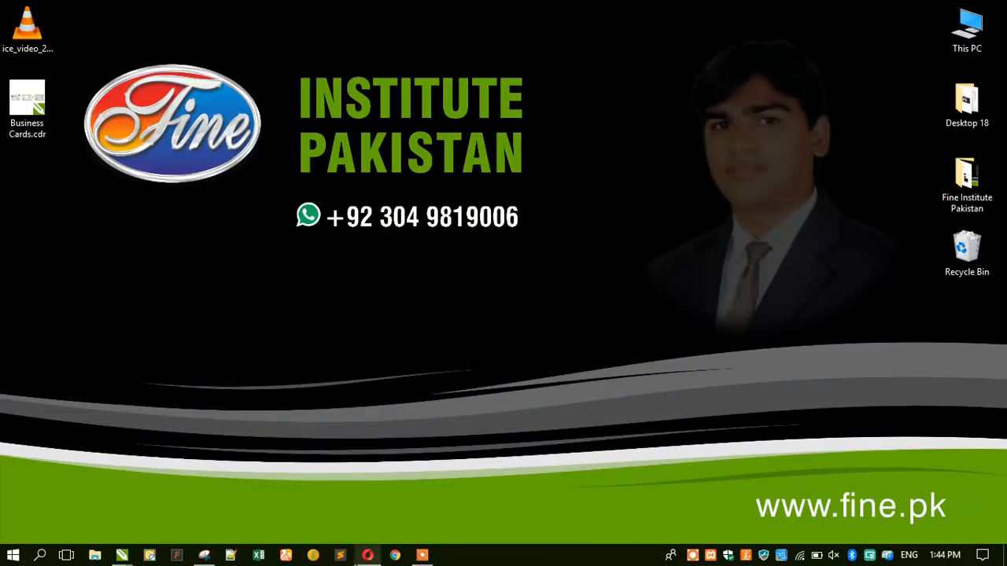
{"action": "mouse_move", "coordinate": [126, 557]}
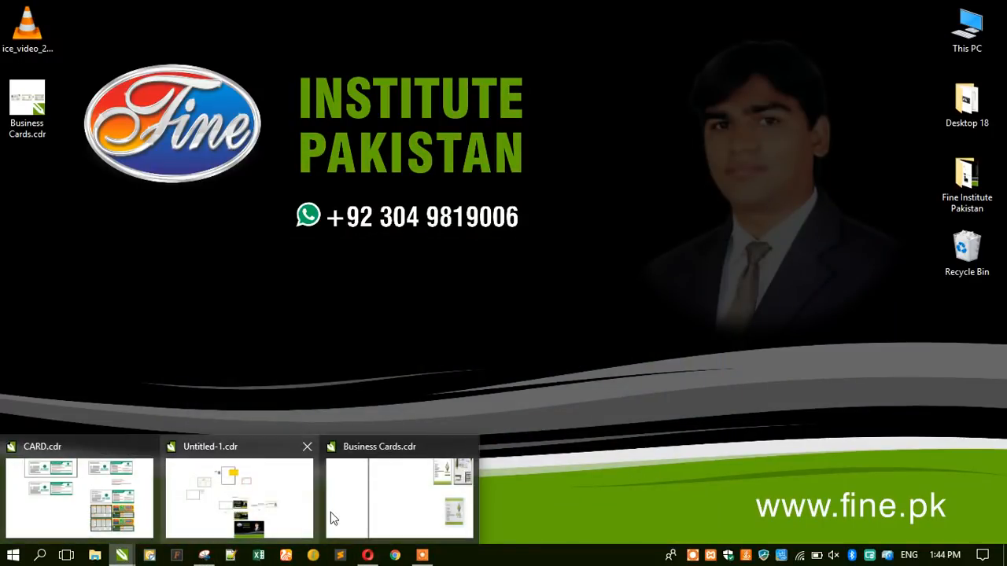
{"action": "left_click", "coordinate": [331, 512]}
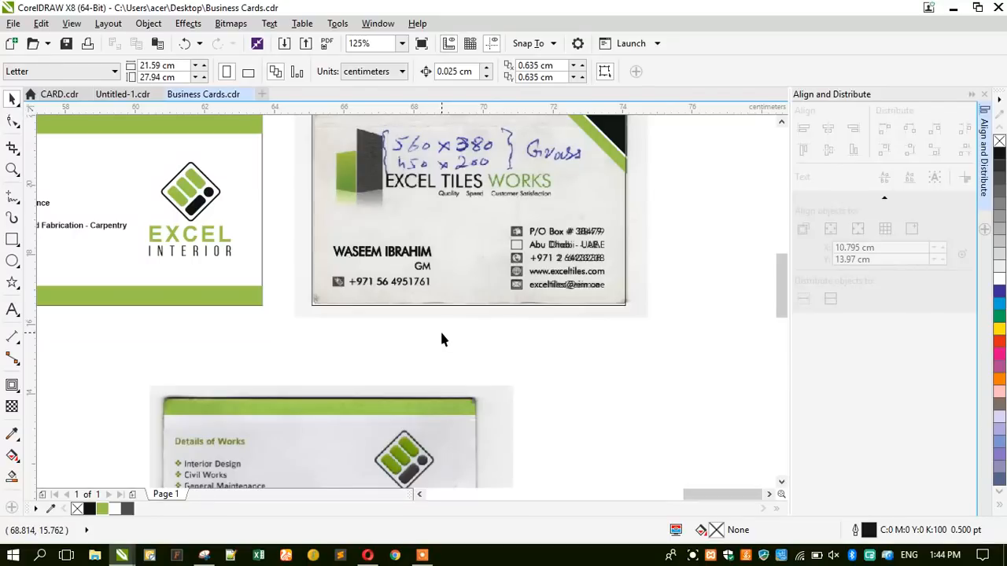
Delete the bottom business card from the drawing.
{"action": "scroll", "coordinate": [440, 334], "scroll_direction": "down", "scroll_amount": 1}
{"action": "scroll", "coordinate": [308, 354], "scroll_direction": "down", "scroll_amount": 1}
{"action": "scroll", "coordinate": [309, 354], "scroll_direction": "up", "scroll_amount": 1}
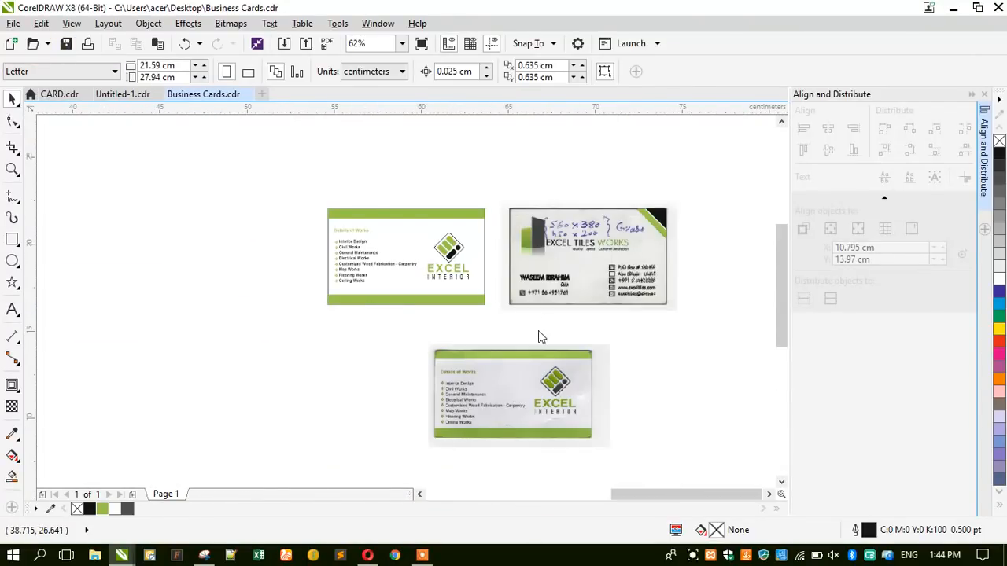
{"action": "left_click", "coordinate": [492, 388]}
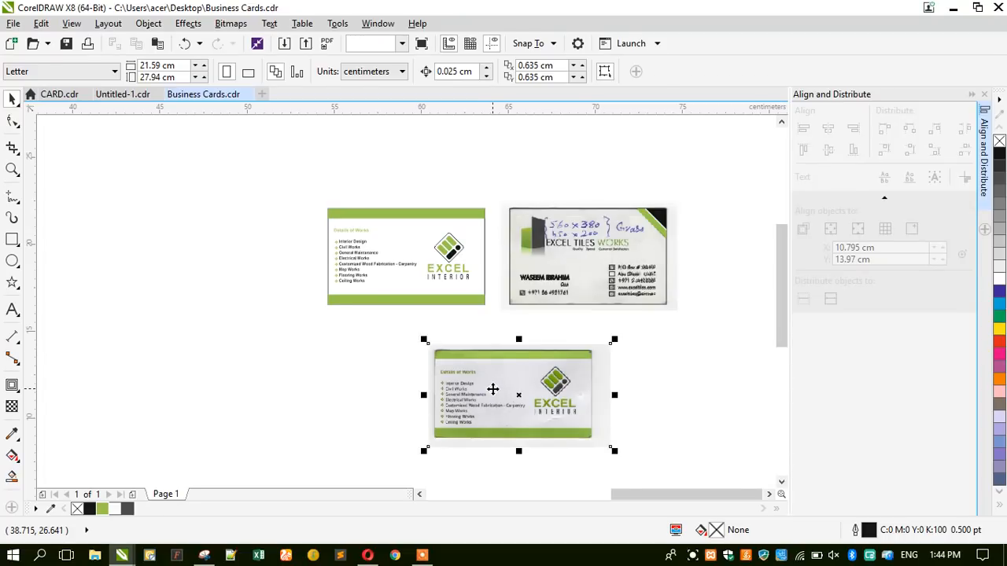
{"action": "key", "text": "Delete"}
Close the Align and Distribute panel and zoom in on the Excel Tiles card.
{"action": "left_click", "coordinate": [985, 94]}
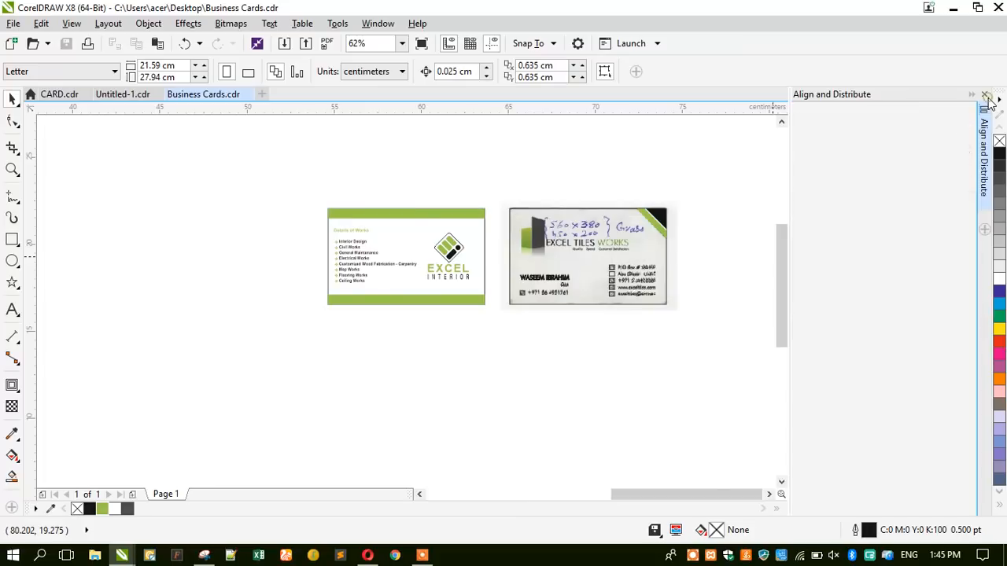
{"action": "left_click_drag", "start_coordinate": [596, 193], "coordinate": [827, 323]}
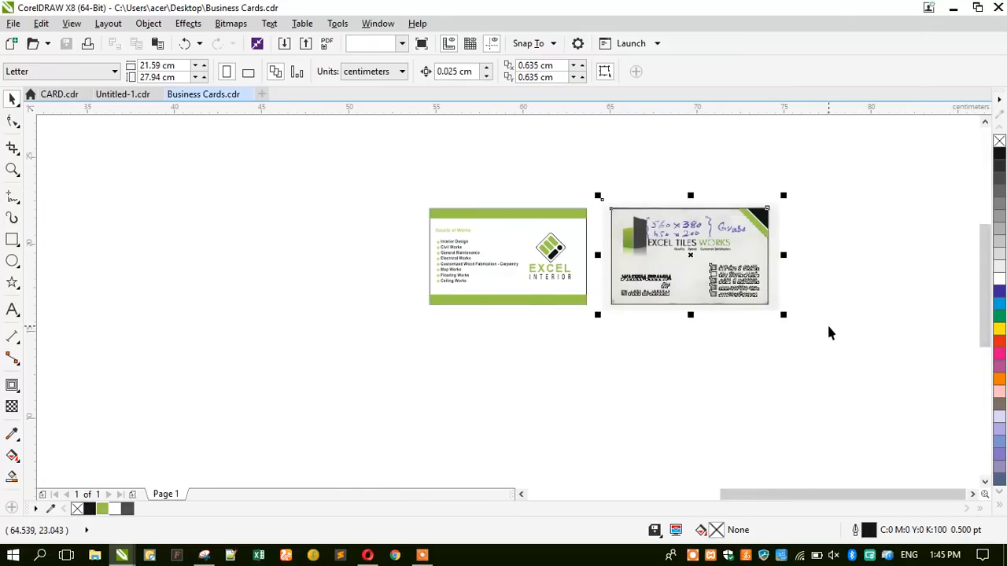
{"action": "key", "text": "shift+F2"}
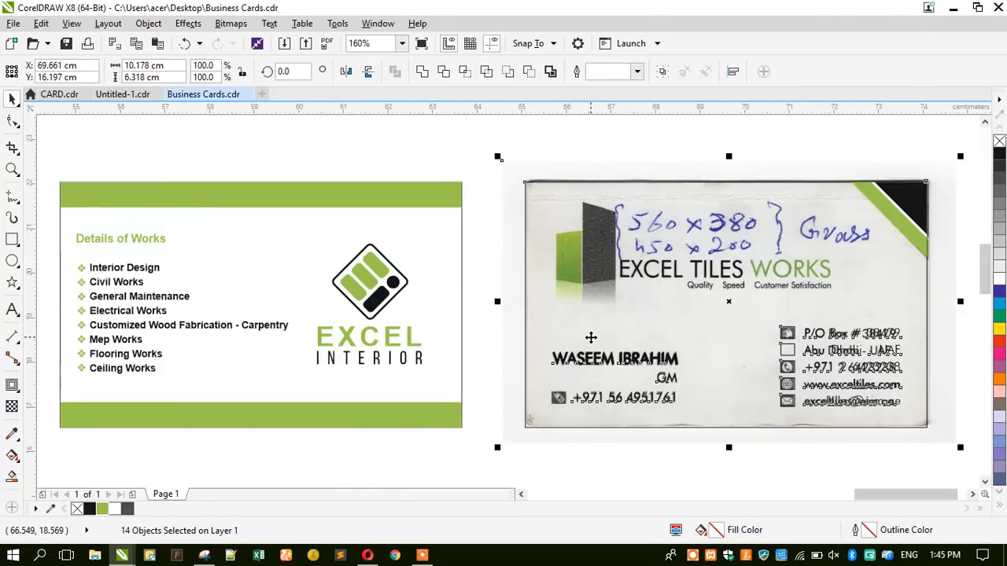
{"action": "key", "text": "shift+F2"}
{"action": "left_click", "coordinate": [870, 287]}
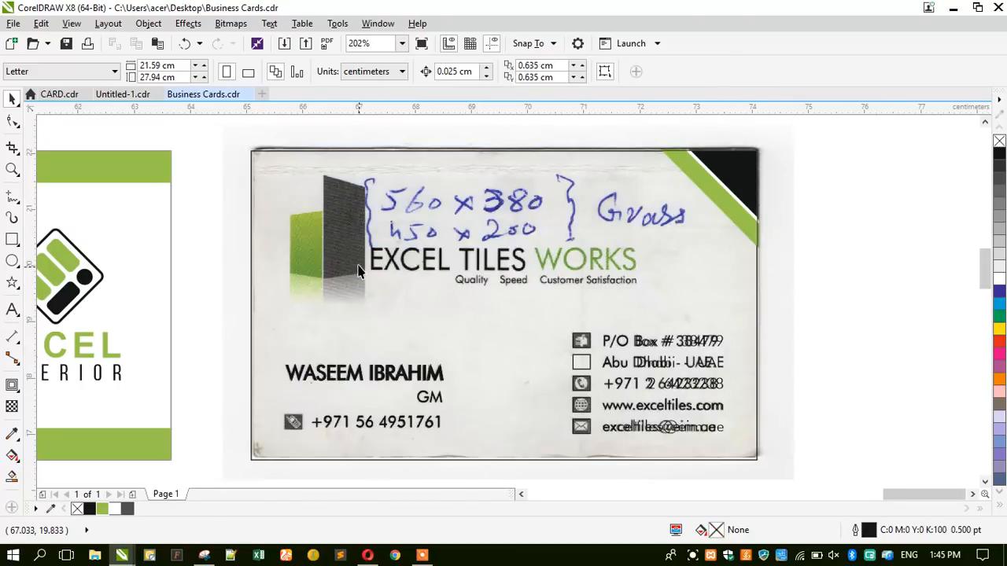
Drag a copy of the GM text up beneath the heading beside the logo.
{"action": "left_click_drag", "start_coordinate": [379, 376], "coordinate": [416, 342]}
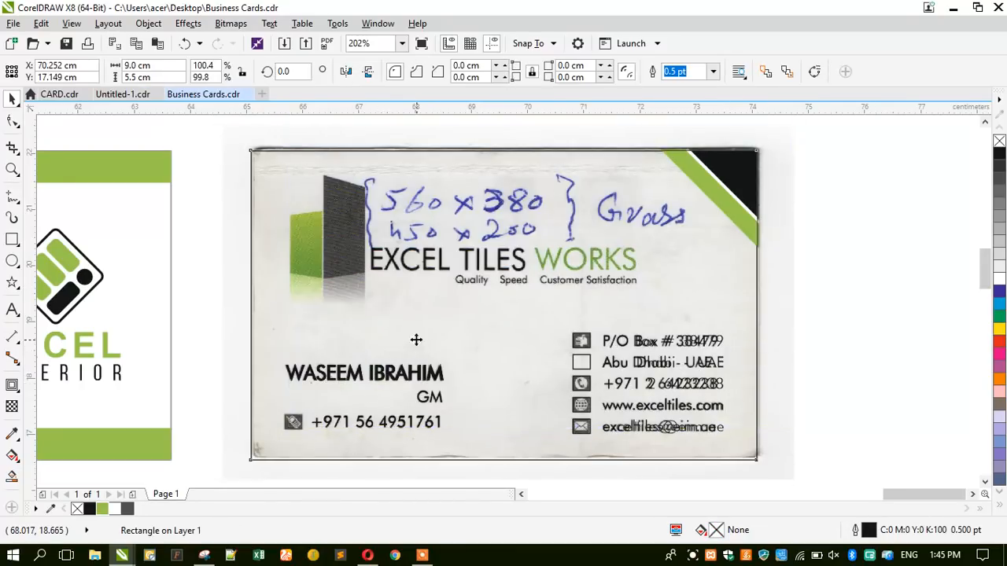
{"action": "key", "text": "ctrl+z"}
{"action": "left_click", "coordinate": [359, 376]}
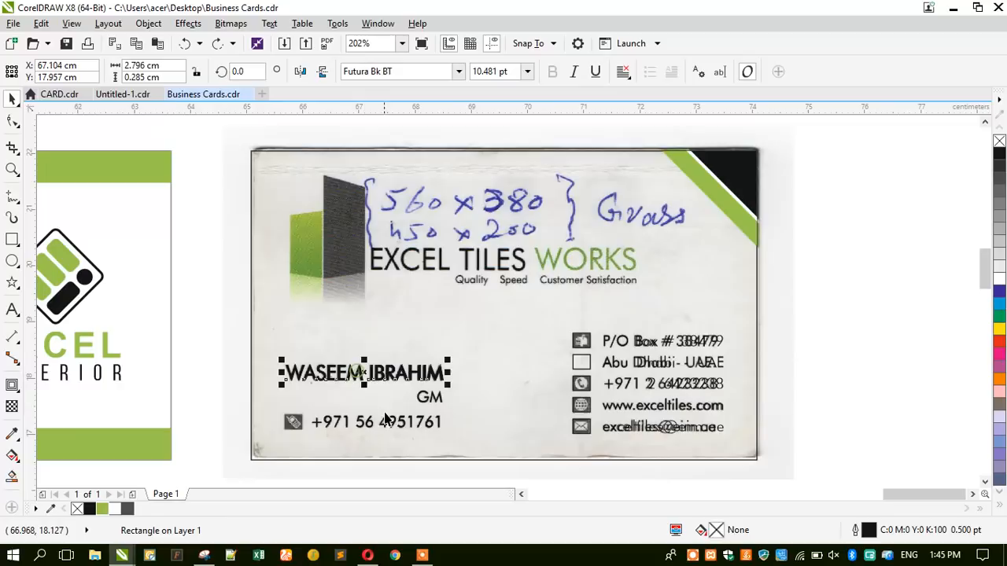
{"action": "left_click_drag", "start_coordinate": [420, 400], "coordinate": [386, 306]}
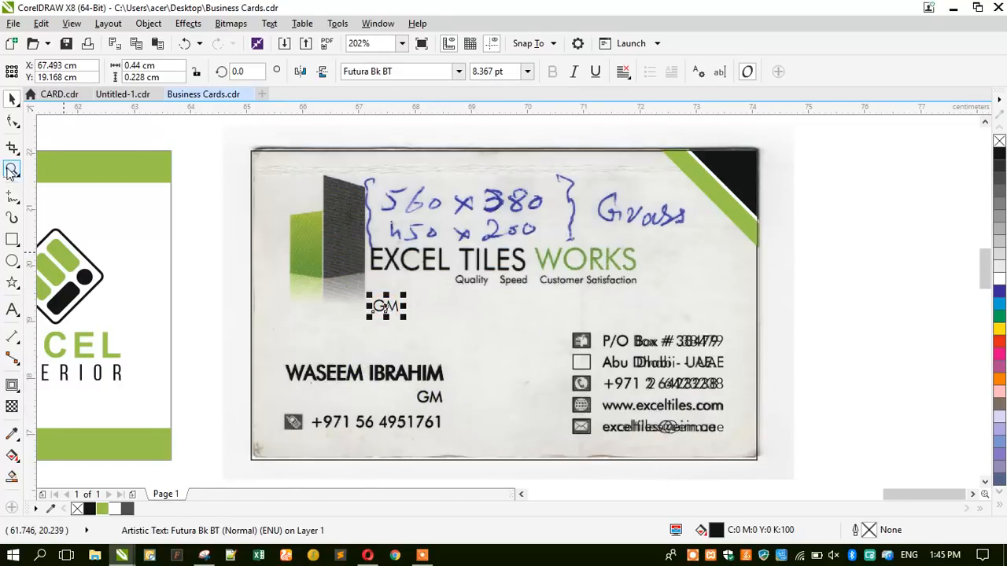
{"action": "left_click", "coordinate": [367, 556]}
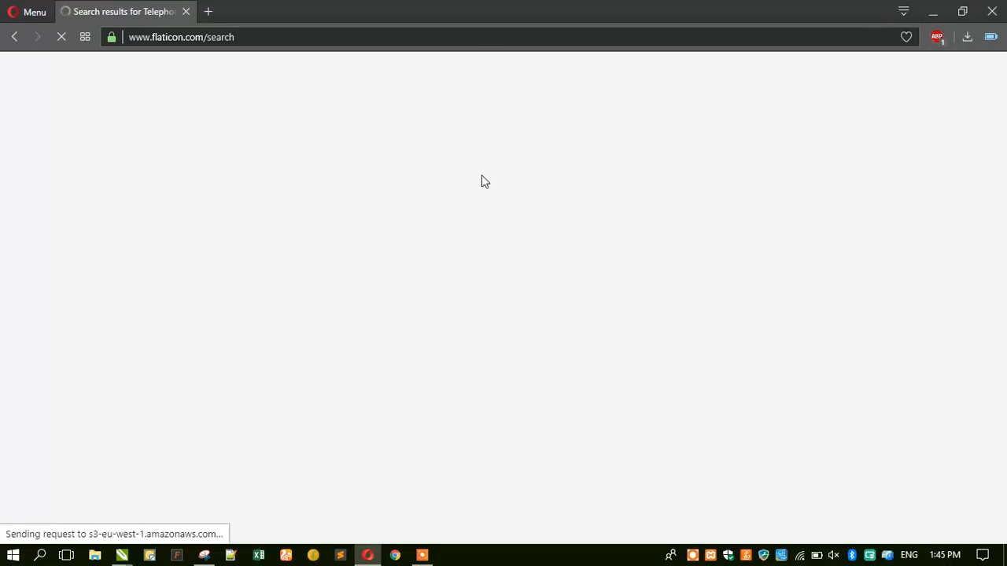
{"action": "left_click", "coordinate": [931, 11]}
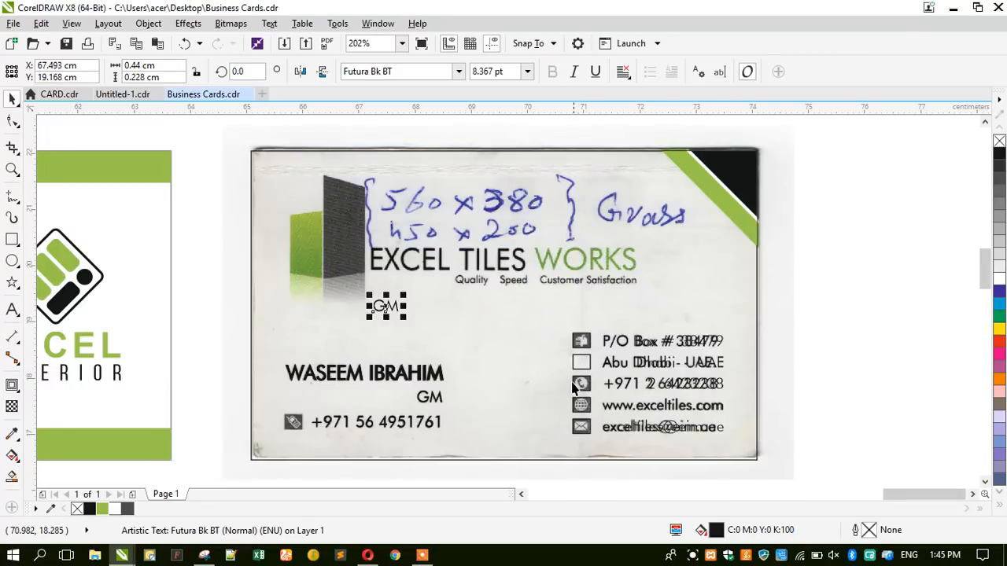
{"action": "left_click", "coordinate": [367, 556]}
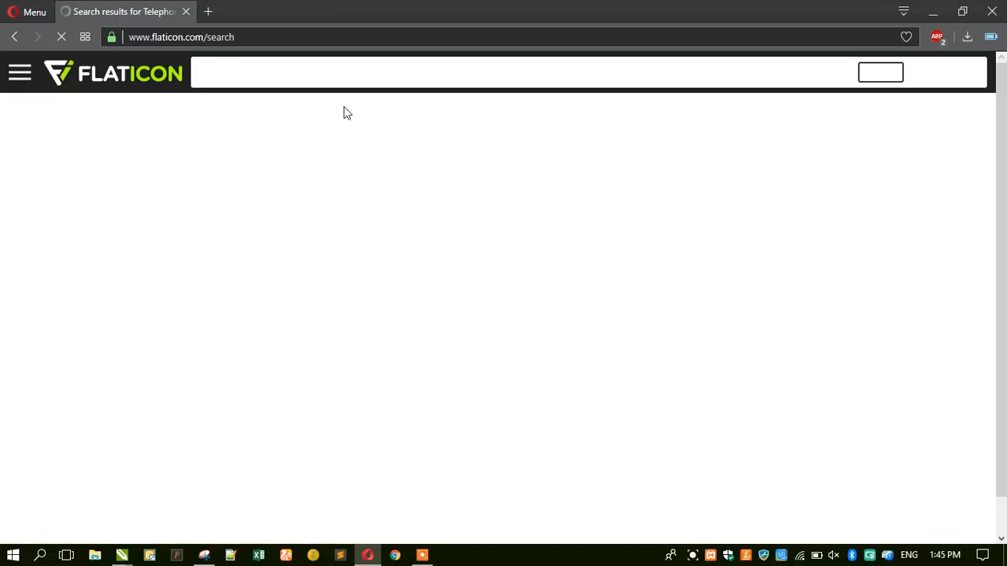
{"action": "left_click", "coordinate": [933, 11]}
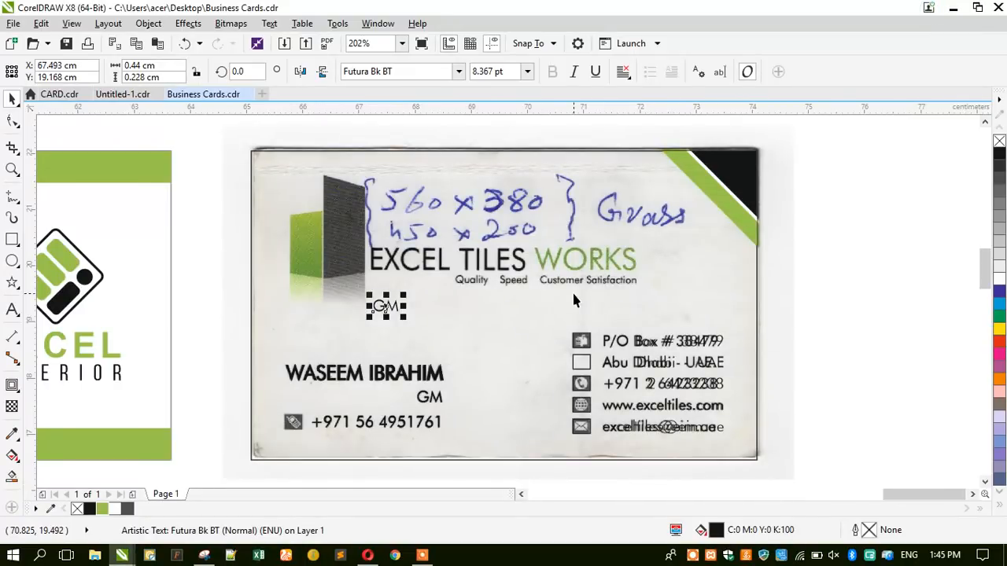
{"action": "scroll", "coordinate": [414, 260], "scroll_direction": "up", "scroll_amount": 1}
Retype the copy as EXCEL TILES WORKS, scale it over the scanned heading and color WORKS green.
{"action": "left_click", "coordinate": [12, 309]}
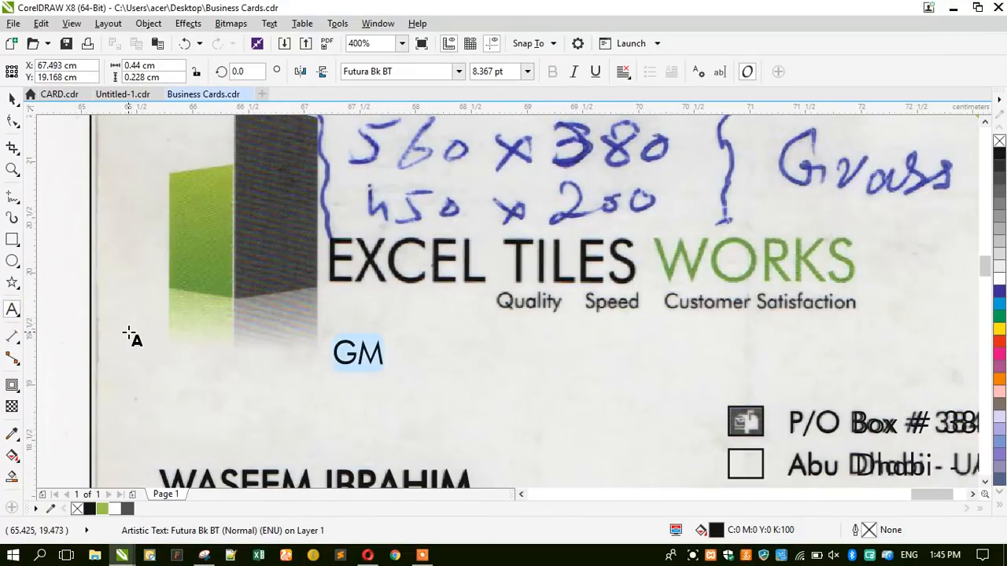
{"action": "key", "text": "BackSpace"}
{"action": "type", "text": "EX"}
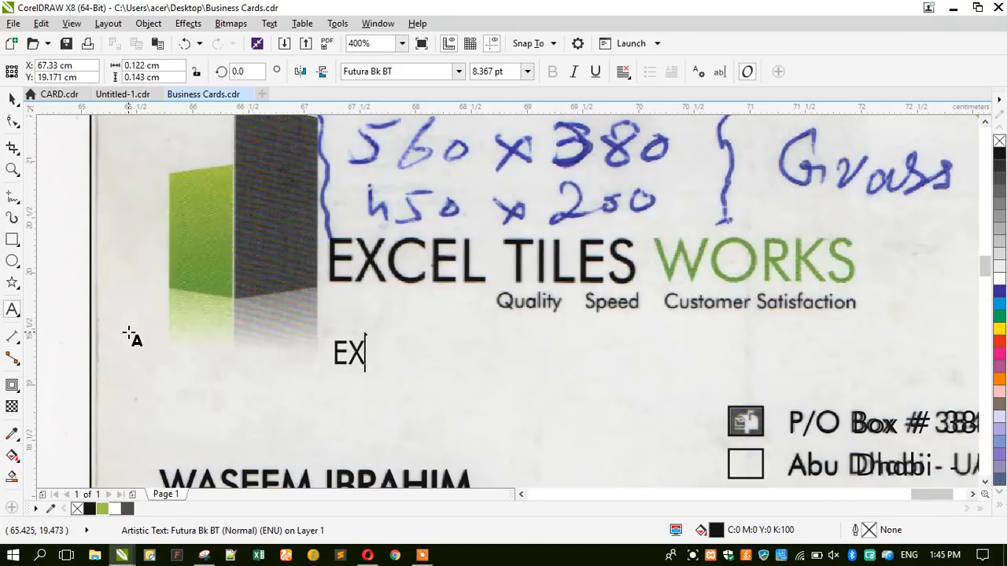
{"action": "type", "text": "CEL"}
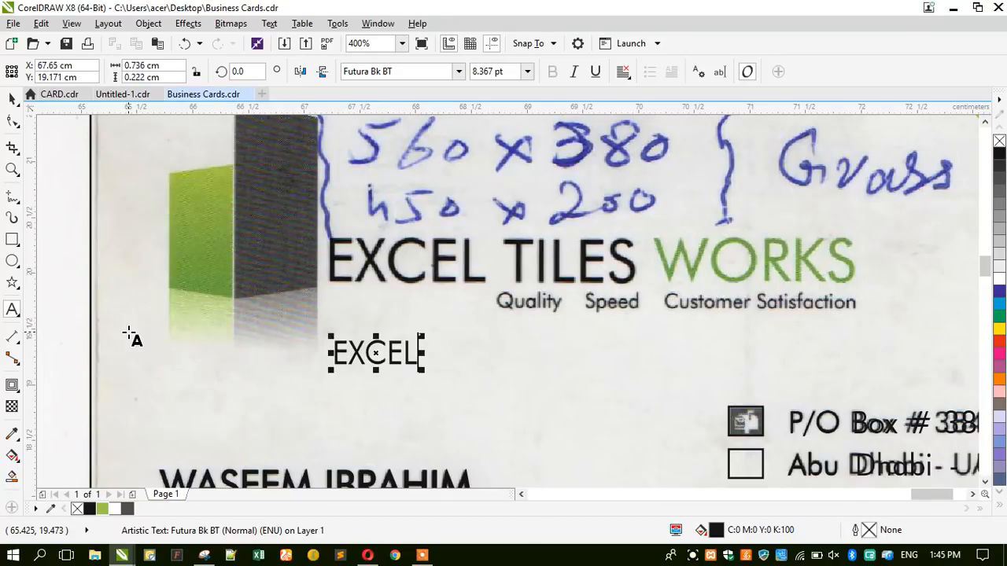
{"action": "type", "text": " TILES "}
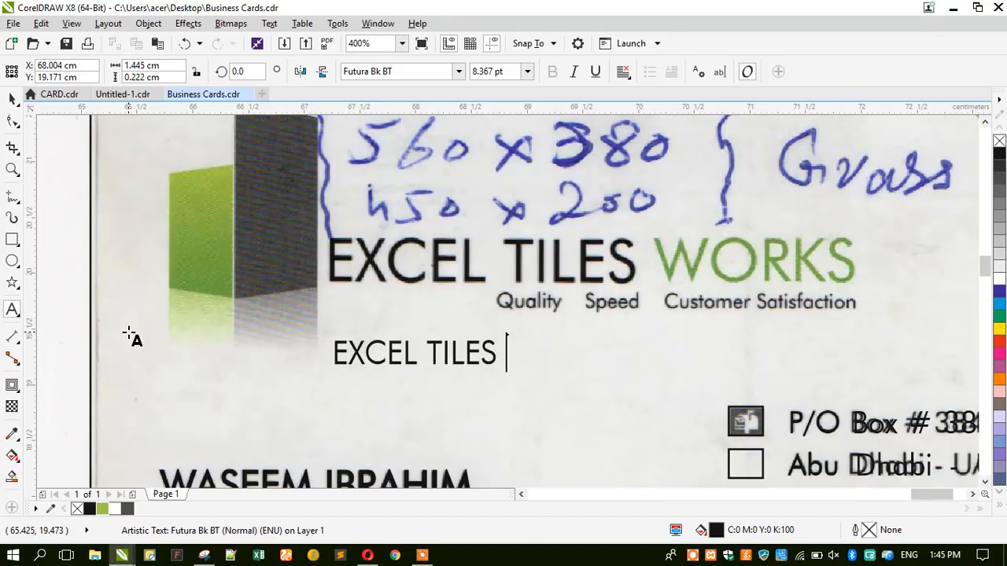
{"action": "type", "text": "WORKS"}
{"action": "key", "text": "Escape"}
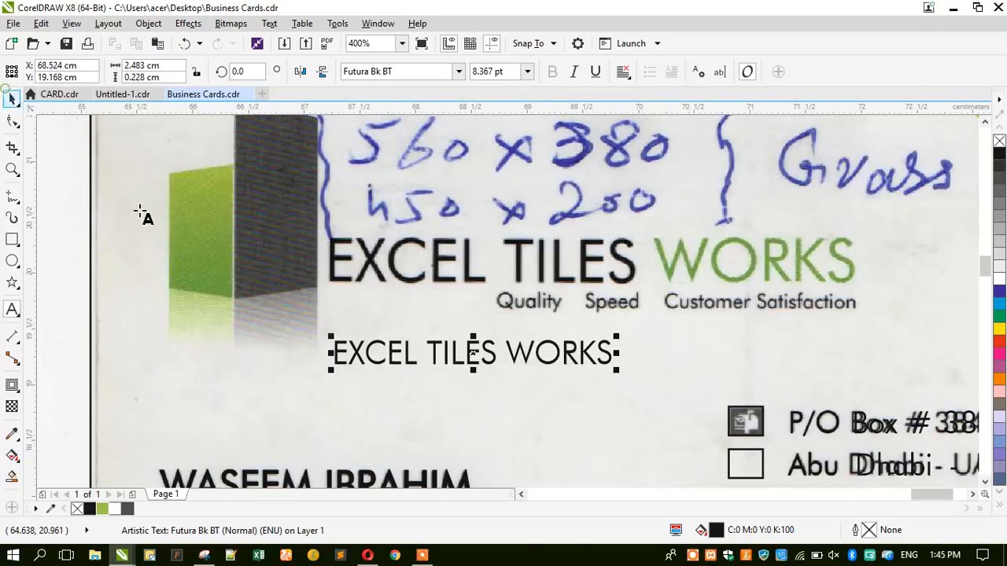
{"action": "left_click", "coordinate": [12, 98]}
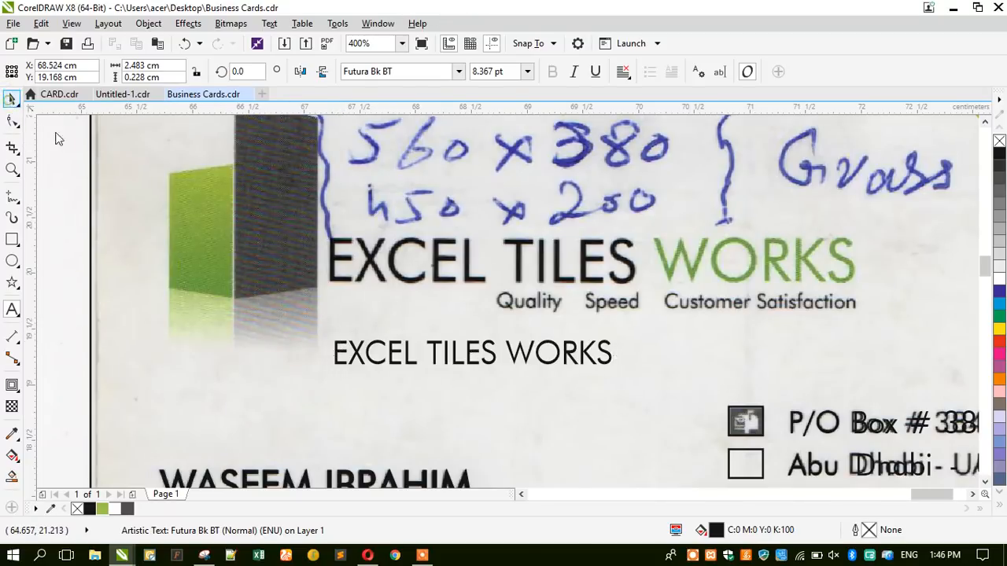
{"action": "left_click_drag", "start_coordinate": [342, 353], "coordinate": [338, 250]}
{"action": "left_click_drag", "start_coordinate": [612, 267], "coordinate": [863, 357]}
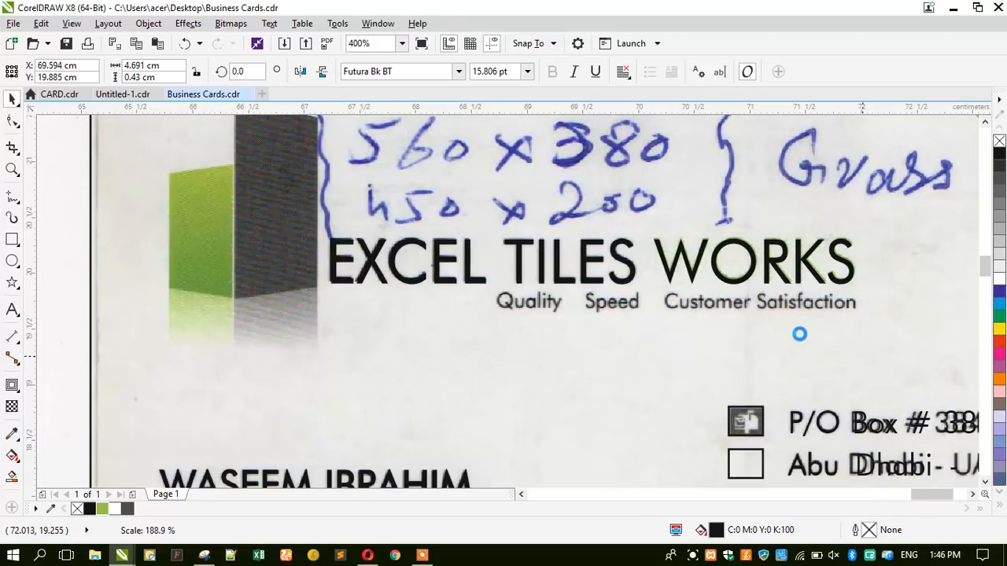
{"action": "double_click", "coordinate": [658, 275]}
{"action": "left_click_drag", "start_coordinate": [656, 263], "coordinate": [854, 262]}
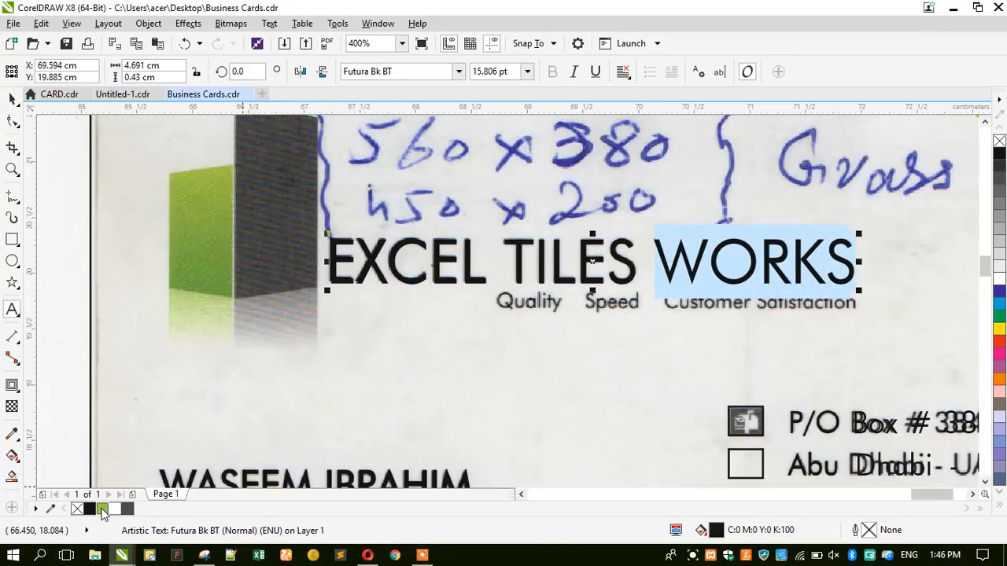
{"action": "left_click", "coordinate": [102, 510]}
Place a smaller 9.115 pt copy of the heading below the tagline.
{"action": "left_click", "coordinate": [12, 98]}
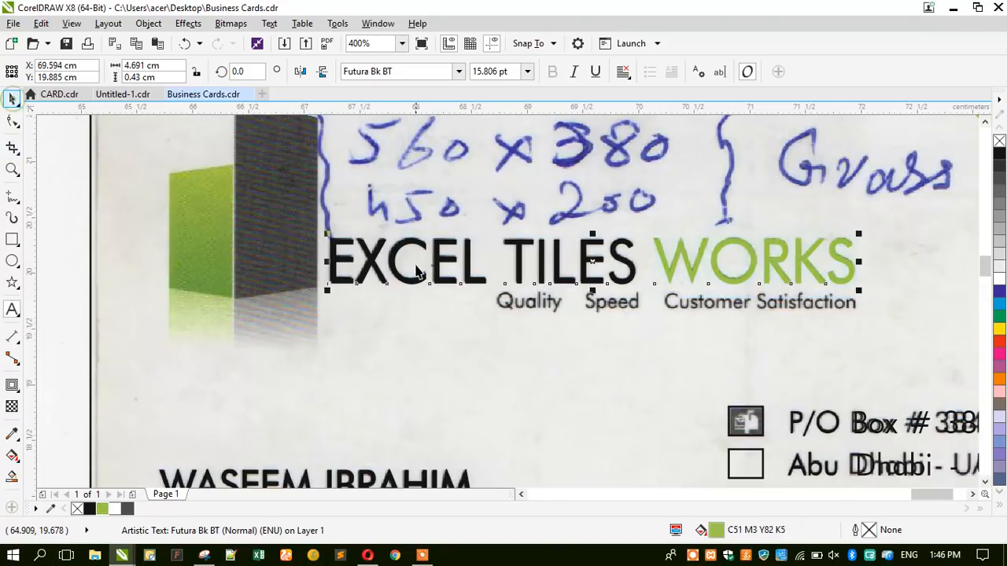
{"action": "left_click_drag", "start_coordinate": [436, 269], "coordinate": [415, 355]}
{"action": "left_click_drag", "start_coordinate": [317, 385], "coordinate": [528, 379]}
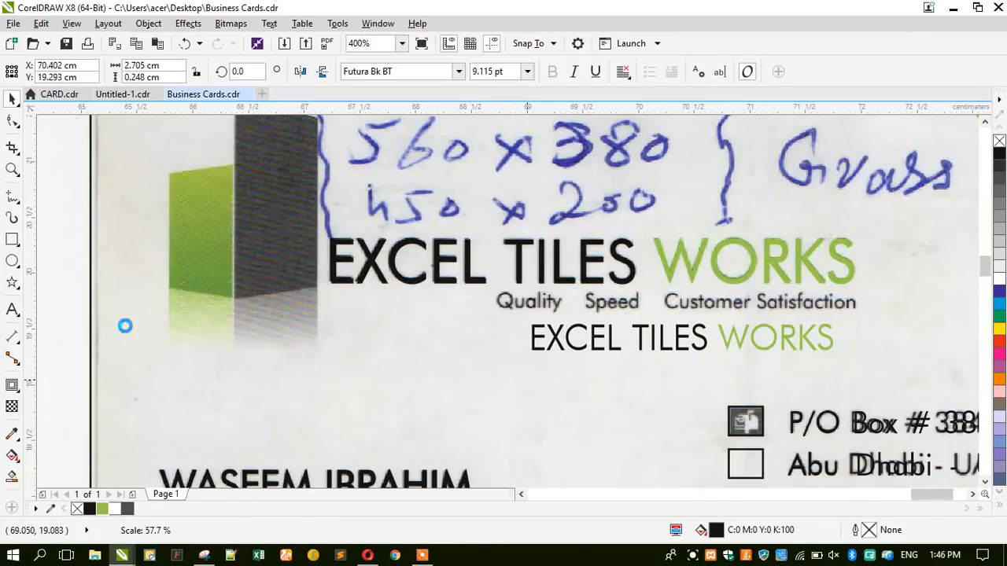
Replace the small copy's text with 'Quality Speed Customer Satisfaction', correcting typos along the way.
{"action": "left_click", "coordinate": [13, 311]}
{"action": "key", "text": "ctrl+a"}
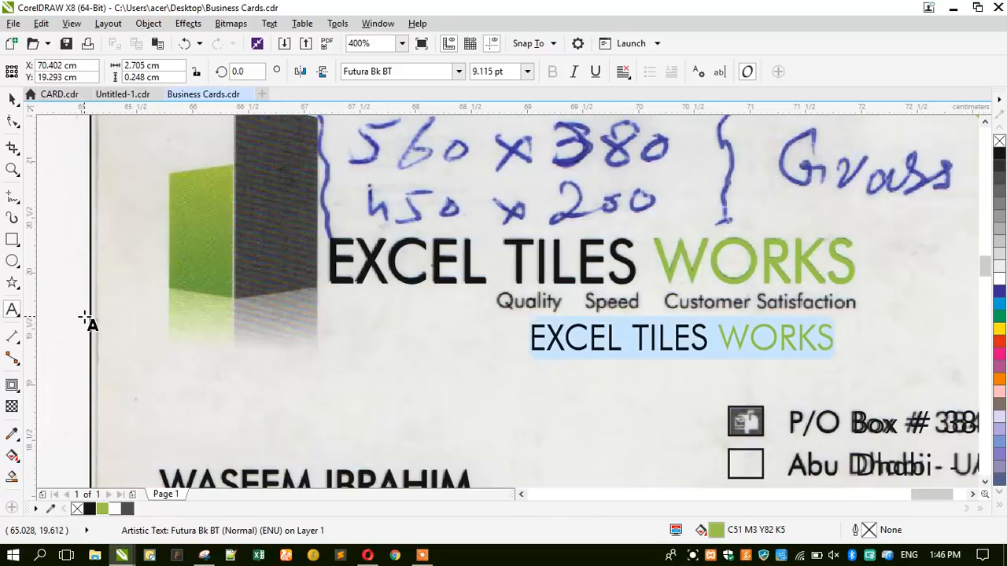
{"action": "type", "text": "Qu"}
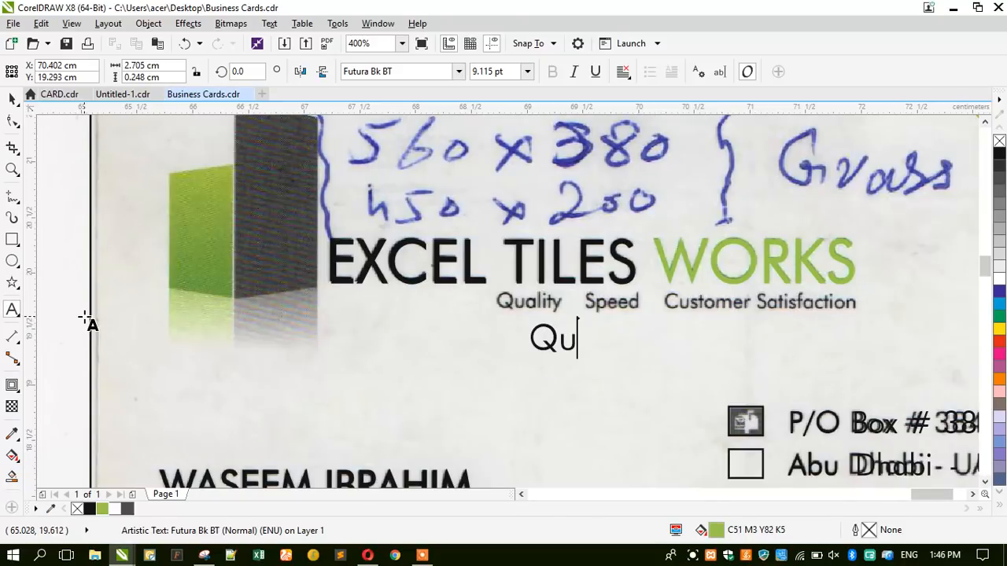
{"action": "type", "text": "ality"}
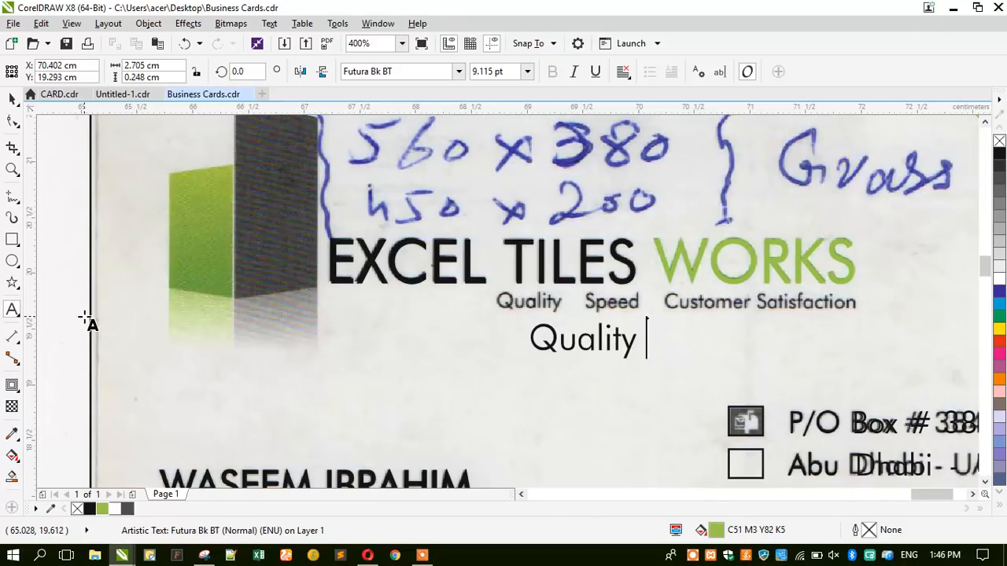
{"action": "type", "text": " Speed"}
{"action": "key", "text": "Caps_Lock"}
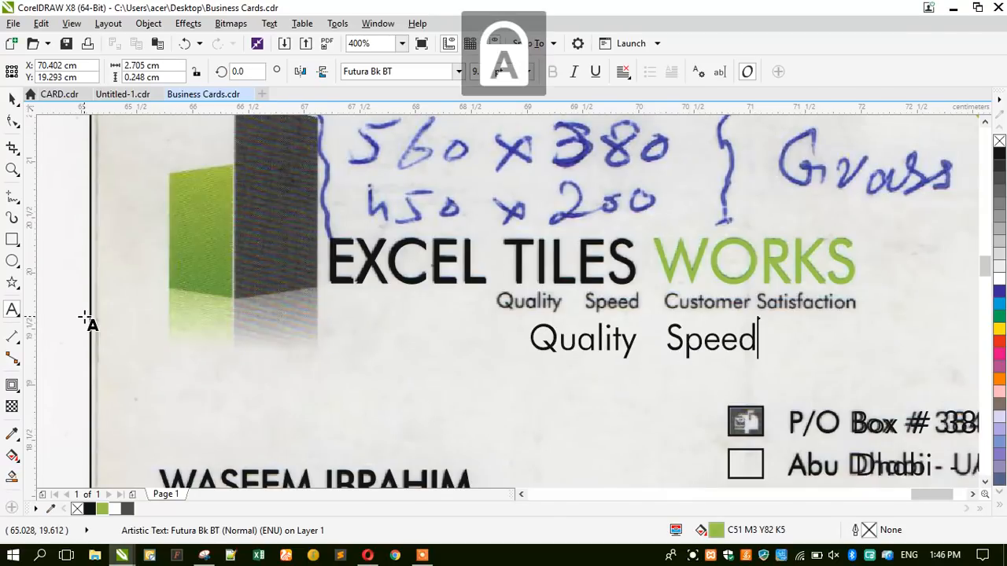
{"action": "key", "text": "Caps_Lock"}
{"action": "type", "text": "Custoemr S"}
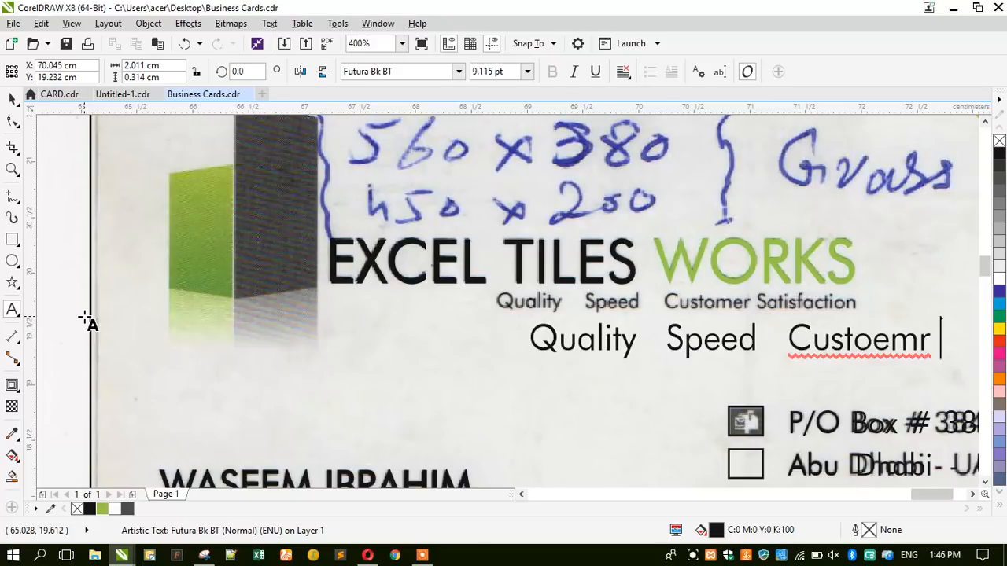
{"action": "key", "text": "BackSpace"}
{"action": "key", "text": "BackSpace"}
{"action": "key", "text": "BackSpace"}
{"action": "key", "text": "BackSpace"}
{"action": "type", "text": "r"}
{"action": "key", "text": "BackSpace"}
{"action": "key", "text": "BackSpace"}
{"action": "key", "text": "BackSpace"}
{"action": "type", "text": "mer "}
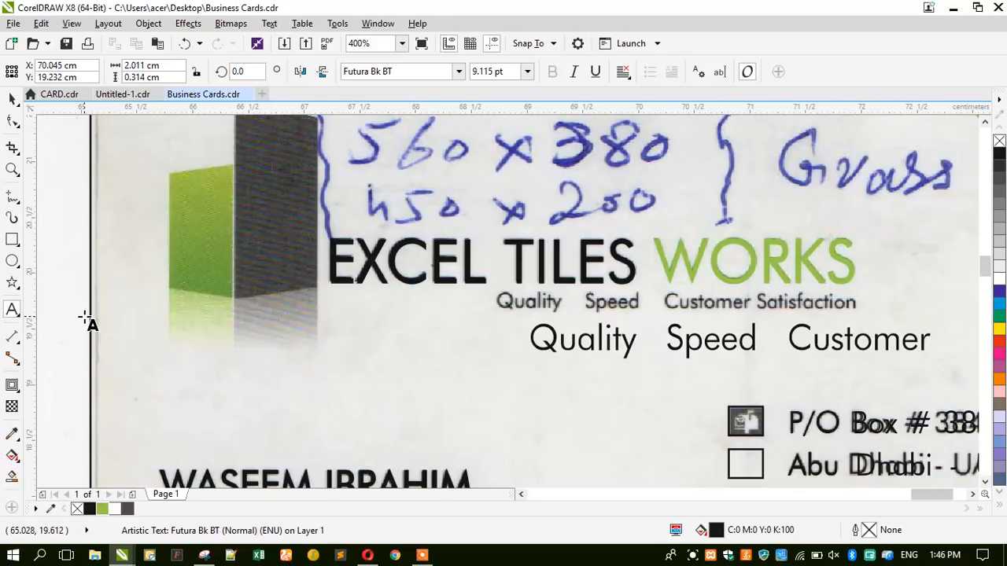
{"action": "type", "text": "St"}
{"action": "key", "text": "BackSpace"}
{"action": "type", "text": "at"}
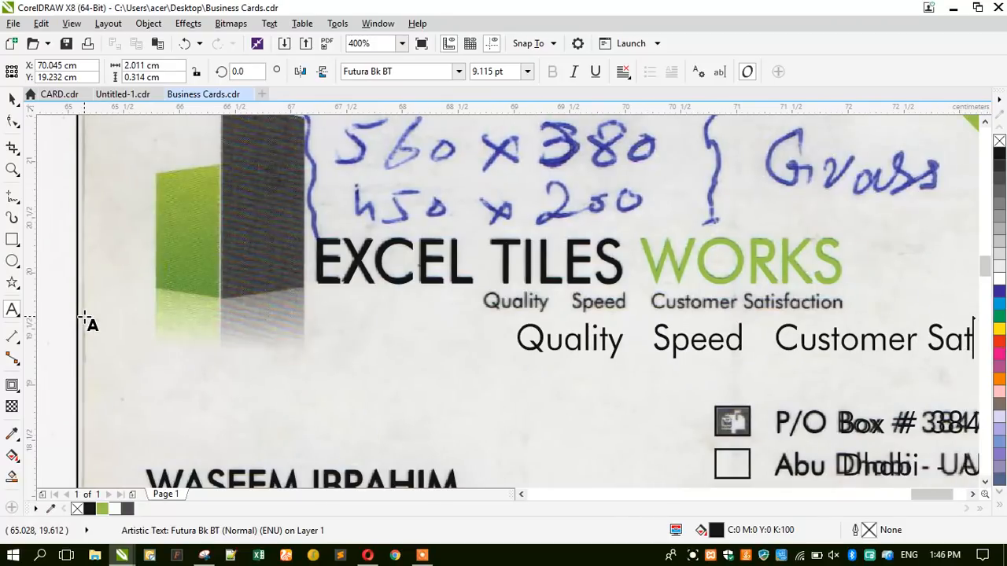
{"action": "type", "text": "isfa"}
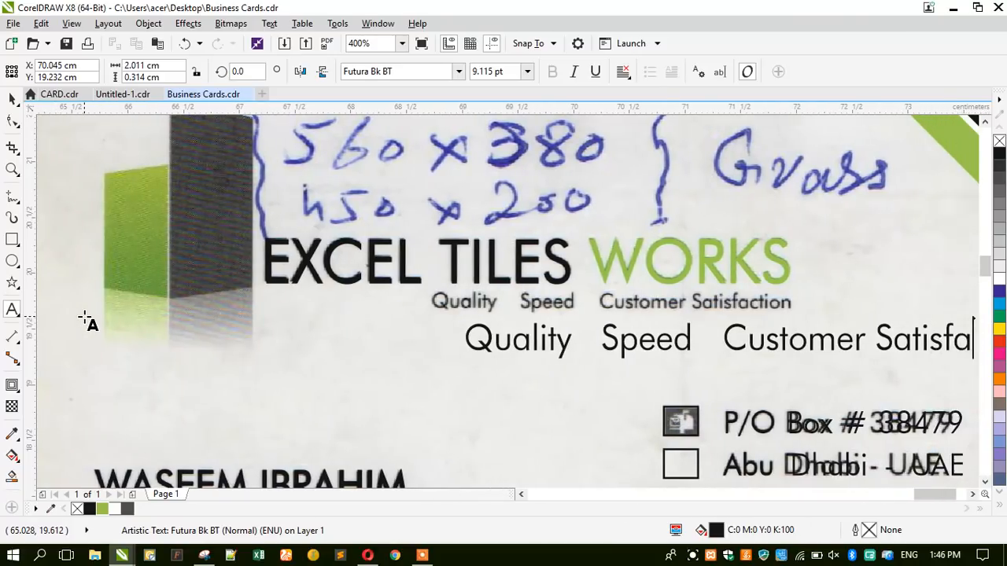
{"action": "type", "text": "ction"}
{"action": "key", "text": "ctrl+space"}
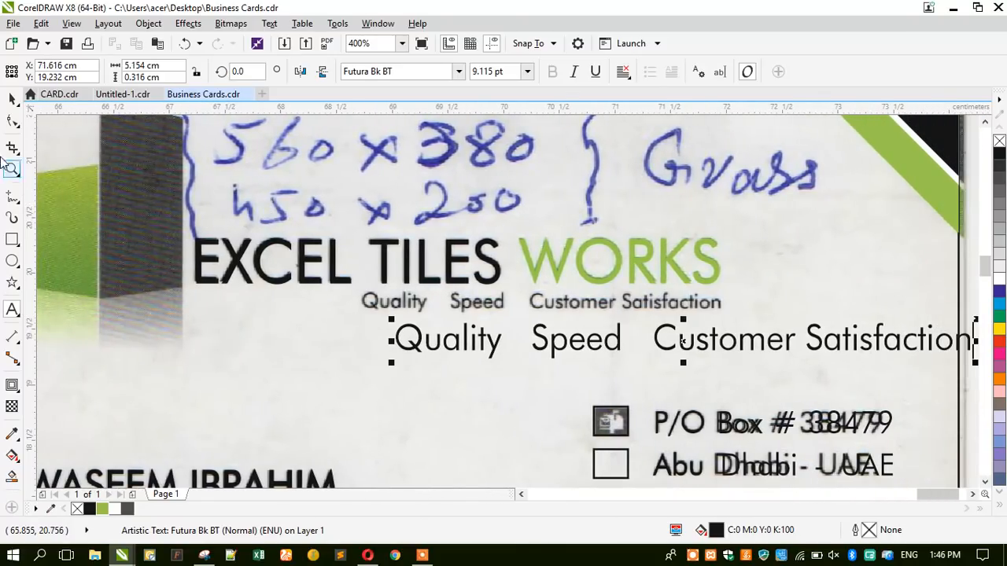
Scale the tagline to 5.663 pt over the scanned line and shift the e-mail icon's frame left.
{"action": "left_click_drag", "start_coordinate": [391, 363], "coordinate": [509, 352]}
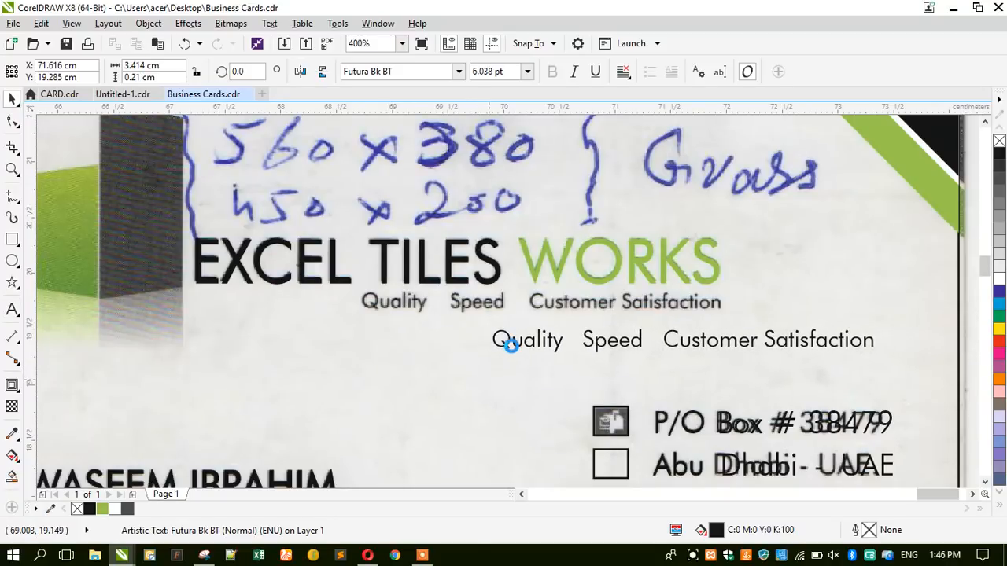
{"action": "left_click_drag", "start_coordinate": [506, 349], "coordinate": [351, 309]}
{"action": "scroll", "coordinate": [352, 309], "scroll_direction": "up", "scroll_amount": 2}
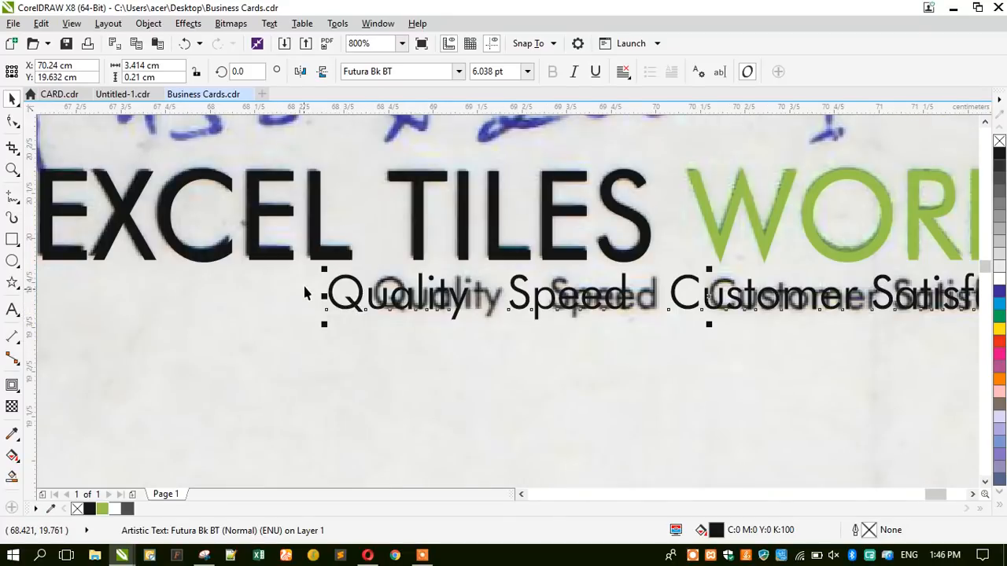
{"action": "left_click_drag", "start_coordinate": [319, 268], "coordinate": [366, 258]}
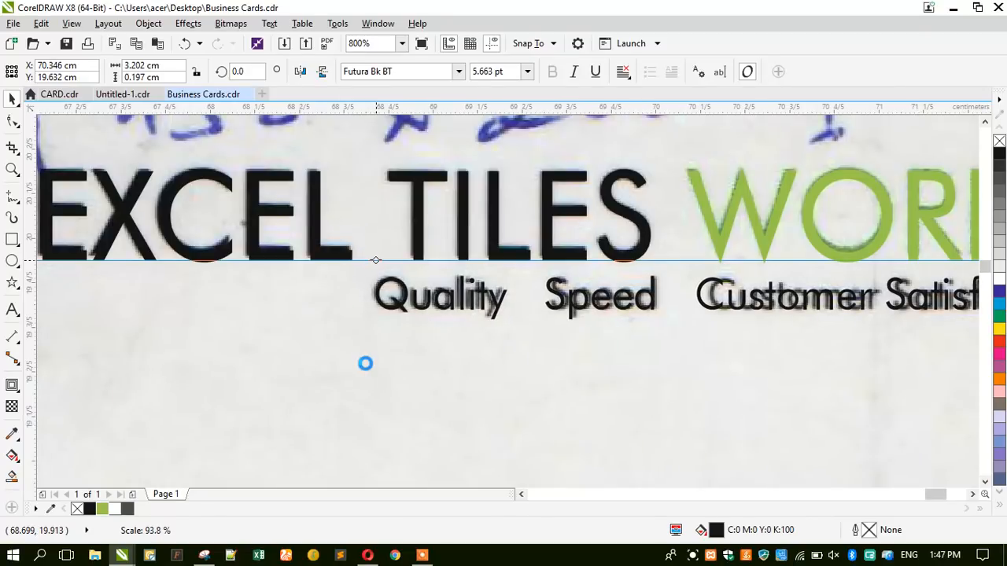
{"action": "scroll", "coordinate": [364, 358], "scroll_direction": "down", "scroll_amount": 4}
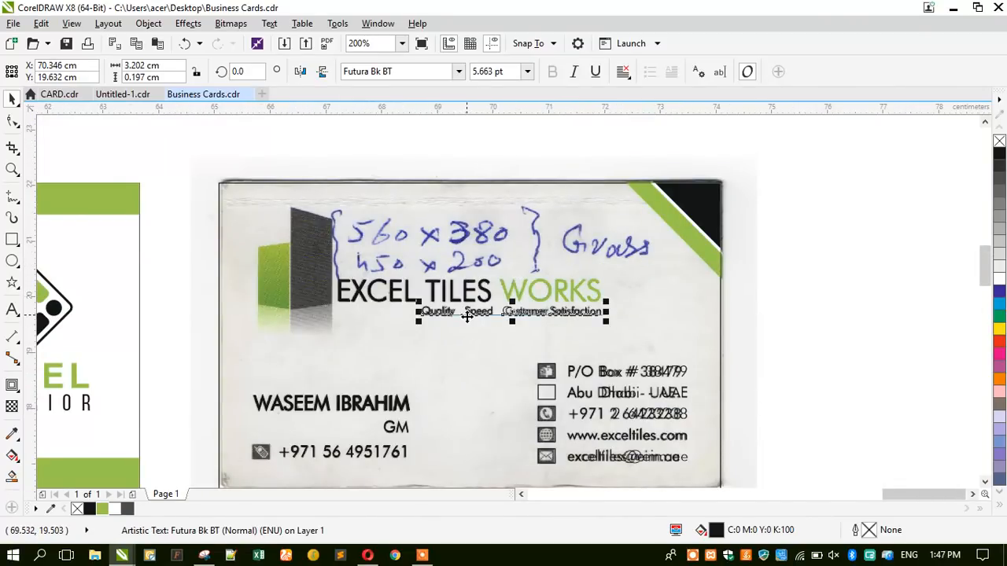
{"action": "scroll", "coordinate": [393, 406], "scroll_direction": "down", "scroll_amount": 1}
{"action": "scroll", "coordinate": [349, 391], "scroll_direction": "up", "scroll_amount": 1}
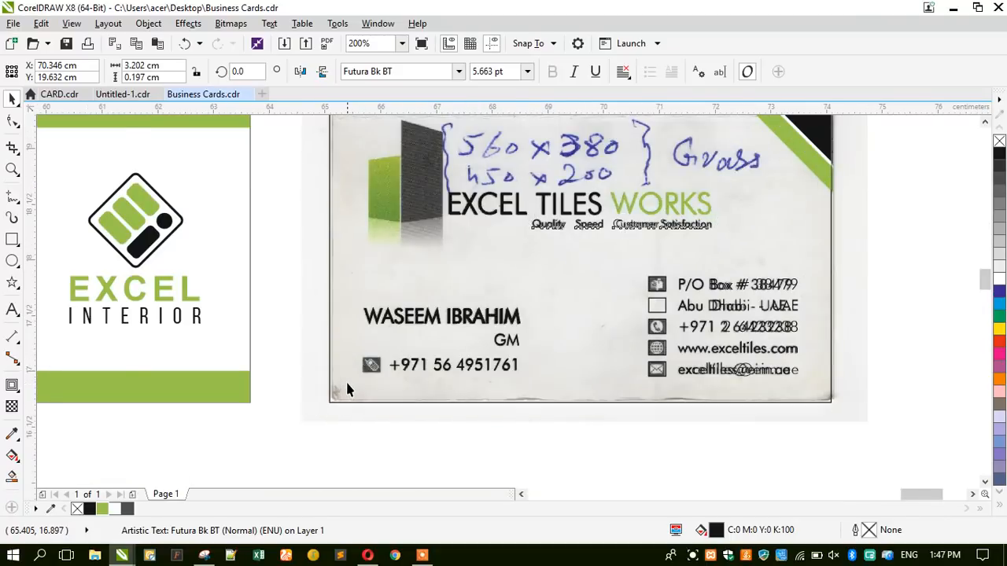
{"action": "scroll", "coordinate": [348, 391], "scroll_direction": "up", "scroll_amount": 1}
{"action": "left_click_drag", "start_coordinate": [958, 360], "coordinate": [390, 349]}
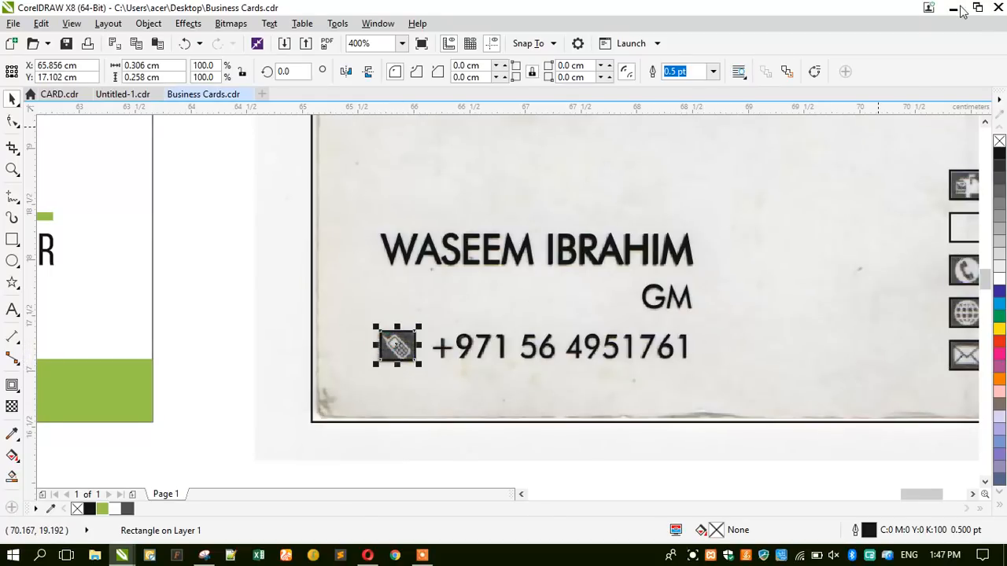
Minimize the CorelDRAW window, leaving the Business Cards drawing in the background.
{"action": "left_click", "coordinate": [955, 9]}
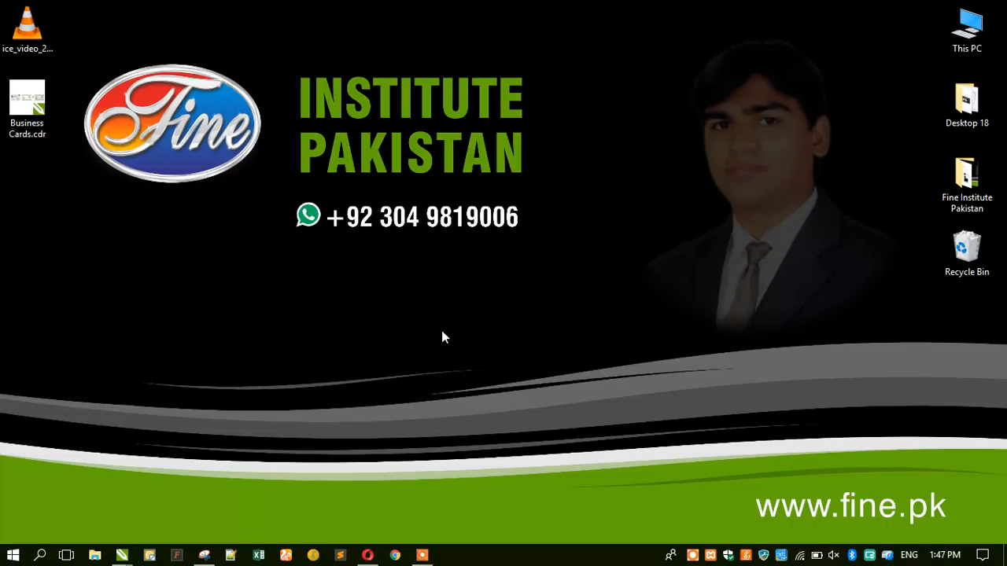
Glance at the Business Cards.cdr drawing, then return to Flaticon's telephone icon results in Opera.
{"action": "left_click", "coordinate": [368, 555]}
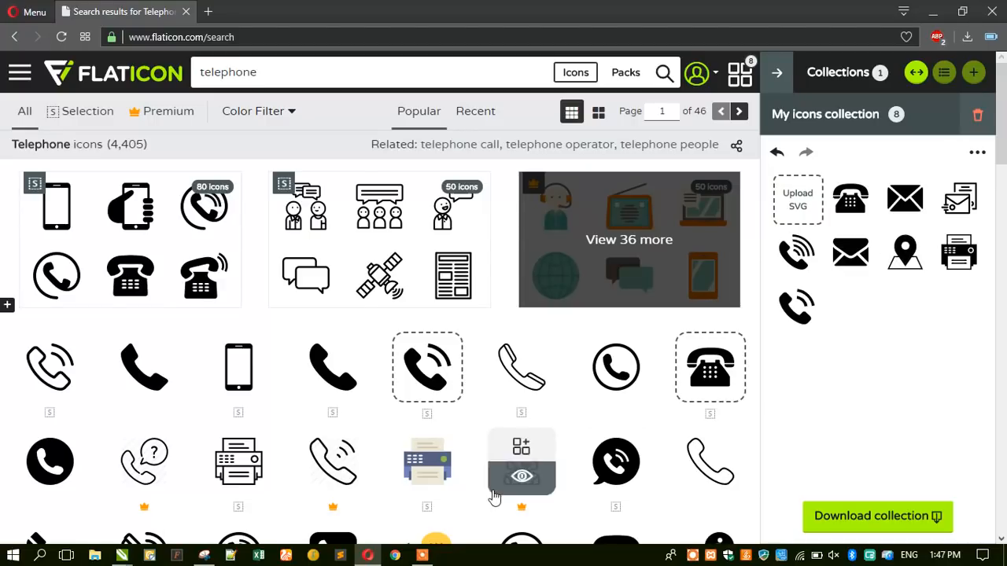
{"action": "left_click", "coordinate": [367, 555]}
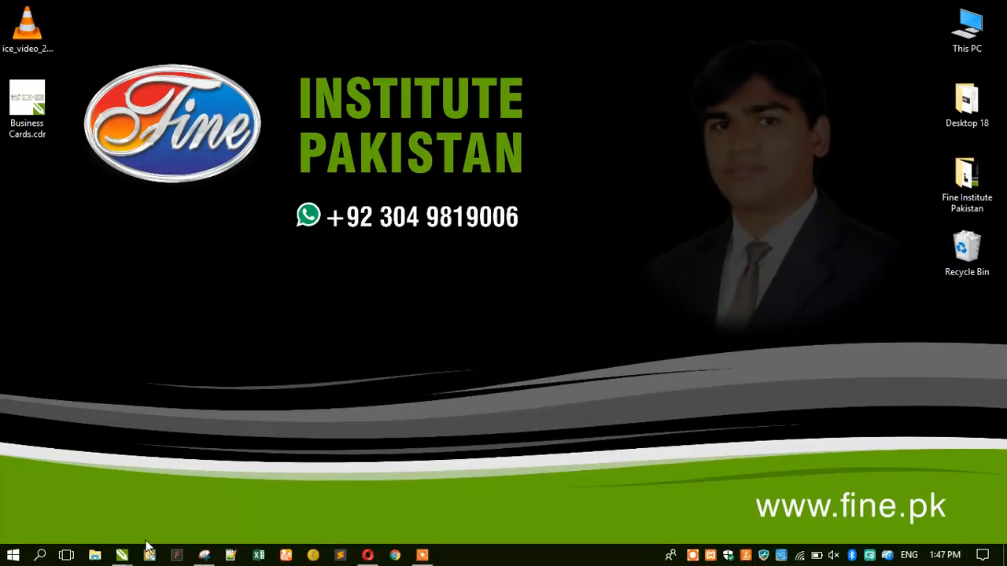
{"action": "mouse_move", "coordinate": [122, 555]}
{"action": "left_click", "coordinate": [368, 510]}
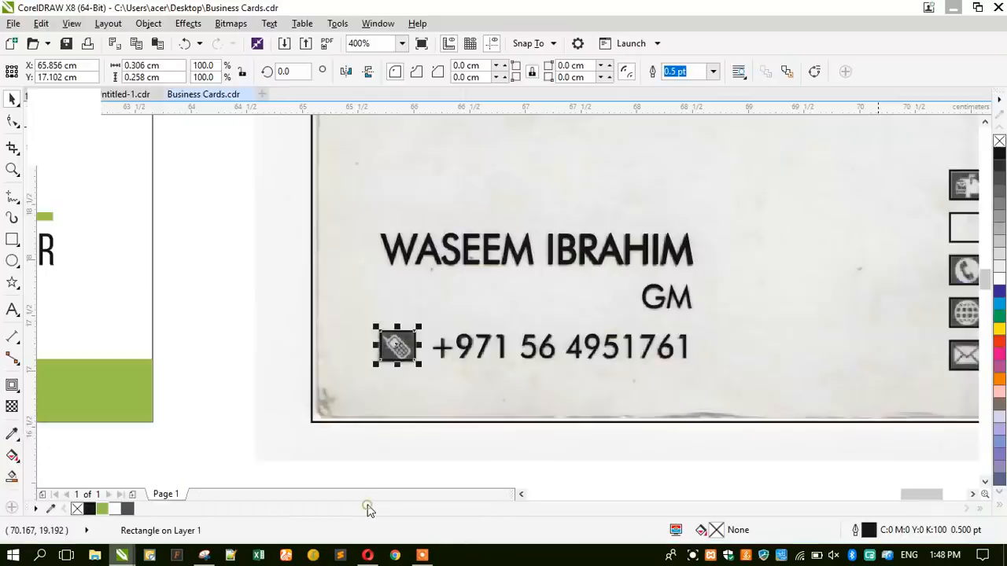
{"action": "scroll", "coordinate": [321, 393], "scroll_direction": "down", "scroll_amount": 1}
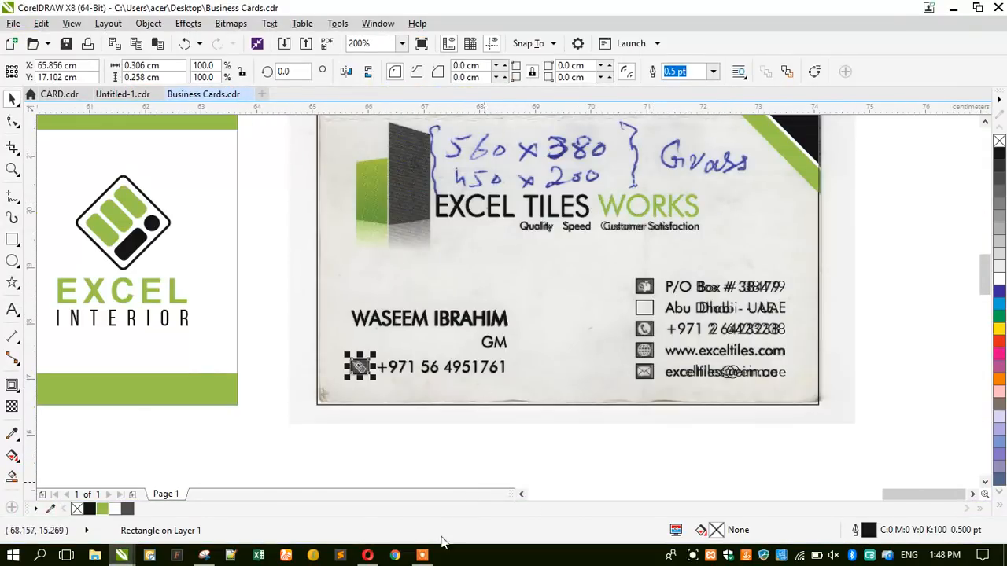
{"action": "mouse_move", "coordinate": [369, 557]}
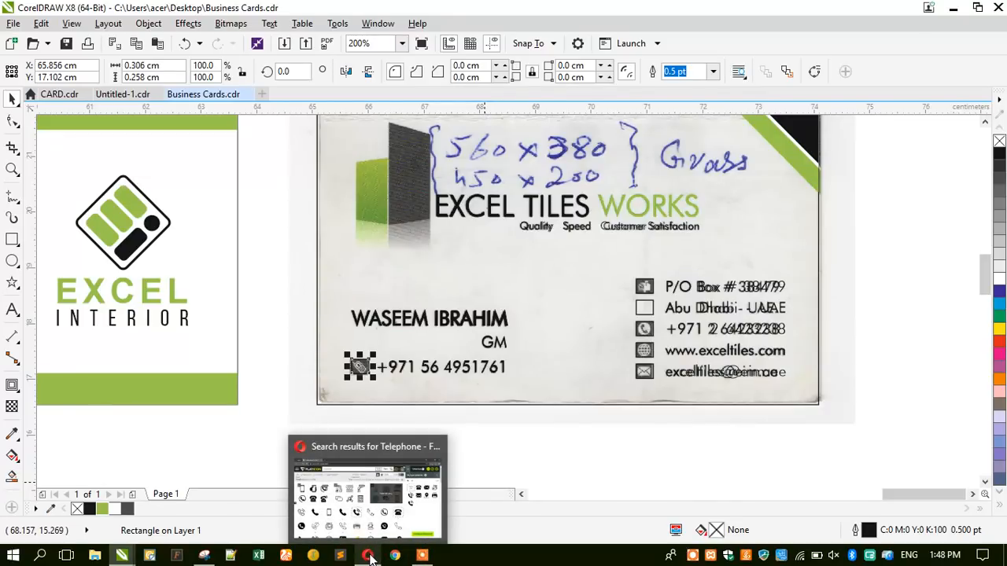
{"action": "left_click", "coordinate": [369, 556]}
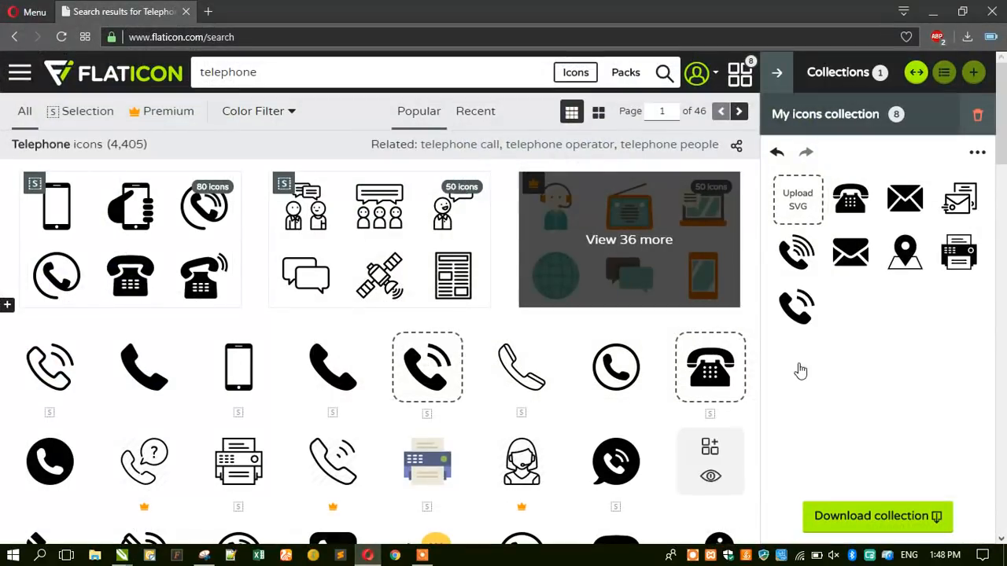
Search Flaticon for 'internet' icons and filter the results to Monocolor.
{"action": "left_click", "coordinate": [387, 78]}
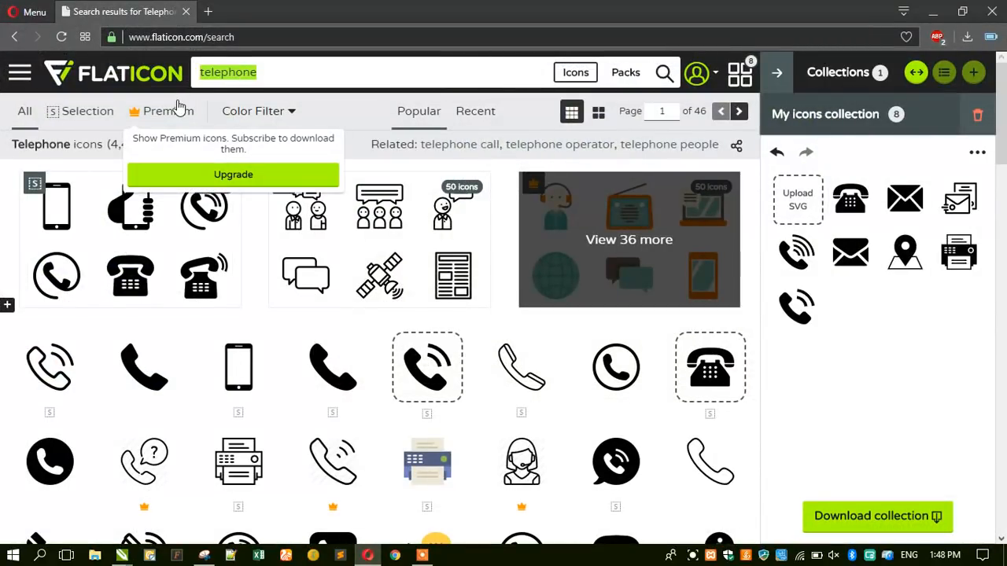
{"action": "type", "text": "interne"}
{"action": "left_click", "coordinate": [178, 107]}
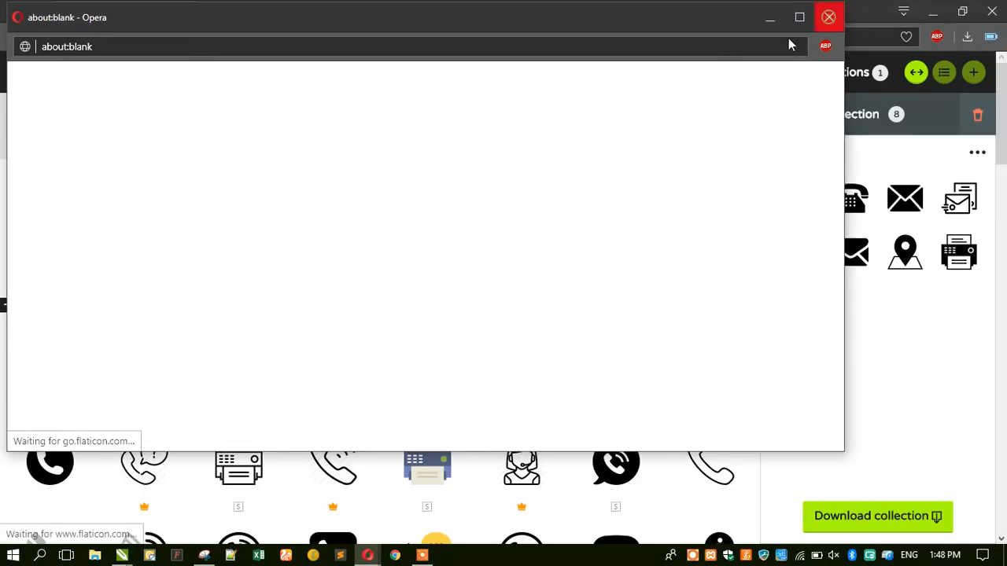
{"action": "left_click", "coordinate": [830, 18]}
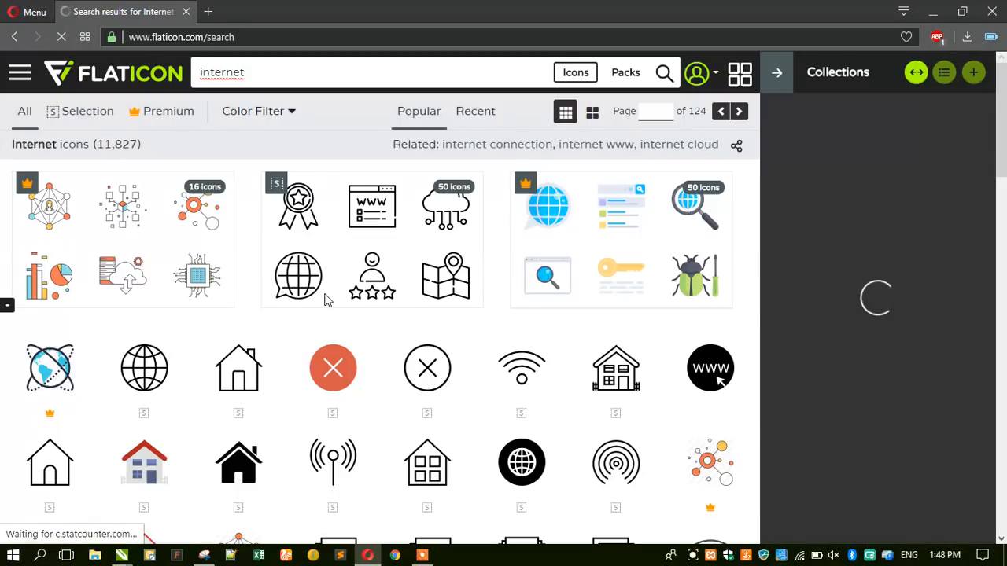
{"action": "scroll", "coordinate": [332, 352], "scroll_direction": "down", "scroll_amount": 2}
{"action": "scroll", "coordinate": [333, 346], "scroll_direction": "down", "scroll_amount": 2}
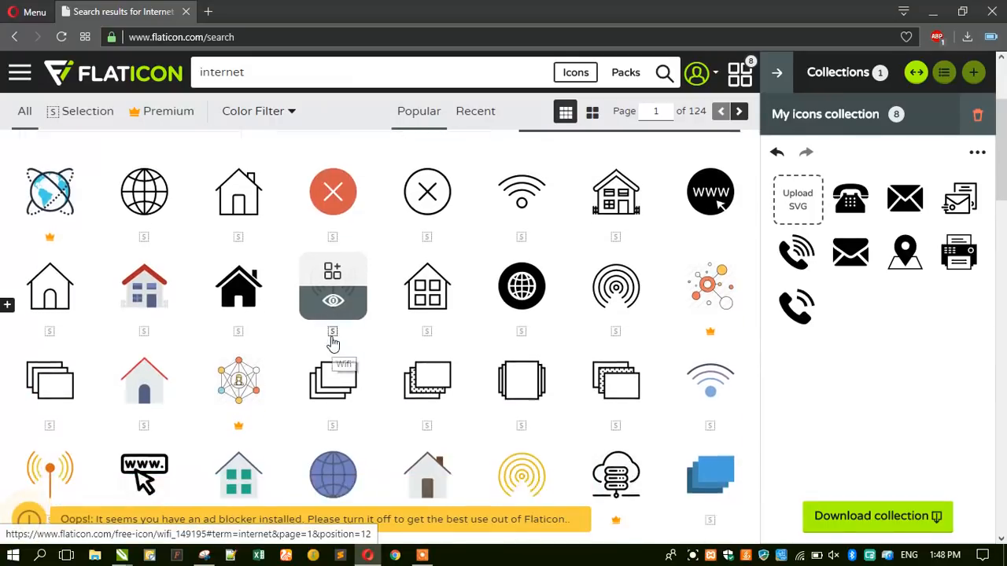
{"action": "scroll", "coordinate": [332, 343], "scroll_direction": "up", "scroll_amount": 3}
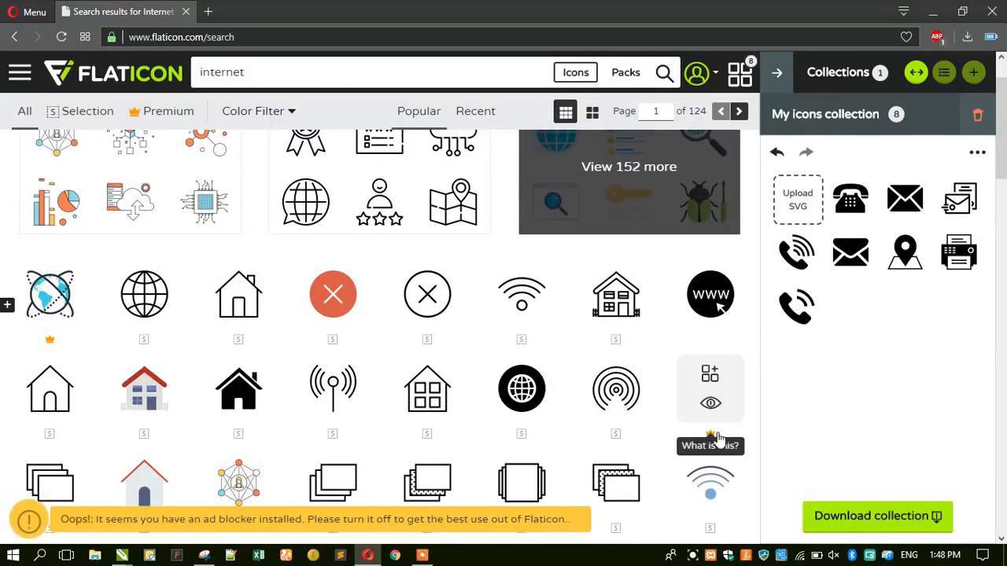
{"action": "scroll", "coordinate": [517, 401], "scroll_direction": "down", "scroll_amount": 2}
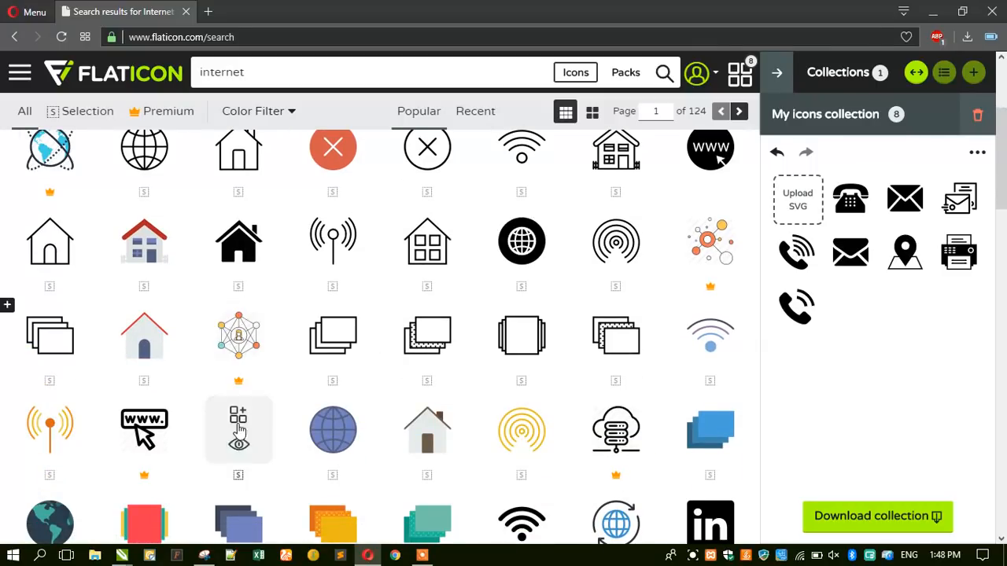
{"action": "scroll", "coordinate": [455, 378], "scroll_direction": "down", "scroll_amount": 3}
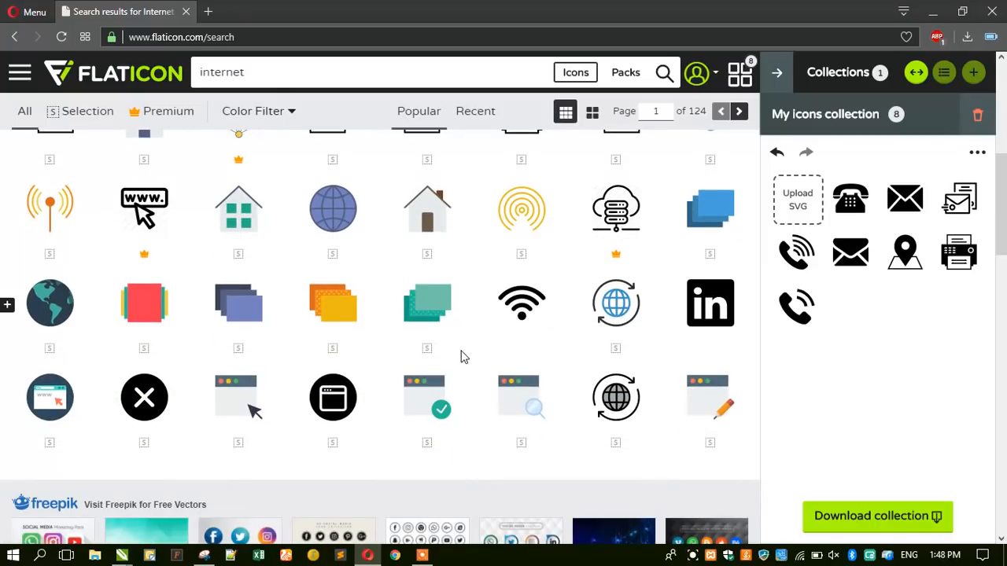
{"action": "scroll", "coordinate": [461, 358], "scroll_direction": "down", "scroll_amount": 4}
{"action": "scroll", "coordinate": [463, 357], "scroll_direction": "down", "scroll_amount": 8}
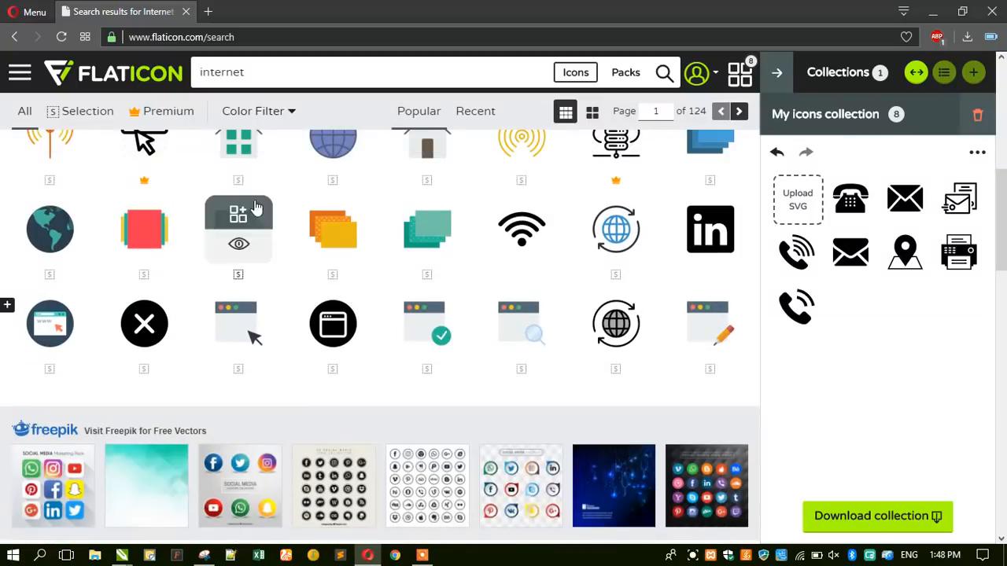
{"action": "left_click", "coordinate": [266, 115]}
{"action": "left_click", "coordinate": [266, 173]}
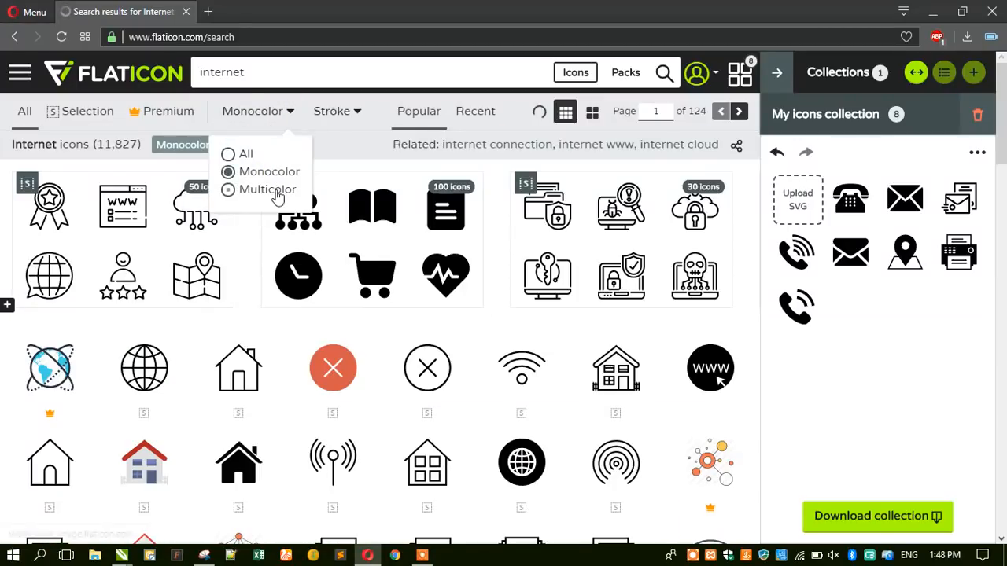
Add the black outline globe icon to the My icons collection.
{"action": "scroll", "coordinate": [276, 355], "scroll_direction": "down", "scroll_amount": 2}
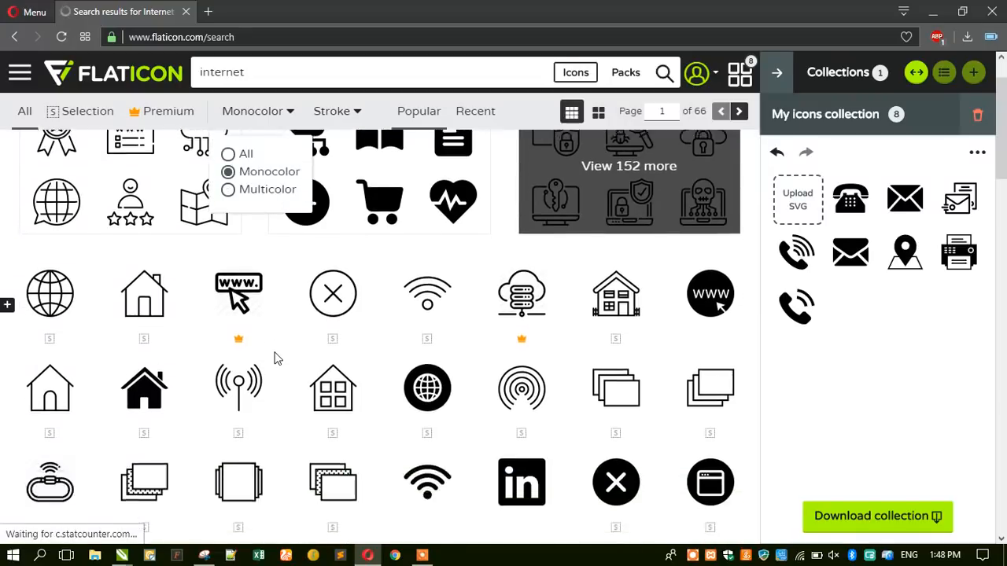
{"action": "scroll", "coordinate": [276, 355], "scroll_direction": "down", "scroll_amount": 2}
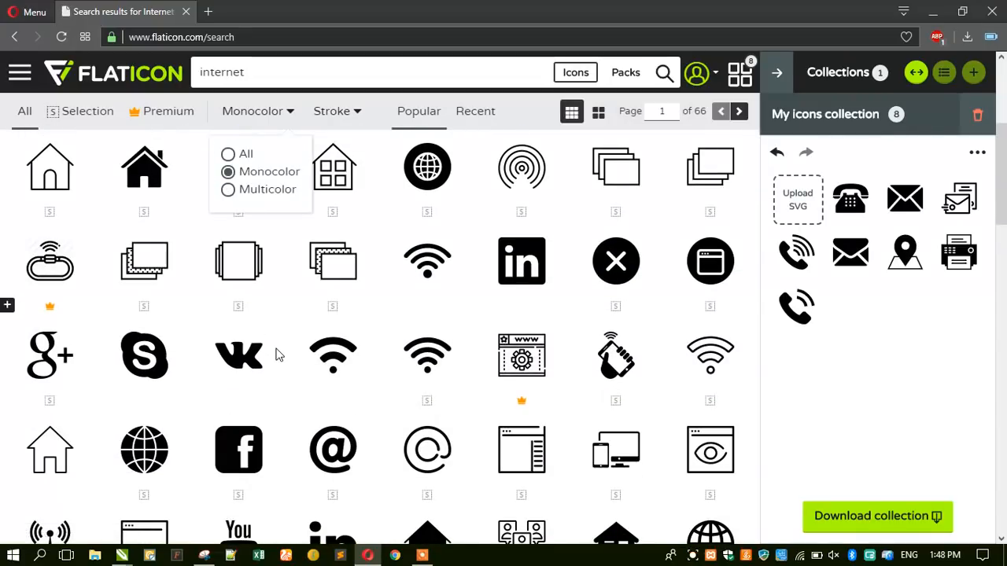
{"action": "scroll", "coordinate": [276, 355], "scroll_direction": "down", "scroll_amount": 2}
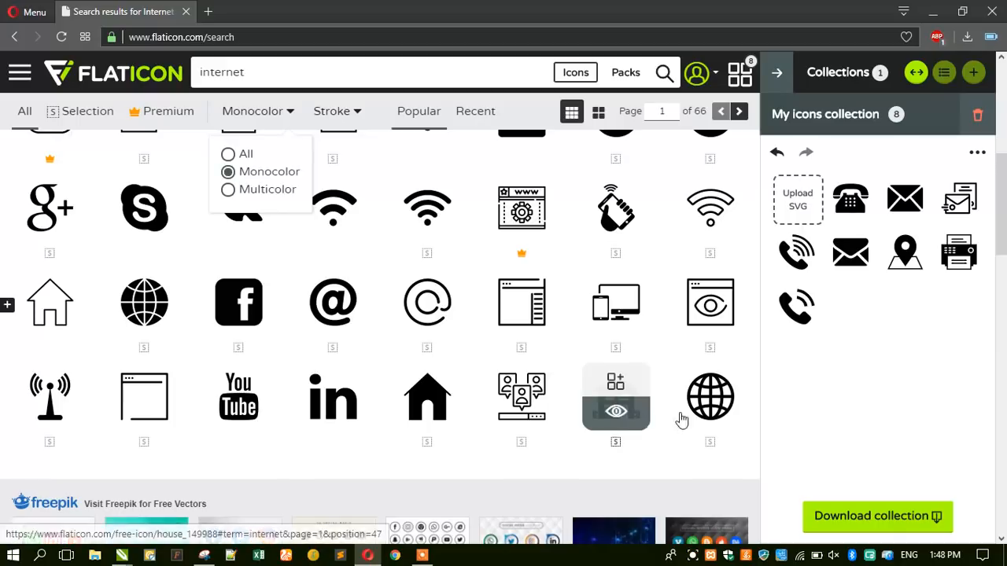
{"action": "mouse_move", "coordinate": [704, 405]}
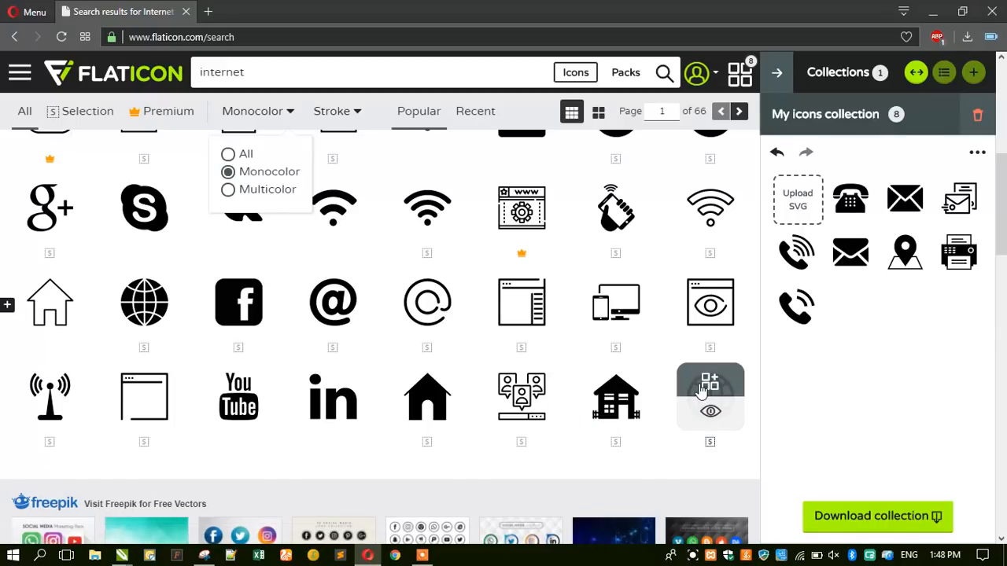
{"action": "left_click", "coordinate": [700, 388]}
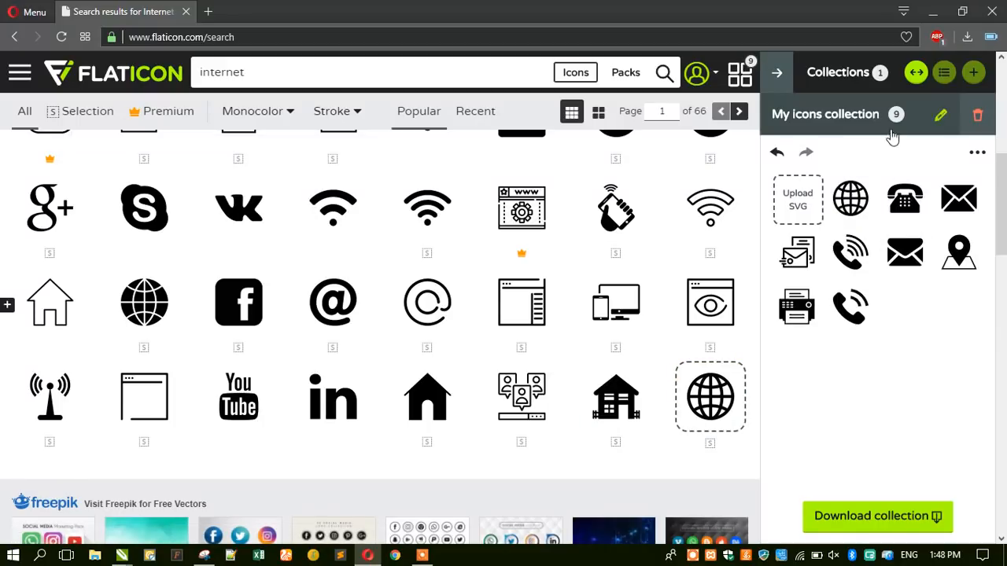
Download the nine-icon collection as EPS via Free download, then return to CorelDRAW.
{"action": "left_click", "coordinate": [915, 532]}
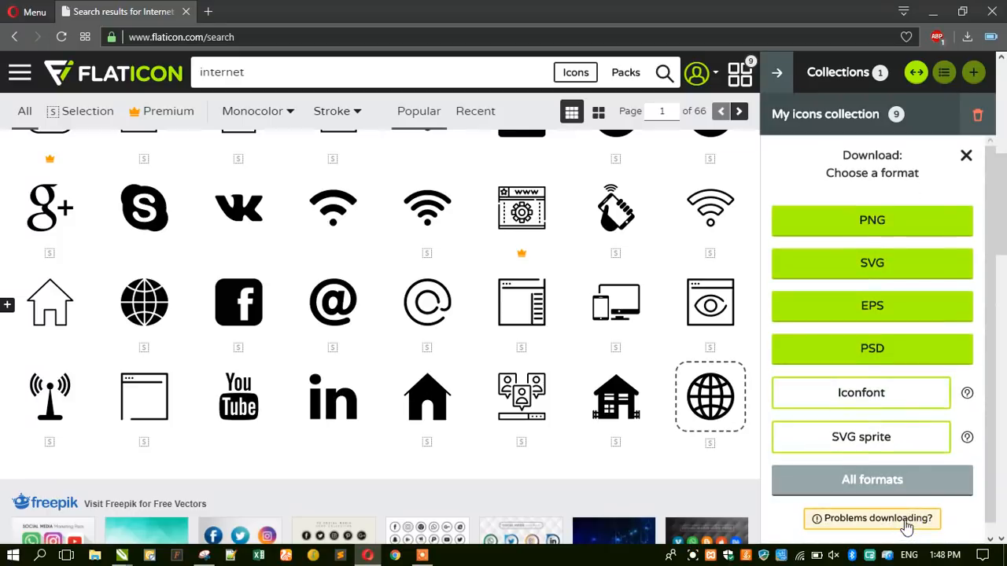
{"action": "left_click", "coordinate": [870, 311]}
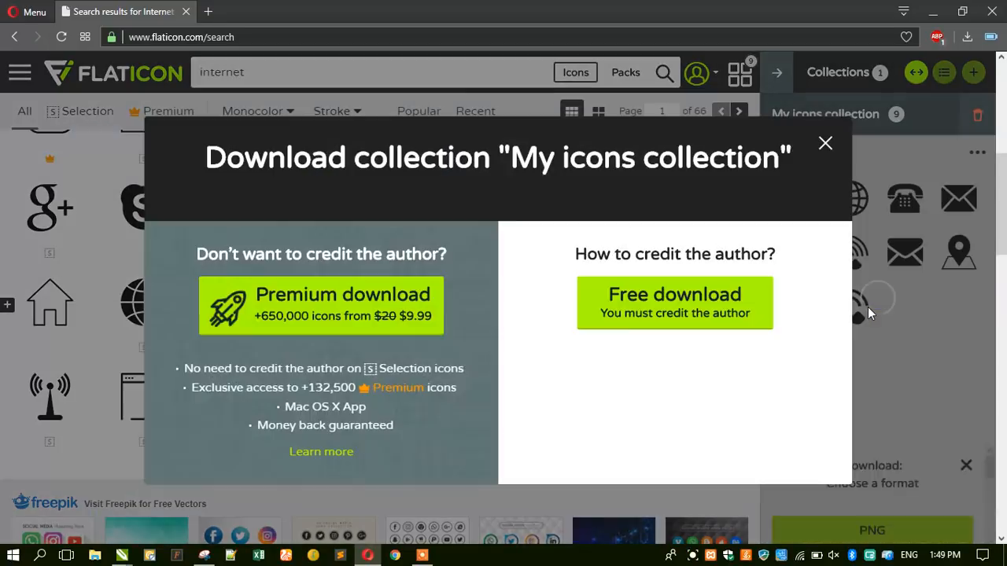
{"action": "left_click", "coordinate": [711, 293]}
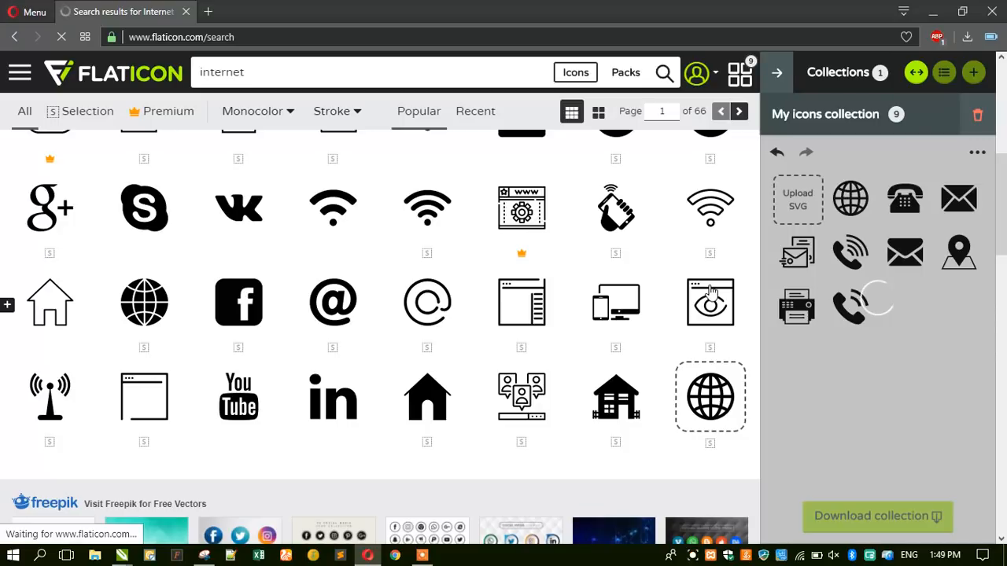
{"action": "scroll", "coordinate": [527, 329], "scroll_direction": "down", "scroll_amount": 3}
{"action": "scroll", "coordinate": [527, 329], "scroll_direction": "down", "scroll_amount": 6}
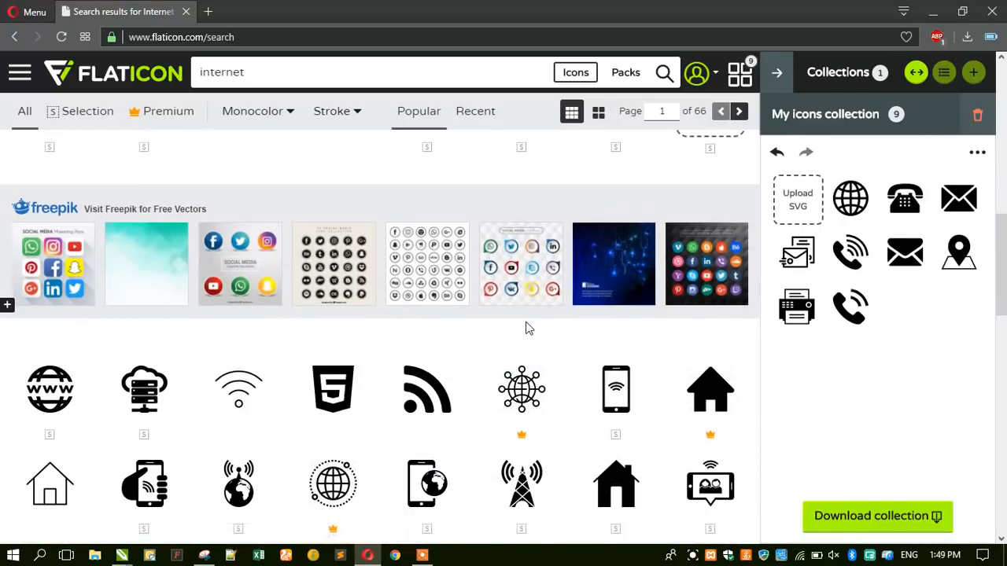
{"action": "scroll", "coordinate": [525, 329], "scroll_direction": "down", "scroll_amount": 2}
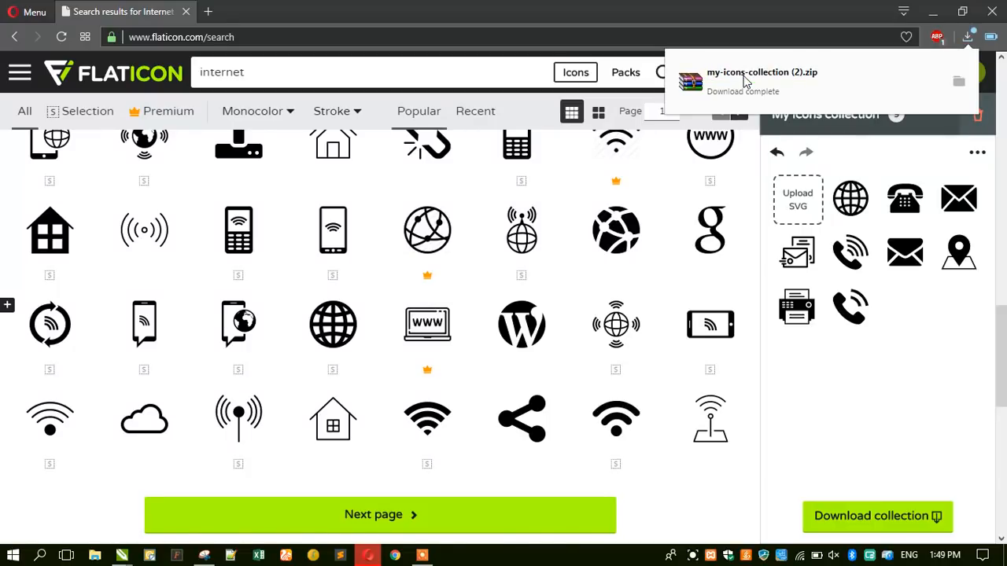
{"action": "left_click", "coordinate": [930, 11]}
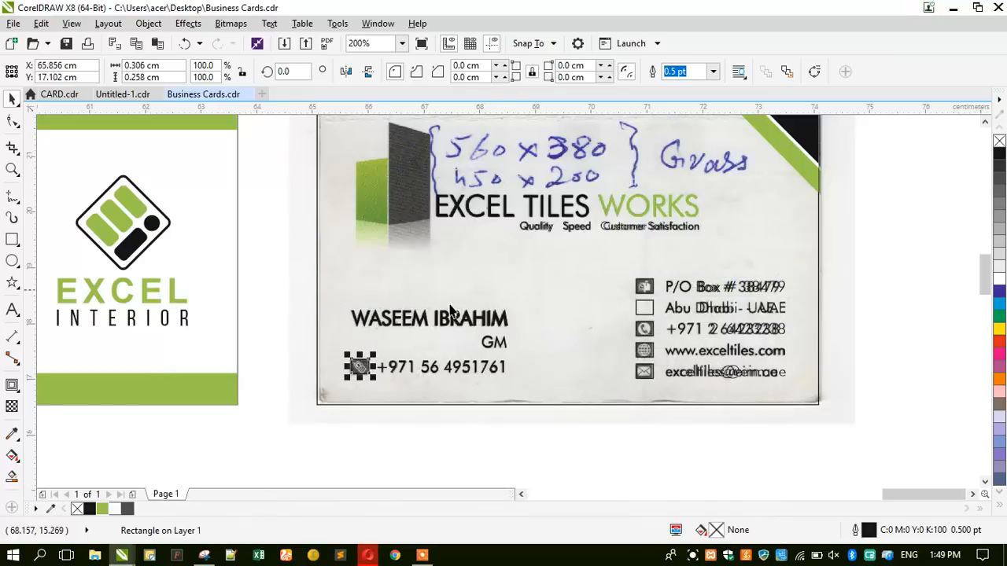
Save Business Cards.cdr with Ctrl+S and switch to the Untitled-1.cdr Fine Institute Pakistan card.
{"action": "left_click", "coordinate": [265, 238]}
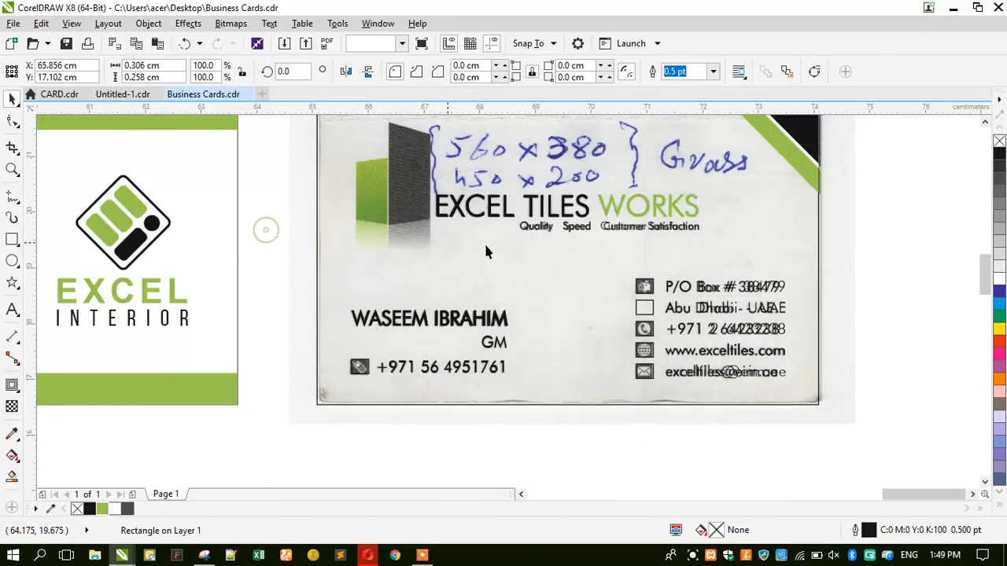
{"action": "scroll", "coordinate": [524, 272], "scroll_direction": "down", "scroll_amount": 2}
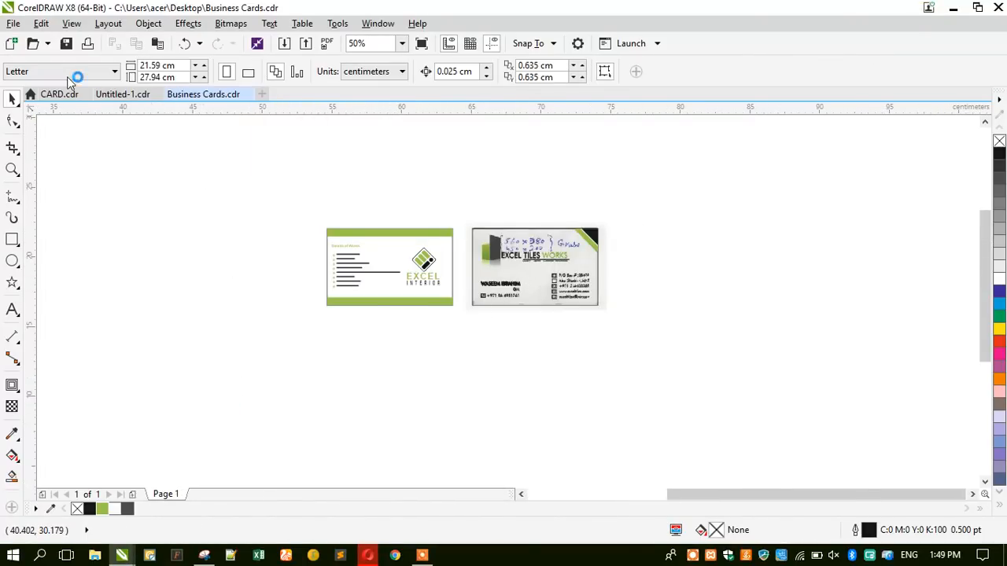
{"action": "key", "text": "ctrl+s"}
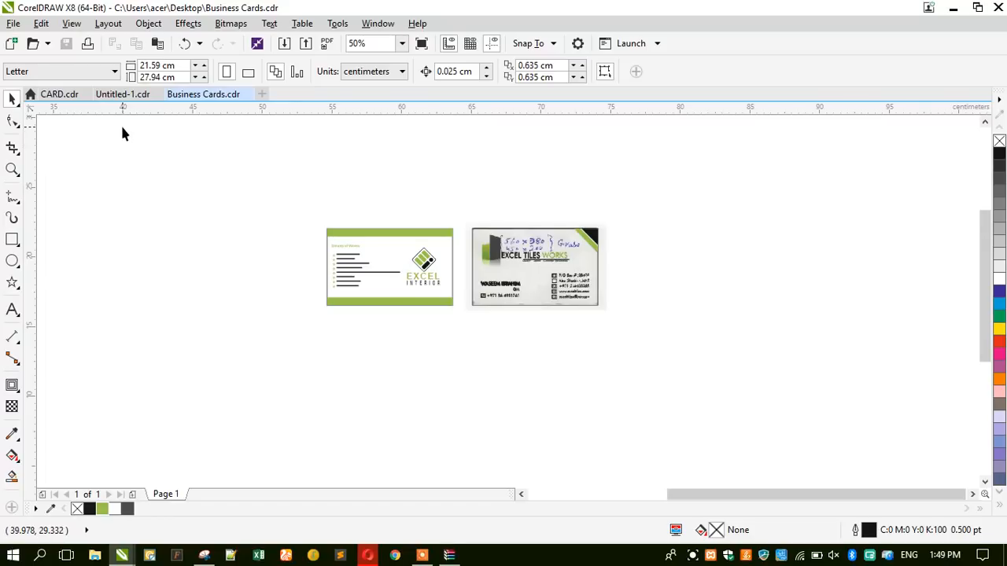
{"action": "left_click", "coordinate": [122, 96]}
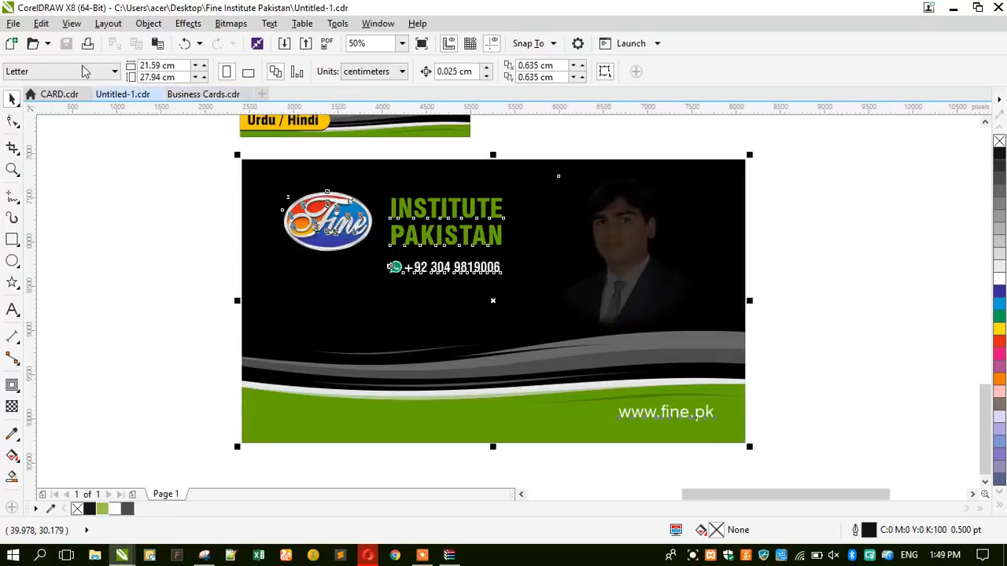
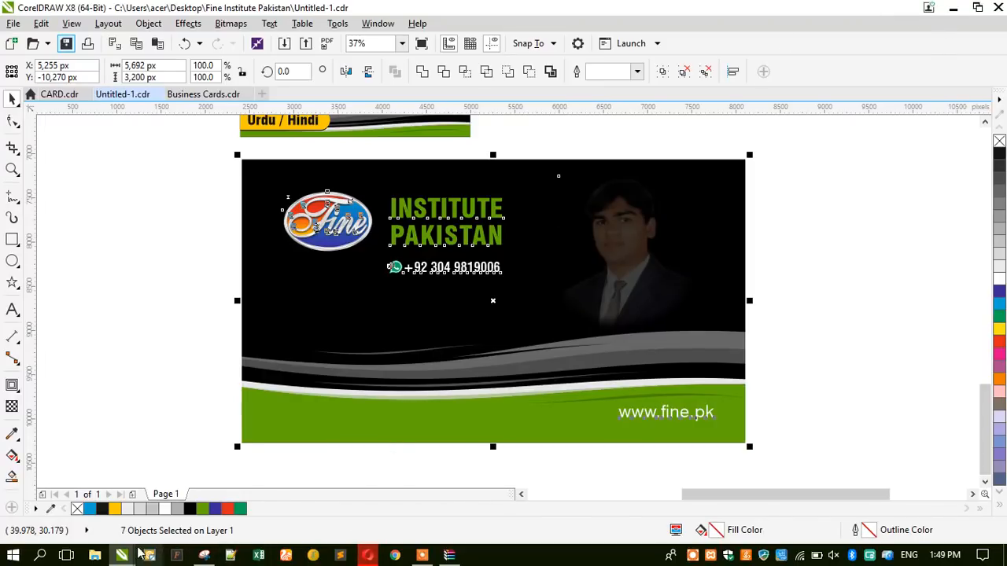
Switch to Business Cards.cdr, bring up the icon archive in WinRAR and dismiss the licence reminder.
{"action": "mouse_move", "coordinate": [130, 554]}
{"action": "left_click", "coordinate": [383, 489]}
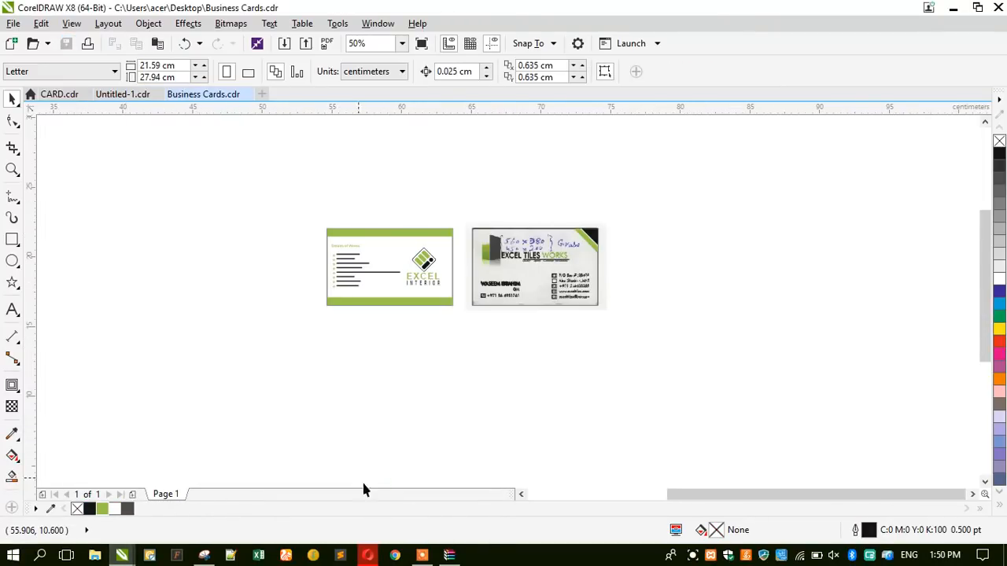
{"action": "left_click", "coordinate": [450, 554]}
{"action": "left_click", "coordinate": [444, 263]}
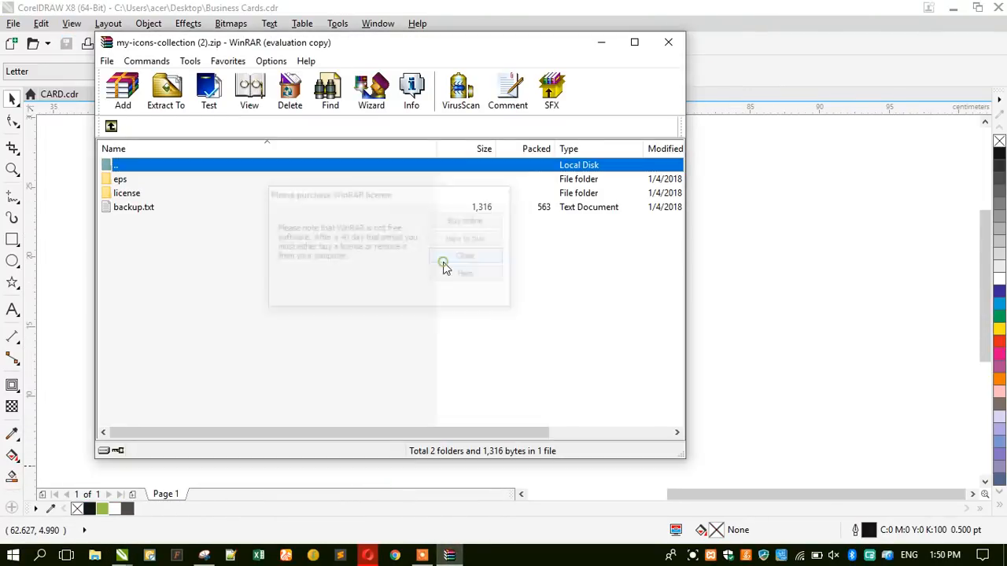
Move the WinRAR window aside, open the eps folder and select all nine icon files.
{"action": "left_click", "coordinate": [798, 553]}
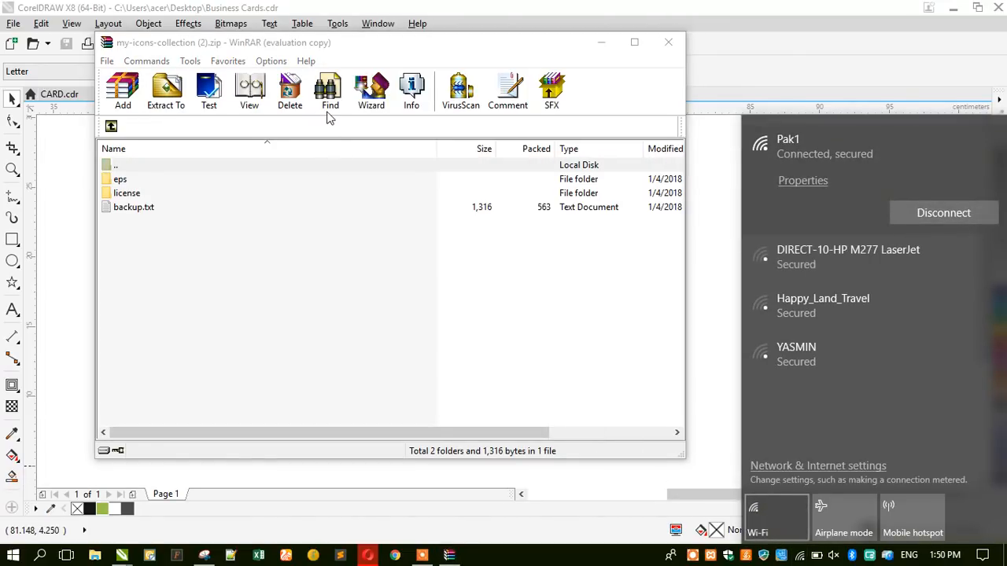
{"action": "left_click_drag", "start_coordinate": [310, 39], "coordinate": [535, 75]}
{"action": "left_click_drag", "start_coordinate": [461, 74], "coordinate": [657, 98]}
{"action": "double_click", "coordinate": [526, 233]}
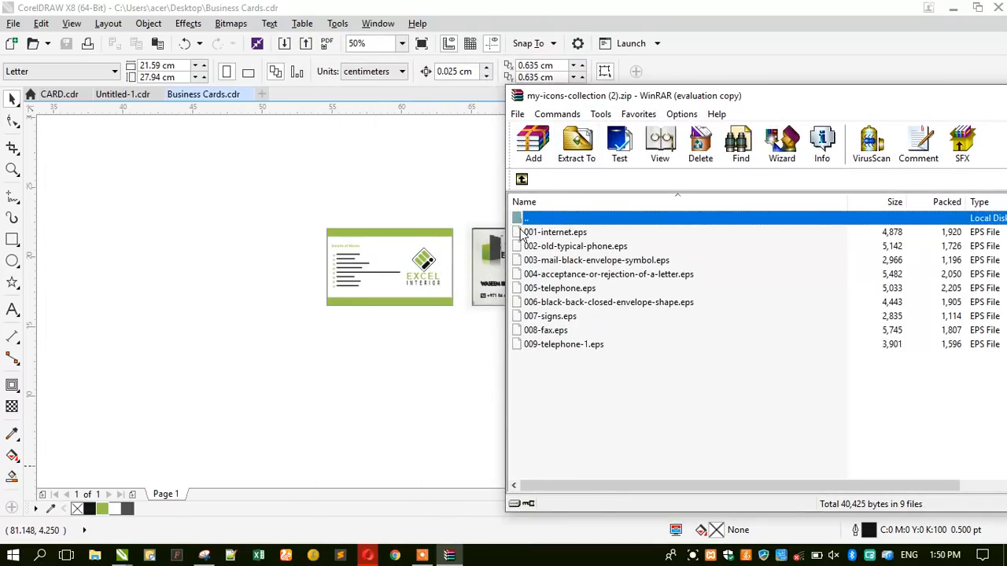
{"action": "left_click_drag", "start_coordinate": [617, 421], "coordinate": [542, 240]}
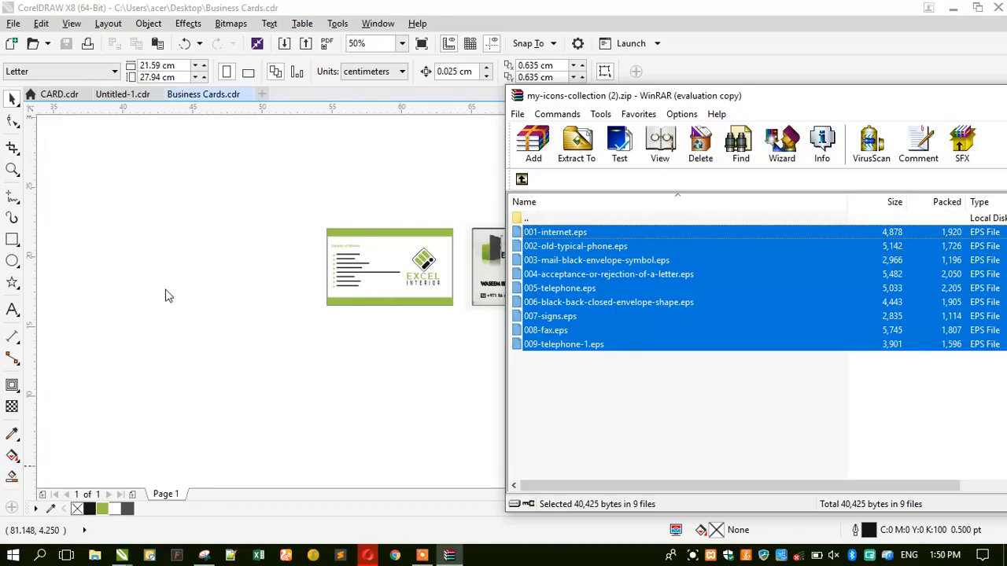
Drop the nine EPS files onto the CorelDRAW page, importing each as editable curves.
{"action": "left_click_drag", "start_coordinate": [155, 284], "coordinate": [385, 263]}
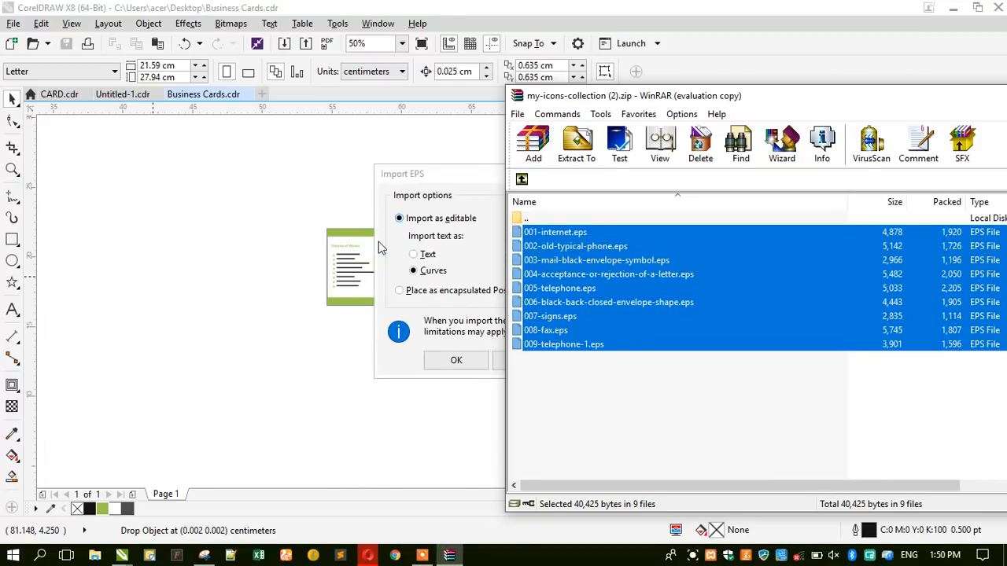
{"action": "left_click", "coordinate": [435, 362]}
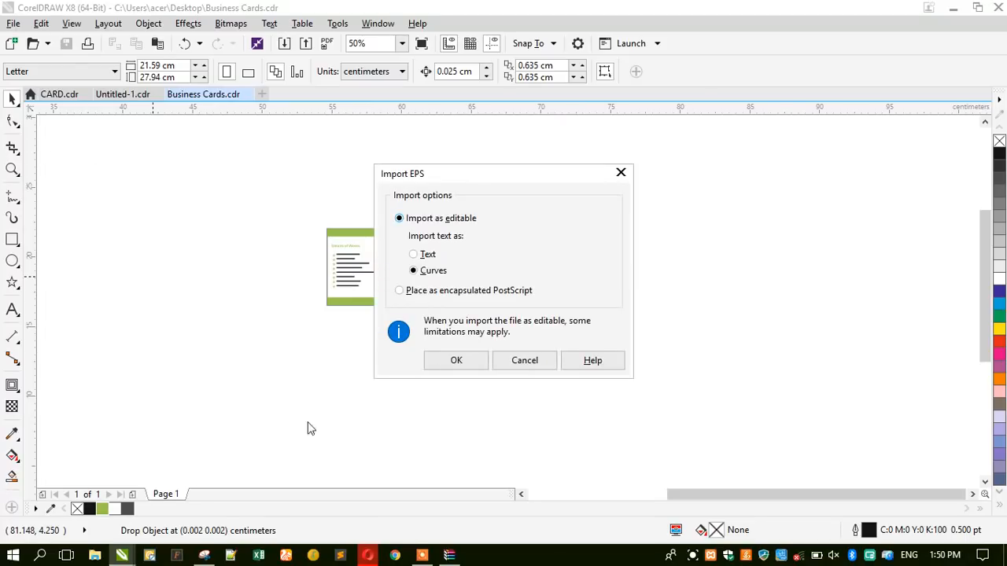
{"action": "left_click", "coordinate": [436, 366]}
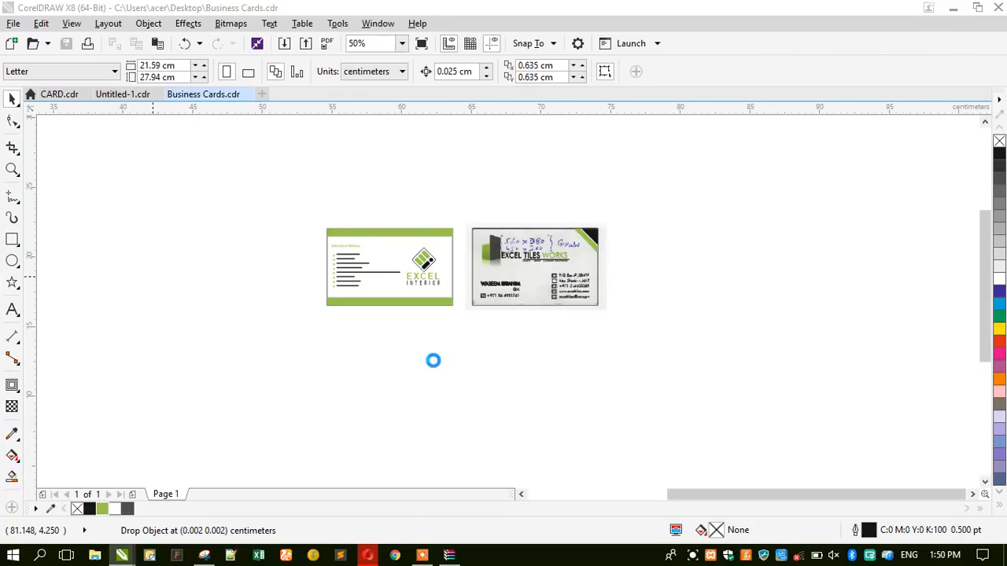
{"action": "left_click", "coordinate": [435, 364]}
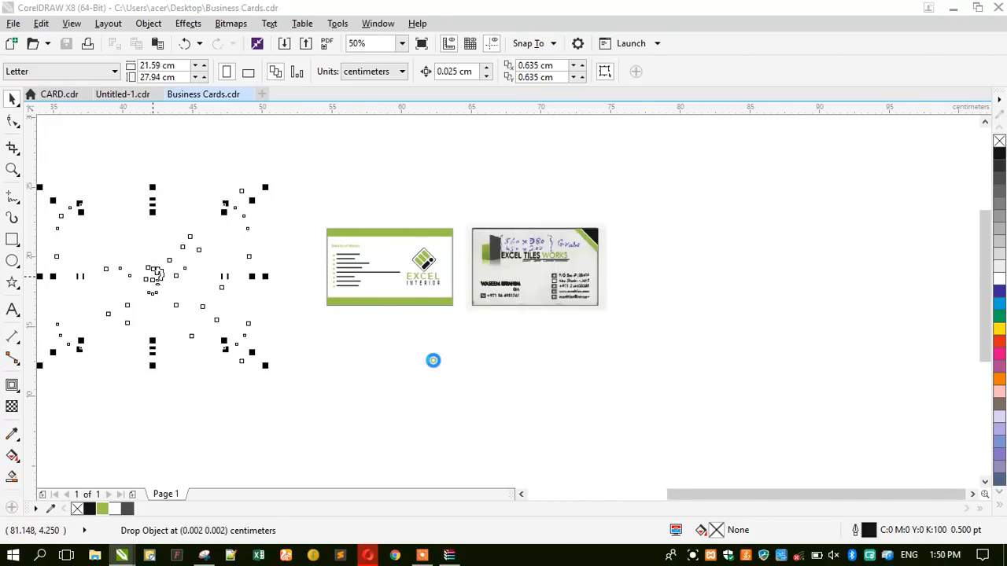
Shrink the nine imported icons and place them below the scanned card.
{"action": "left_click_drag", "start_coordinate": [312, 150], "coordinate": [117, 409]}
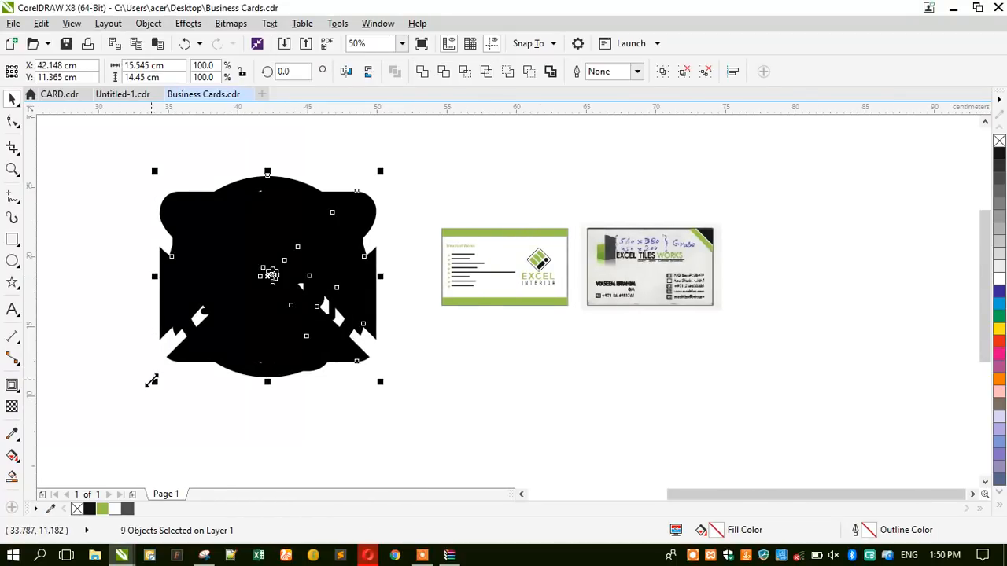
{"action": "left_click_drag", "start_coordinate": [151, 381], "coordinate": [233, 338]}
{"action": "left_click_drag", "start_coordinate": [268, 276], "coordinate": [663, 332]}
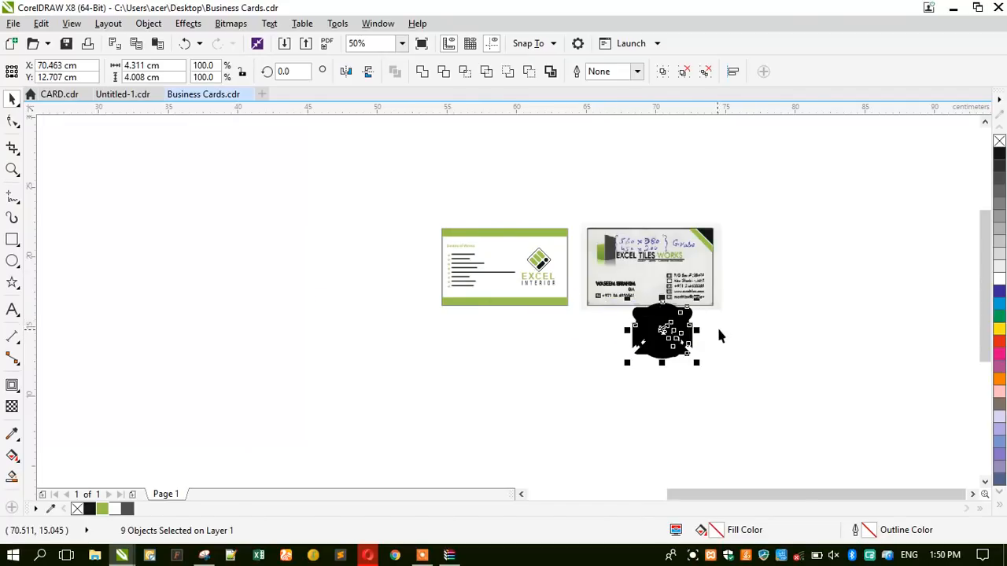
{"action": "scroll", "coordinate": [718, 336], "scroll_direction": "up", "scroll_amount": 6}
{"action": "left_click_drag", "start_coordinate": [116, 194], "coordinate": [292, 335]}
{"action": "left_click_drag", "start_coordinate": [344, 407], "coordinate": [301, 339]}
{"action": "left_click", "coordinate": [384, 345]}
Pull the fax, envelope and phone icons out of the stack and resize them.
{"action": "left_click_drag", "start_coordinate": [503, 345], "coordinate": [636, 396]}
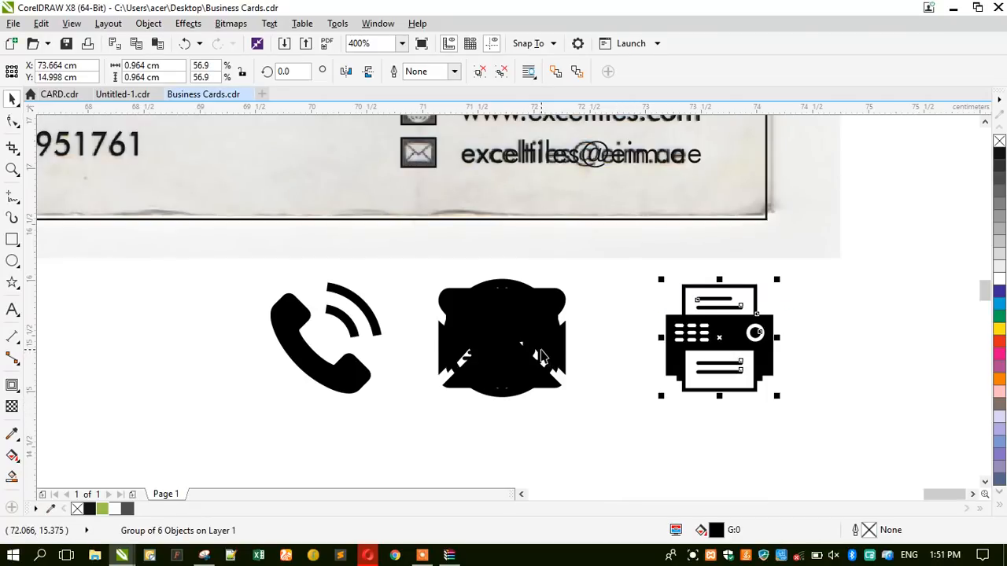
{"action": "left_click", "coordinate": [540, 352]}
{"action": "left_click_drag", "start_coordinate": [513, 358], "coordinate": [876, 356]}
{"action": "mouse_move", "coordinate": [793, 393]}
{"action": "left_mouse_down"}
{"action": "mouse_move", "coordinate": [805, 395]}
{"action": "mouse_move", "coordinate": [797, 409]}
{"action": "left_mouse_up"}
{"action": "left_click_drag", "start_coordinate": [538, 366], "coordinate": [165, 397]}
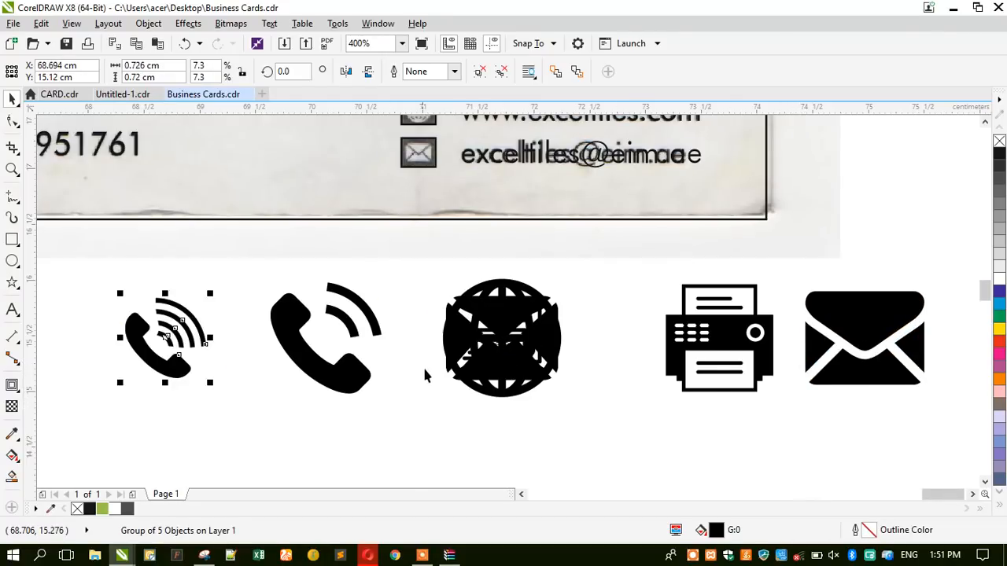
Delete the duplicate envelope icon and arrange the globe and envelope-document icons in the row.
{"action": "left_click", "coordinate": [447, 348]}
{"action": "scroll", "coordinate": [445, 345], "scroll_direction": "down", "scroll_amount": 2}
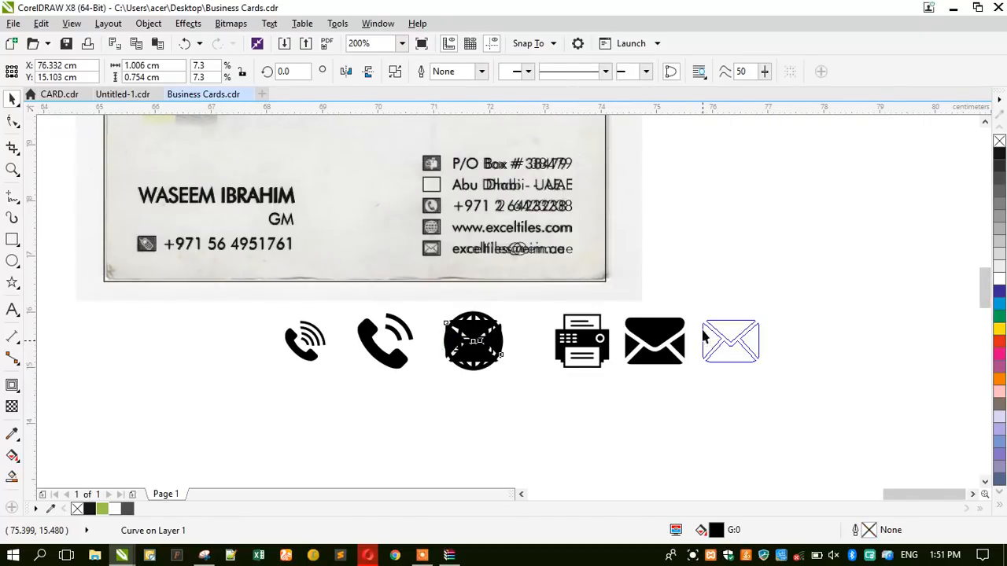
{"action": "left_click", "coordinate": [704, 337]}
{"action": "key", "text": "Delete"}
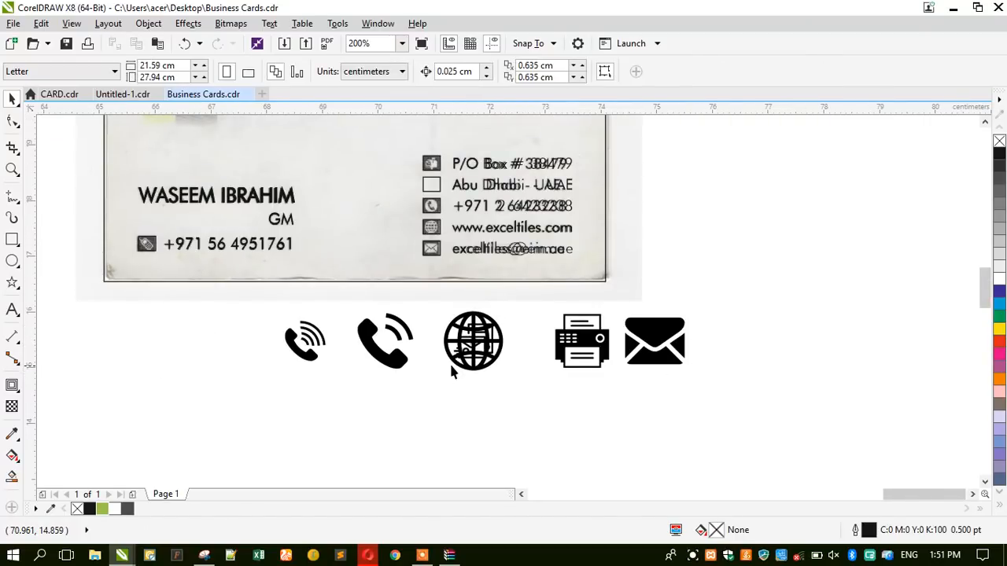
{"action": "left_click_drag", "start_coordinate": [457, 370], "coordinate": [713, 367]}
{"action": "left_click_drag", "start_coordinate": [459, 358], "coordinate": [484, 385]}
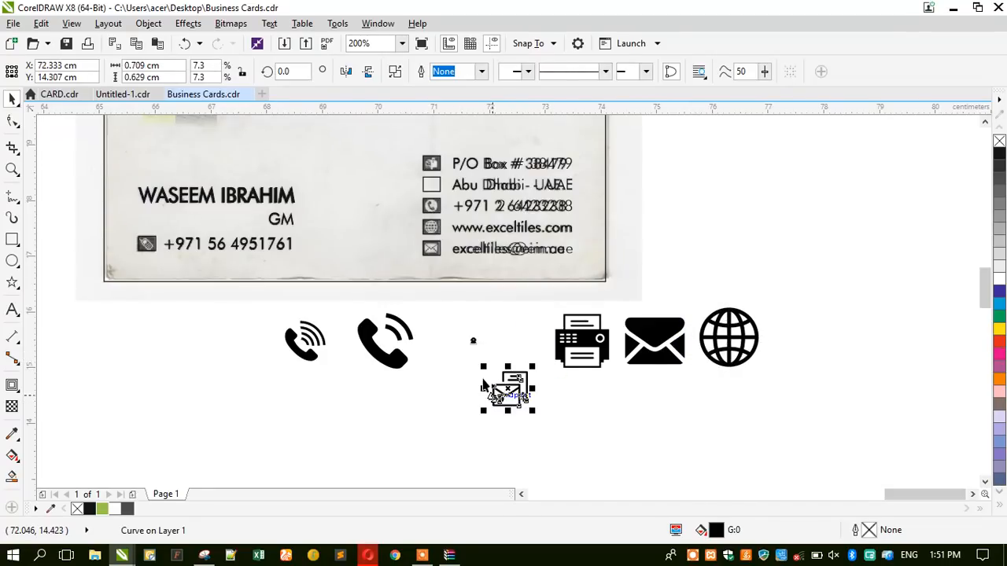
Enlarge the pin and envelope-document icons to match the others.
{"action": "left_click", "coordinate": [472, 342]}
{"action": "left_click_drag", "start_coordinate": [468, 349], "coordinate": [447, 382]}
{"action": "left_click", "coordinate": [432, 397]}
{"action": "left_click", "coordinate": [475, 329]}
{"action": "left_click_drag", "start_coordinate": [446, 314], "coordinate": [412, 299]}
{"action": "left_click", "coordinate": [496, 392]}
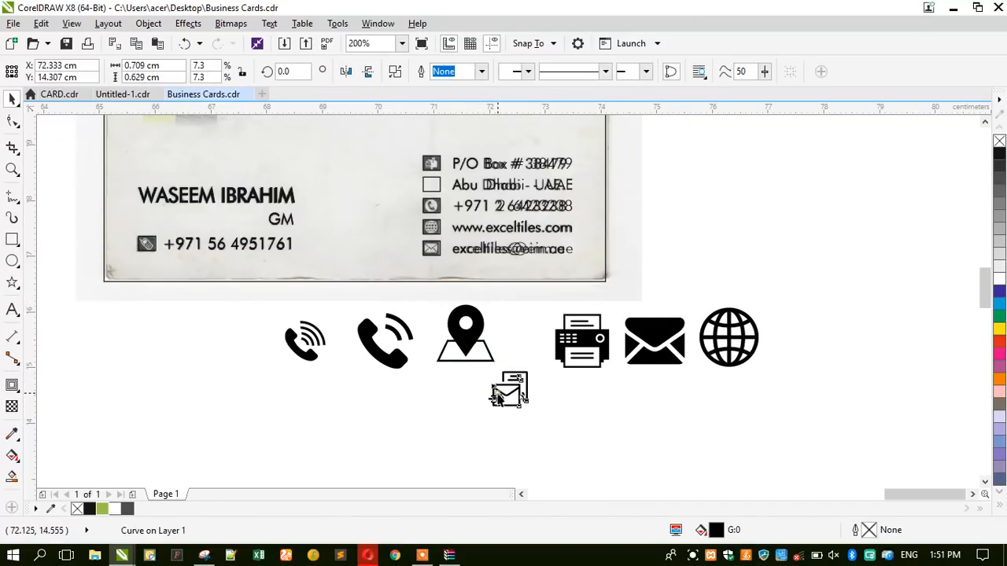
{"action": "left_click_drag", "start_coordinate": [483, 415], "coordinate": [462, 431]}
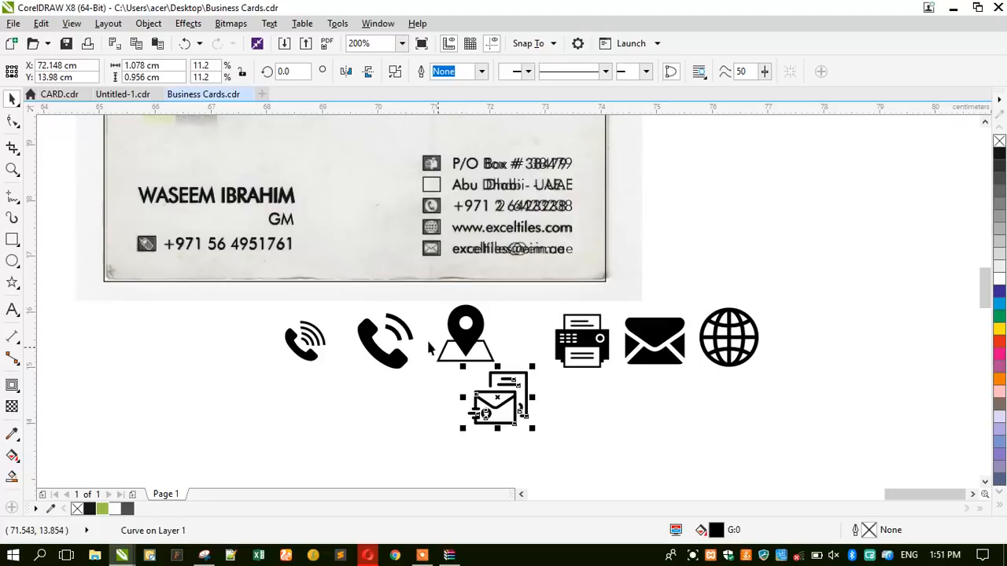
Delete the vibrating-phone icon and zoom in on the scanned card's cube logo.
{"action": "scroll", "coordinate": [407, 357], "scroll_direction": "down", "scroll_amount": 2}
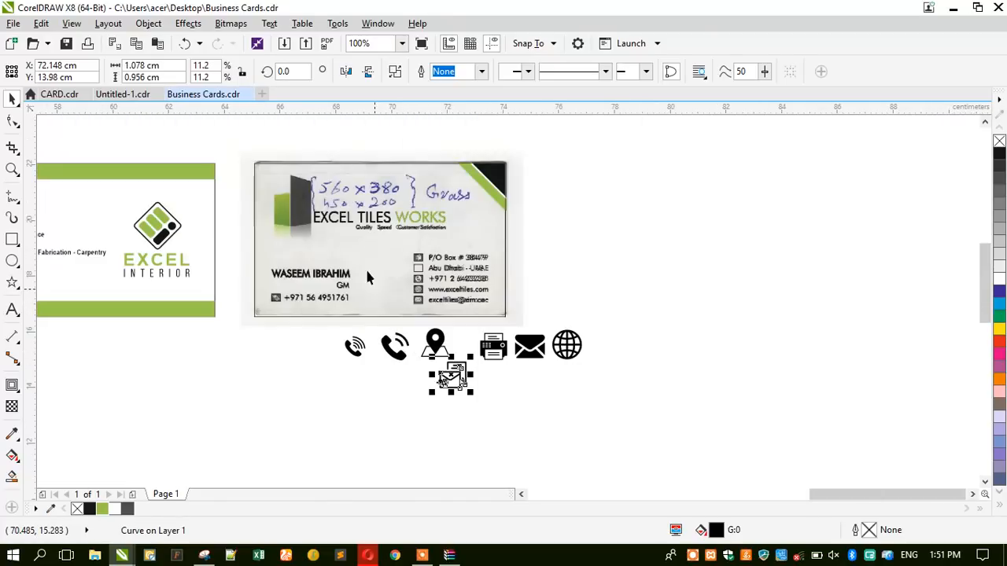
{"action": "scroll", "coordinate": [342, 206], "scroll_direction": "up", "scroll_amount": 2}
{"action": "scroll", "coordinate": [422, 224], "scroll_direction": "down", "scroll_amount": 2}
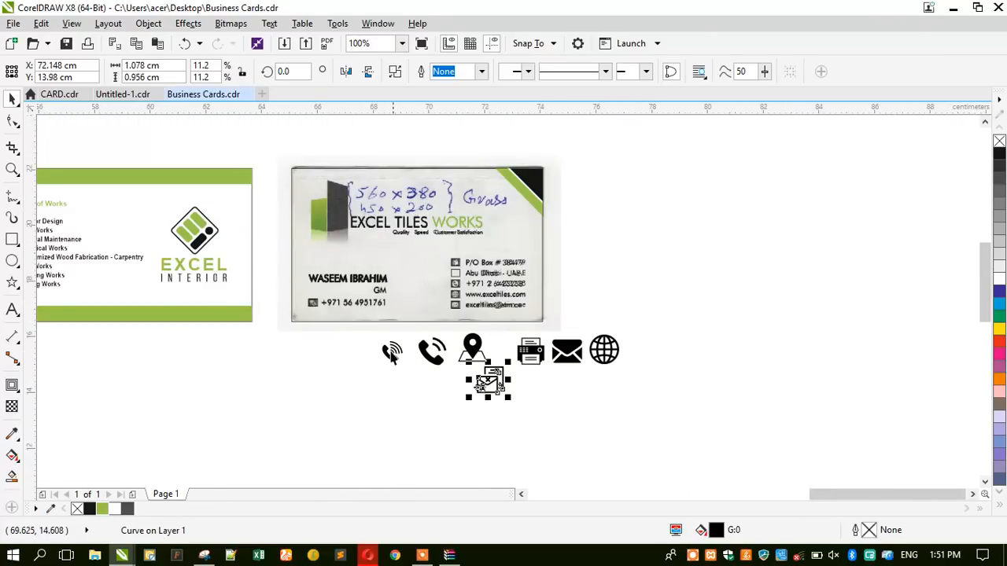
{"action": "scroll", "coordinate": [392, 352], "scroll_direction": "up", "scroll_amount": 2}
{"action": "left_click", "coordinate": [394, 352]}
{"action": "key", "text": "Delete"}
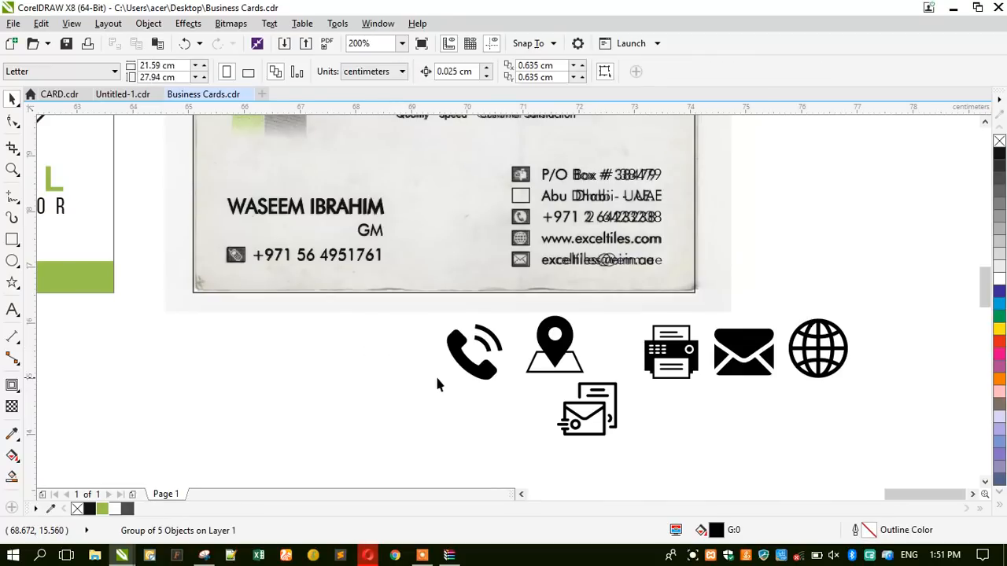
{"action": "left_click", "coordinate": [488, 371]}
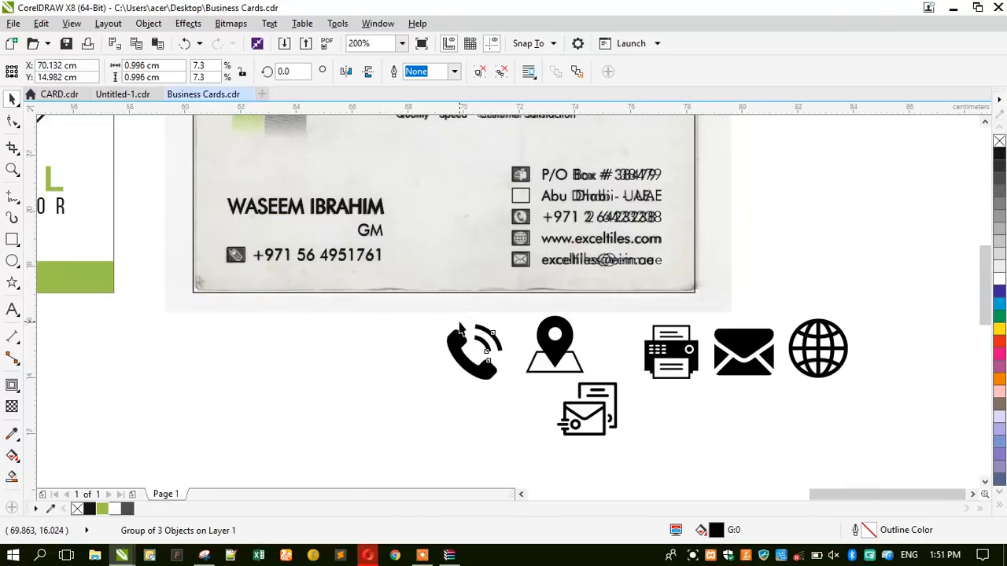
{"action": "scroll", "coordinate": [354, 173], "scroll_direction": "down", "scroll_amount": 1}
{"action": "scroll", "coordinate": [354, 173], "scroll_direction": "up", "scroll_amount": 2}
{"action": "left_click", "coordinate": [12, 169]}
{"action": "left_click_drag", "start_coordinate": [280, 144], "coordinate": [541, 429]}
Draw a rectangle over the logo's dark face, convert it to curves and slant its corners.
{"action": "left_click", "coordinate": [13, 241]}
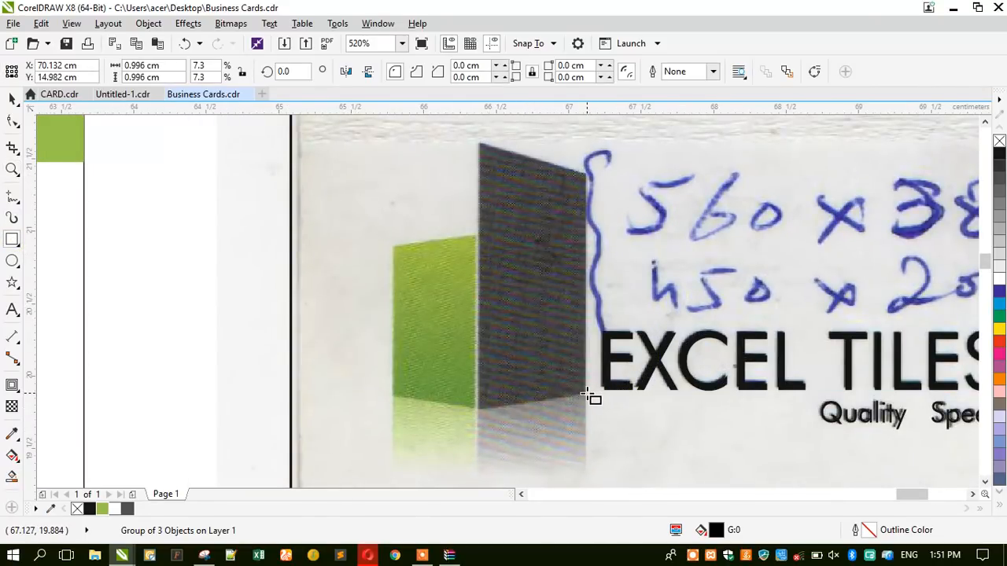
{"action": "left_click_drag", "start_coordinate": [584, 394], "coordinate": [478, 174]}
{"action": "left_click", "coordinate": [12, 120]}
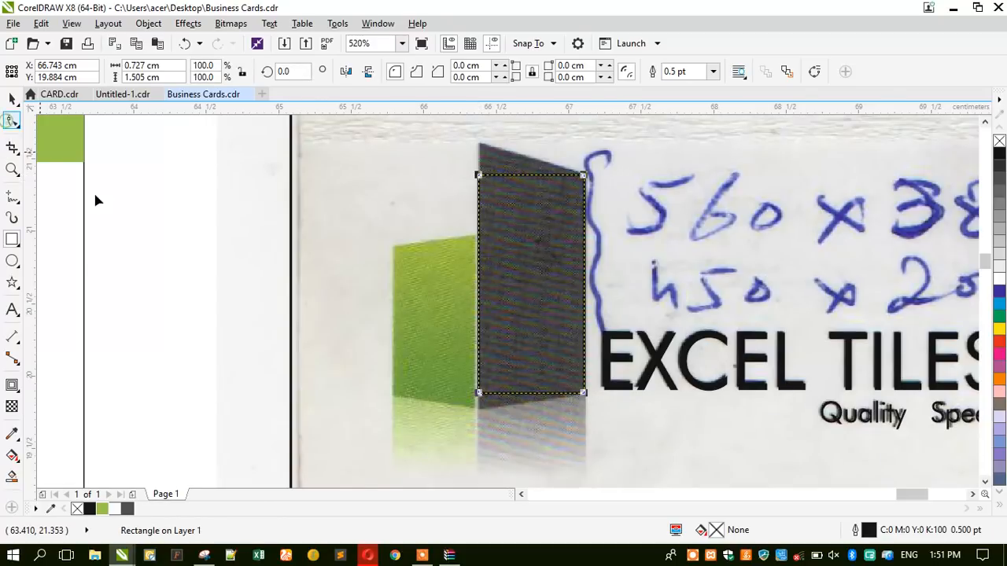
{"action": "key", "text": "ctrl+q"}
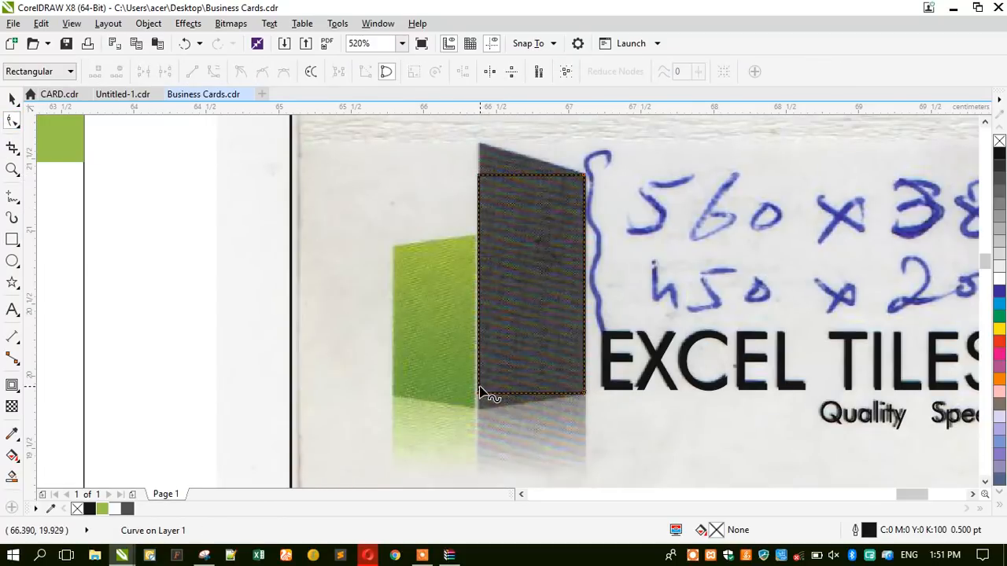
{"action": "left_click_drag", "start_coordinate": [479, 397], "coordinate": [476, 416]}
{"action": "left_click_drag", "start_coordinate": [478, 175], "coordinate": [479, 144]}
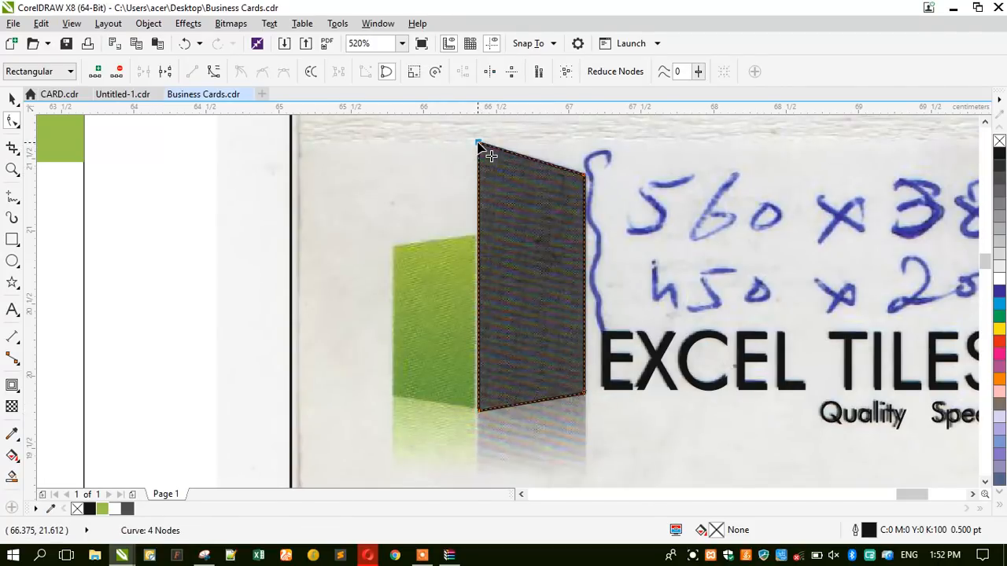
Make a mirrored copy on the left, scale it and lower its top edge to match the green face.
{"action": "left_click", "coordinate": [12, 97]}
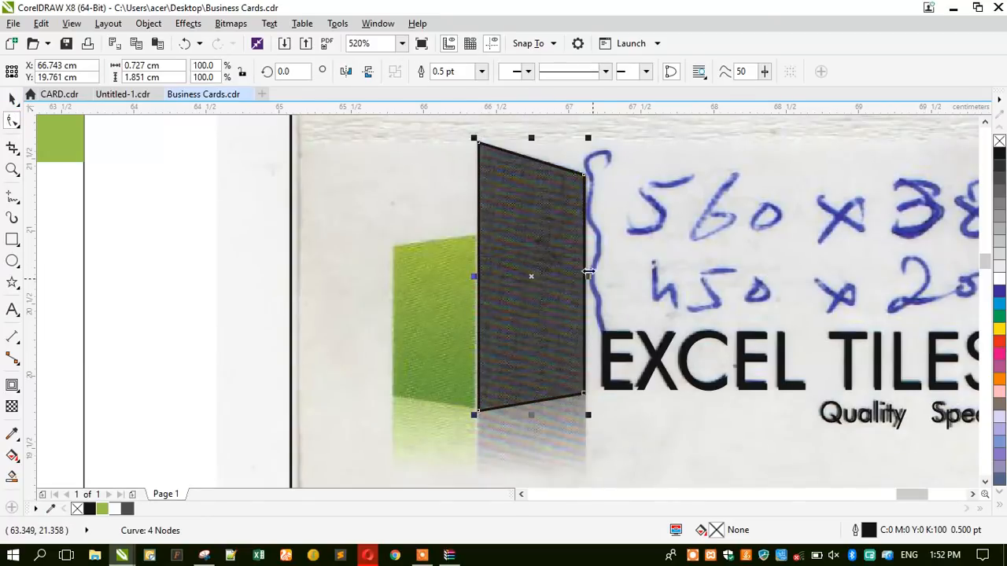
{"action": "left_click_drag", "start_coordinate": [587, 276], "coordinate": [443, 293]}
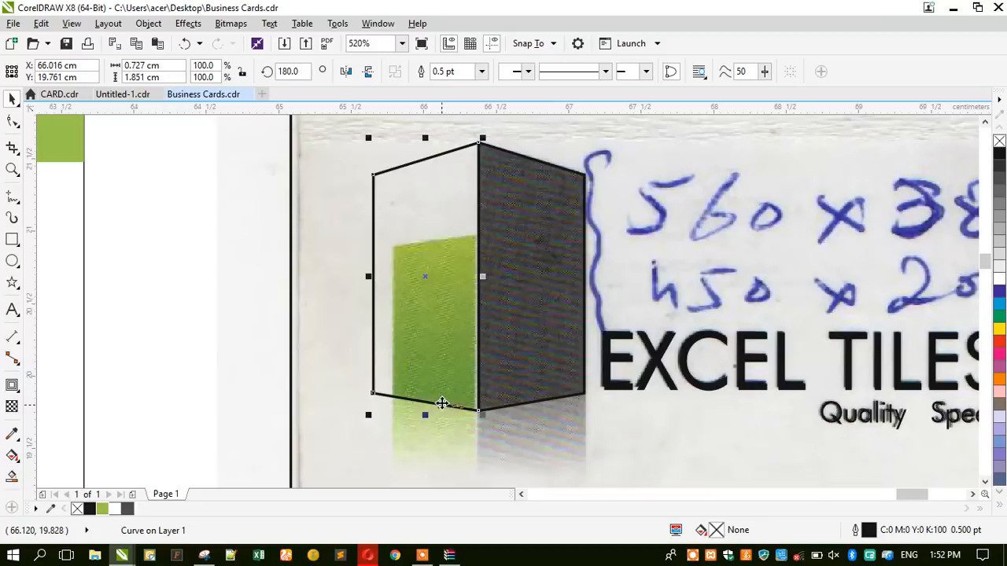
{"action": "scroll", "coordinate": [443, 404], "scroll_direction": "up", "scroll_amount": 3}
{"action": "left_click_drag", "start_coordinate": [506, 383], "coordinate": [492, 386]}
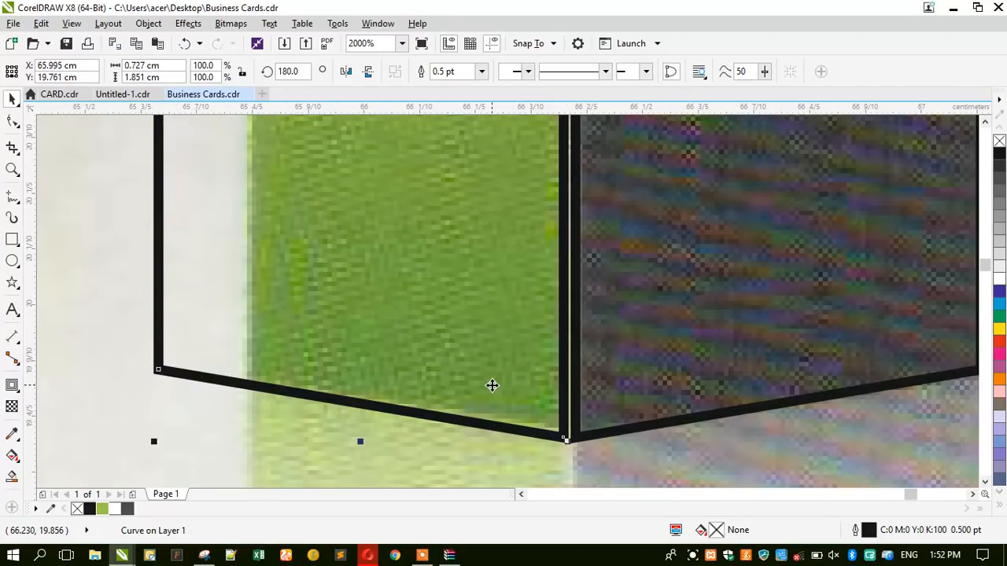
{"action": "scroll", "coordinate": [492, 386], "scroll_direction": "down", "scroll_amount": 3}
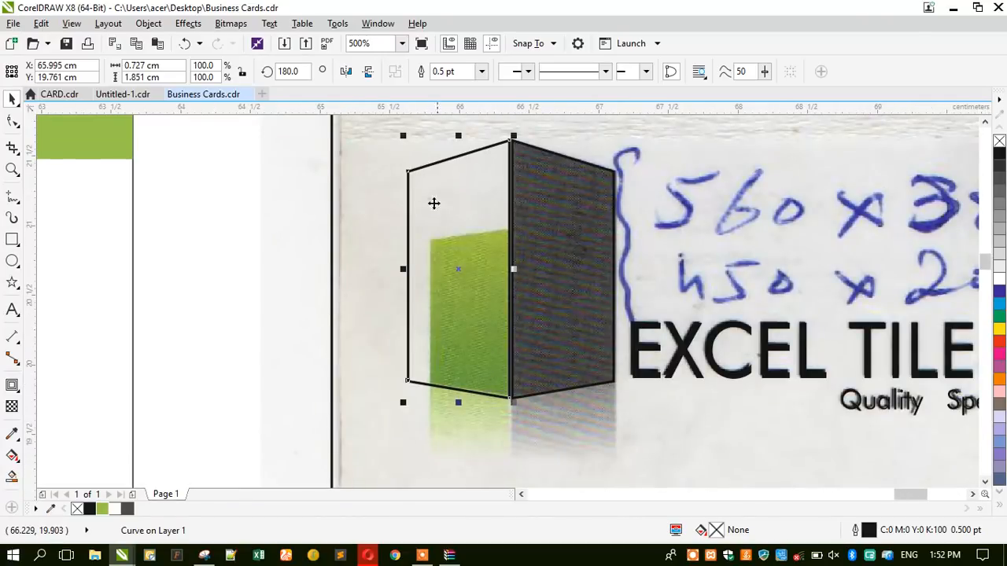
{"action": "left_click_drag", "start_coordinate": [403, 136], "coordinate": [422, 194]}
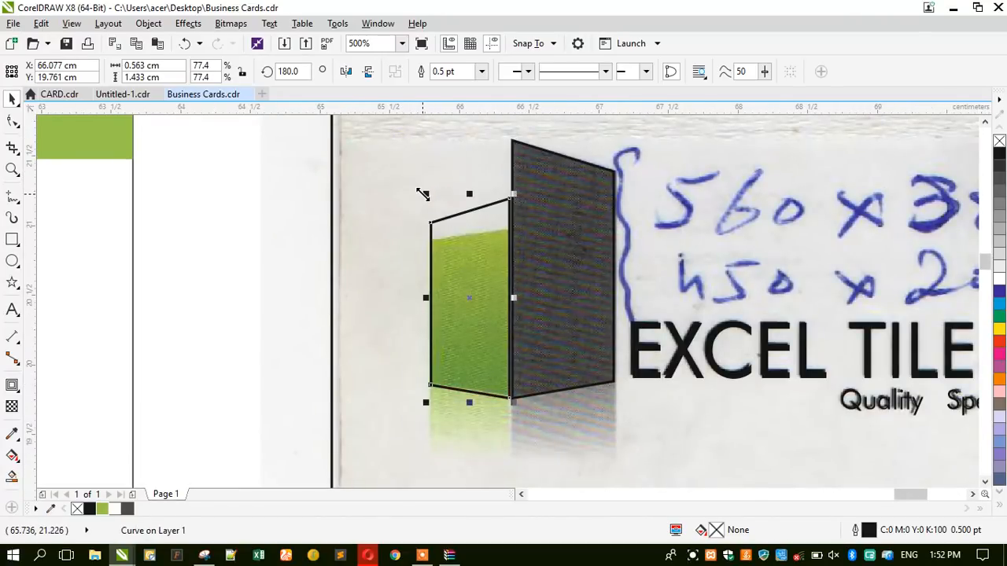
{"action": "scroll", "coordinate": [460, 219], "scroll_direction": "up", "scroll_amount": 2}
{"action": "key", "text": "F10"}
{"action": "left_click_drag", "start_coordinate": [343, 141], "coordinate": [673, 279]}
{"action": "left_click_drag", "start_coordinate": [557, 180], "coordinate": [560, 243]}
{"action": "scroll", "coordinate": [383, 257], "scroll_direction": "down", "scroll_amount": 4}
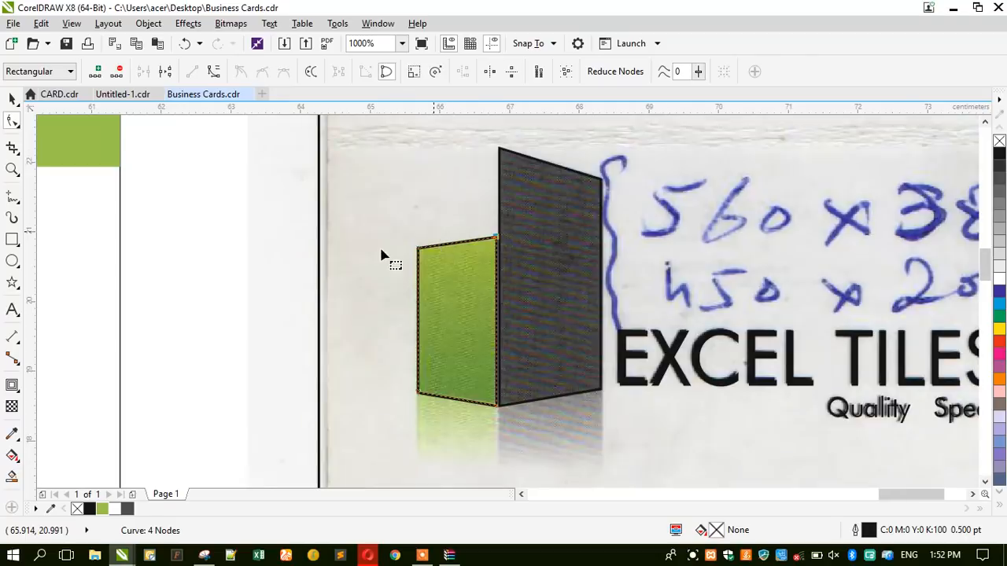
{"action": "left_click", "coordinate": [12, 99]}
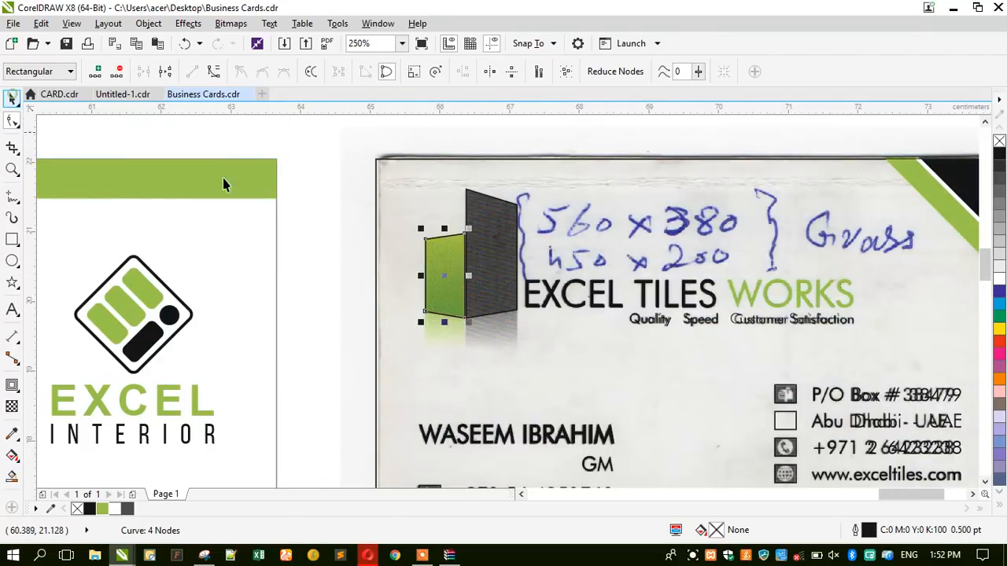
Fill the dark face solid dark grey and the other face with the document's green.
{"action": "left_click", "coordinate": [492, 302]}
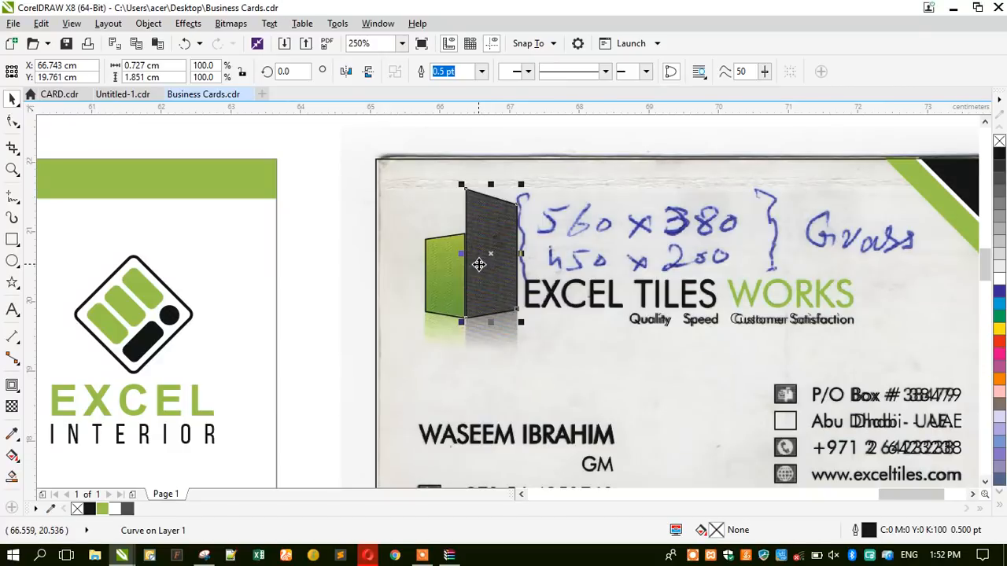
{"action": "scroll", "coordinate": [479, 265], "scroll_direction": "up", "scroll_amount": 2}
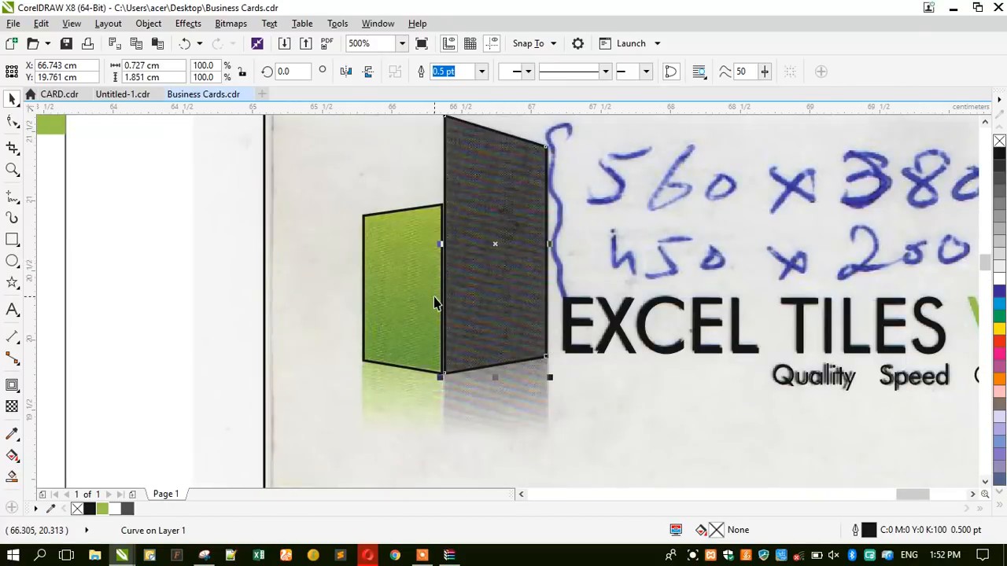
{"action": "left_click", "coordinate": [997, 167]}
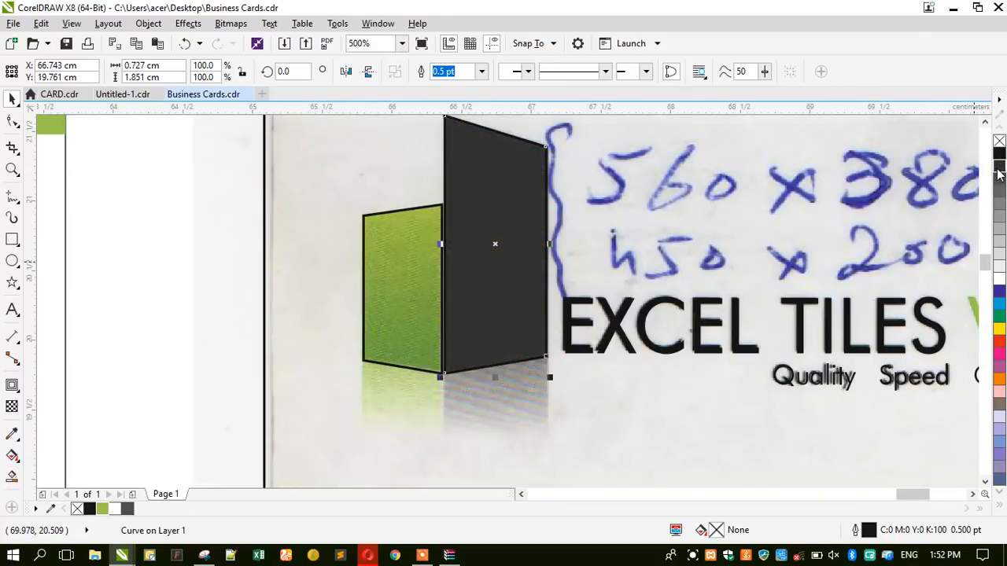
{"action": "left_click", "coordinate": [420, 334]}
{"action": "left_click", "coordinate": [103, 512]}
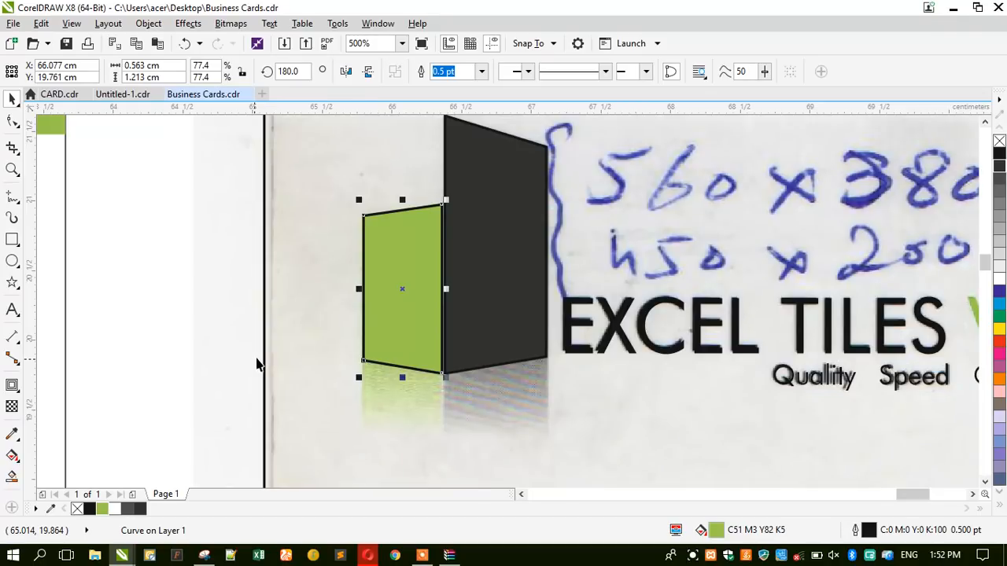
{"action": "key", "text": "F11"}
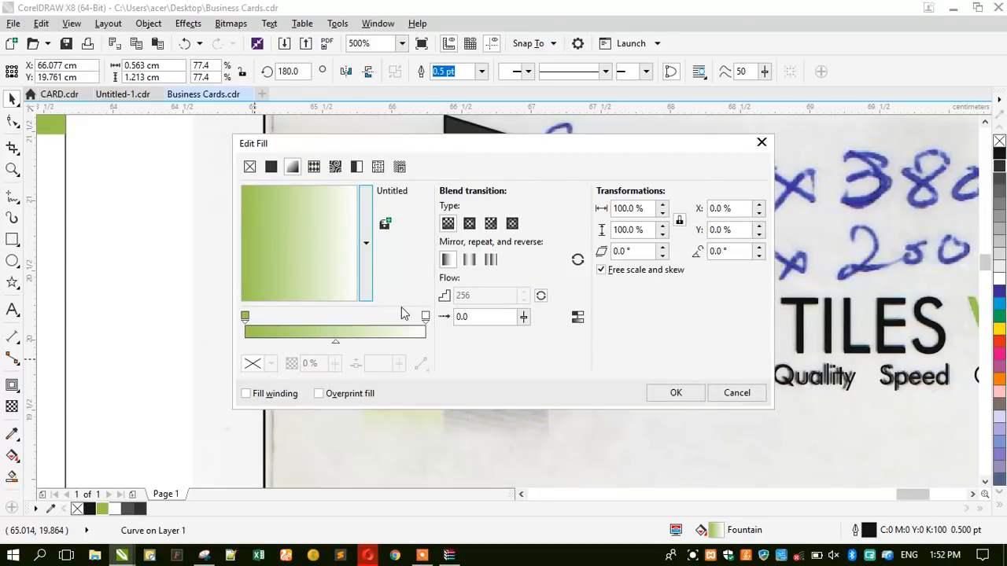
Give the green panel a top-to-bottom fountain fill ending in deeper green C59 M7 Y100 K34.
{"action": "left_click", "coordinate": [425, 317]}
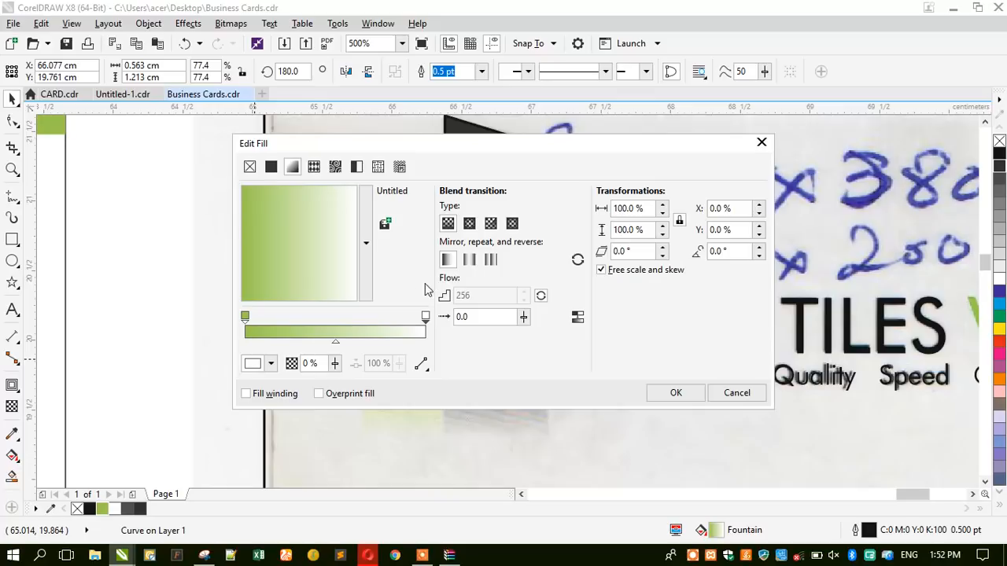
{"action": "left_click", "coordinate": [254, 364]}
{"action": "left_click", "coordinate": [307, 208]}
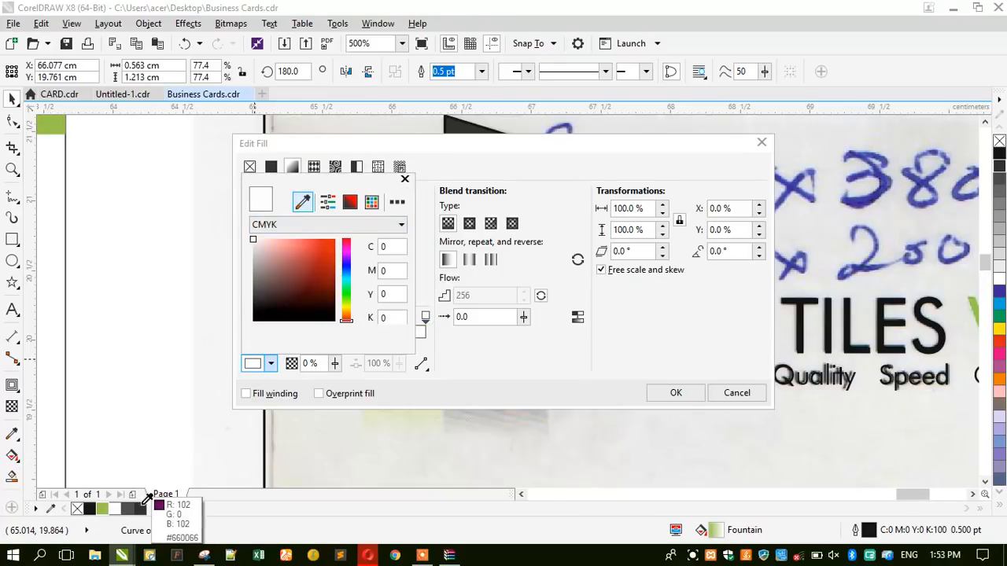
{"action": "left_click", "coordinate": [104, 508]}
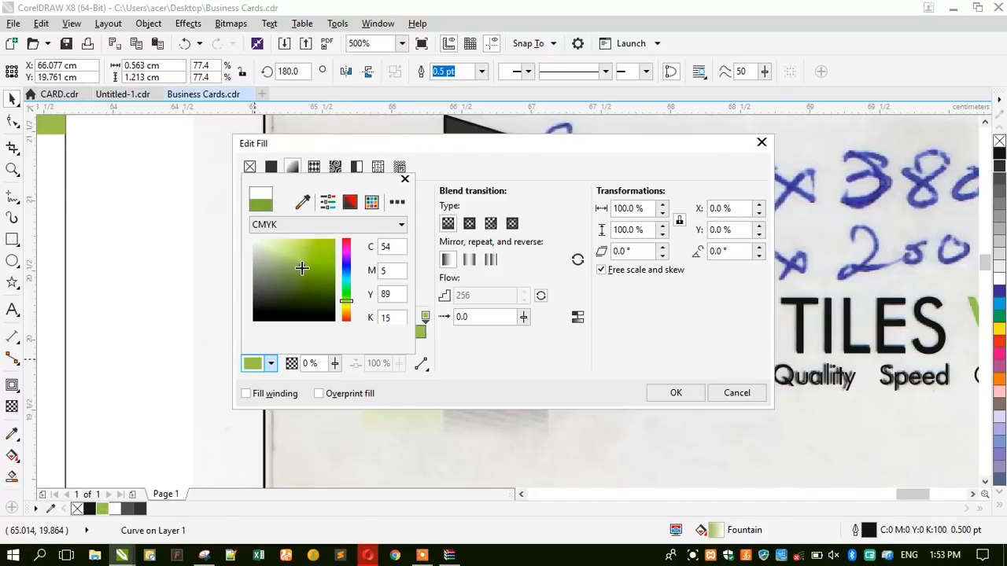
{"action": "left_click_drag", "start_coordinate": [301, 267], "coordinate": [302, 271]}
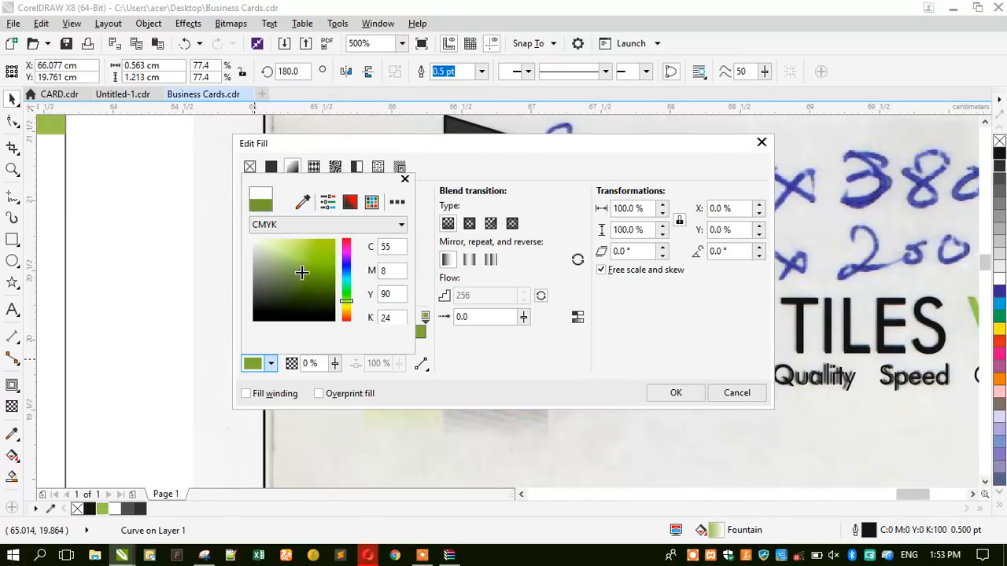
{"action": "left_click", "coordinate": [453, 160]}
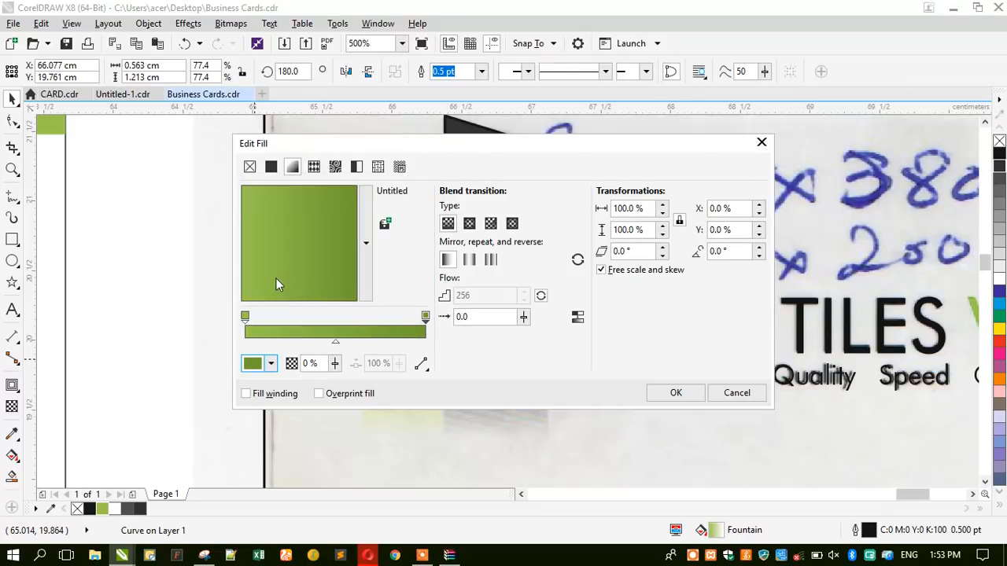
{"action": "left_click_drag", "start_coordinate": [277, 277], "coordinate": [300, 282]}
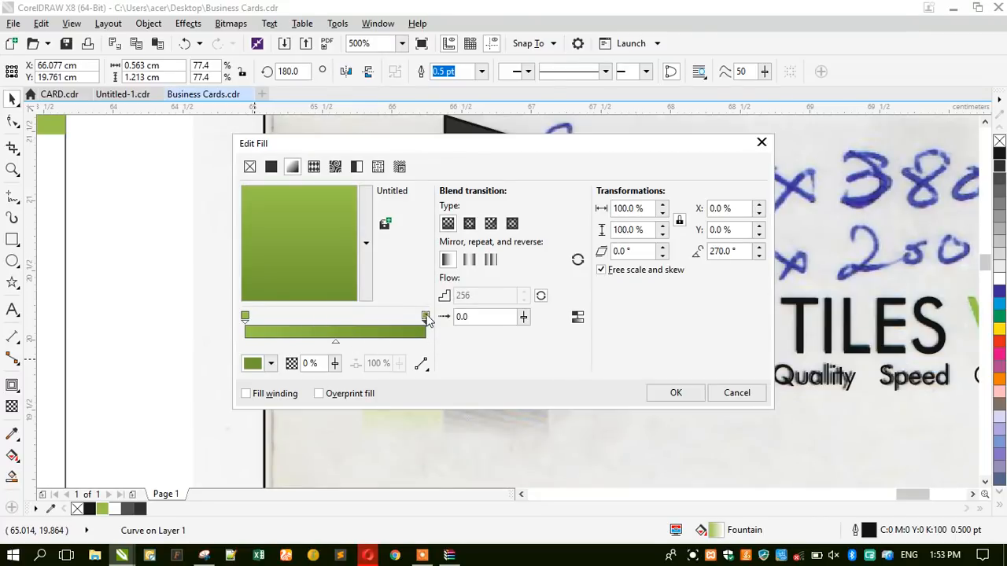
{"action": "left_click", "coordinate": [252, 363]}
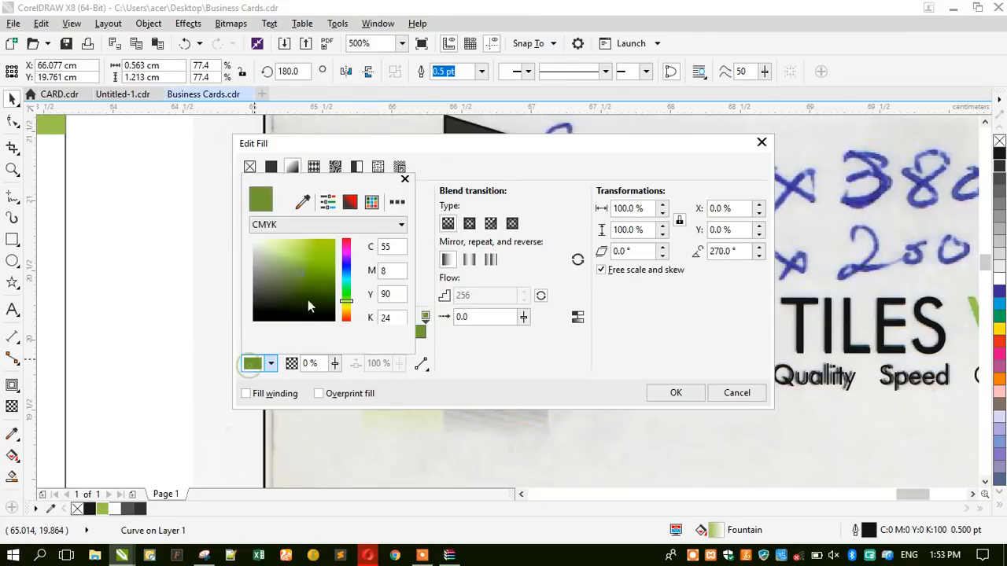
{"action": "left_click_drag", "start_coordinate": [305, 276], "coordinate": [313, 278]}
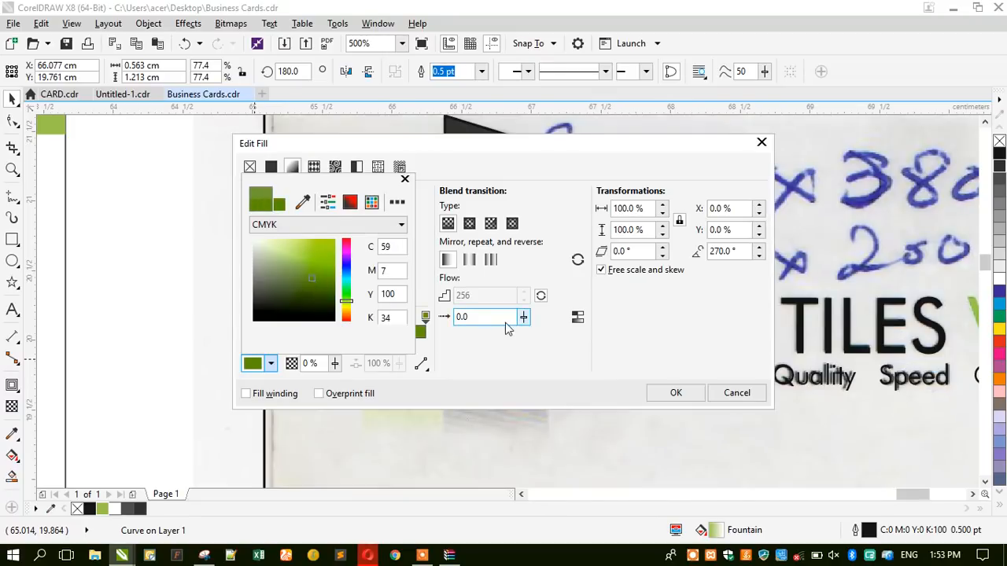
{"action": "left_click", "coordinate": [512, 357]}
{"action": "left_click", "coordinate": [675, 394]}
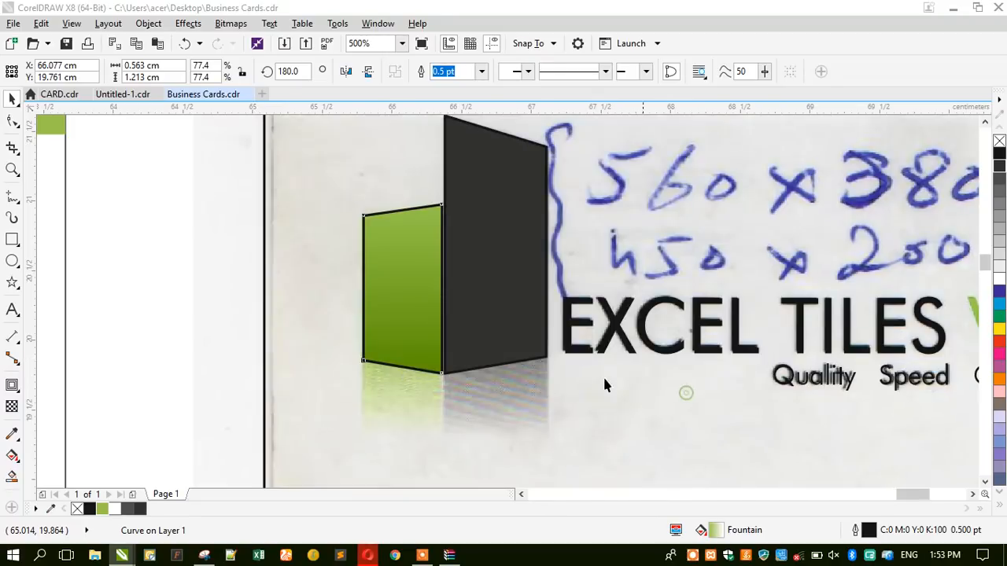
Group the green and dark panels and place a lowered copy beneath the logo.
{"action": "scroll", "coordinate": [505, 250], "scroll_direction": "down", "scroll_amount": 2}
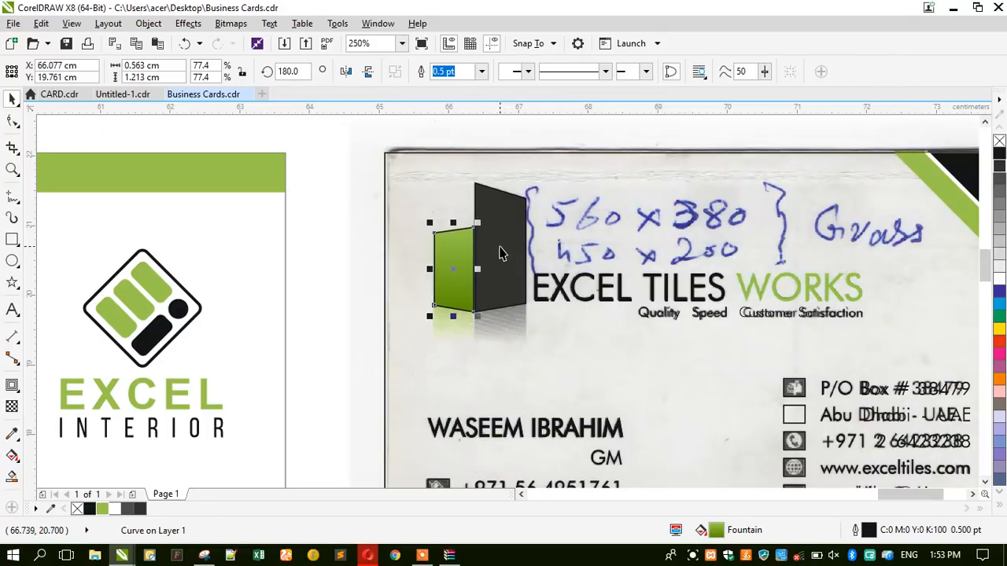
{"action": "left_click", "coordinate": [504, 253], "text": "shift"}
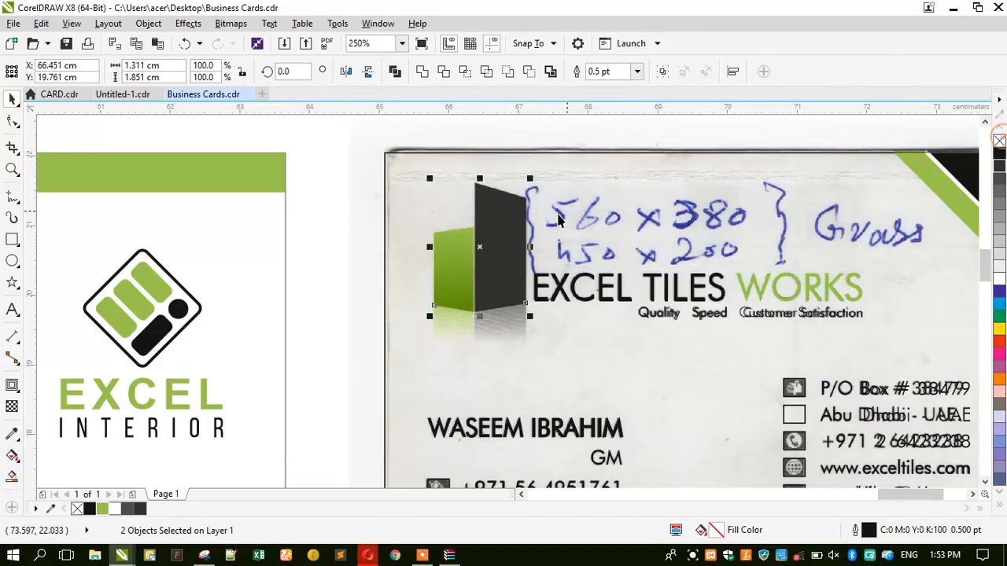
{"action": "left_click", "coordinate": [663, 72]}
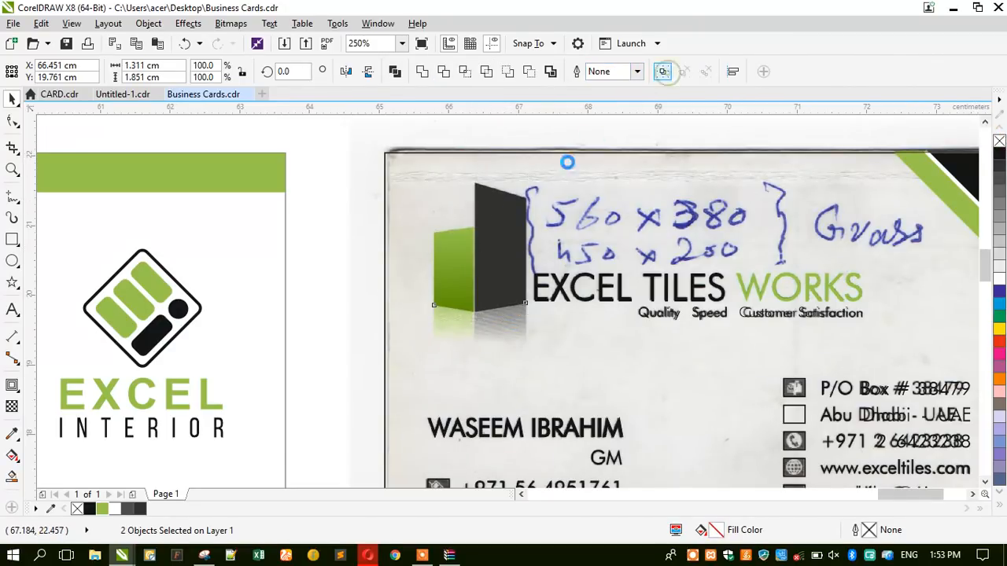
{"action": "scroll", "coordinate": [483, 325], "scroll_direction": "up", "scroll_amount": 2}
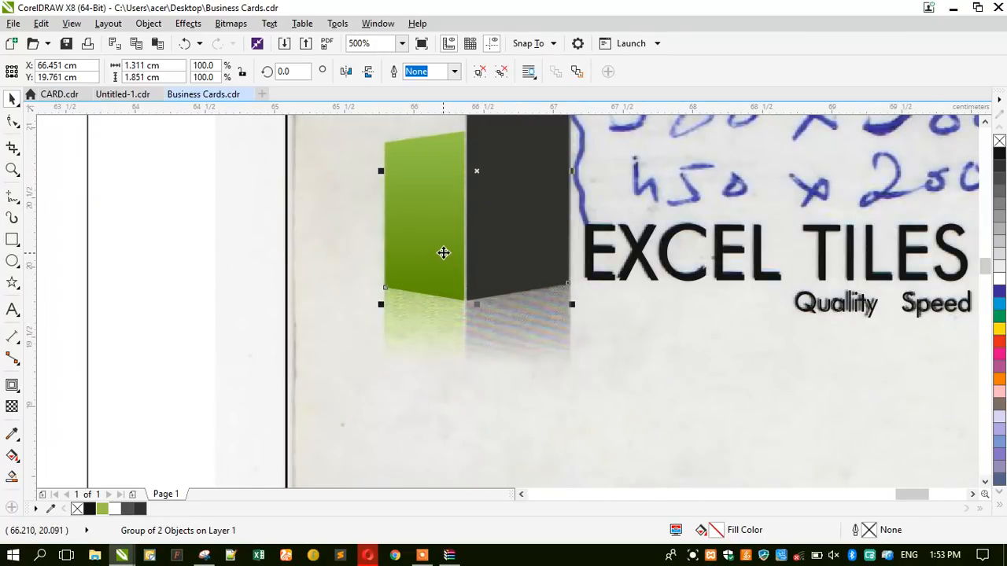
{"action": "left_click_drag", "start_coordinate": [443, 255], "coordinate": [438, 358]}
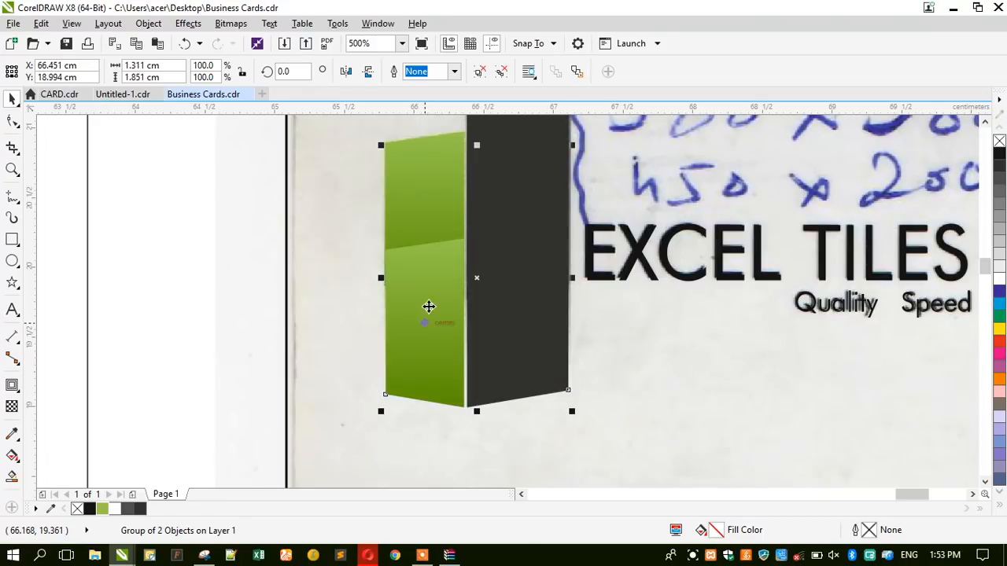
Move the scanned card to the right and send the reflection copy behind the original panels.
{"action": "scroll", "coordinate": [413, 253], "scroll_direction": "down", "scroll_amount": 2}
{"action": "scroll", "coordinate": [414, 253], "scroll_direction": "down", "scroll_amount": 2}
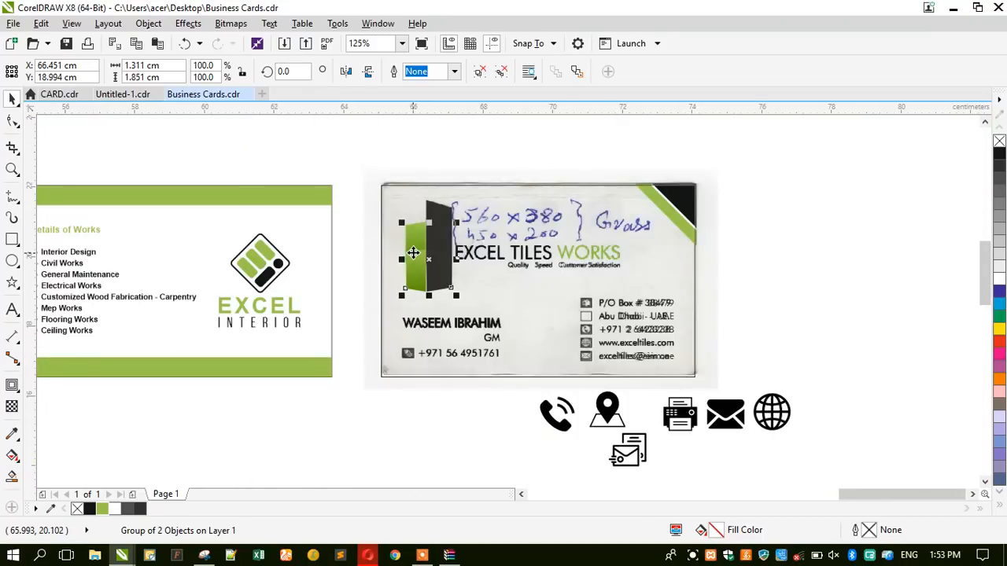
{"action": "left_click", "coordinate": [368, 206]}
{"action": "left_click_drag", "start_coordinate": [368, 206], "coordinate": [733, 206]}
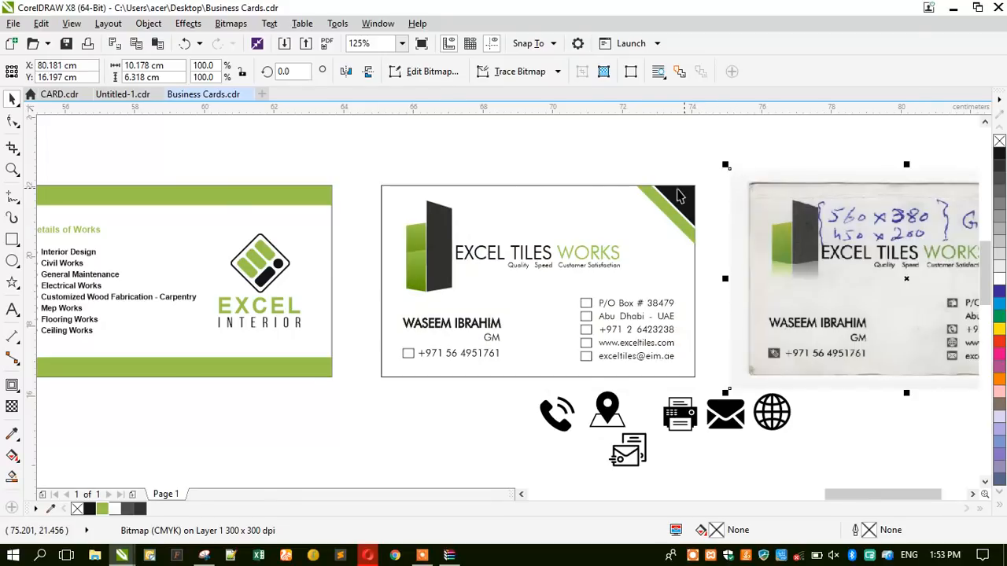
{"action": "left_click", "coordinate": [395, 161]}
{"action": "left_click", "coordinate": [413, 263]}
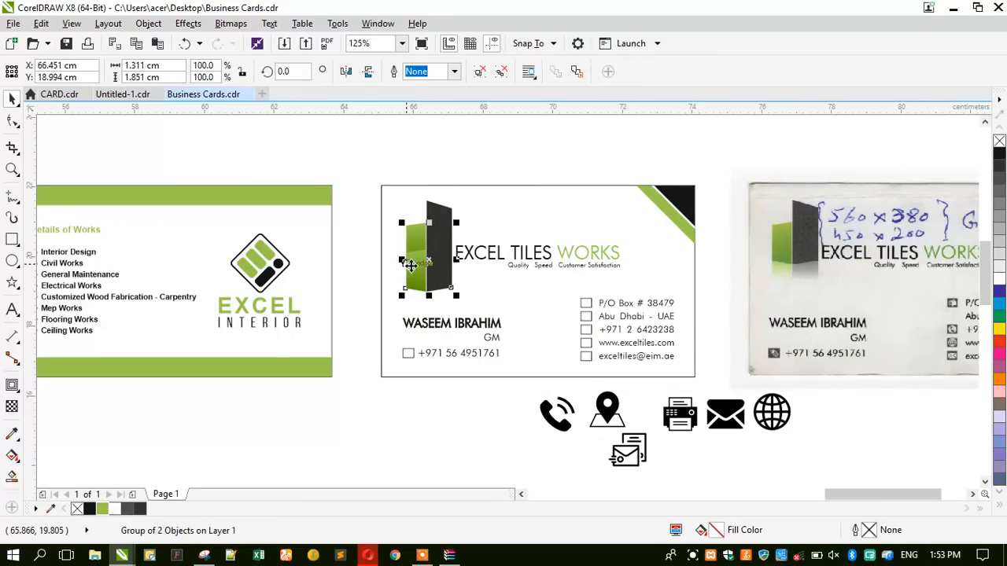
{"action": "left_click", "coordinate": [12, 169]}
{"action": "left_click_drag", "start_coordinate": [378, 172], "coordinate": [857, 333]}
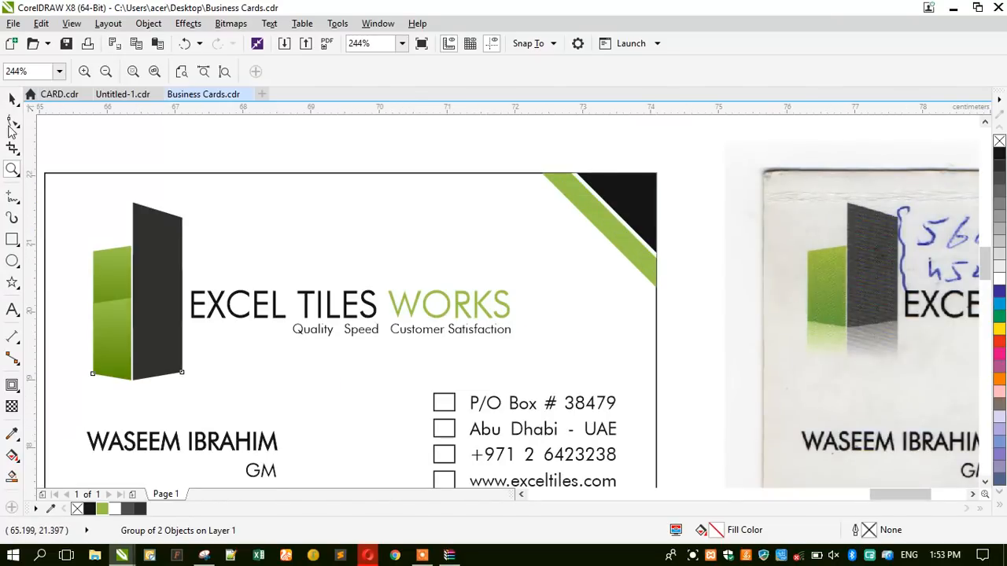
{"action": "left_click", "coordinate": [11, 98]}
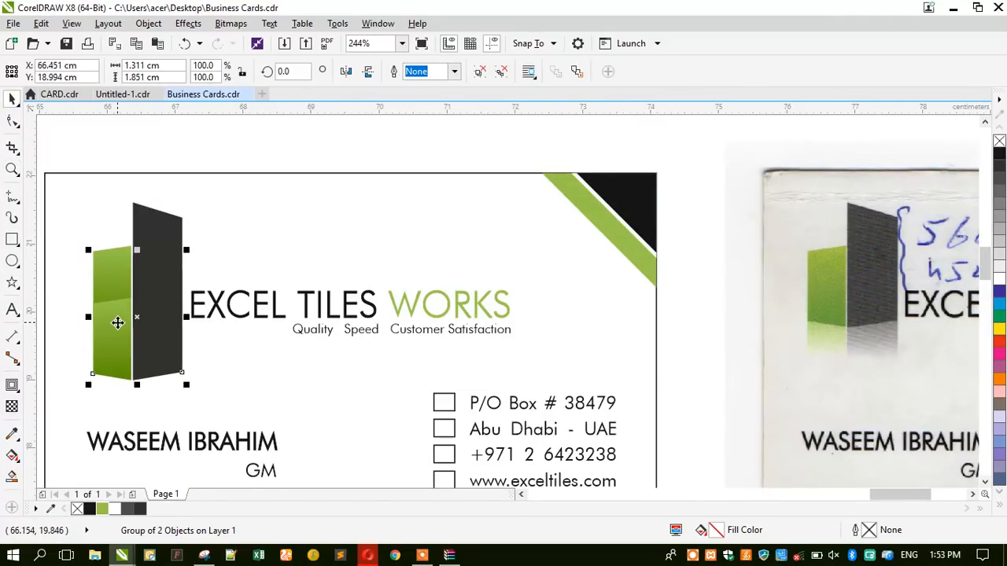
{"action": "key", "text": "ctrl+Page_Down"}
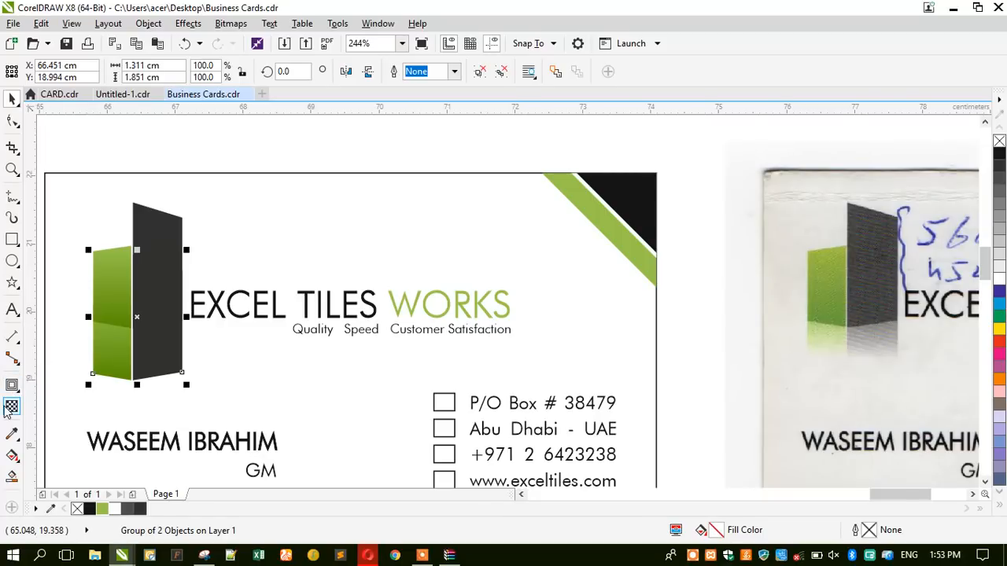
Apply a downward linear transparency to the reflection copy, tightening its start and end points.
{"action": "left_click", "coordinate": [10, 408]}
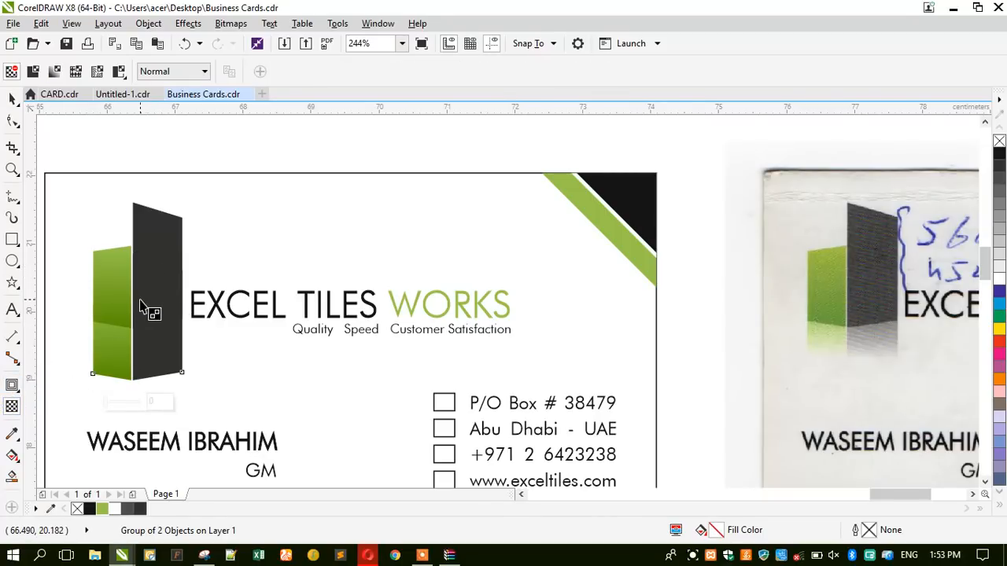
{"action": "left_click_drag", "start_coordinate": [137, 288], "coordinate": [137, 379]}
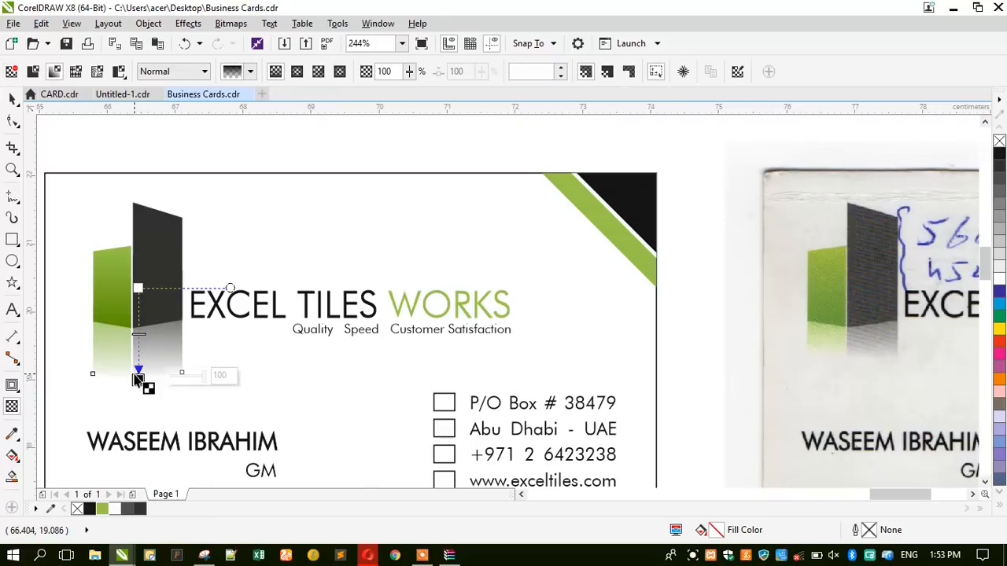
{"action": "scroll", "coordinate": [106, 353], "scroll_direction": "up", "scroll_amount": 2}
{"action": "left_click_drag", "start_coordinate": [183, 422], "coordinate": [185, 388]}
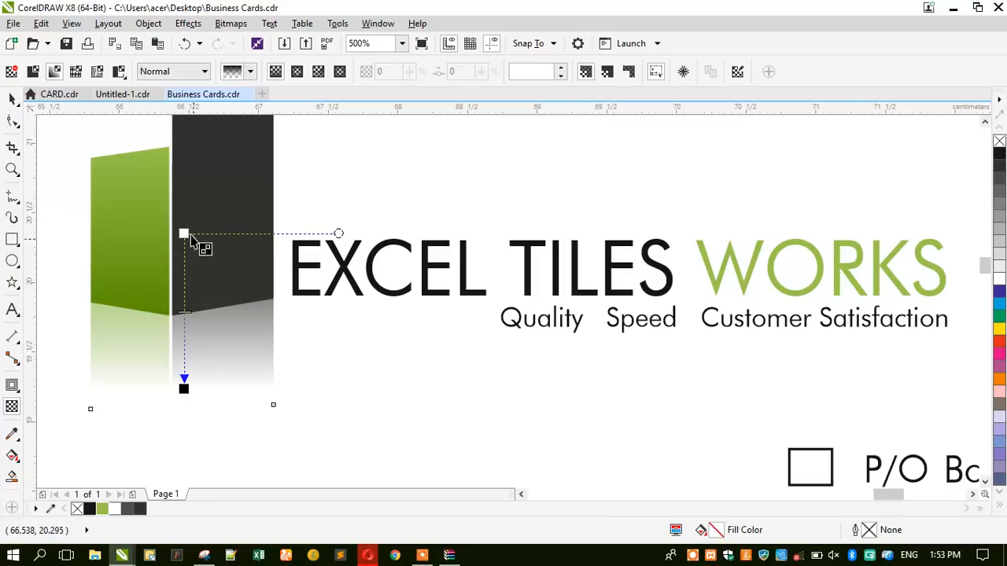
{"action": "left_click_drag", "start_coordinate": [183, 233], "coordinate": [183, 197]}
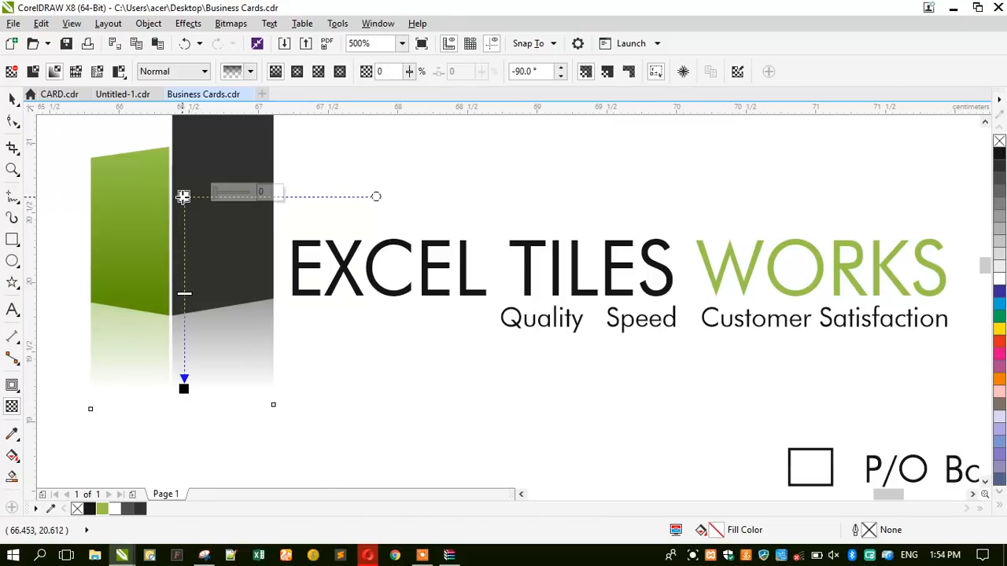
{"action": "key", "text": "space"}
{"action": "scroll", "coordinate": [243, 213], "scroll_direction": "down", "scroll_amount": 3}
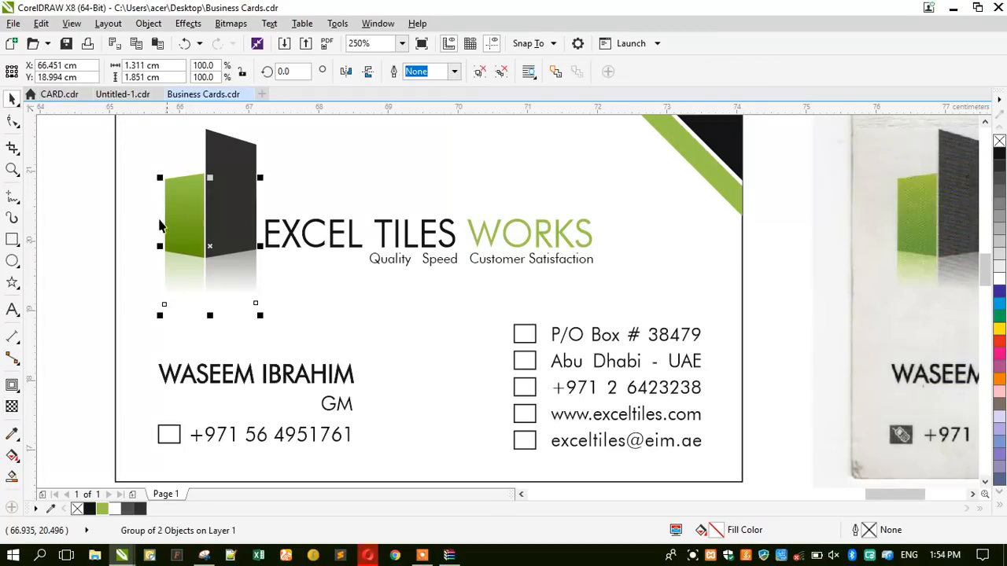
{"action": "scroll", "coordinate": [288, 265], "scroll_direction": "down", "scroll_amount": 2}
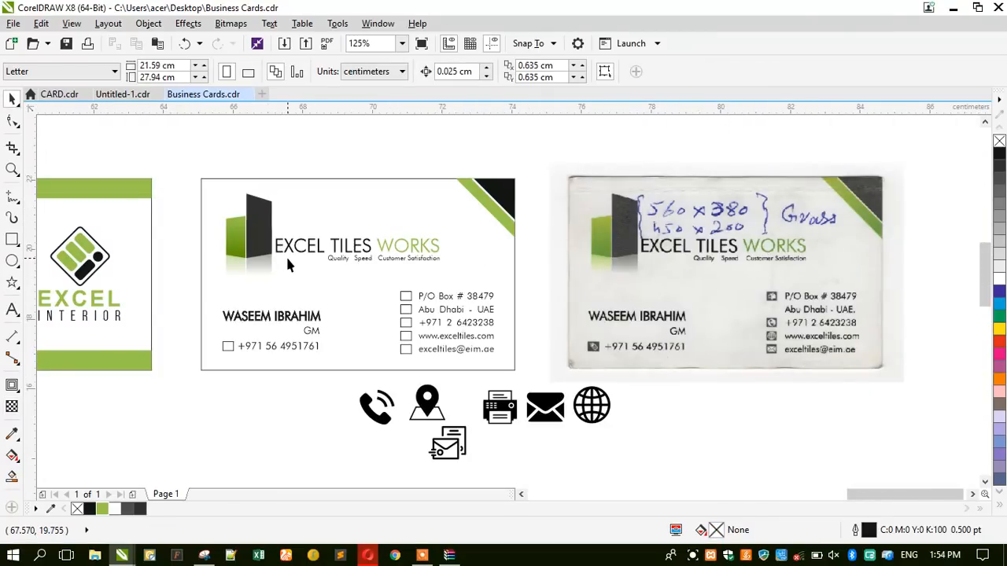
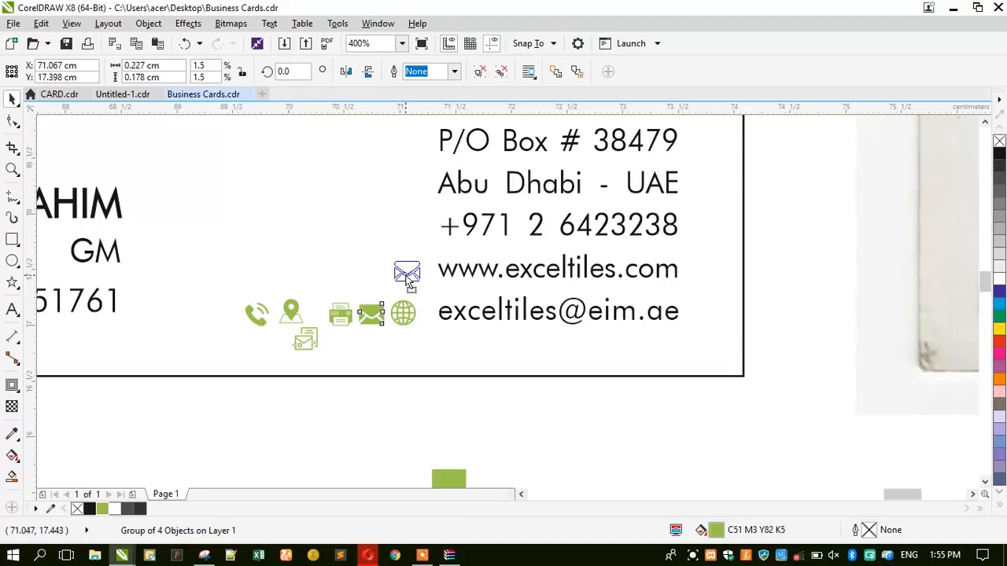
Put the envelope and globe icons beside their lines and move the printer icon off the card.
{"action": "mouse_move", "coordinate": [410, 281]}
{"action": "left_mouse_down"}
{"action": "mouse_move", "coordinate": [374, 320]}
{"action": "mouse_move", "coordinate": [410, 293]}
{"action": "mouse_move", "coordinate": [408, 273]}
{"action": "left_mouse_up"}
{"action": "left_click_drag", "start_coordinate": [382, 314], "coordinate": [410, 315]}
{"action": "left_click_drag", "start_coordinate": [333, 319], "coordinate": [405, 232]}
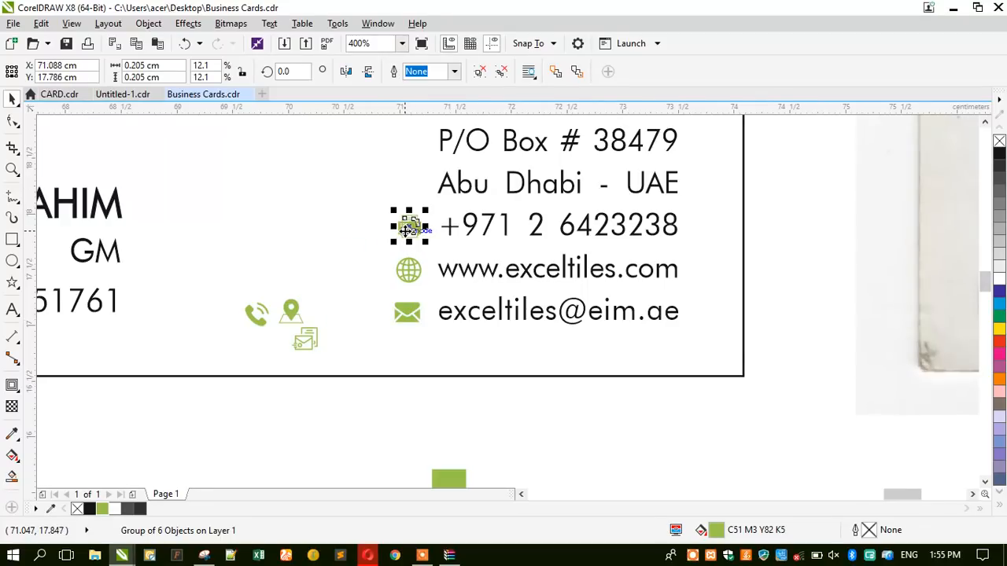
{"action": "scroll", "coordinate": [406, 228], "scroll_direction": "down", "scroll_amount": 2}
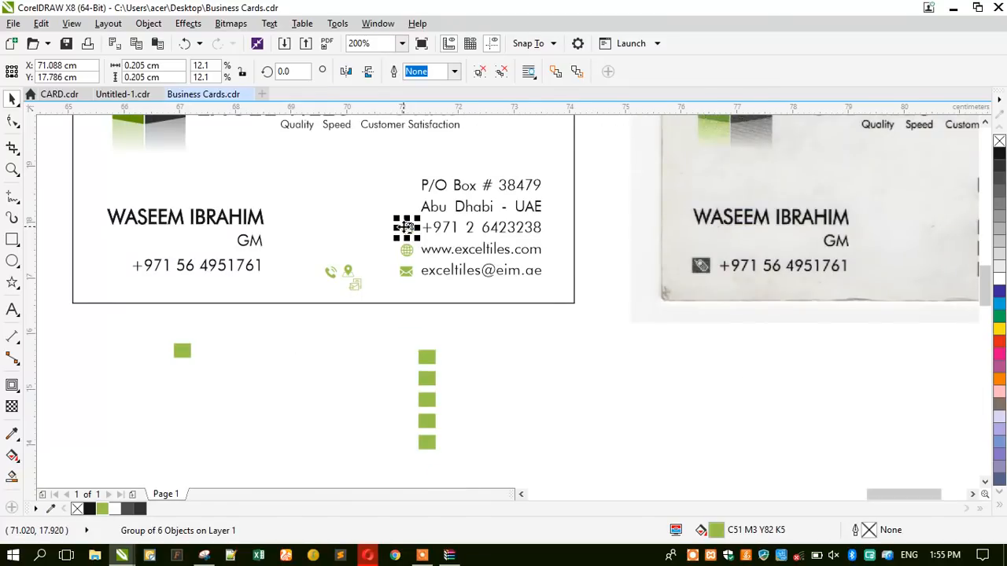
{"action": "scroll", "coordinate": [406, 229], "scroll_direction": "up", "scroll_amount": 2}
{"action": "left_click", "coordinate": [381, 266]}
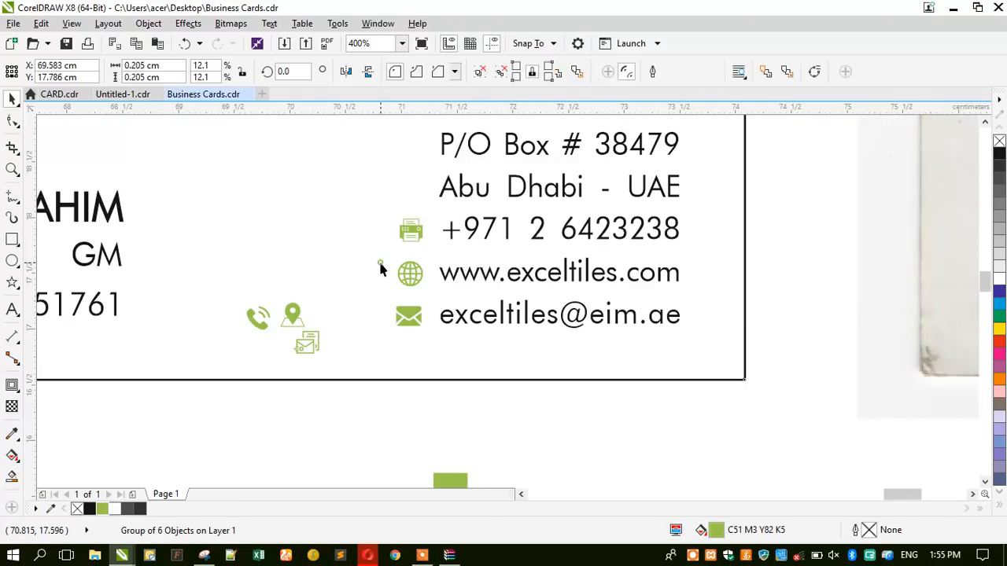
{"action": "left_click", "coordinate": [406, 234]}
{"action": "left_click_drag", "start_coordinate": [403, 246], "coordinate": [355, 399]}
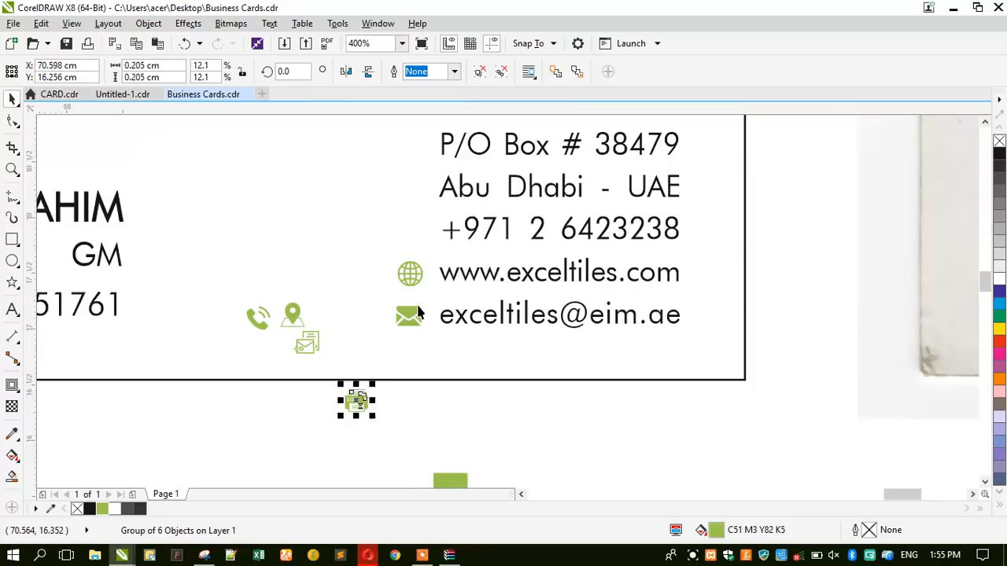
Place the location pin beside Abu Dhabi - UAE and the mailbox icon beside the P/O Box line.
{"action": "scroll", "coordinate": [417, 304], "scroll_direction": "down", "scroll_amount": 2}
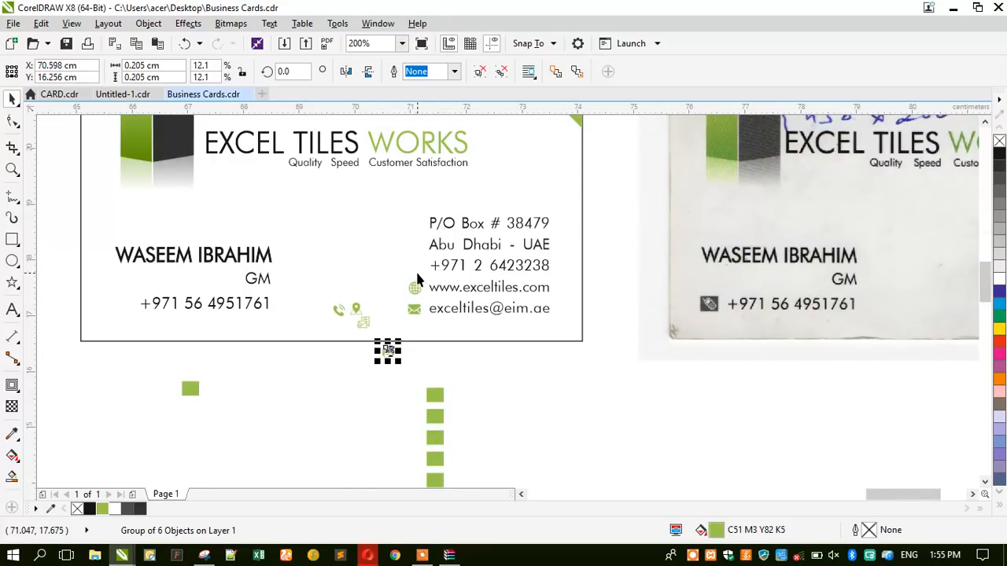
{"action": "scroll", "coordinate": [417, 265], "scroll_direction": "up", "scroll_amount": 2}
{"action": "left_click_drag", "start_coordinate": [295, 360], "coordinate": [430, 225]}
{"action": "left_click_drag", "start_coordinate": [309, 391], "coordinate": [414, 194]}
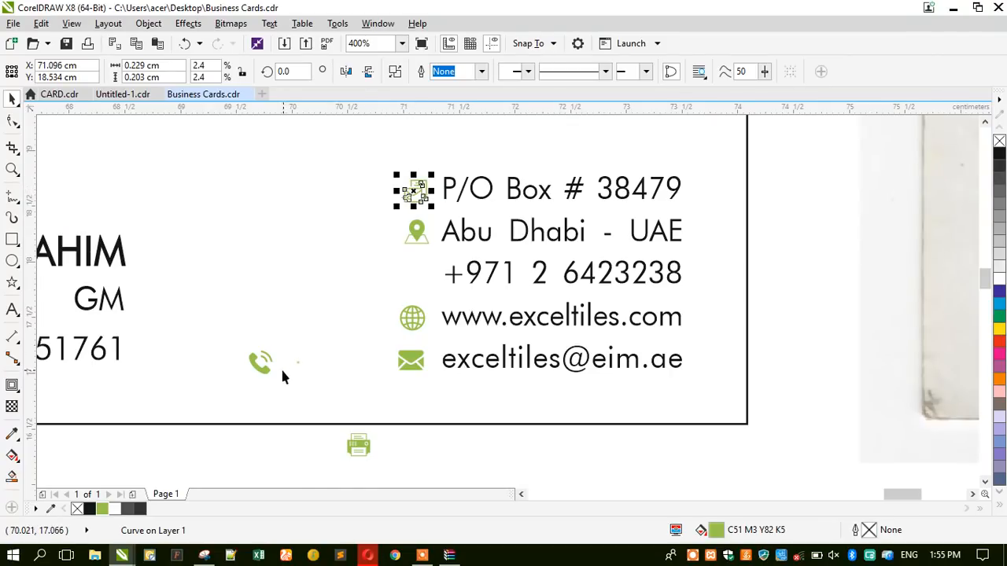
Briefly select the phone icon, then turn Wi-Fi back on from the network quick settings.
{"action": "left_click", "coordinate": [260, 364]}
{"action": "scroll", "coordinate": [272, 362], "scroll_direction": "down", "scroll_amount": 3}
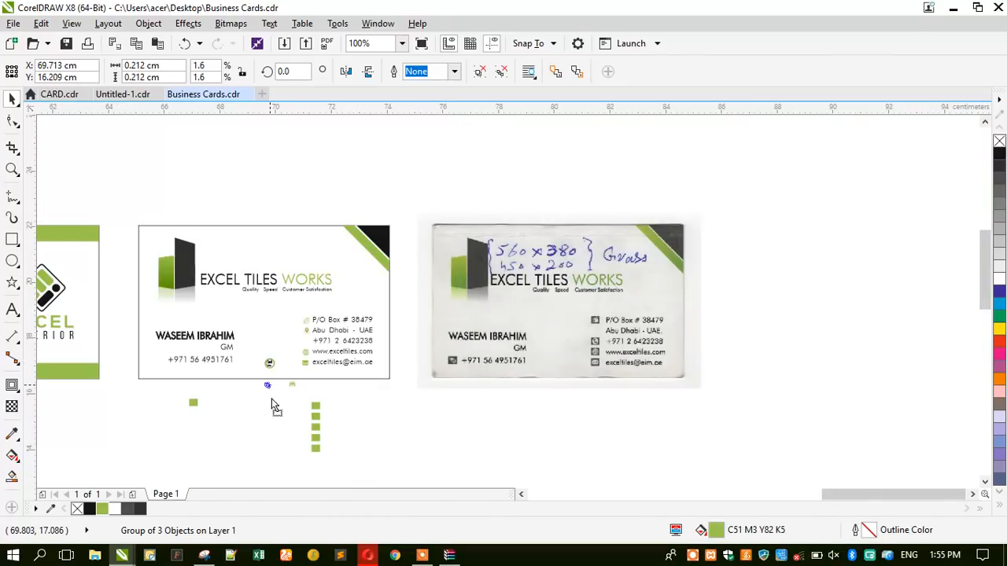
{"action": "left_click", "coordinate": [450, 443]}
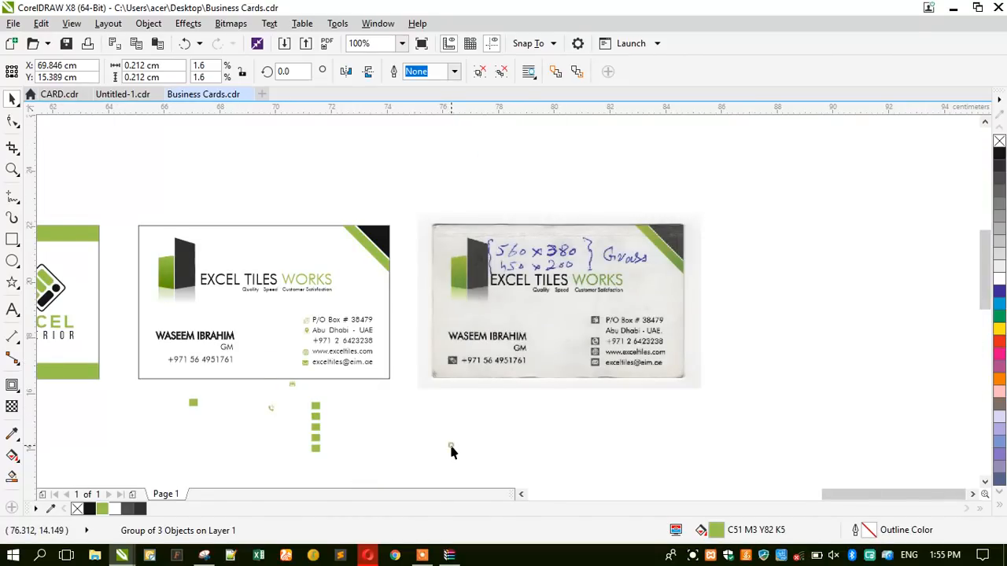
{"action": "left_click", "coordinate": [799, 555]}
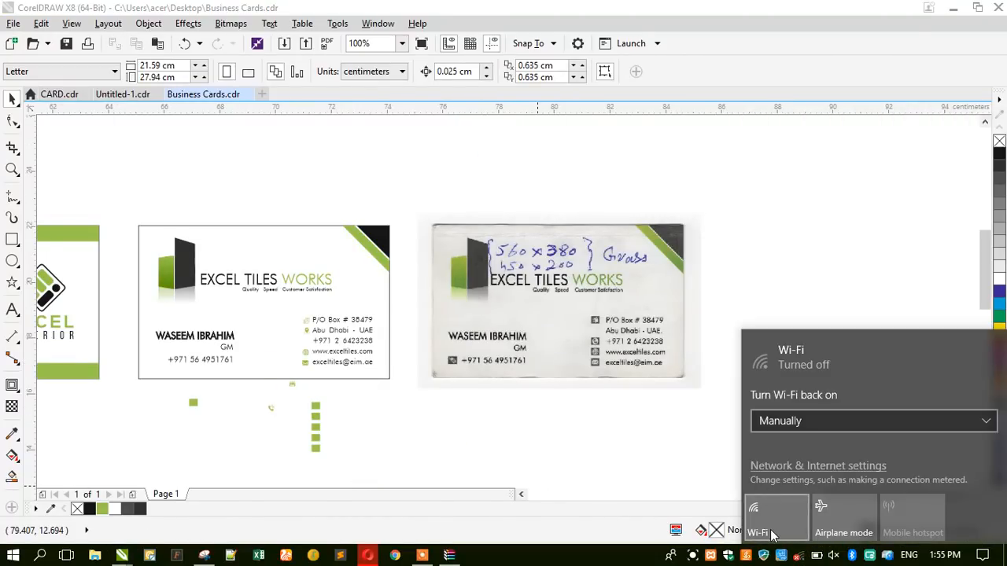
{"action": "left_click", "coordinate": [773, 535]}
{"action": "left_click", "coordinate": [584, 452]}
Zoom out to all the cards, then zoom in on the card's contact block.
{"action": "left_click", "coordinate": [12, 169]}
{"action": "right_click", "coordinate": [197, 279]}
{"action": "left_click_drag", "start_coordinate": [292, 263], "coordinate": [458, 354]}
{"action": "left_click_drag", "start_coordinate": [520, 237], "coordinate": [683, 360]}
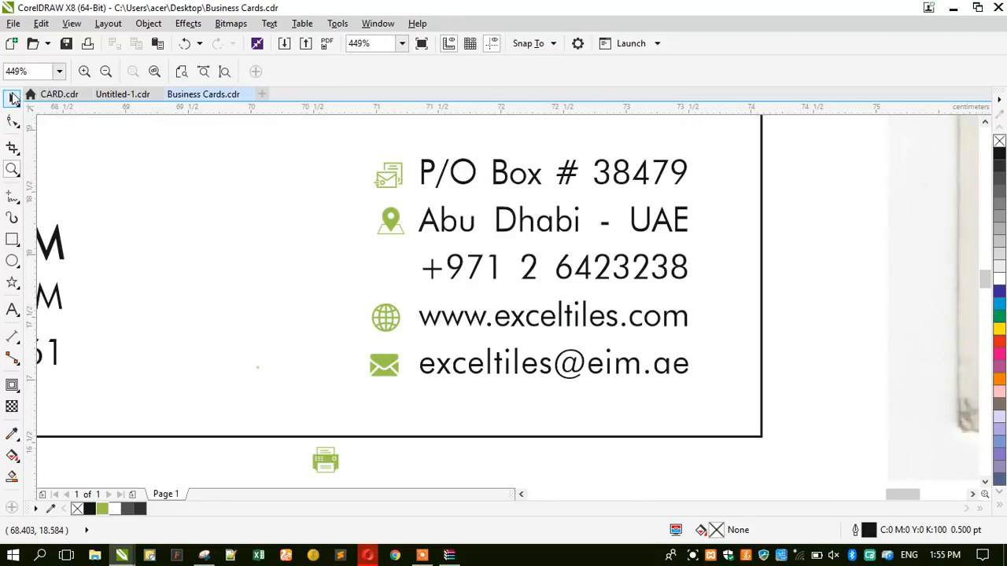
{"action": "left_click", "coordinate": [12, 98]}
{"action": "left_click_drag", "start_coordinate": [418, 463], "coordinate": [344, 115]}
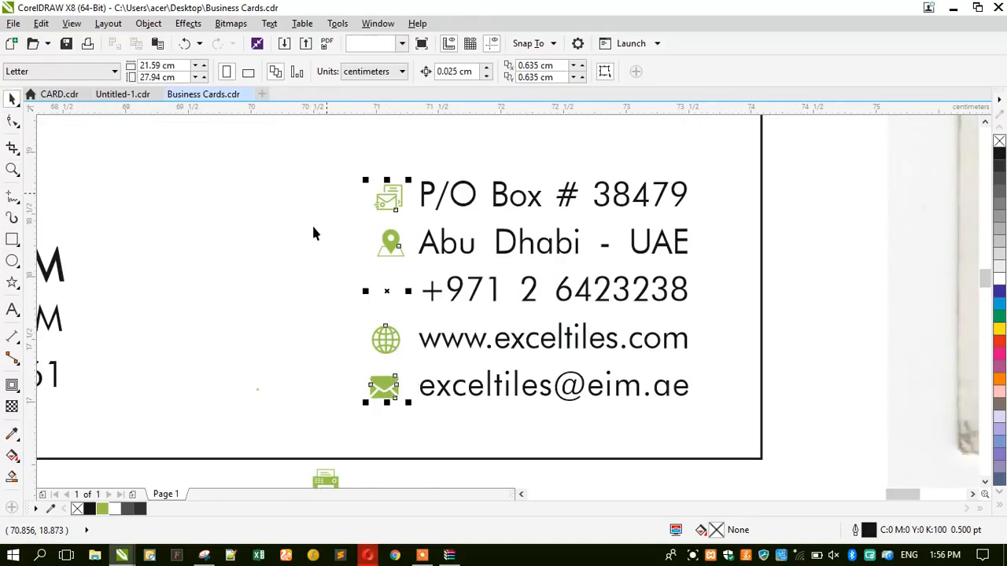
{"action": "scroll", "coordinate": [519, 262], "scroll_direction": "down", "scroll_amount": 2}
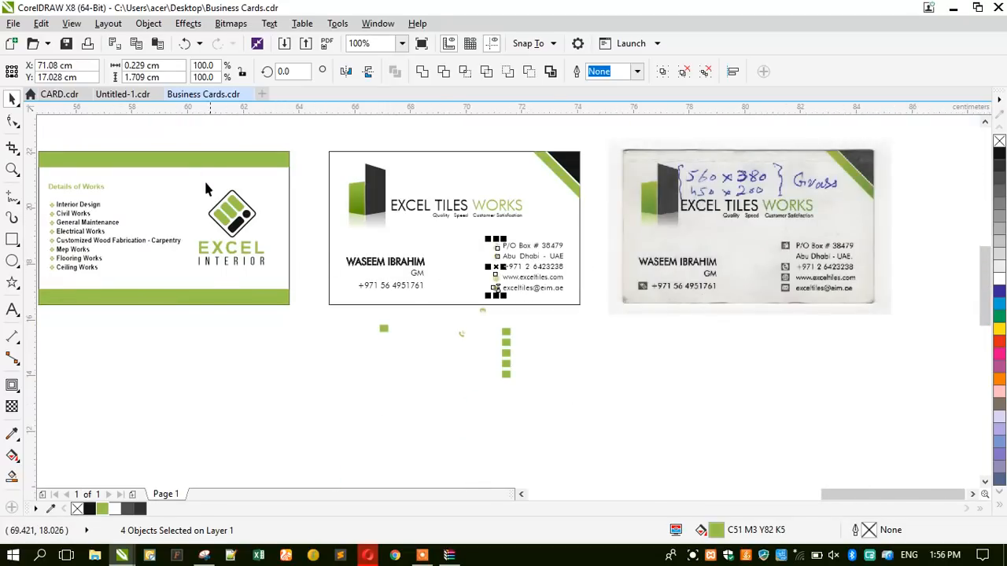
{"action": "scroll", "coordinate": [210, 166], "scroll_direction": "up", "scroll_amount": 1}
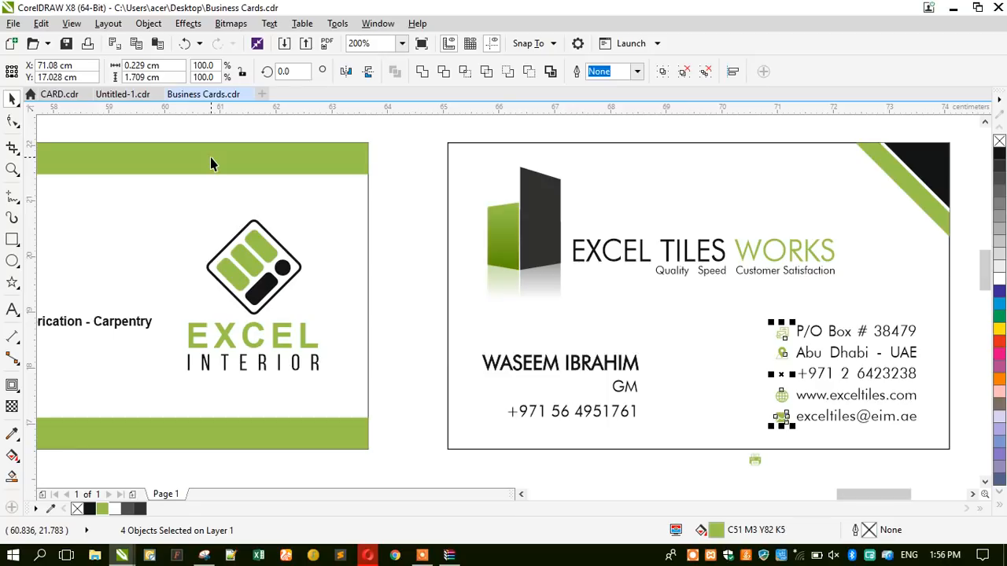
Sample the logo green (C52 M4 Y85 K9) with the eyedropper and apply it to the left card's top bar.
{"action": "left_click", "coordinate": [11, 435]}
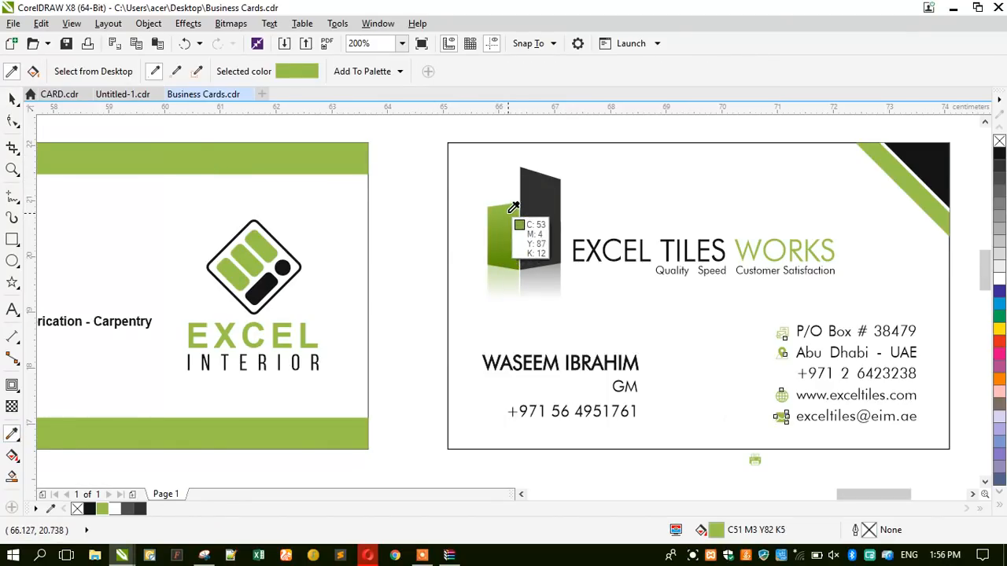
{"action": "left_click", "coordinate": [506, 216]}
{"action": "left_click", "coordinate": [326, 152]}
{"action": "left_click", "coordinate": [11, 98]}
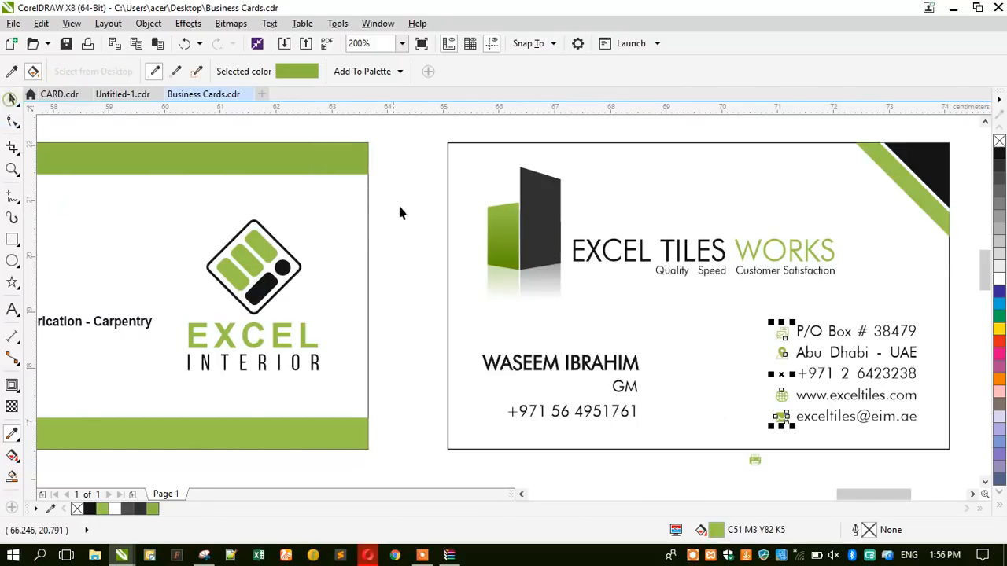
{"action": "scroll", "coordinate": [322, 198], "scroll_direction": "down", "scroll_amount": 2}
{"action": "scroll", "coordinate": [309, 196], "scroll_direction": "up", "scroll_amount": 2}
{"action": "left_click", "coordinate": [309, 188]}
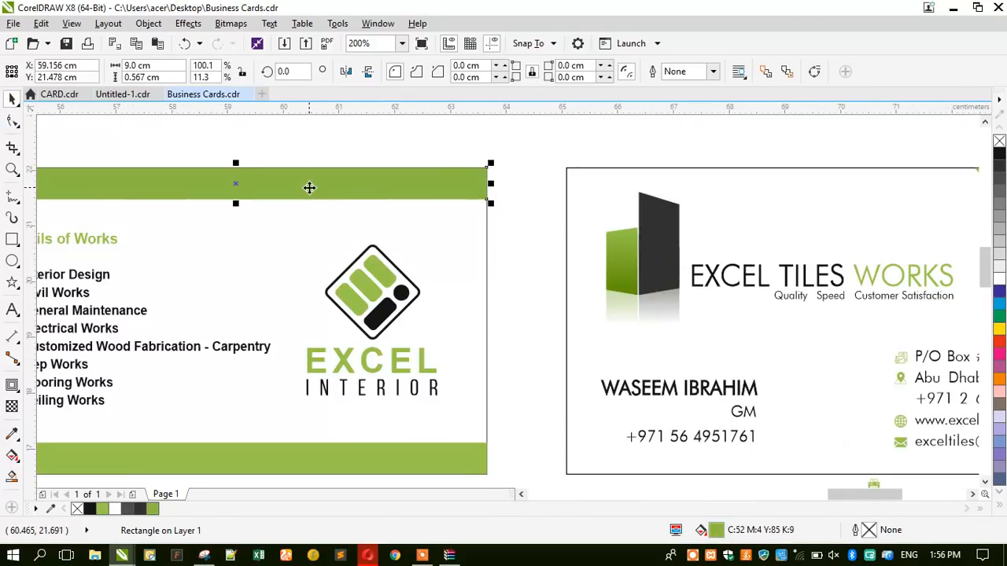
Start the Replace Wizard and sample the old C51 M3 Y82 K5 green as the colour to find.
{"action": "left_click", "coordinate": [41, 23]}
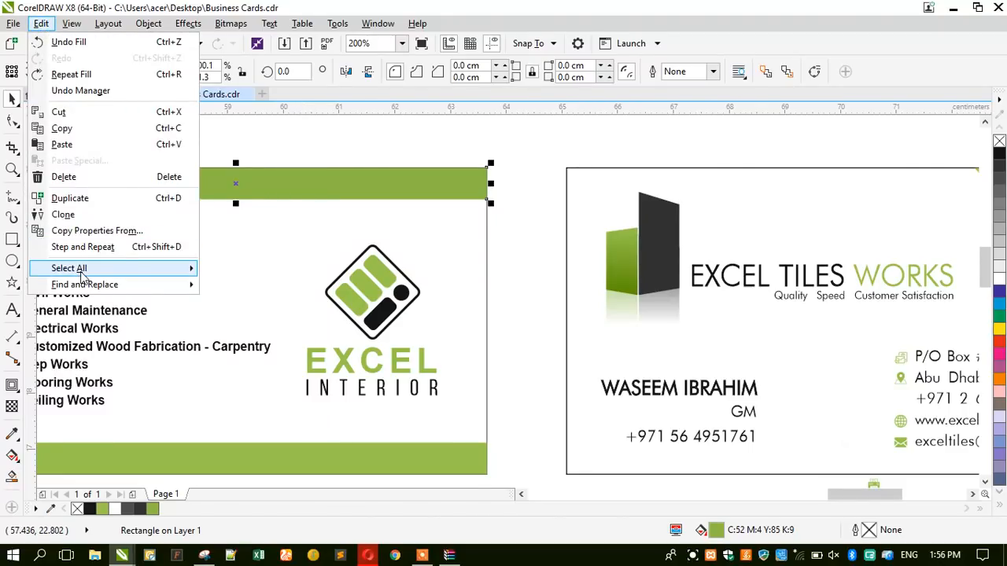
{"action": "mouse_move", "coordinate": [81, 274]}
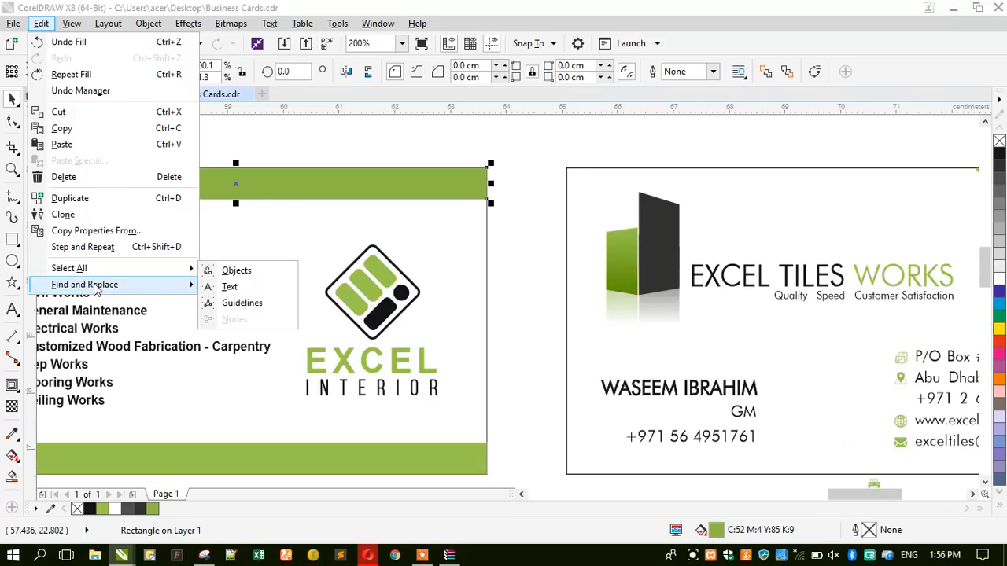
{"action": "left_click", "coordinate": [240, 297]}
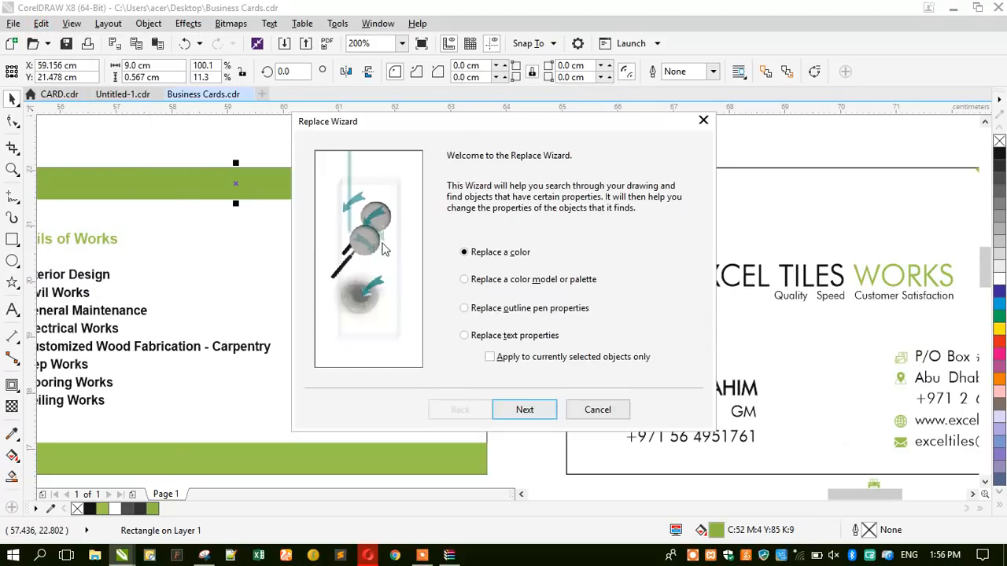
{"action": "left_click_drag", "start_coordinate": [541, 126], "coordinate": [744, 108]}
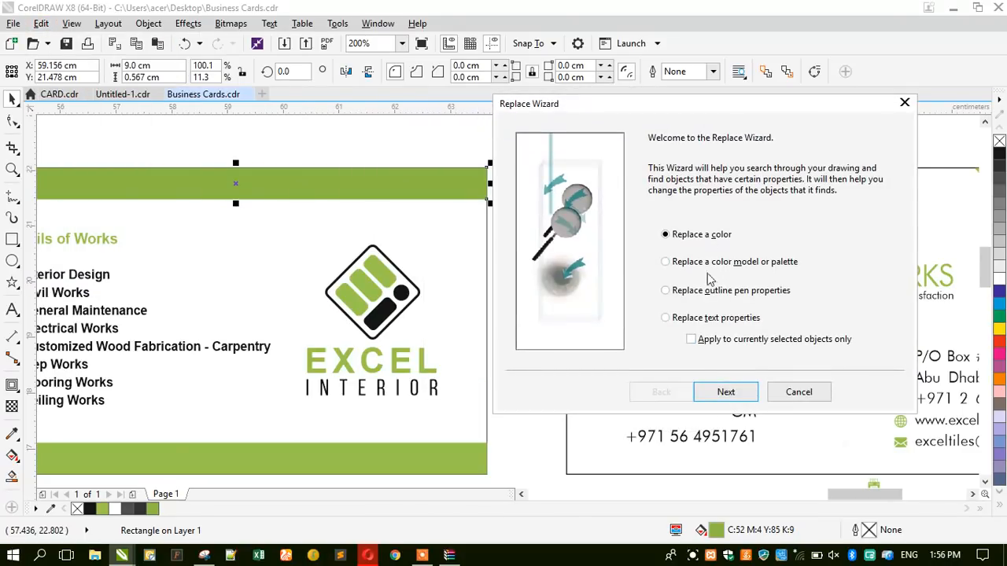
{"action": "left_click", "coordinate": [727, 391]}
{"action": "left_click", "coordinate": [758, 185]}
{"action": "left_click", "coordinate": [800, 217]}
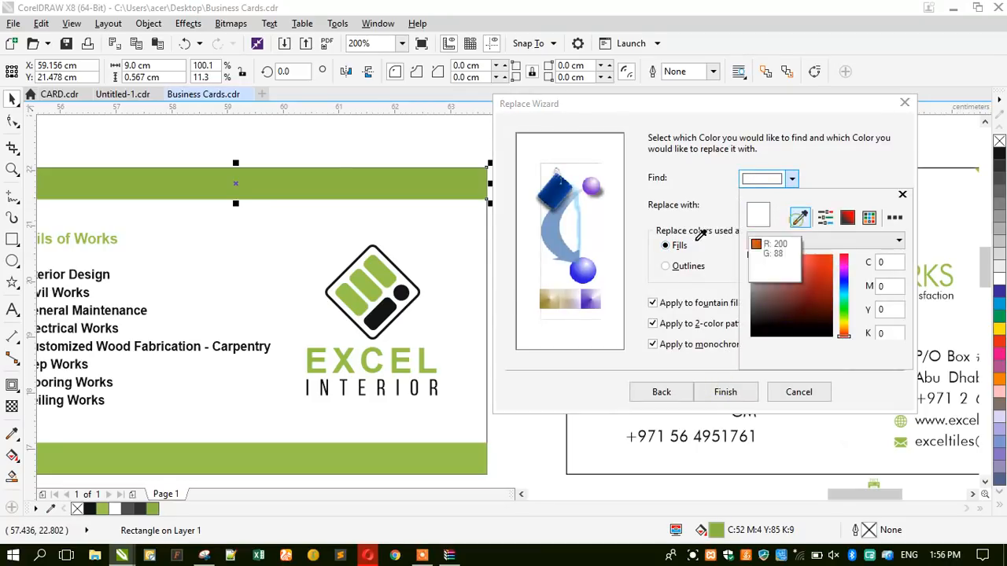
{"action": "left_click", "coordinate": [298, 457]}
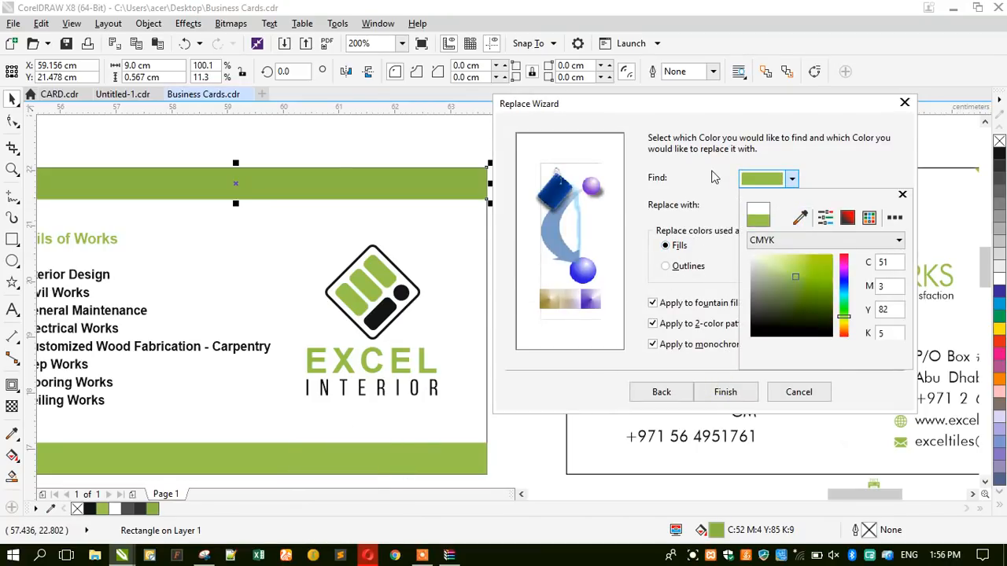
Take the top bar's C52 M4 Y85 K9 green as replacement and replace all matches.
{"action": "left_click", "coordinate": [754, 203]}
{"action": "left_click", "coordinate": [762, 206]}
{"action": "left_click", "coordinate": [800, 245]}
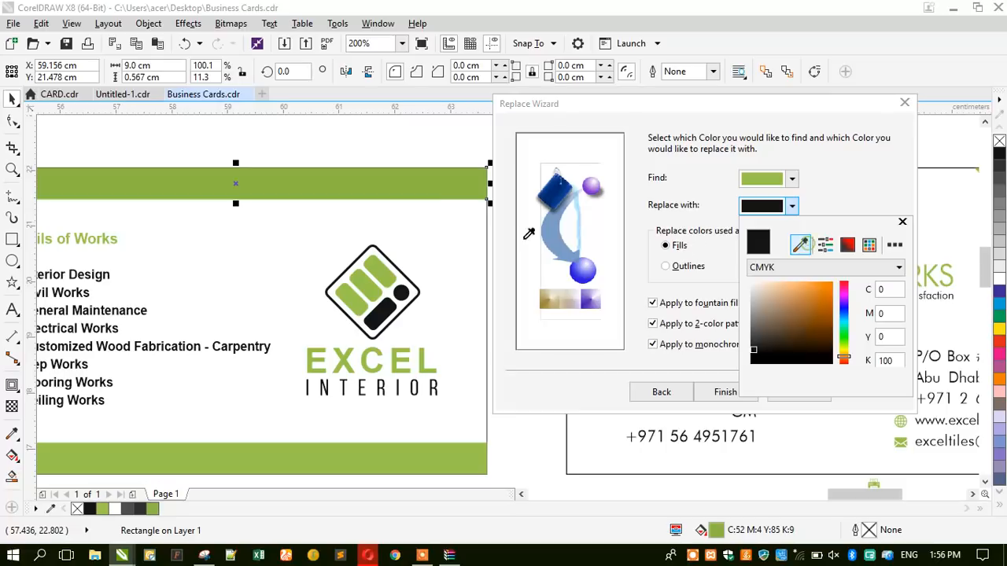
{"action": "left_click", "coordinate": [451, 179]}
{"action": "left_click", "coordinate": [683, 214]}
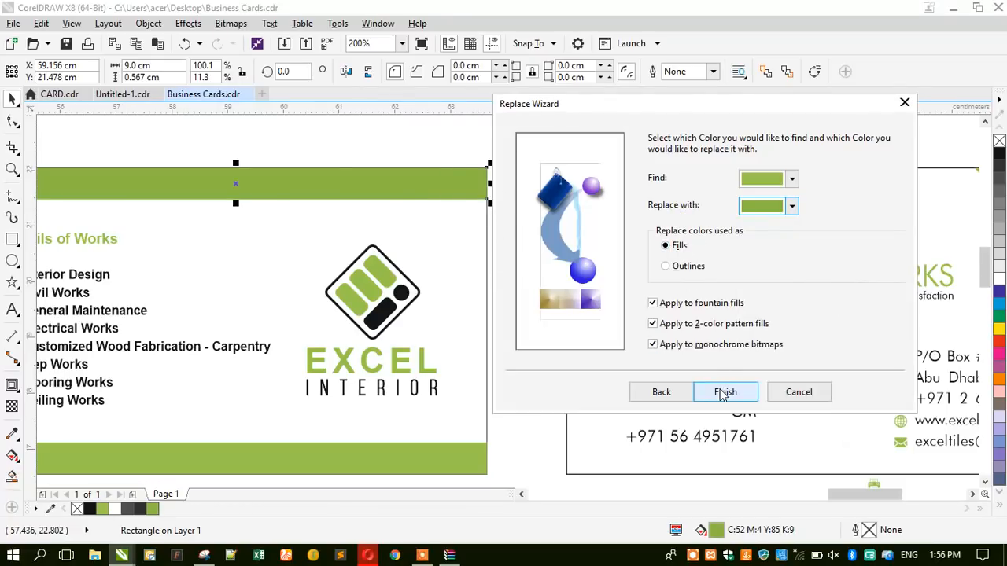
{"action": "left_click", "coordinate": [724, 392]}
{"action": "left_click", "coordinate": [645, 281]}
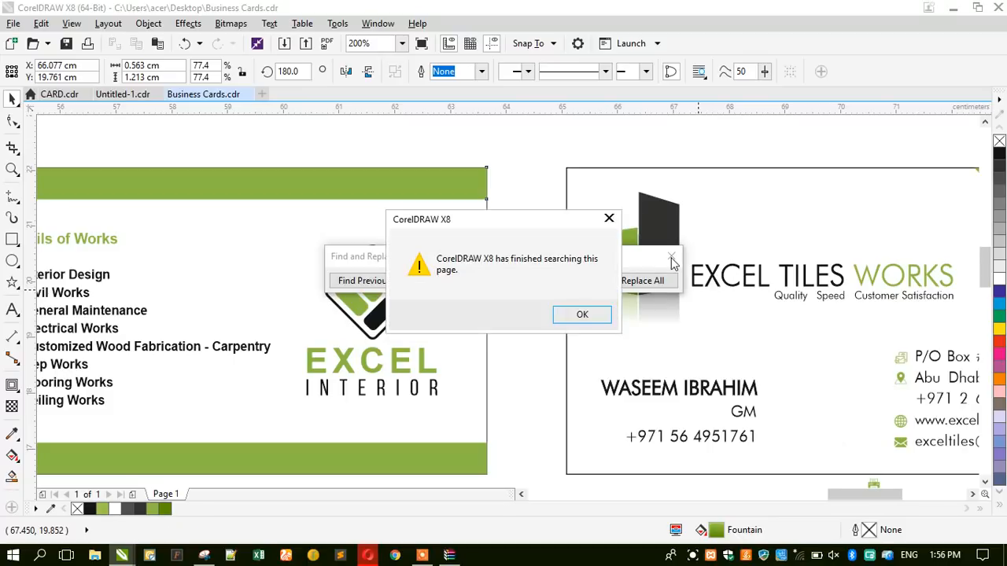
{"action": "left_click", "coordinate": [588, 315]}
{"action": "left_click", "coordinate": [669, 260]}
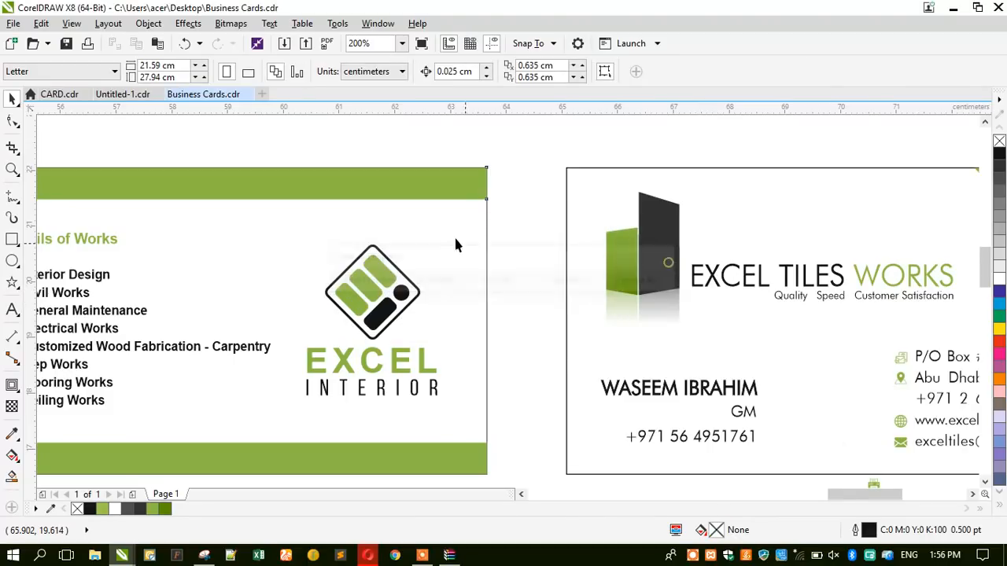
Nudge the P/O Box icon slightly up and left and enlarge it a little.
{"action": "scroll", "coordinate": [439, 210], "scroll_direction": "down", "scroll_amount": 2}
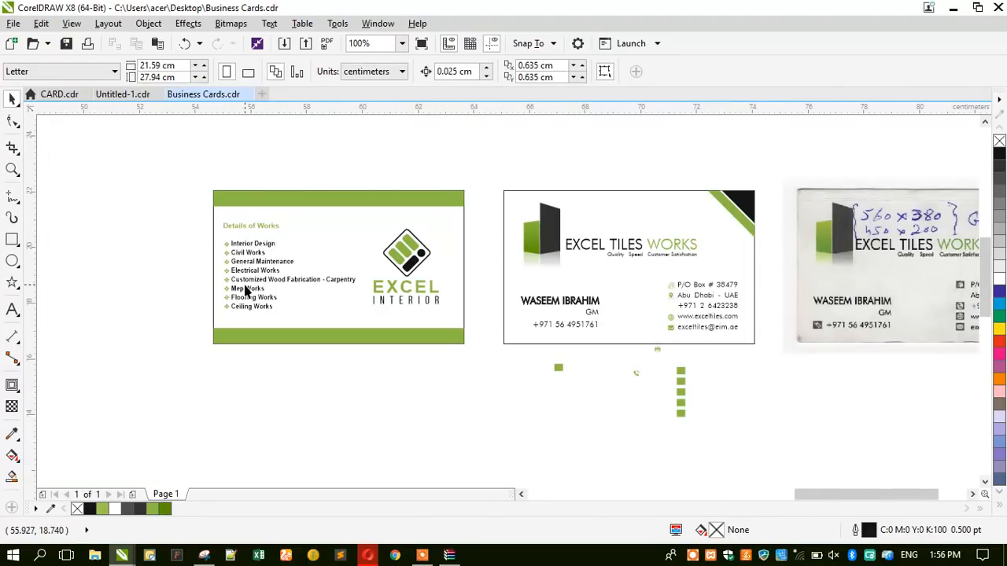
{"action": "scroll", "coordinate": [199, 279], "scroll_direction": "up", "scroll_amount": 6}
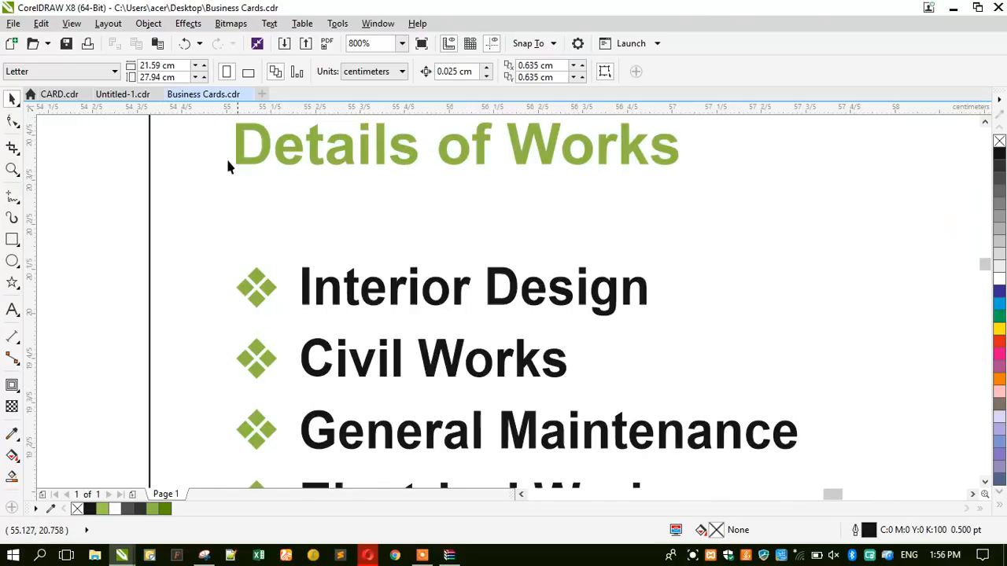
{"action": "scroll", "coordinate": [231, 164], "scroll_direction": "down", "scroll_amount": 4}
{"action": "scroll", "coordinate": [685, 274], "scroll_direction": "down", "scroll_amount": 2}
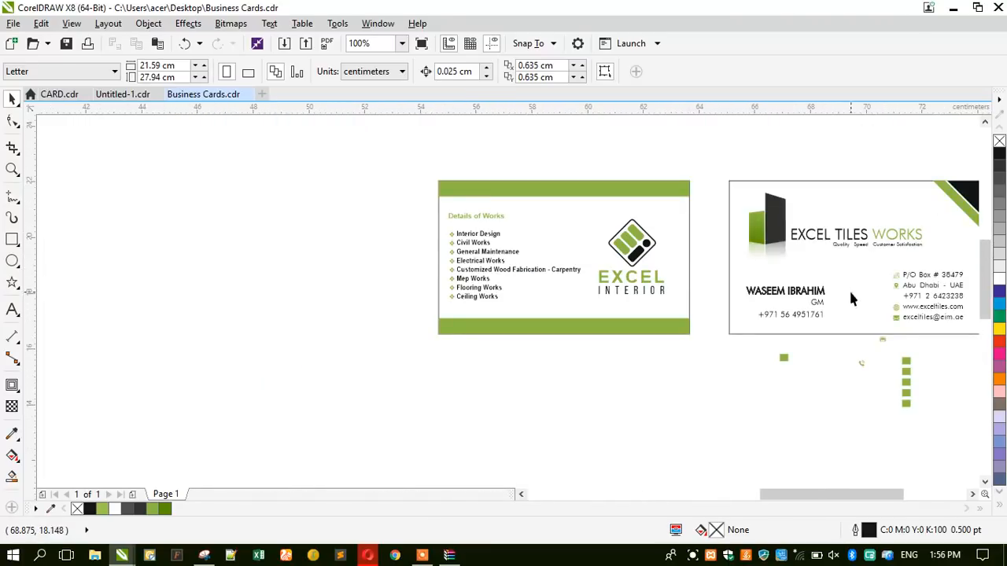
{"action": "scroll", "coordinate": [889, 281], "scroll_direction": "up", "scroll_amount": 2}
{"action": "scroll", "coordinate": [517, 217], "scroll_direction": "down", "scroll_amount": 1}
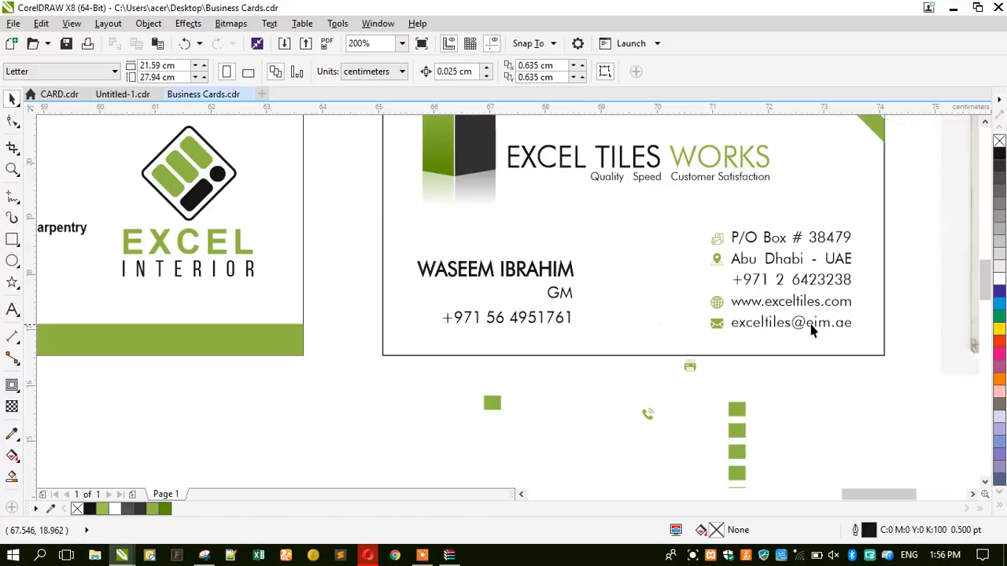
{"action": "scroll", "coordinate": [849, 315], "scroll_direction": "up", "scroll_amount": 1}
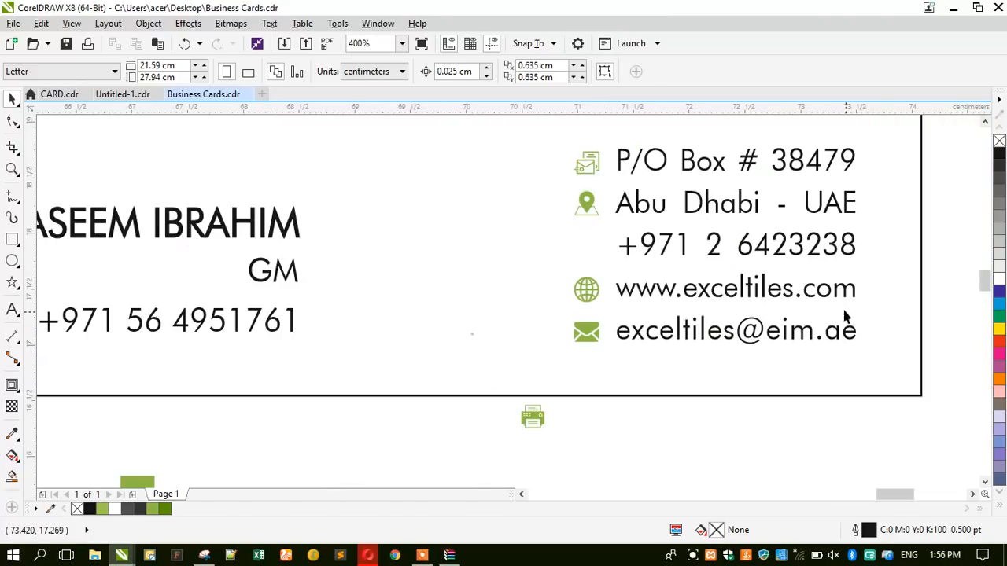
{"action": "left_click", "coordinate": [584, 167]}
{"action": "scroll", "coordinate": [583, 165], "scroll_direction": "up", "scroll_amount": 2}
{"action": "left_click_drag", "start_coordinate": [570, 210], "coordinate": [567, 199]}
{"action": "mouse_move", "coordinate": [504, 167]}
{"action": "left_mouse_down"}
{"action": "mouse_move", "coordinate": [499, 157]}
{"action": "mouse_move", "coordinate": [504, 170]}
{"action": "left_mouse_up"}
Check the column of contact icons and nudge the printer icon slightly right and down.
{"action": "scroll", "coordinate": [520, 259], "scroll_direction": "down", "scroll_amount": 2}
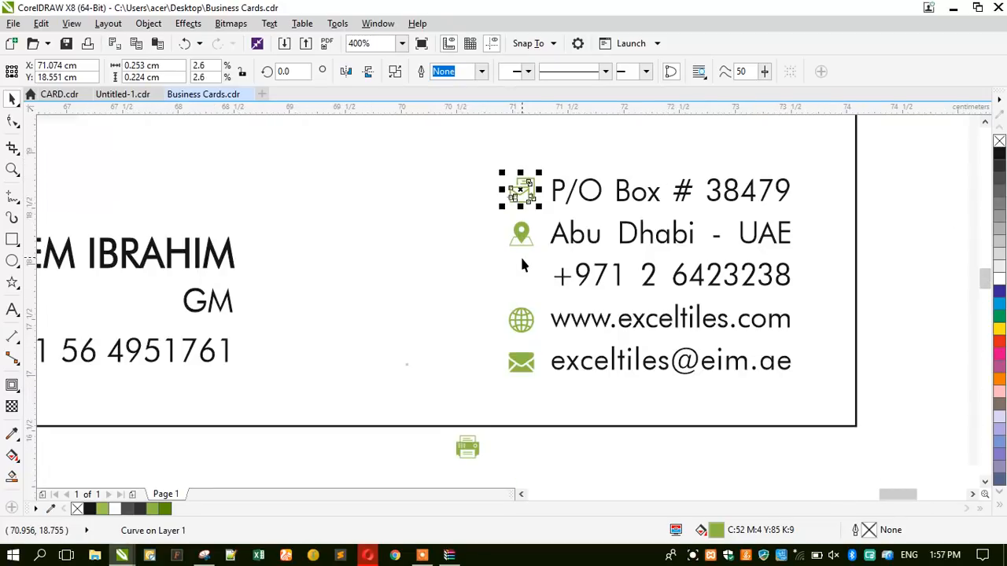
{"action": "left_click", "coordinate": [519, 235]}
{"action": "left_click", "coordinate": [519, 321]}
{"action": "left_click", "coordinate": [521, 361]}
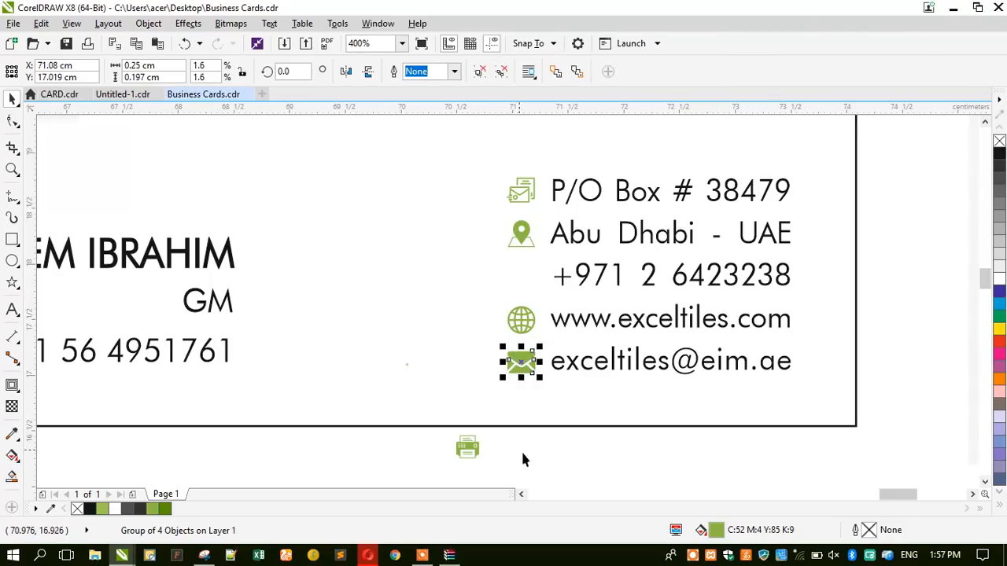
{"action": "left_click_drag", "start_coordinate": [553, 443], "coordinate": [483, 162]}
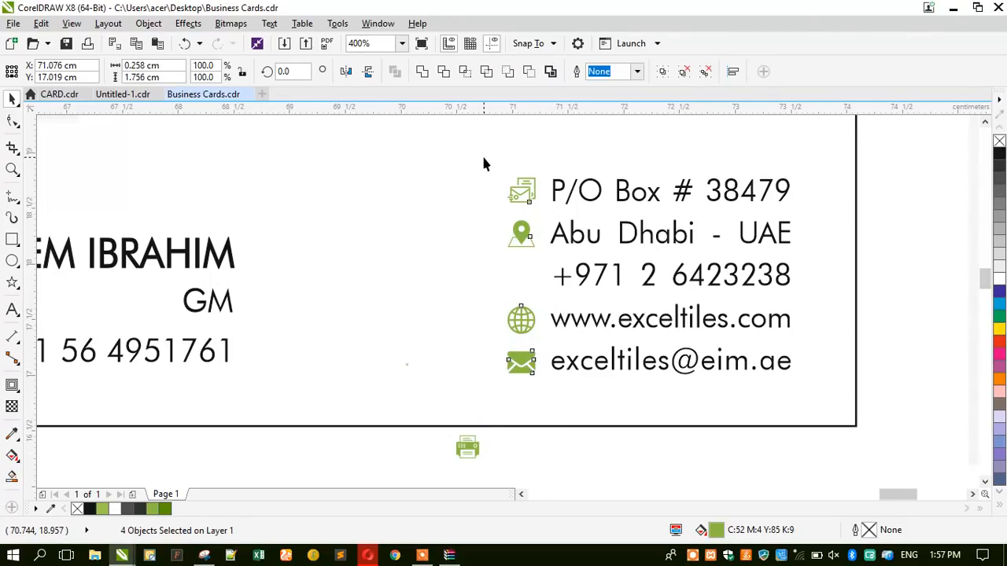
{"action": "left_click", "coordinate": [409, 440]}
{"action": "left_click_drag", "start_coordinate": [465, 449], "coordinate": [497, 459]}
{"action": "left_click", "coordinate": [422, 455]}
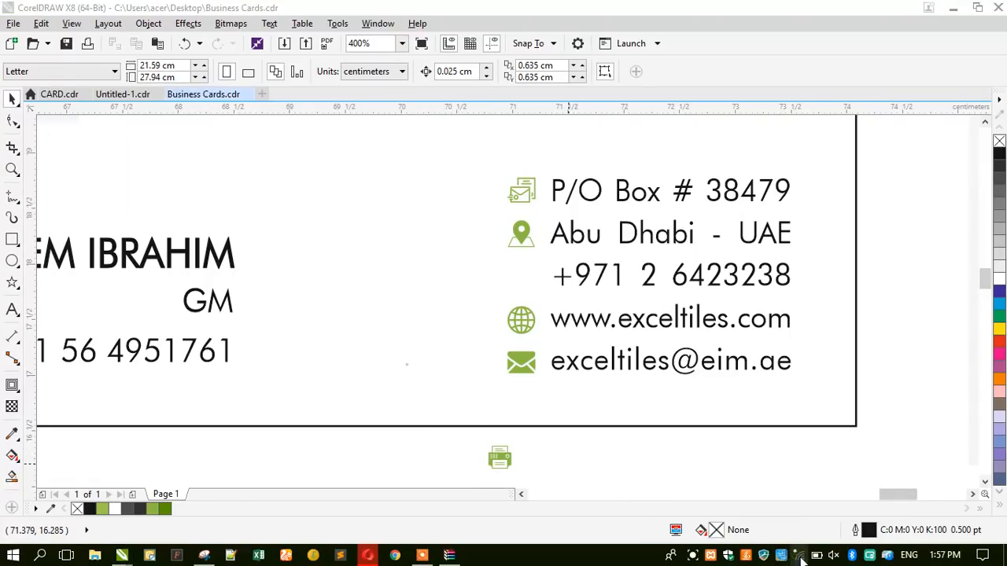
After checking the network list and browser, place the phone icon beside the mobile number.
{"action": "left_click", "coordinate": [800, 555]}
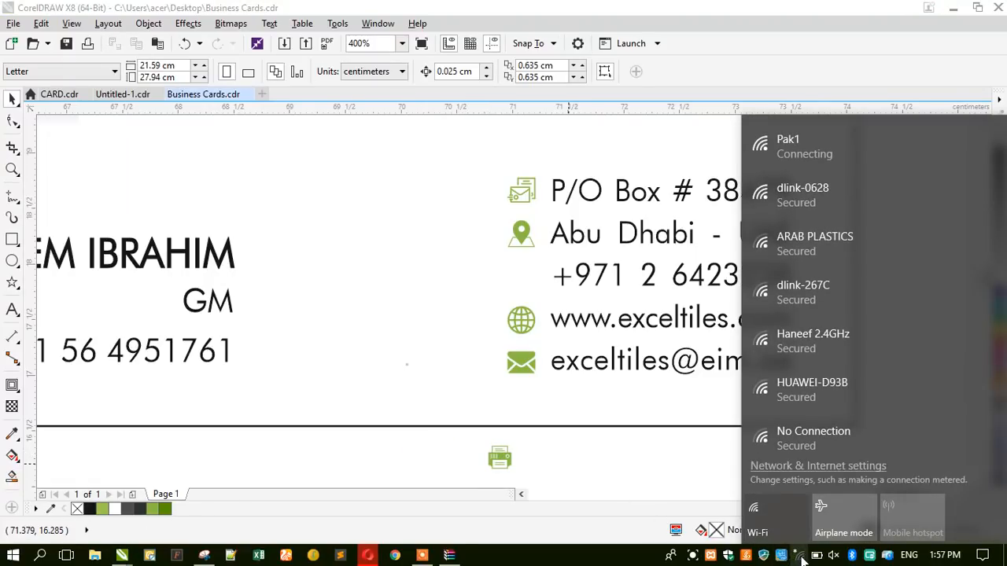
{"action": "left_click", "coordinate": [666, 518]}
{"action": "left_click", "coordinate": [368, 556]}
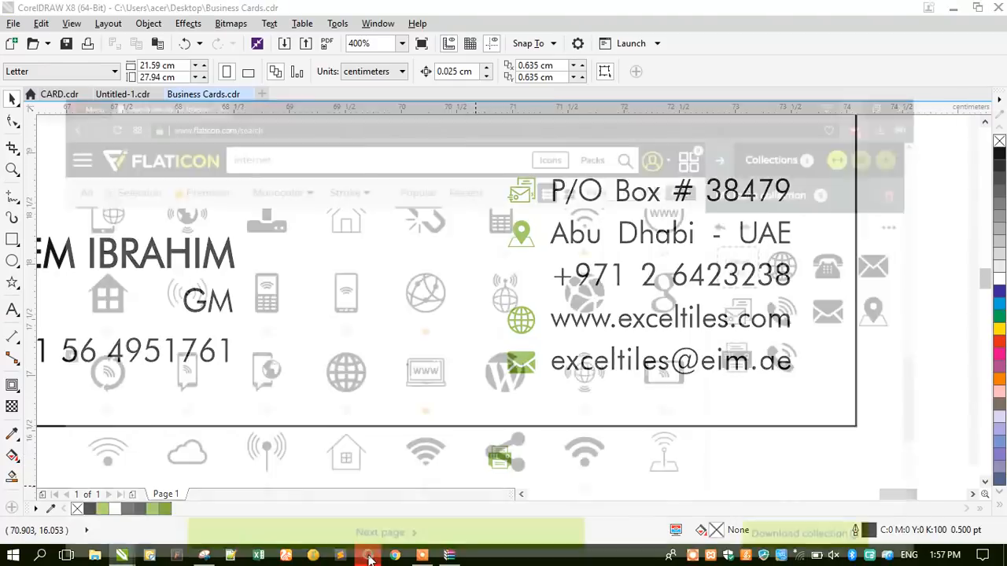
{"action": "left_click", "coordinate": [368, 555]}
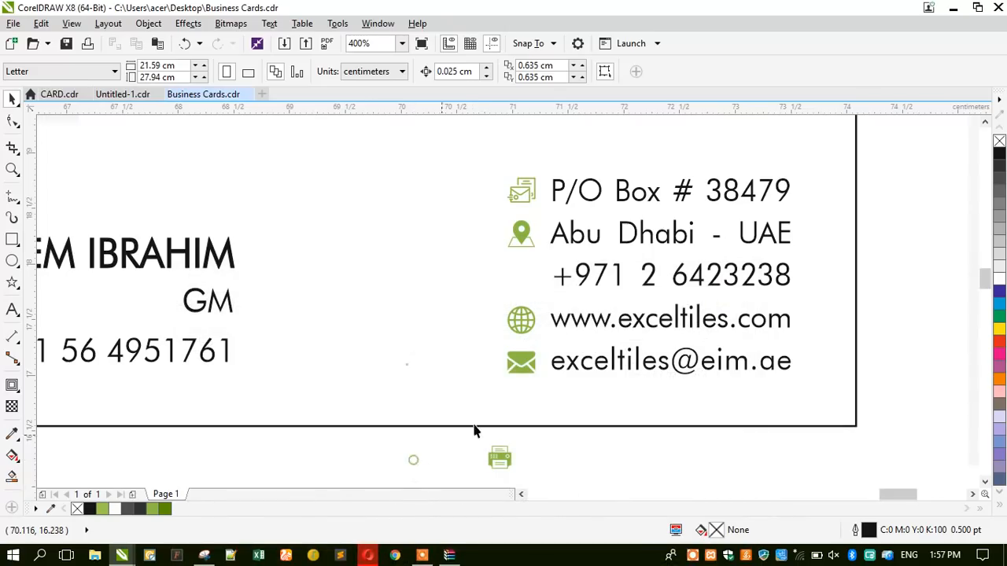
{"action": "scroll", "coordinate": [501, 307], "scroll_direction": "down", "scroll_amount": 1}
{"action": "left_click_drag", "start_coordinate": [438, 427], "coordinate": [215, 313]}
{"action": "scroll", "coordinate": [221, 325], "scroll_direction": "up", "scroll_amount": 1}
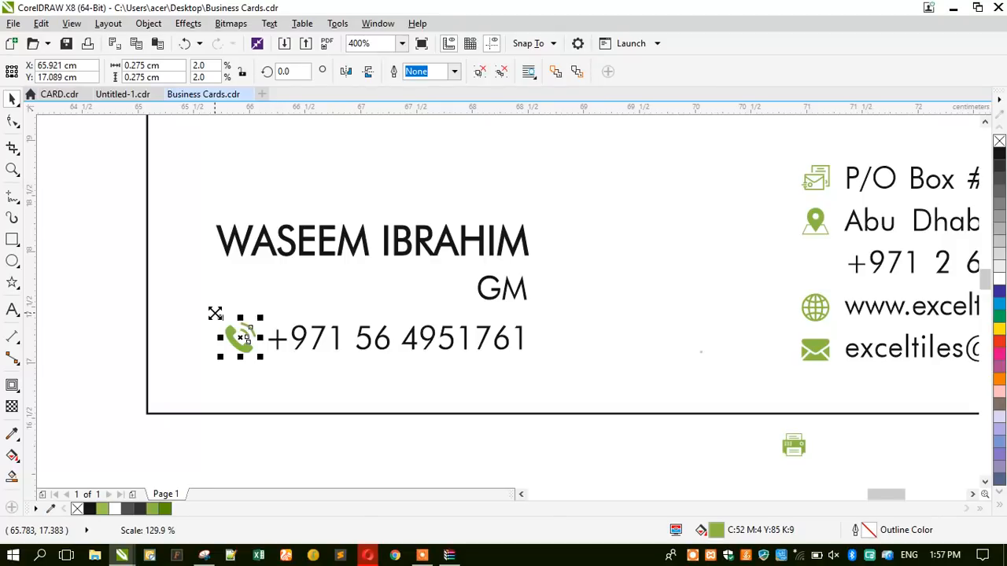
Try out selections of the phone icon, mobile number and name text.
{"action": "left_click", "coordinate": [278, 345], "text": "shift"}
{"action": "left_click_drag", "start_coordinate": [118, 290], "coordinate": [601, 367]}
{"action": "left_click", "coordinate": [252, 457]}
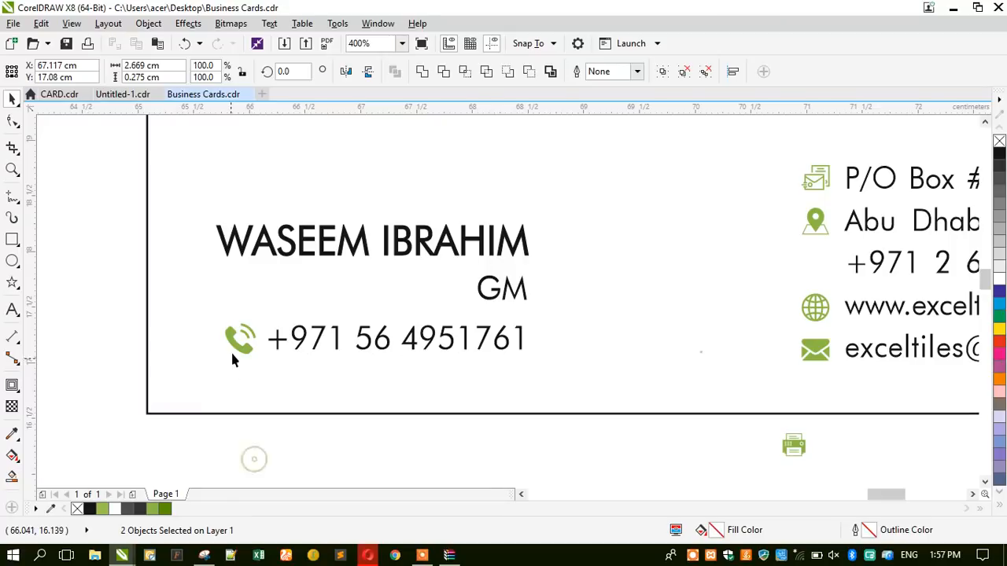
{"action": "left_click", "coordinate": [233, 349]}
{"action": "left_click", "coordinate": [224, 248], "text": "shift"}
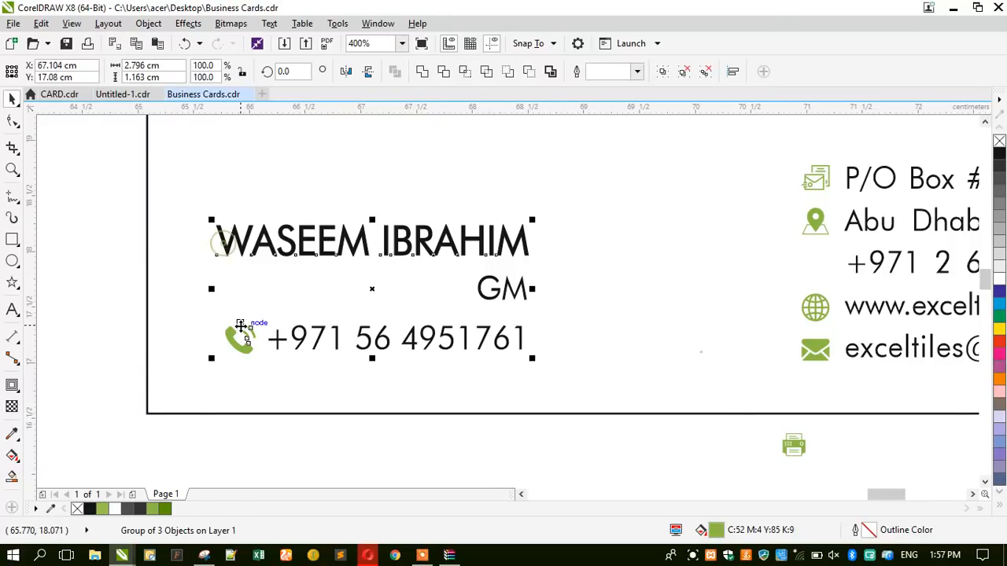
{"action": "left_click", "coordinate": [223, 440]}
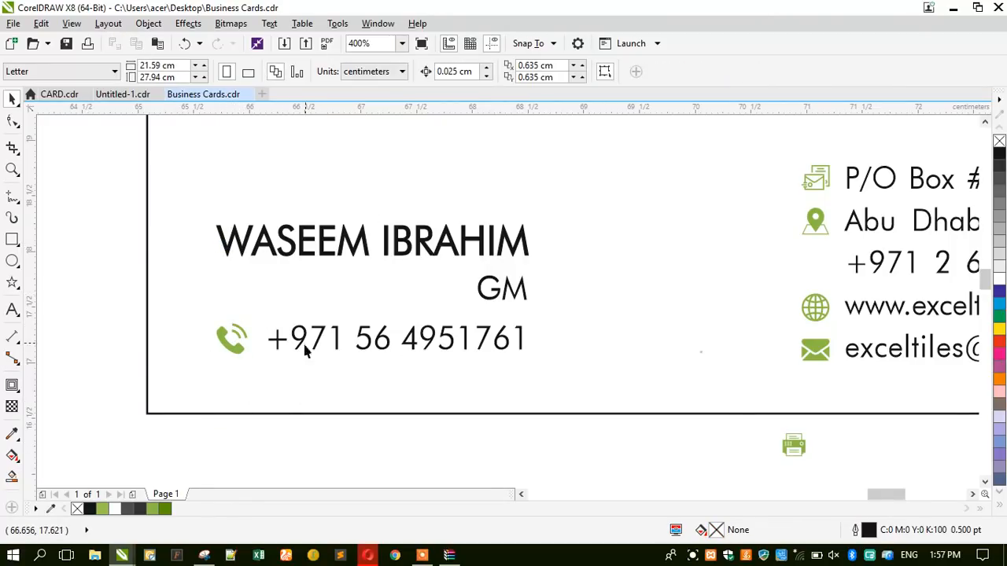
Delete the scanned reference card photo.
{"action": "scroll", "coordinate": [305, 351], "scroll_direction": "down", "scroll_amount": 1}
{"action": "left_click_drag", "start_coordinate": [297, 398], "coordinate": [667, 521]}
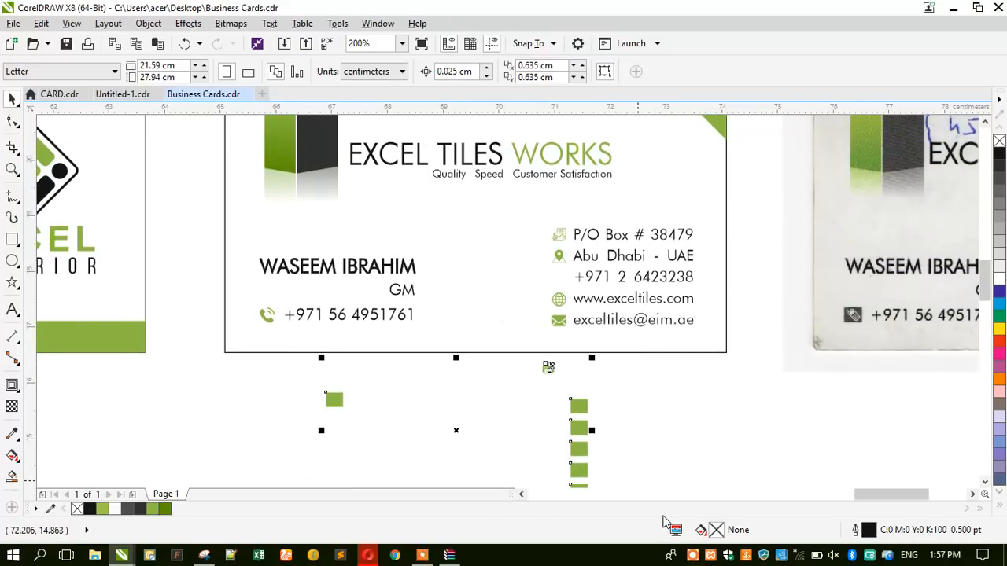
{"action": "scroll", "coordinate": [569, 407], "scroll_direction": "down", "scroll_amount": 1}
{"action": "left_click", "coordinate": [807, 320]}
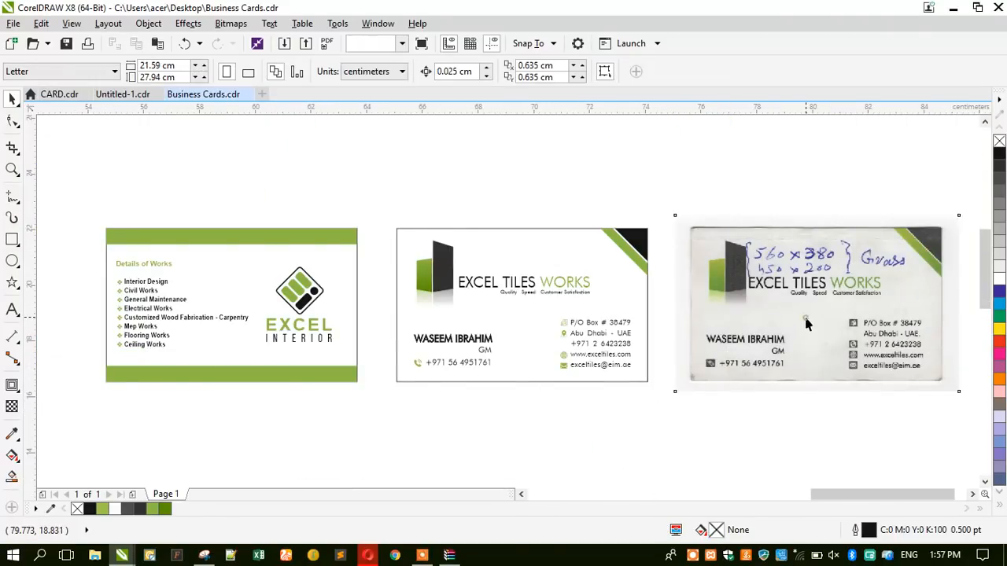
{"action": "left_click", "coordinate": [481, 445]}
{"action": "left_click", "coordinate": [766, 328]}
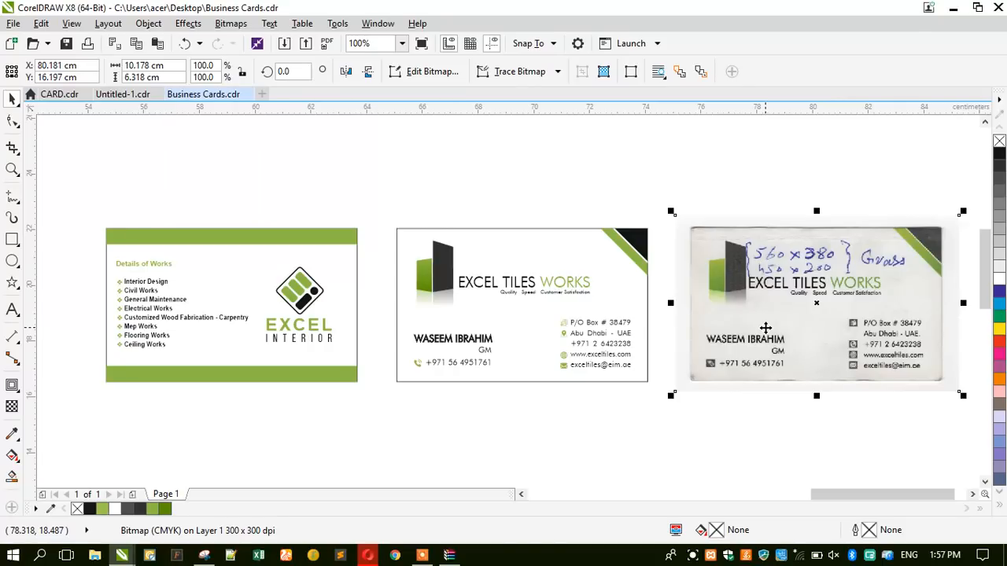
{"action": "key", "text": "Delete"}
Push the name card against the details card, group both sides, and centre them on the page.
{"action": "left_click_drag", "start_coordinate": [690, 422], "coordinate": [388, 201]}
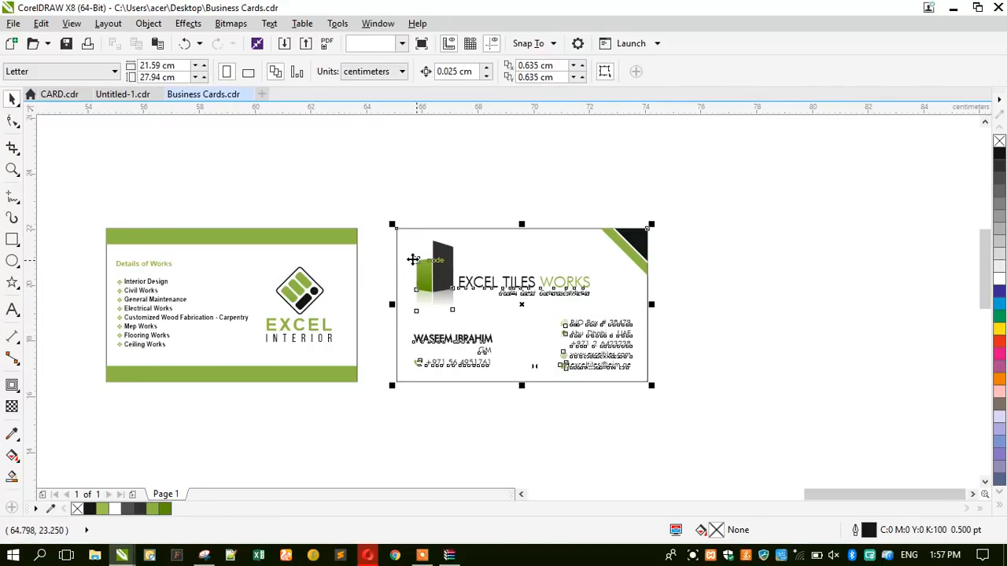
{"action": "left_click_drag", "start_coordinate": [411, 261], "coordinate": [381, 253]}
{"action": "left_click_drag", "start_coordinate": [656, 184], "coordinate": [77, 445]}
{"action": "key", "text": "ctrl+g"}
{"action": "key", "text": "p"}
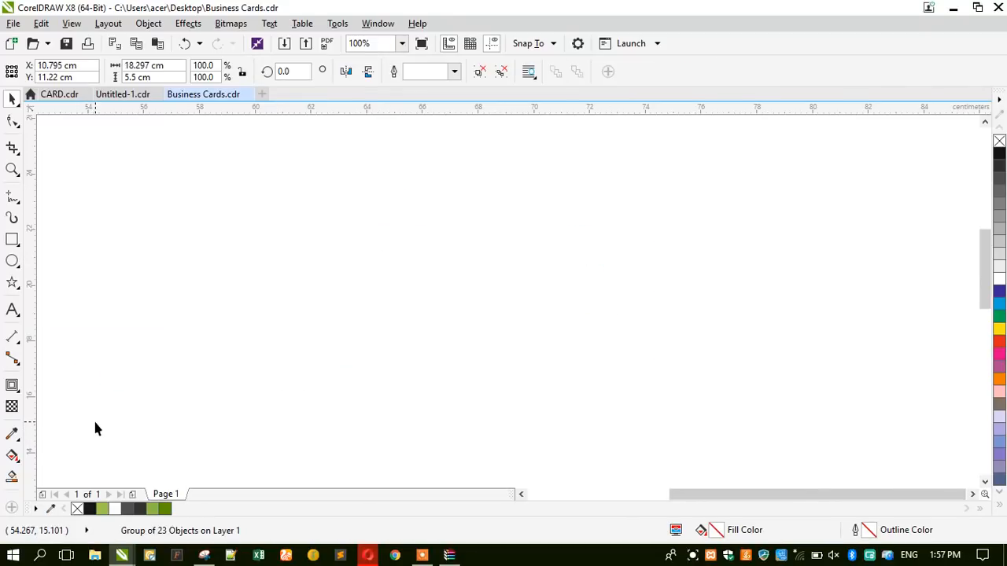
Set the page height to 8 cm and zoom in on the two card sides.
{"action": "key", "text": "shift+F2"}
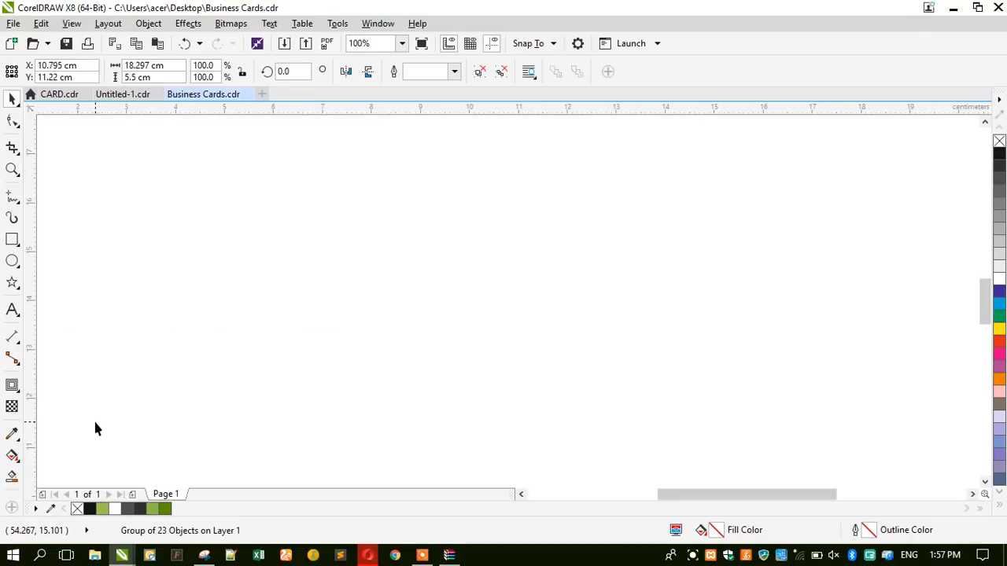
{"action": "scroll", "coordinate": [345, 206], "scroll_direction": "down", "scroll_amount": 3}
{"action": "left_click", "coordinate": [338, 166]}
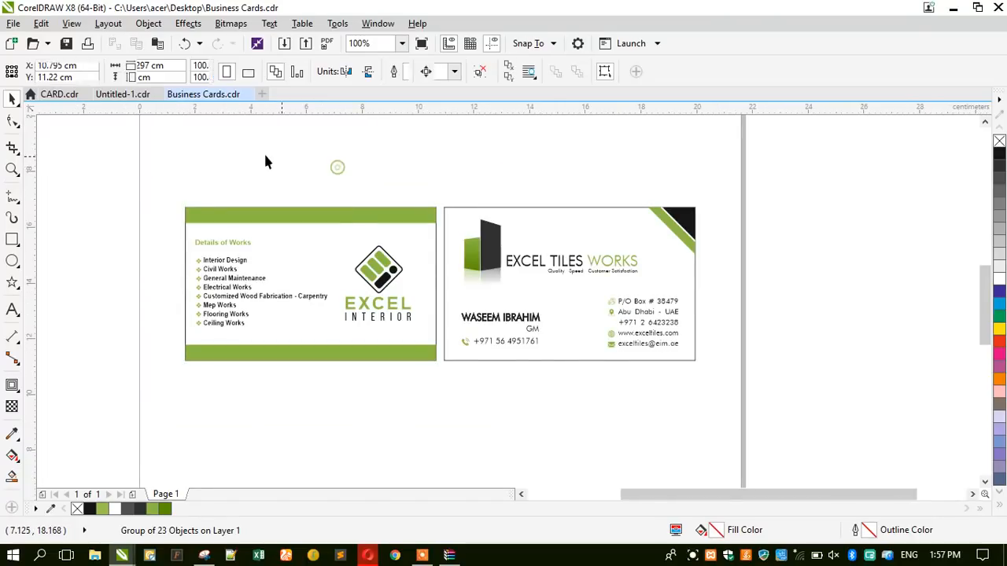
{"action": "left_click_drag", "start_coordinate": [175, 75], "coordinate": [46, 120]}
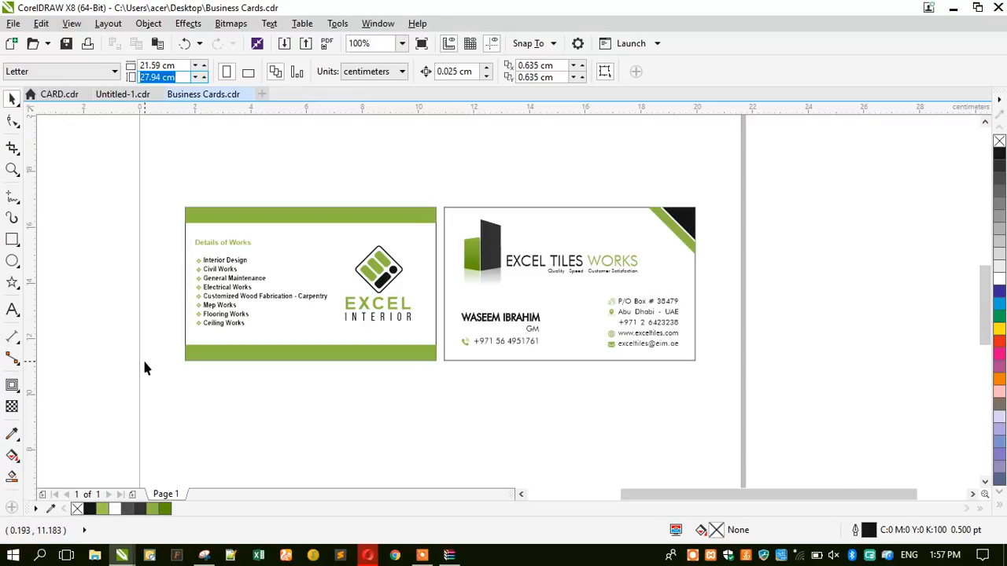
{"action": "type", "text": "8"}
{"action": "key", "text": "Return"}
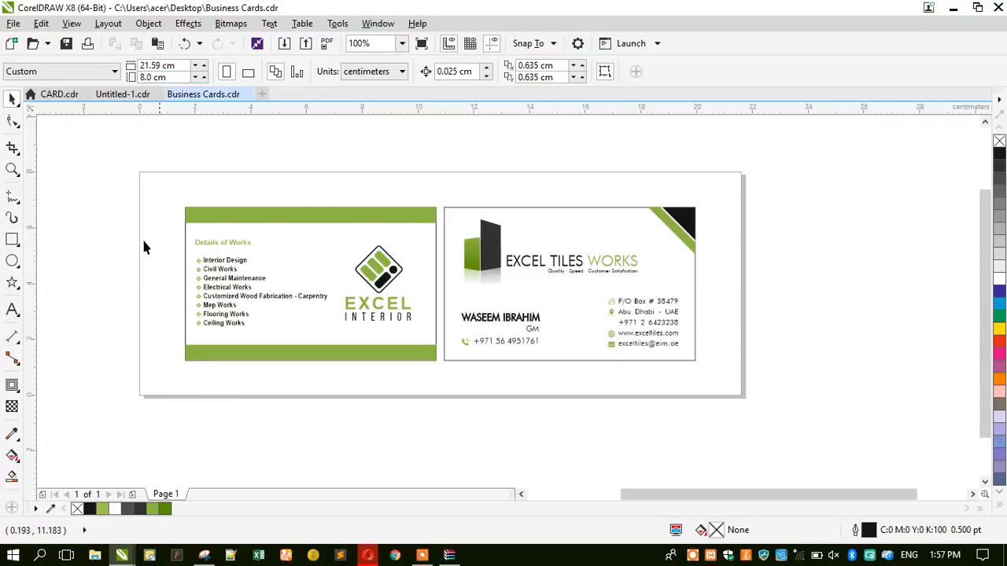
{"action": "left_click", "coordinate": [11, 171]}
{"action": "left_click_drag", "start_coordinate": [141, 162], "coordinate": [733, 398]}
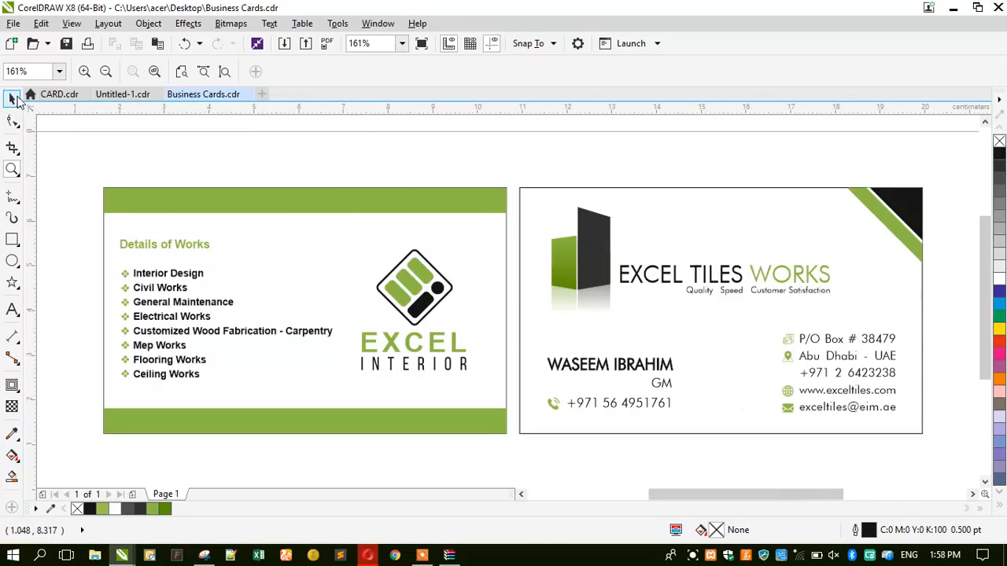
{"action": "left_click", "coordinate": [13, 98]}
{"action": "left_click", "coordinate": [797, 558]}
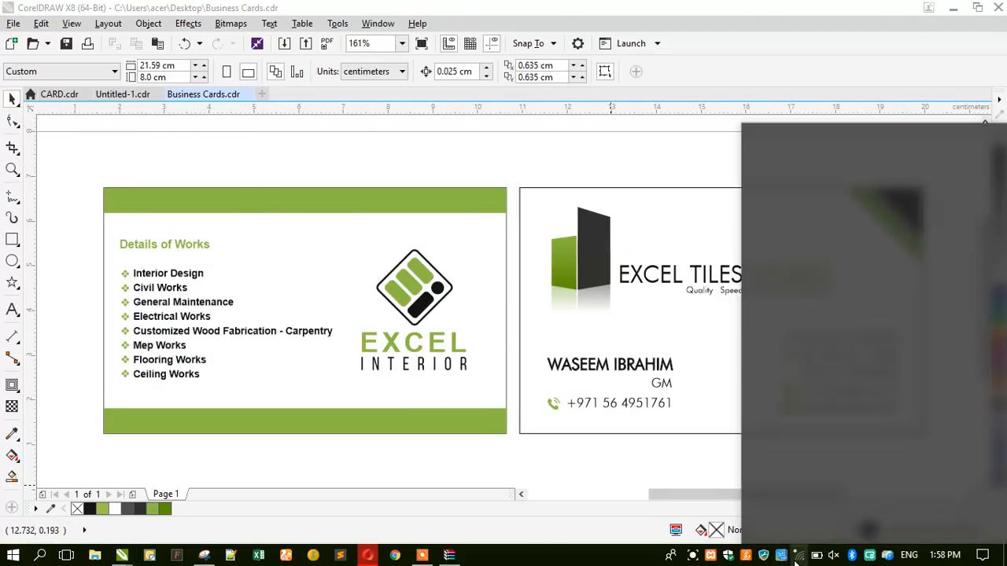
Connect to the Pak1 wireless network and go back to the card design.
{"action": "left_click", "coordinate": [826, 159]}
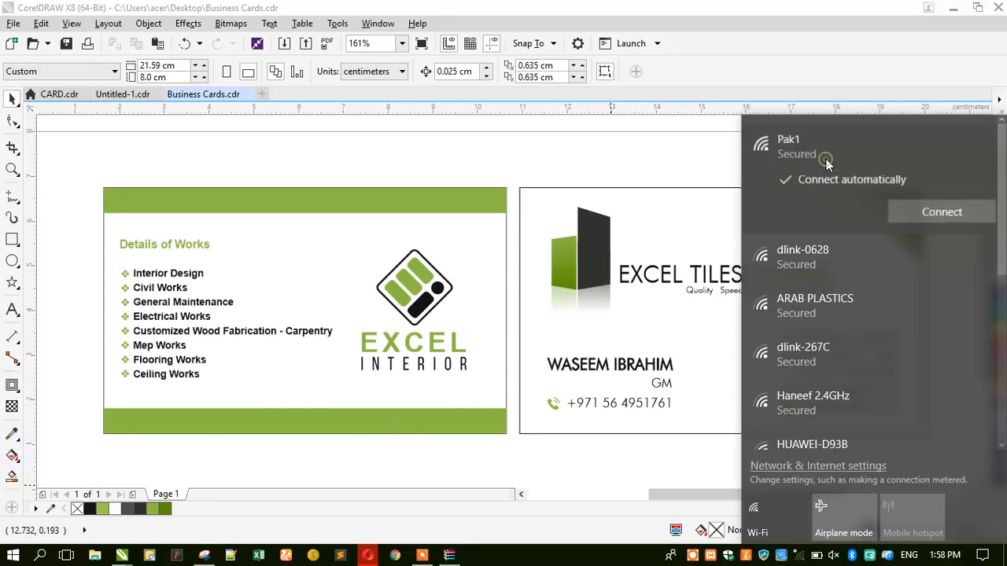
{"action": "left_click", "coordinate": [905, 212]}
{"action": "left_click", "coordinate": [588, 157]}
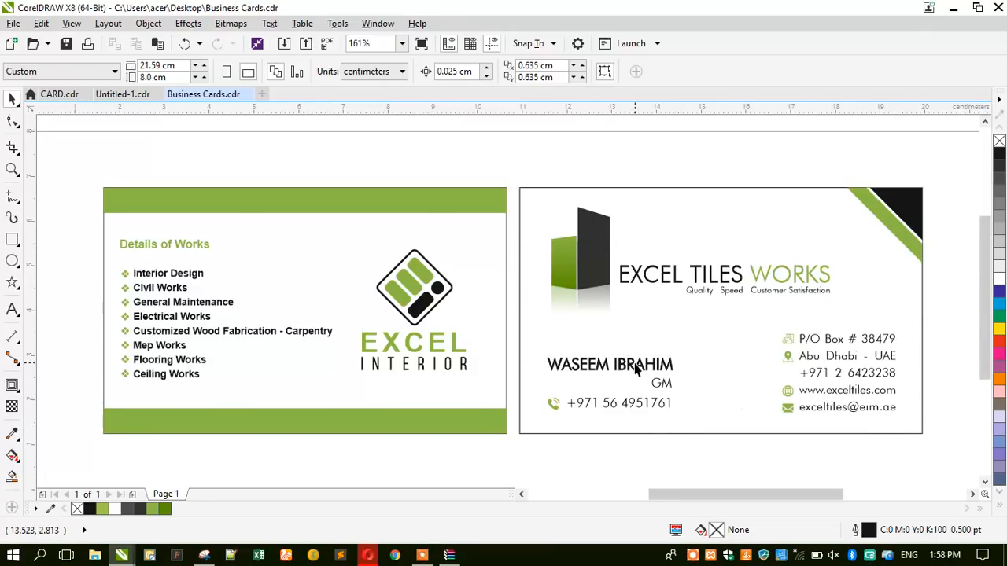
{"action": "left_click", "coordinate": [205, 313]}
{"action": "left_click", "coordinate": [479, 72]}
{"action": "left_click", "coordinate": [404, 142]}
{"action": "left_click", "coordinate": [197, 240]}
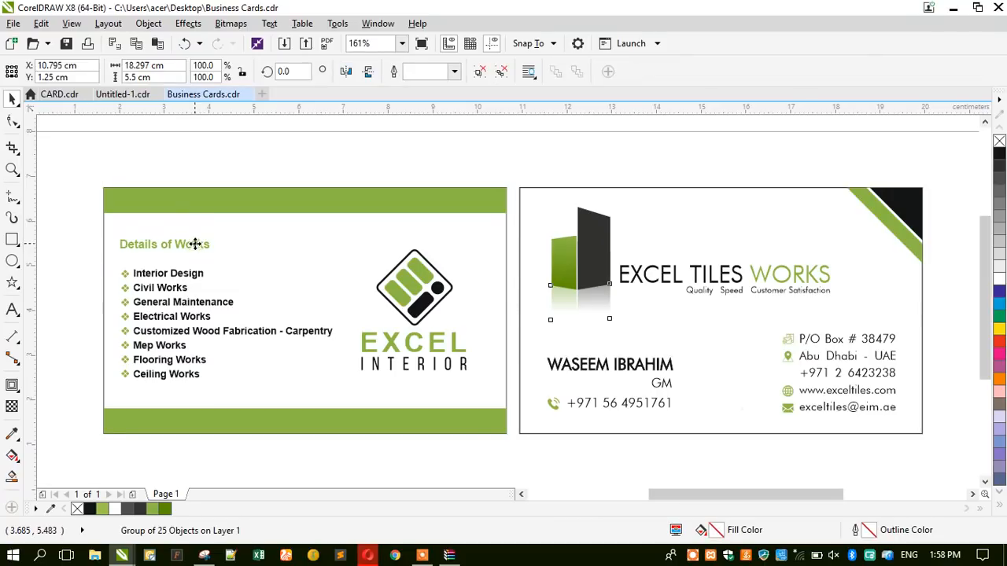
{"action": "left_click", "coordinate": [479, 75]}
{"action": "left_click", "coordinate": [420, 142]}
{"action": "left_click", "coordinate": [182, 248]}
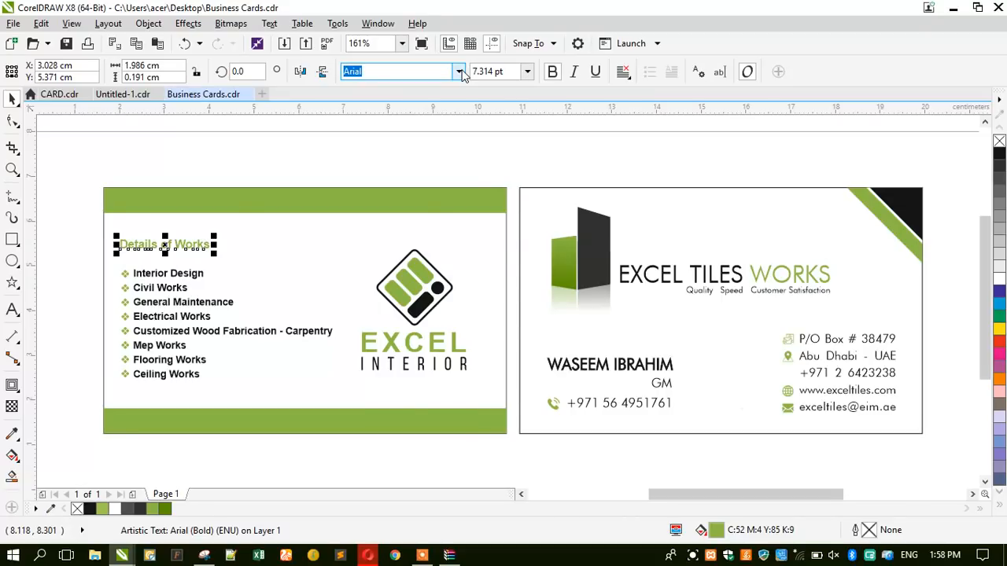
{"action": "left_click", "coordinate": [459, 71]}
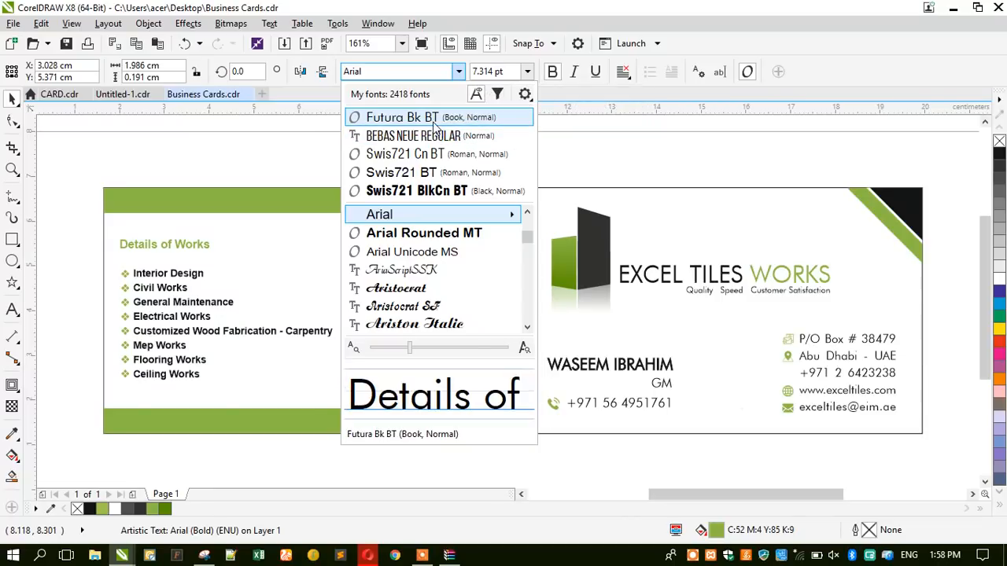
{"action": "left_click", "coordinate": [434, 120]}
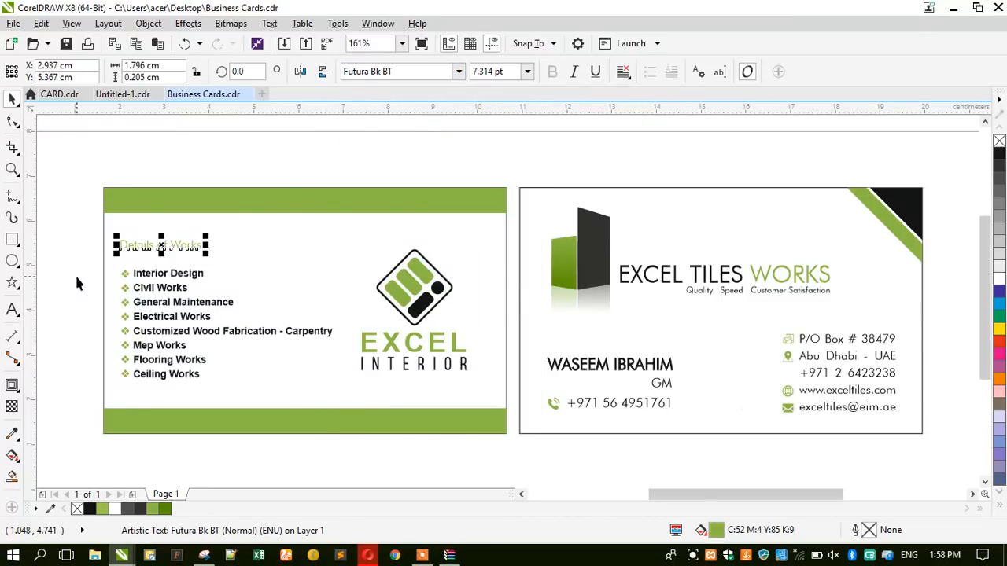
{"action": "scroll", "coordinate": [77, 283], "scroll_direction": "up", "scroll_amount": 2}
{"action": "key", "text": "ctrl+z"}
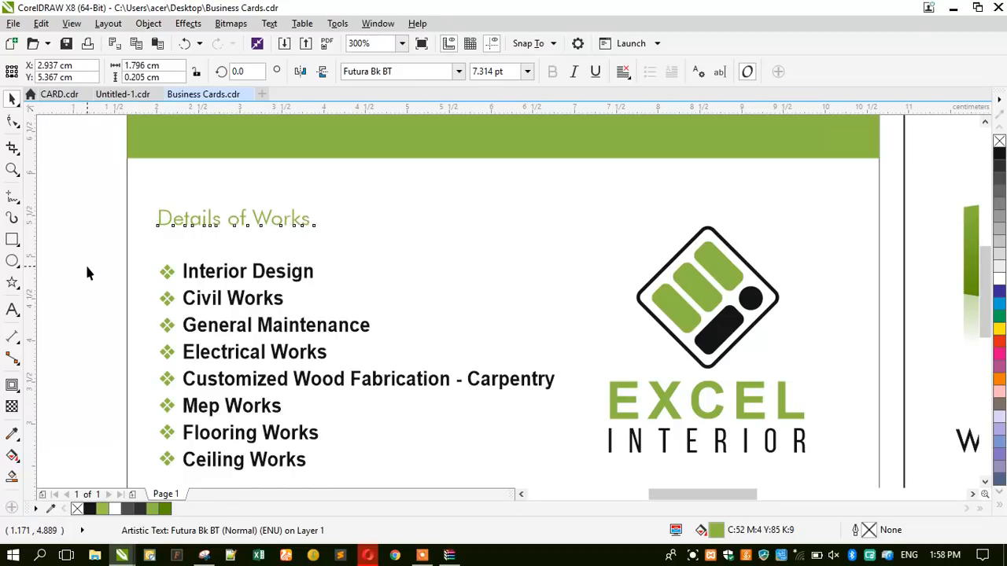
{"action": "key", "text": "Escape"}
{"action": "scroll", "coordinate": [255, 218], "scroll_direction": "down", "scroll_amount": 2}
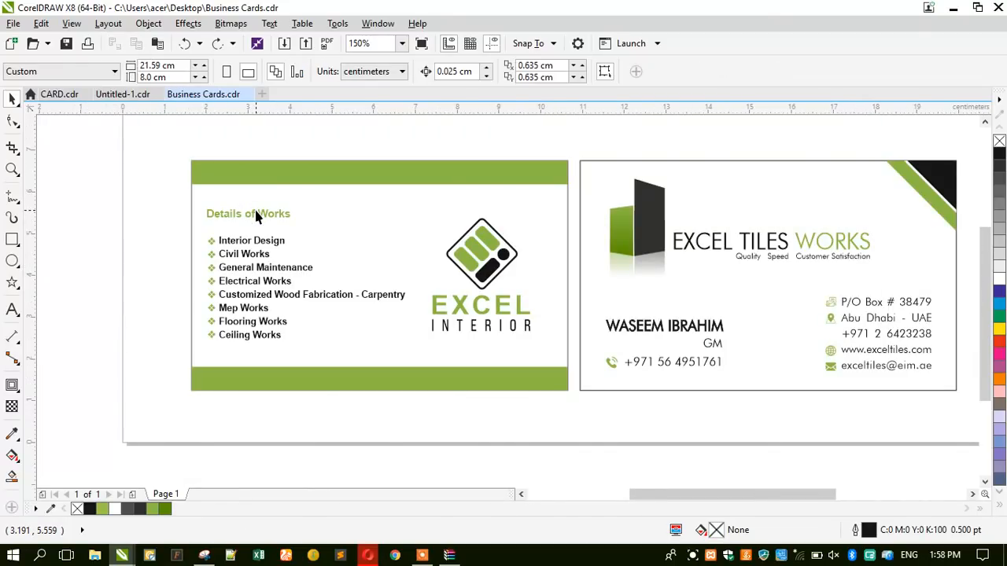
{"action": "scroll", "coordinate": [255, 218], "scroll_direction": "down", "scroll_amount": 2}
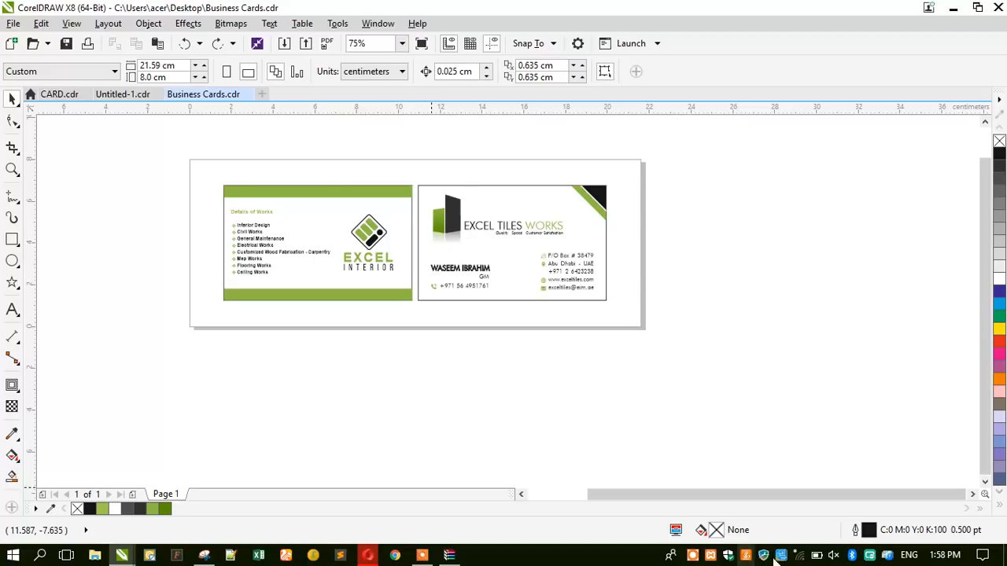
Connect to Pak1 from the taskbar Wi-Fi list, then switch back to the Flaticon results.
{"action": "left_click", "coordinate": [798, 556]}
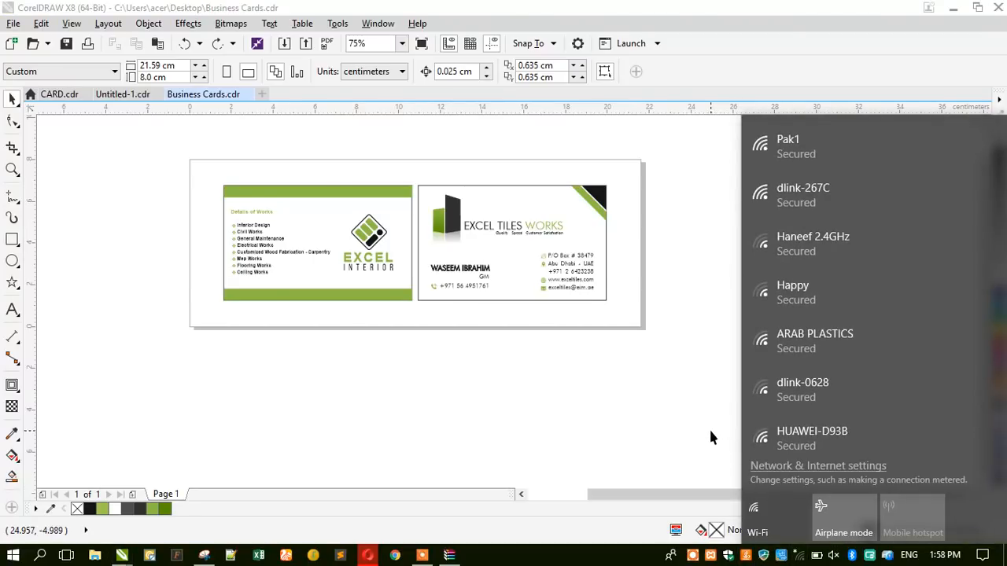
{"action": "left_click", "coordinate": [786, 153]}
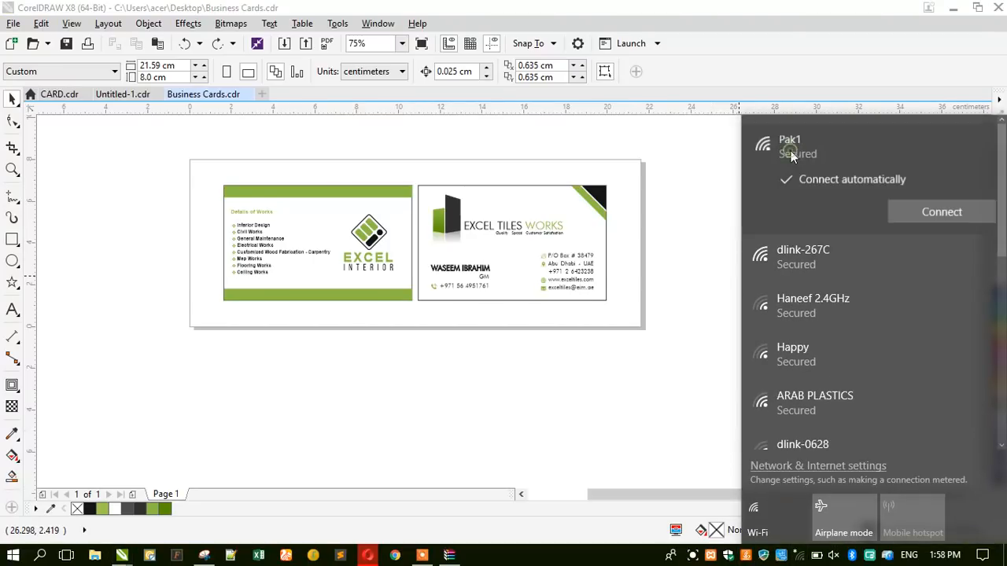
{"action": "left_click", "coordinate": [903, 215]}
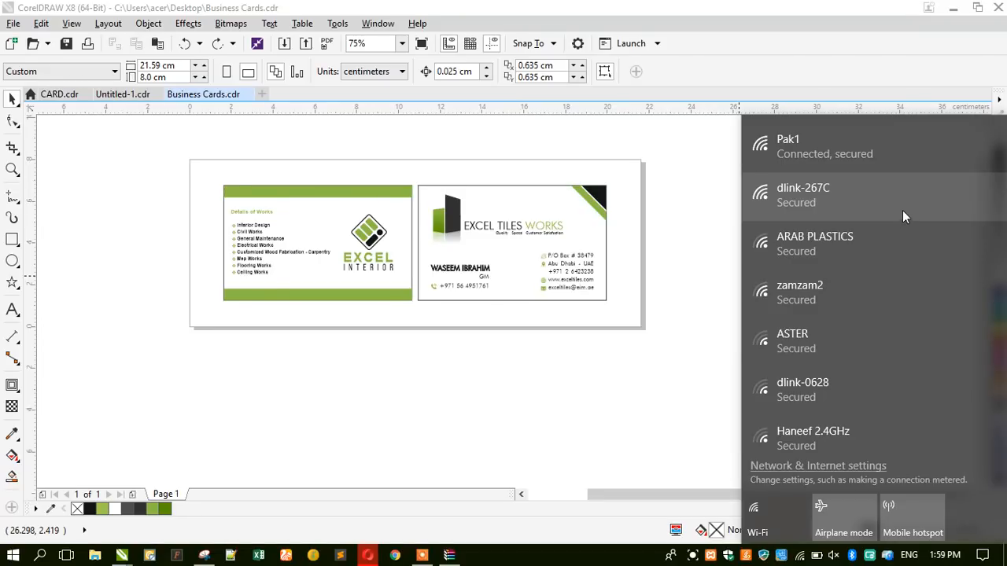
{"action": "left_click", "coordinate": [370, 554]}
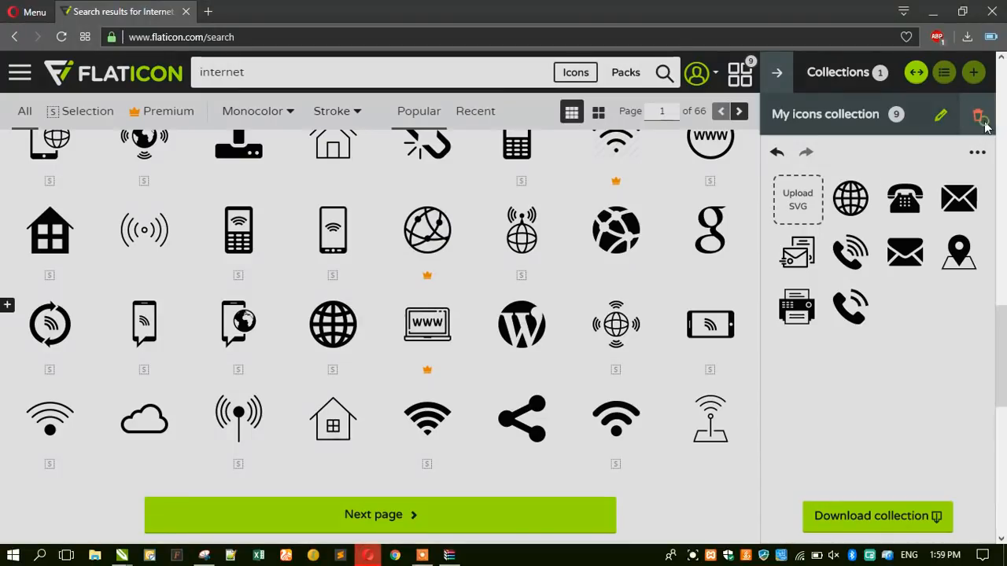
Cancel deleting the nine-icon Flaticon collection and minimize the browser to reveal CorelDRAW.
{"action": "left_click", "coordinate": [981, 118]}
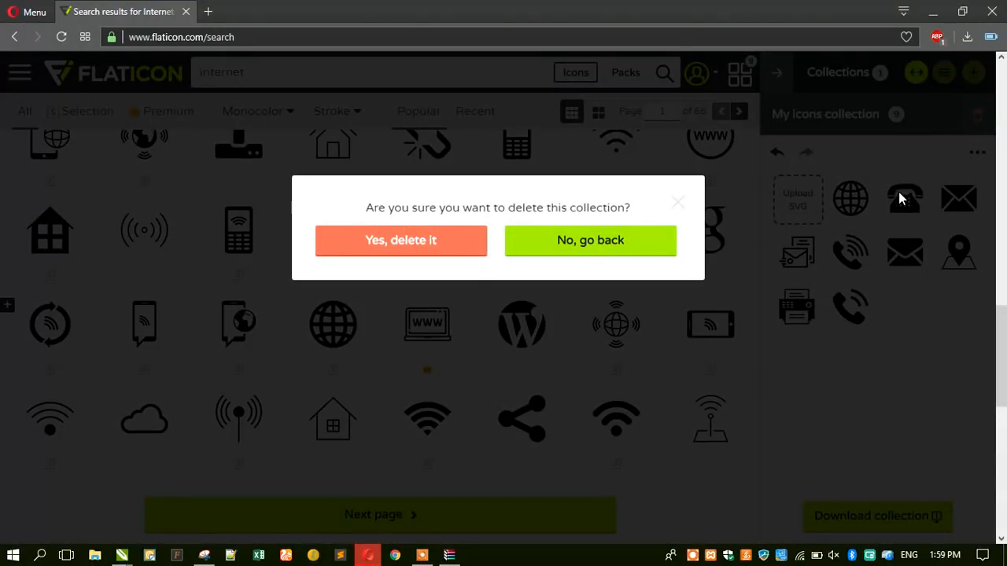
{"action": "left_click", "coordinate": [484, 290]}
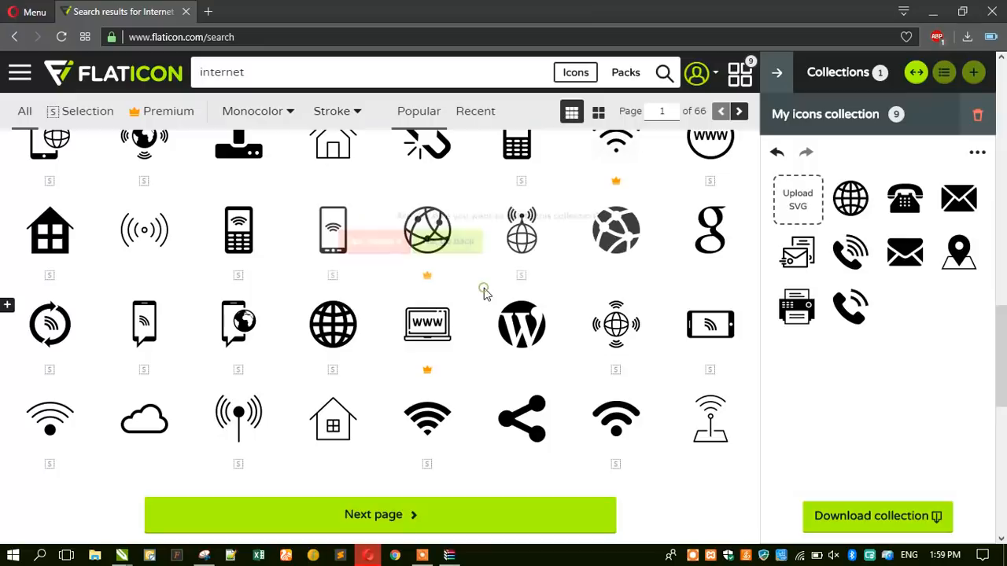
{"action": "left_click", "coordinate": [932, 11]}
{"action": "scroll", "coordinate": [569, 267], "scroll_direction": "down", "scroll_amount": 2}
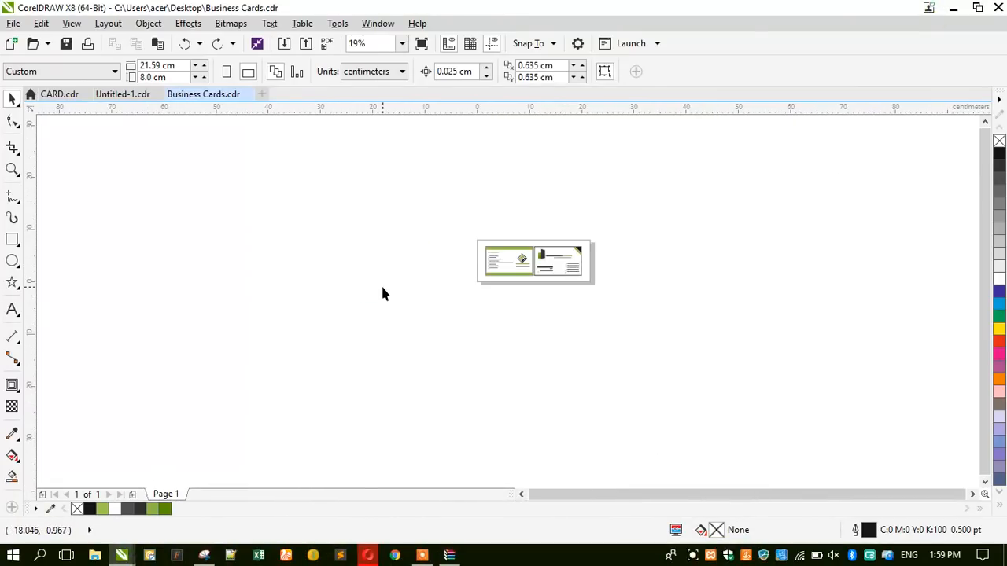
Import 005-telephone.eps and 009-telephone-1.eps as trials and delete each one.
{"action": "left_click", "coordinate": [449, 555]}
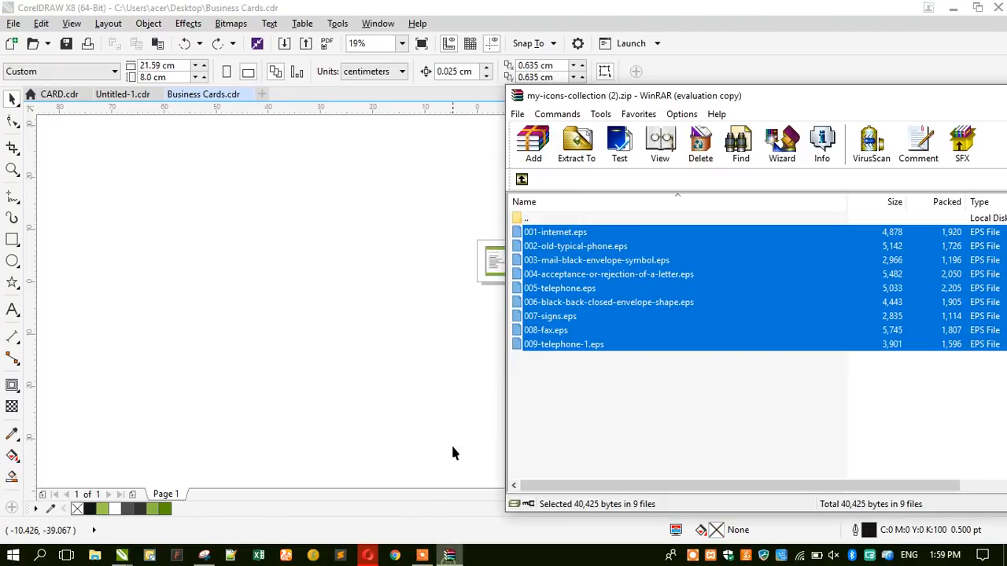
{"action": "left_click", "coordinate": [540, 377]}
{"action": "left_click_drag", "start_coordinate": [565, 293], "coordinate": [423, 270]}
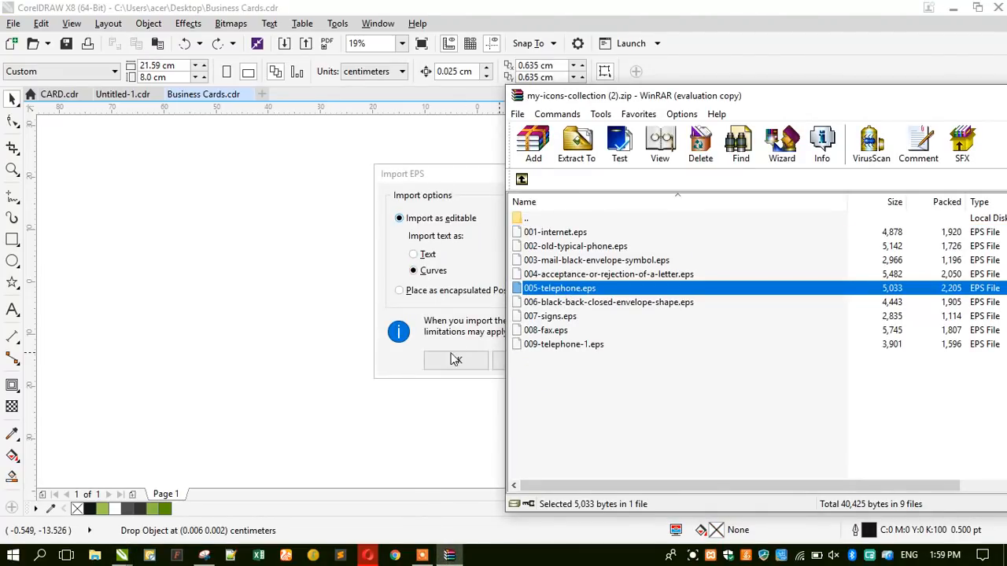
{"action": "left_click", "coordinate": [455, 359]}
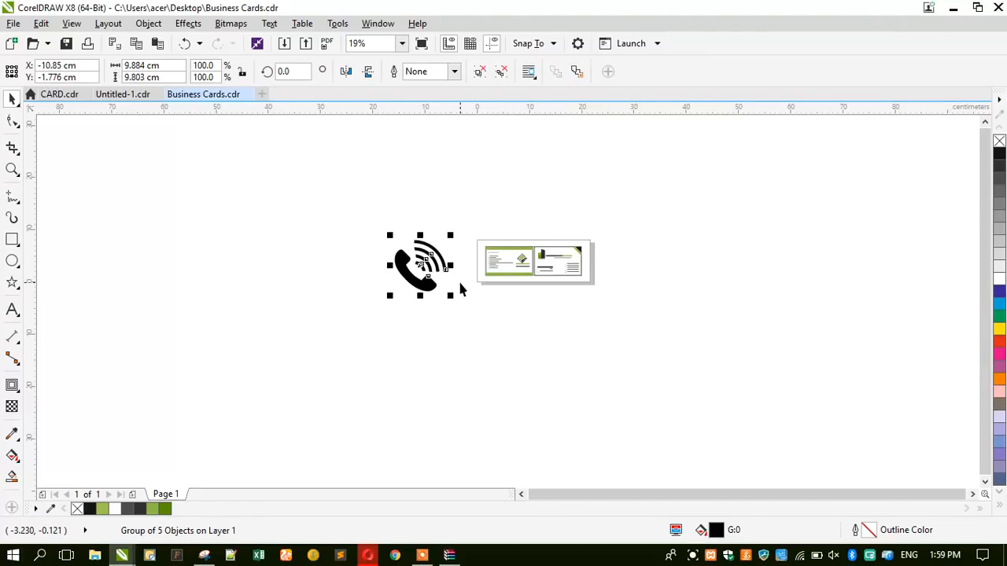
{"action": "key", "text": "Delete"}
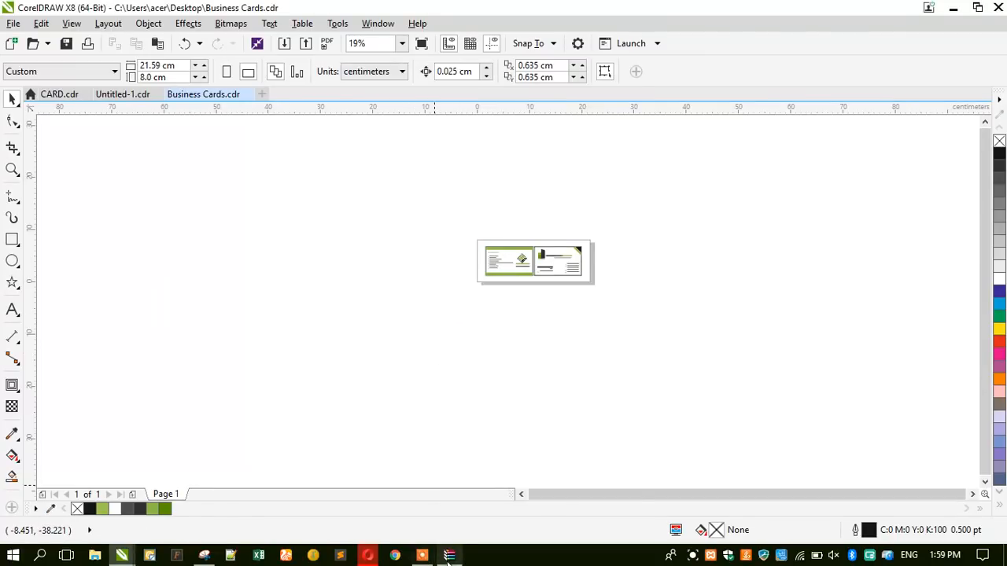
{"action": "left_click", "coordinate": [449, 555]}
{"action": "left_click_drag", "start_coordinate": [548, 352], "coordinate": [398, 305]}
{"action": "left_click", "coordinate": [442, 360]}
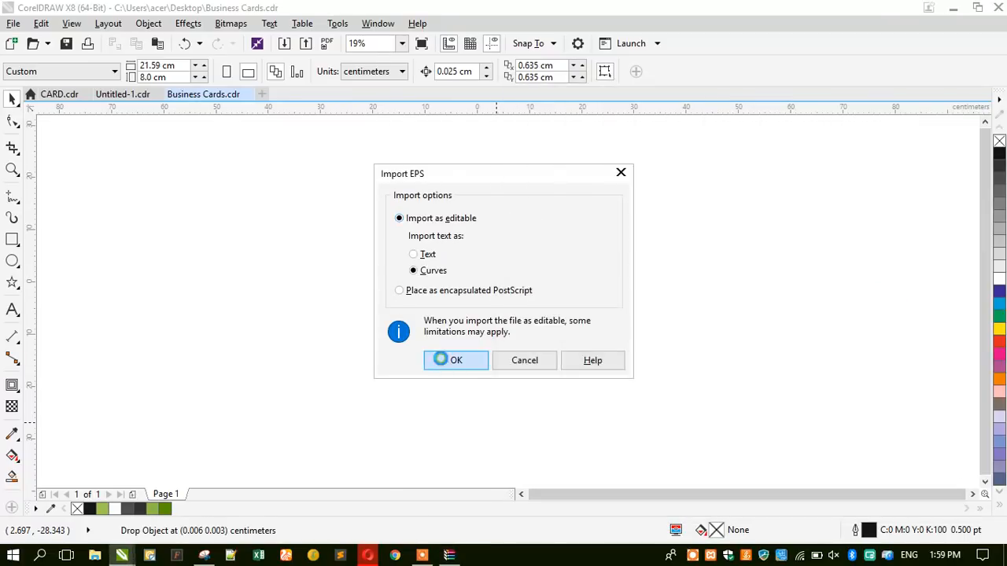
{"action": "key", "text": "Delete"}
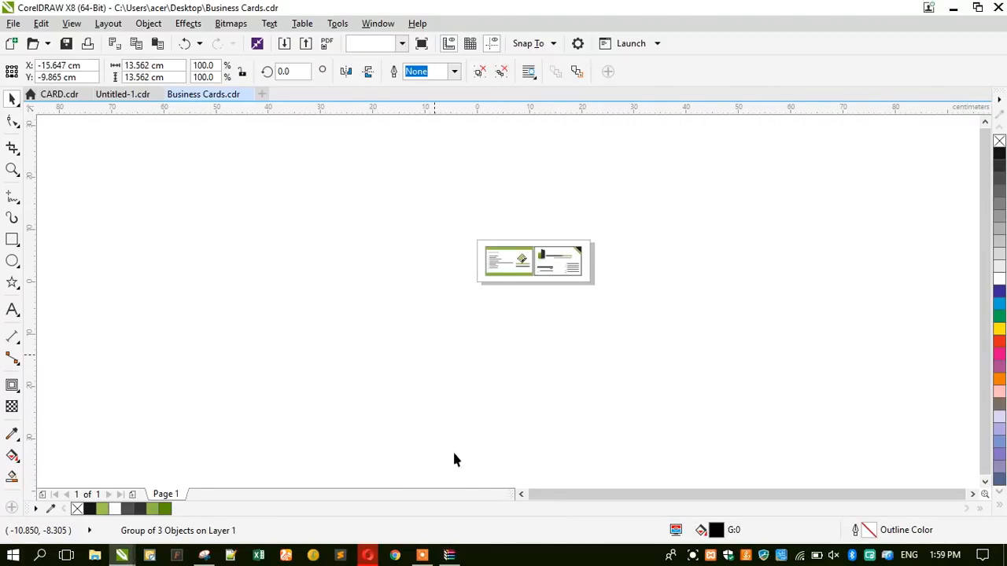
Import 002-old-typical-phone.eps and move it onto the right business card.
{"action": "left_click", "coordinate": [449, 555]}
{"action": "left_click_drag", "start_coordinate": [543, 251], "coordinate": [373, 292]}
{"action": "left_click", "coordinate": [419, 327]}
{"action": "left_click", "coordinate": [439, 360]}
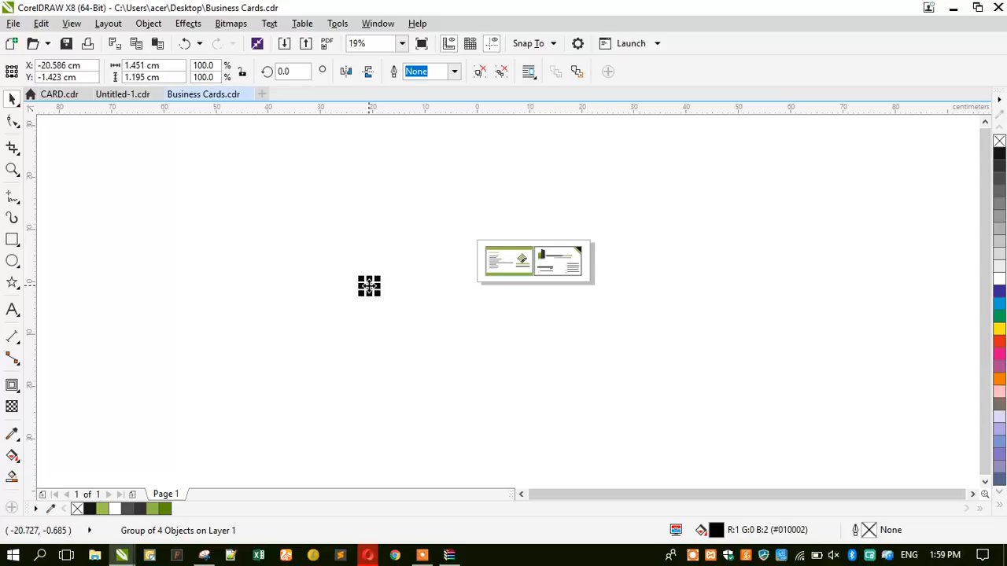
{"action": "scroll", "coordinate": [369, 286], "scroll_direction": "up", "scroll_amount": 2}
{"action": "left_click_drag", "start_coordinate": [369, 286], "coordinate": [775, 250]}
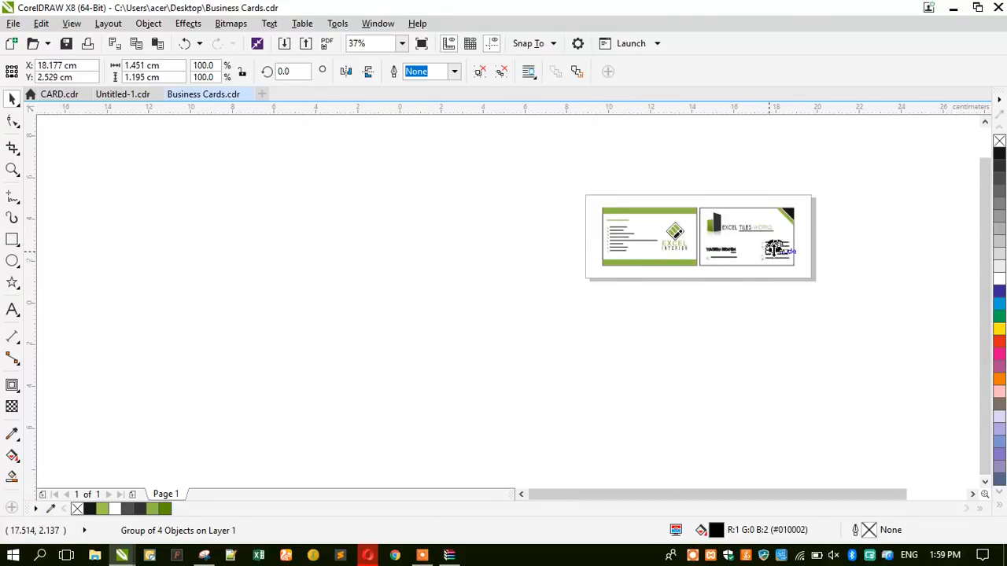
Turn Wi-Fi off from the network flyout and return to the drawing.
{"action": "scroll", "coordinate": [775, 251], "scroll_direction": "up", "scroll_amount": 5}
{"action": "left_click", "coordinate": [796, 555]}
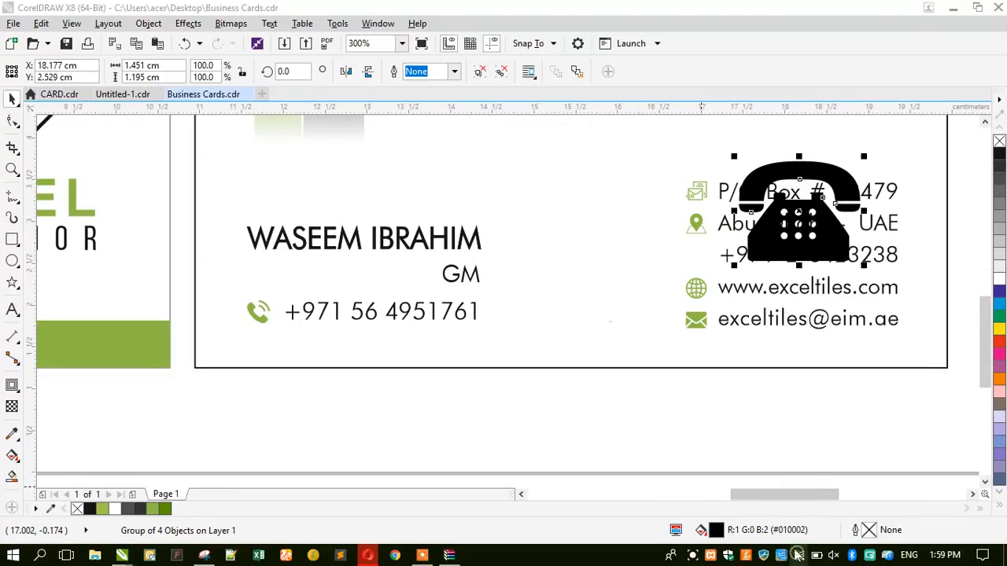
{"action": "left_click", "coordinate": [788, 514]}
{"action": "left_click", "coordinate": [624, 439]}
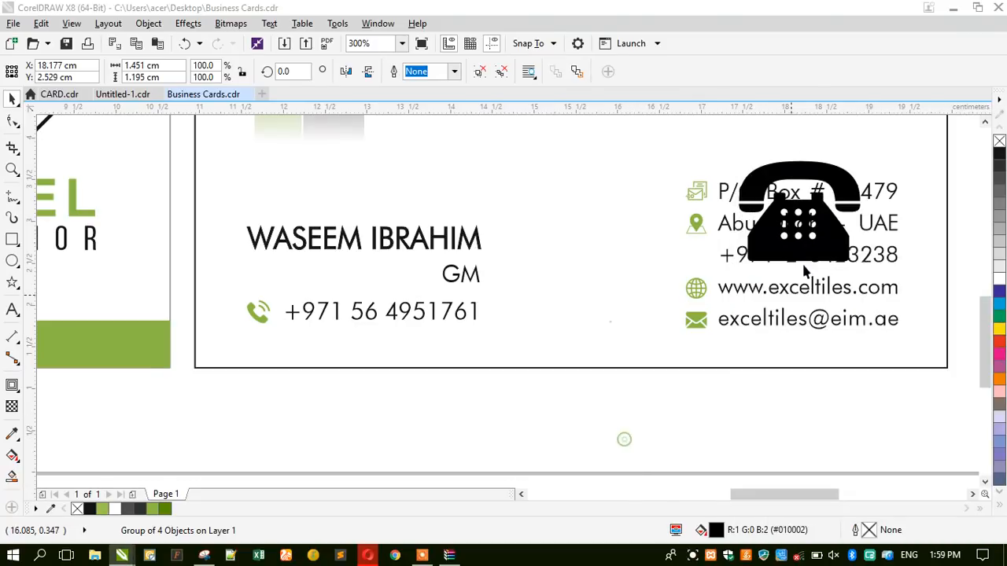
{"action": "left_click_drag", "start_coordinate": [815, 220], "coordinate": [686, 272]}
{"action": "left_click_drag", "start_coordinate": [608, 317], "coordinate": [691, 249]}
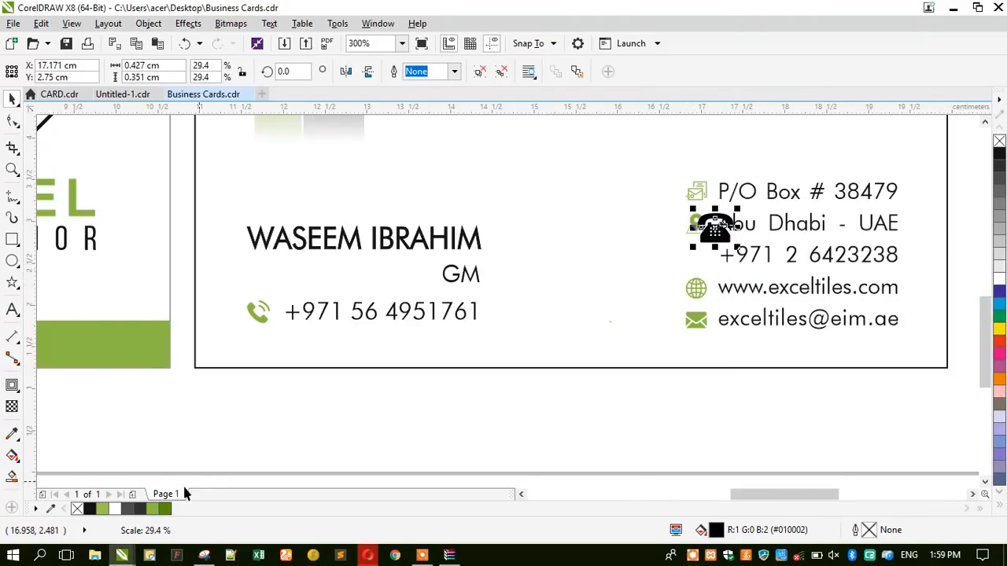
{"action": "left_click", "coordinate": [152, 508]}
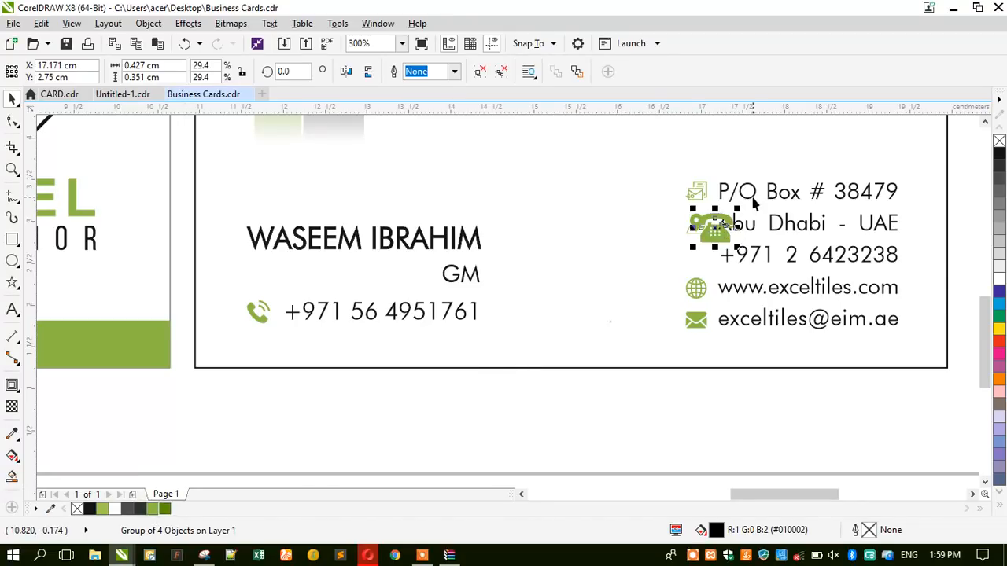
{"action": "scroll", "coordinate": [751, 201], "scroll_direction": "up", "scroll_amount": 2}
{"action": "left_click_drag", "start_coordinate": [651, 274], "coordinate": [677, 330]}
Centre-align the green phone icon with the globe icon.
{"action": "scroll", "coordinate": [655, 339], "scroll_direction": "up", "scroll_amount": 1}
{"action": "scroll", "coordinate": [654, 343], "scroll_direction": "up", "scroll_amount": 1}
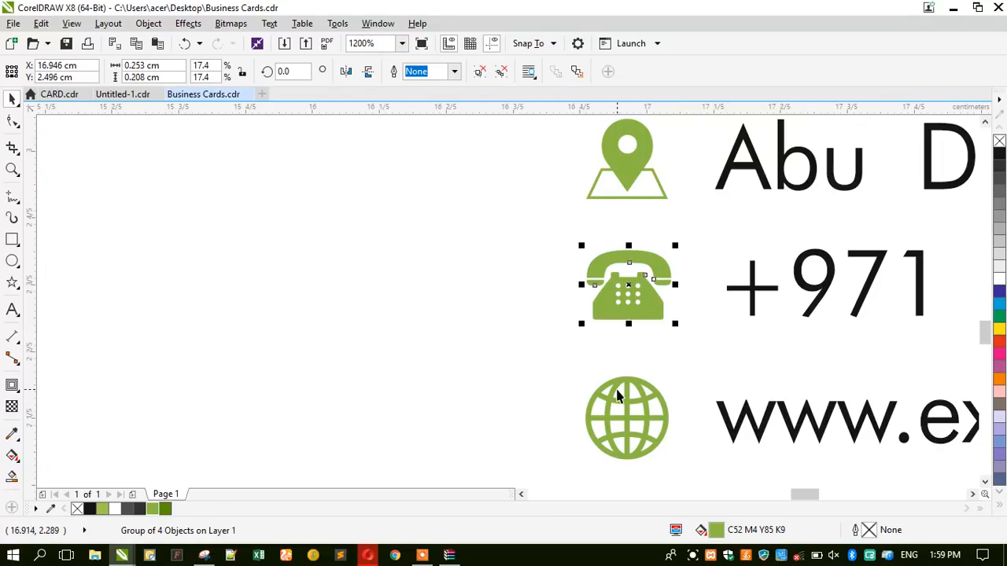
{"action": "left_click", "coordinate": [613, 391], "text": "shift"}
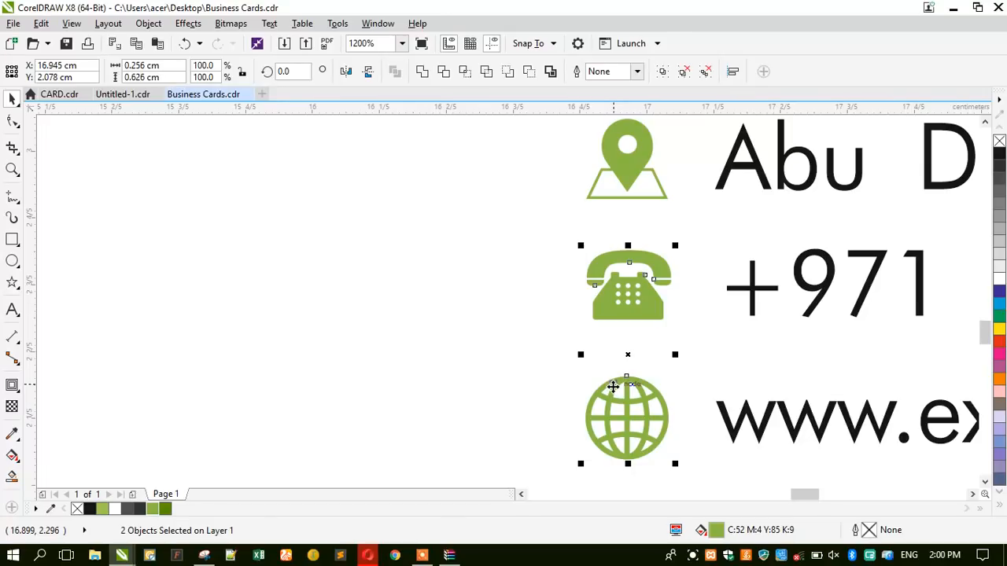
{"action": "key", "text": "c"}
{"action": "left_click", "coordinate": [621, 220]}
{"action": "scroll", "coordinate": [621, 221], "scroll_direction": "down", "scroll_amount": 1}
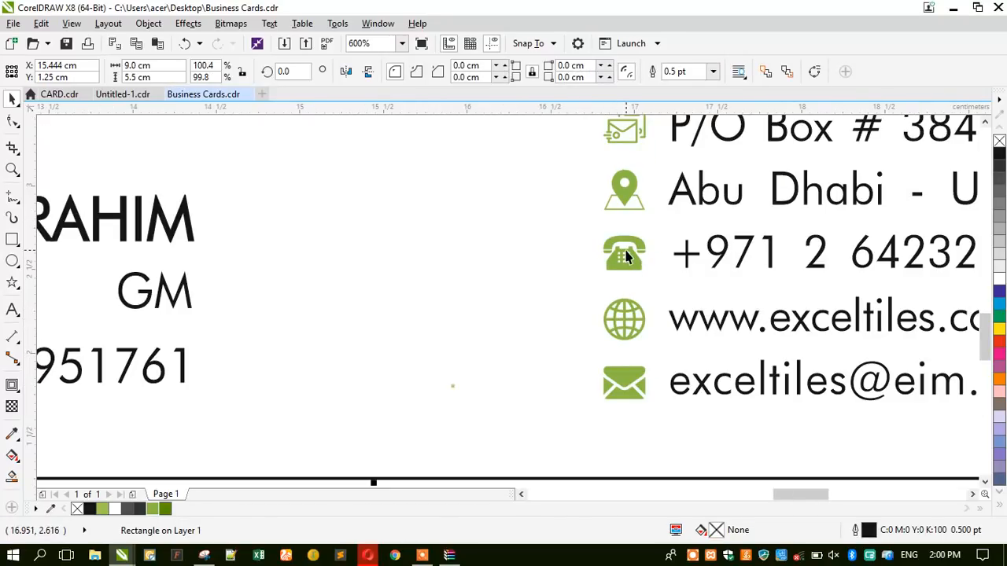
{"action": "scroll", "coordinate": [627, 257], "scroll_direction": "down", "scroll_amount": 1}
{"action": "left_click", "coordinate": [540, 424]}
{"action": "scroll", "coordinate": [677, 377], "scroll_direction": "down", "scroll_amount": 1}
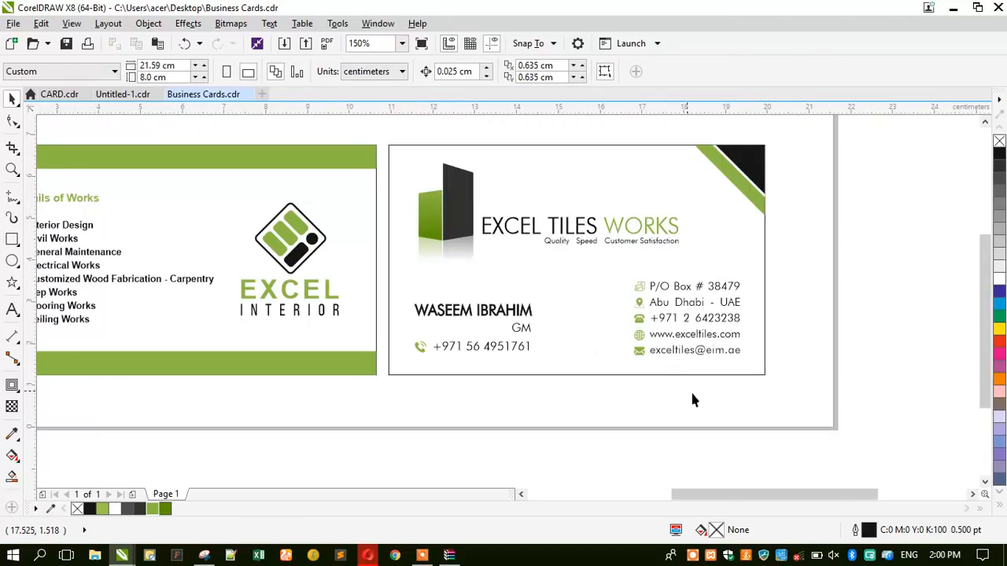
Save the file and add a 9.00 cm parallel width dimension above the left card.
{"action": "key", "text": "F4"}
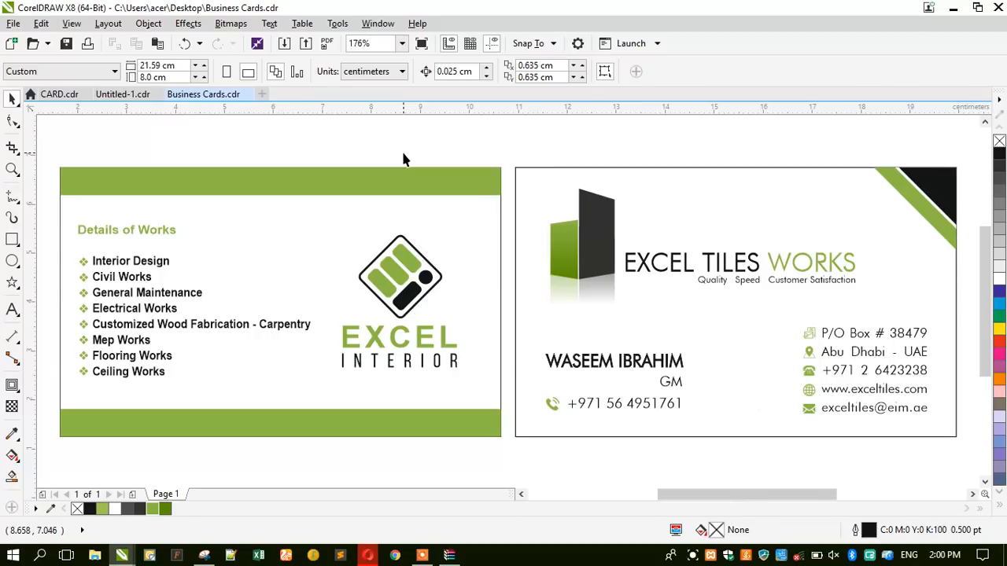
{"action": "left_click", "coordinate": [66, 44]}
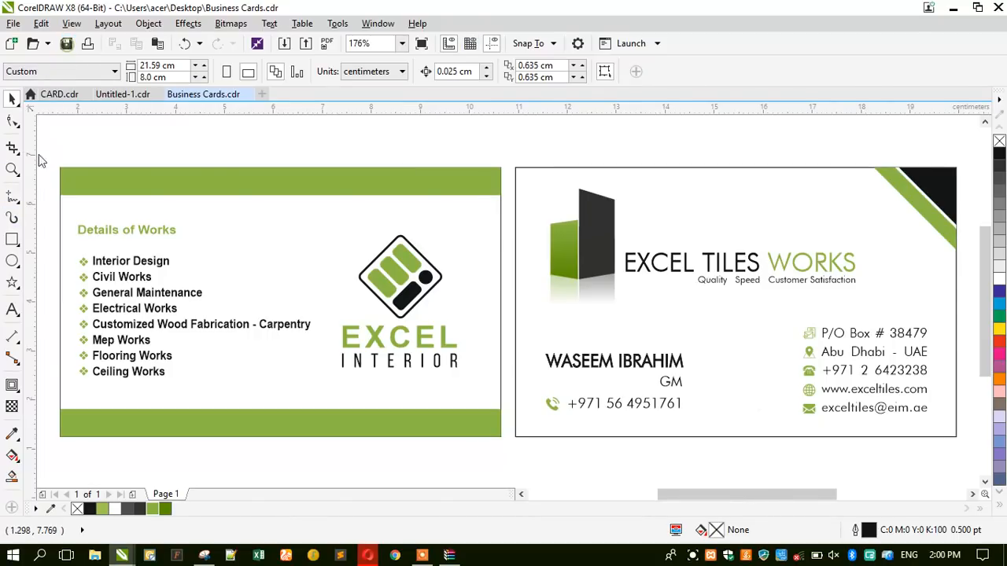
{"action": "left_click", "coordinate": [12, 338]}
{"action": "left_click_drag", "start_coordinate": [61, 171], "coordinate": [503, 173]}
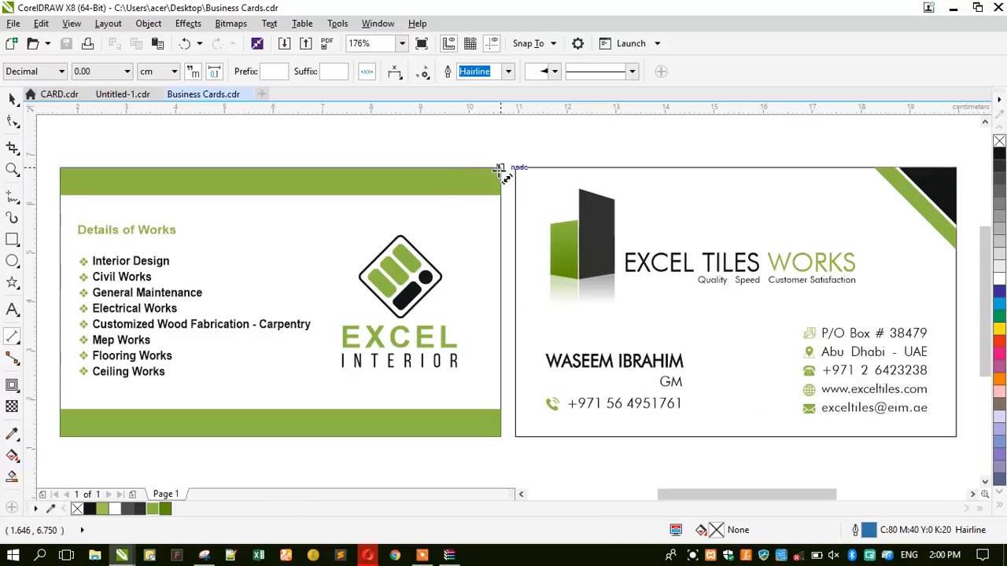
{"action": "left_click", "coordinate": [401, 140]}
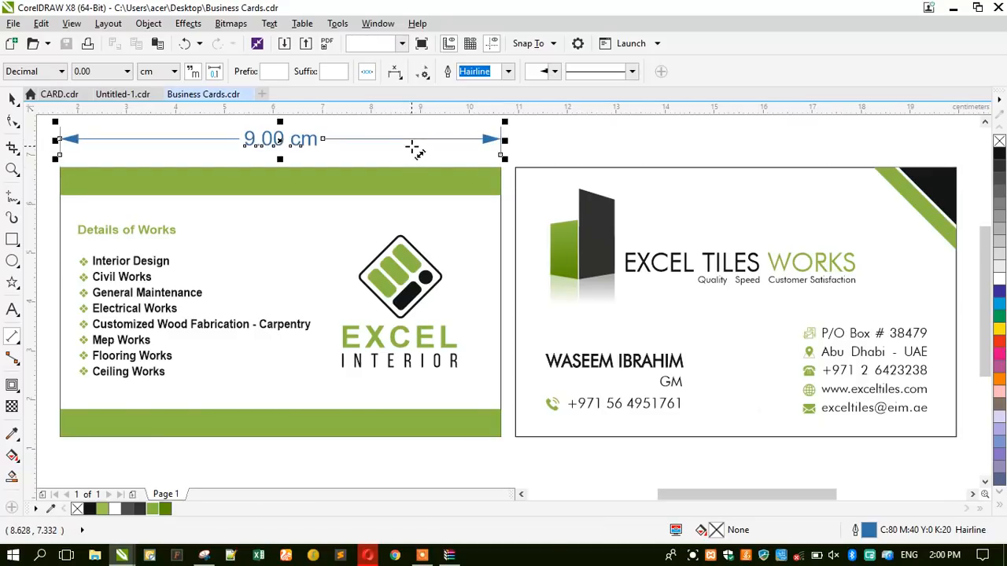
Add a 5.50 cm height dimension along the card's left edge, then start a new Snipping Tool capture.
{"action": "scroll", "coordinate": [416, 149], "scroll_direction": "down", "scroll_amount": 2}
{"action": "left_click_drag", "start_coordinate": [220, 155], "coordinate": [213, 312]}
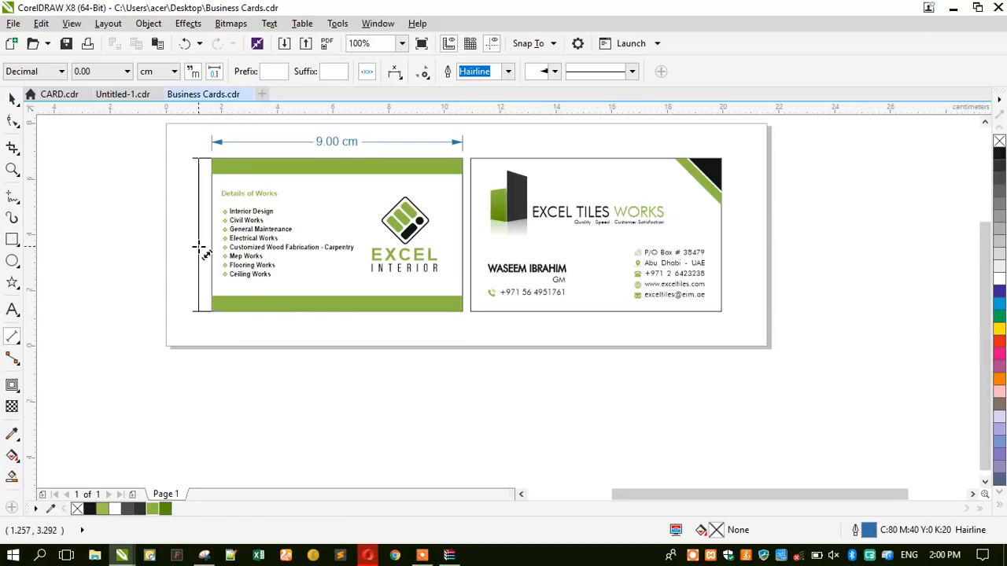
{"action": "left_click", "coordinate": [194, 244]}
{"action": "left_click", "coordinate": [12, 100]}
{"action": "left_click", "coordinate": [81, 210]}
{"action": "scroll", "coordinate": [202, 183], "scroll_direction": "up", "scroll_amount": 2}
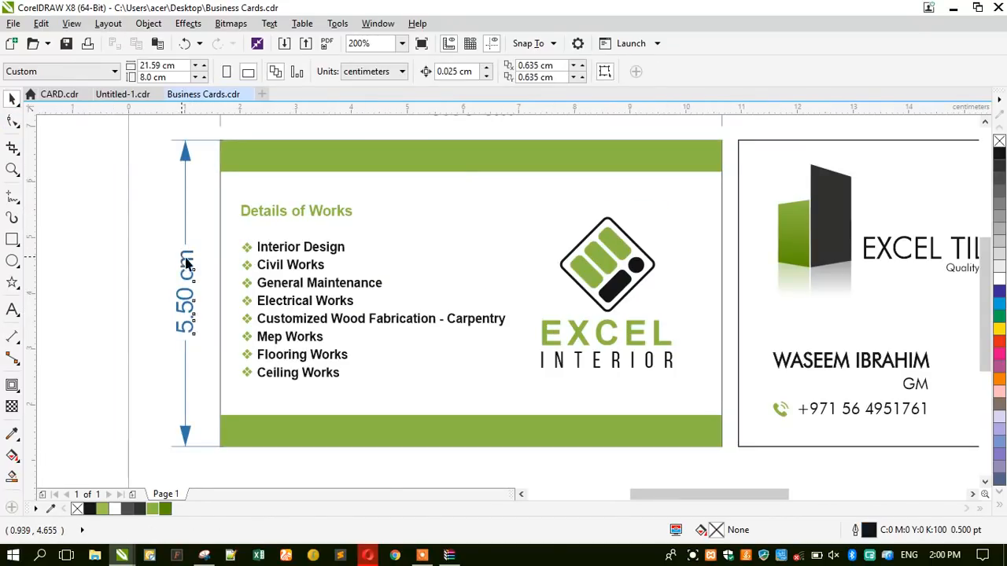
{"action": "left_click_drag", "start_coordinate": [185, 258], "coordinate": [192, 258]}
{"action": "left_click", "coordinate": [173, 266]}
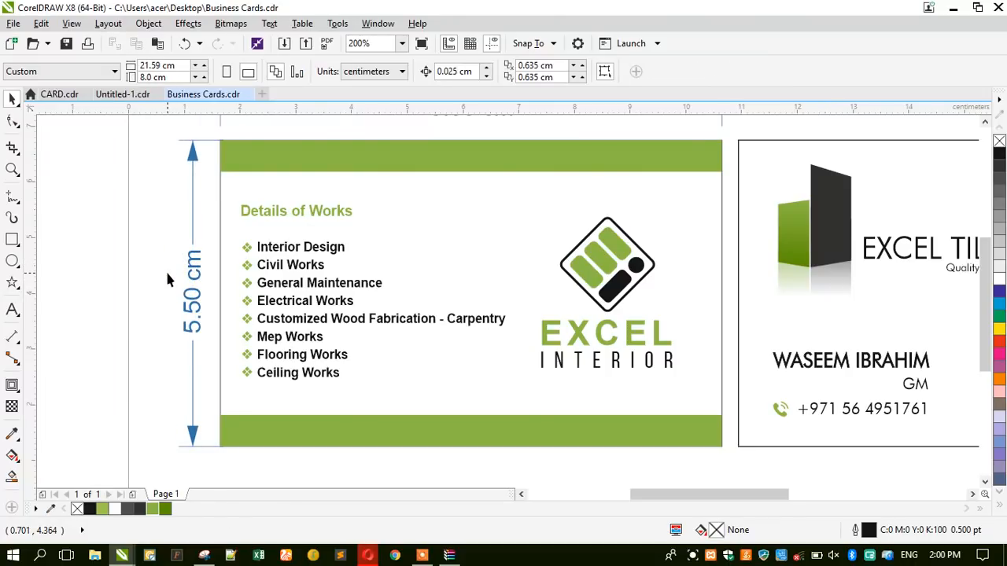
{"action": "scroll", "coordinate": [167, 279], "scroll_direction": "down", "scroll_amount": 1}
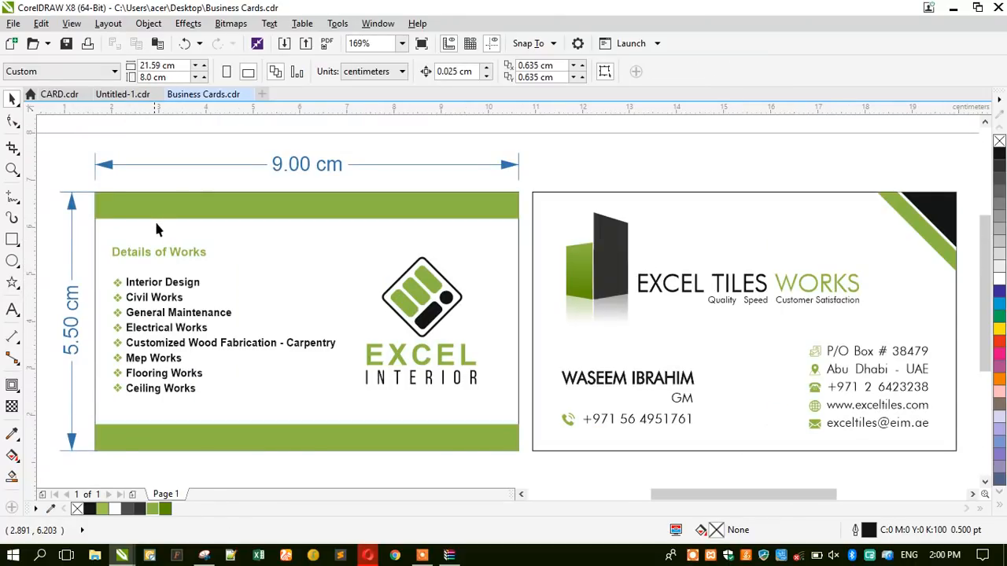
{"action": "left_click", "coordinate": [204, 556]}
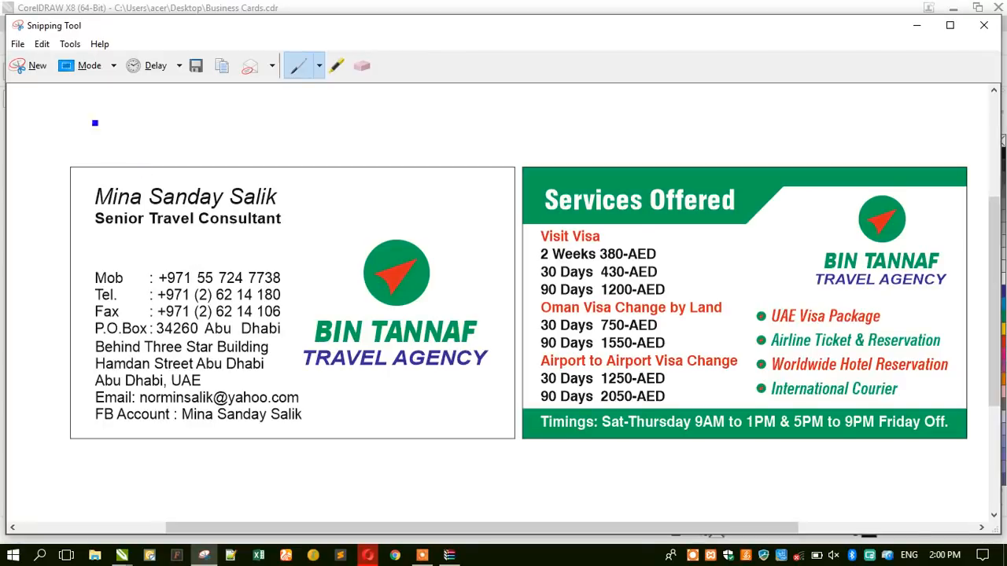
{"action": "left_click", "coordinate": [34, 67]}
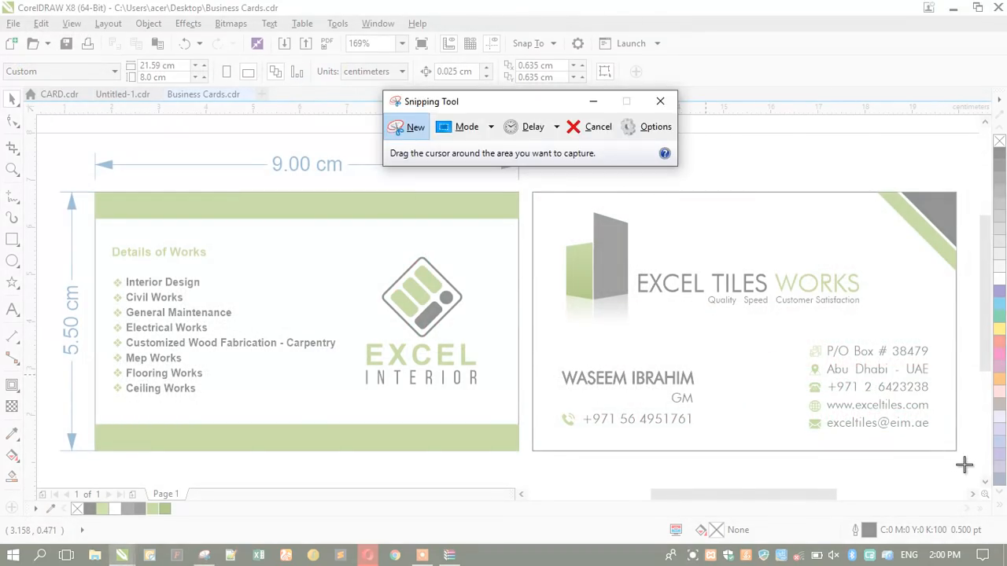